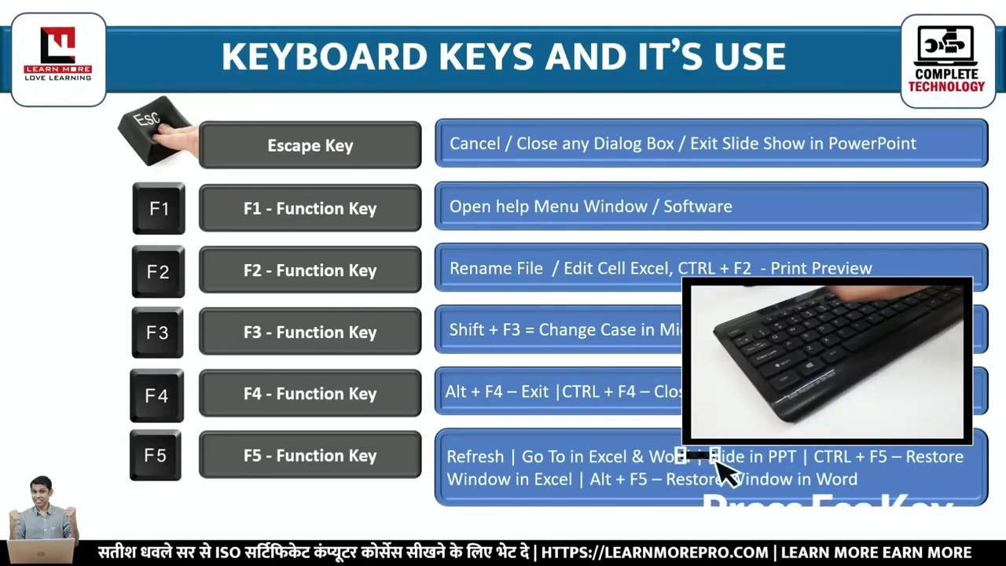
# - Exit the full-screen Keyboard Keys slide show with Esc to return to the desktop
pyautogui.press('Escape')
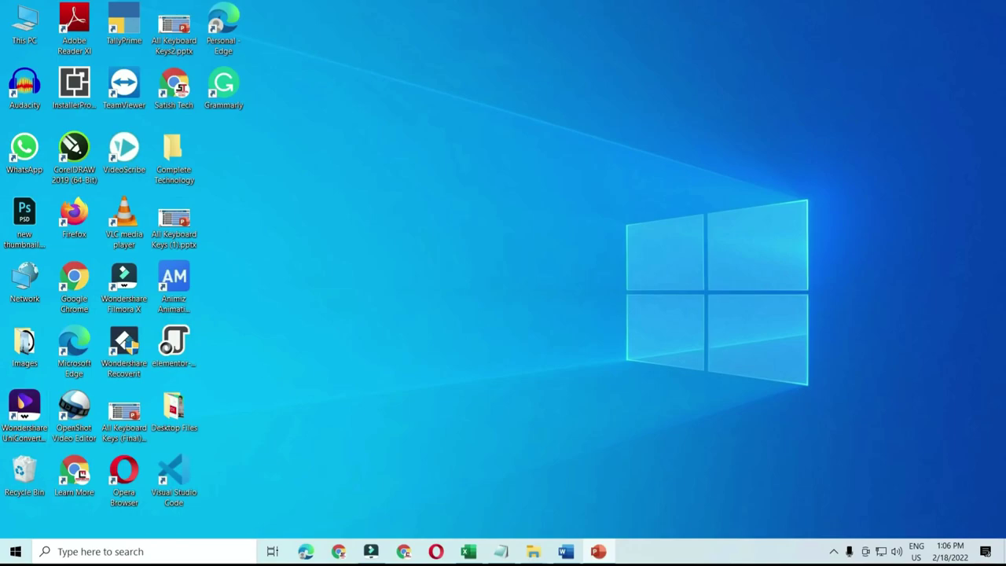
# - Open and close the Start menu, then restore Word's blank Document1 from the taskbar
pyautogui.click(15, 553)
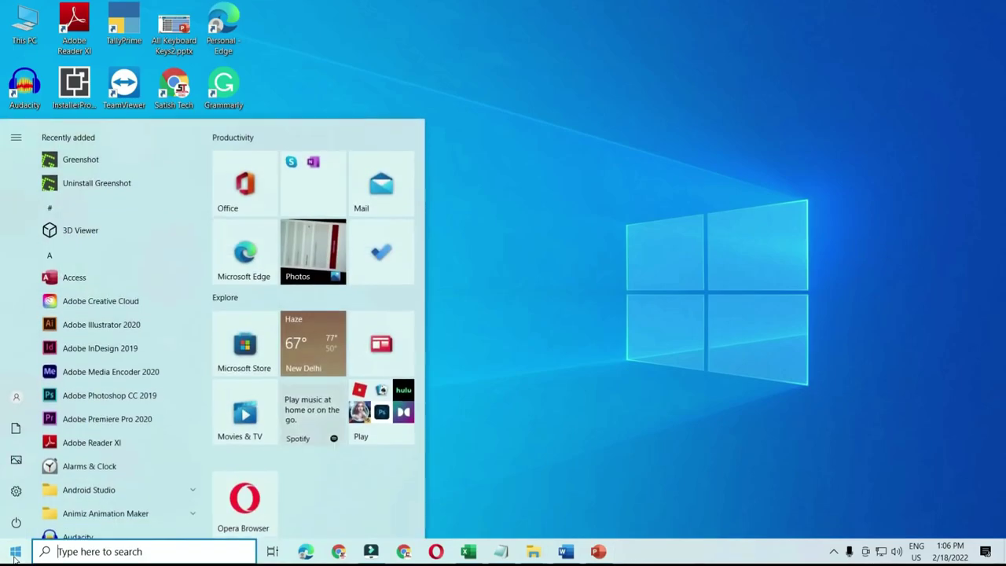
pyautogui.click(15, 557)
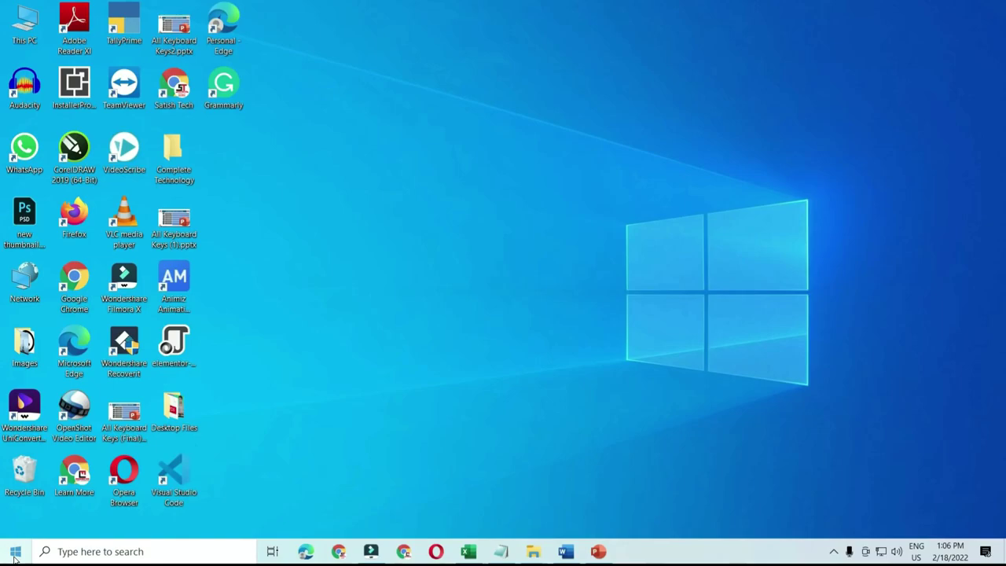
pyautogui.click(568, 555)
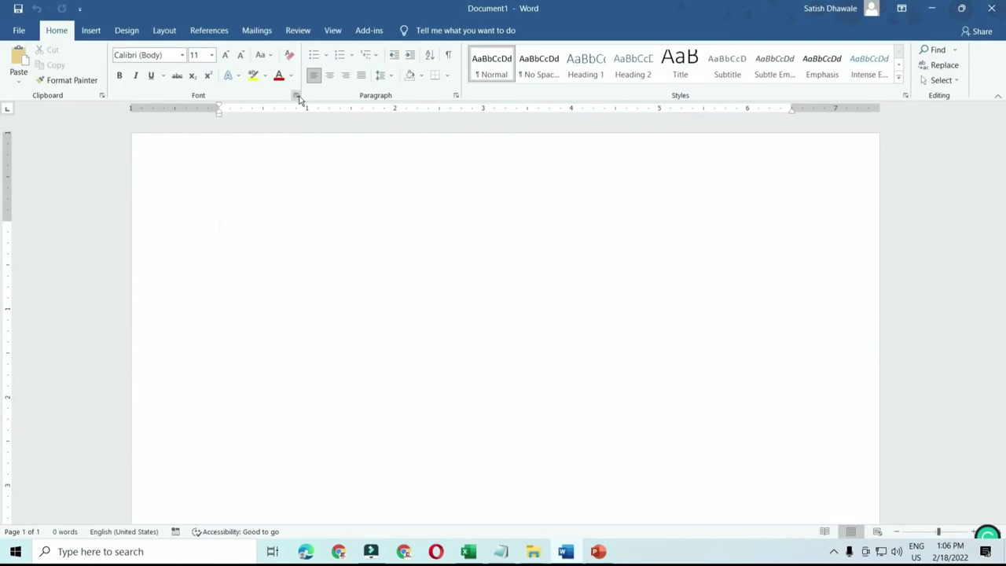
pyautogui.click(297, 95)
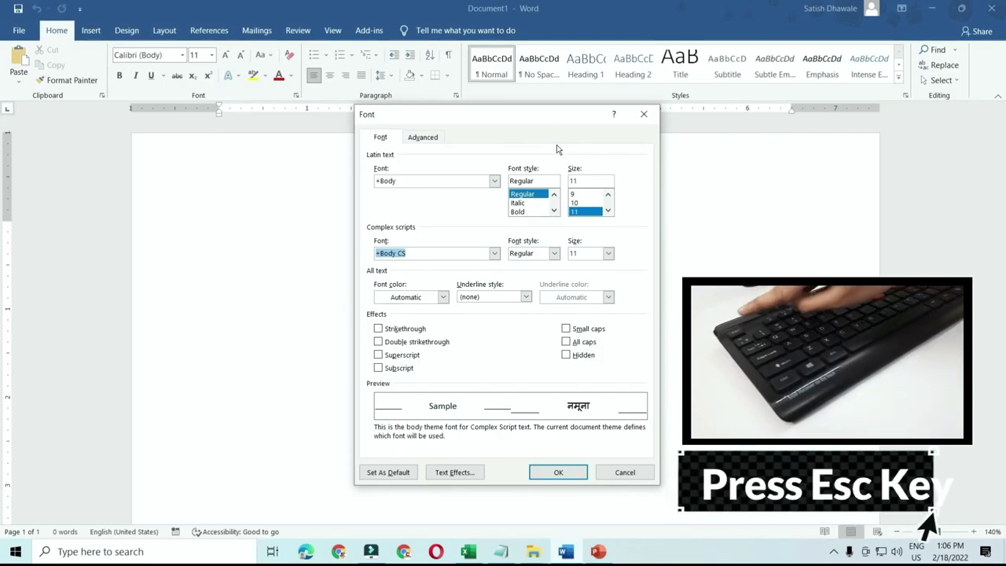
pyautogui.press('Escape')
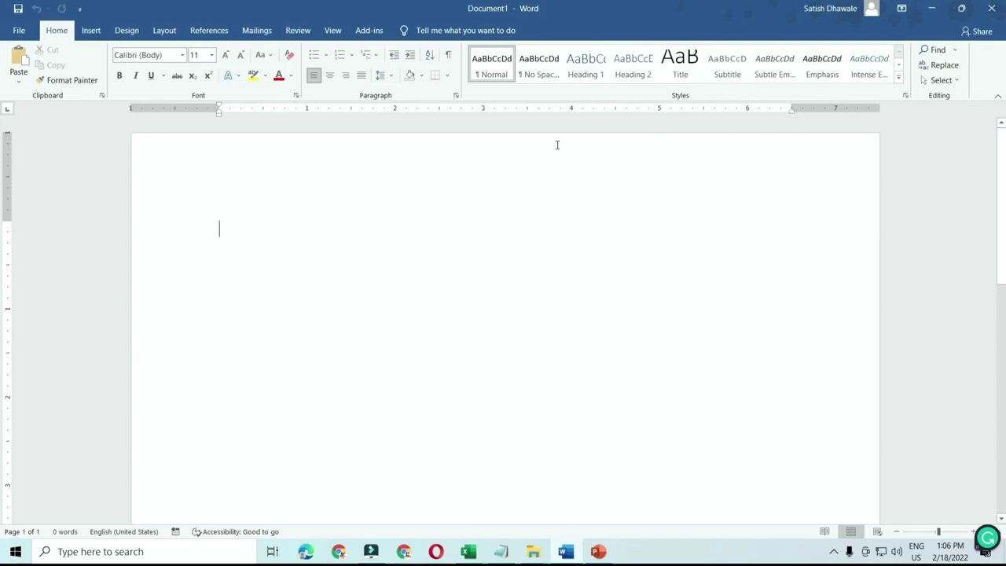
pyautogui.click(992, 11)
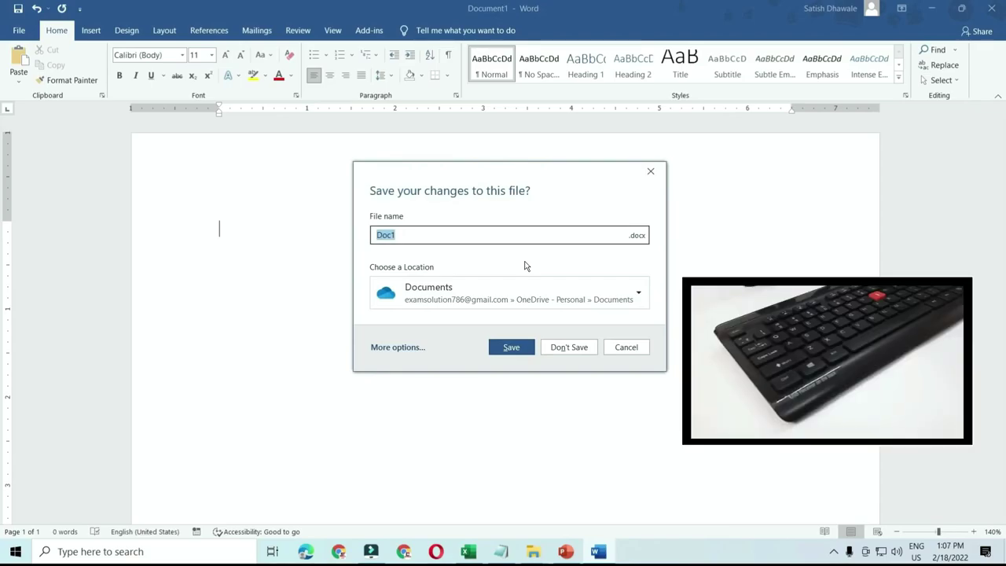
pyautogui.press('Escape')
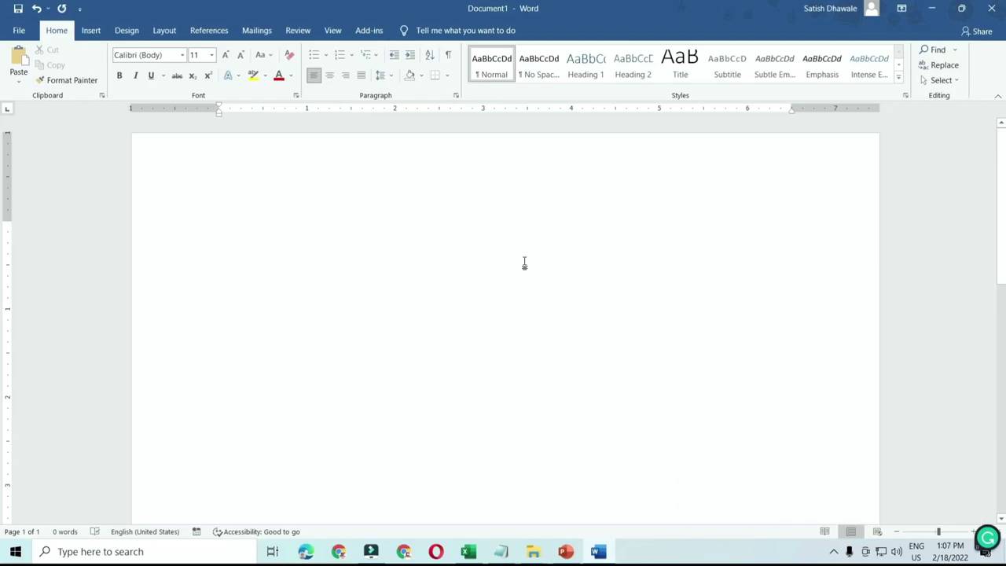
# - Start the PowerPoint slide show with F5, leave it with Esc, then minimise PowerPoint and Word
pyautogui.click(566, 551)
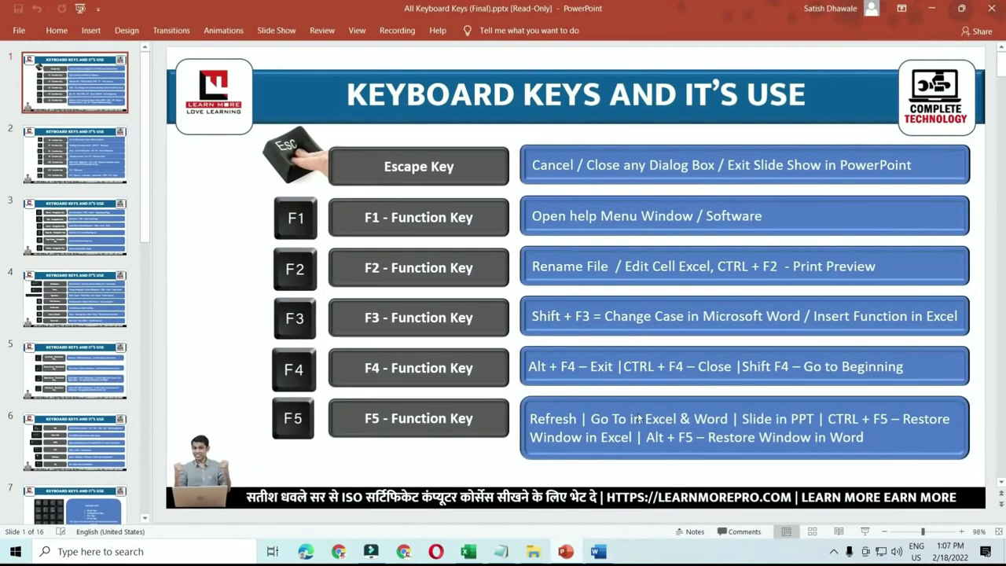
pyautogui.press('F5')
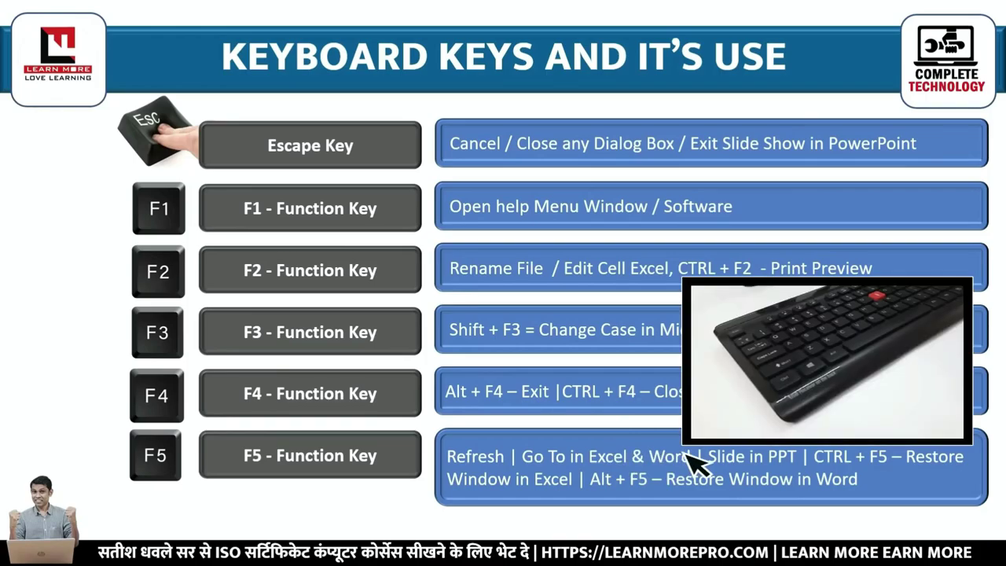
pyautogui.press('Escape')
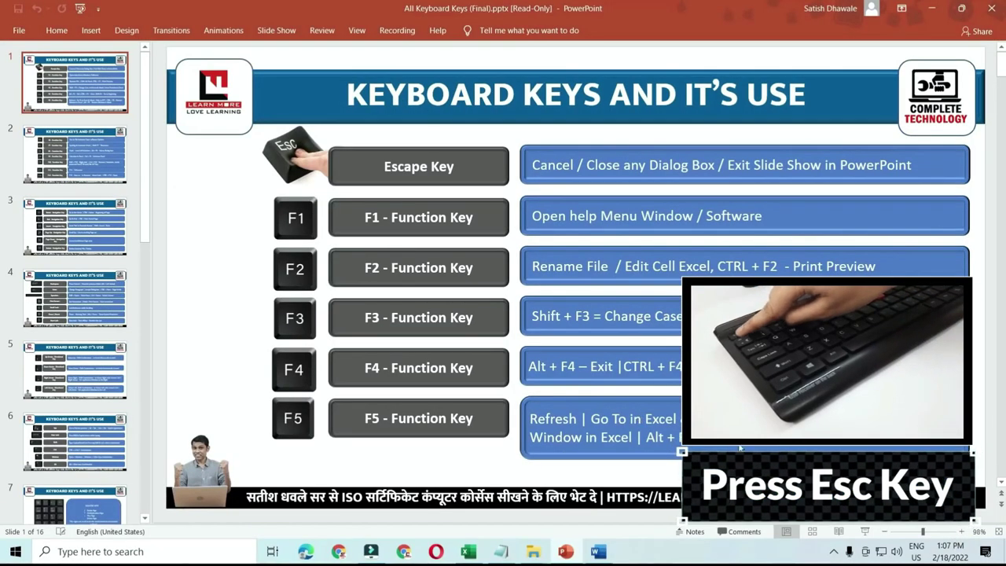
pyautogui.click(934, 11)
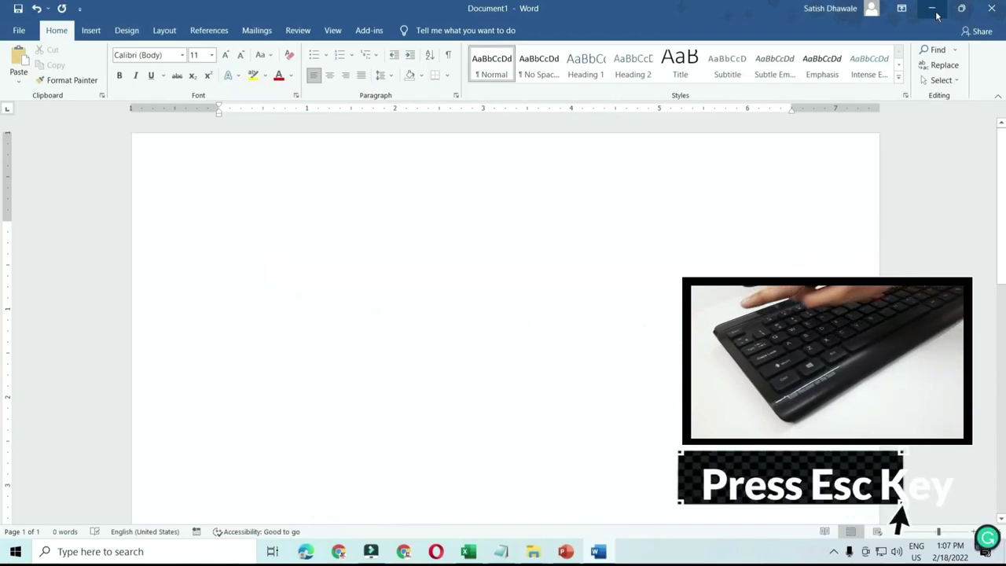
pyautogui.click(934, 11)
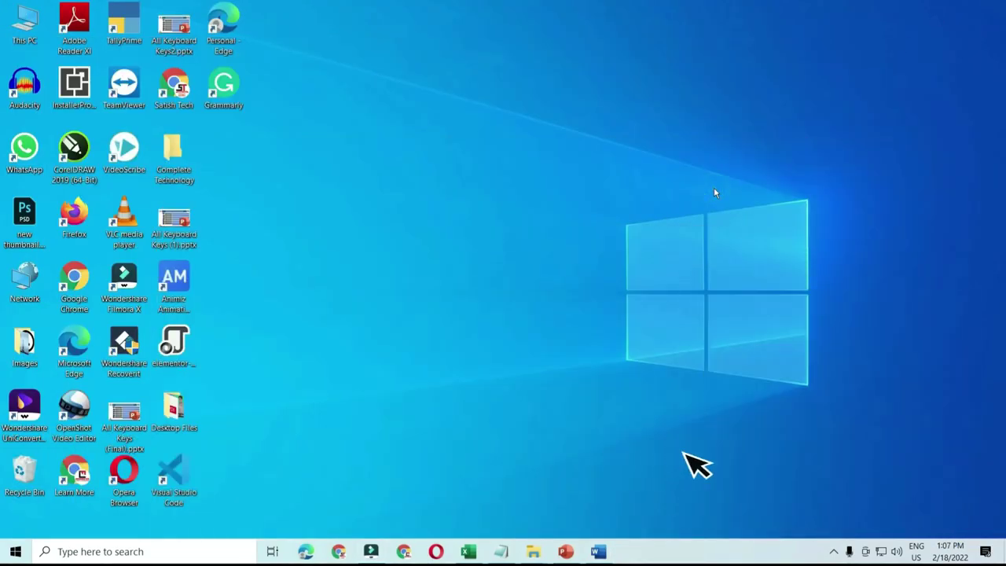
pyautogui.hotkey('ctrl', 'shift', 'Escape')
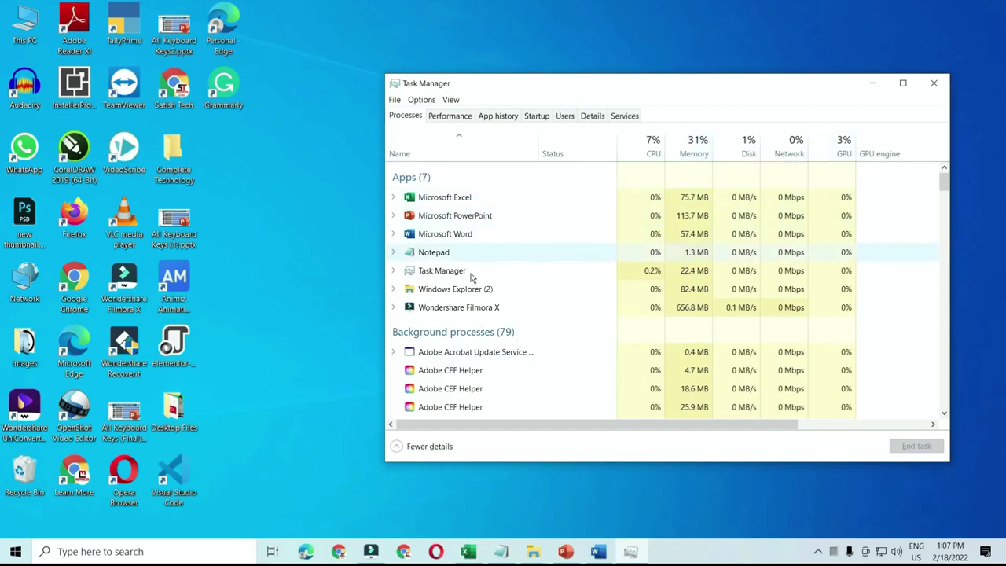
pyautogui.click(933, 85)
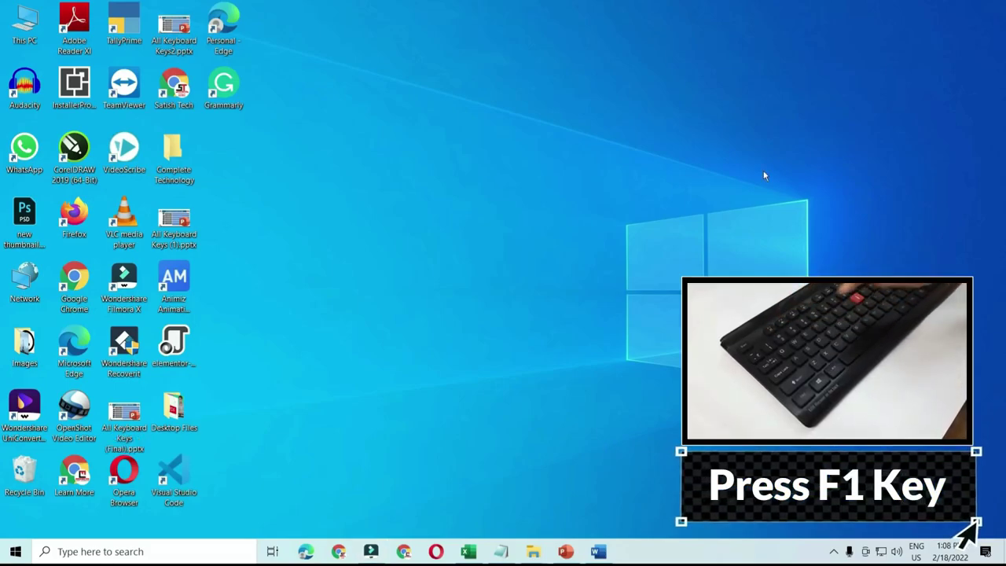
pyautogui.press('F1')
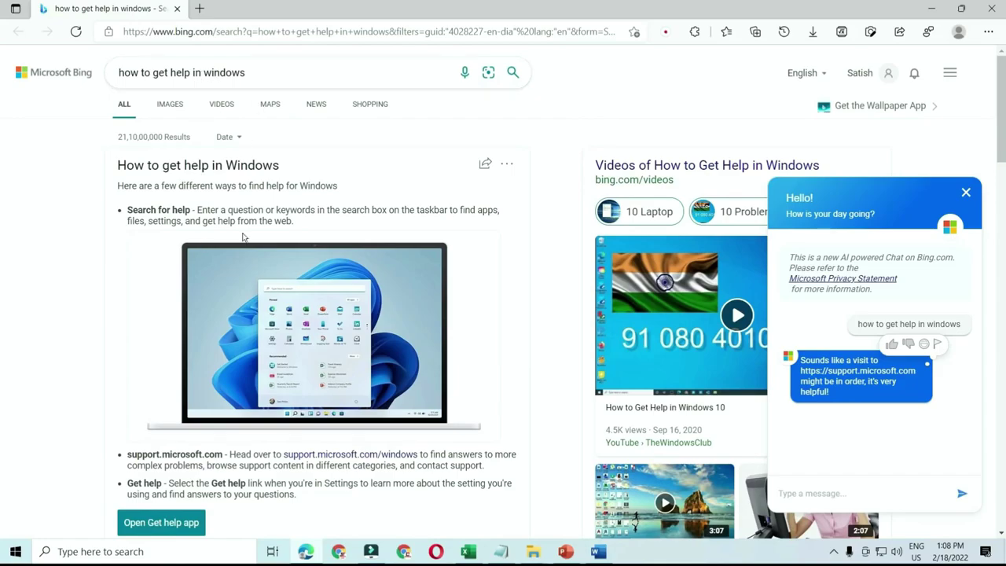
# - Close the browser, restore Word, and show then close its Help pane with F1
pyautogui.click(995, 8)
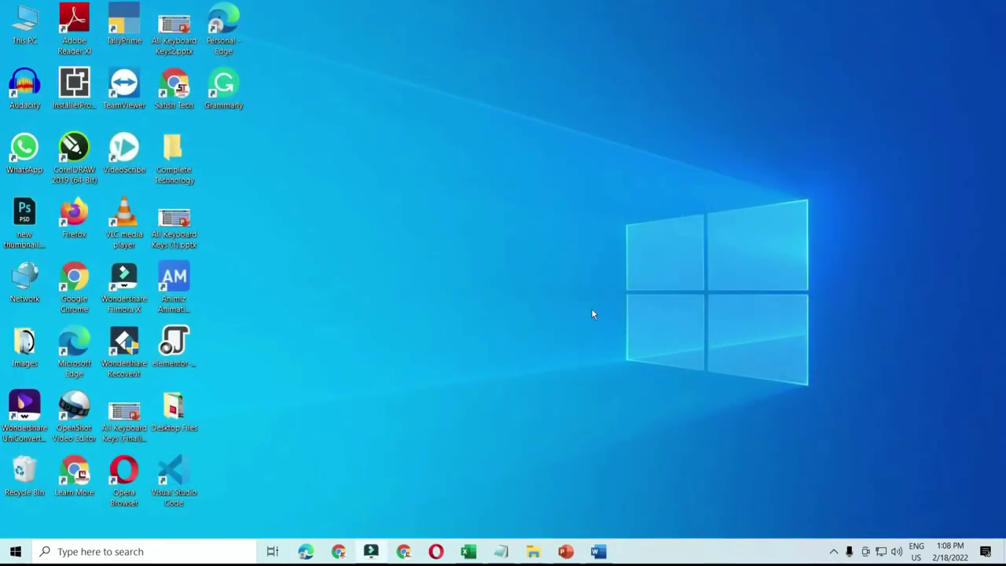
pyautogui.click(598, 551)
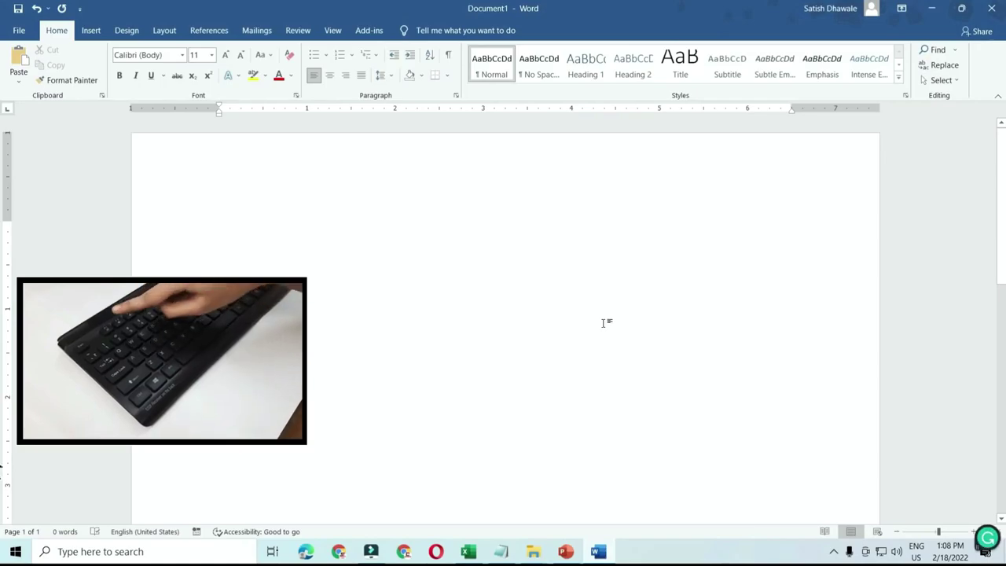
pyautogui.press('F1')
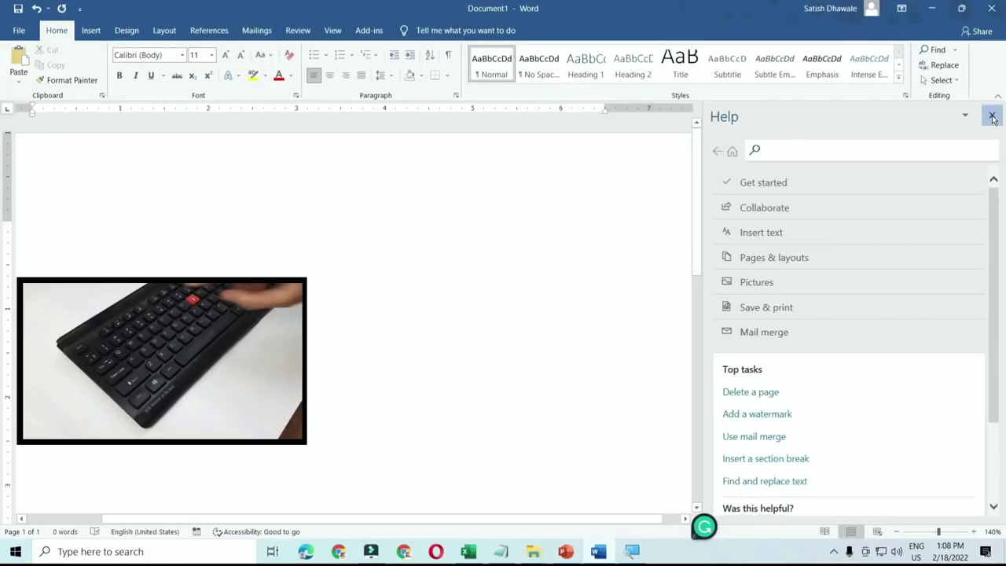
pyautogui.click(993, 117)
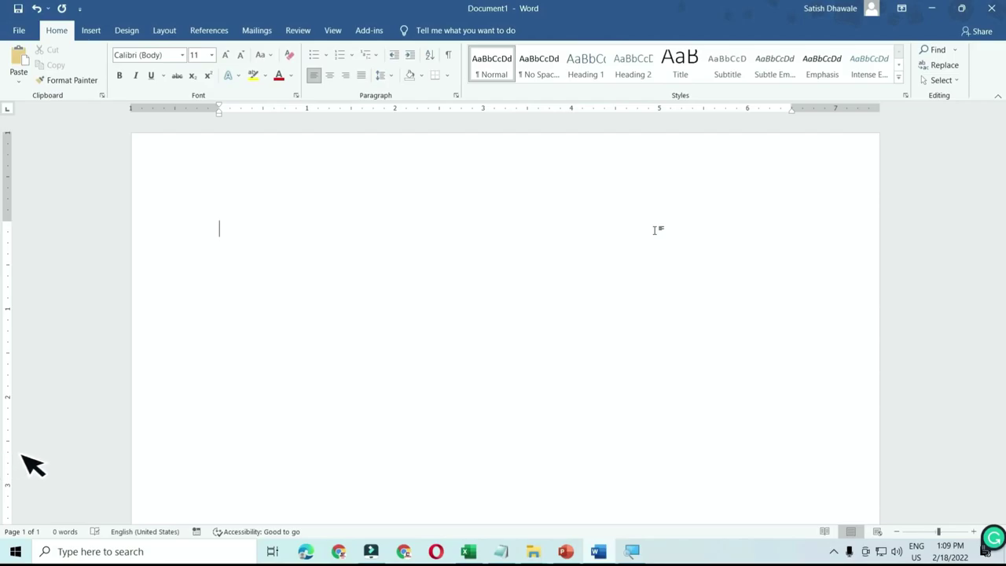
# - Toggle Word's ribbon hidden and shown six times with Ctrl+F1, then minimise Word
pyautogui.hotkey('ctrl', 'F1')
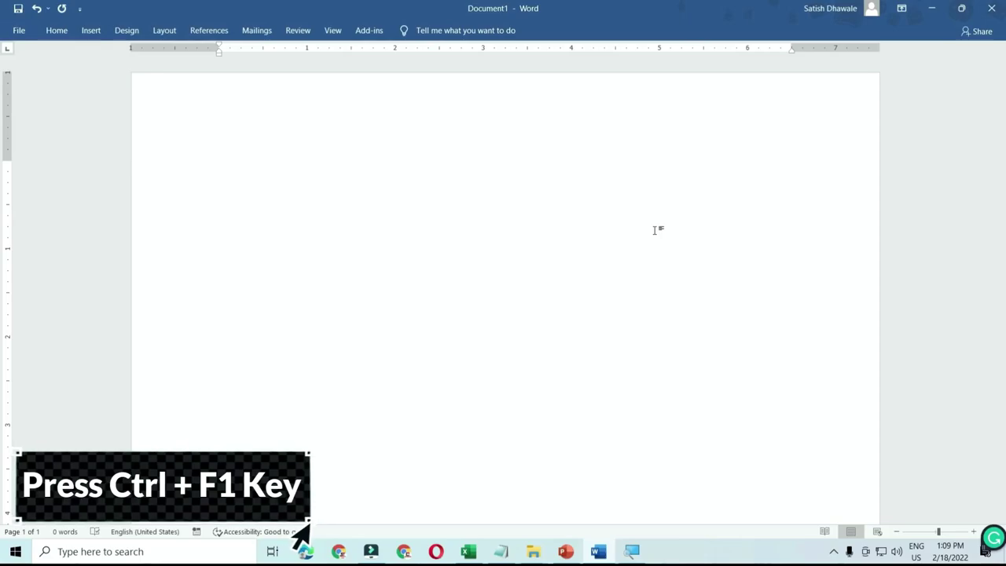
pyautogui.hotkey('ctrl', 'F1')
pyautogui.hotkey('ctrl', 'F1')
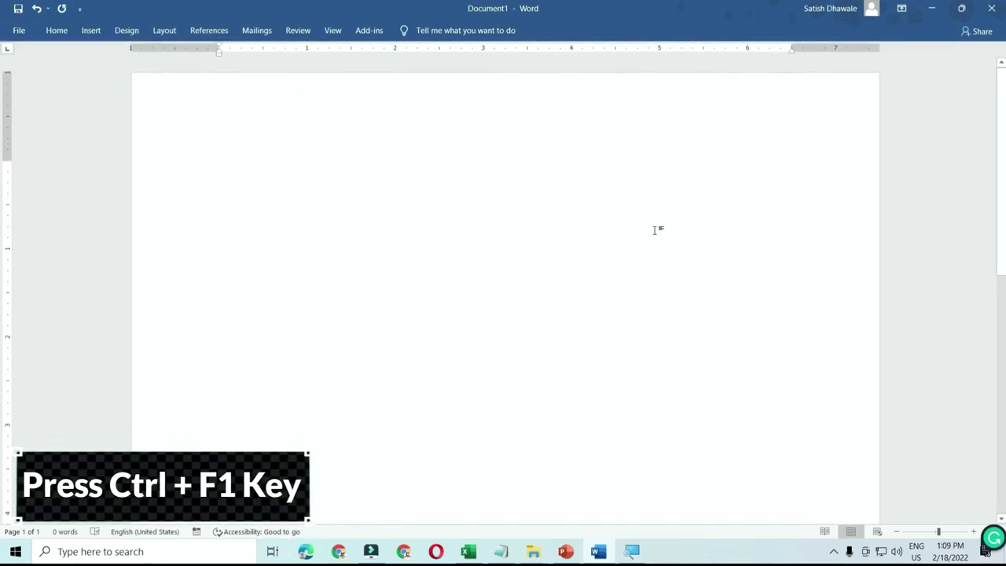
pyautogui.hotkey('ctrl', 'F1')
pyautogui.hotkey('ctrl', 'F1')
pyautogui.hotkey('ctrl', 'F1')
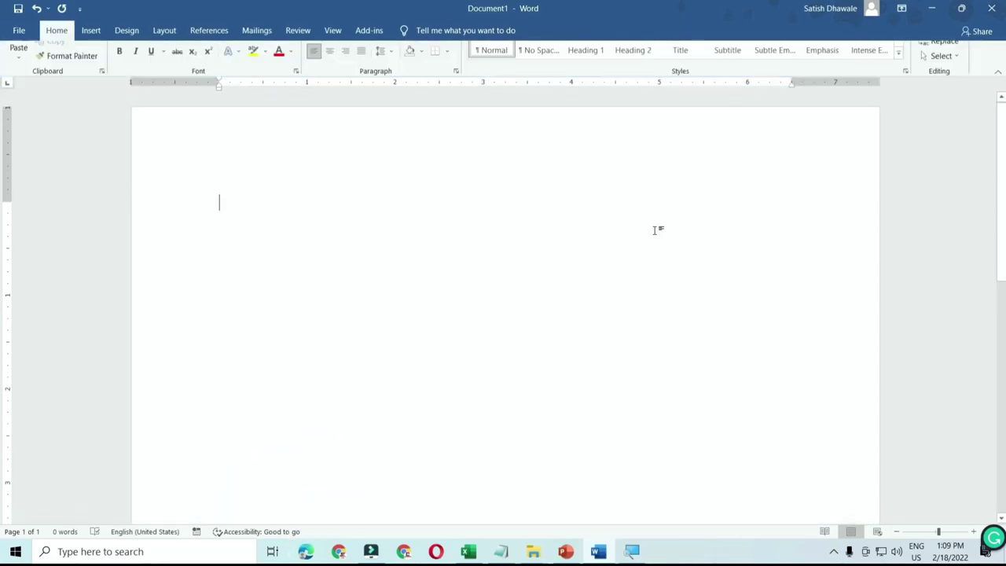
pyautogui.hotkey('ctrl', 'F1')
pyautogui.hotkey('ctrl', 'F1')
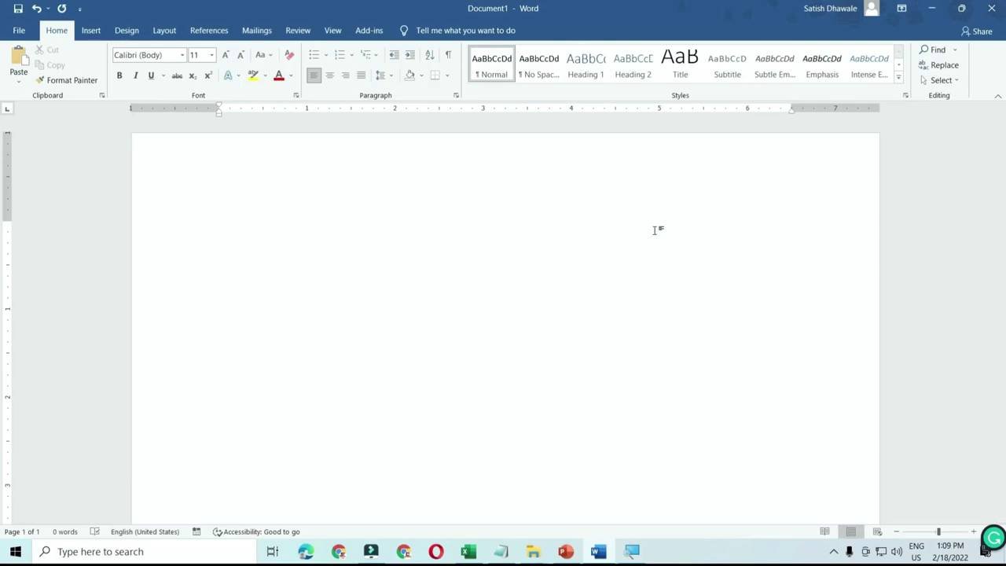
pyautogui.hotkey('ctrl', 'F1')
pyautogui.hotkey('ctrl', 'F1')
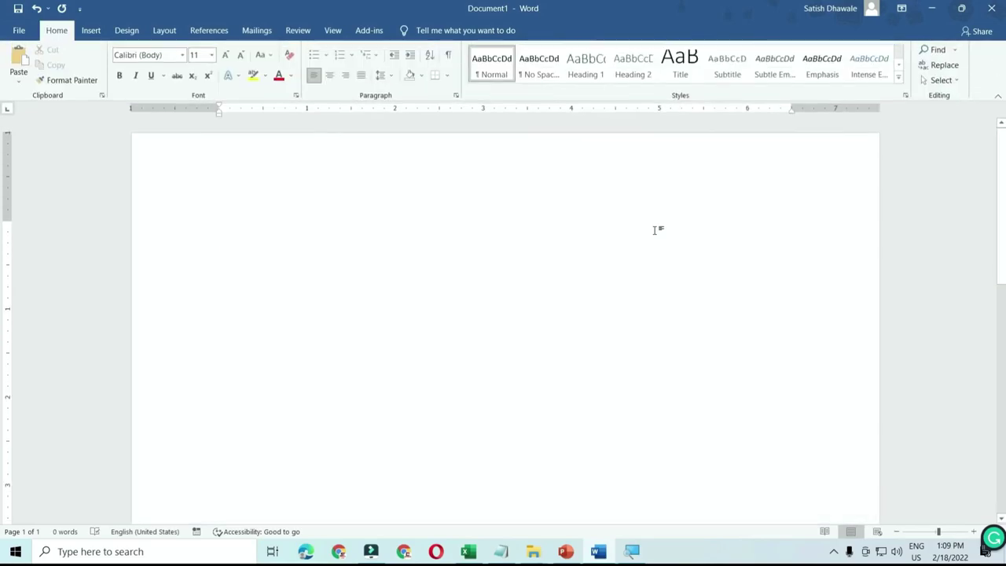
pyautogui.hotkey('ctrl', 'F1')
pyautogui.hotkey('ctrl', 'F1')
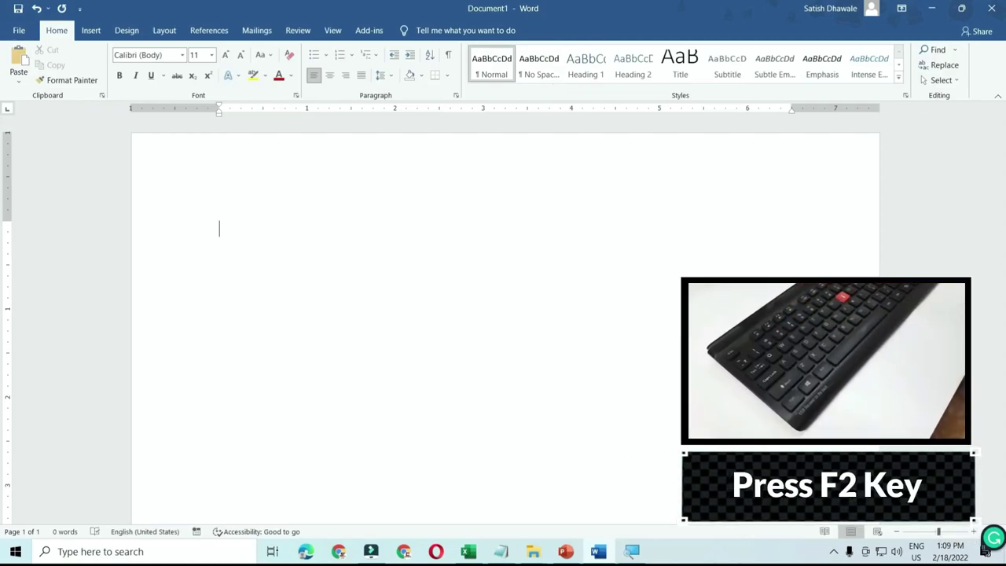
pyautogui.click(932, 8)
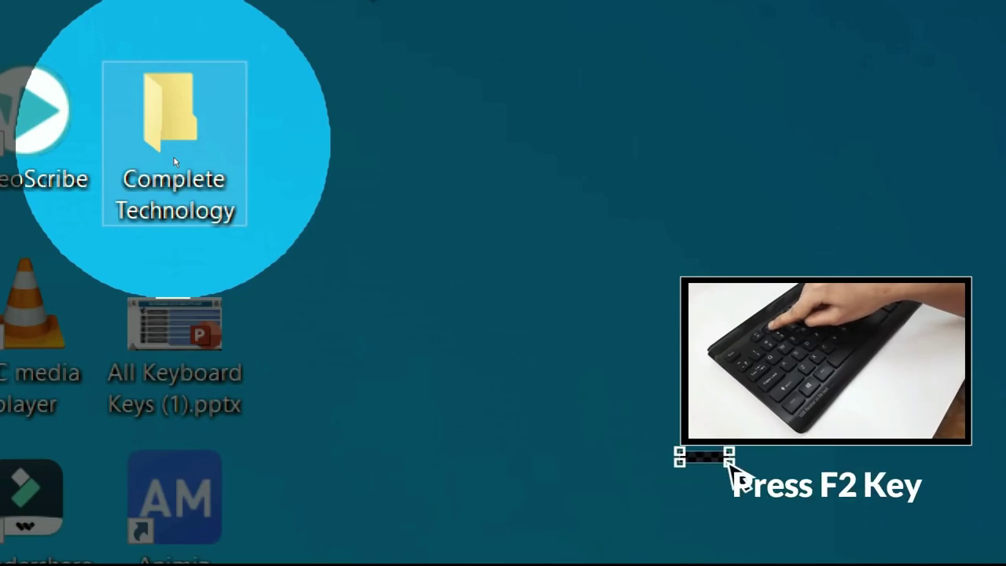
# - Rename the Complete Technology desktop folder to 'LEARN MORE' using F2
pyautogui.press('F2')
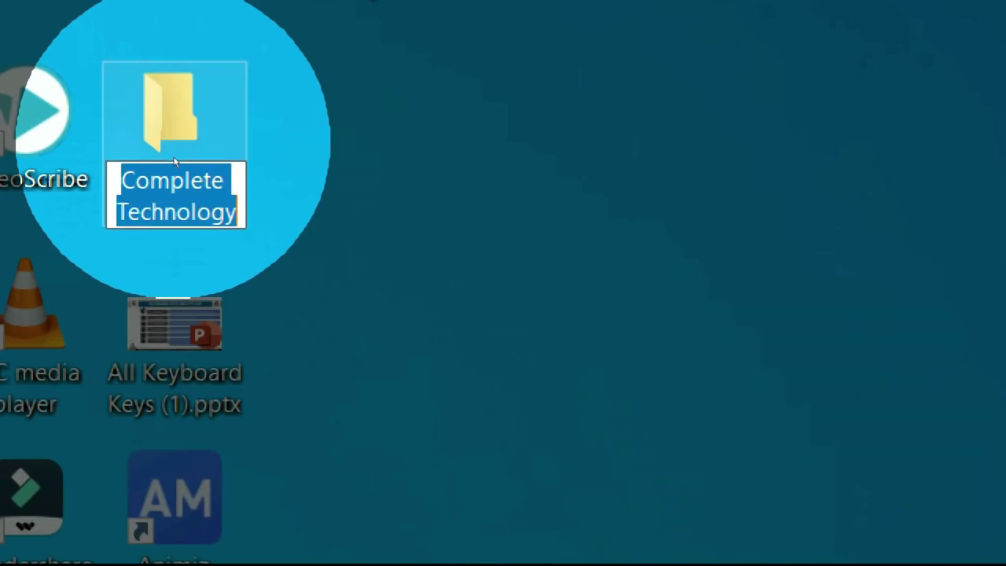
pyautogui.press('BackSpace')
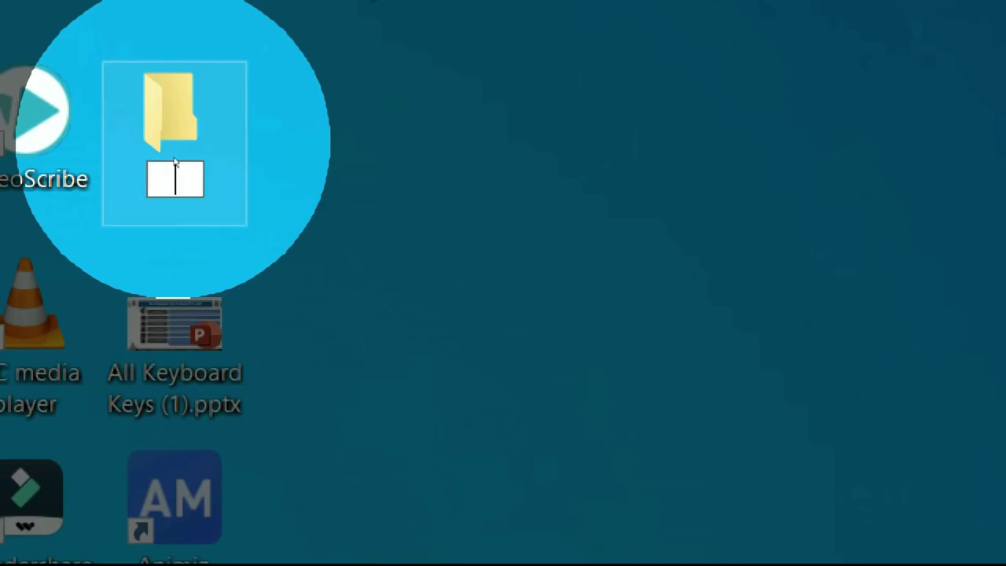
pyautogui.write('LEARN MORE')
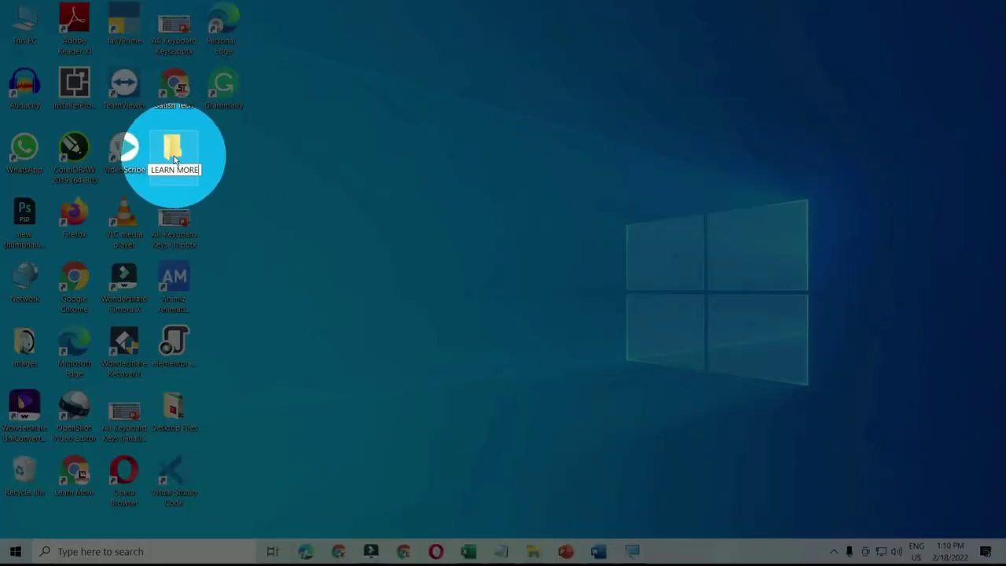
pyautogui.click(249, 180)
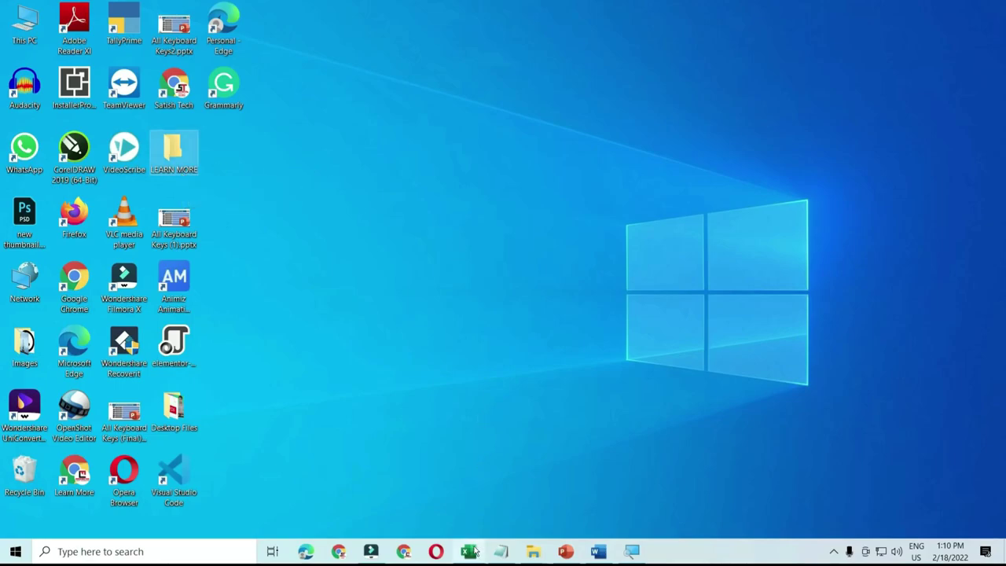
# - In Excel's Book1, enter a person's full name in cell D4
pyautogui.moveTo(469, 551)
pyautogui.click(463, 516)
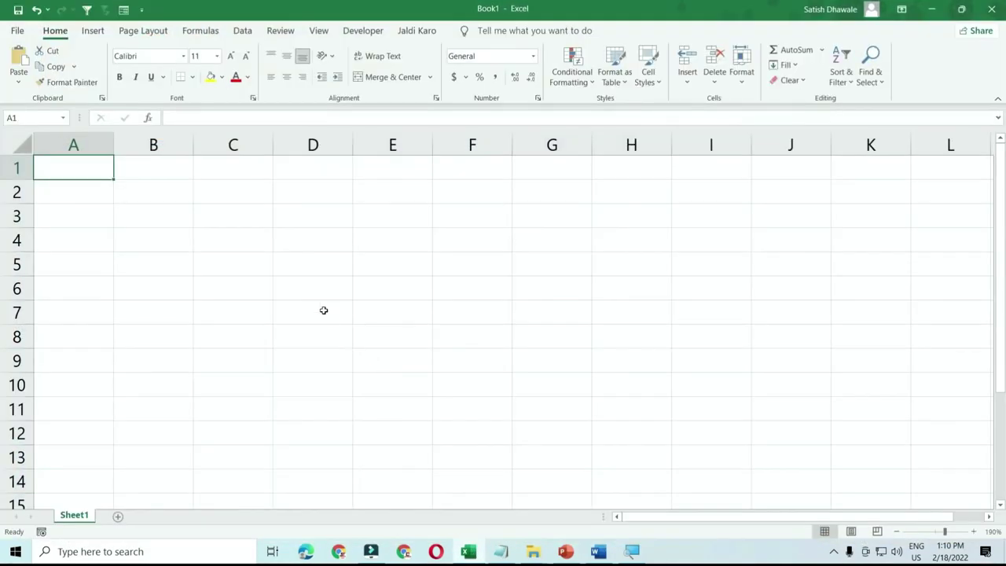
pyautogui.click(280, 239)
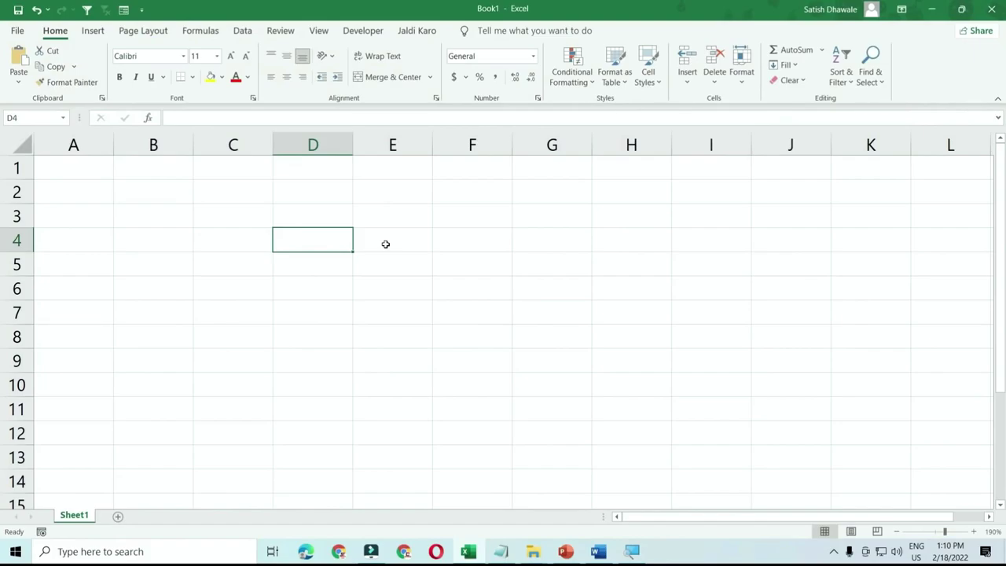
pyautogui.write('S')
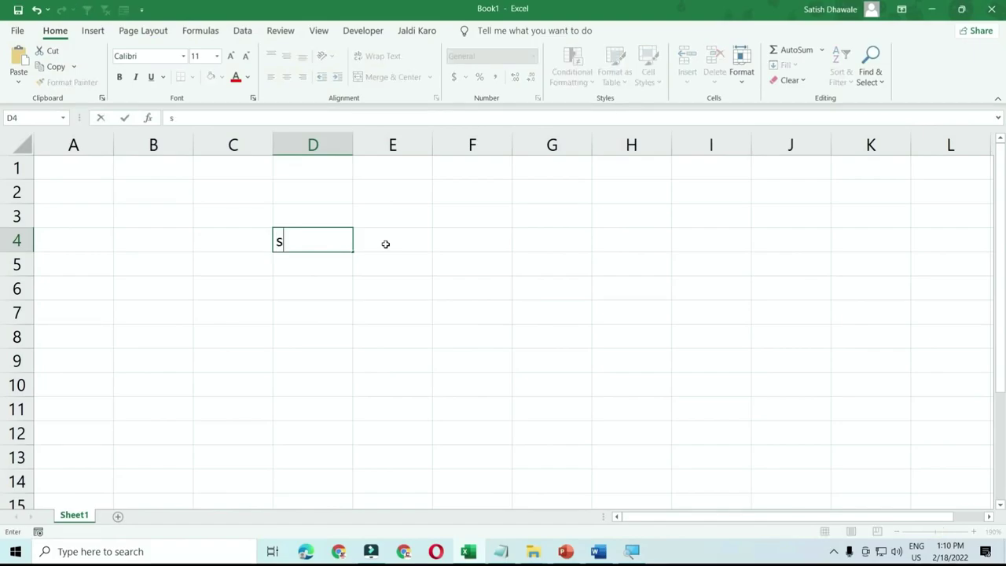
pyautogui.write('T')
pyautogui.press('BackSpace')
pyautogui.press('BackSpace')
pyautogui.write('Sati')
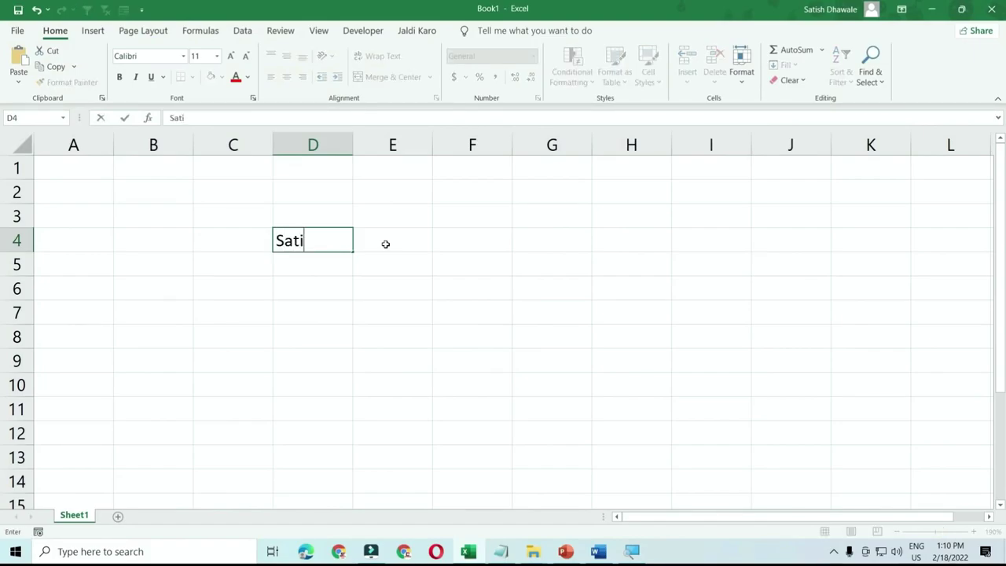
pyautogui.write('sh Dhawal')
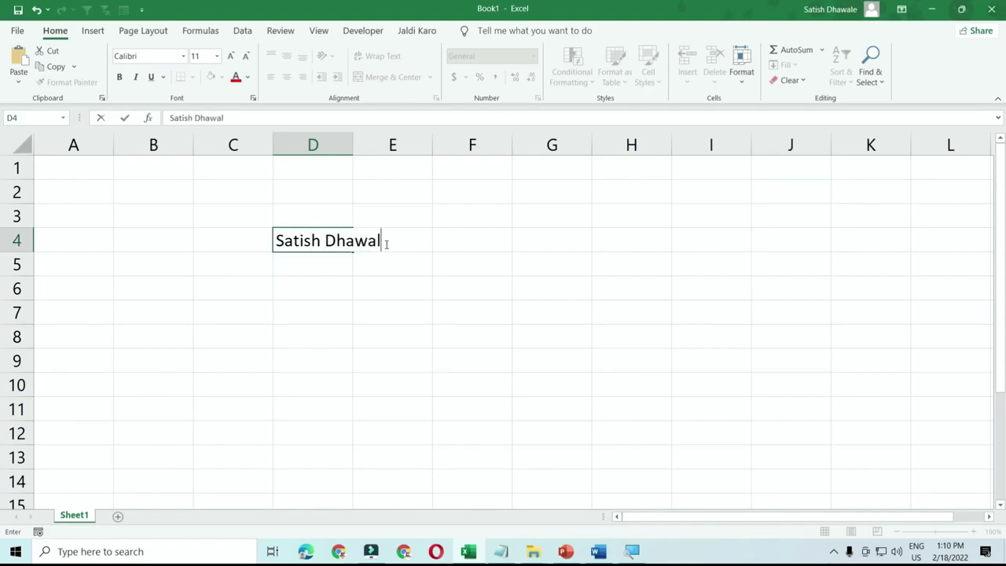
pyautogui.write('e')
pyautogui.press('Return')
# - Start overwriting D4 with another name, then cancel with Esc, and enter and leave F2 edit mode
pyautogui.click(350, 240)
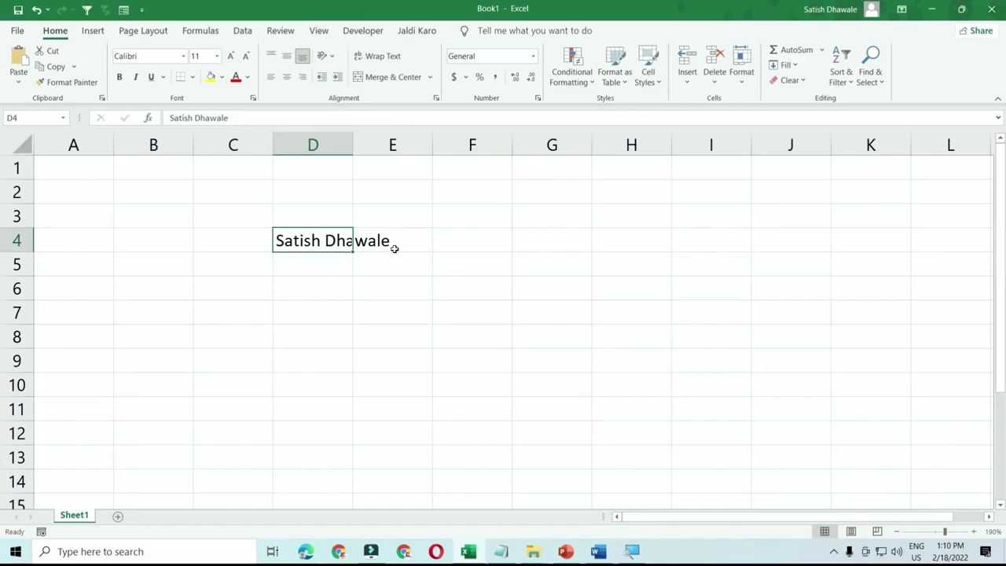
pyautogui.write('Priya')
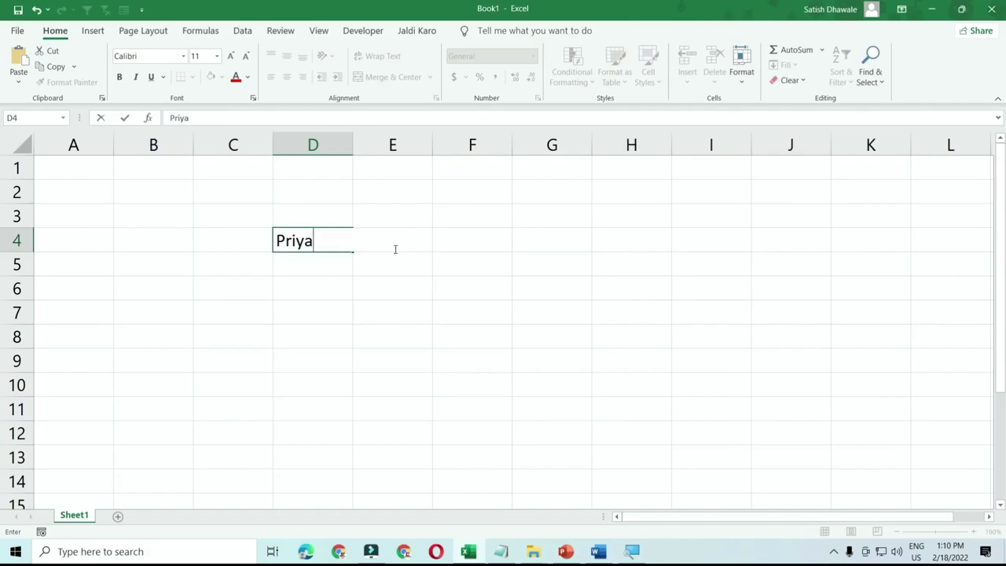
pyautogui.press('Escape')
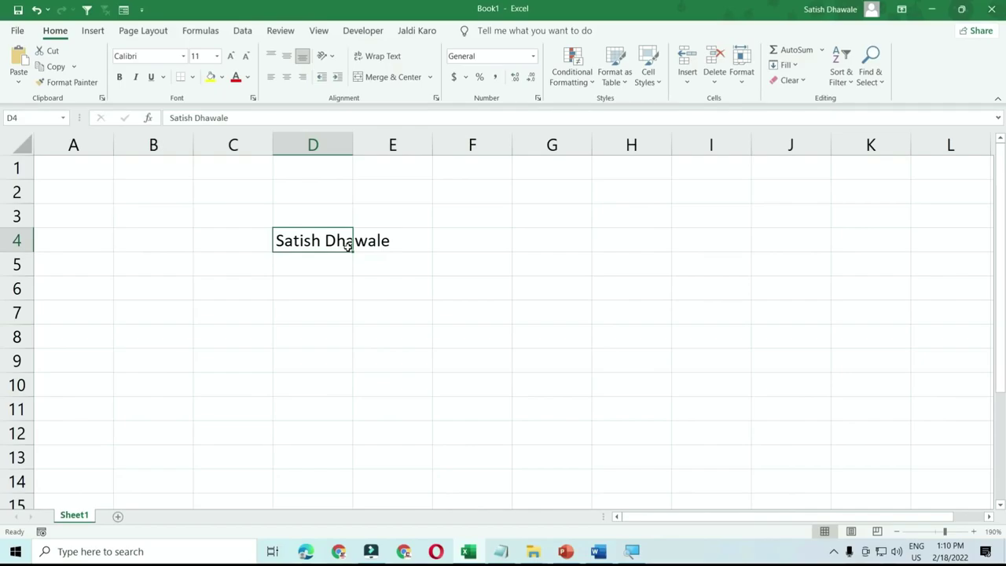
pyautogui.press('F2')
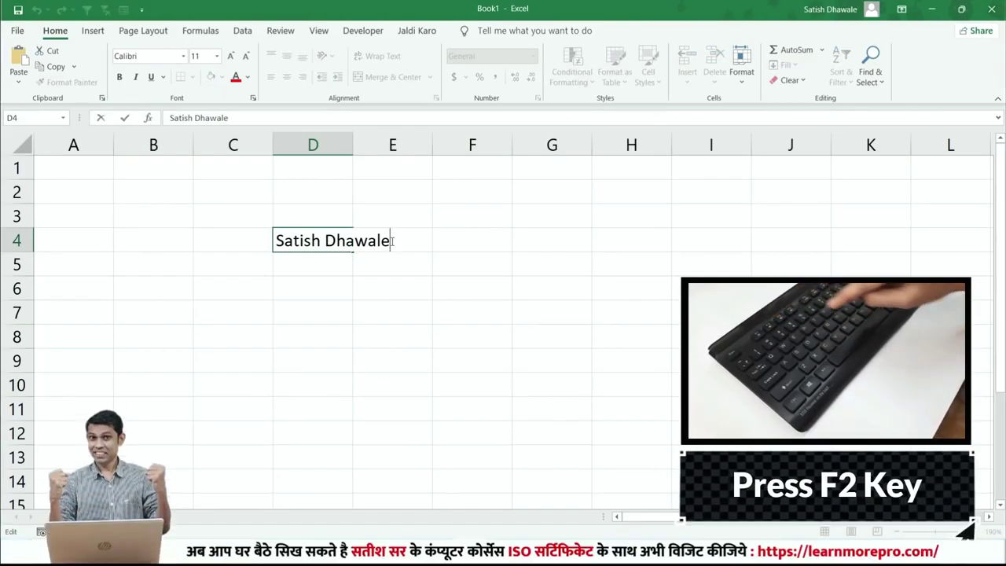
pyautogui.press('Escape')
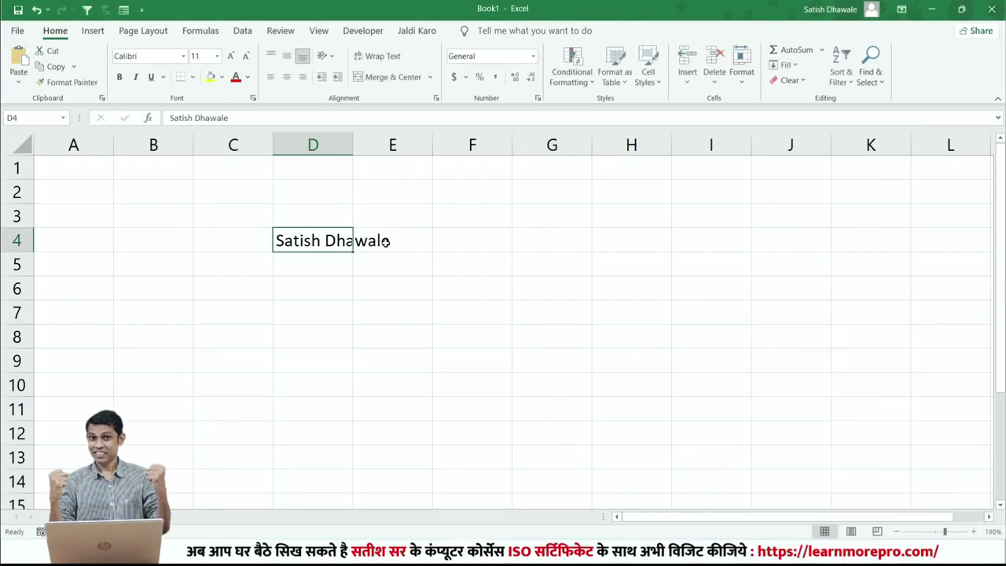
# - Edit D4 with F2 to insert a middle name before the surname, then clear D4 with Delete
pyautogui.press('F2')
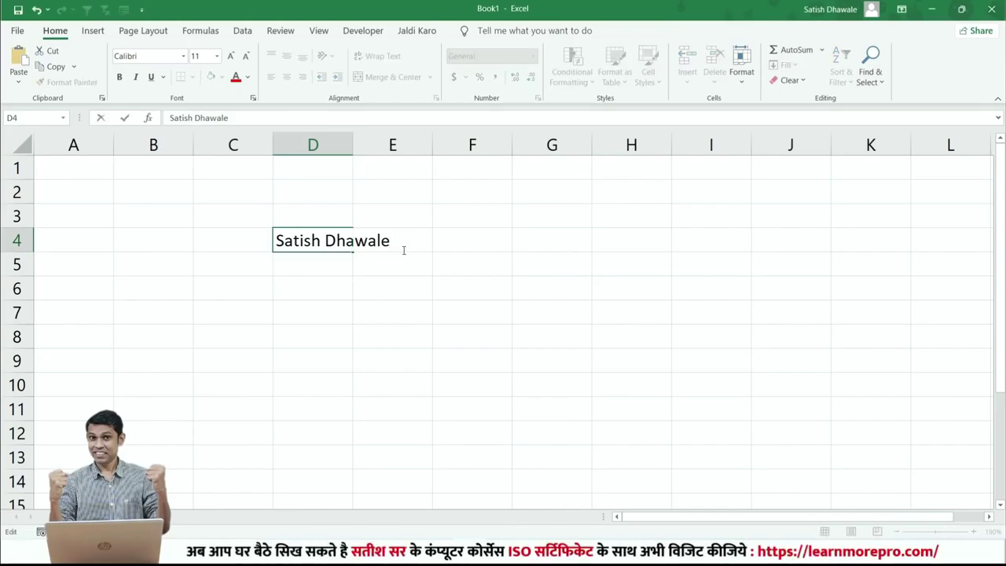
pyautogui.write('Sir')
pyautogui.press('BackSpace')
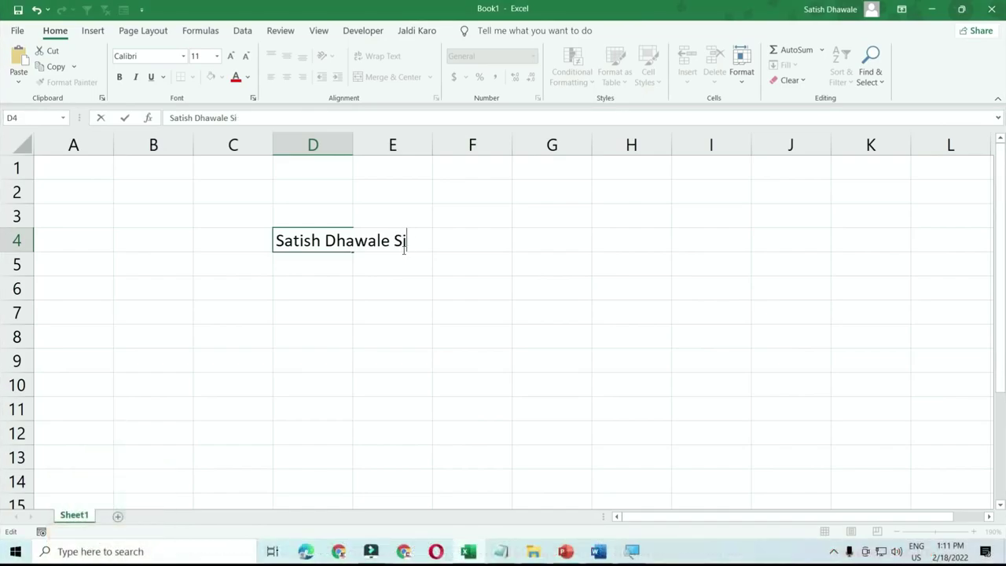
pyautogui.press('BackSpace')
pyautogui.press('BackSpace')
pyautogui.press('Left')
pyautogui.press('Left')
pyautogui.press('Left')
pyautogui.press('Left')
pyautogui.press('Left')
pyautogui.press('Left')
pyautogui.press('Left')
pyautogui.press('Left')
pyautogui.write('Bhaus')
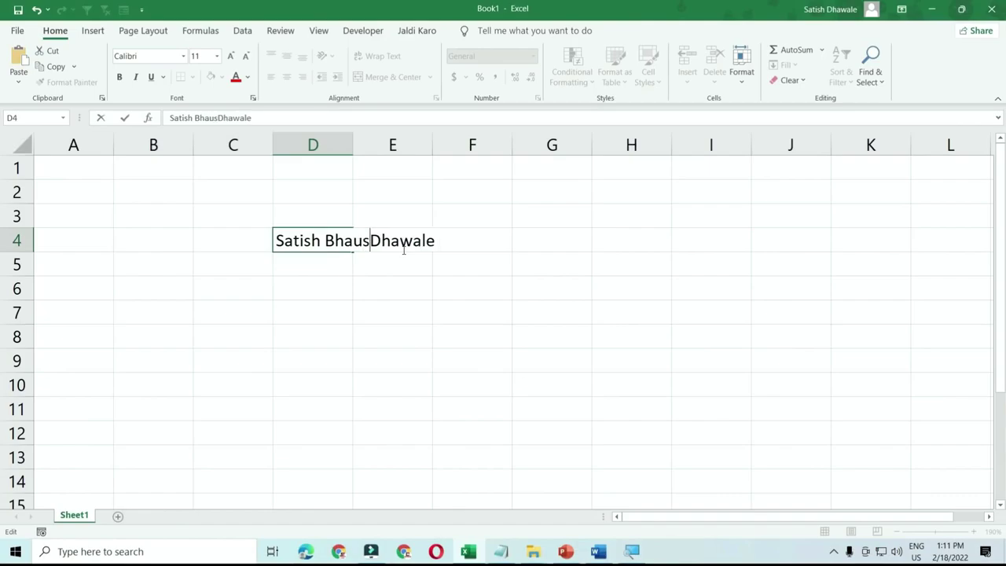
pyautogui.write('aheb')
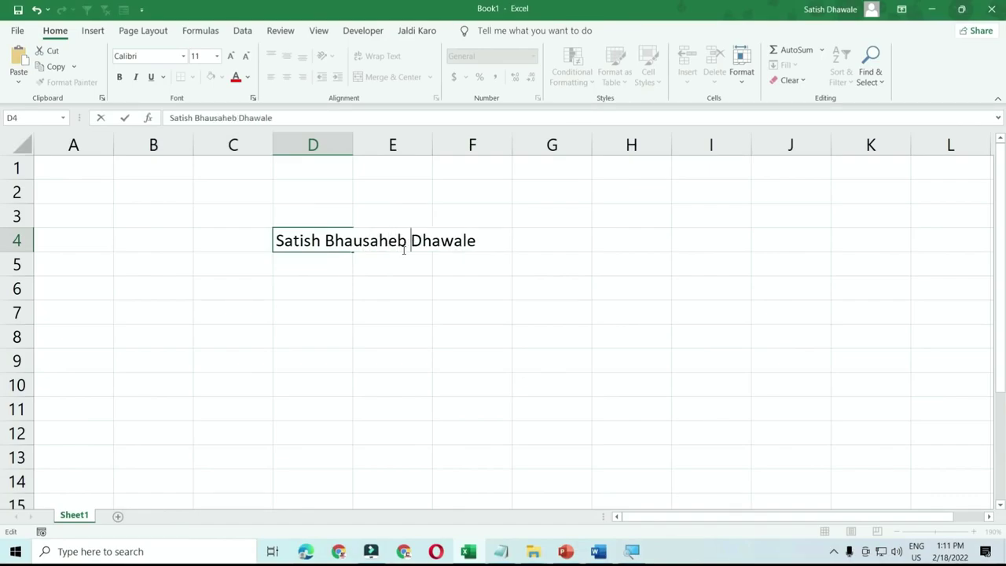
pyautogui.press('Return')
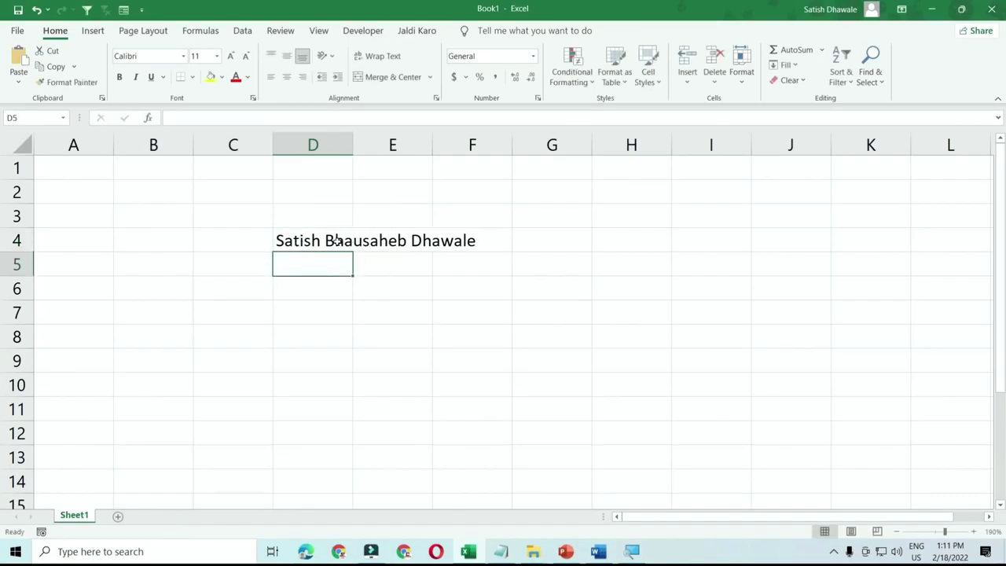
pyautogui.click(336, 240)
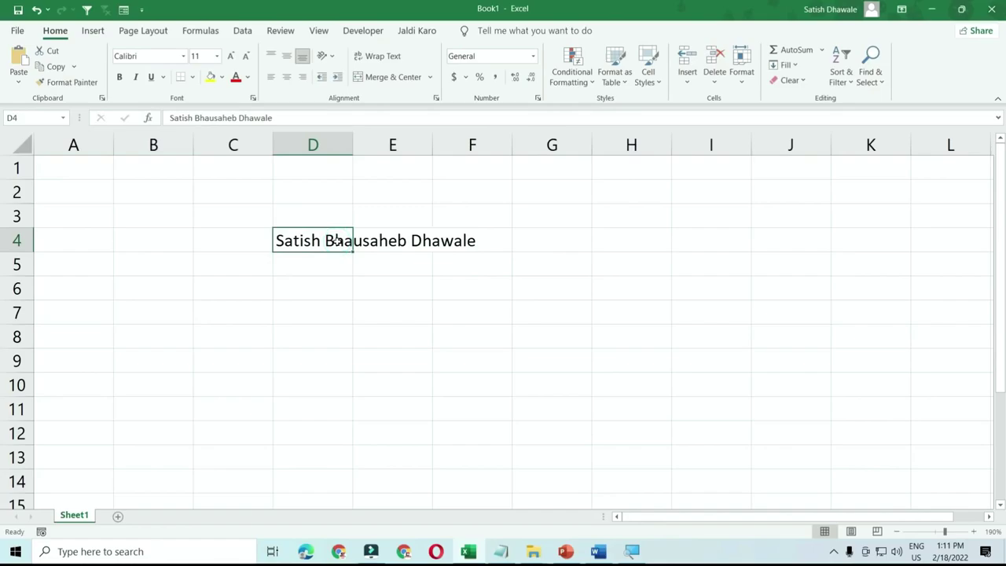
pyautogui.press('Delete')
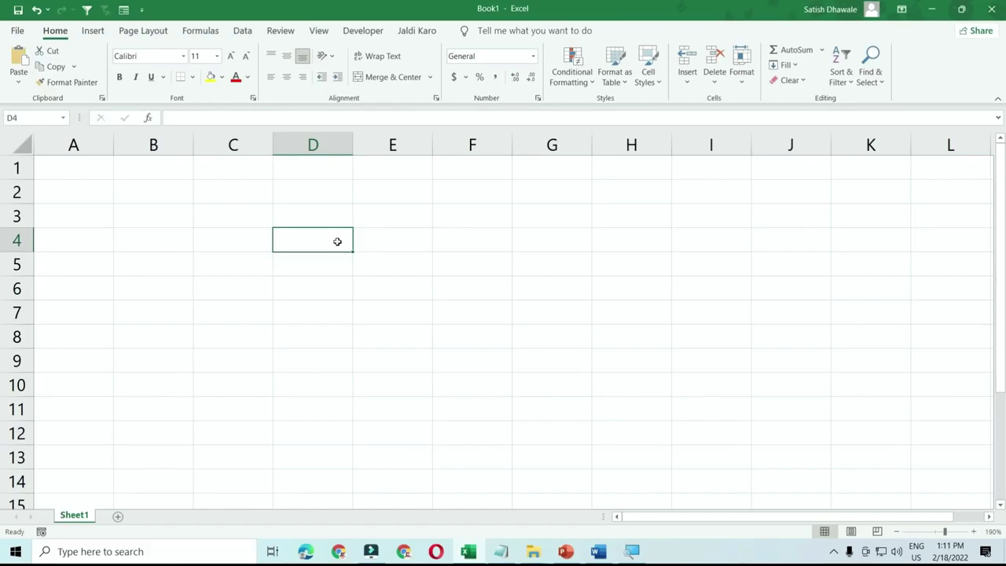
# - In Word, generate five paragraphs of sample text with =rand()
pyautogui.click(598, 551)
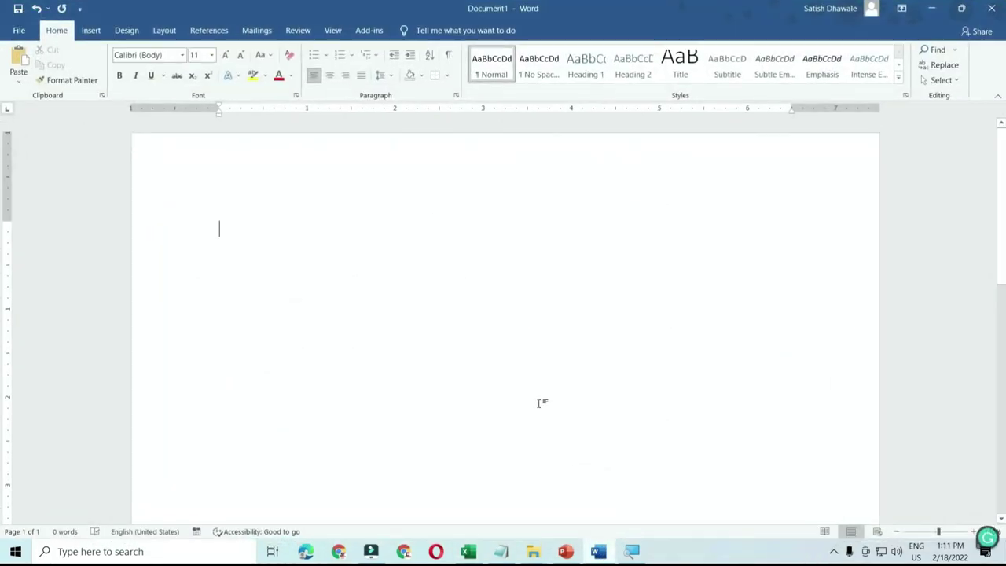
pyautogui.write('=rand(')
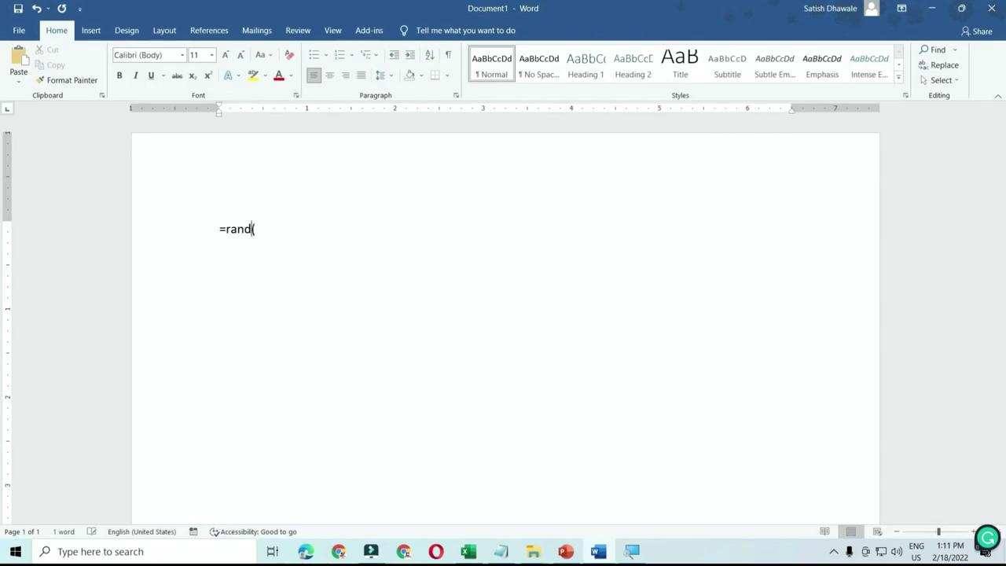
pyautogui.write(')')
pyautogui.press('Return')
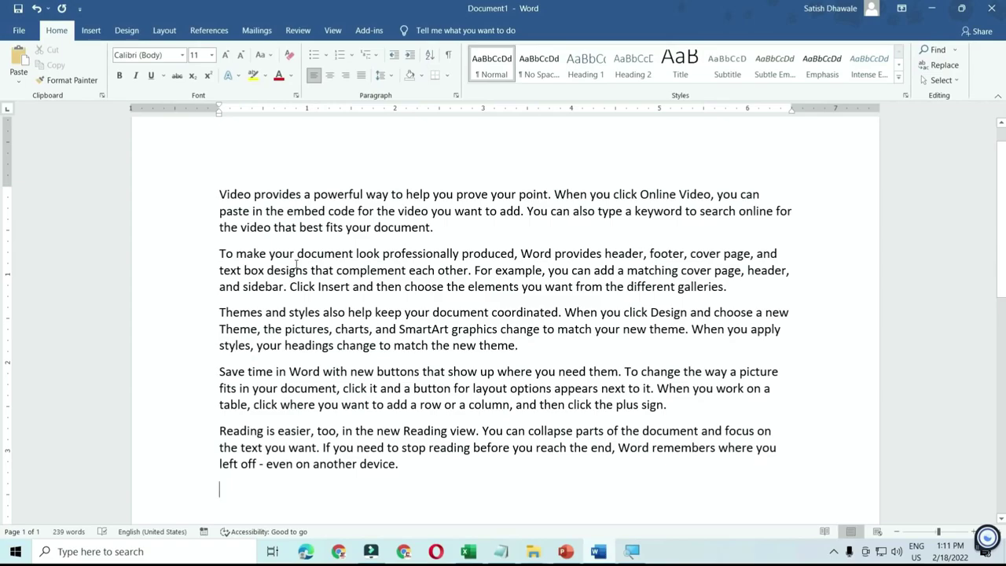
# - Show the print preview with Ctrl+F2 and again with Ctrl+P, closing it each time with Esc
pyautogui.hotkey('ctrl', 'F2')
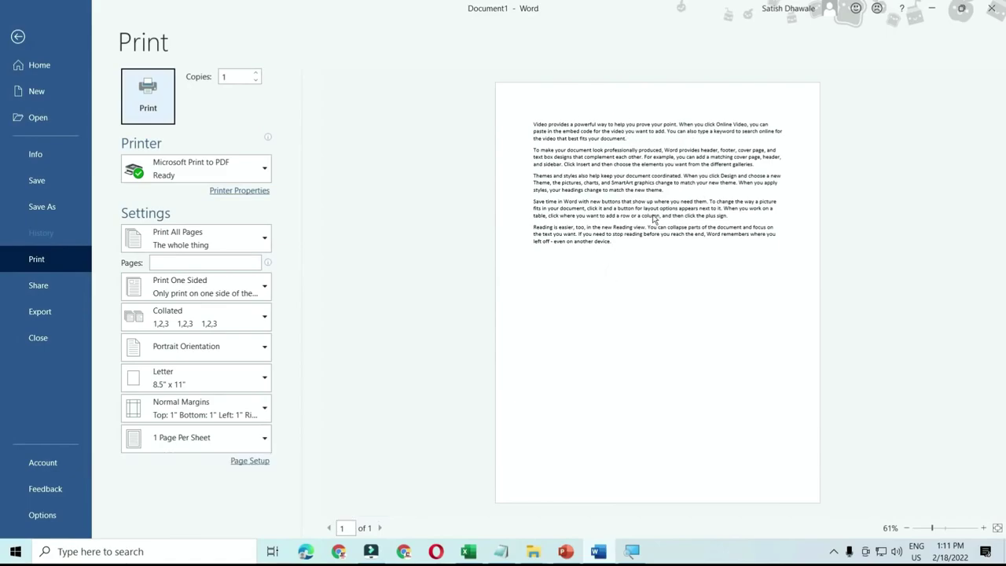
pyautogui.press('Escape')
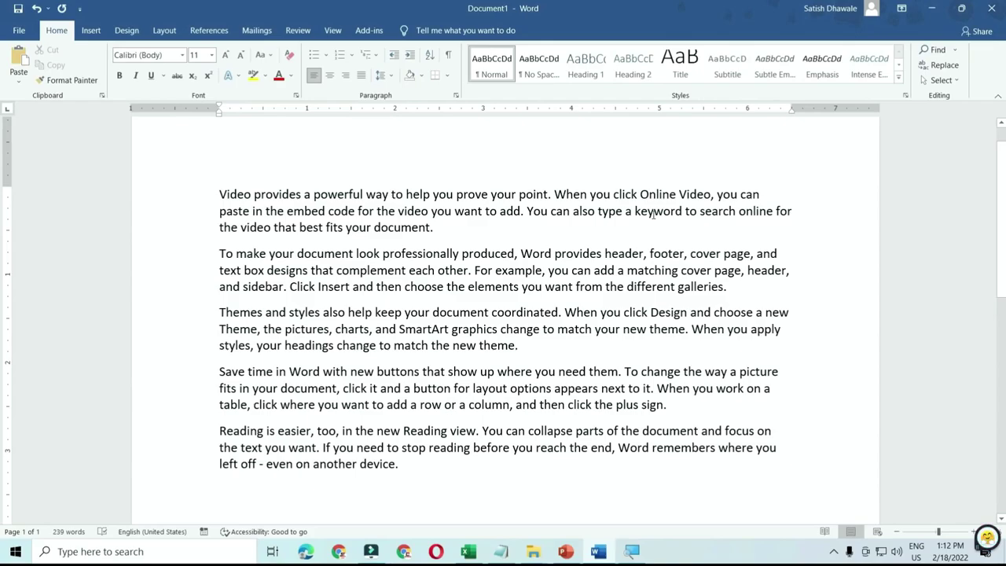
pyautogui.hotkey('ctrl', 'p')
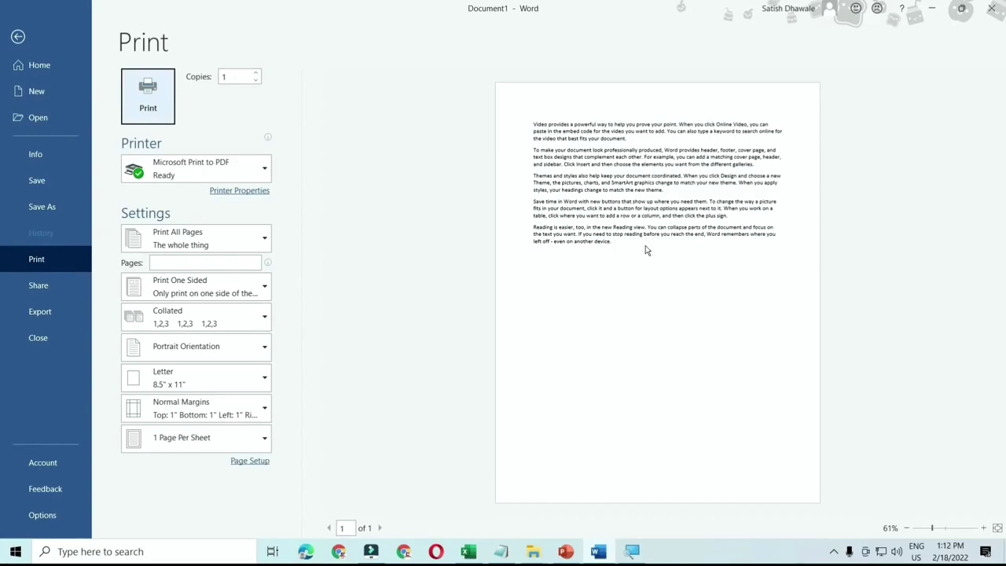
pyautogui.press('F8')
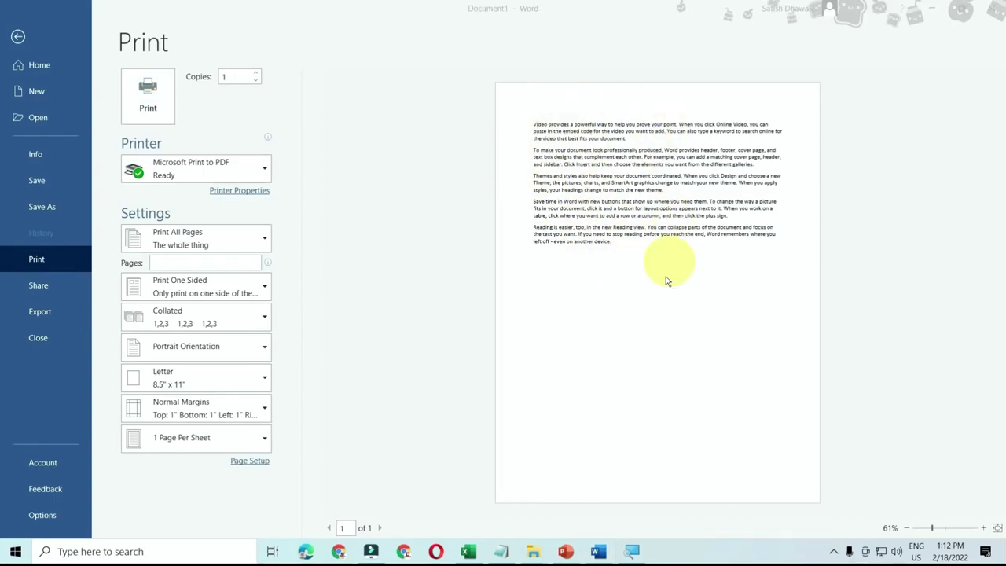
pyautogui.press('F8')
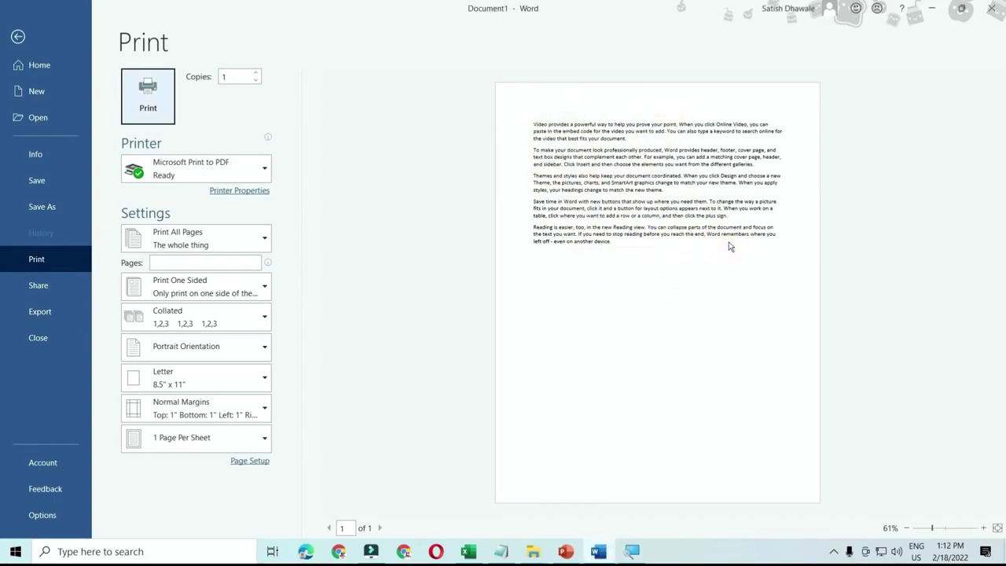
pyautogui.press('Escape')
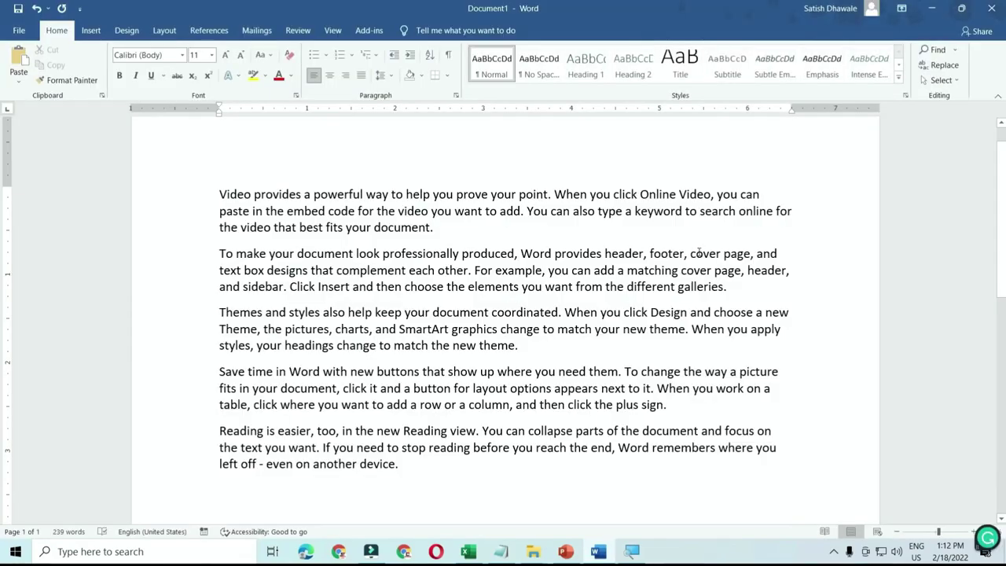
# - Cycle the first paragraph through uppercase, lowercase and sentence case with Shift+F3, then uppercase everything after Ctrl+A
pyautogui.click(699, 253)
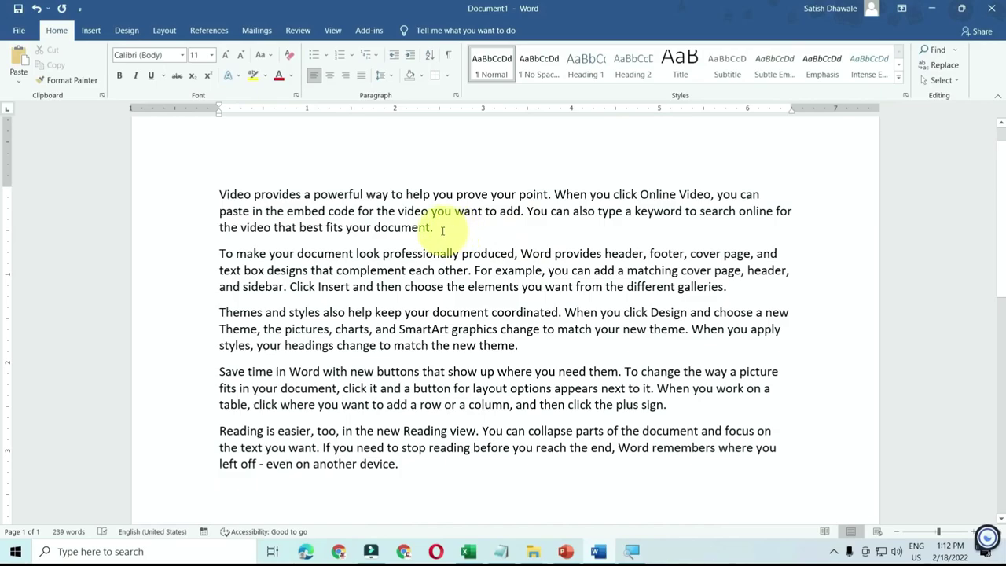
pyautogui.moveTo(445, 227); pyautogui.dragTo(218, 196)
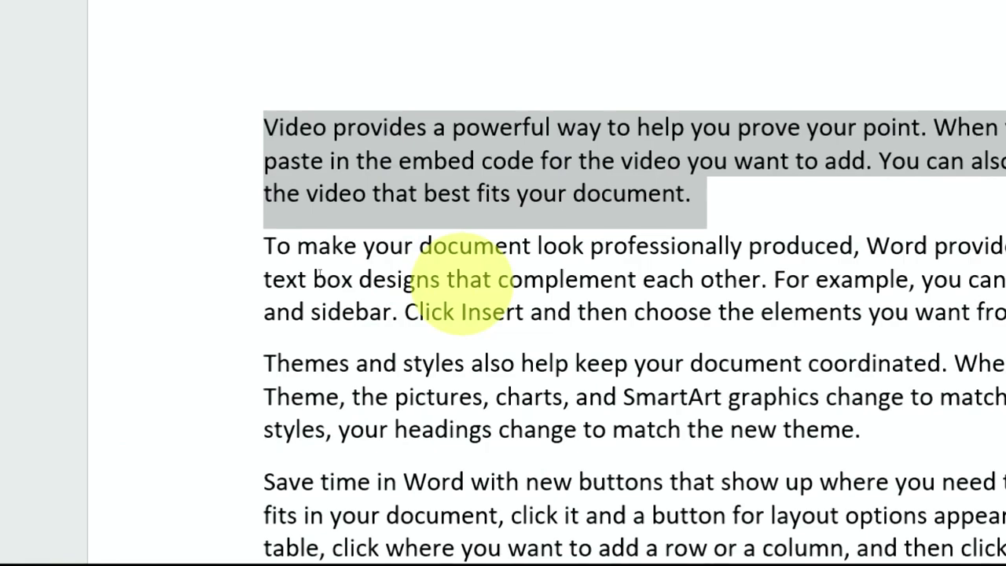
pyautogui.hotkey('shift', 'F3')
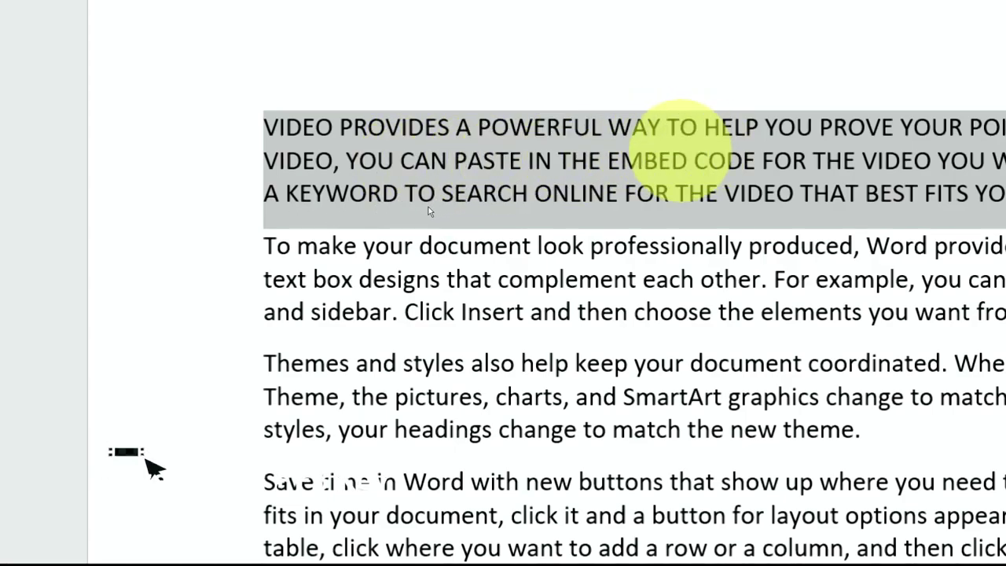
pyautogui.hotkey('shift', 'F3')
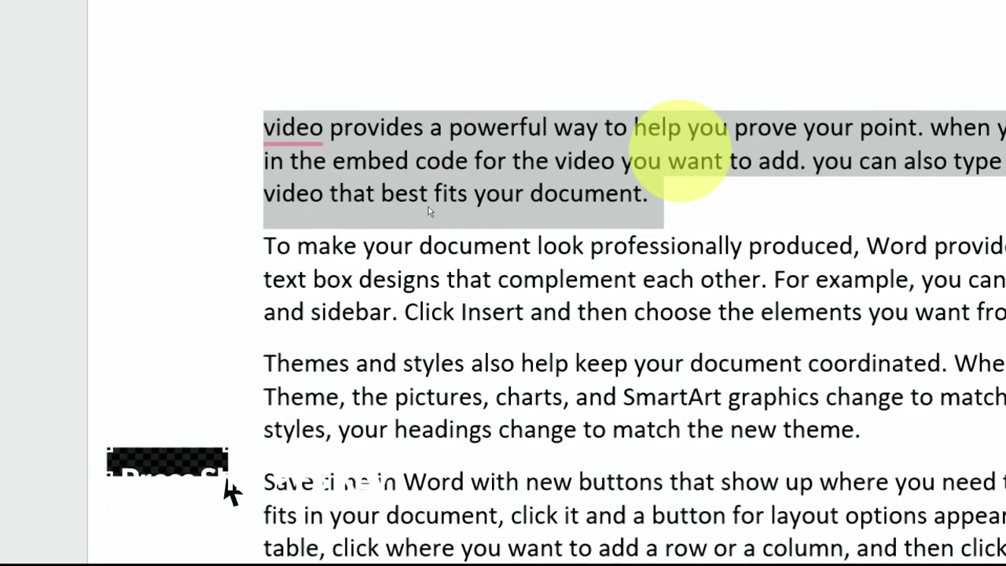
pyautogui.hotkey('shift', 'F3')
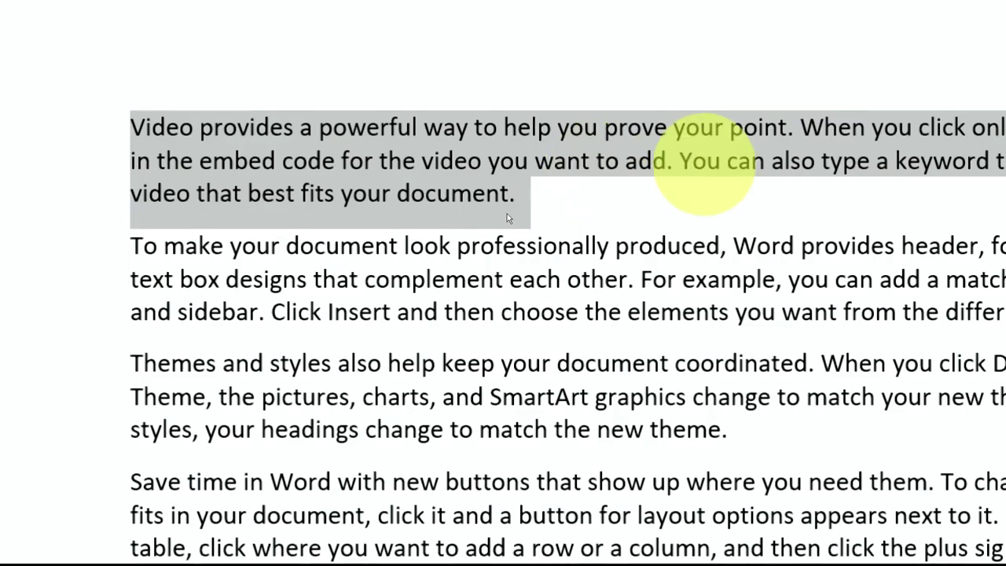
pyautogui.hotkey('shift', 'F3')
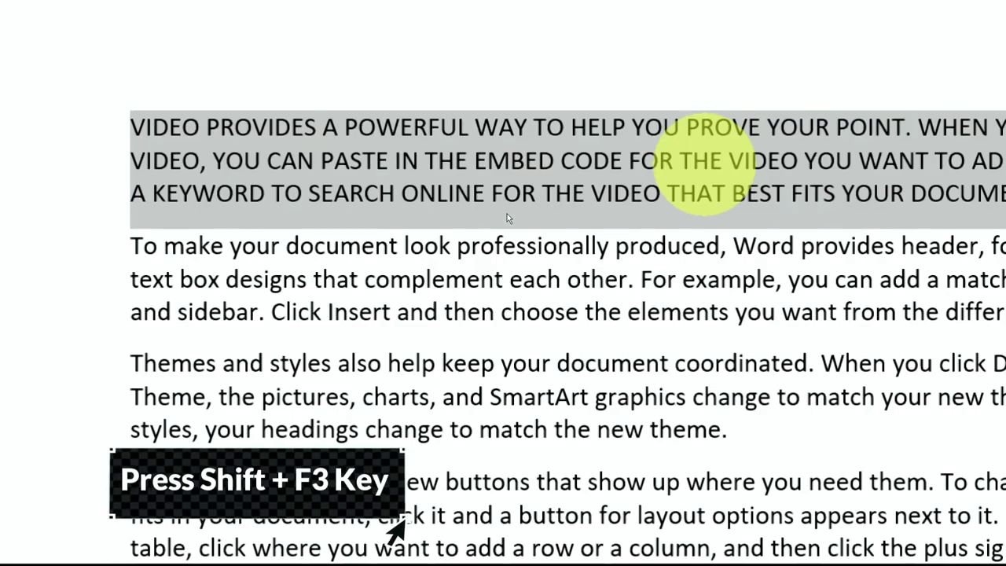
pyautogui.hotkey('shift', 'F3')
pyautogui.hotkey('shift', 'F3')
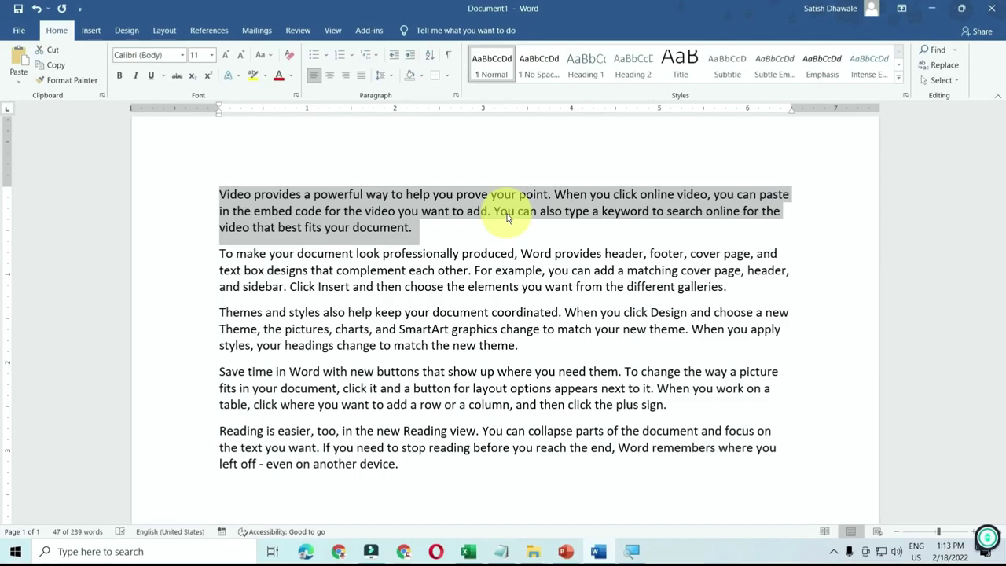
pyautogui.hotkey('ctrl', 'a')
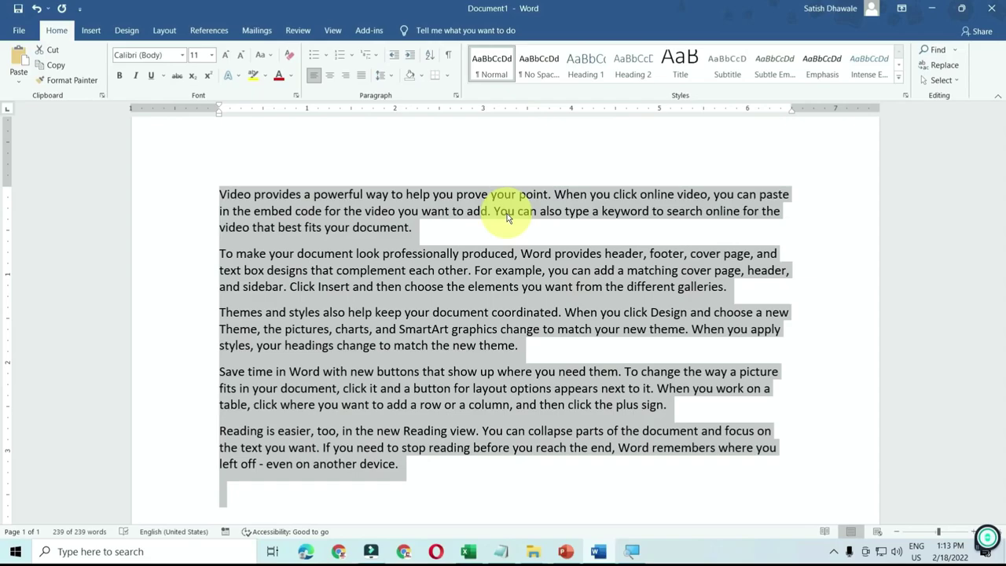
pyautogui.hotkey('shift', 'F3')
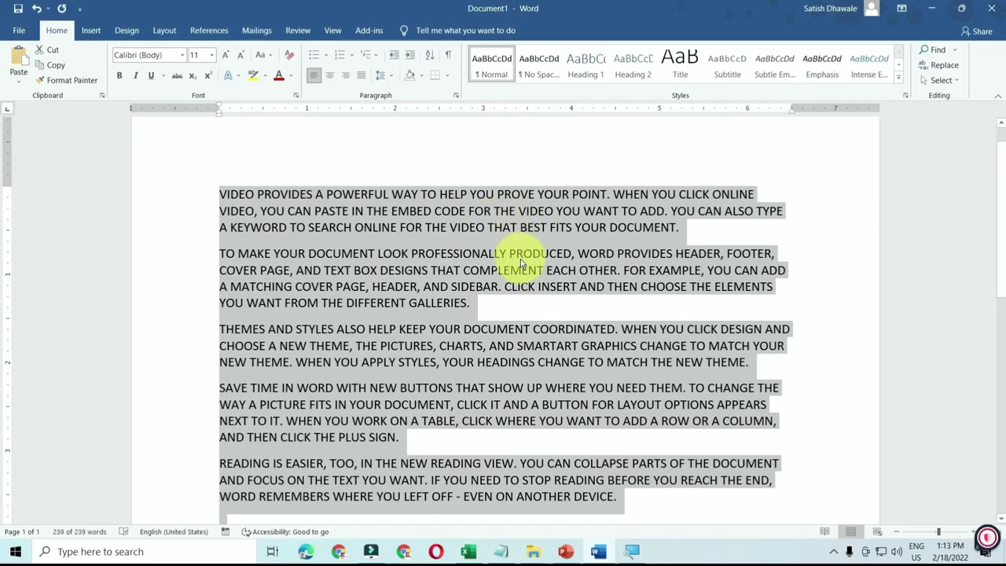
# - In Excel, enter 45, 65 and 32 into cells D3, D4 and D5
pyautogui.click(470, 552)
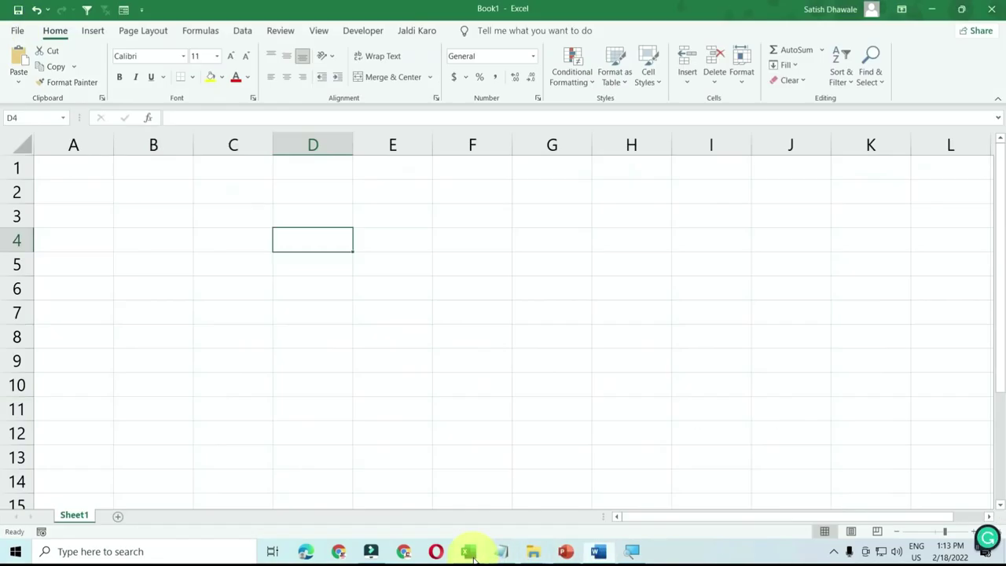
pyautogui.click(307, 223)
pyautogui.write('45')
pyautogui.press('Return')
pyautogui.write('65')
pyautogui.press('Return')
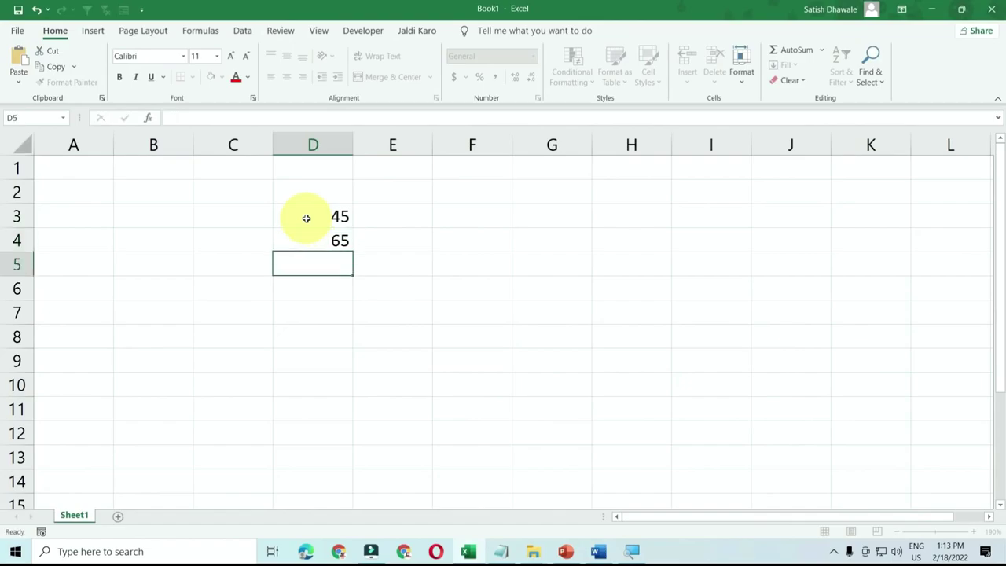
pyautogui.write('32')
pyautogui.press('Return')
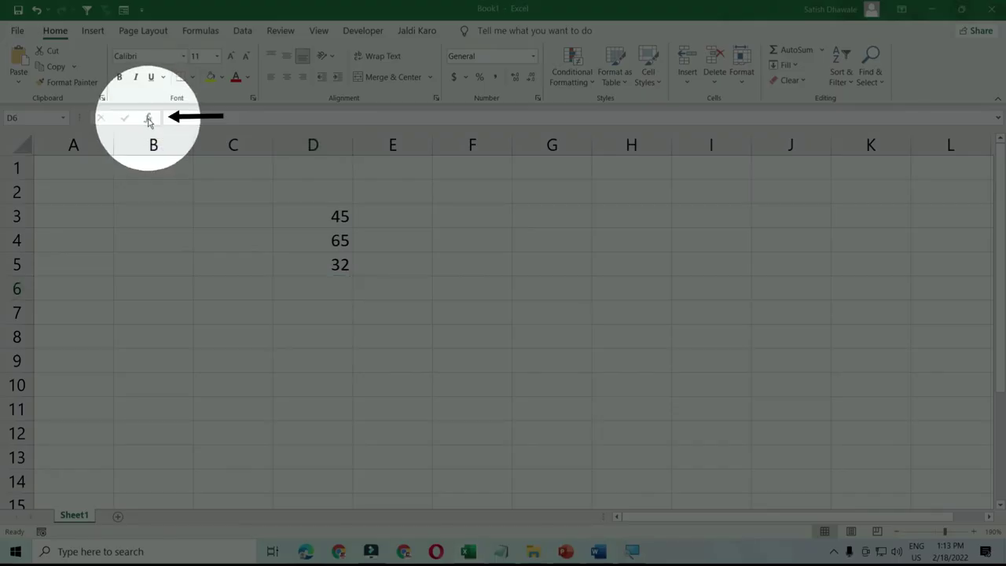
# - Open the Insert Function dialog from the formula bar and with Shift+F3, closing it each time
pyautogui.click(148, 118)
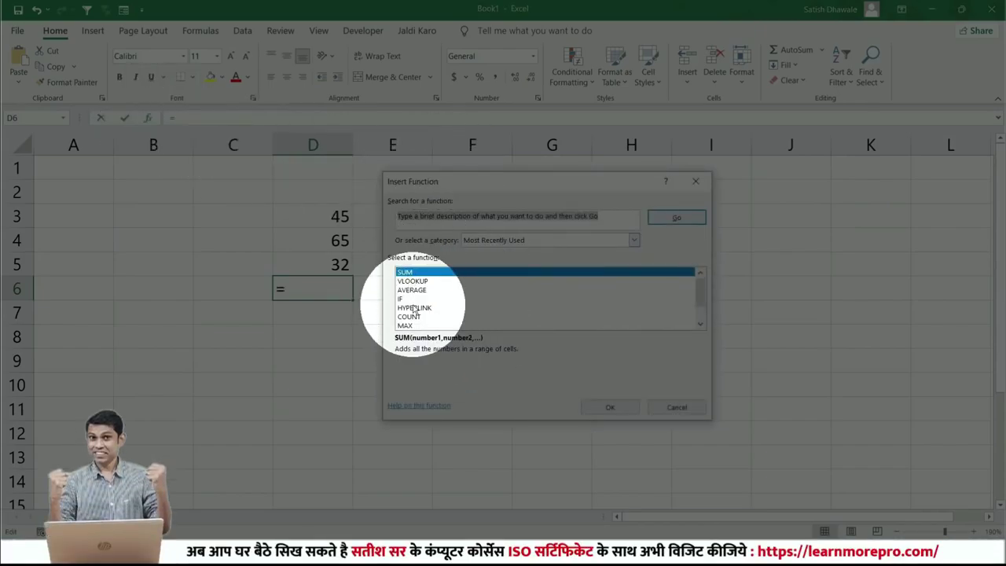
pyautogui.press('Escape')
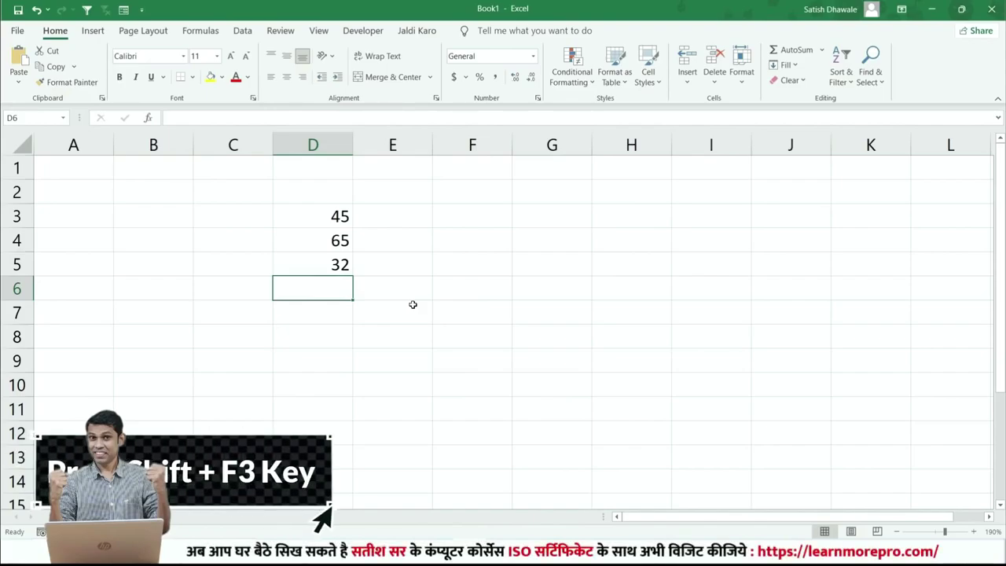
pyautogui.hotkey('shift', 'F3')
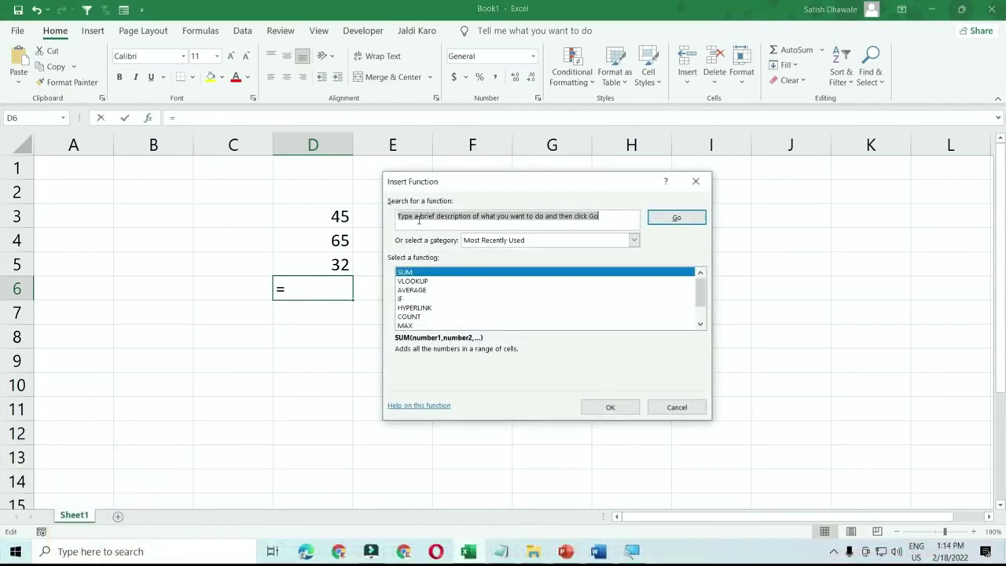
pyautogui.press('Escape')
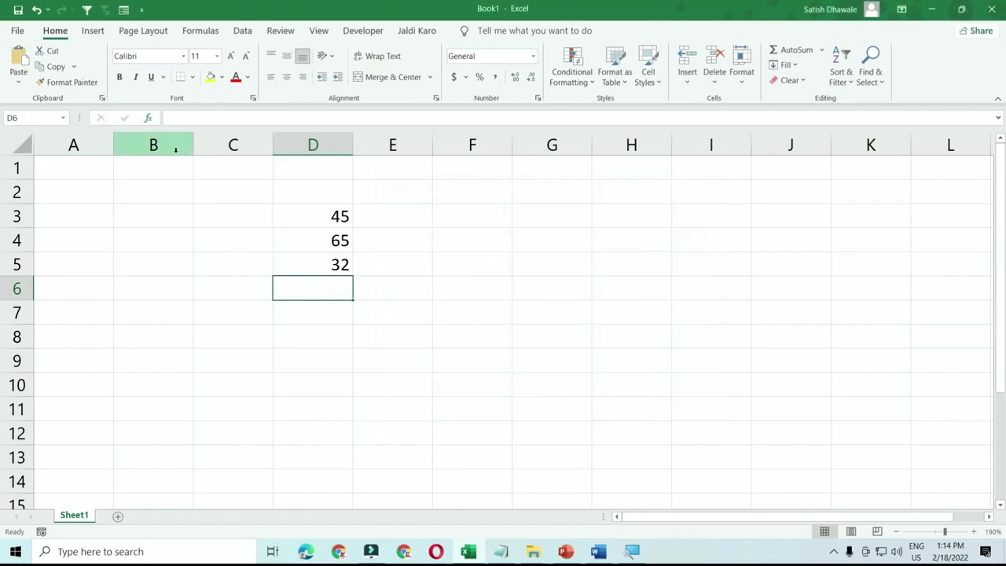
# - Select D3:D5, move to F7, then close Book1 with Ctrl+F4 without saving
pyautogui.click(144, 123)
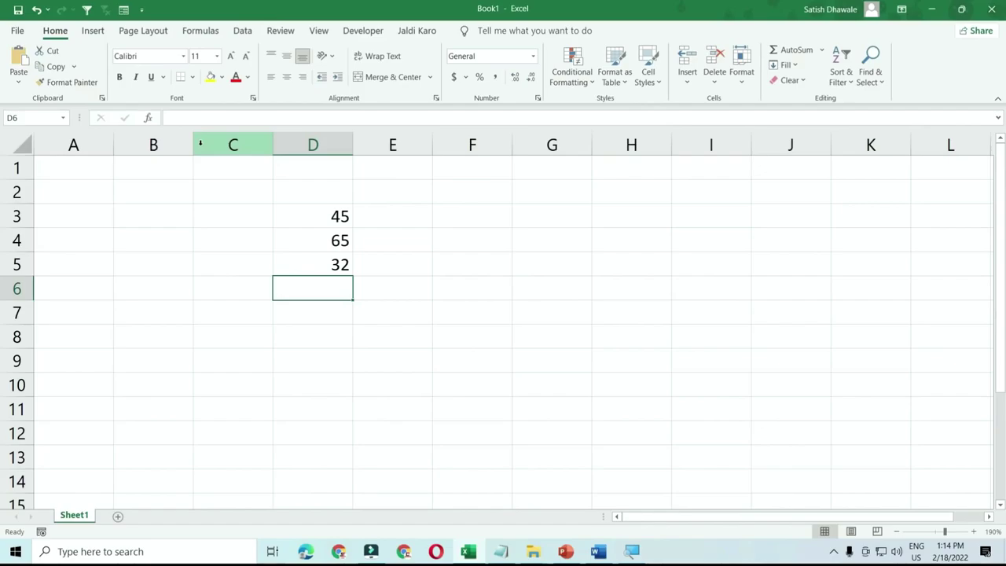
pyautogui.moveTo(330, 218); pyautogui.dragTo(337, 271)
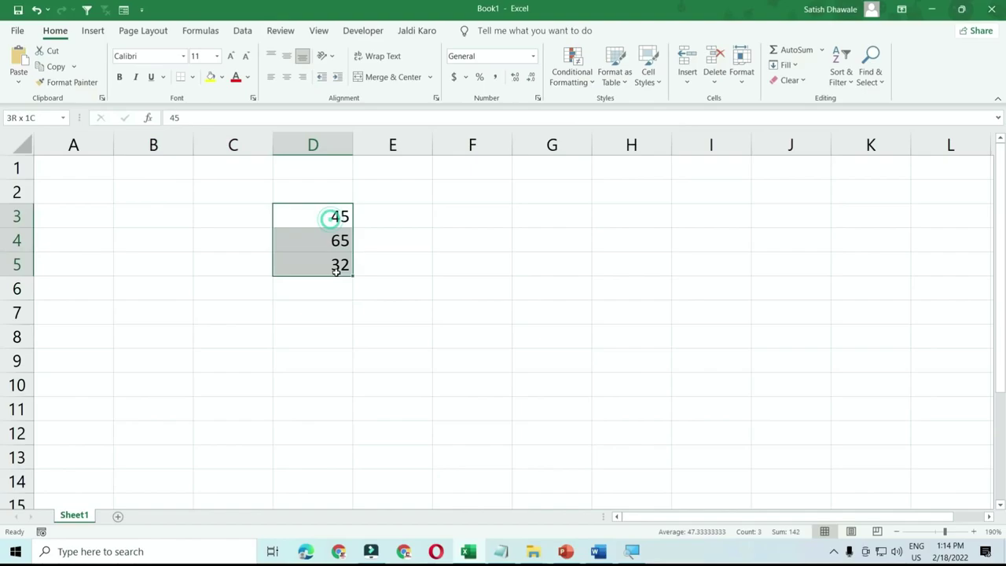
pyautogui.click(434, 303)
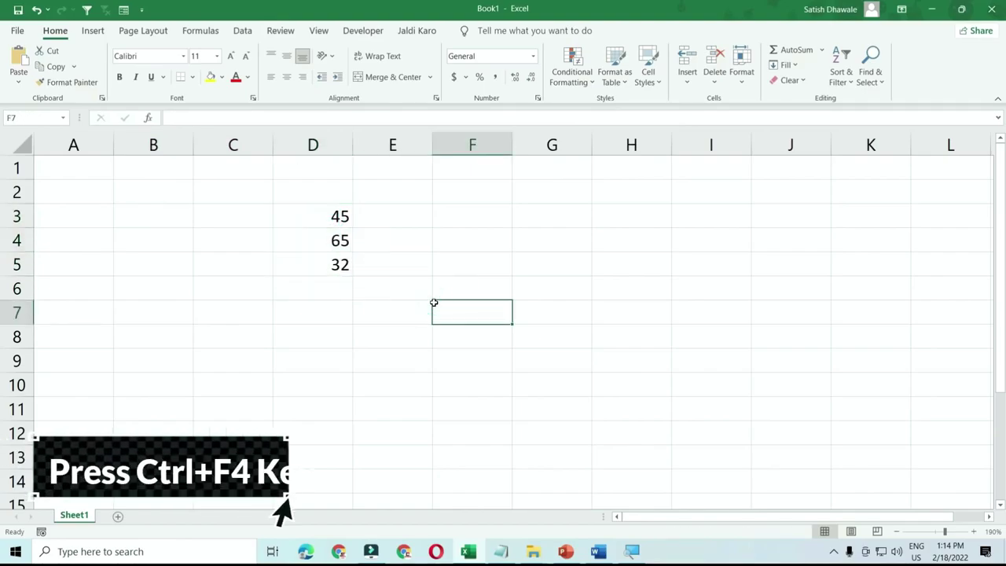
pyautogui.hotkey('ctrl', 'F4')
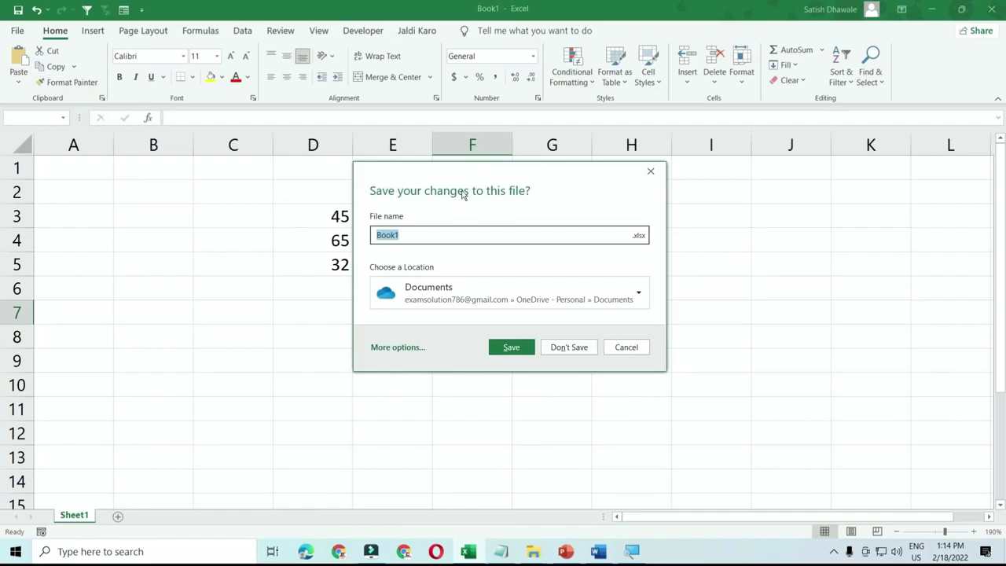
pyautogui.click(574, 354)
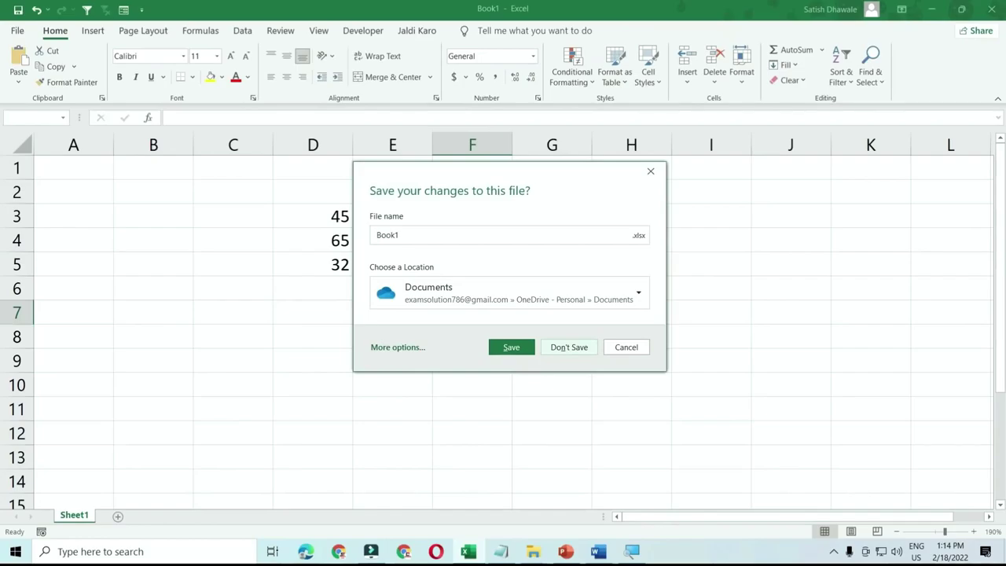
pyautogui.click(587, 353)
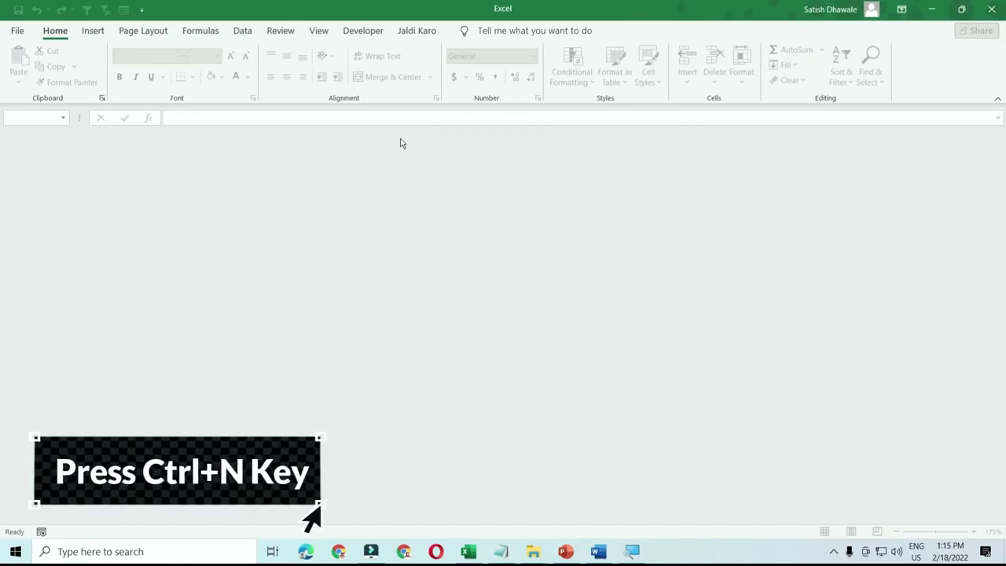
# - Create a new blank workbook with Ctrl+N, close Book2 with Ctrl+W, and return to Word
pyautogui.hotkey('ctrl', 'n')
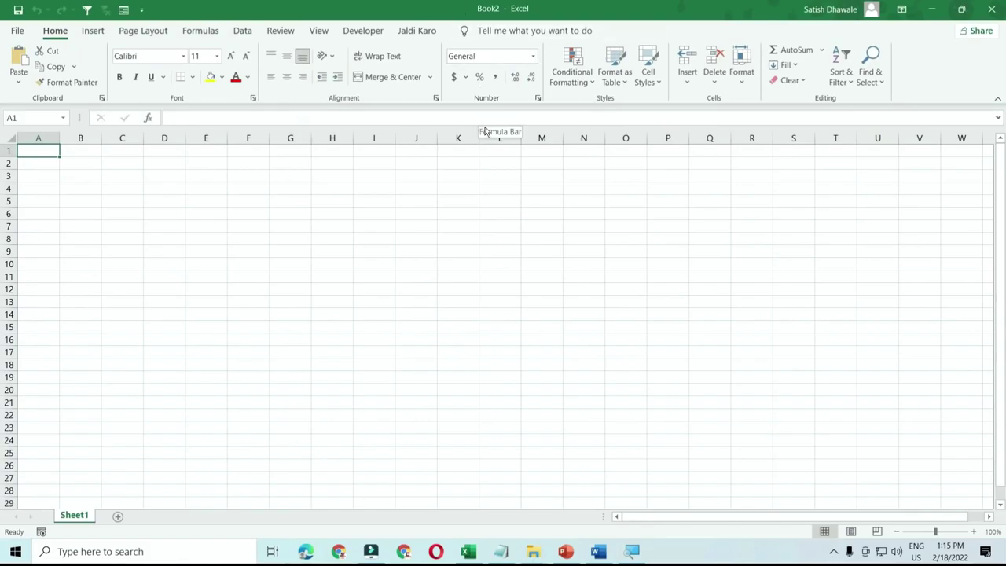
pyautogui.hotkey('ctrl', 'w')
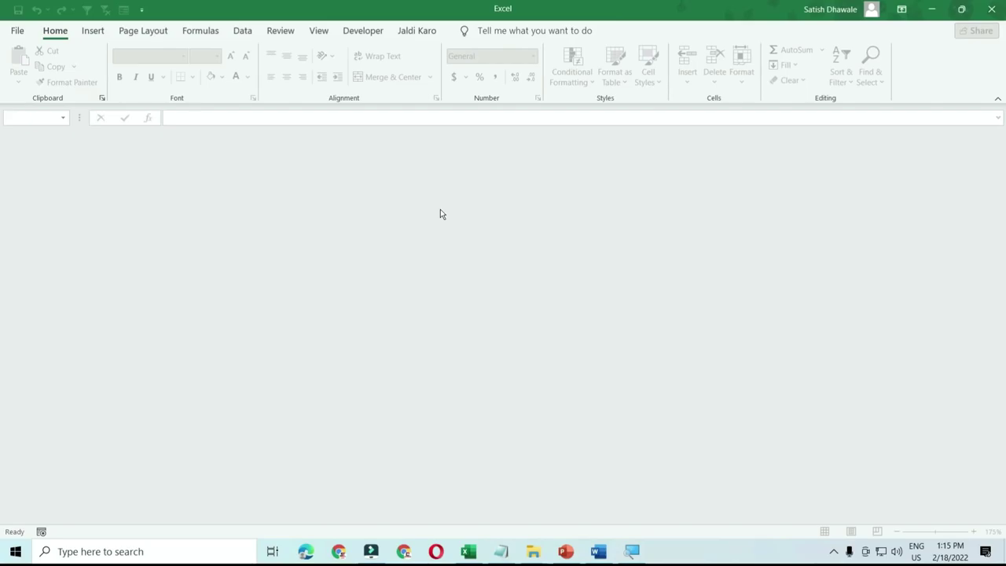
pyautogui.hotkey('alt', 'Tab')
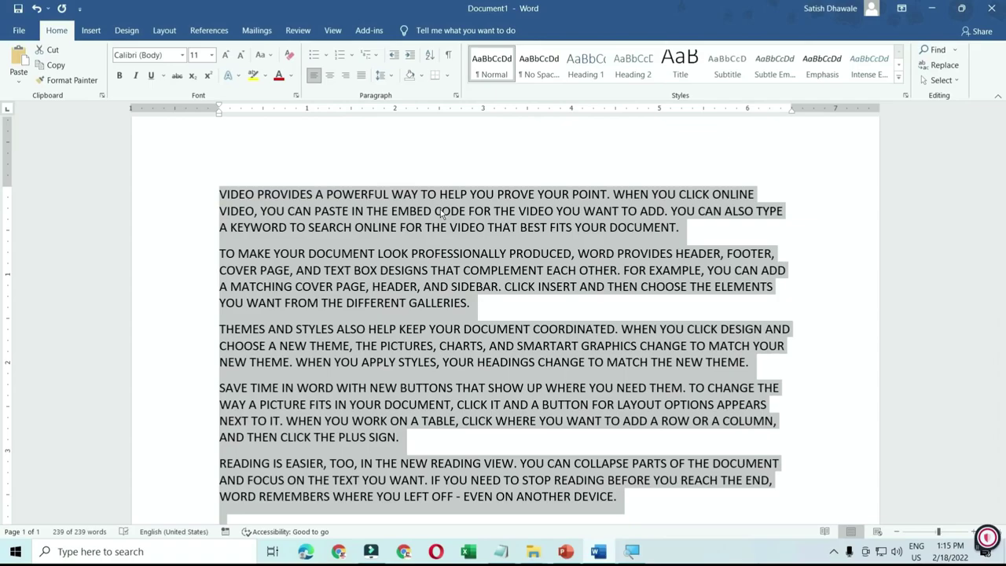
# - Switch back to Excel and enter 45 in cell E7
pyautogui.hotkey('alt', 'Tab')
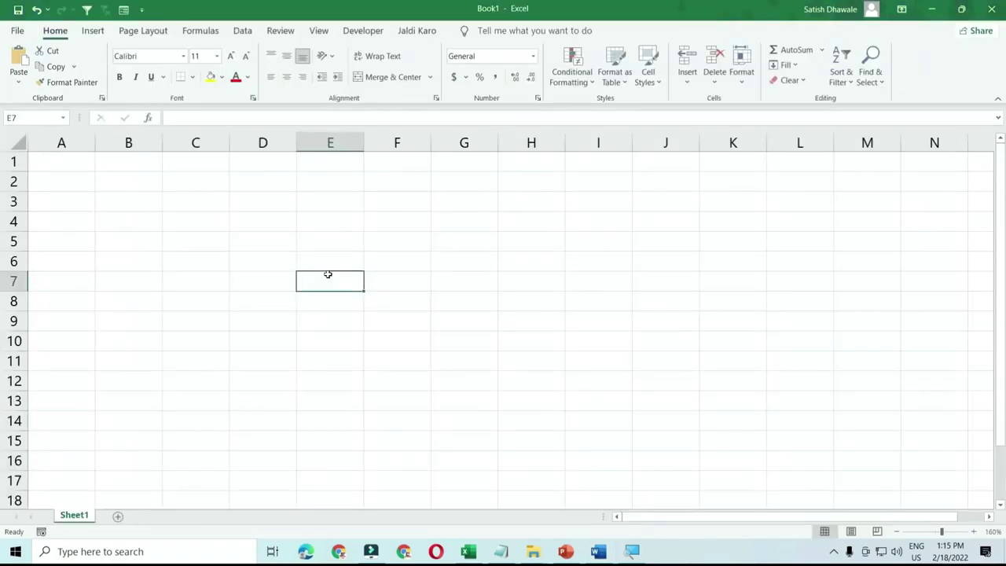
pyautogui.write('45')
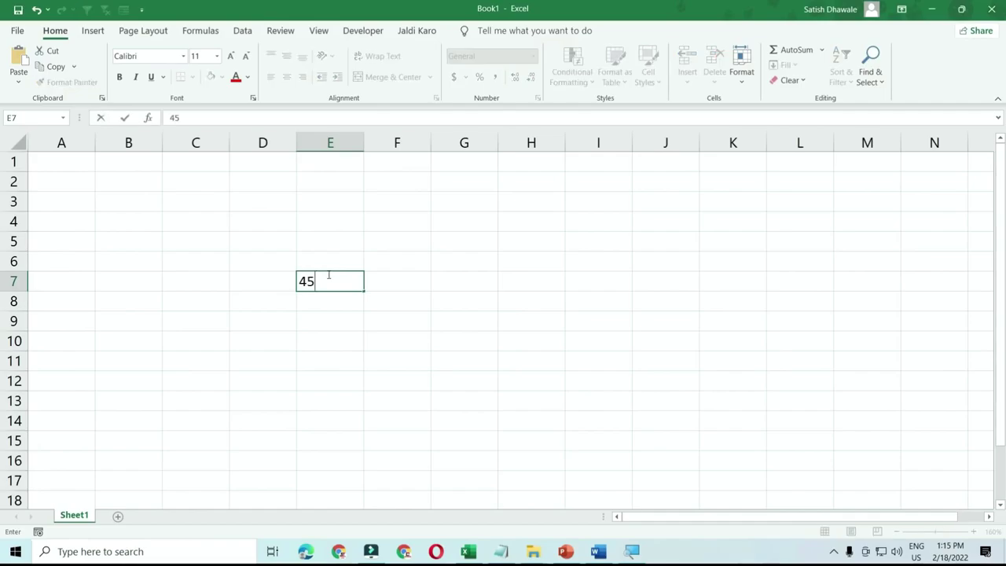
pyautogui.press('Return')
pyautogui.click(327, 275)
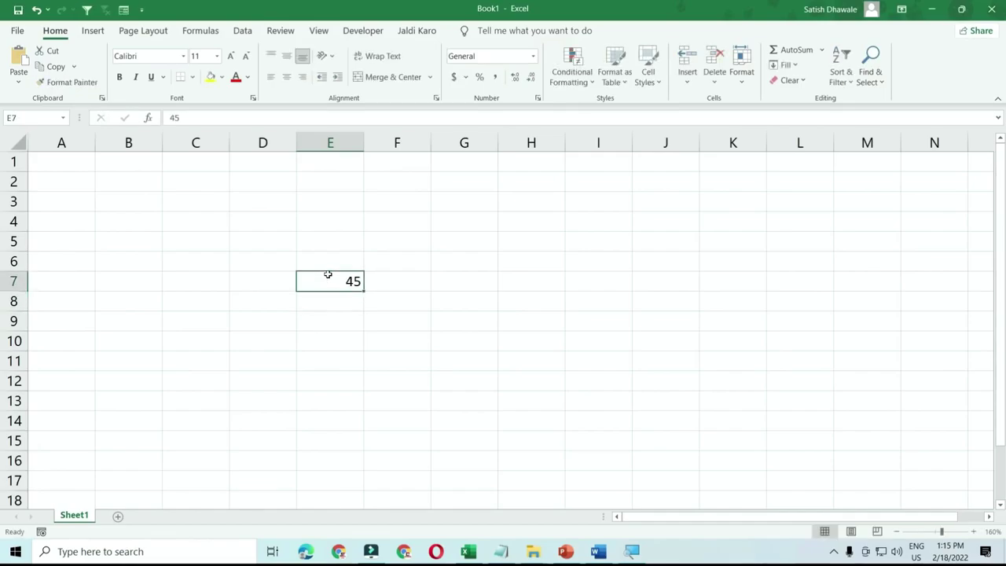
# - Jump between A1 and E7 using Ctrl+Home and Shift+F4, then bring PowerPoint forward
pyautogui.hotkey('ctrl', 'Home')
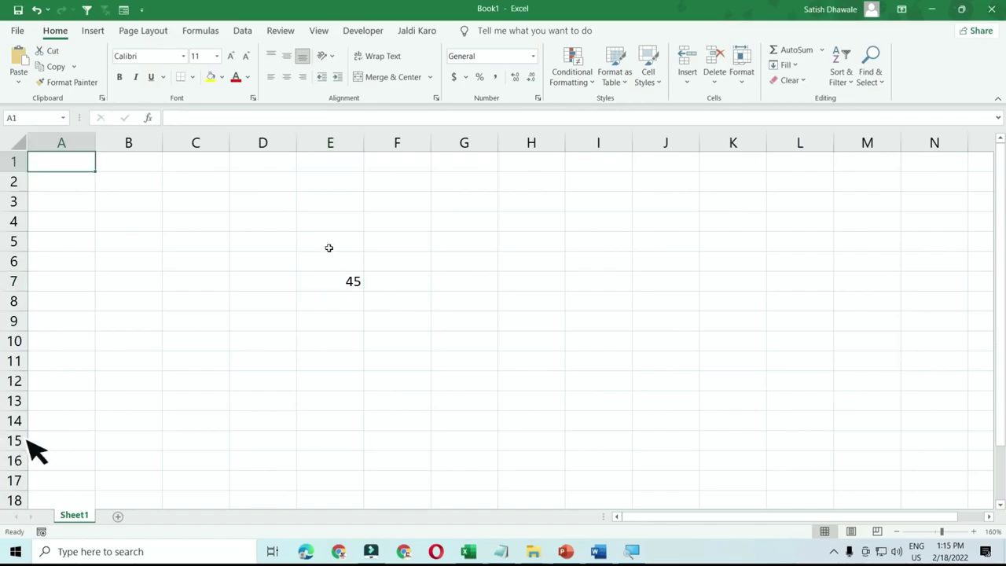
pyautogui.hotkey('shift', 'F4')
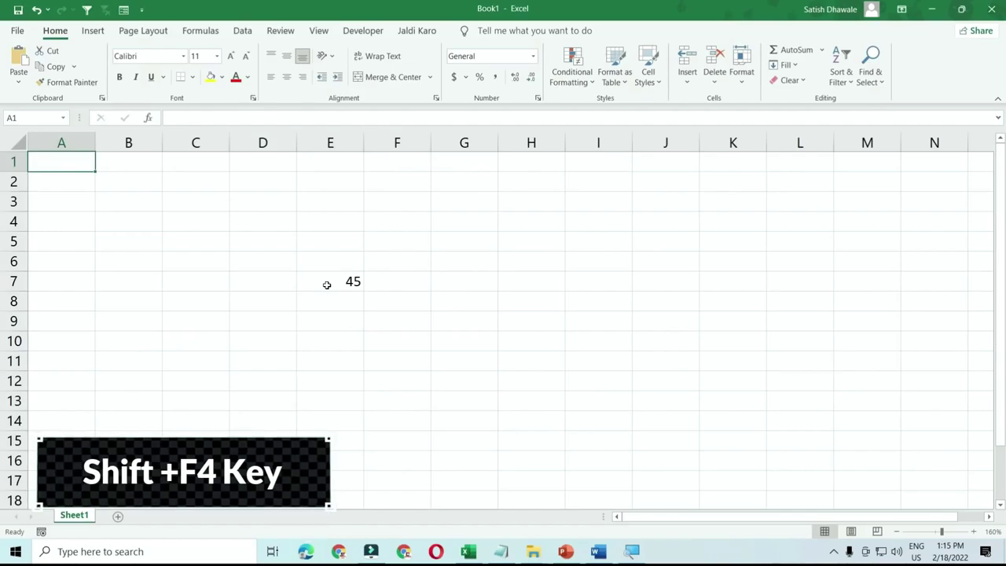
pyautogui.click(327, 285)
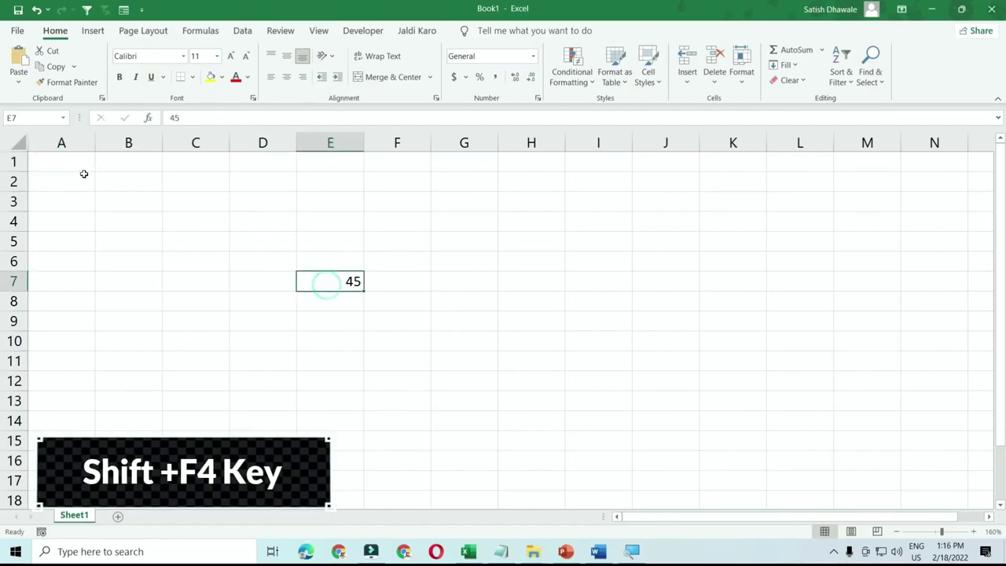
pyautogui.click(71, 163)
pyautogui.click(351, 287)
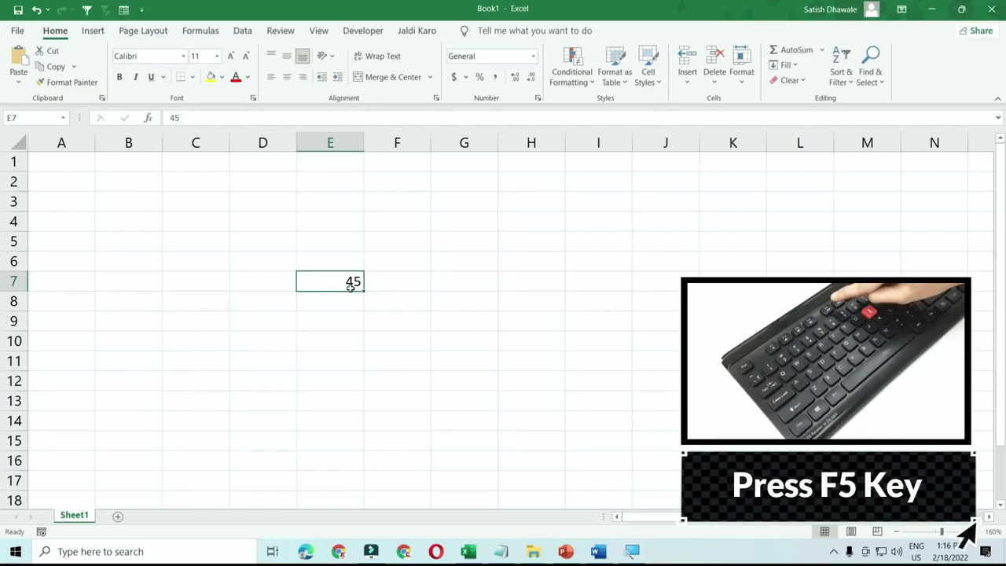
pyautogui.click(564, 553)
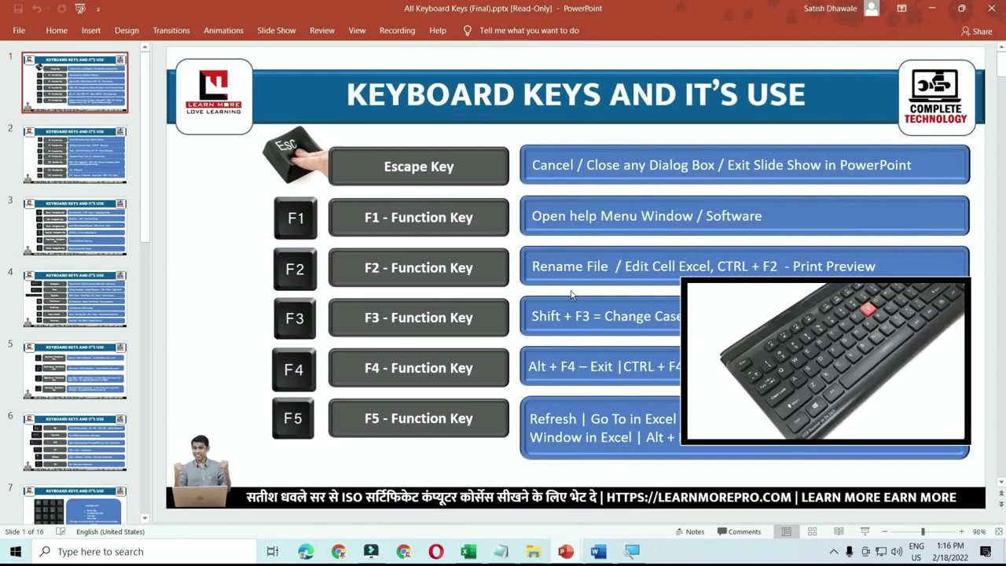
# - Start and end the Keyboard Keys slide show twice with F5 and Esc, then minimize PowerPoint
pyautogui.press('F5')
pyautogui.press('Escape')
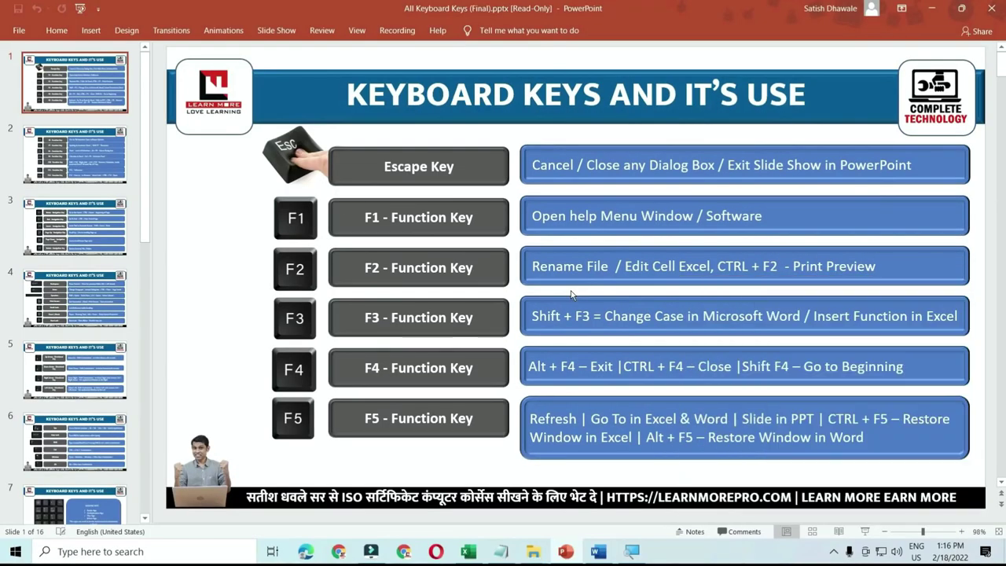
pyautogui.press('F5')
pyautogui.press('Escape')
pyautogui.click(936, 12)
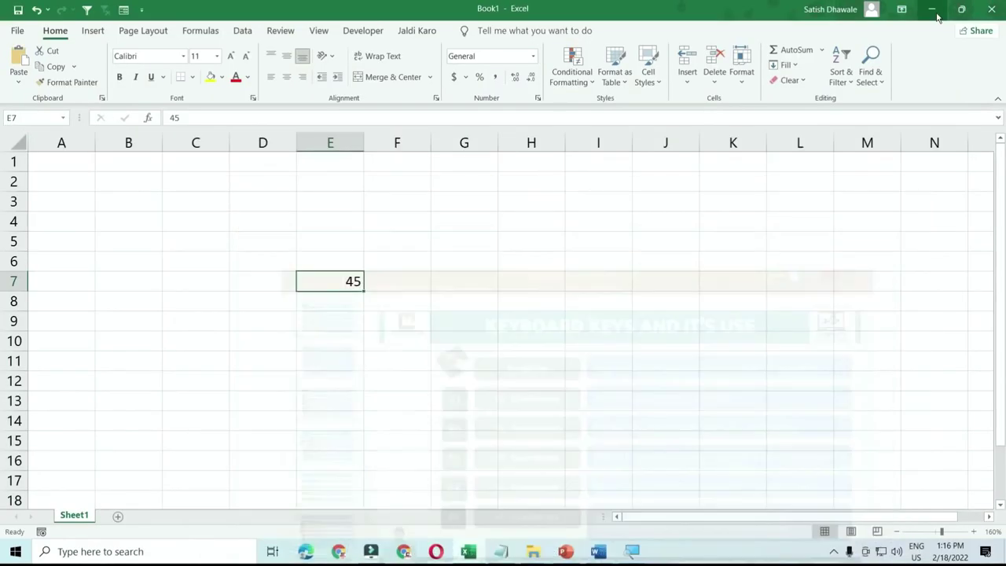
# - Minimize Excel and Word, then refresh the desktop with F5 and the shortcut menu's Refresh
pyautogui.click(933, 10)
pyautogui.click(933, 9)
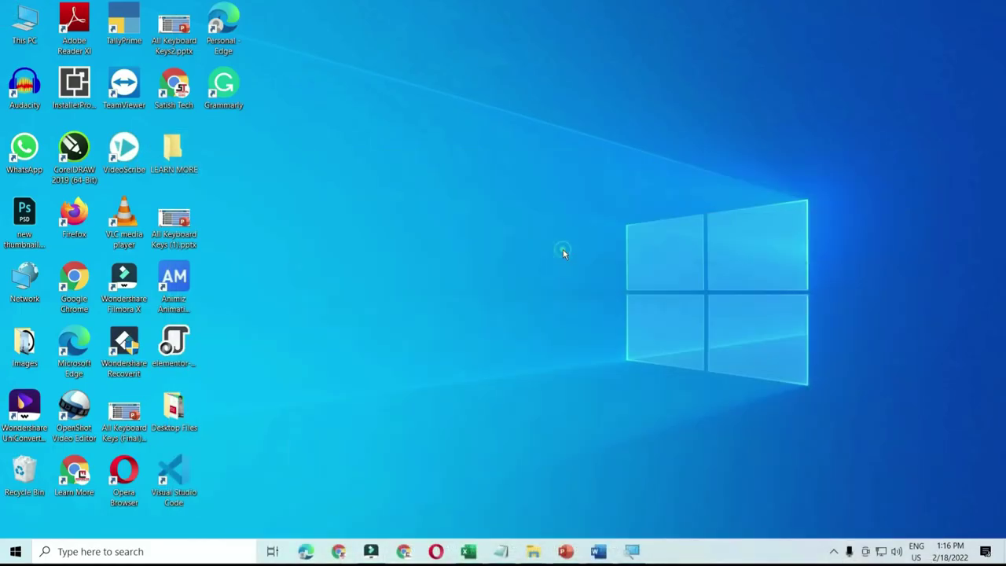
pyautogui.press('F5')
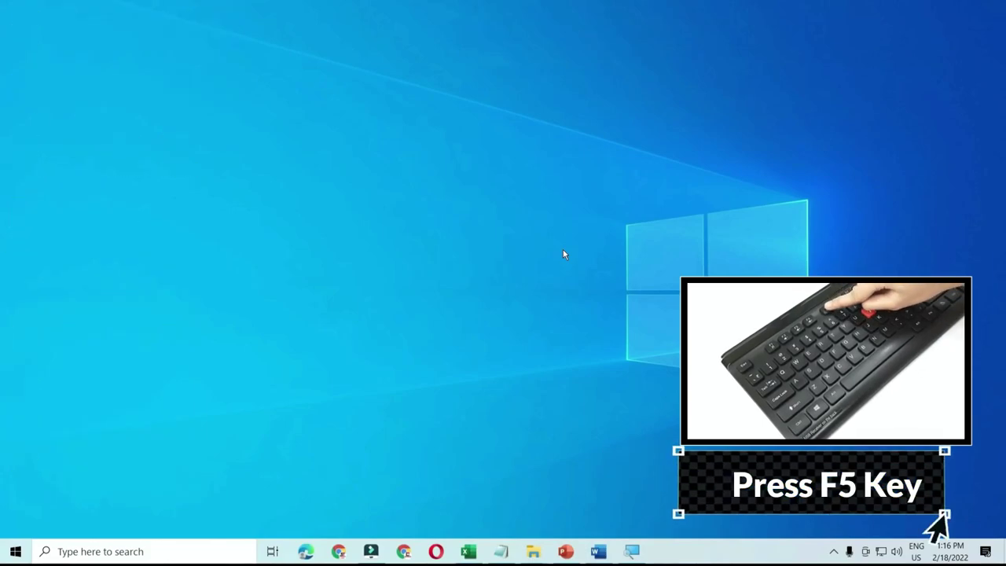
pyautogui.rightClick(513, 199)
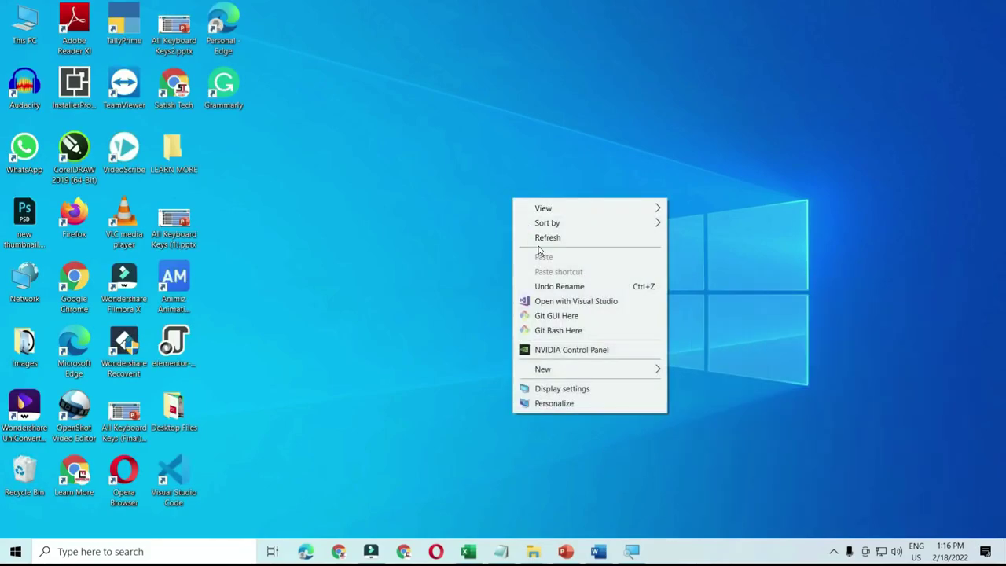
pyautogui.click(543, 237)
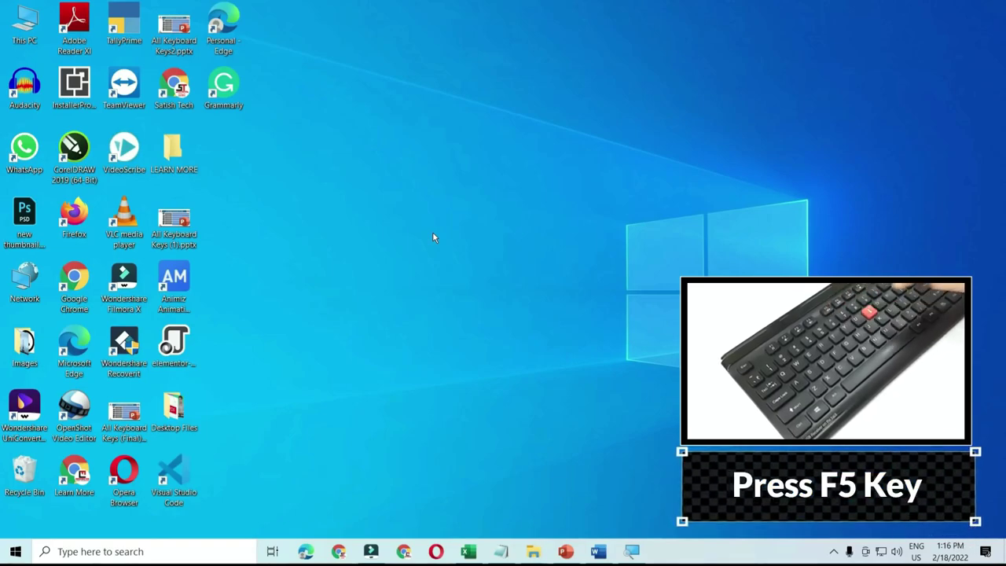
# - In Word, open and close the Go To options with F5, then return to Excel
pyautogui.click(598, 551)
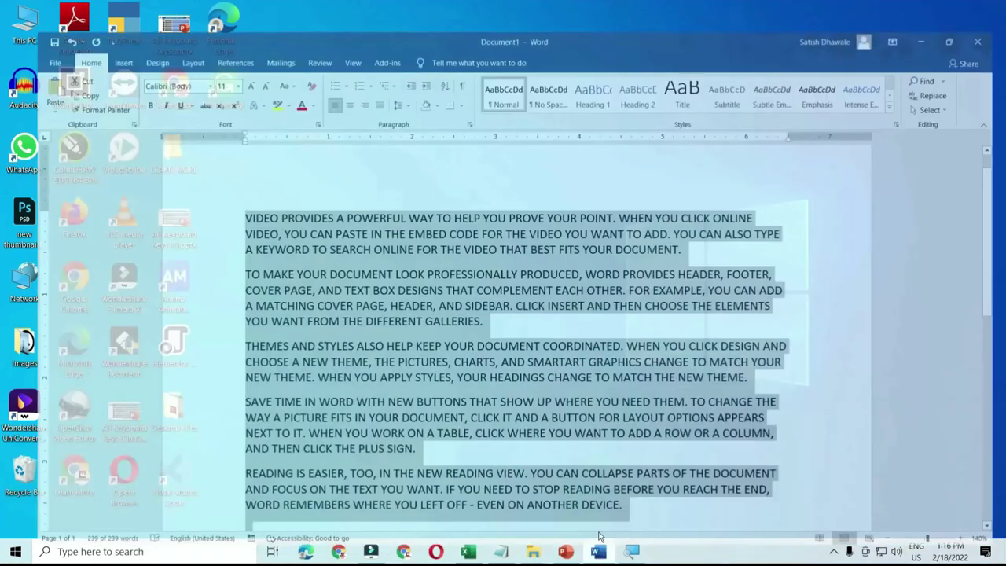
pyautogui.click(587, 388)
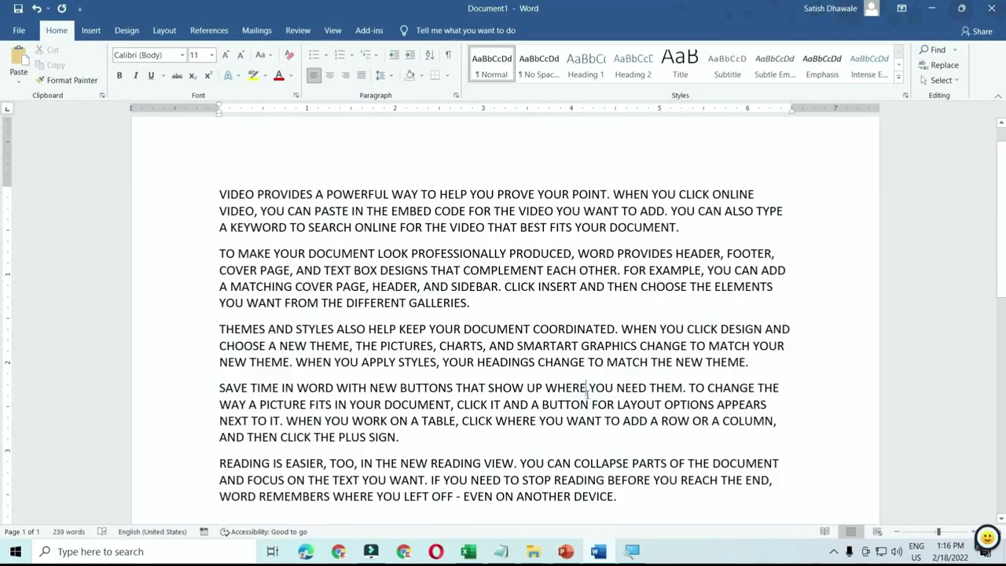
pyautogui.press('F5')
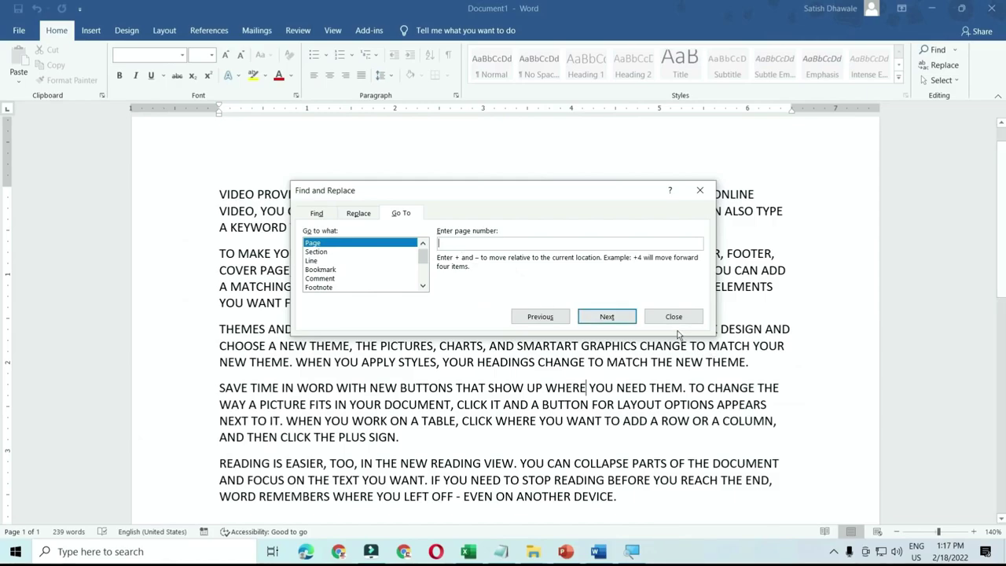
pyautogui.click(678, 317)
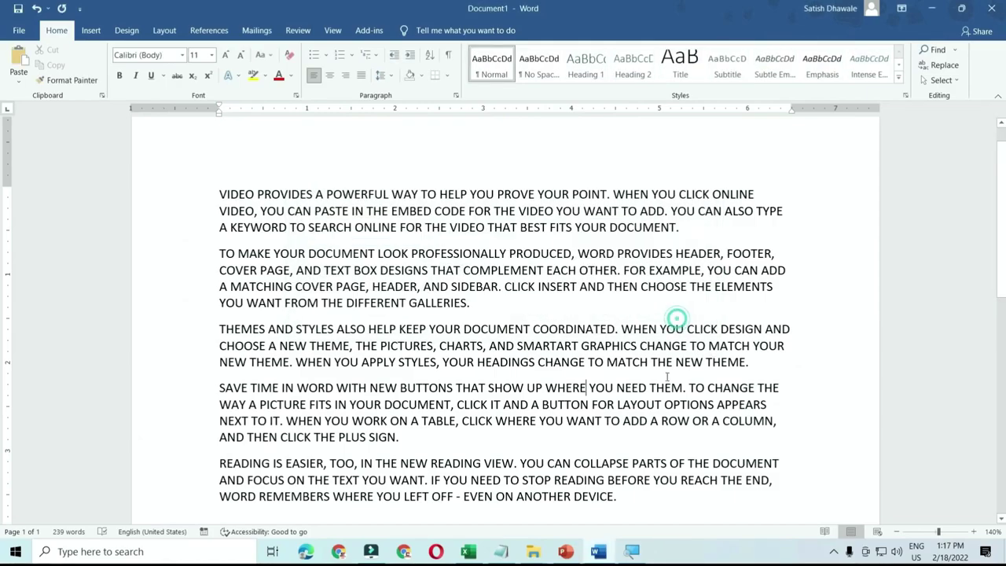
pyautogui.click(471, 548)
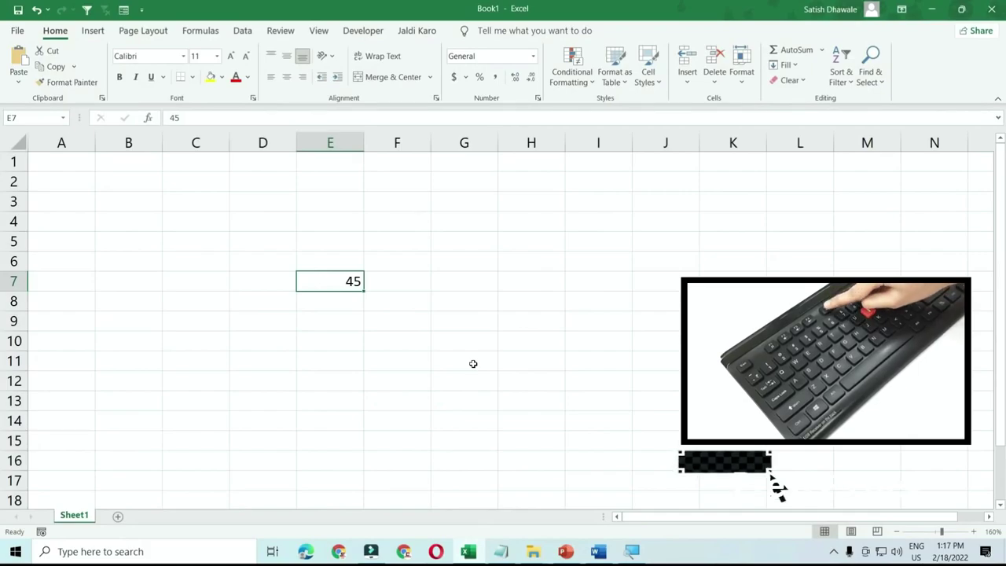
# - Use F5 Go To with reference a5 to jump to cell A5
pyautogui.press('F5')
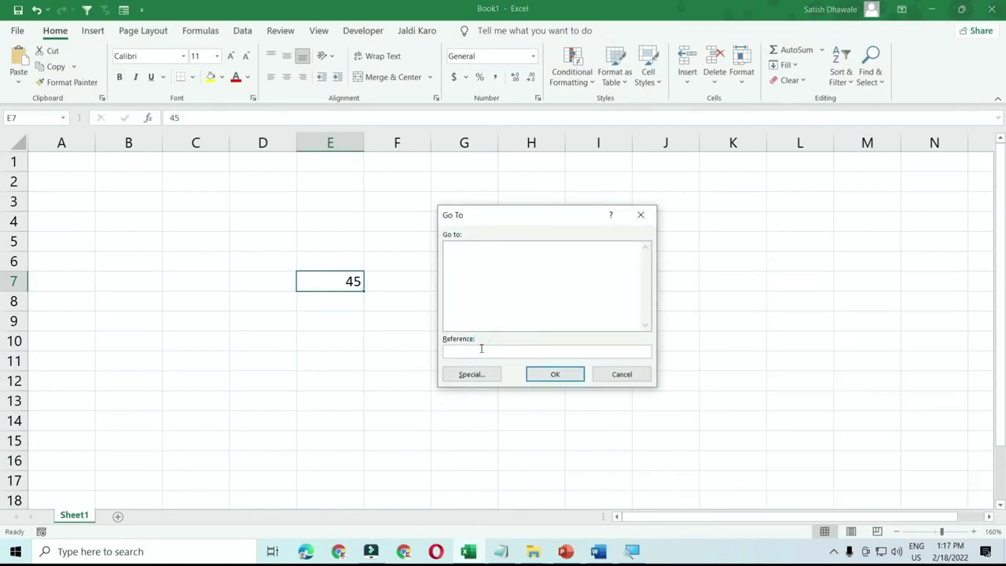
pyautogui.write('a5')
pyautogui.click(540, 375)
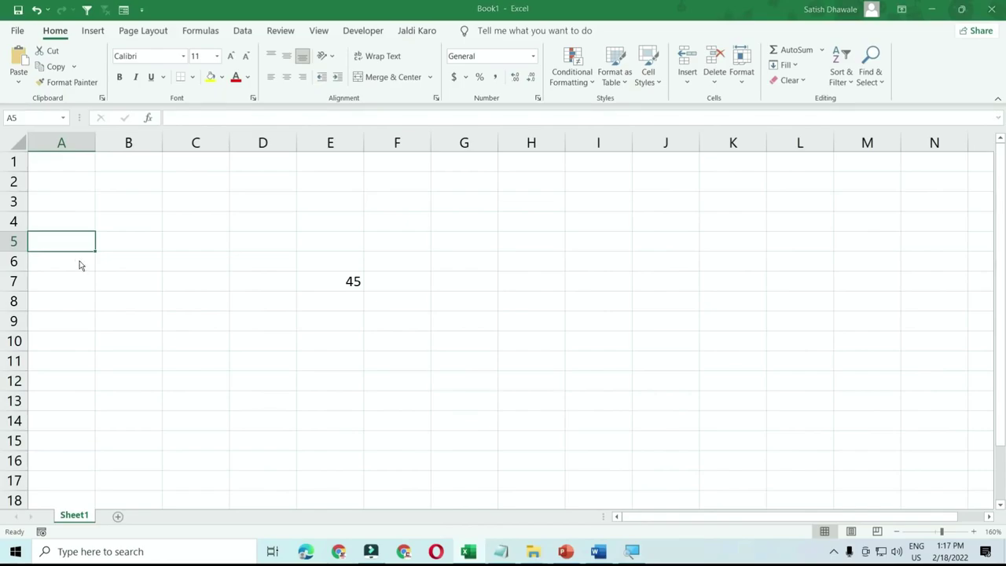
# - Open Go To Special with Ctrl+G, cancel it, and reselect cell E7
pyautogui.hotkey('ctrl', 'g')
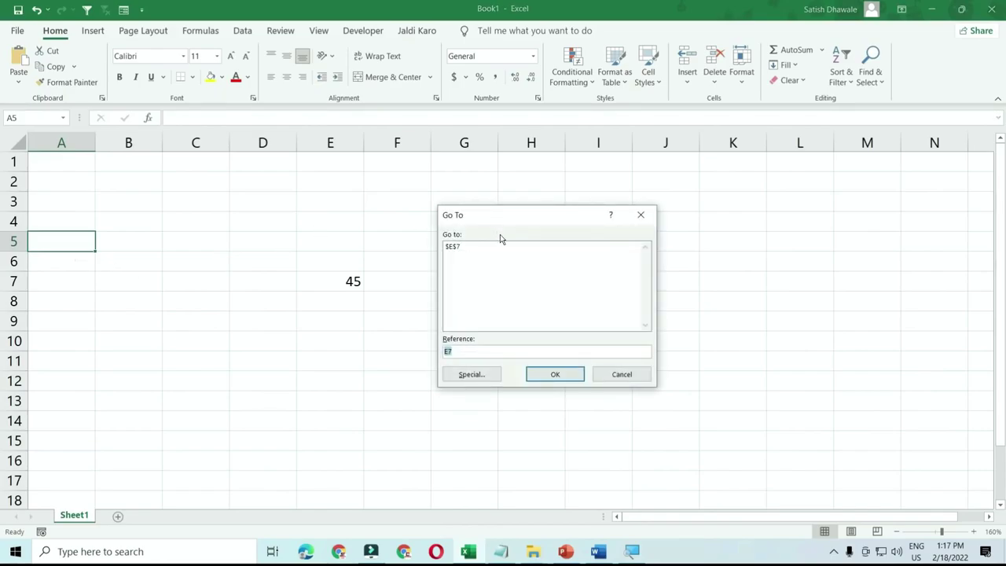
pyautogui.click(489, 374)
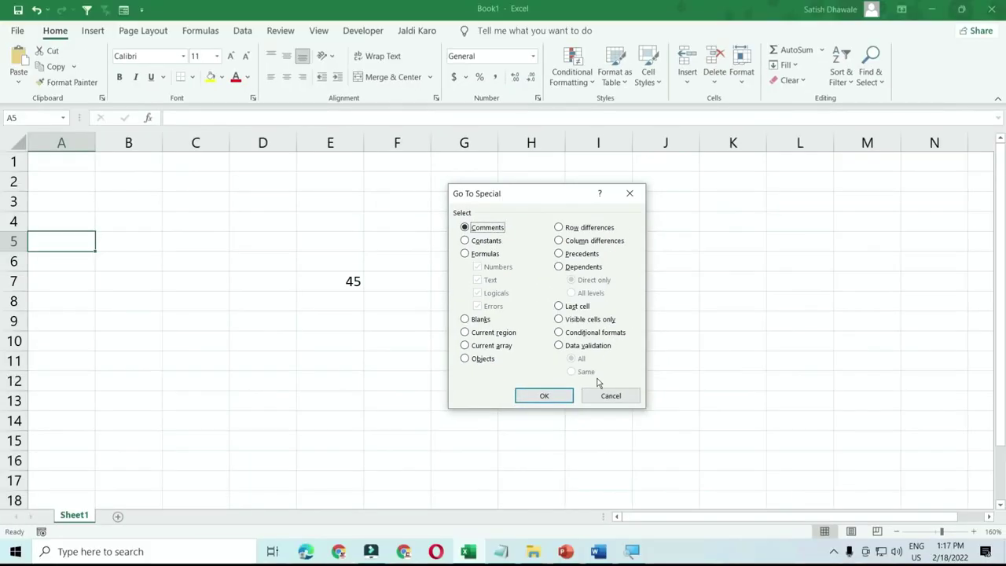
pyautogui.click(613, 394)
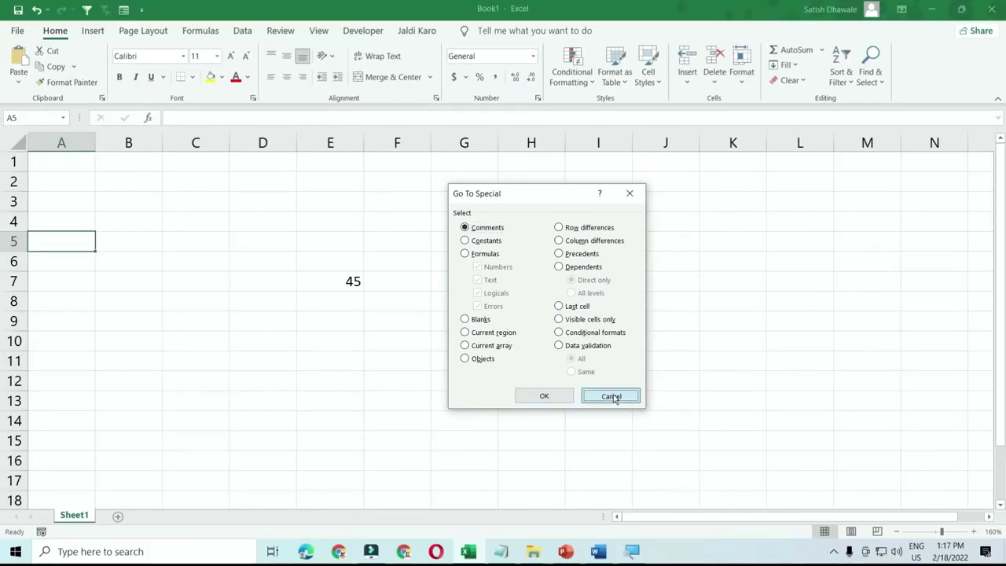
pyautogui.click(334, 287)
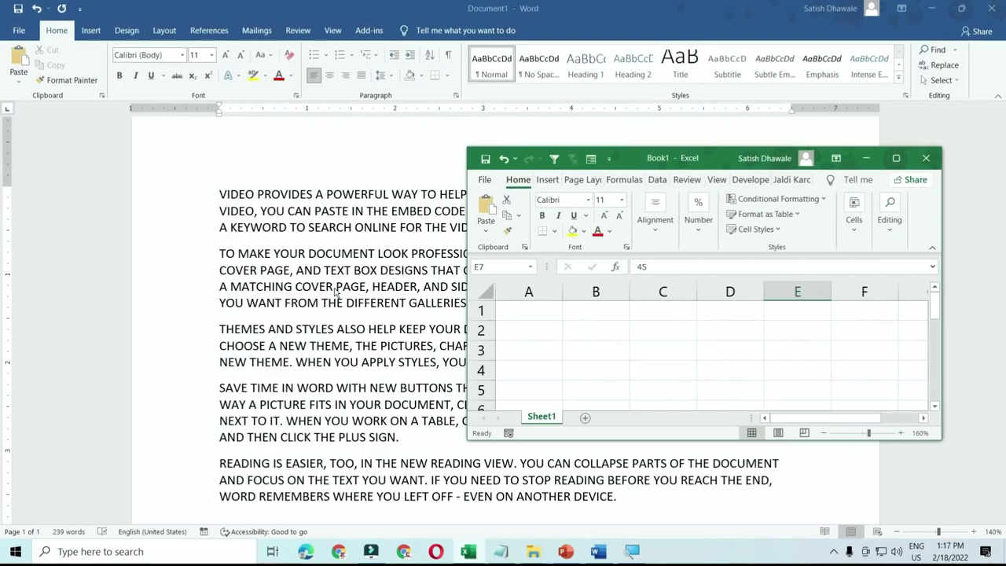
# - Toggle the Excel window between maximized and restored twice, ending maximized
pyautogui.click(901, 164)
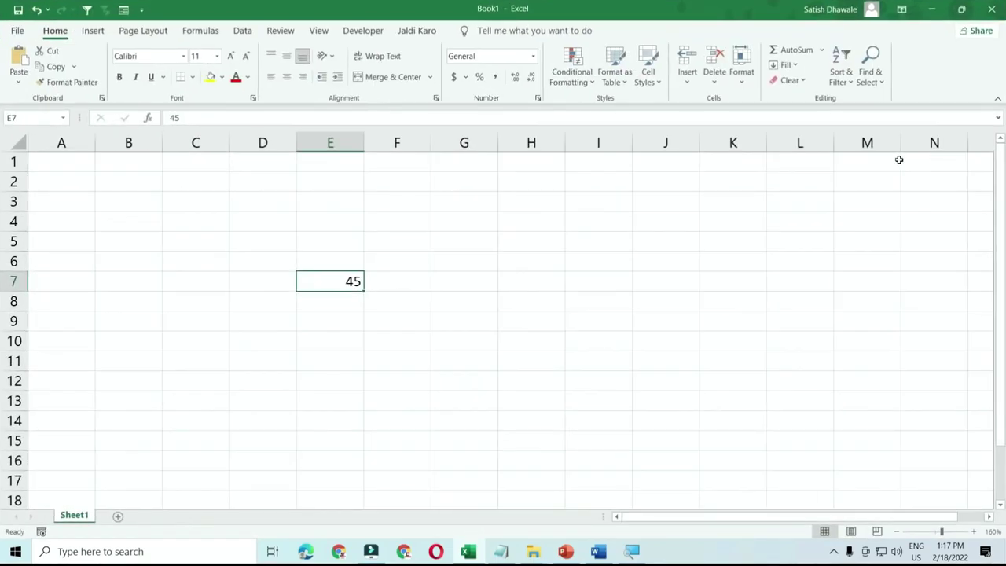
pyautogui.press('super+Down')
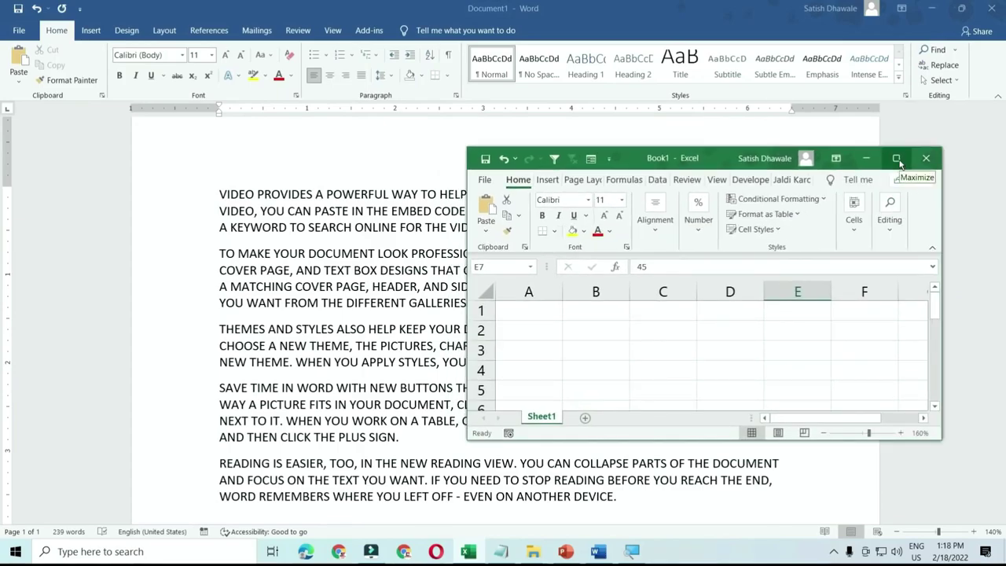
pyautogui.click(898, 159)
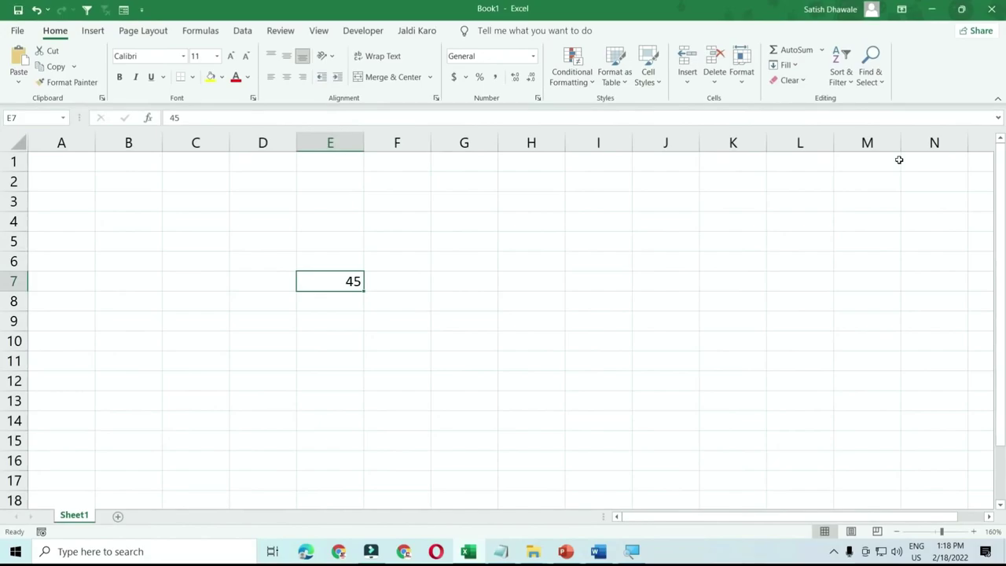
pyautogui.press('super+Down')
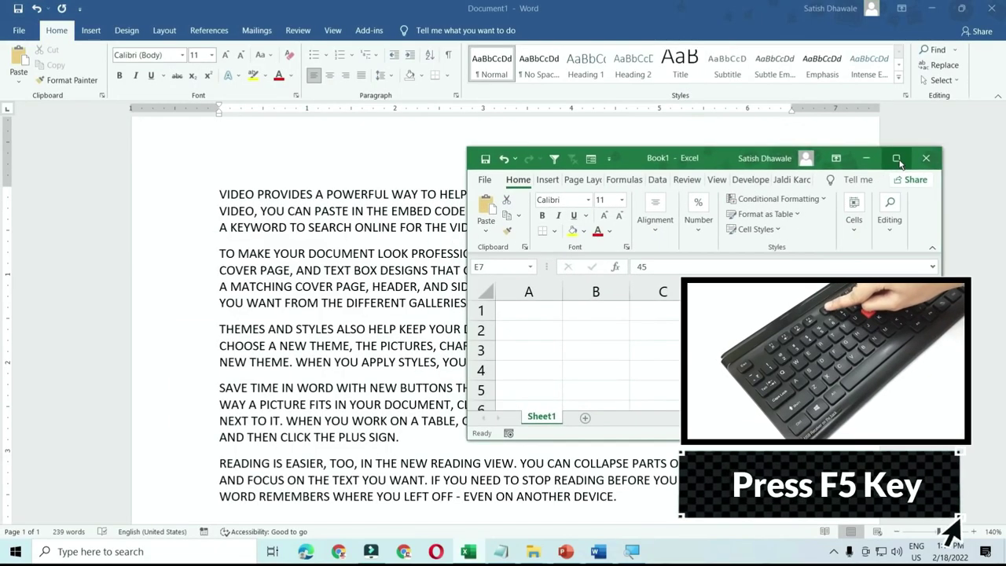
pyautogui.click(898, 158)
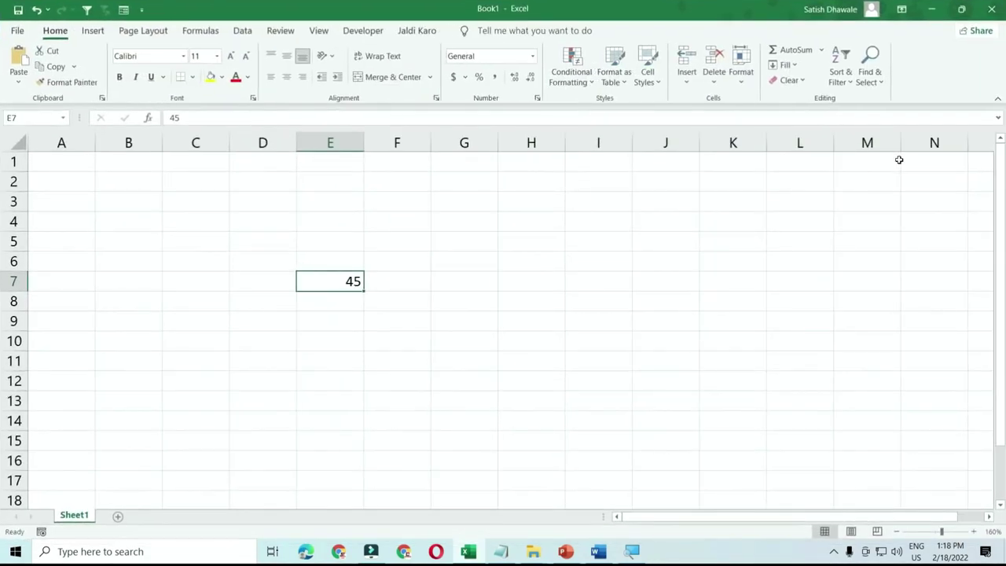
# - Bring Word forward, restore it with Alt+F5, then maximize it again
pyautogui.click(599, 551)
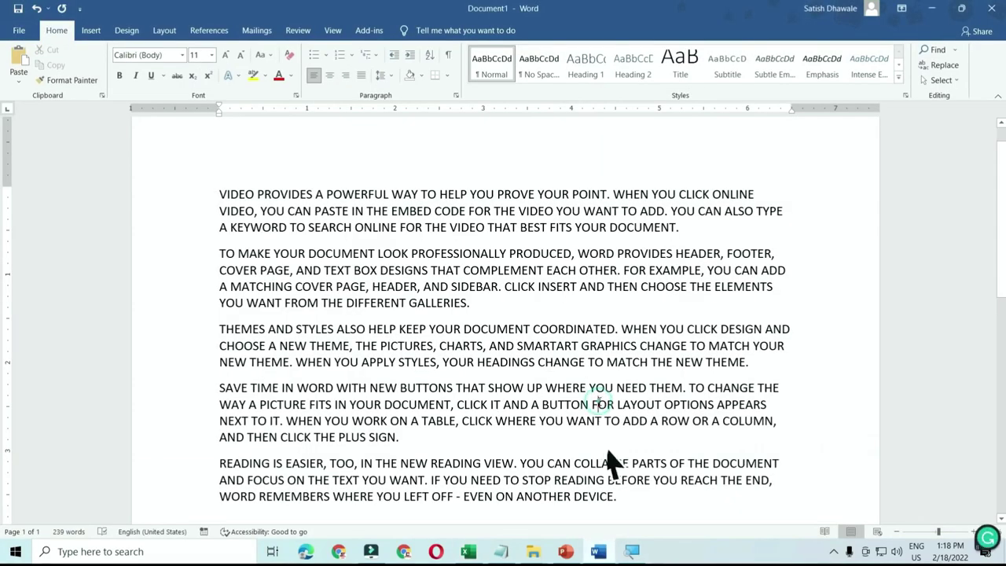
pyautogui.hotkey('alt', 'F5')
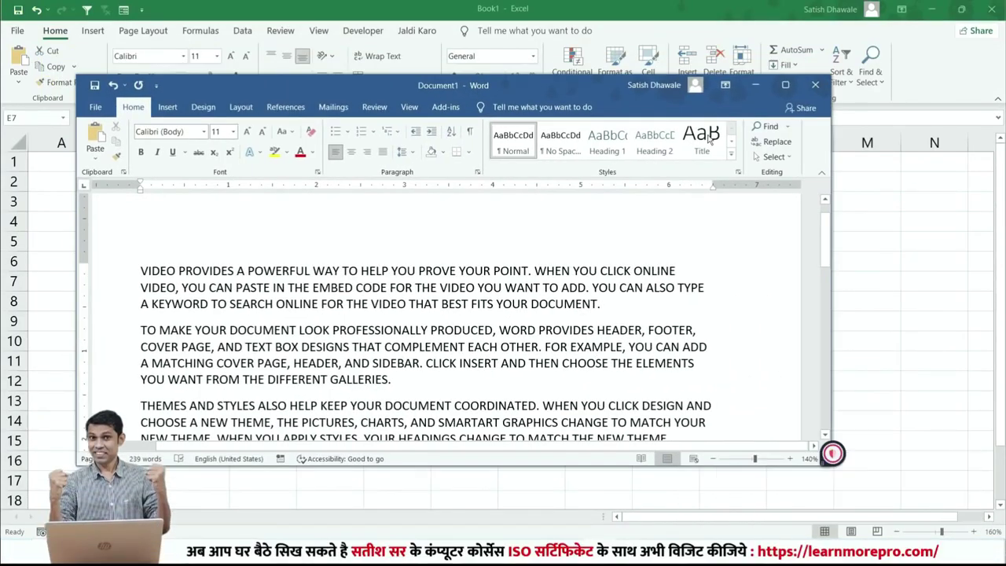
pyautogui.click(784, 85)
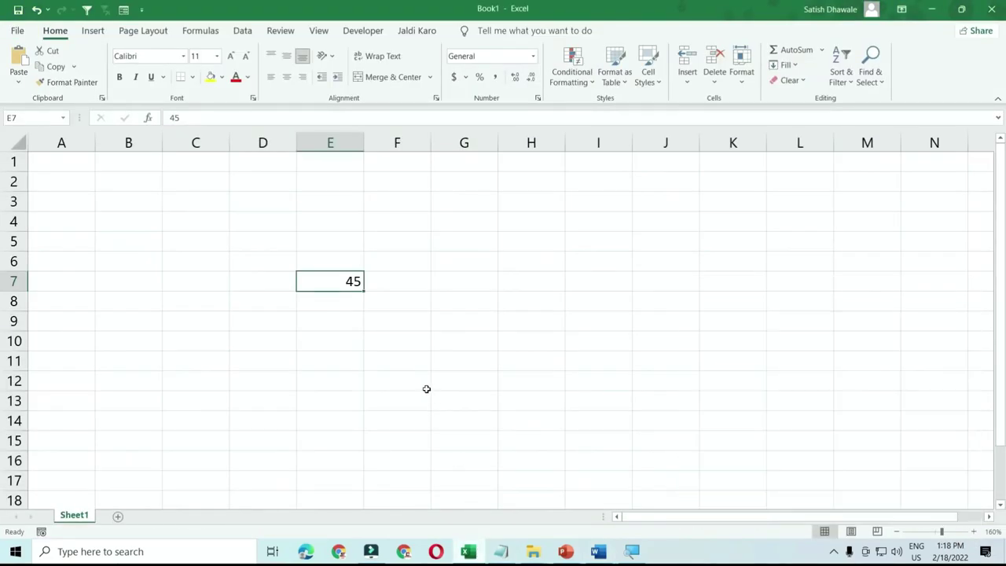
# - Add Sheet2, Sheet3, Sheet4 and Sheet5 using the New Sheet (+) button
pyautogui.click(118, 517)
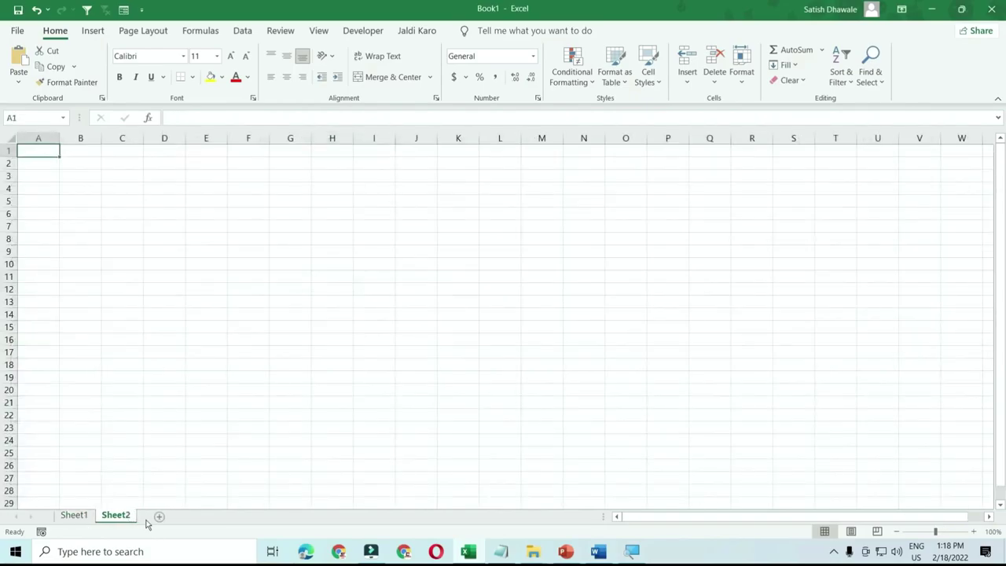
pyautogui.click(159, 518)
pyautogui.click(202, 517)
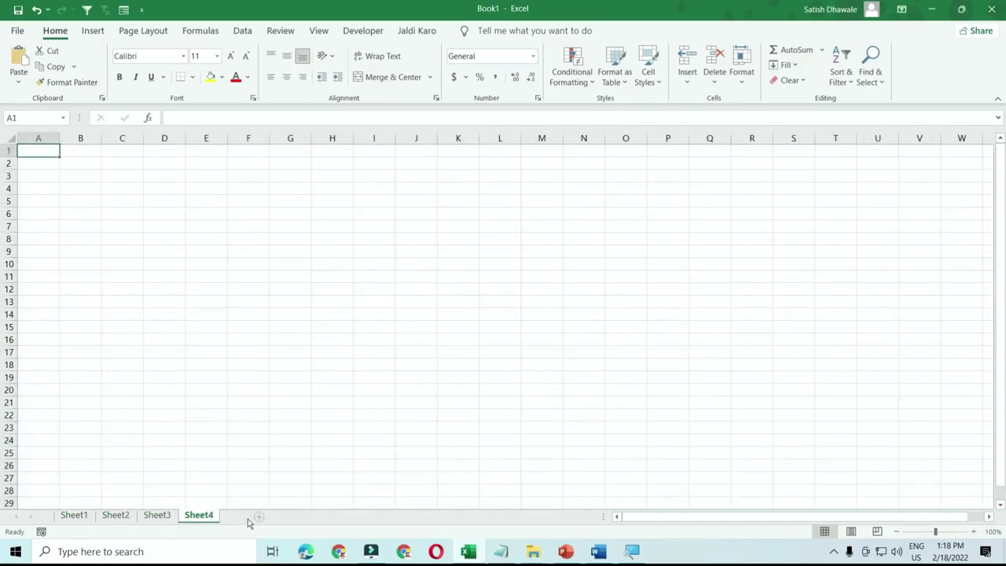
pyautogui.click(242, 517)
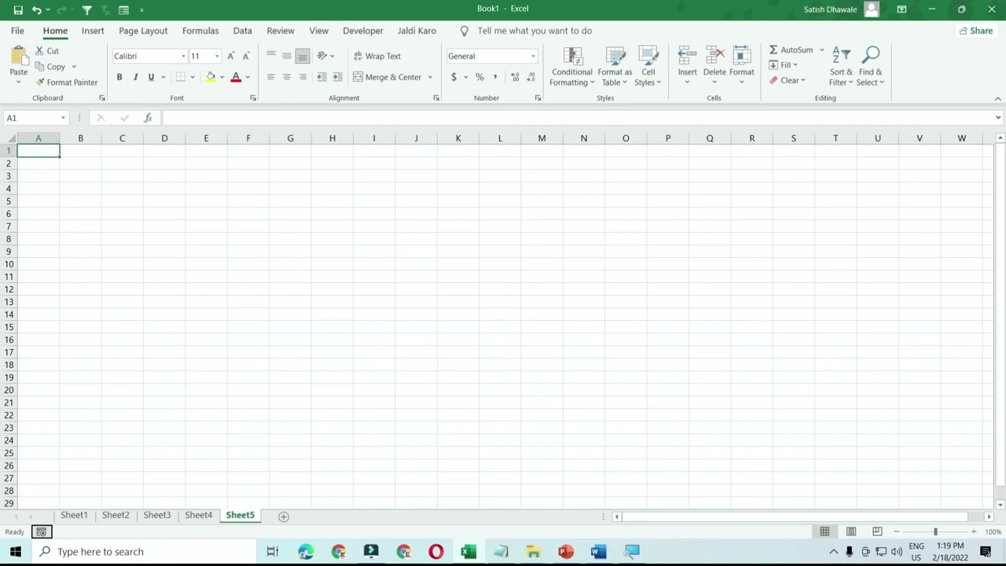
# - Toggle ribbon key tips, group sheets with Ctrl+Shift+PageUp/PageDown, then minimize Excel and Word
pyautogui.press('alt')
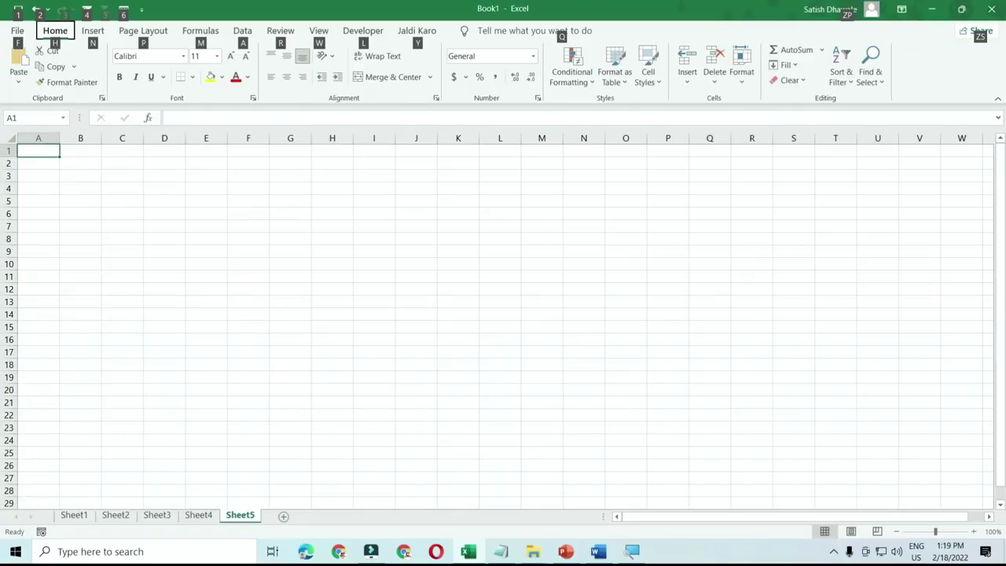
pyautogui.press('Escape')
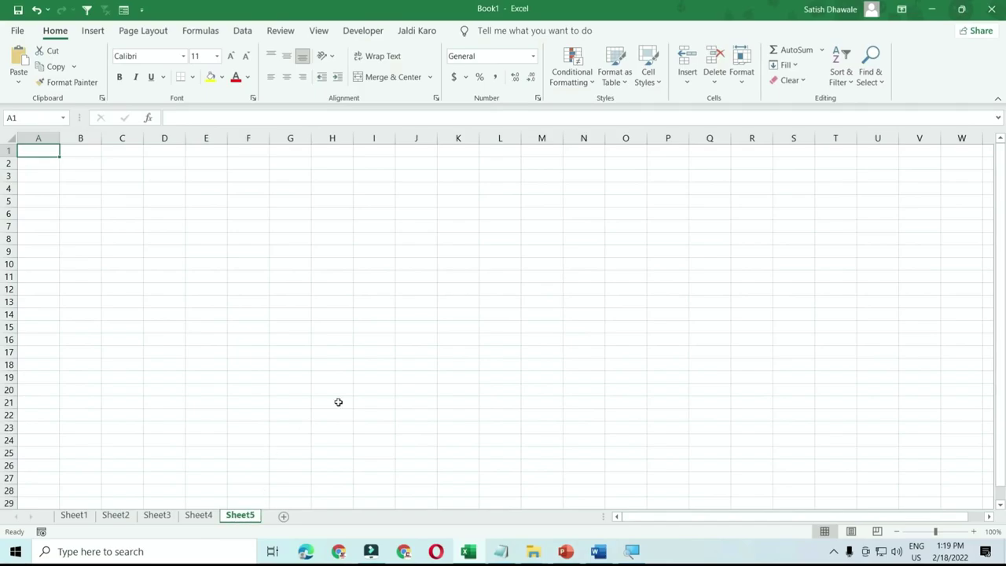
pyautogui.hotkey('ctrl', 'shift', 'pageup')
pyautogui.hotkey('ctrl', 'shift', 'pageup')
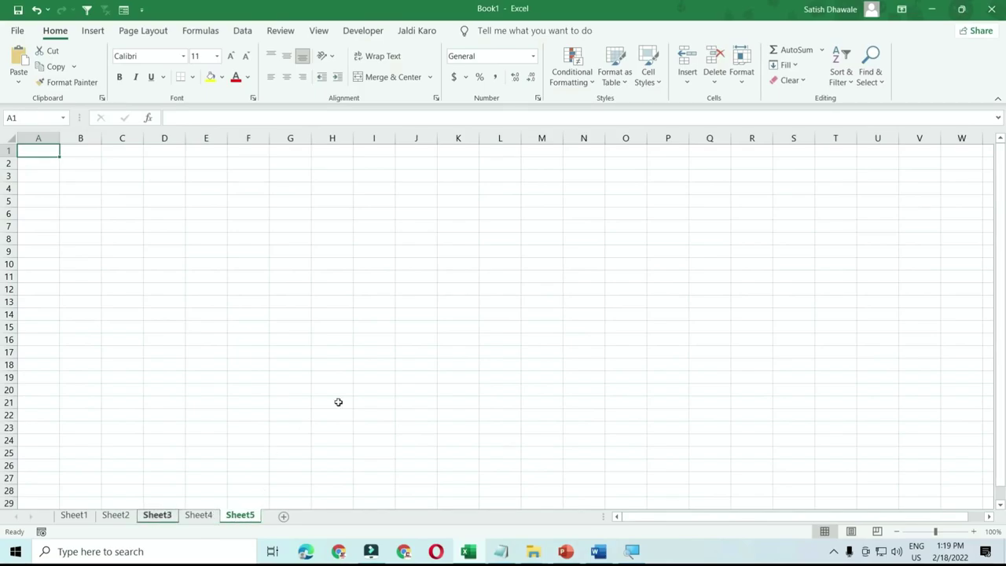
pyautogui.hotkey('ctrl', 'shift', 'pageup')
pyautogui.hotkey('ctrl', 'shift', 'pageup')
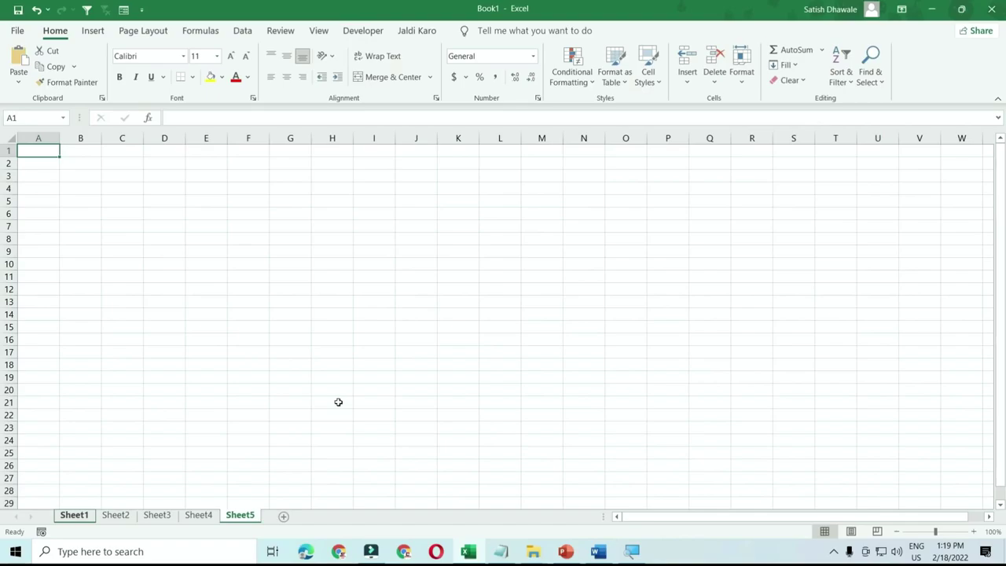
pyautogui.hotkey('ctrl', 'shift', 'pagedown')
pyautogui.hotkey('ctrl', 'shift', 'pagedown')
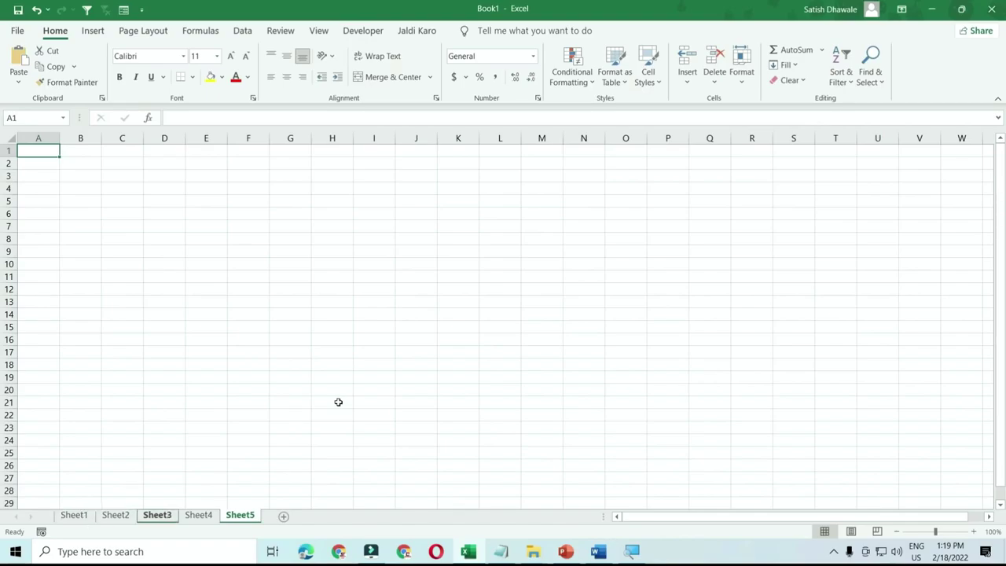
pyautogui.hotkey('ctrl', 'shift', 'pagedown')
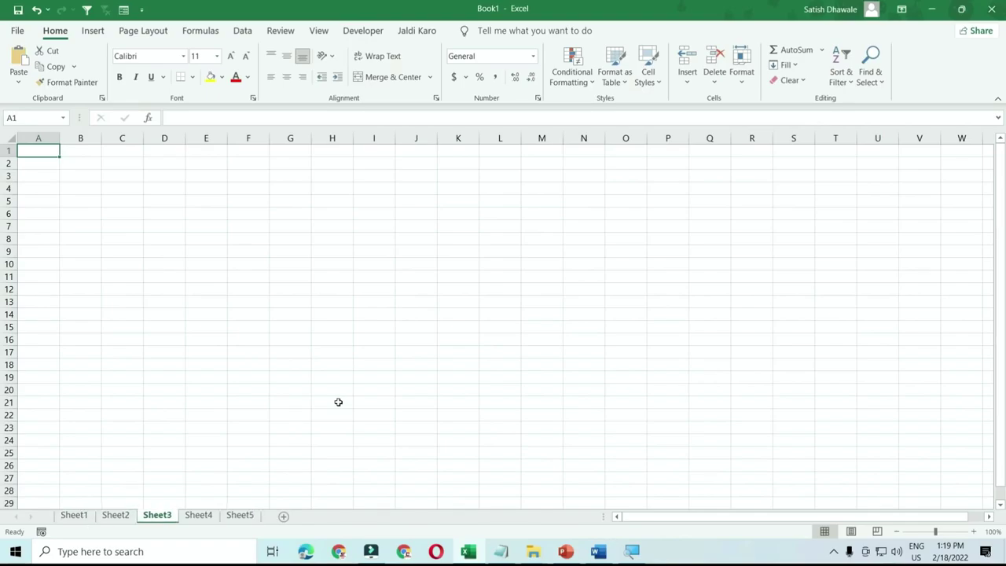
pyautogui.hotkey('ctrl', 'shift', 'pageup')
pyautogui.hotkey('ctrl', 'shift', 'pageup')
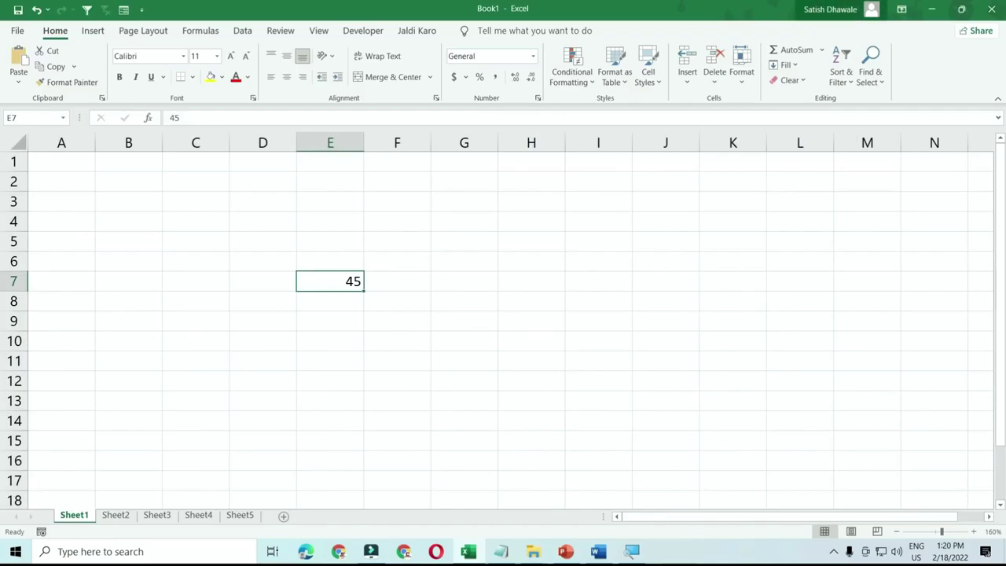
pyautogui.click(935, 11)
pyautogui.click(935, 11)
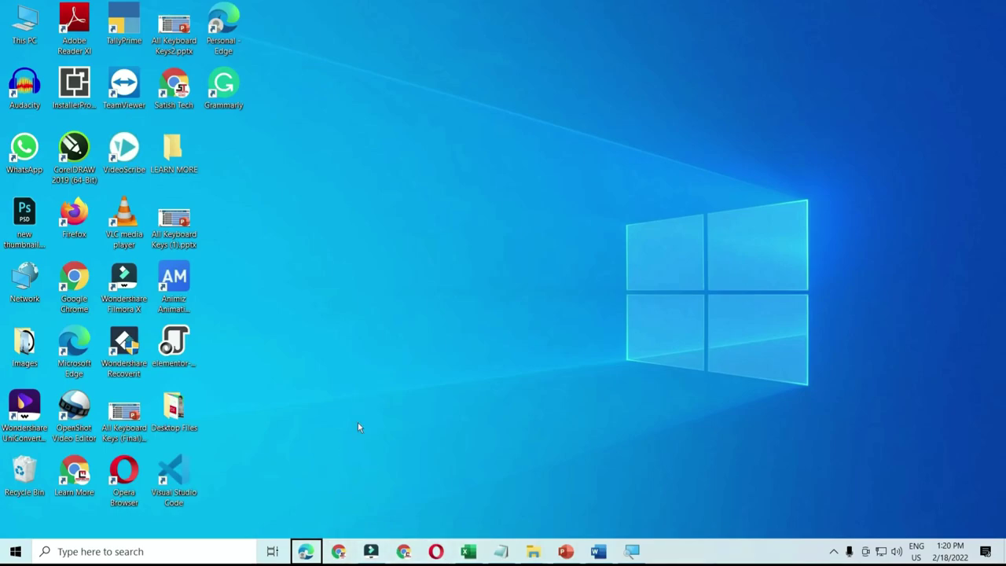
# - Step left and right through the taskbar app buttons with the keyboard
pyautogui.press('Right')
pyautogui.press('Right')
pyautogui.press('Left')
pyautogui.press('Left')
pyautogui.press('Right')
pyautogui.press('Right')
pyautogui.press('Right')
pyautogui.press('Right')
pyautogui.press('Right')
pyautogui.press('Left')
pyautogui.press('Left')
pyautogui.press('Left')
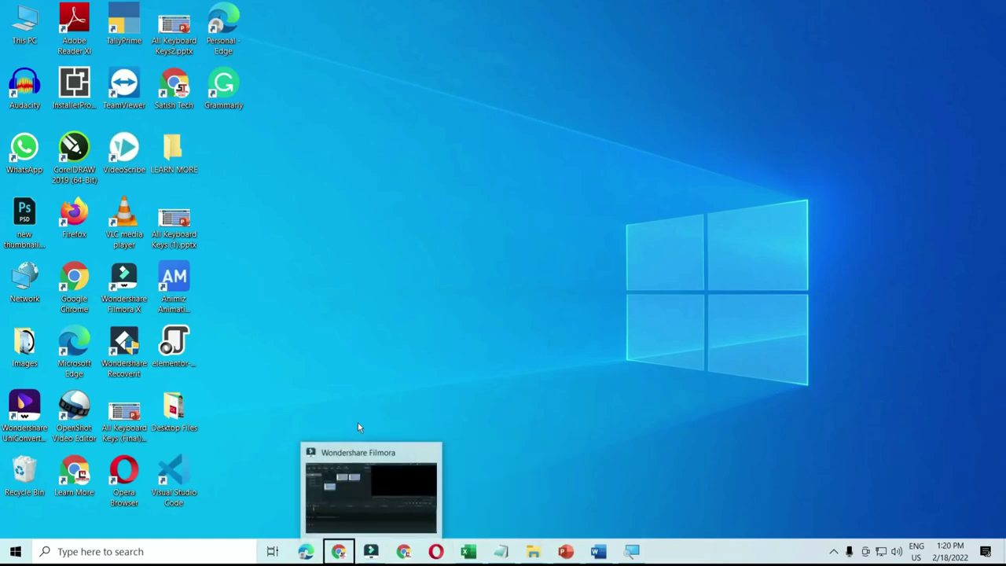
pyautogui.press('Left')
pyautogui.press('Left')
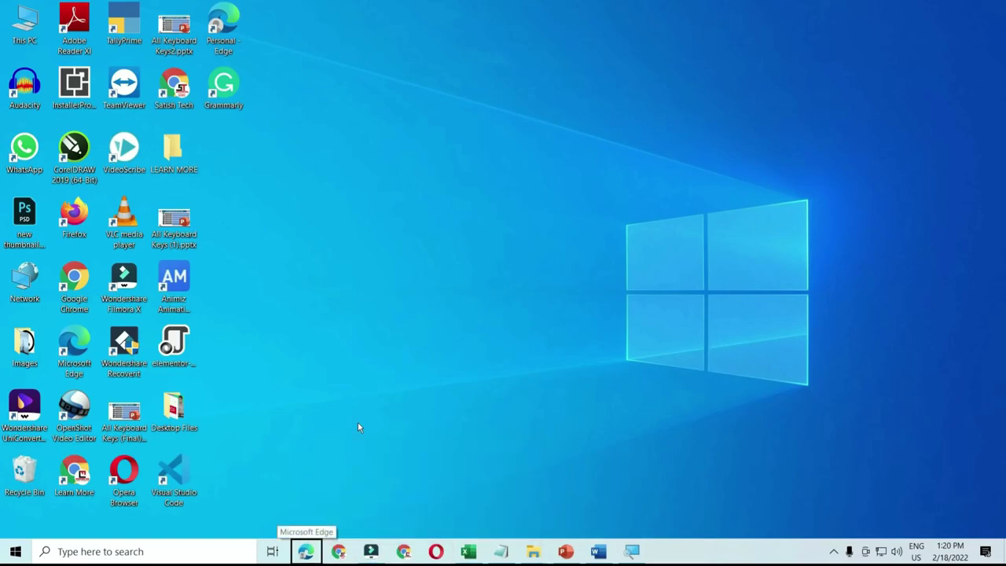
# - Cycle through the notification-area icons, including the input language indicator, then return to the desktop
pyautogui.press('Tab')
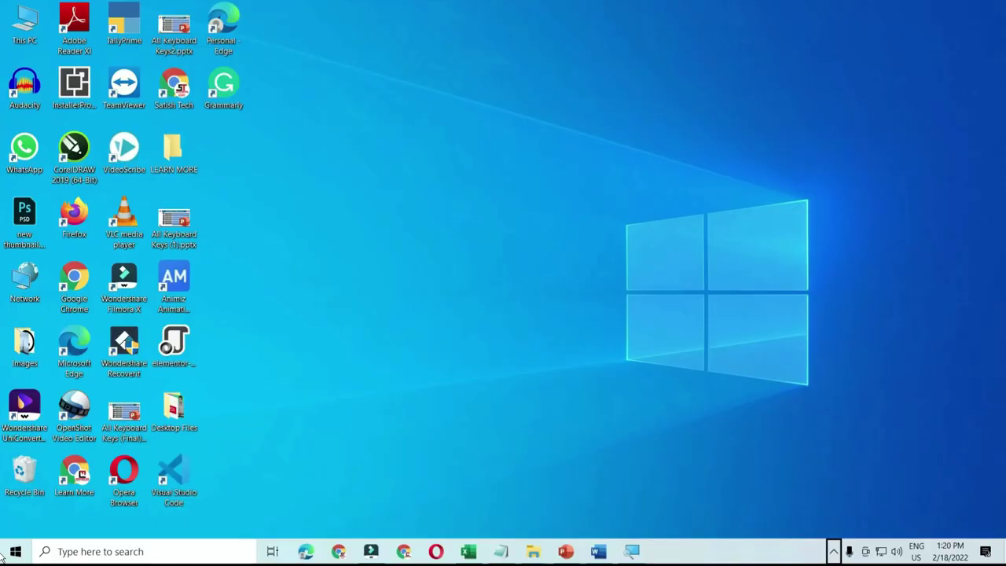
pyautogui.press('Right')
pyautogui.press('Right')
pyautogui.press('Right')
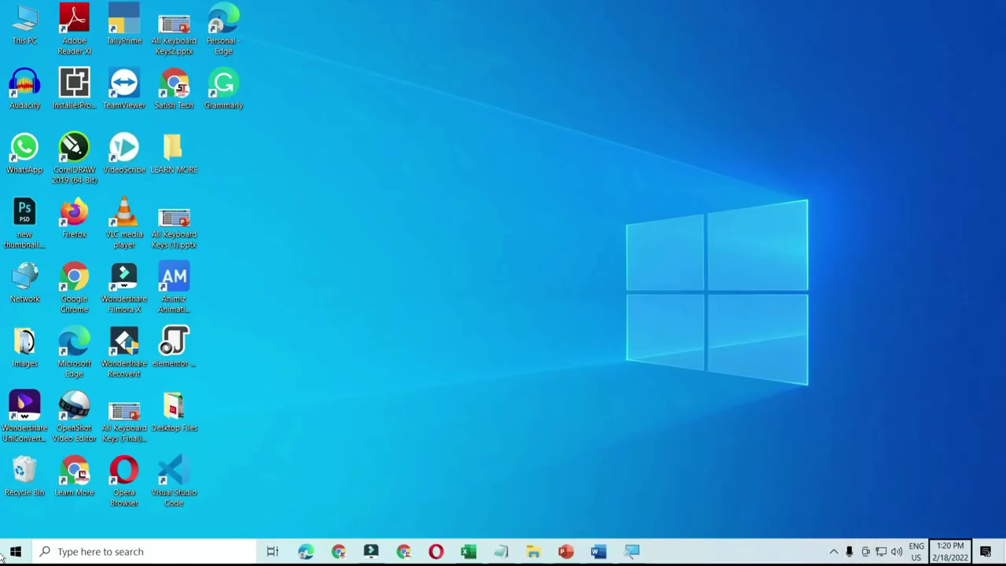
pyautogui.press('Left')
pyautogui.press('Left')
pyautogui.press('Left')
pyautogui.press('Right')
pyautogui.press('Right')
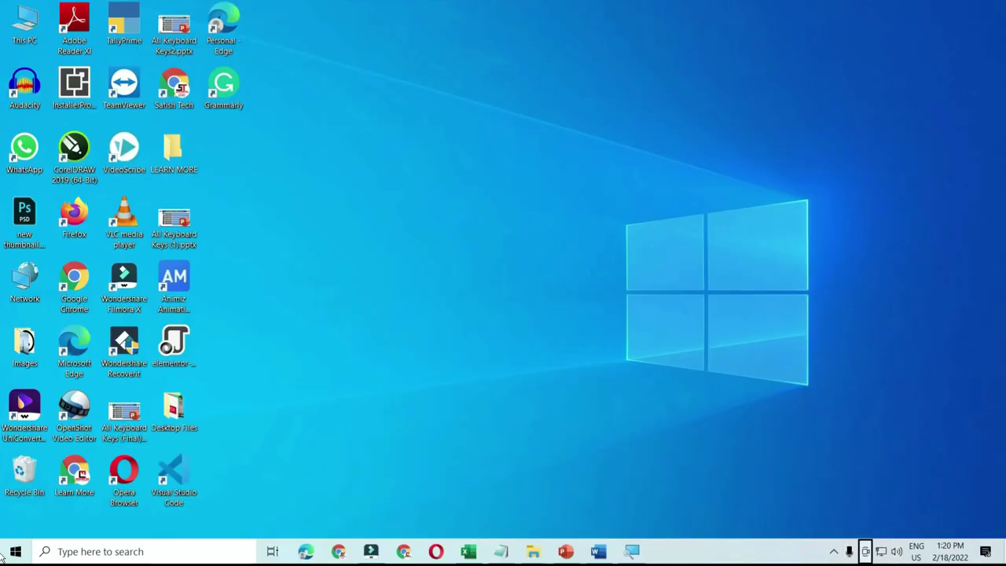
pyautogui.press('Right')
pyautogui.press('Right')
pyautogui.press('Right')
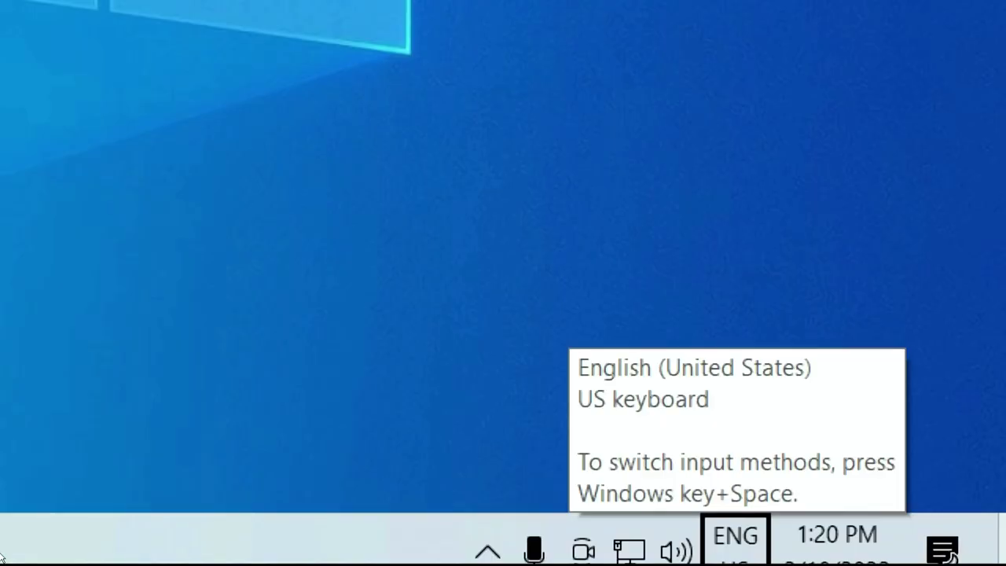
pyautogui.press('Left')
pyautogui.press('Left')
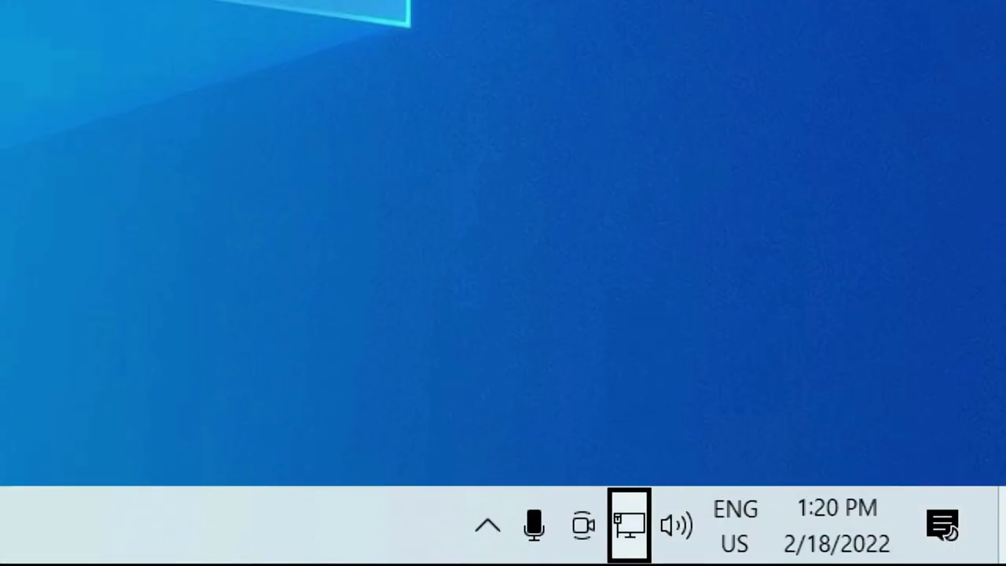
pyautogui.press('Left')
pyautogui.press('Left')
pyautogui.press('Left')
pyautogui.press('Right')
pyautogui.press('Right')
pyautogui.press('Right')
pyautogui.press('Right')
pyautogui.press('Right')
pyautogui.press('Right')
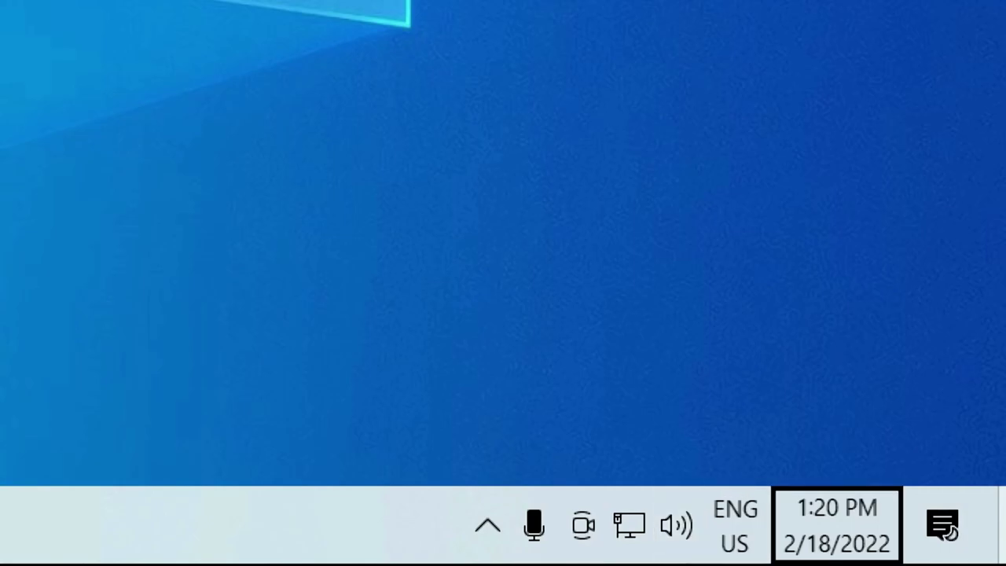
pyautogui.press('Left')
pyautogui.press('Left')
pyautogui.press('Left')
pyautogui.press('Left')
pyautogui.press('Right')
pyautogui.press('Right')
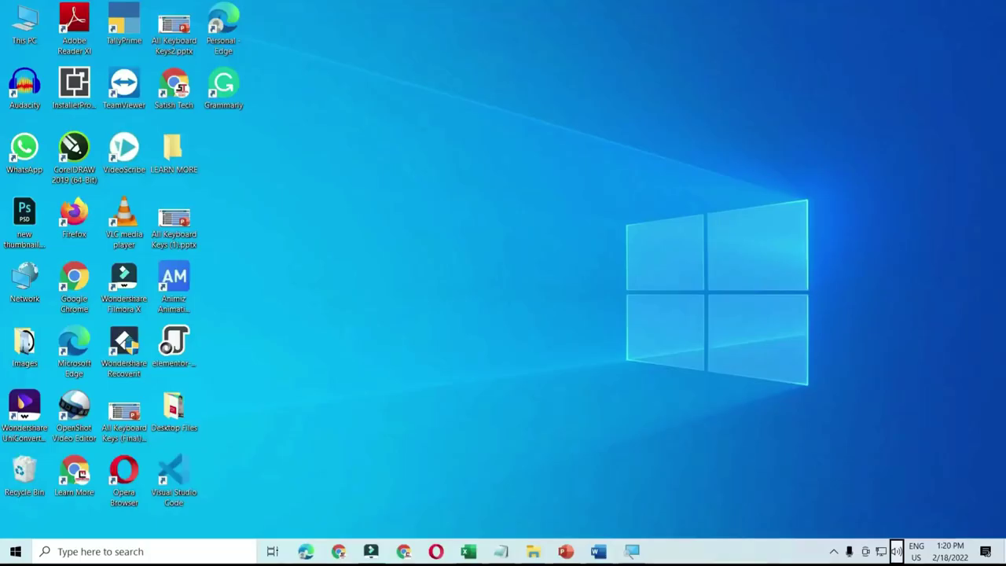
pyautogui.click(595, 244)
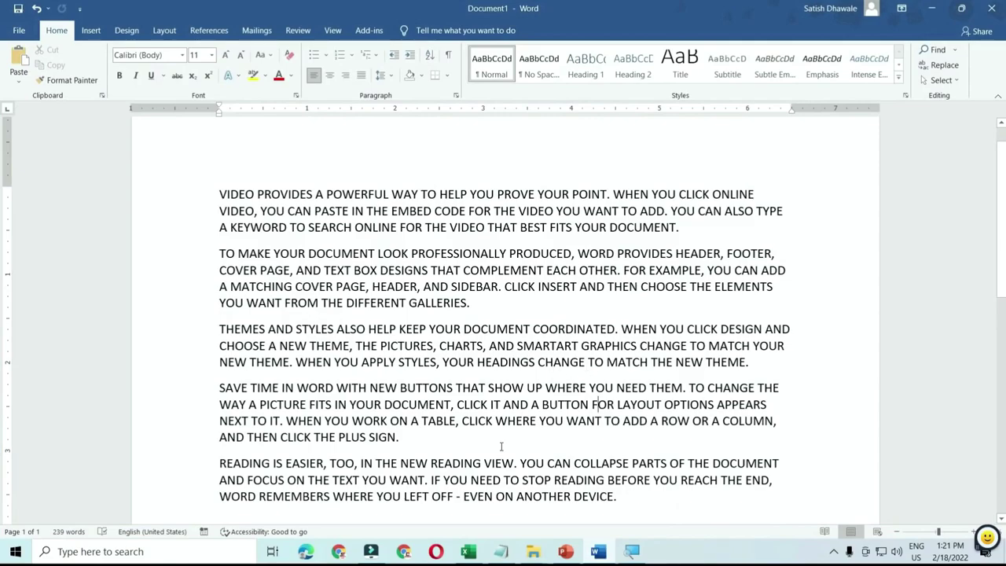
# - Delete all the document's paragraphs and type a person's name on the first line, correcting typos
pyautogui.moveTo(621, 500); pyautogui.dragTo(199, 200)
pyautogui.press('Delete')
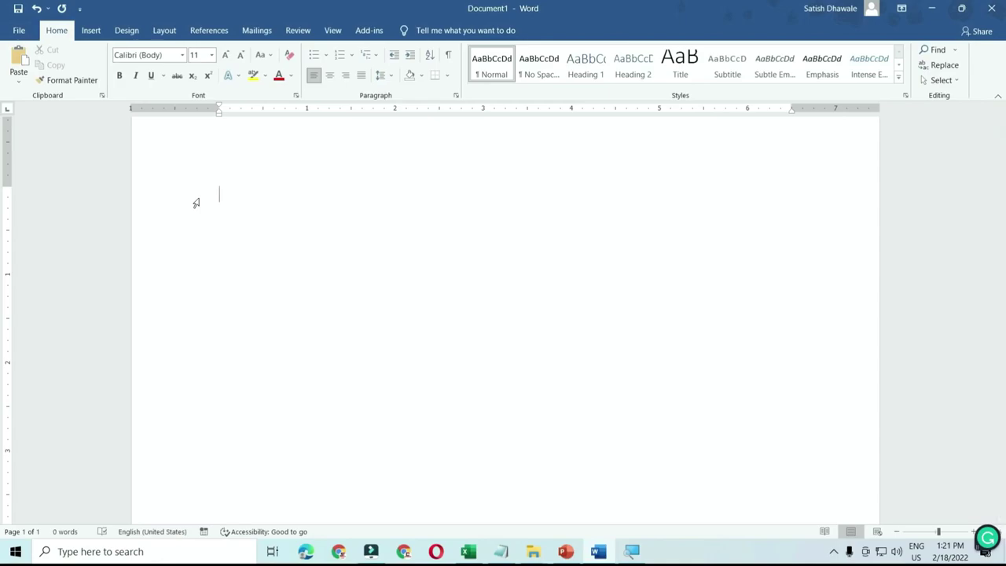
pyautogui.write('shi')
pyautogui.press('BackSpace')
pyautogui.write('riw')
pyautogui.press('BackSpace')
pyautogui.write('wal')
pyautogui.press('BackSpace')
pyautogui.press('BackSpace')
pyautogui.press('BackSpace')
pyautogui.write('va')
pyautogui.write('lli')
pyautogui.press('Return')
pyautogui.press('Left')
pyautogui.press('Left')
pyautogui.press('Left')
# - Remove the space from the name, then add 'Computer' and a misspelled 'Compter' on new lines
pyautogui.click(244, 194)
pyautogui.press('BackSpace')
pyautogui.click(220, 220)
pyautogui.write('comp')
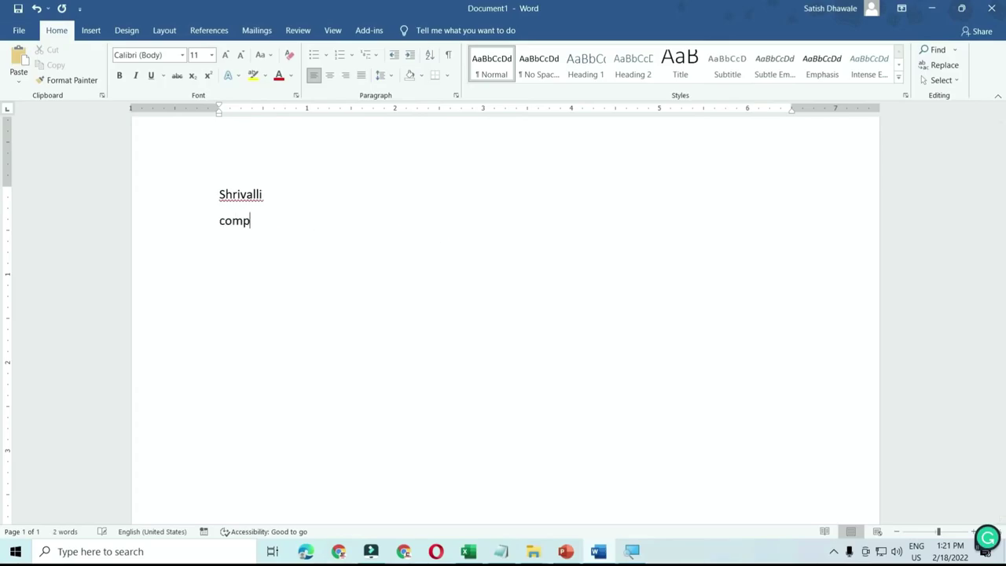
pyautogui.write('uter')
pyautogui.press('Return')
pyautogui.write('compute')
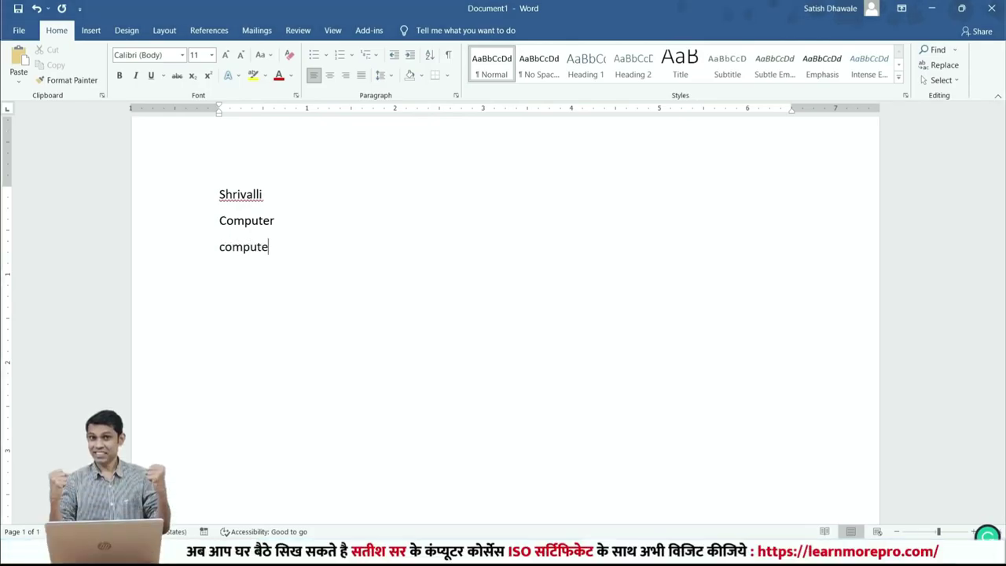
pyautogui.press('BackSpace')
pyautogui.press('BackSpace')
pyautogui.press('BackSpace')
pyautogui.write('ter')
pyautogui.press('Return')
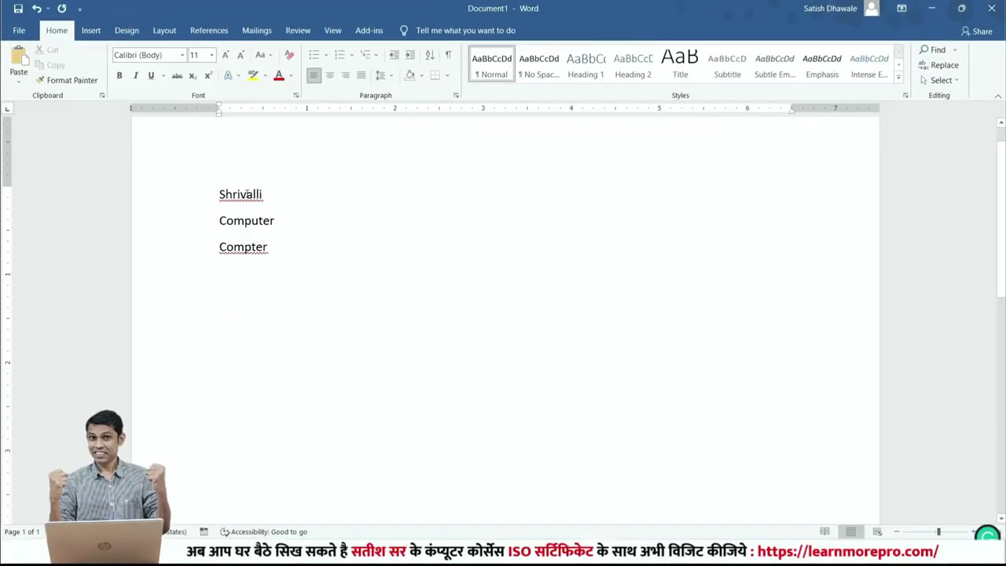
pyautogui.click(221, 195)
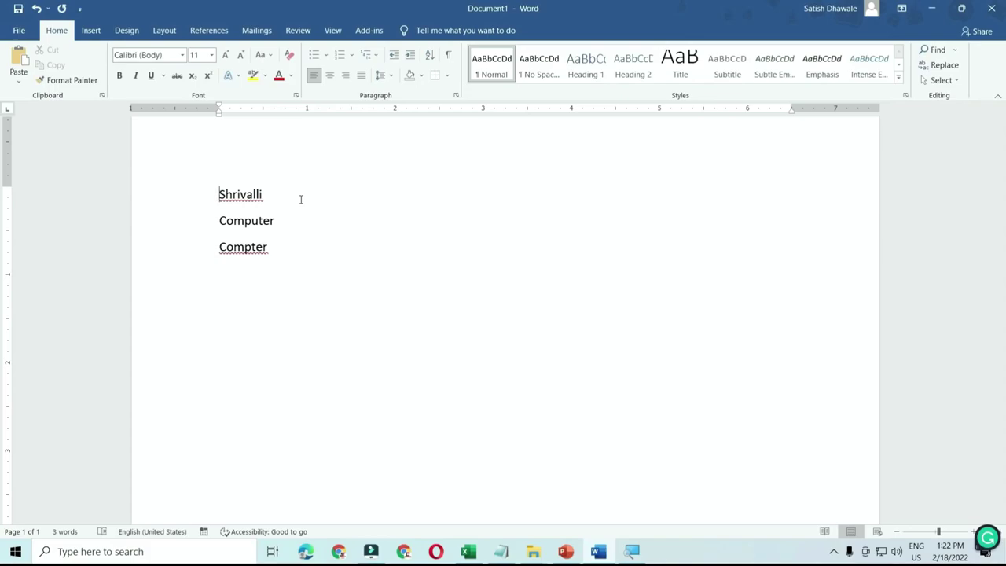
# - Run the F7 spelling check and skip the name to reach 'Compter'
pyautogui.press('F7')
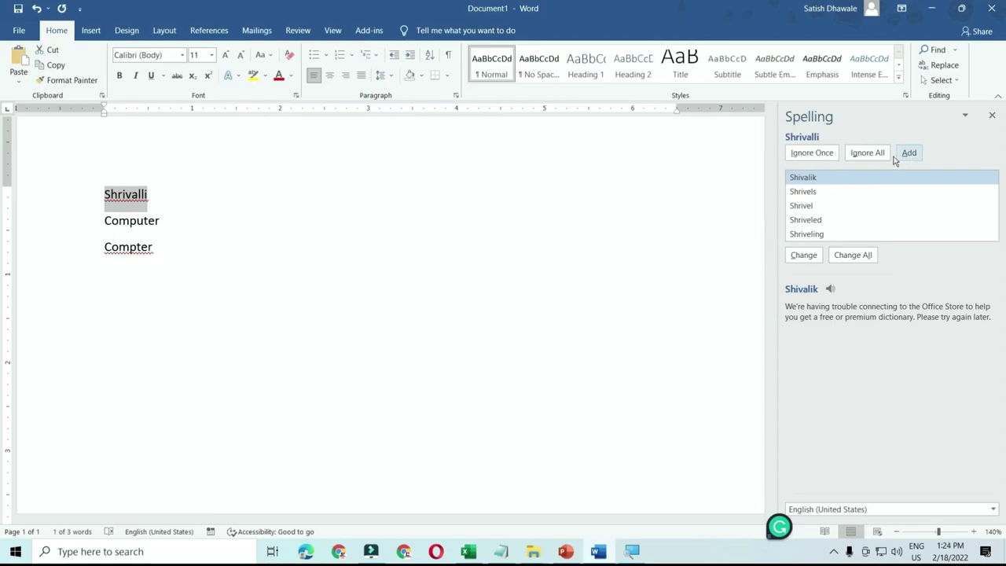
pyautogui.click(819, 157)
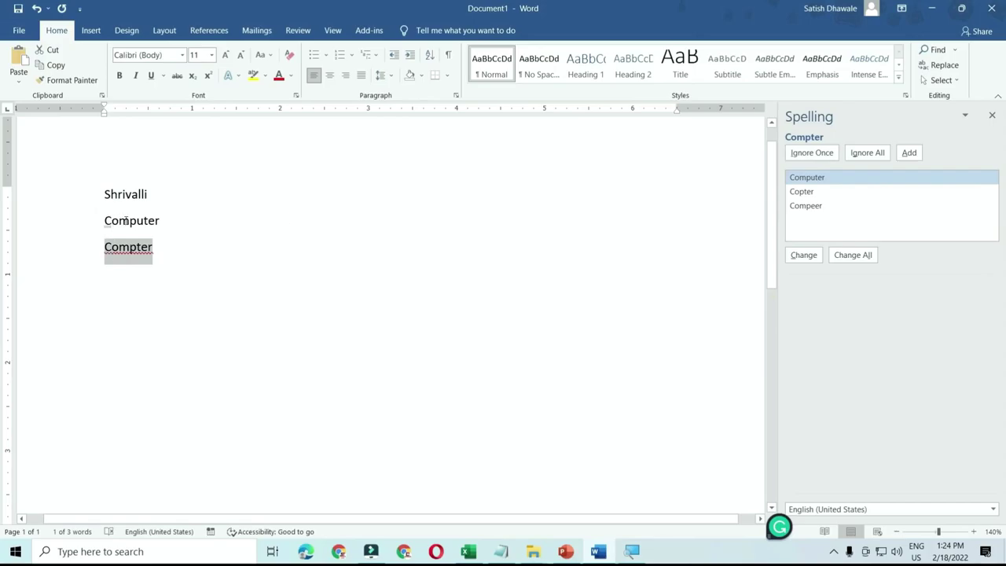
pyautogui.doubleClick(126, 221)
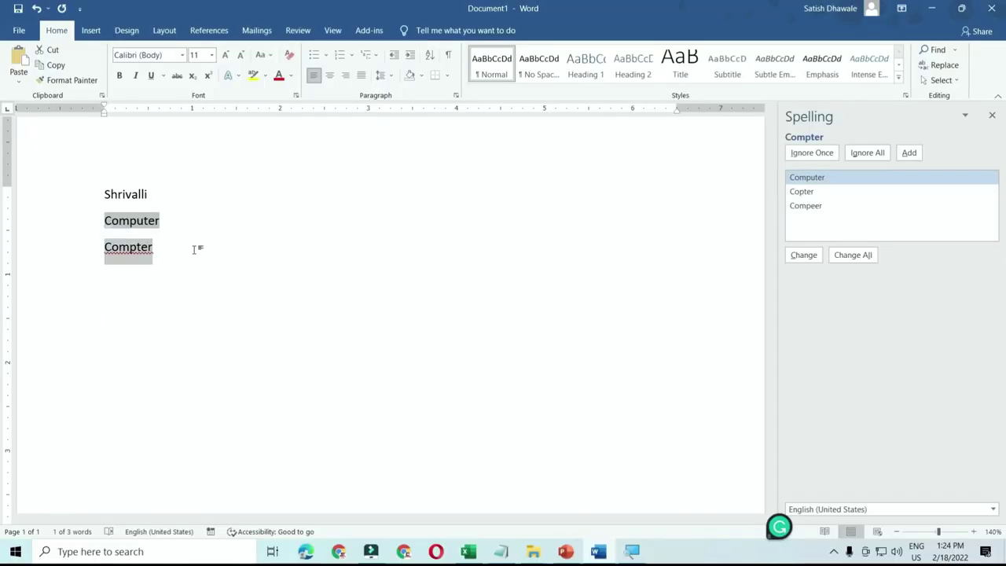
pyautogui.click(197, 247)
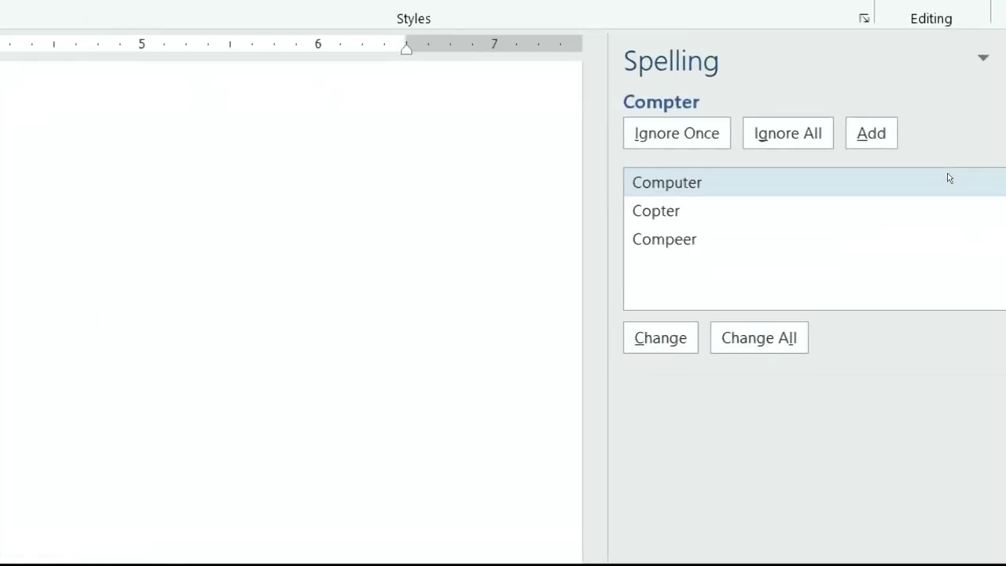
# - Pick the suggestion 'Computer' and apply Change All to replace 'Compter'
pyautogui.click(859, 239)
pyautogui.click(857, 186)
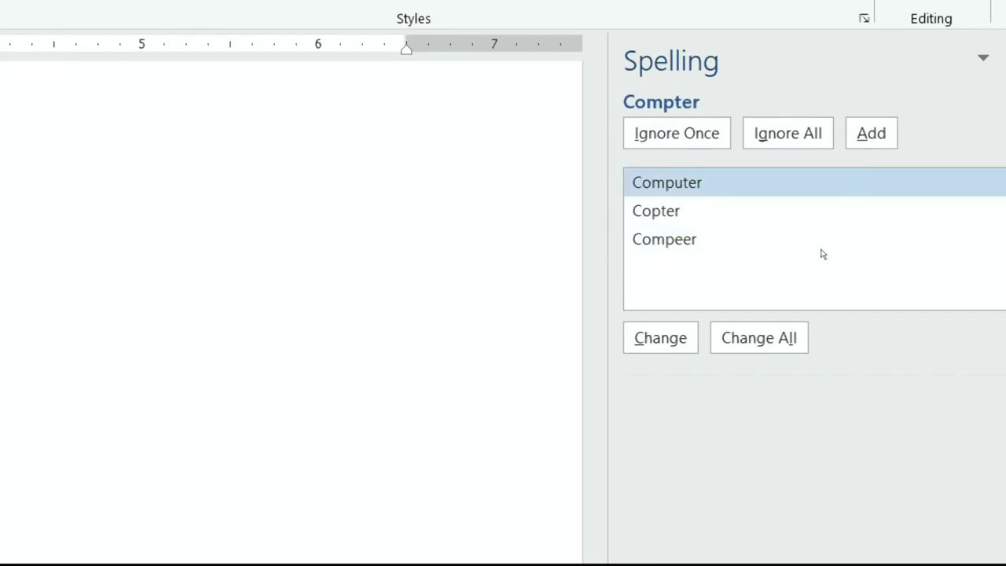
pyautogui.press('Tab')
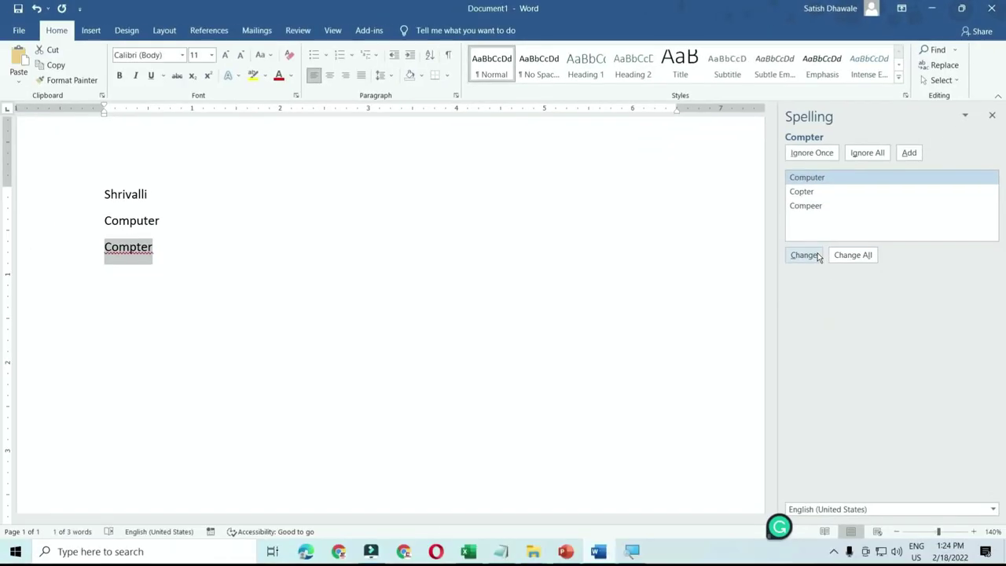
pyautogui.click(816, 257)
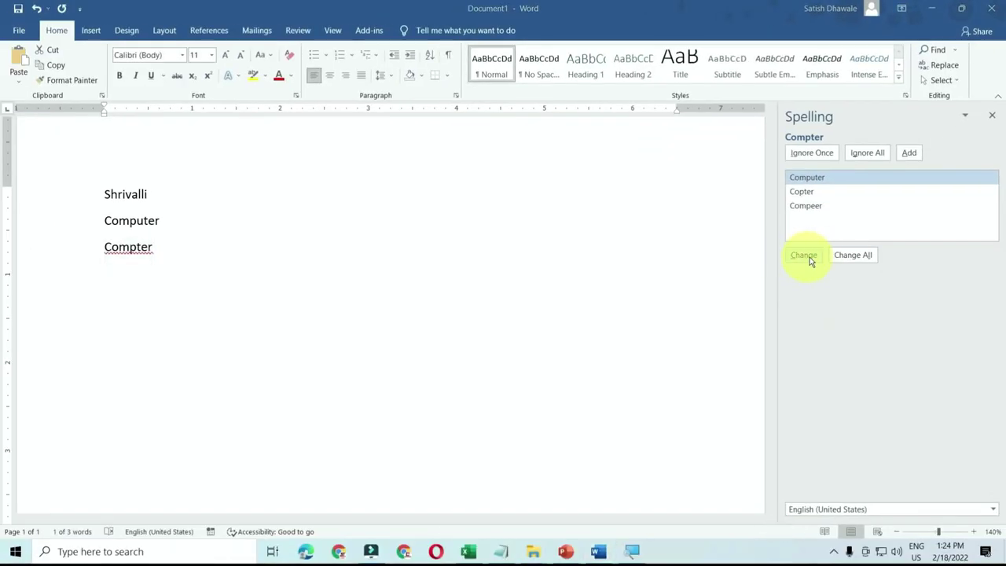
pyautogui.click(881, 259)
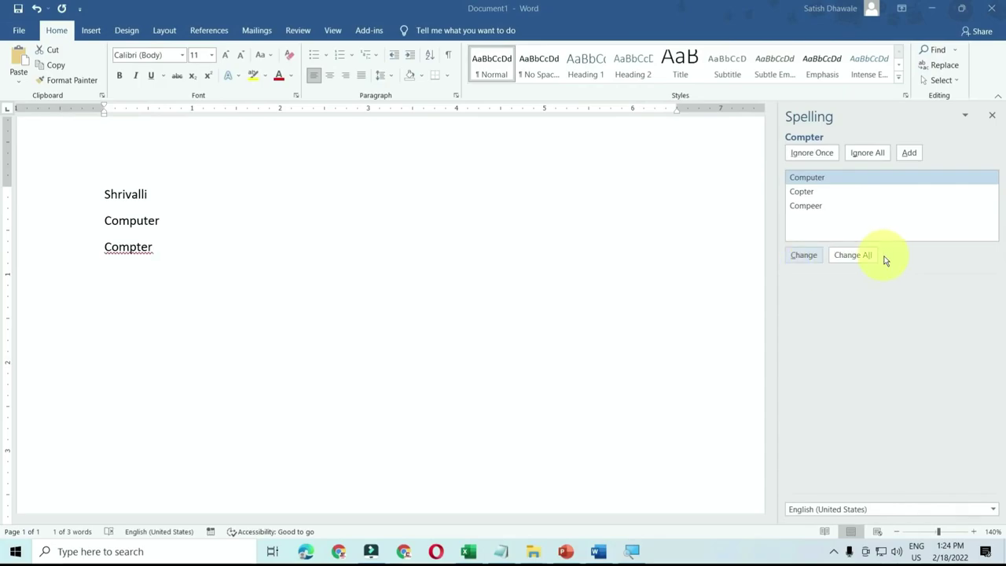
pyautogui.click(851, 258)
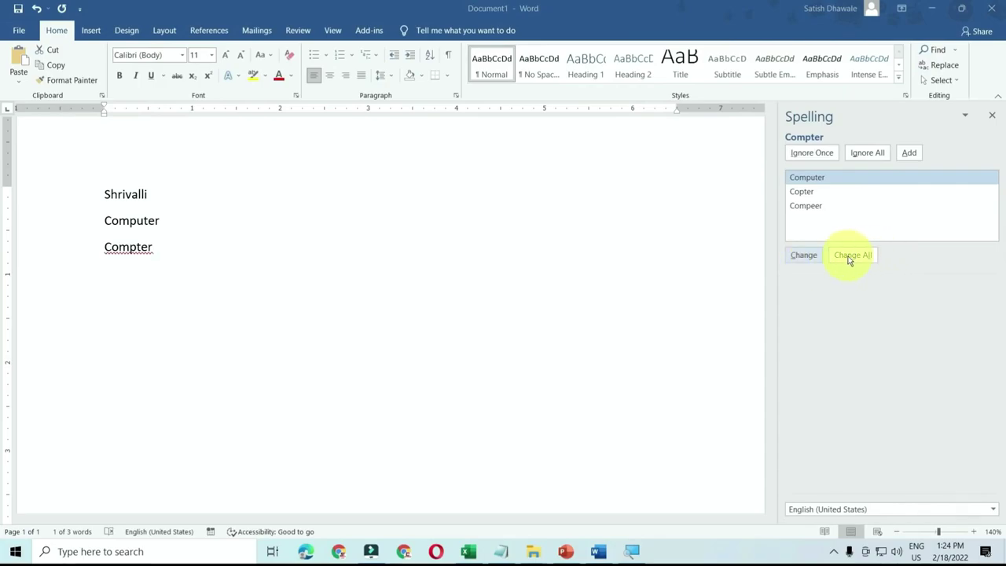
pyautogui.click(804, 256)
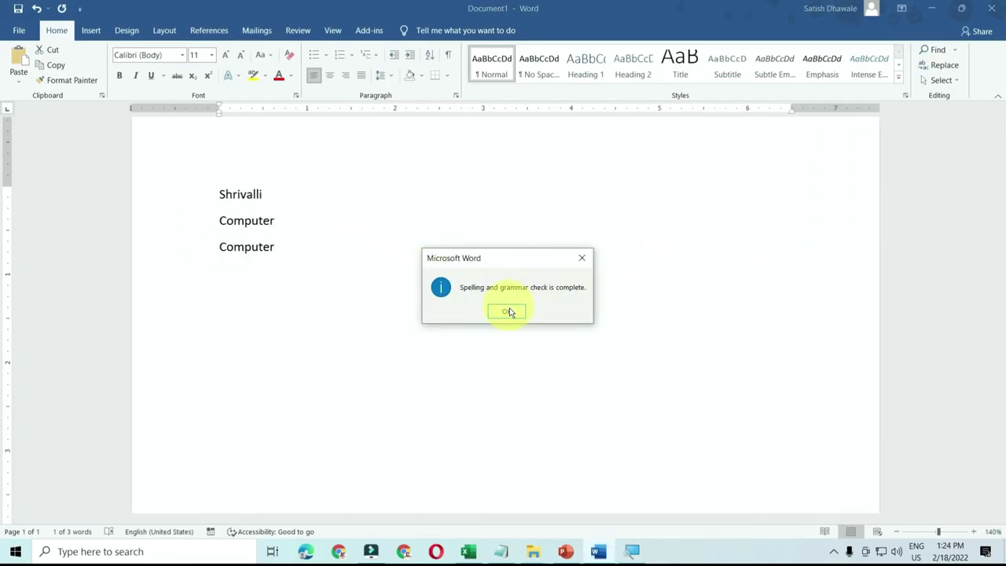
# - Close the completion message, look up synonyms for line two's 'Computer' with Shift+F7, then close the Thesaurus
pyautogui.click(508, 313)
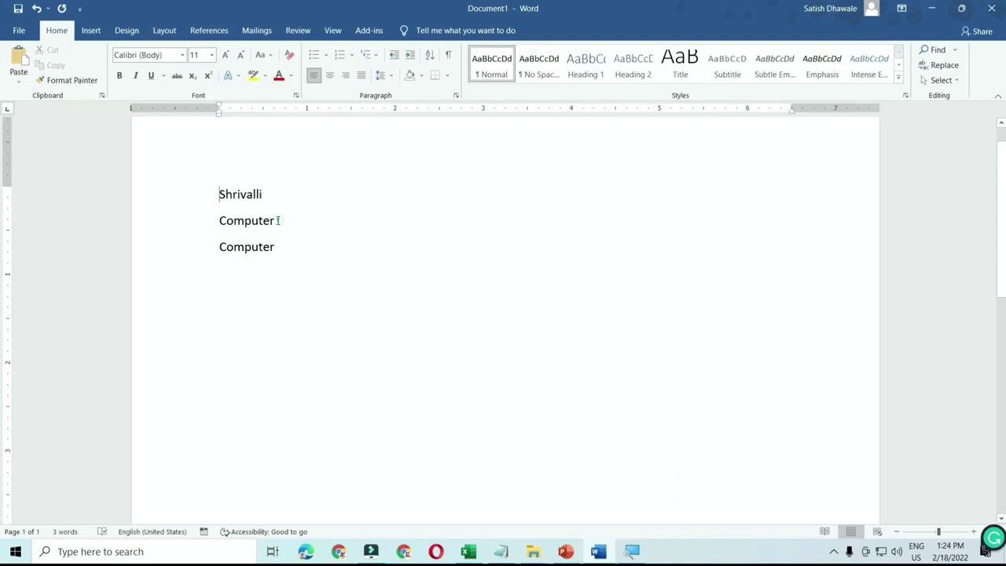
pyautogui.moveTo(278, 220); pyautogui.dragTo(214, 221)
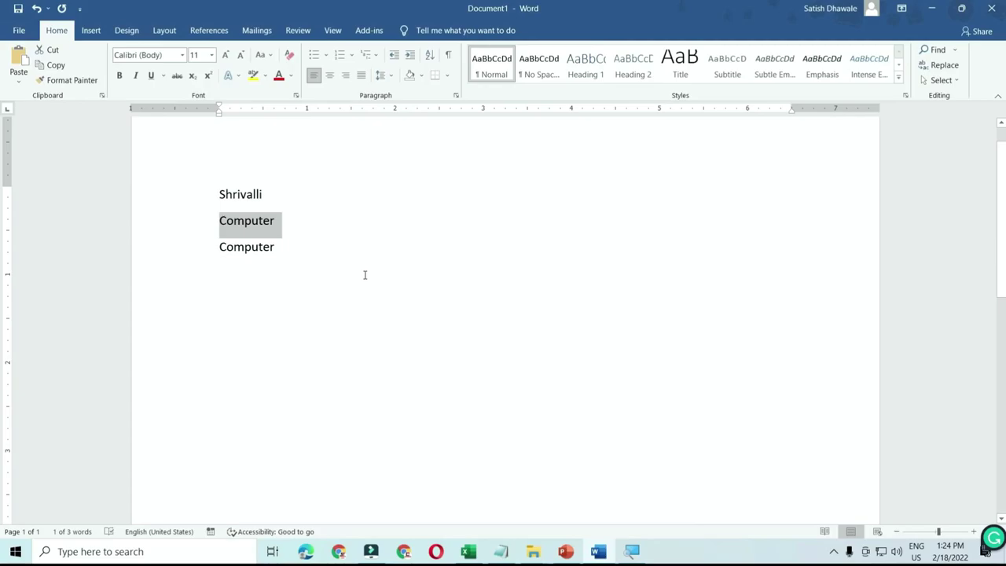
pyautogui.hotkey('shift', 'F7')
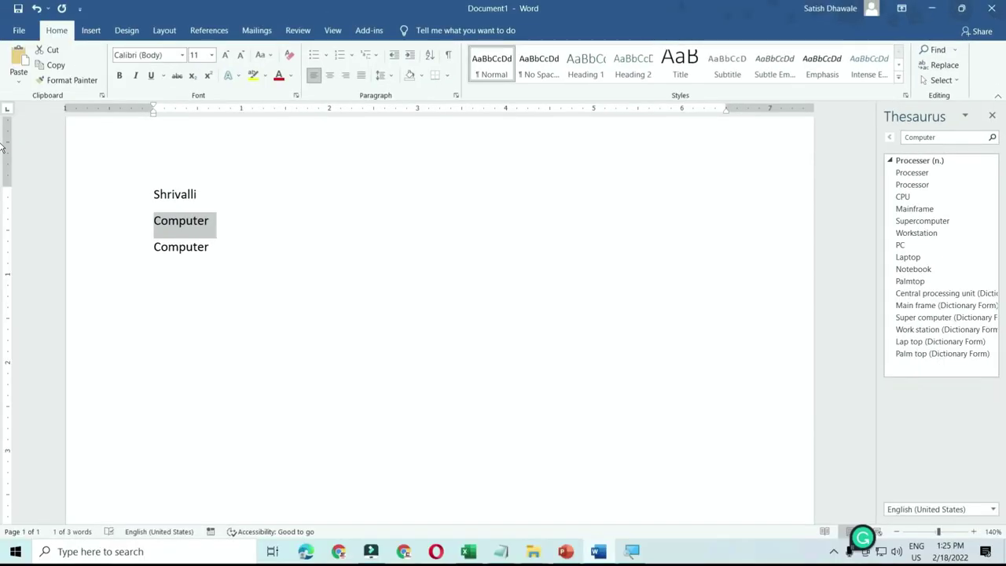
pyautogui.click(993, 117)
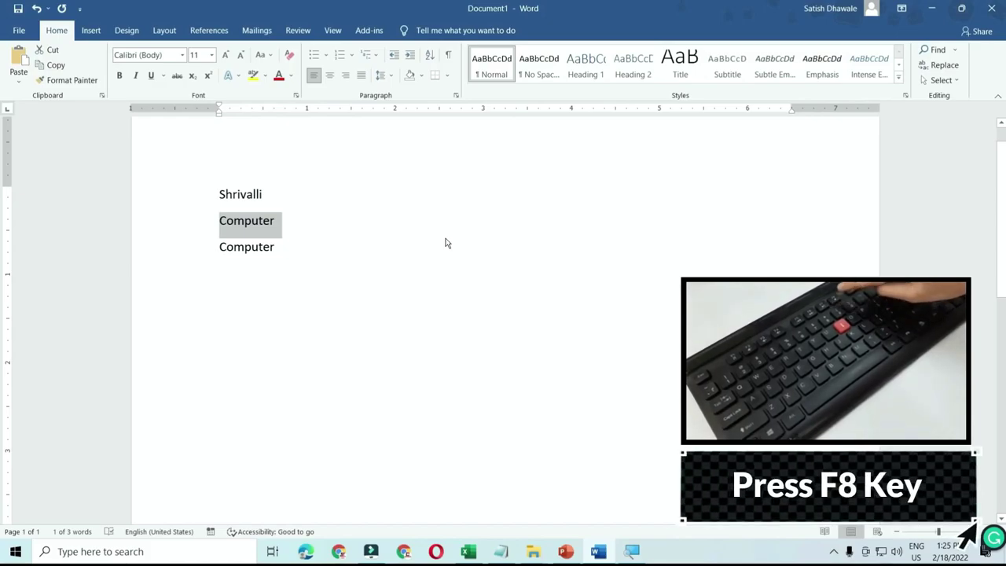
# - Back in Excel, clear the old 45 from cell E7
pyautogui.click(474, 557)
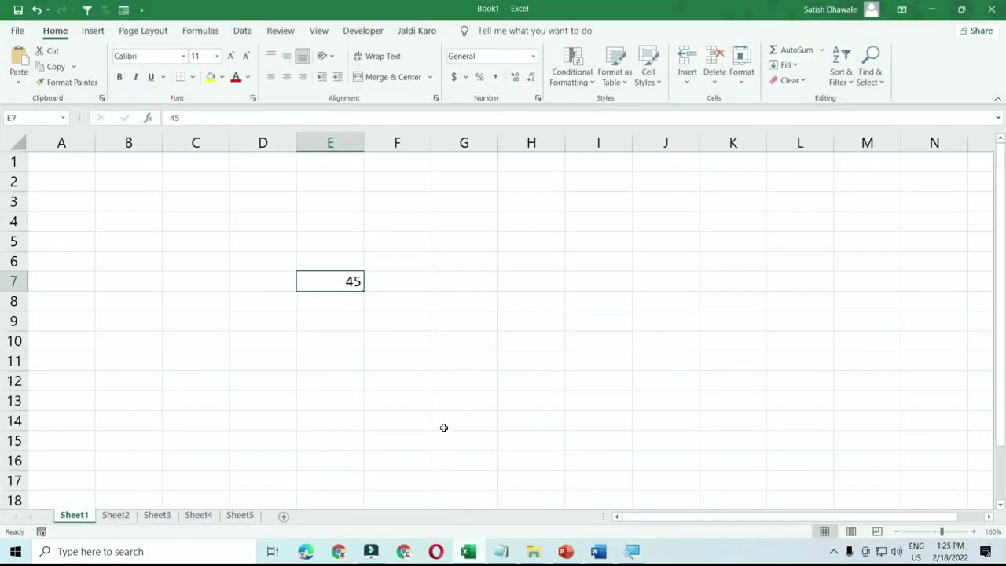
pyautogui.click(442, 380)
pyautogui.click(349, 284)
pyautogui.press('Delete')
# - Fill every cell of D4:F9 with 45, then select E6
pyautogui.moveTo(271, 222)
pyautogui.mouseDown()
pyautogui.moveTo(322, 282)
pyautogui.moveTo(389, 320)
pyautogui.mouseUp()
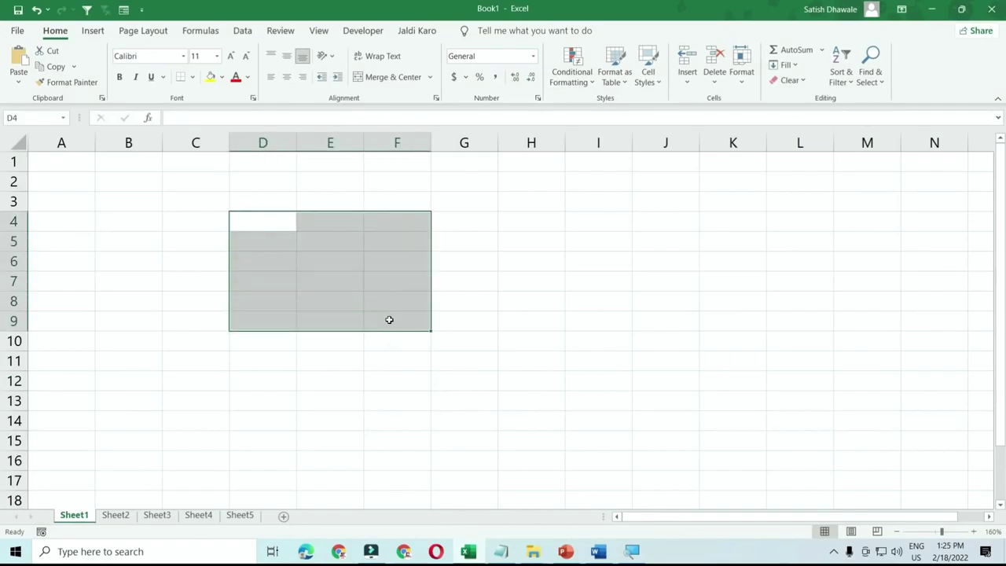
pyautogui.write('45')
pyautogui.press('Return')
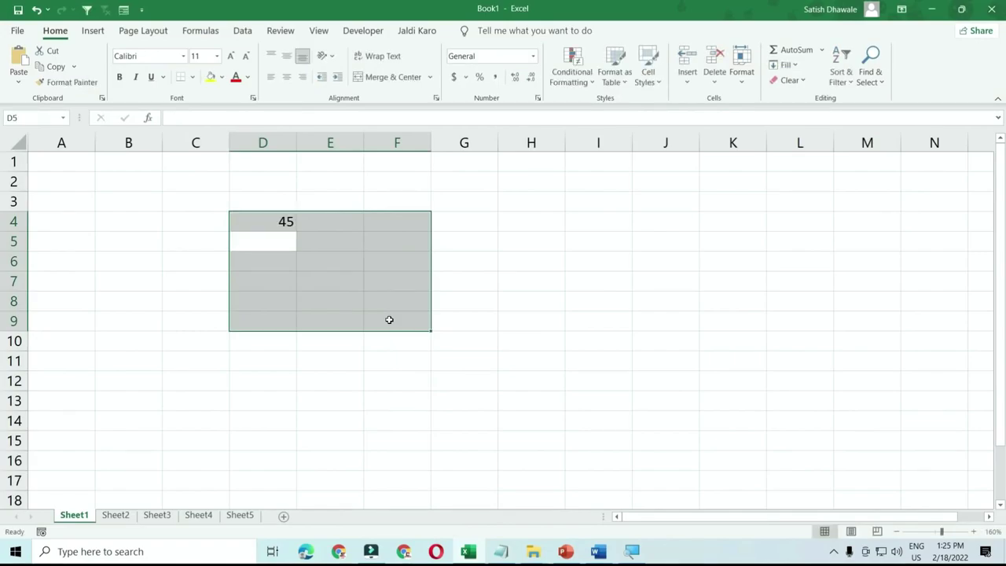
pyautogui.hotkey('ctrl', 'd')
pyautogui.hotkey('ctrl', 'r')
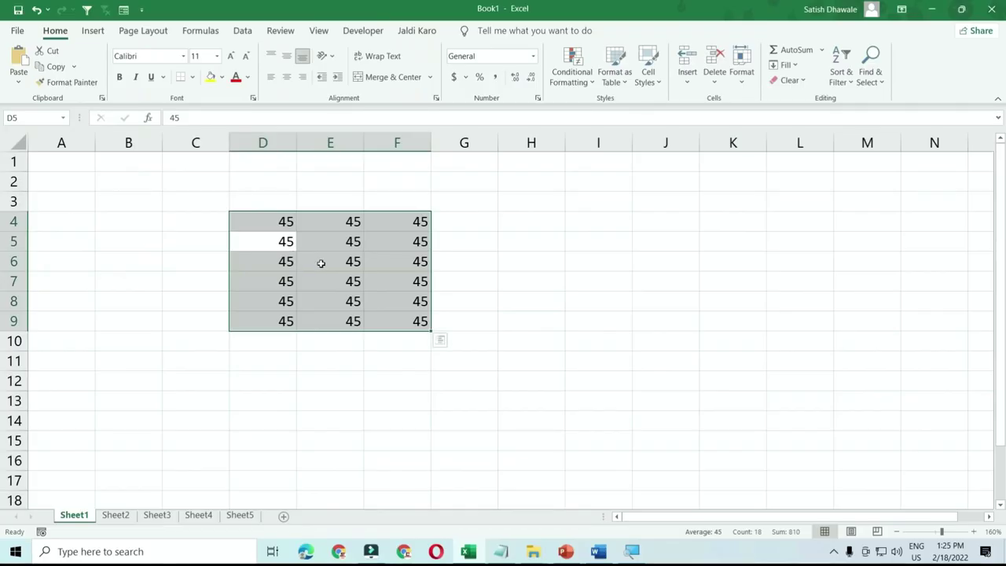
pyautogui.click(321, 263)
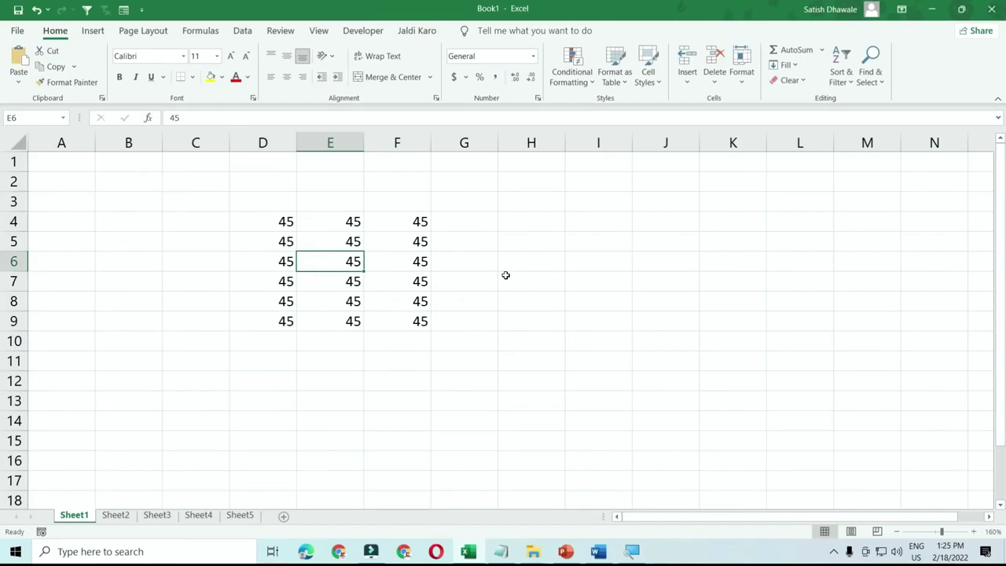
# - Resize the selection from E6 with Shift+arrows, move to D6, and switch on Extend Selection with F8
pyautogui.hotkey('shift', 'Right')
pyautogui.hotkey('shift', 'Right')
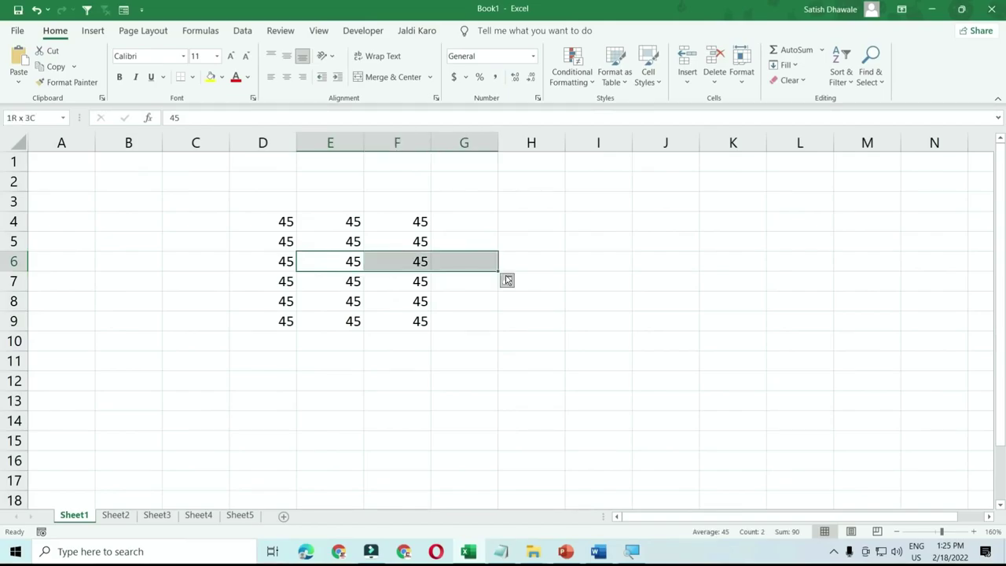
pyautogui.hotkey('shift', 'Left')
pyautogui.hotkey('shift', 'Down')
pyautogui.hotkey('shift', 'Down')
pyautogui.hotkey('shift', 'Down')
pyautogui.hotkey('shift', 'Up')
pyautogui.hotkey('shift', 'Up')
pyautogui.hotkey('shift', 'Up')
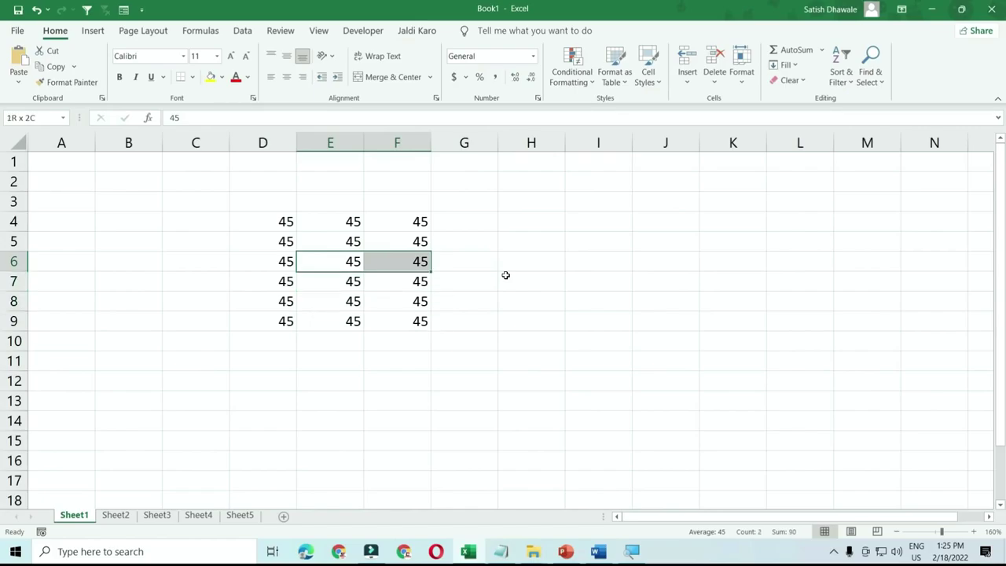
pyautogui.press('Left')
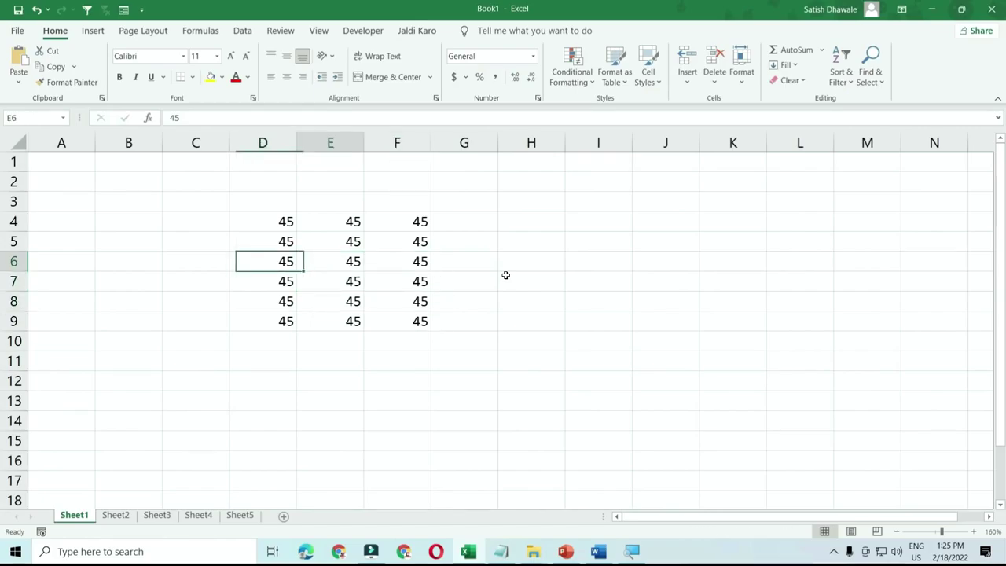
pyautogui.press('Right')
pyautogui.press('Right')
pyautogui.press('Left')
pyautogui.press('Left')
pyautogui.press('Down')
pyautogui.press('Up')
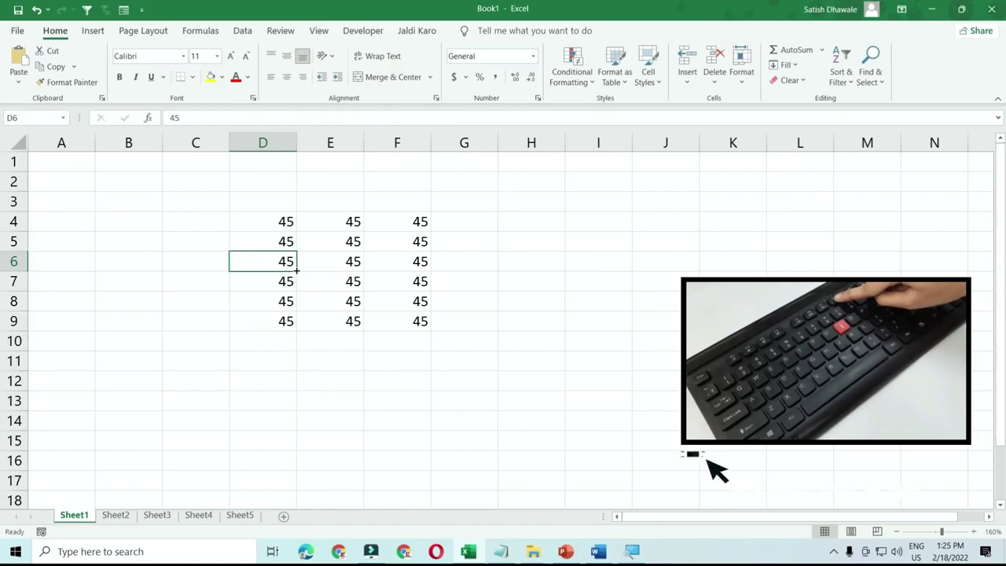
pyautogui.press('F8')
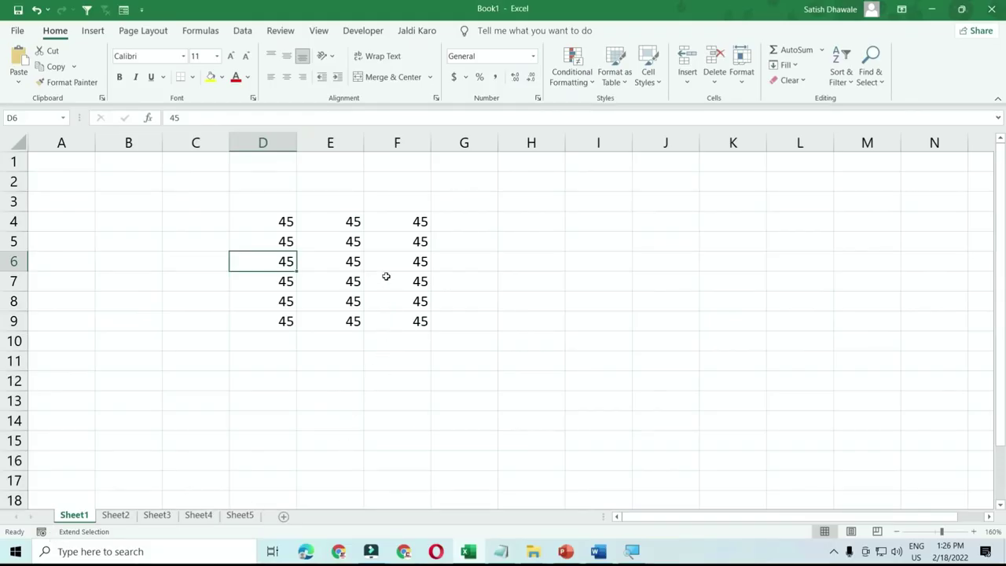
# - In Extend mode, grow the selection from D6 to F9 with arrow keys, then shrink it back to D6
pyautogui.press('Right')
pyautogui.press('Right')
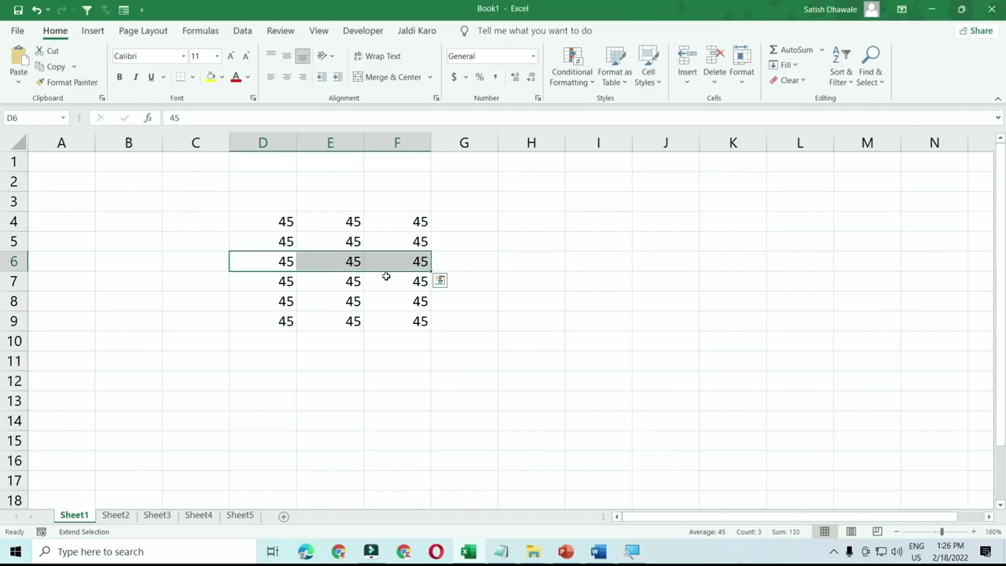
pyautogui.press('Down')
pyautogui.press('Down')
pyautogui.press('Down')
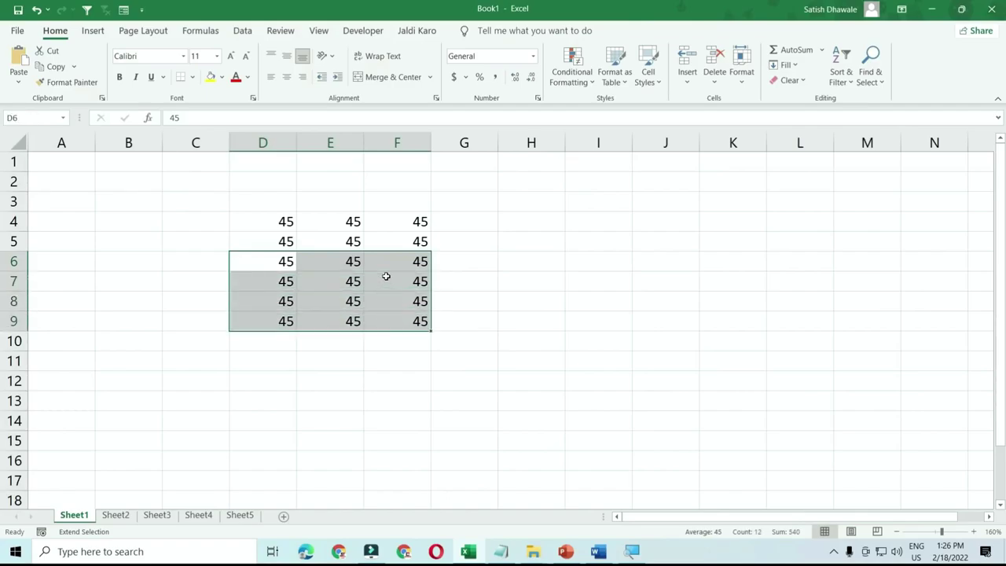
pyautogui.press('Up')
pyautogui.press('Up')
pyautogui.press('Up')
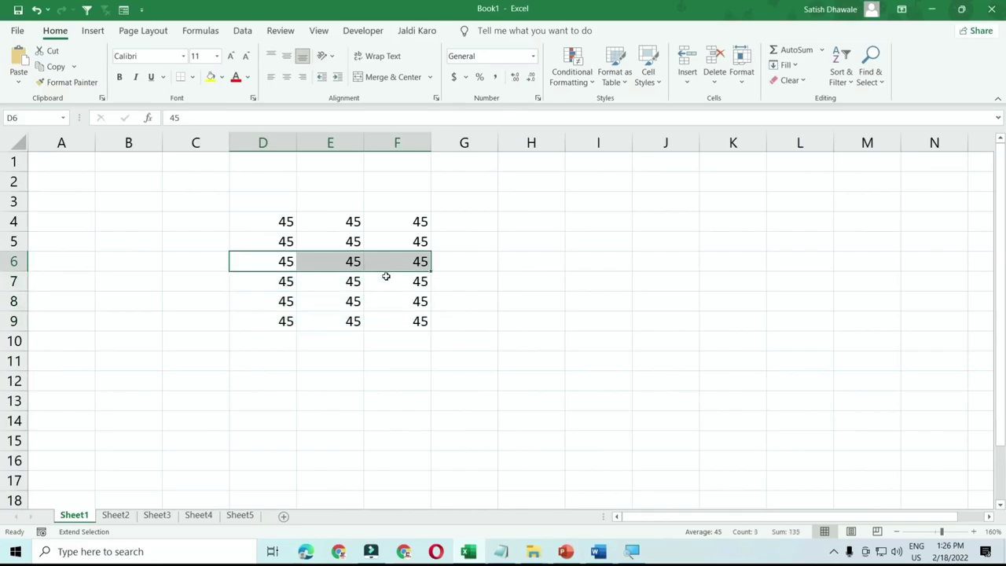
pyautogui.press('Up')
pyautogui.press('Up')
pyautogui.press('Down')
# - Keep extending the selection through columns C–F and rows 5–8, finishing across to column F
pyautogui.press('Down')
pyautogui.press('Down')
pyautogui.press('Left')
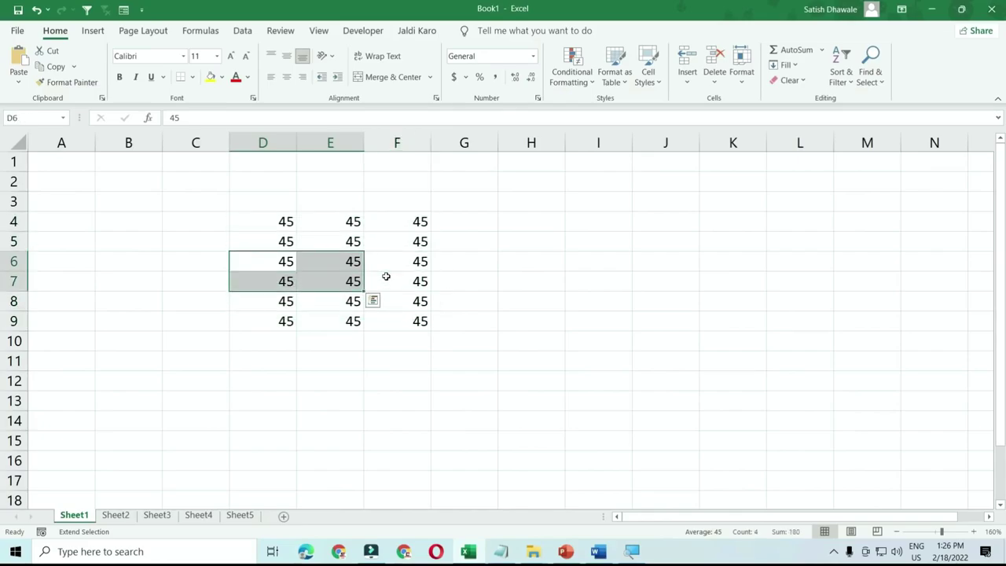
pyautogui.press('Left')
pyautogui.press('Left')
pyautogui.press('Up')
pyautogui.press('Right')
pyautogui.press('Down')
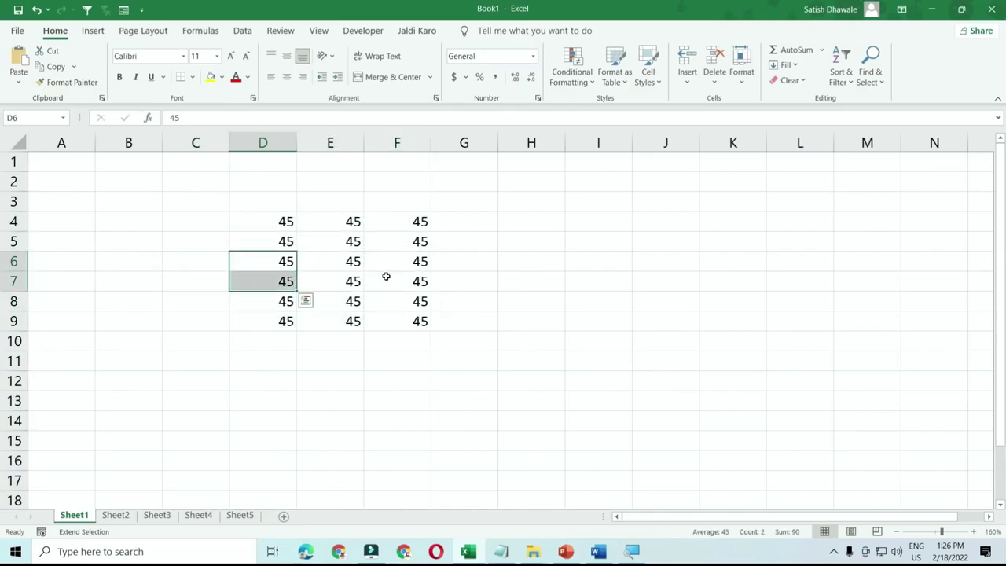
pyautogui.press('Down')
pyautogui.press('Left')
pyautogui.press('Up')
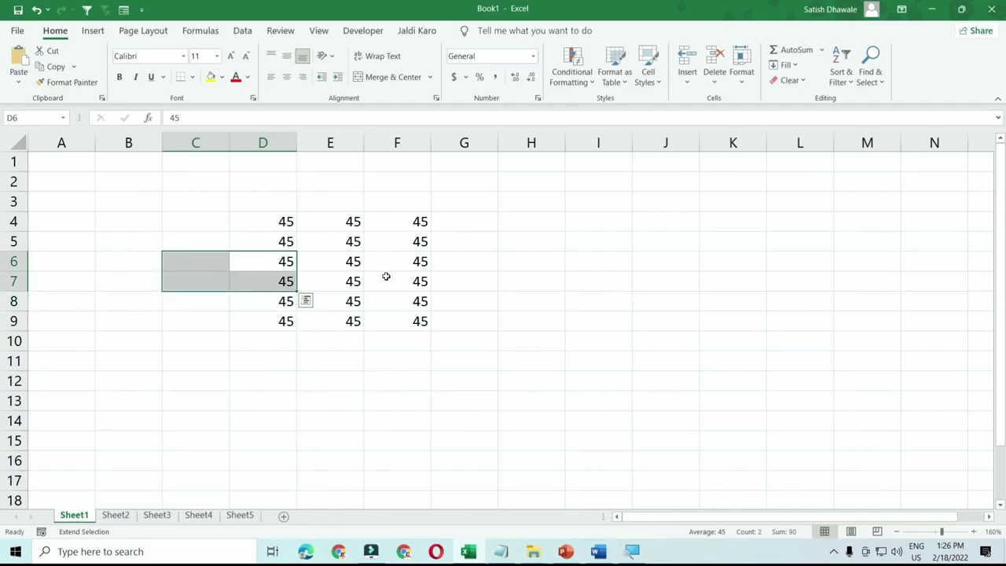
pyautogui.press('Up')
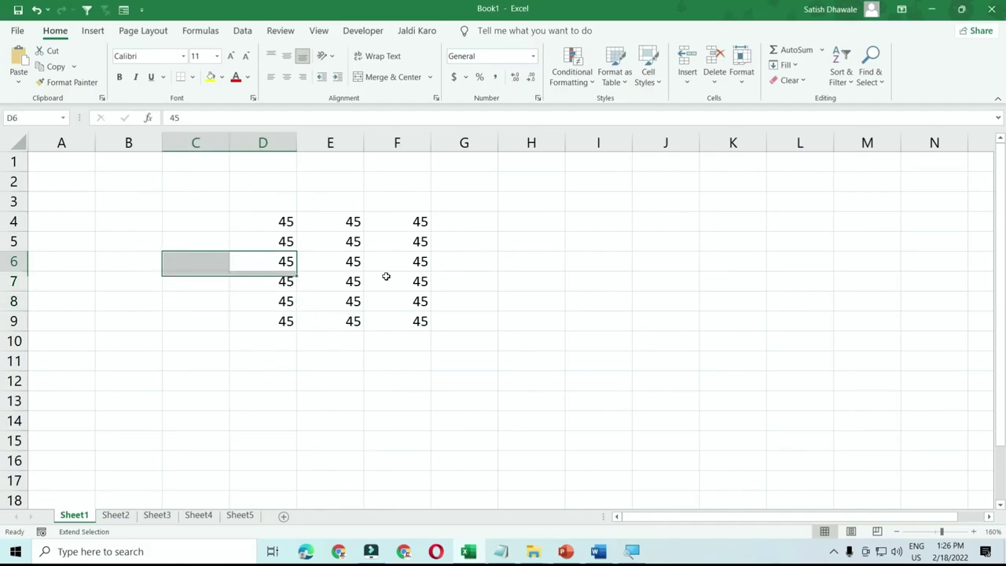
pyautogui.press('Up')
pyautogui.press('Down')
pyautogui.press('Down')
pyautogui.press('Right')
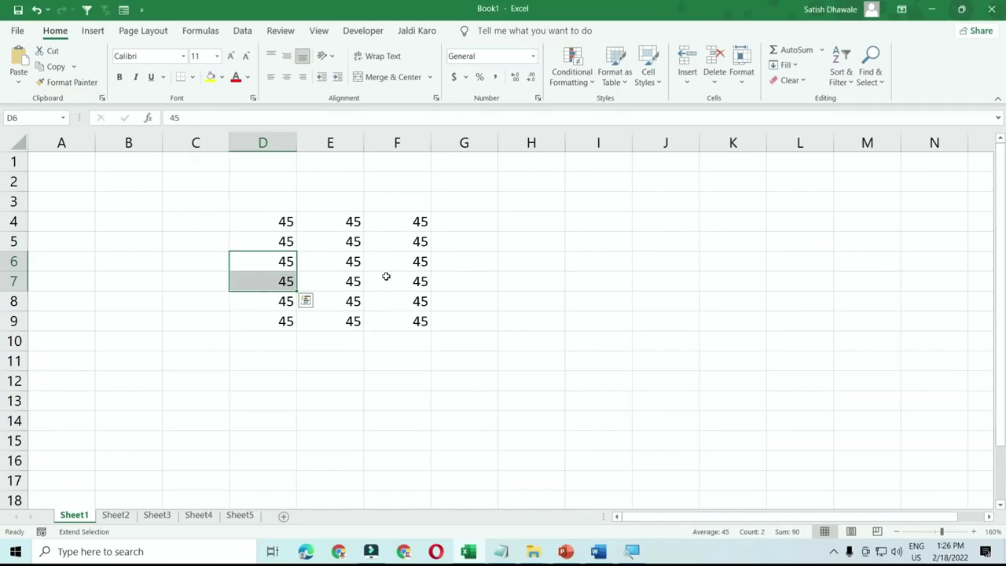
pyautogui.press('Right')
pyautogui.press('Down')
pyautogui.press('Right')
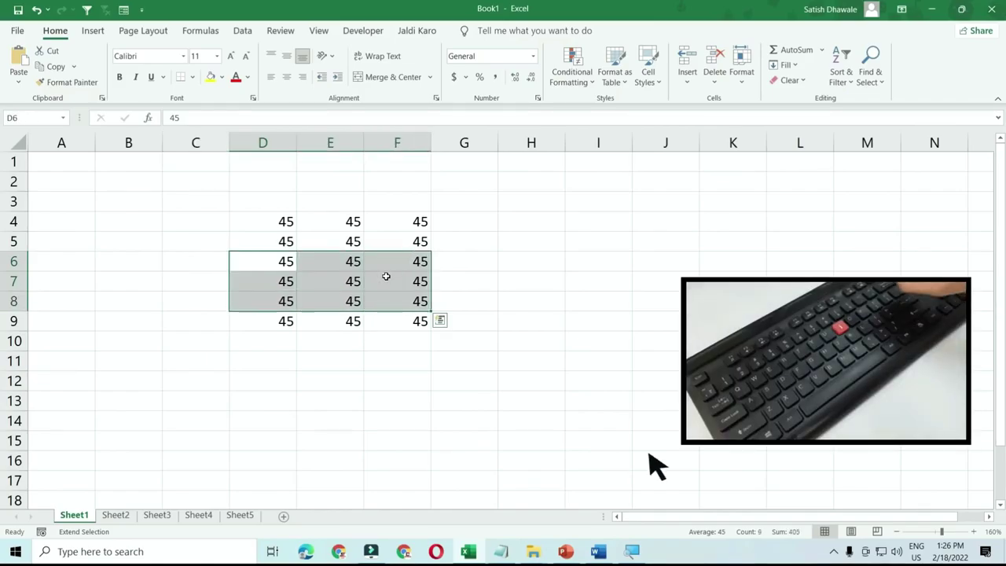
# - Turn Extend Selection off with F8 and move the active cell around the block to E5
pyautogui.press('F8')
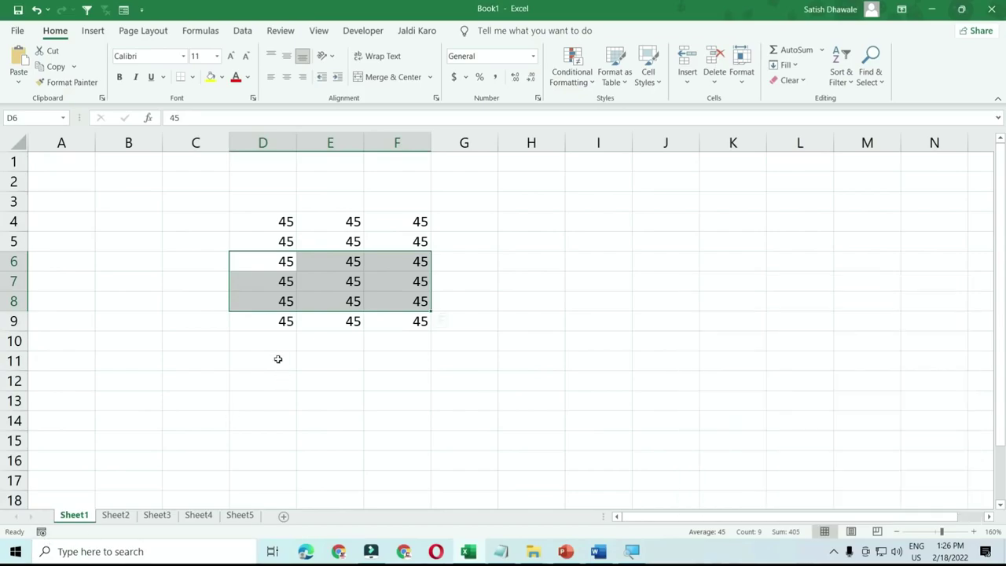
pyautogui.hotkey('shift', 'Left')
pyautogui.press('Up')
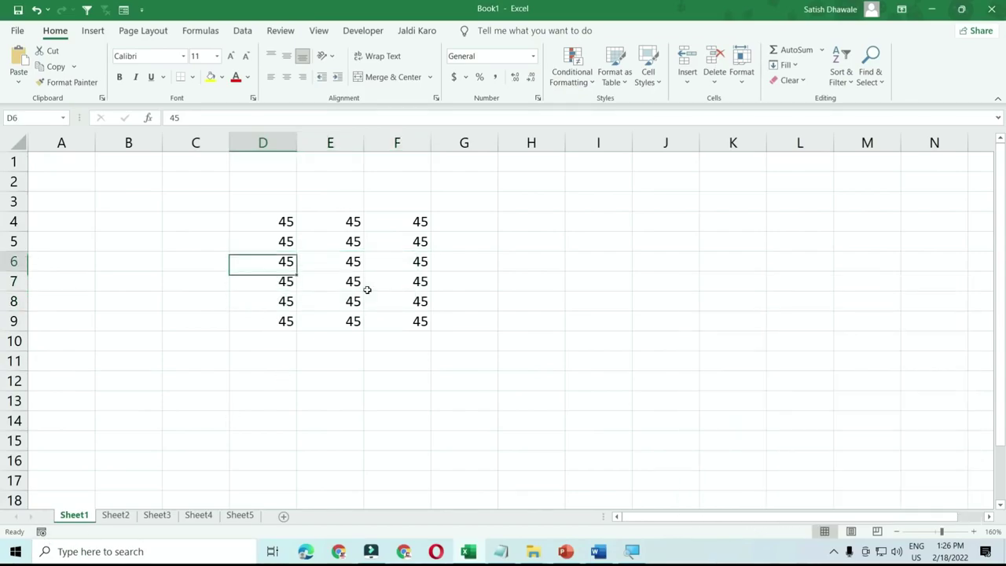
pyautogui.press('Up')
pyautogui.press('Up')
pyautogui.press('Down')
pyautogui.press('Down')
pyautogui.press('Down')
pyautogui.press('Right')
pyautogui.press('Right')
pyautogui.press('Up')
pyautogui.press('Up')
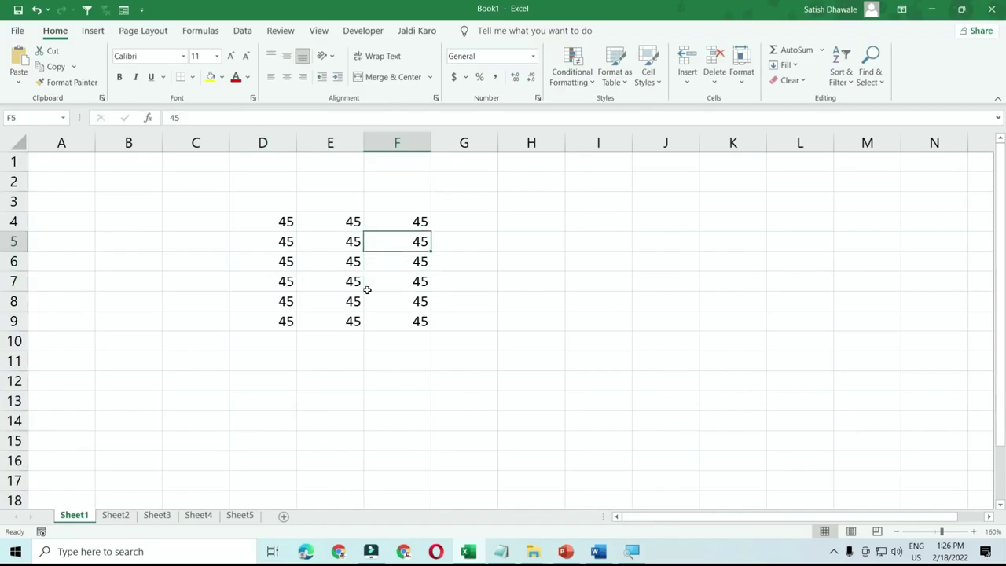
pyautogui.press('Left')
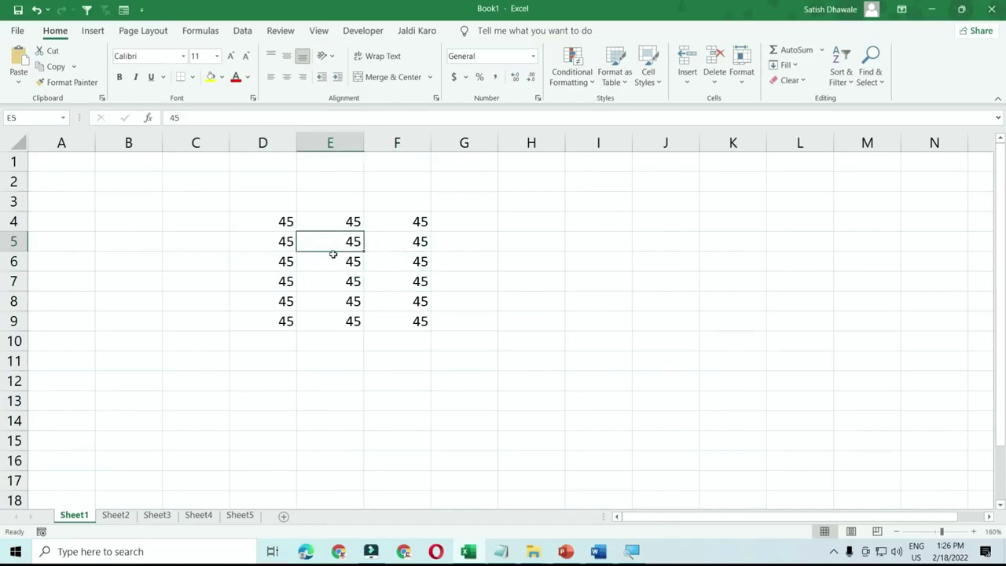
# - Turn Extend Selection back on, extend from E5 down to E8, then collapse the selection
pyautogui.press('F8')
pyautogui.press('Down')
pyautogui.press('Down')
pyautogui.press('Down')
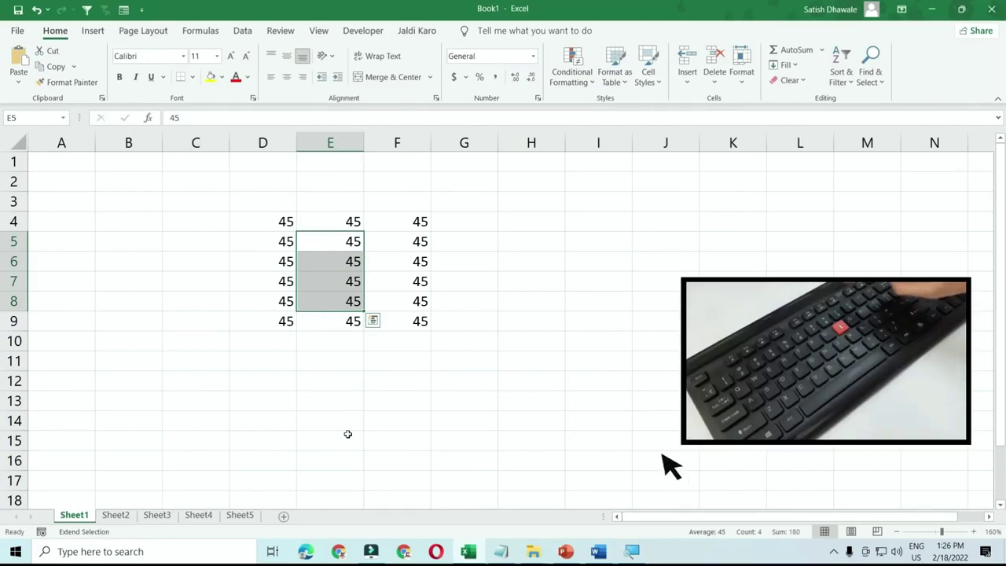
pyautogui.press('Down')
pyautogui.press('Down')
pyautogui.press('Down')
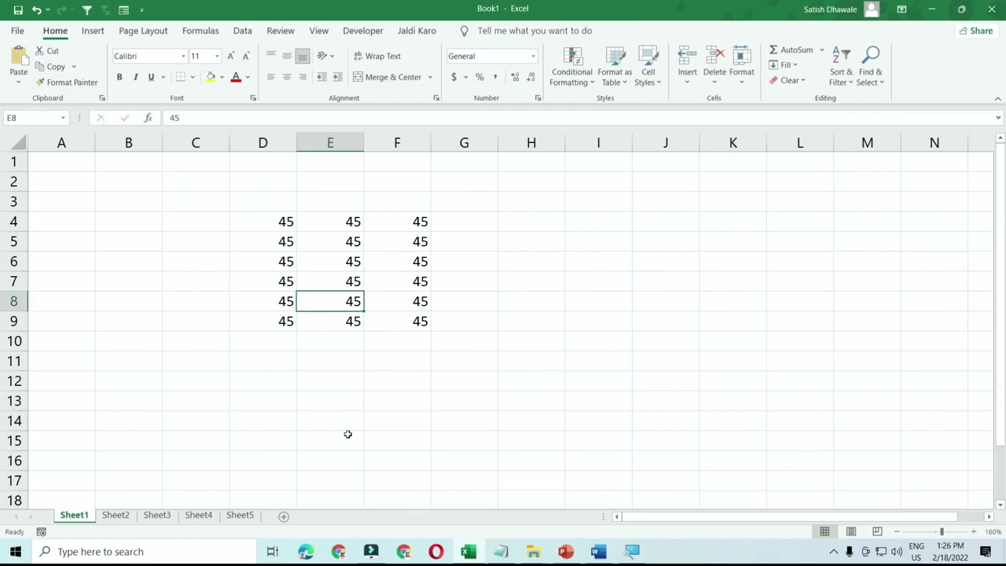
pyautogui.hotkey('alt', 'F8')
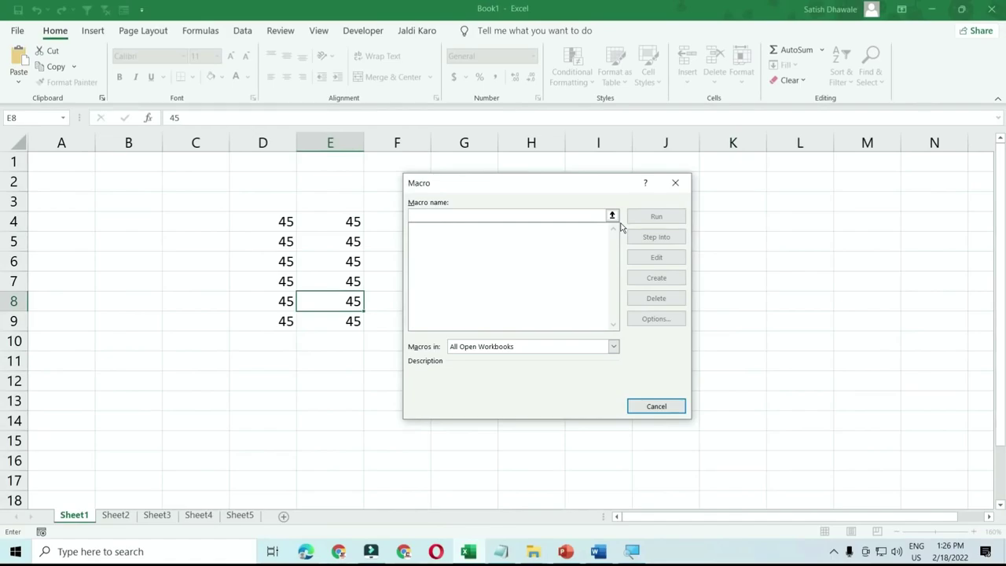
pyautogui.click(674, 183)
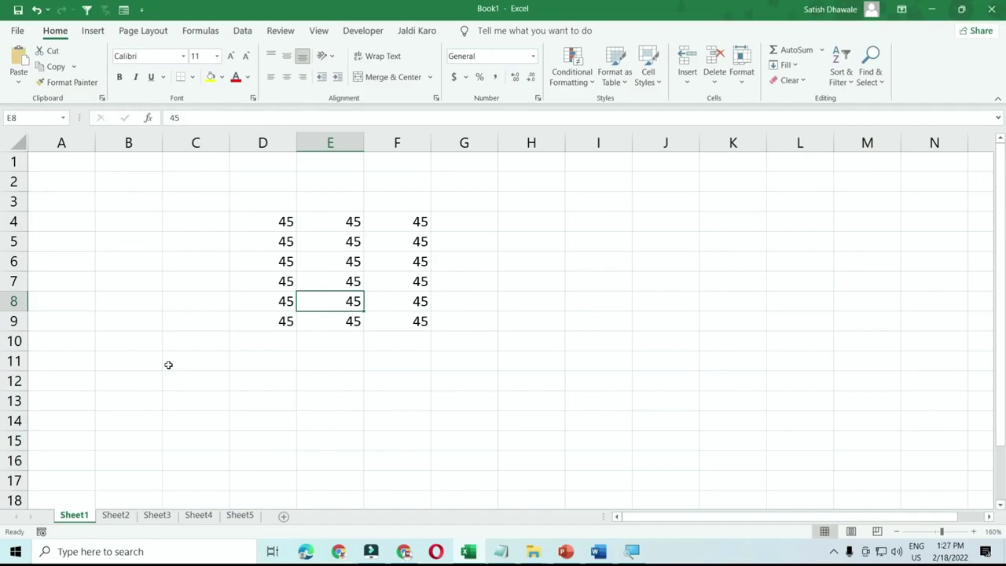
pyautogui.hotkey('alt', 'Tab')
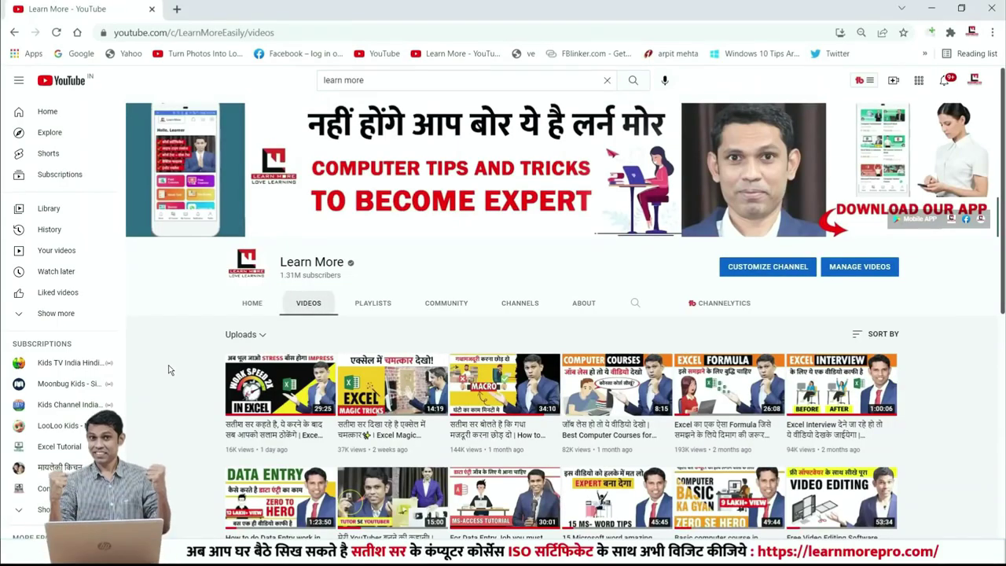
pyautogui.scroll(-2, 389, 316)
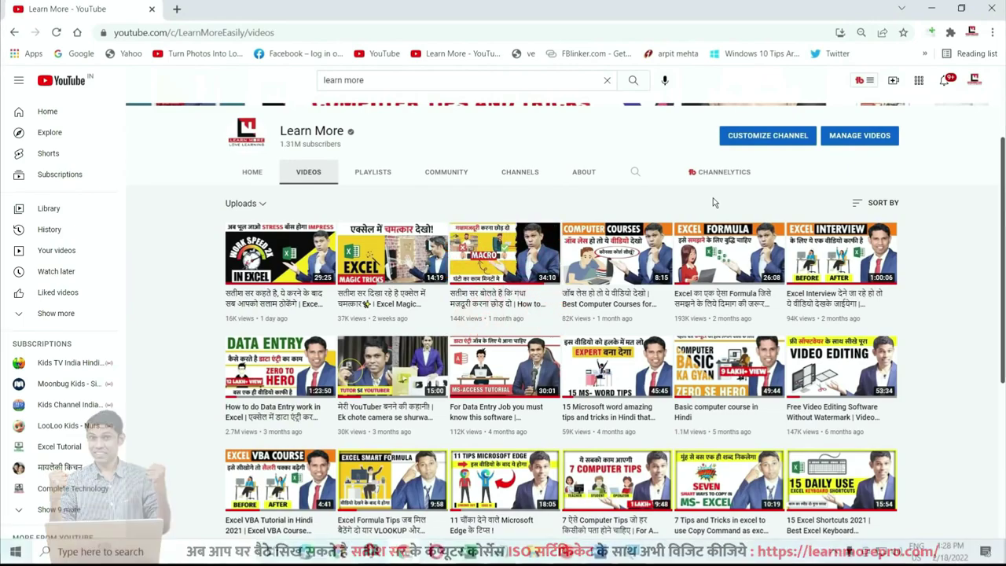
pyautogui.hotkey('alt', 'Tab')
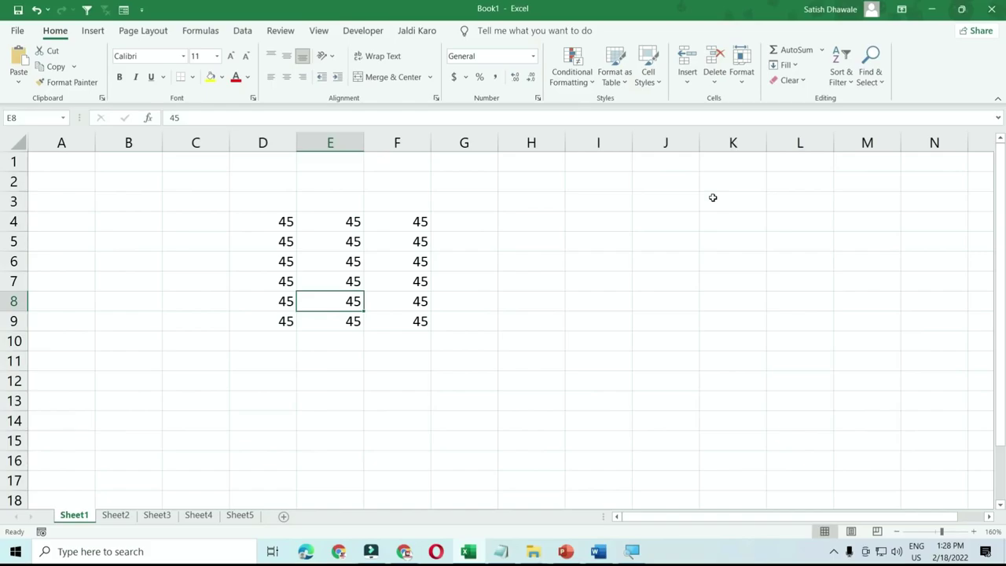
pyautogui.press('Up')
pyautogui.press('Right')
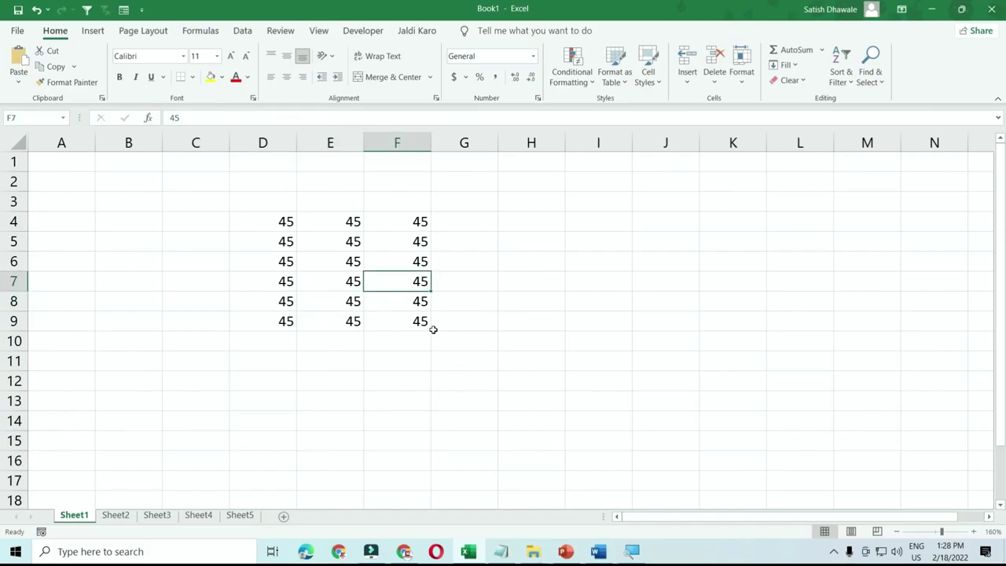
pyautogui.click(416, 343)
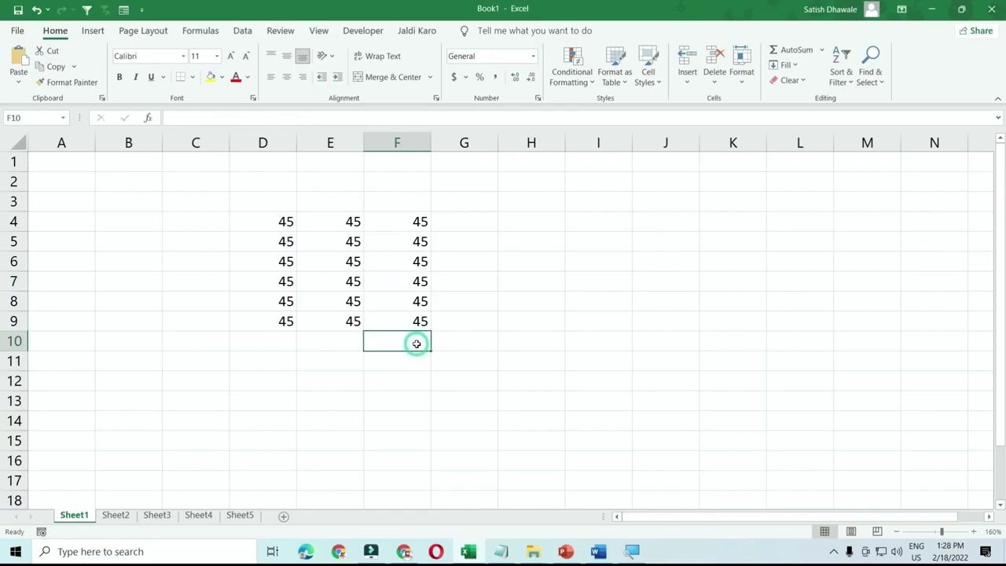
pyautogui.write('=sum')
pyautogui.press('Tab')
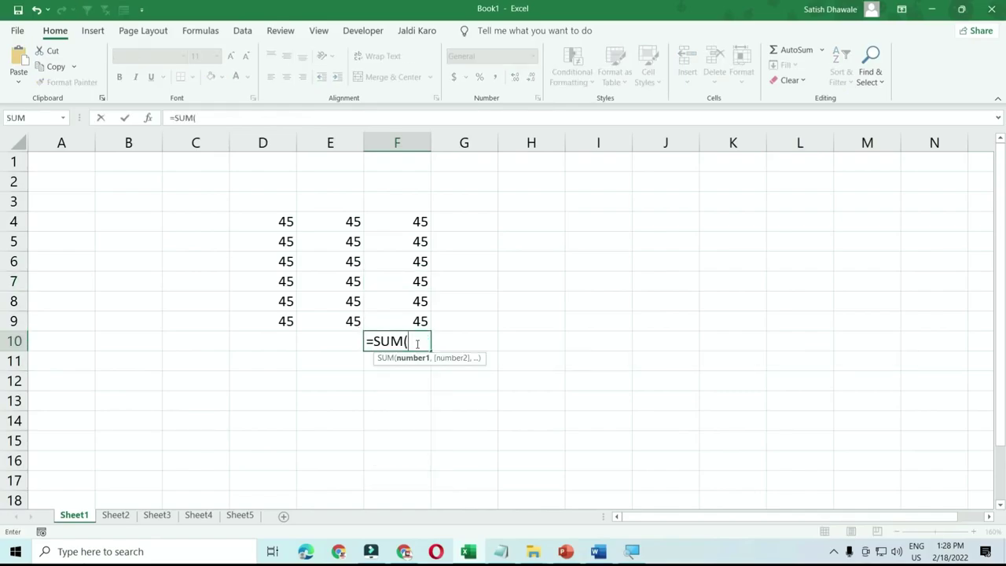
pyautogui.moveTo(403, 225); pyautogui.dragTo(419, 317)
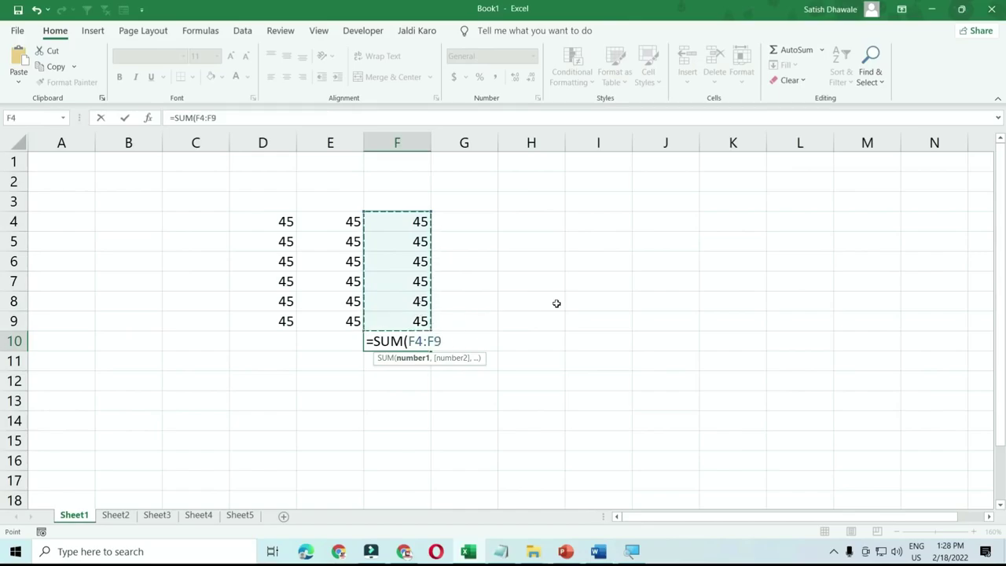
pyautogui.write(')')
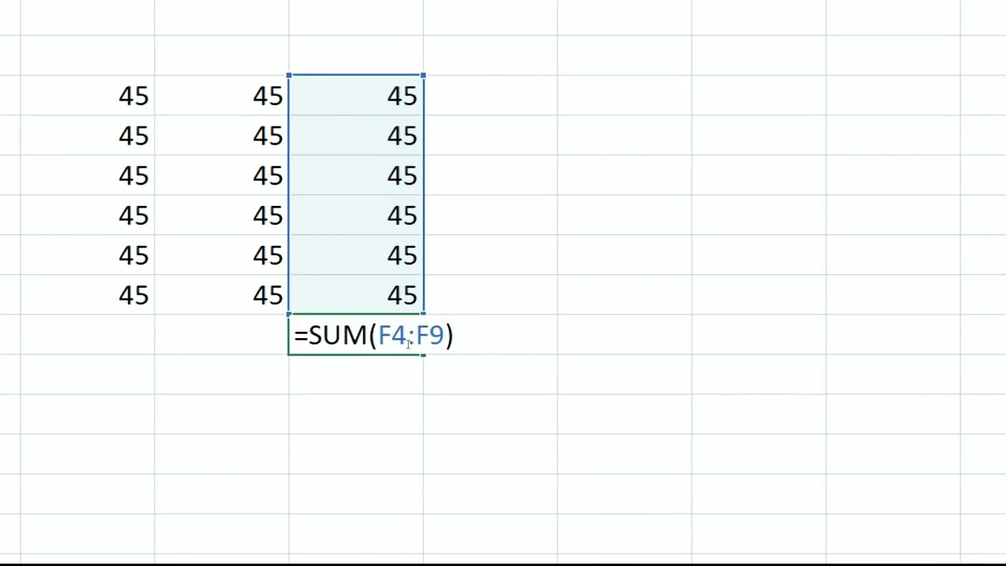
pyautogui.moveTo(379, 336); pyautogui.dragTo(444, 338)
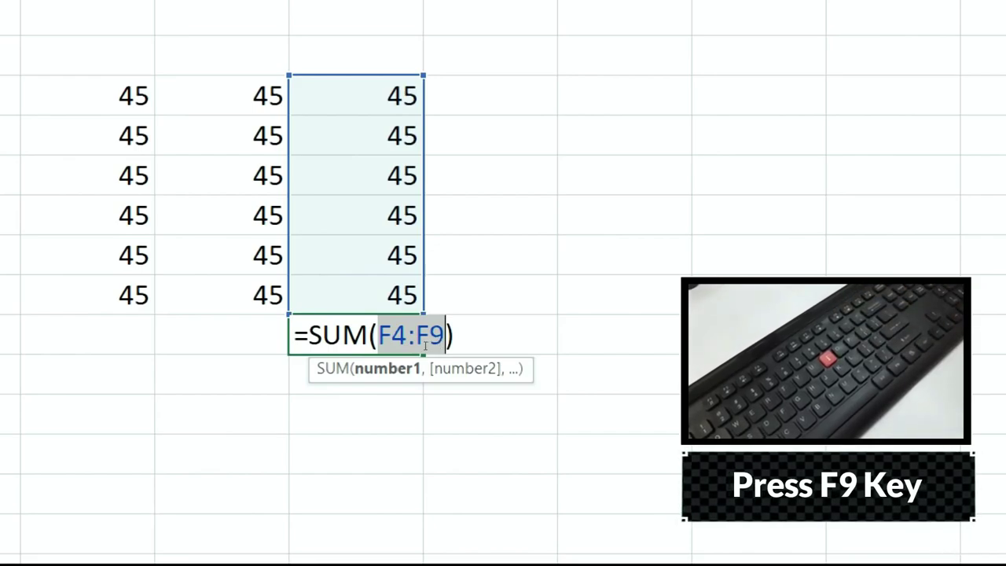
pyautogui.press('F9')
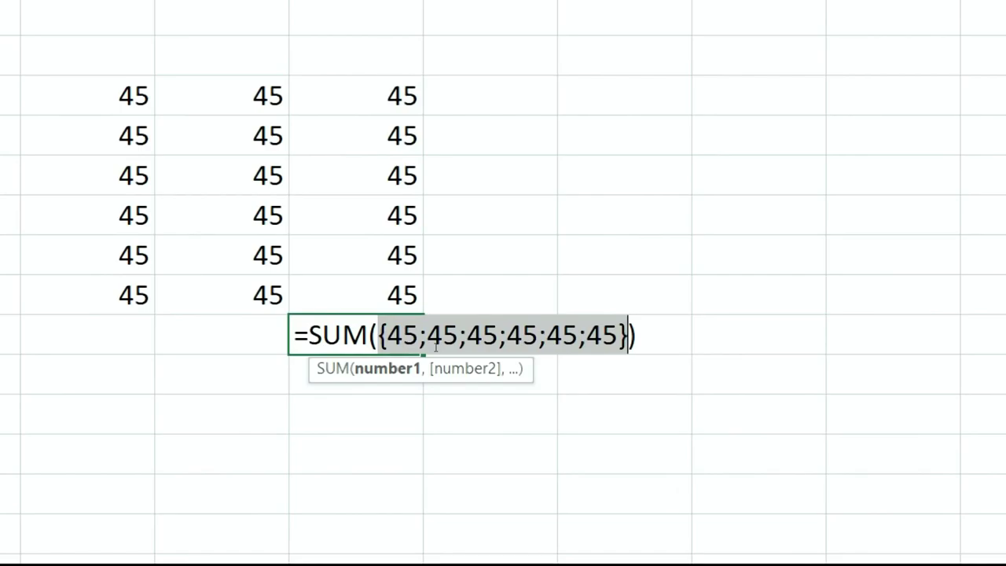
pyautogui.hotkey('ctrl', 'z')
# - Enter 56, 32, 98, 54 and 88 into cells F5 through F9
pyautogui.press('Escape')
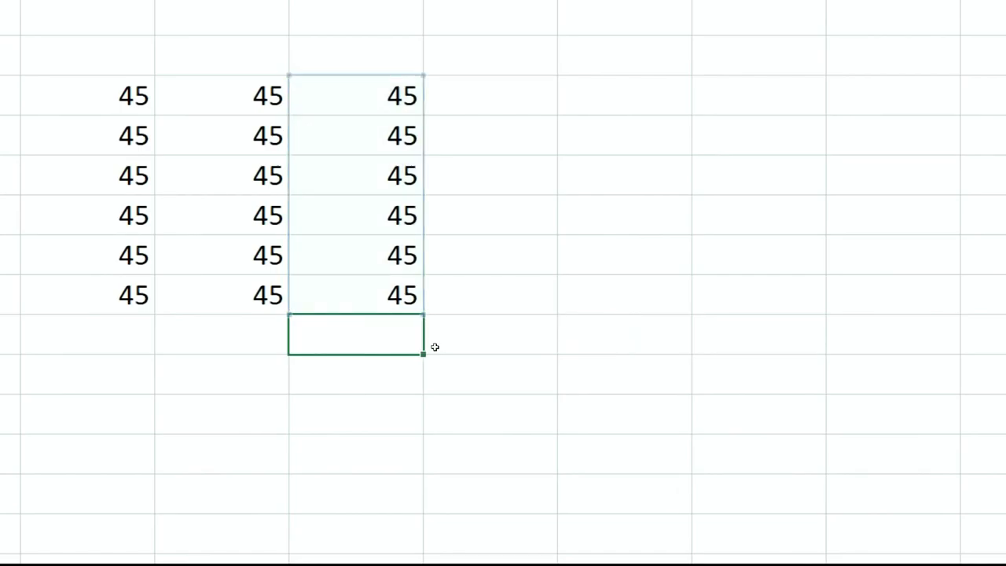
pyautogui.press('Up')
pyautogui.press('Up')
pyautogui.press('Up')
pyautogui.write('56')
pyautogui.press('Return')
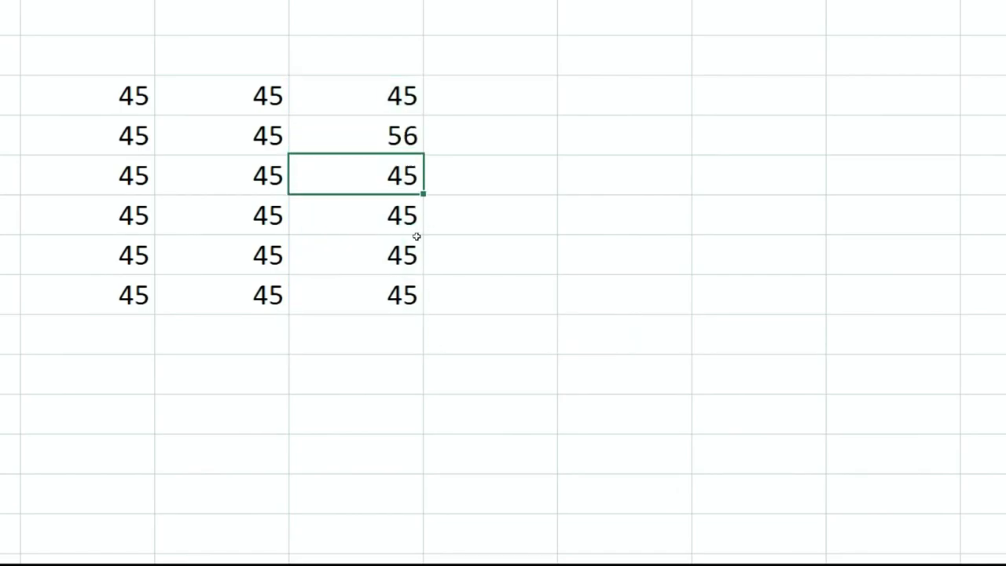
pyautogui.write('32')
pyautogui.press('Return')
pyautogui.write('98')
pyautogui.press('Return')
pyautogui.write('54')
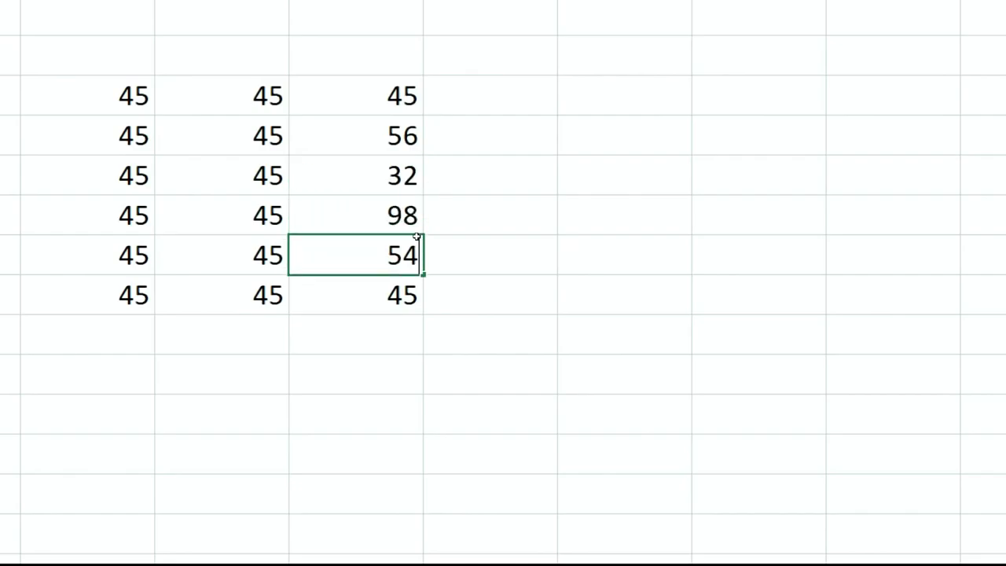
pyautogui.press('Return')
pyautogui.write('88')
pyautogui.press('Return')
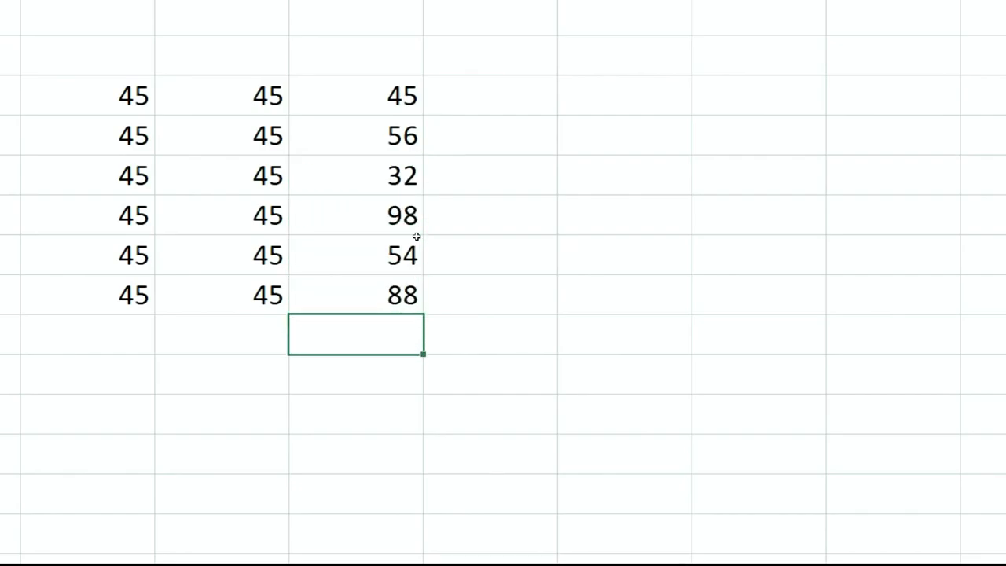
# - Start =SUM(F4:F9 in F10, evaluate the reference with F9 and undo, then cancel the formula
pyautogui.write('=sum')
pyautogui.press('Tab')
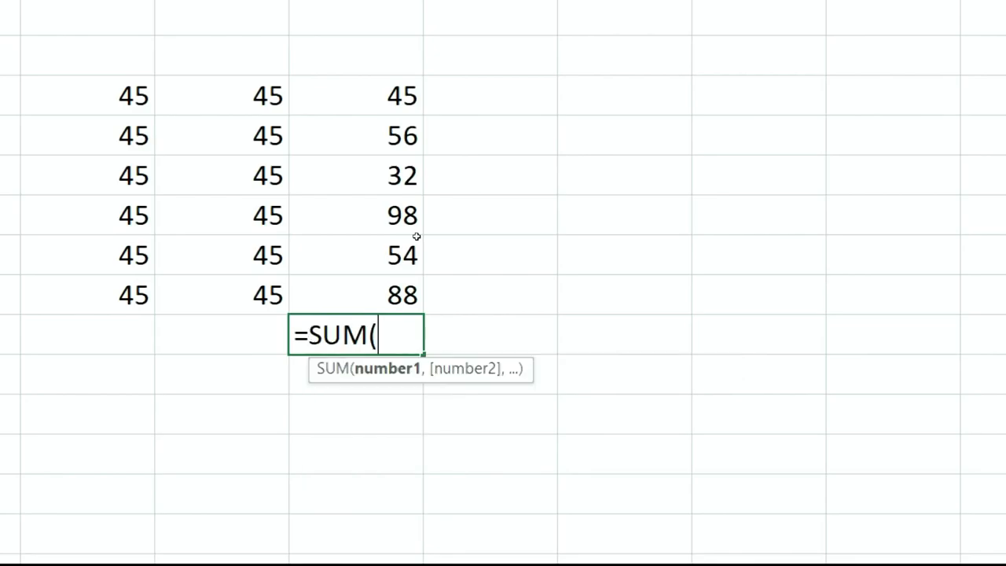
pyautogui.moveTo(411, 118); pyautogui.dragTo(414, 326)
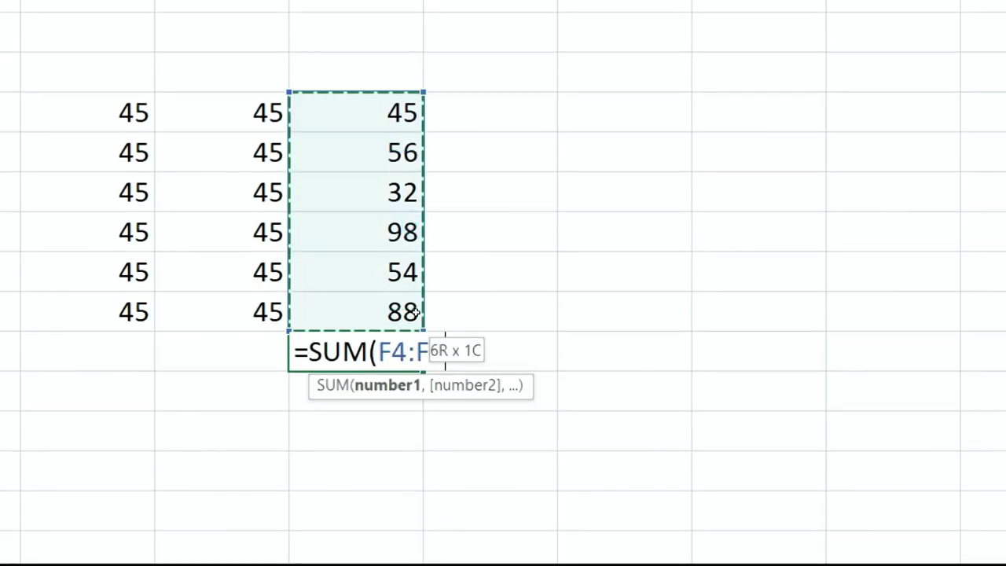
pyautogui.doubleClick(442, 346)
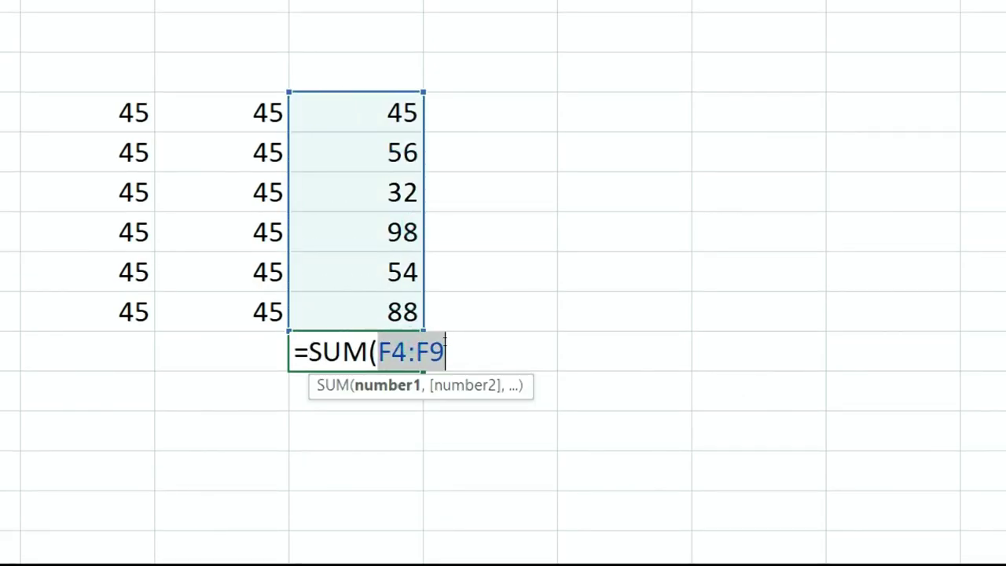
pyautogui.press('F9')
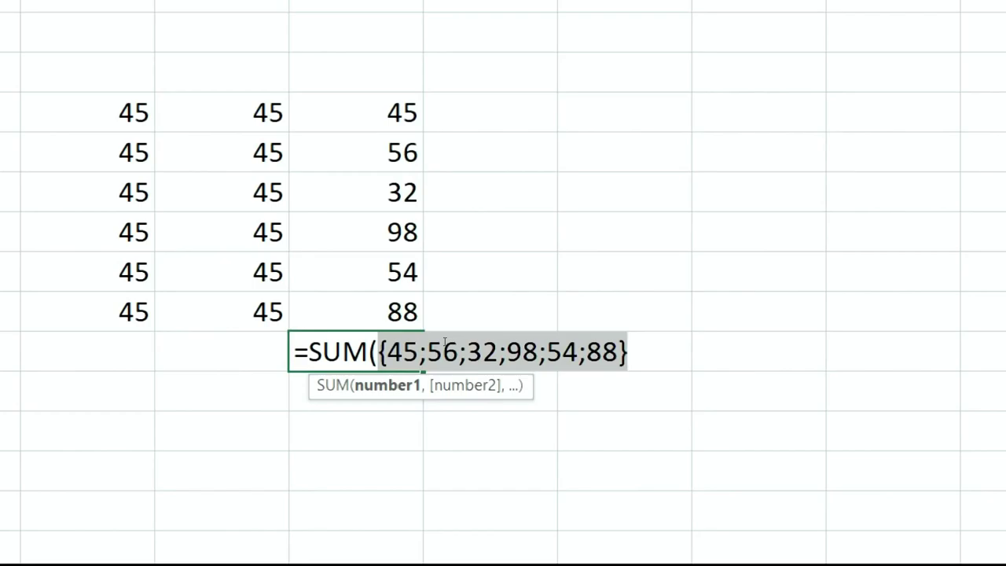
pyautogui.hotkey('ctrl', 'z')
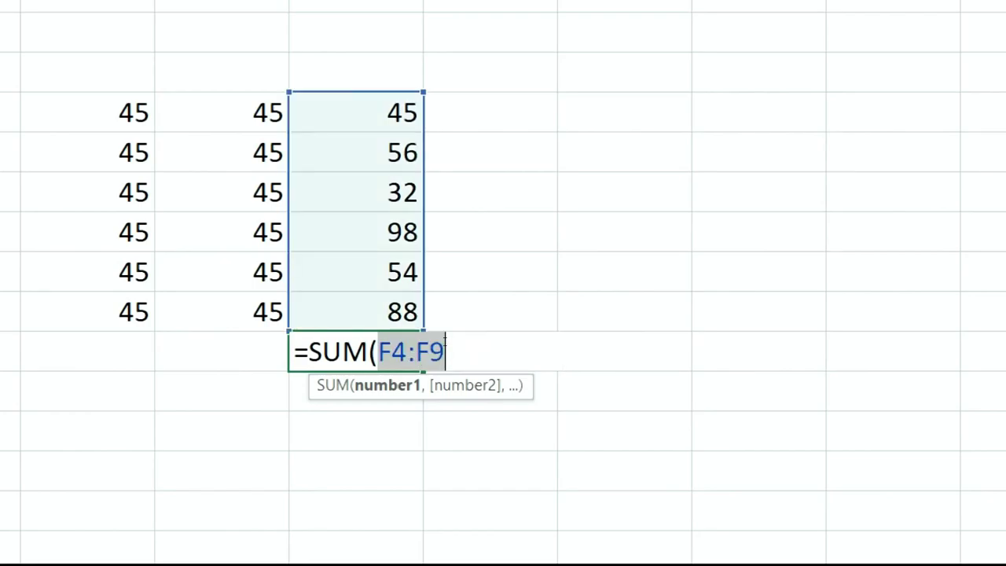
pyautogui.press('F9')
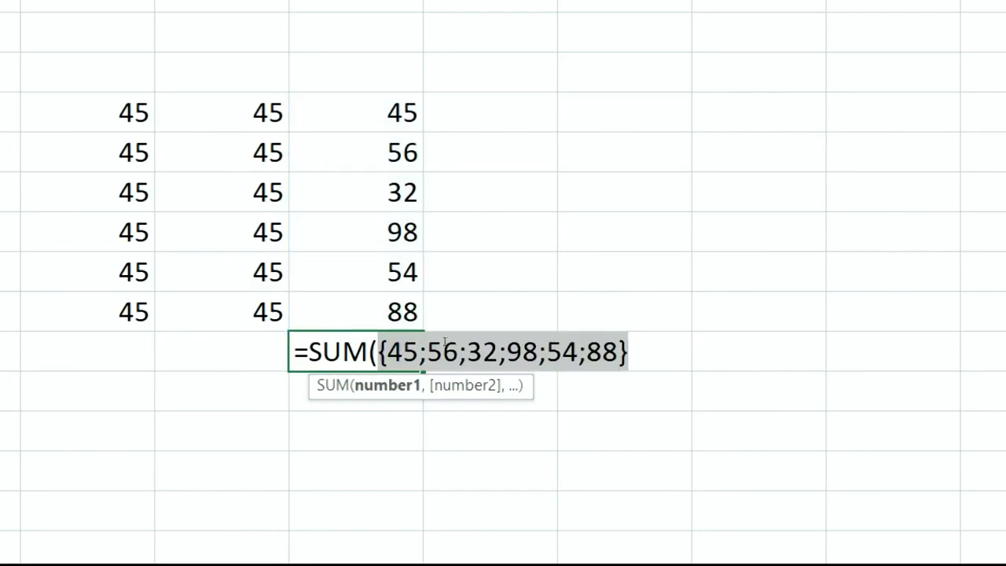
pyautogui.hotkey('ctrl', 'z')
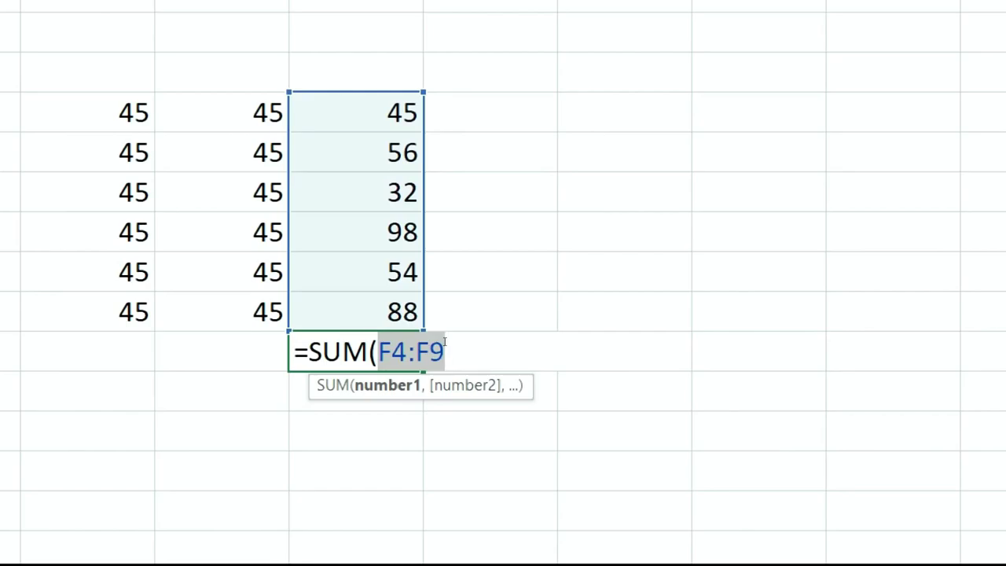
pyautogui.press('Escape')
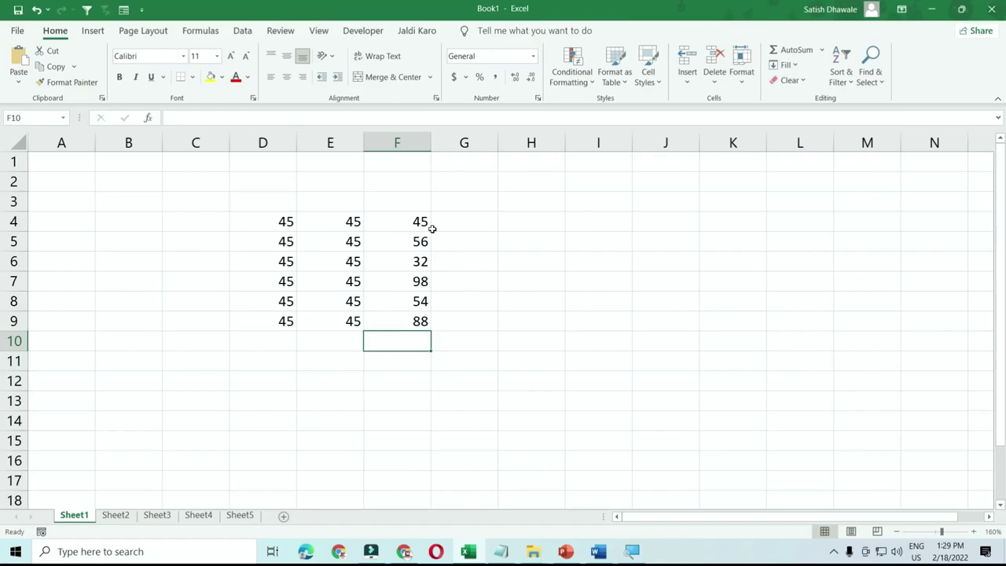
# - Set workbook calculation to Manual and enter =SUM(D4:F9) in F10
pyautogui.click(218, 38)
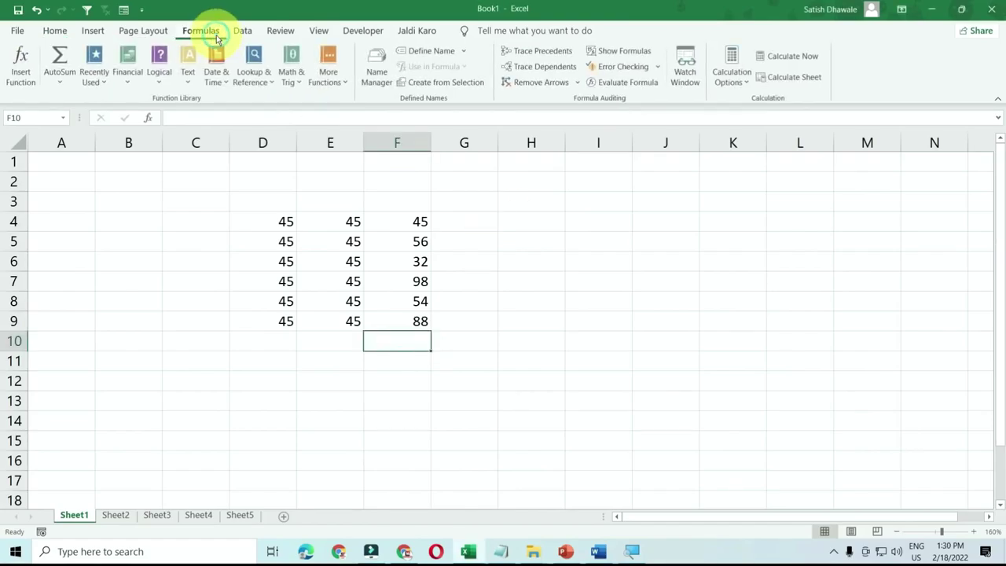
pyautogui.click(738, 83)
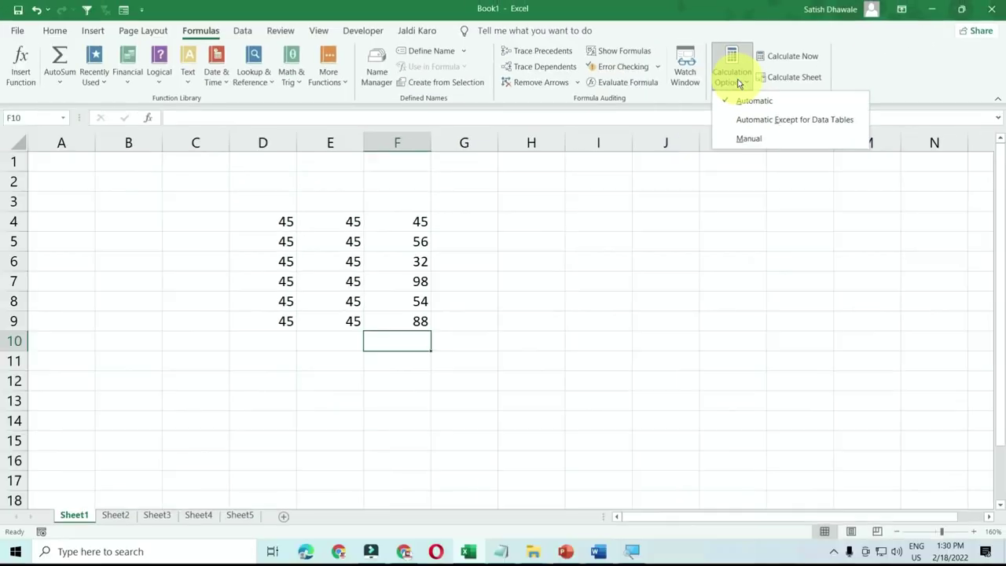
pyautogui.click(739, 140)
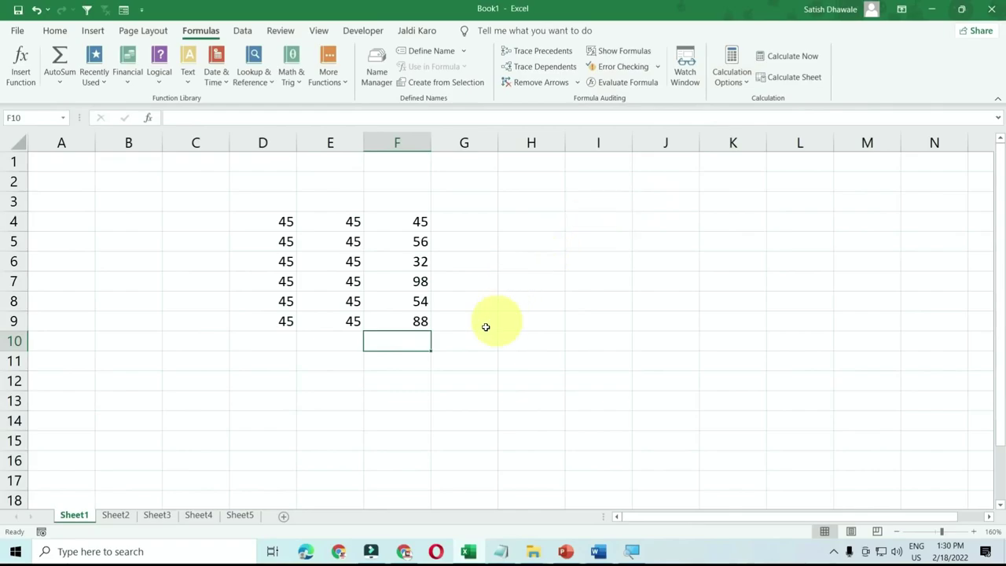
pyautogui.click(404, 346)
pyautogui.write('=')
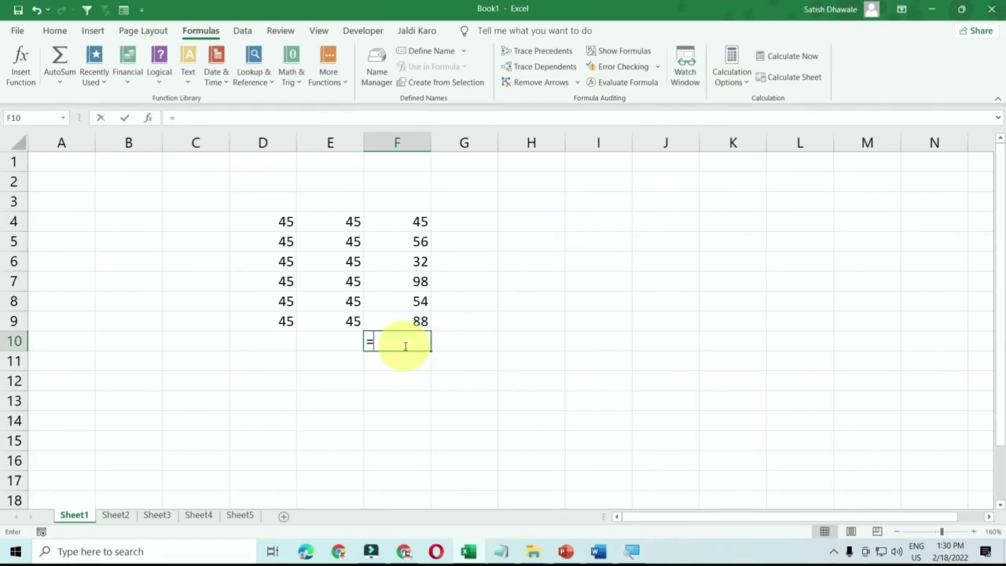
pyautogui.write('SUM(')
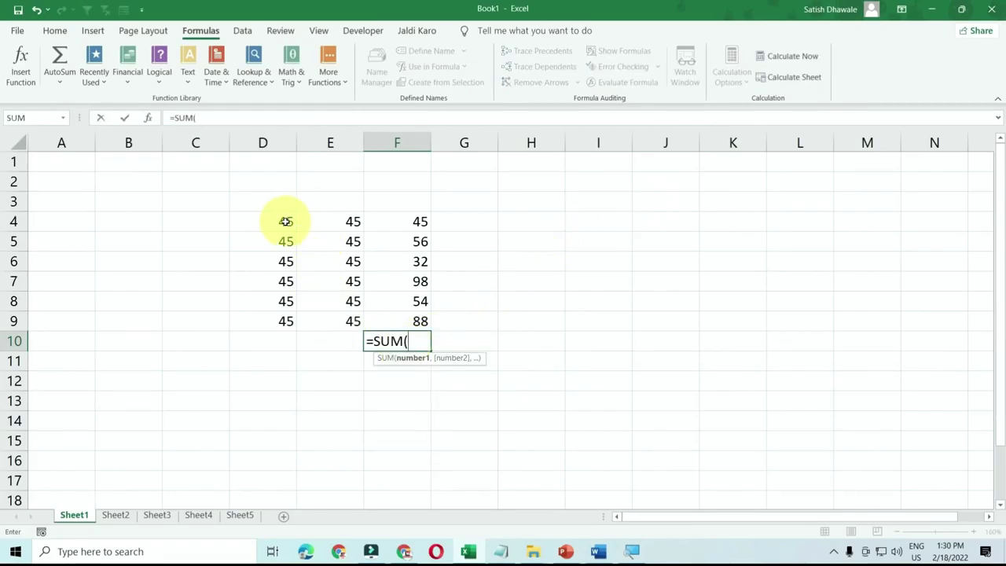
pyautogui.moveTo(283, 221); pyautogui.dragTo(393, 316)
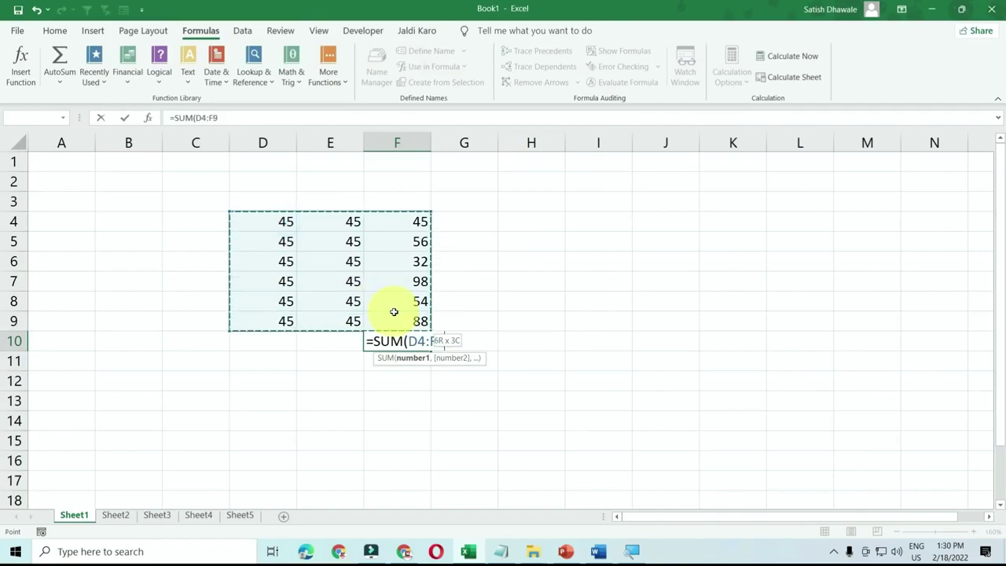
pyautogui.press('Return')
# - Change F7 to 9999 and press F9 to recalculate the total to 10814
pyautogui.click(408, 339)
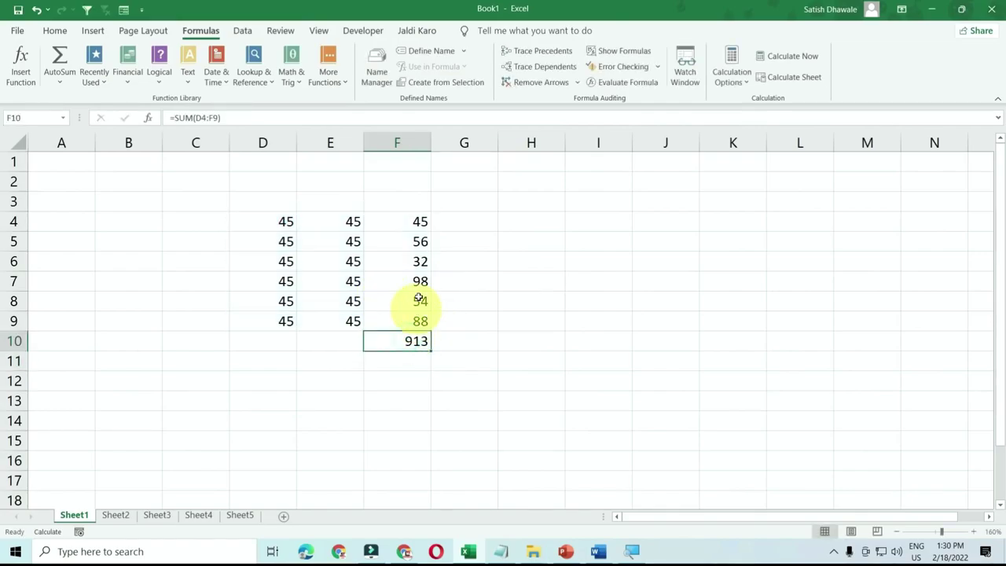
pyautogui.click(401, 281)
pyautogui.write('9')
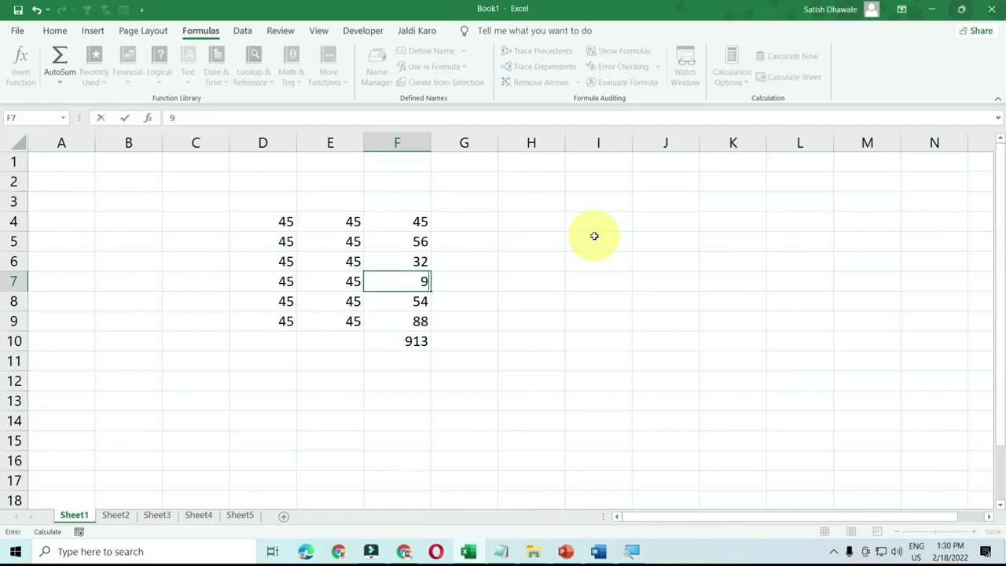
pyautogui.write('999')
pyautogui.press('Return')
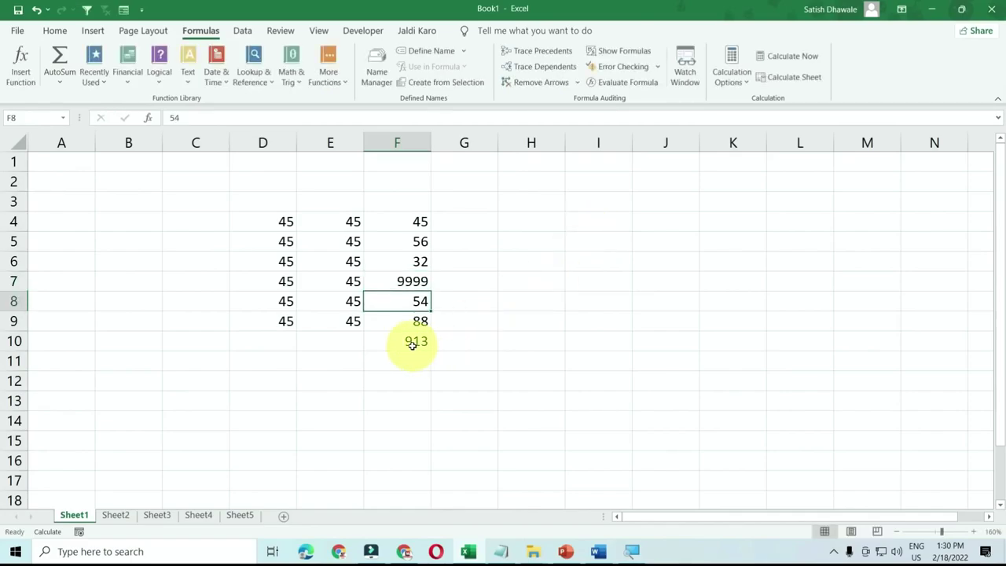
pyautogui.click(412, 341)
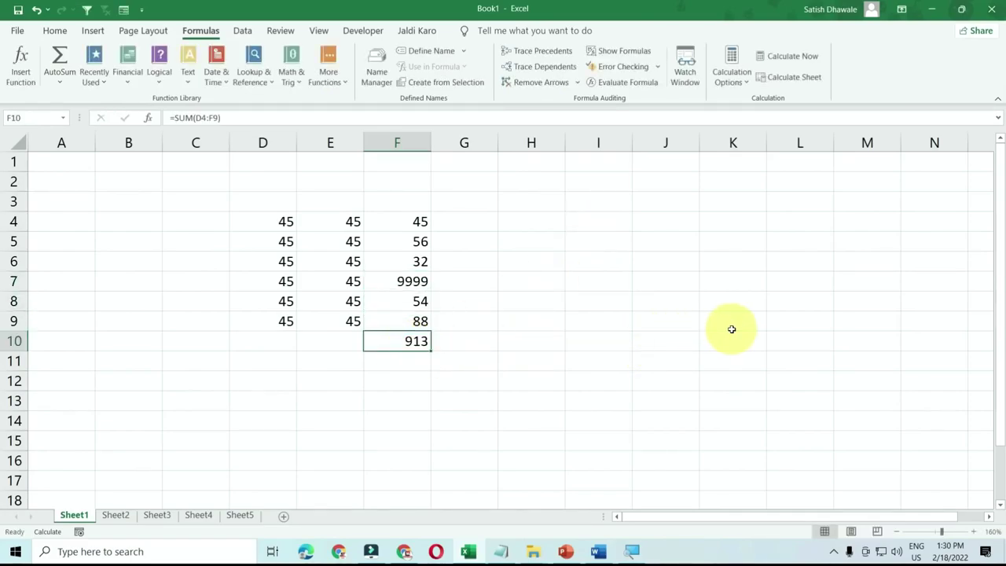
pyautogui.press('F9')
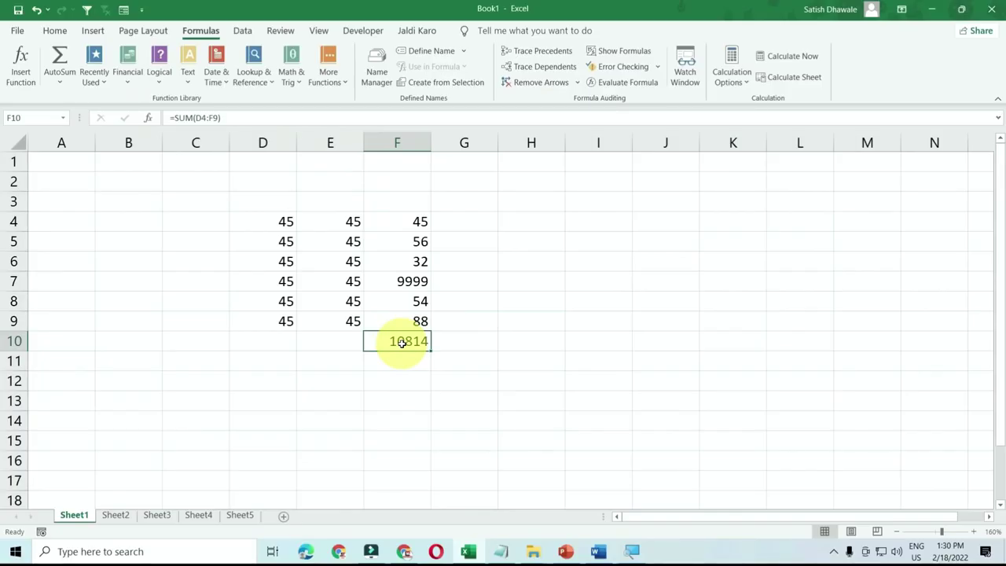
pyautogui.click(731, 79)
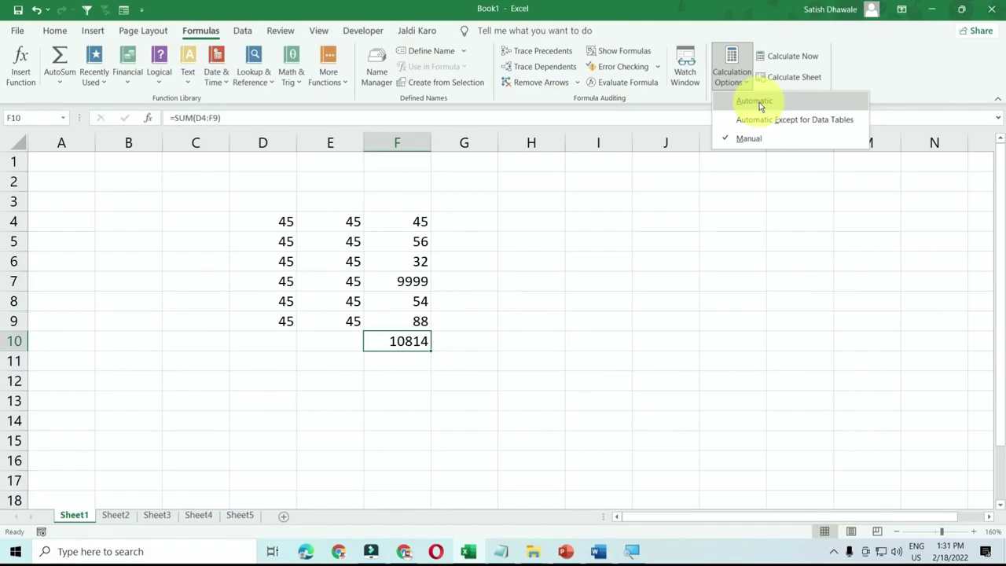
# - Set the workbook's calculation option to Automatic and confirm the choice
pyautogui.click(761, 106)
pyautogui.click(751, 82)
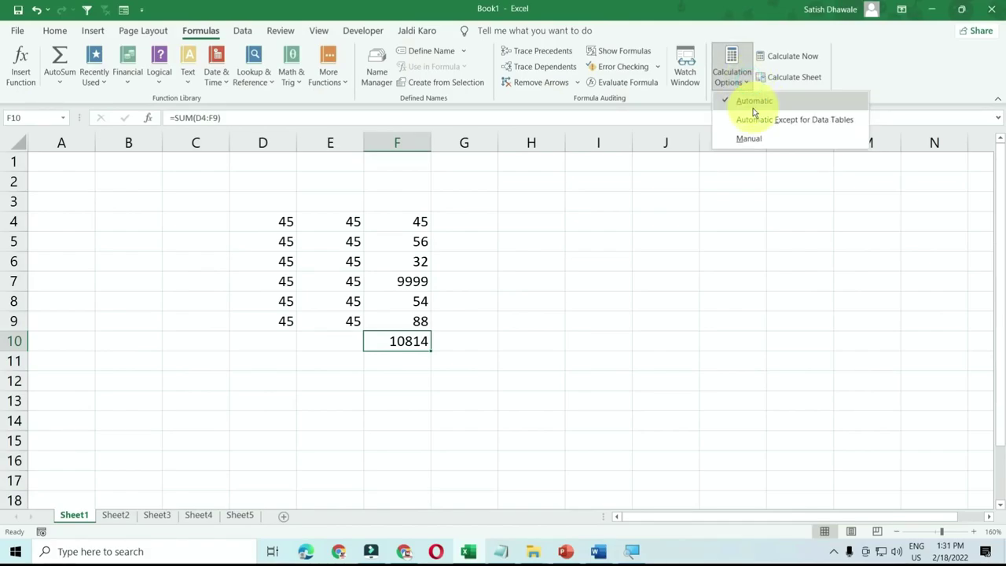
pyautogui.click(563, 256)
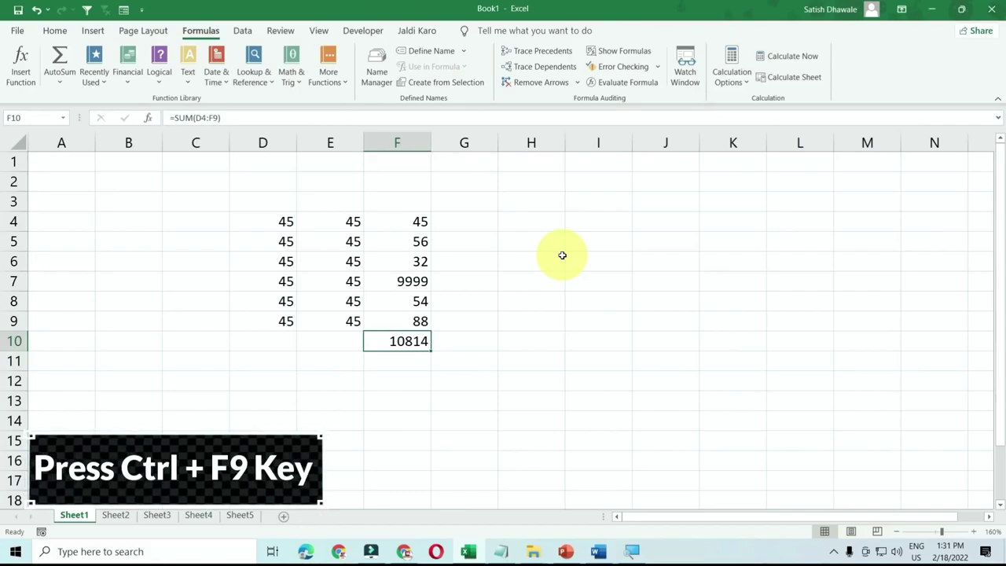
# - Minimize the workbook with Ctrl+F9, restore it from the taskbar, then minimize it again
pyautogui.hotkey('ctrl', 'F9')
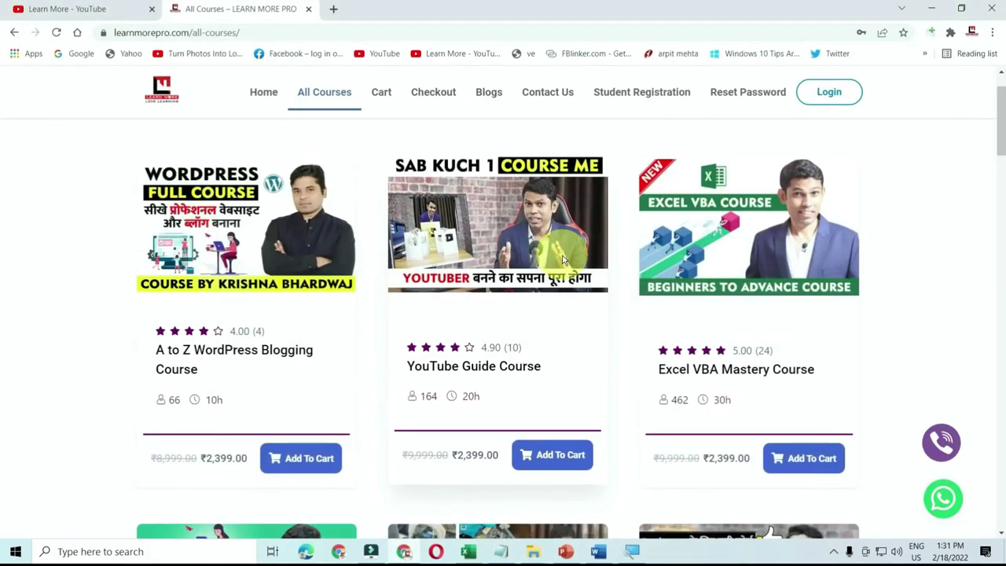
pyautogui.click(469, 552)
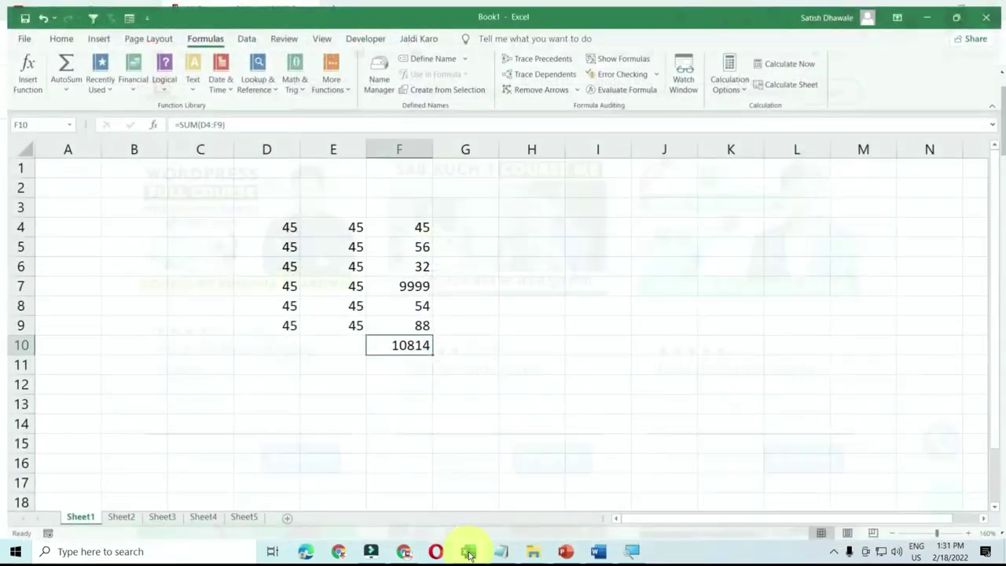
pyautogui.hotkey('ctrl', 'F9')
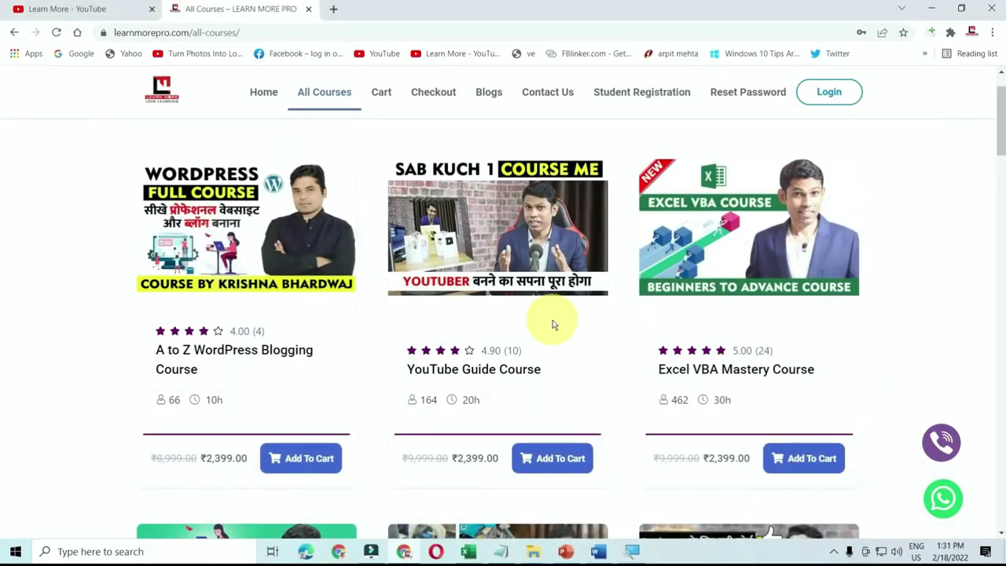
# - Restore Book1, select the total cell F10 (=SUM(D4:F9)), and open its shortcut menu
pyautogui.click(470, 552)
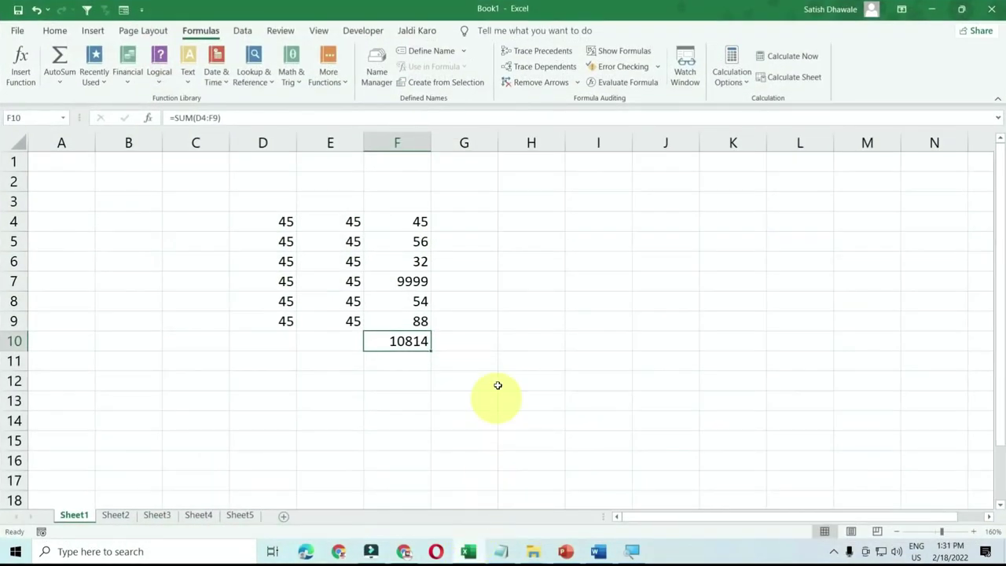
pyautogui.click(497, 327)
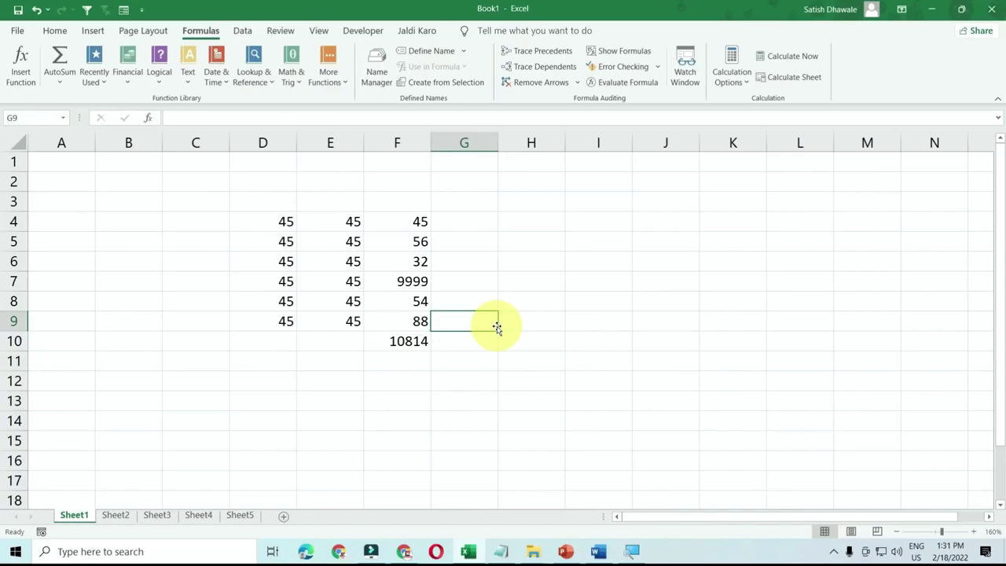
pyautogui.click(412, 342)
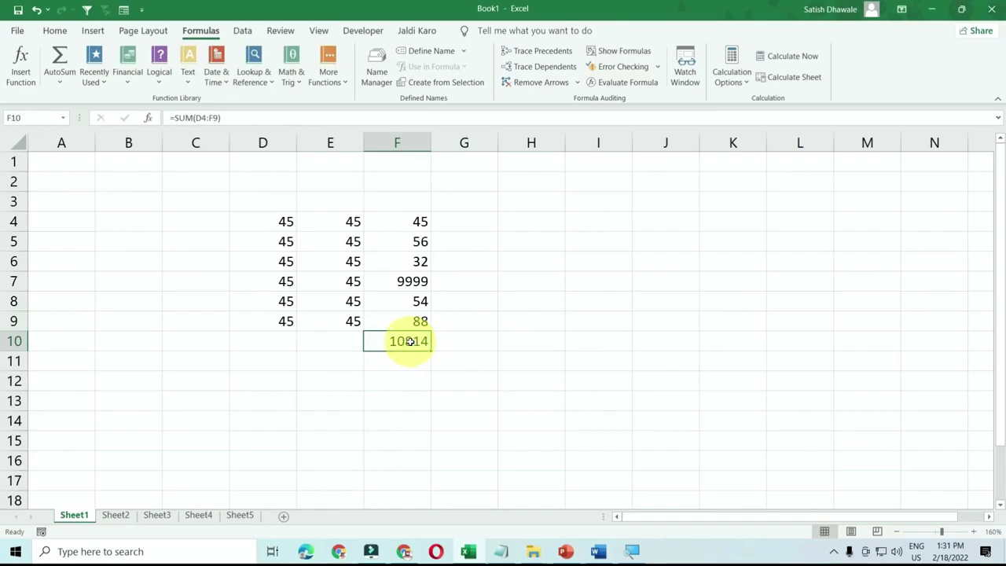
pyautogui.rightClick(410, 345)
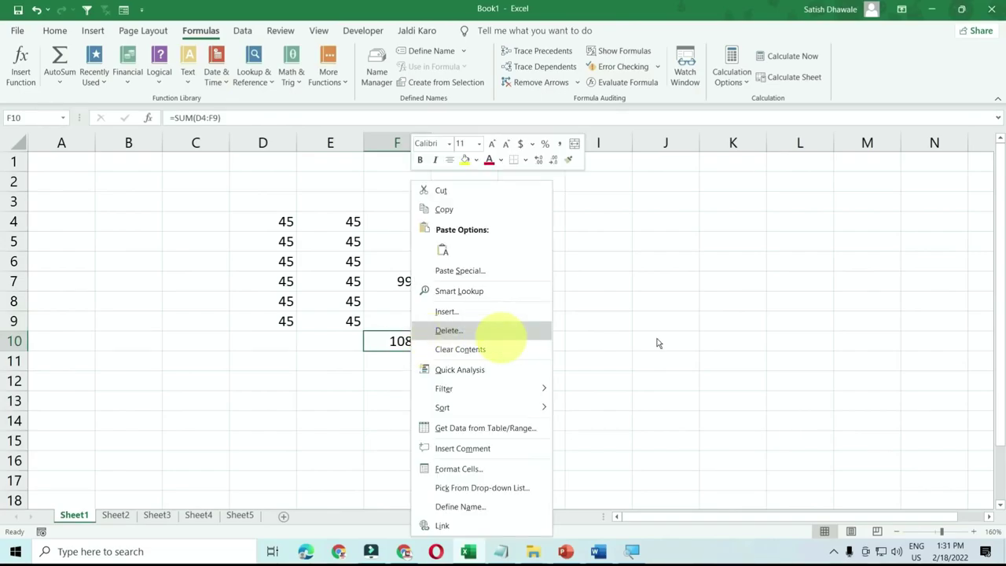
# - Reopen F10's shortcut menu with Shift+F10, dismiss it, then minimize Excel to the desktop
pyautogui.click(844, 334)
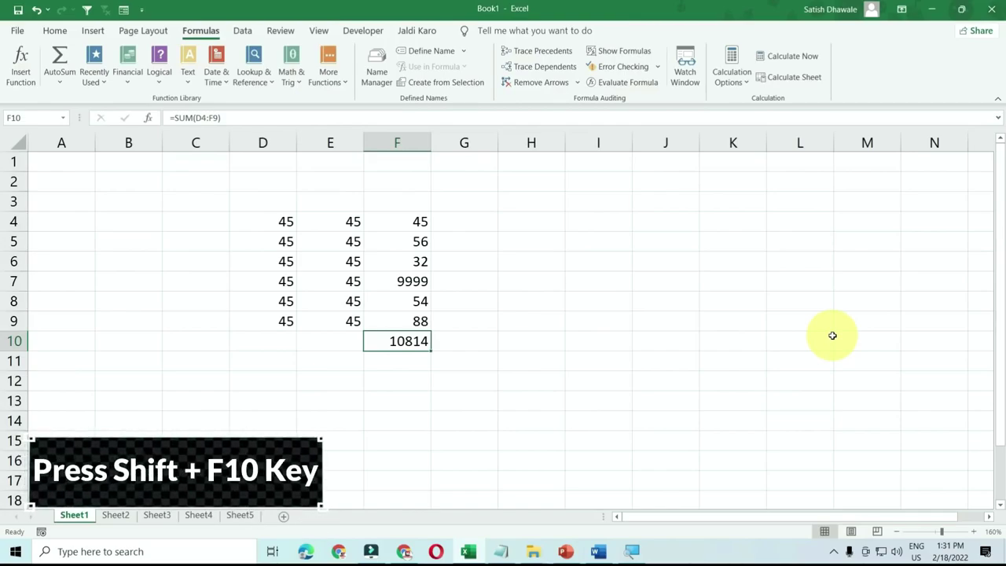
pyautogui.hotkey('shift', 'F10')
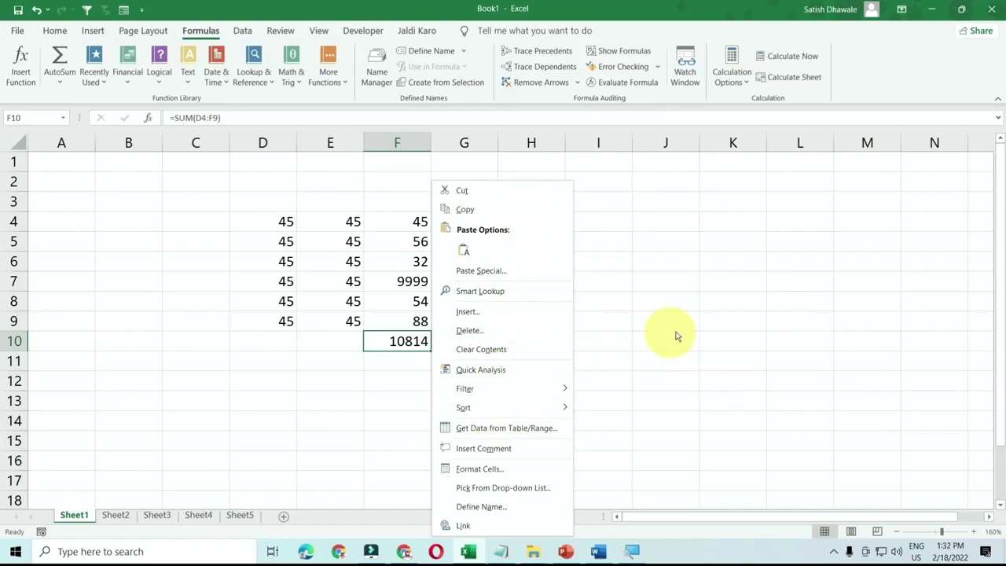
pyautogui.click(675, 333)
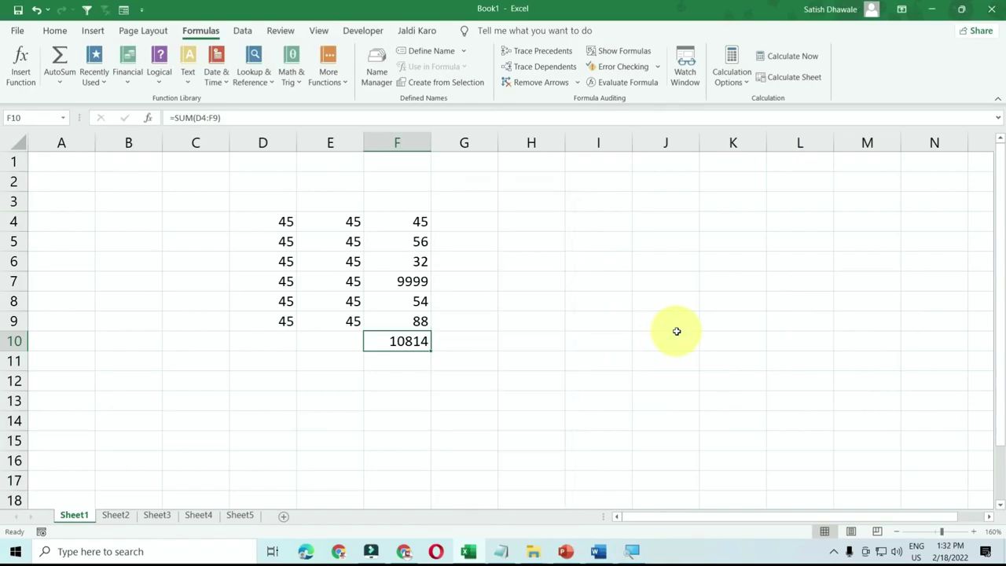
pyautogui.press('super+d')
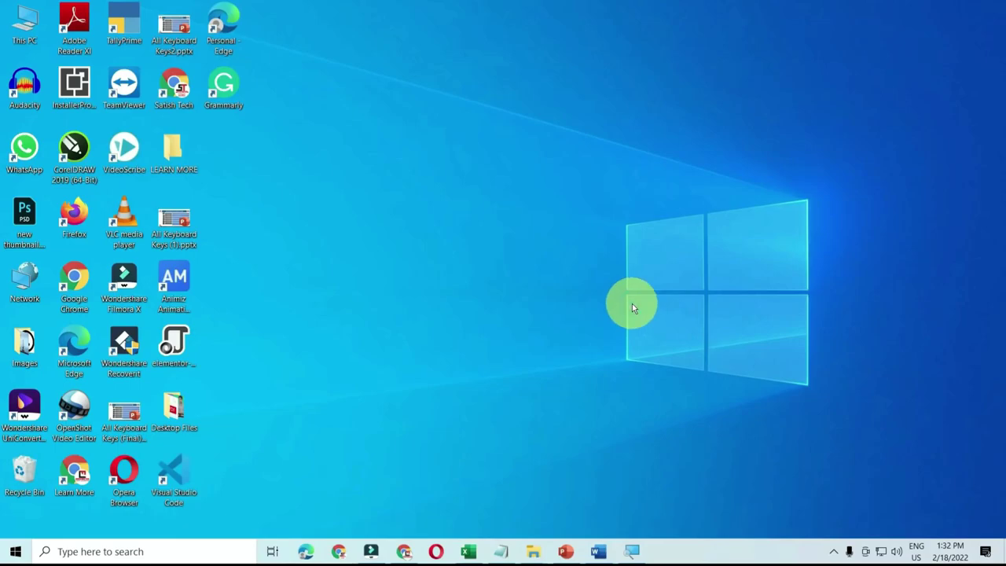
# - Show the desktop and Desktop Files folder shortcut menus, then restore Book1 from the taskbar
pyautogui.hotkey('shift', 'F10')
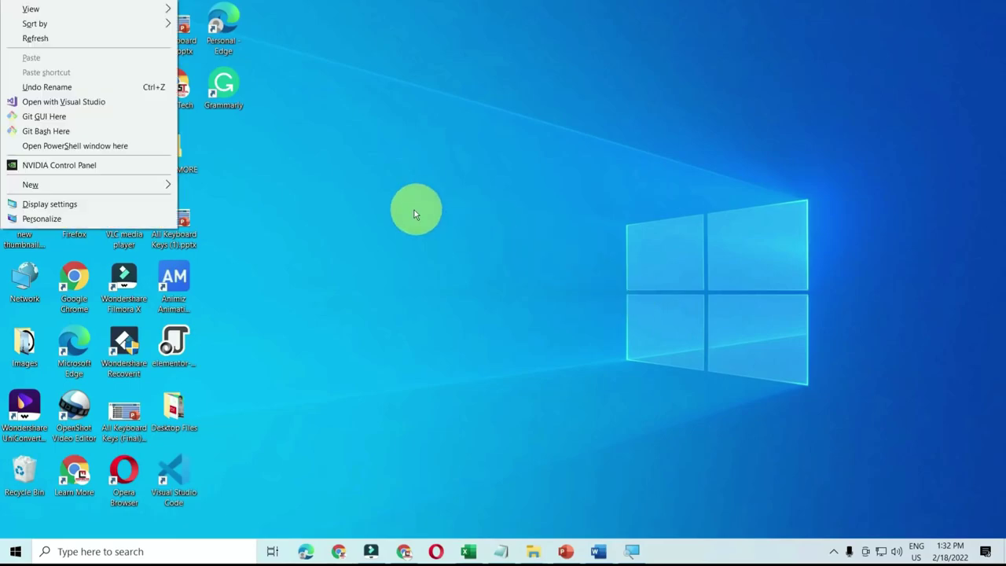
pyautogui.press('Escape')
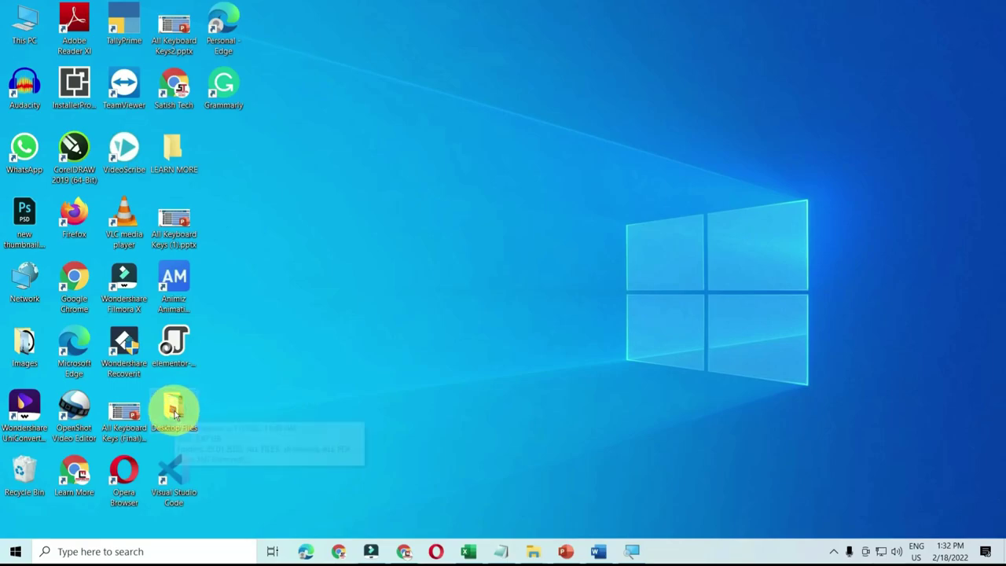
pyautogui.rightClick(175, 411)
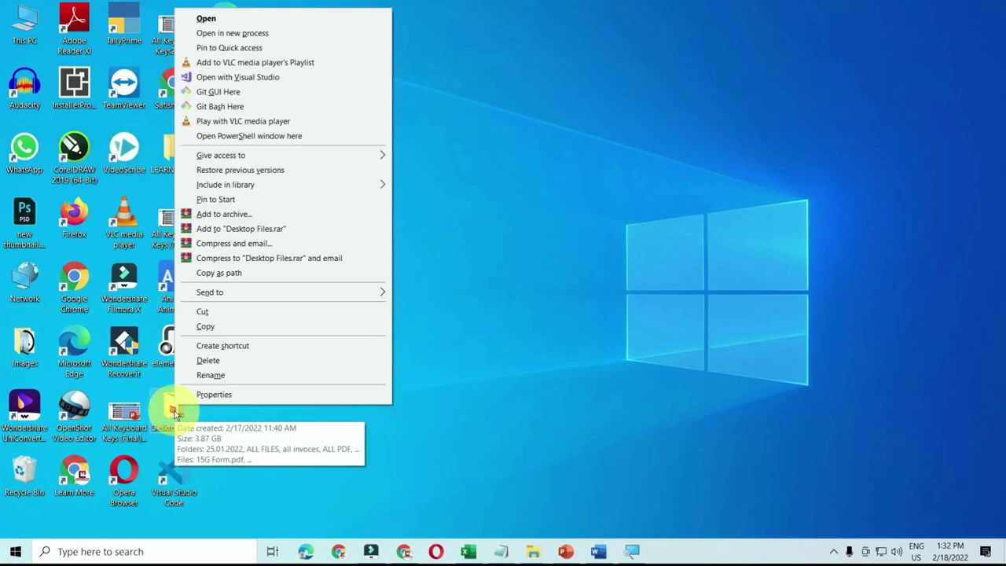
pyautogui.click(542, 187)
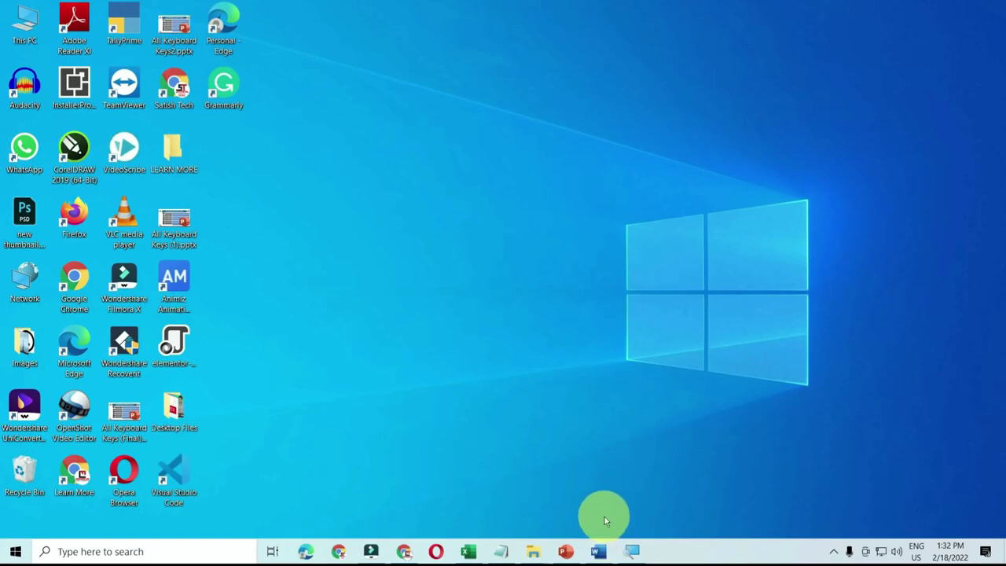
pyautogui.click(472, 550)
pyautogui.click(510, 362)
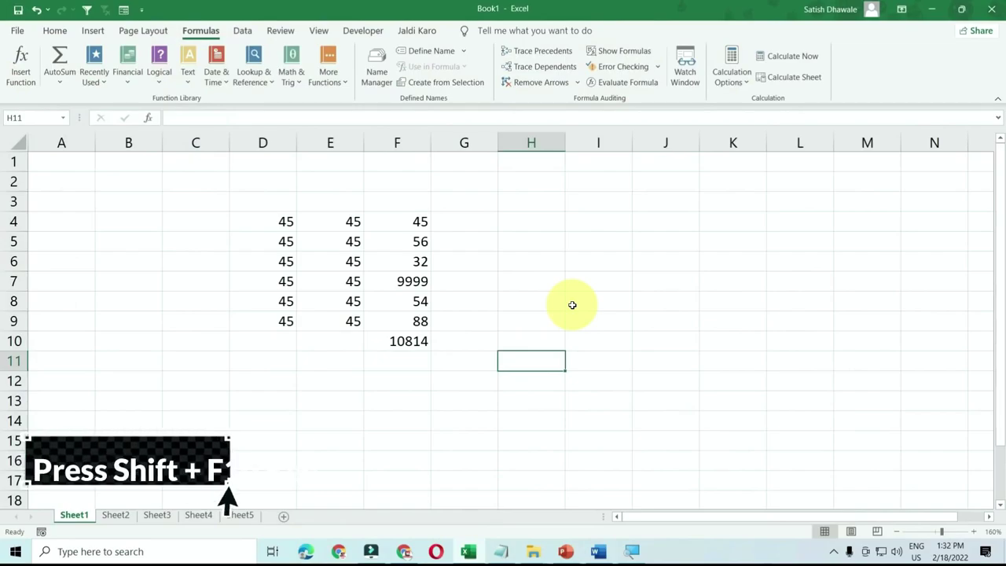
pyautogui.press('super+Down')
pyautogui.press('super+Up')
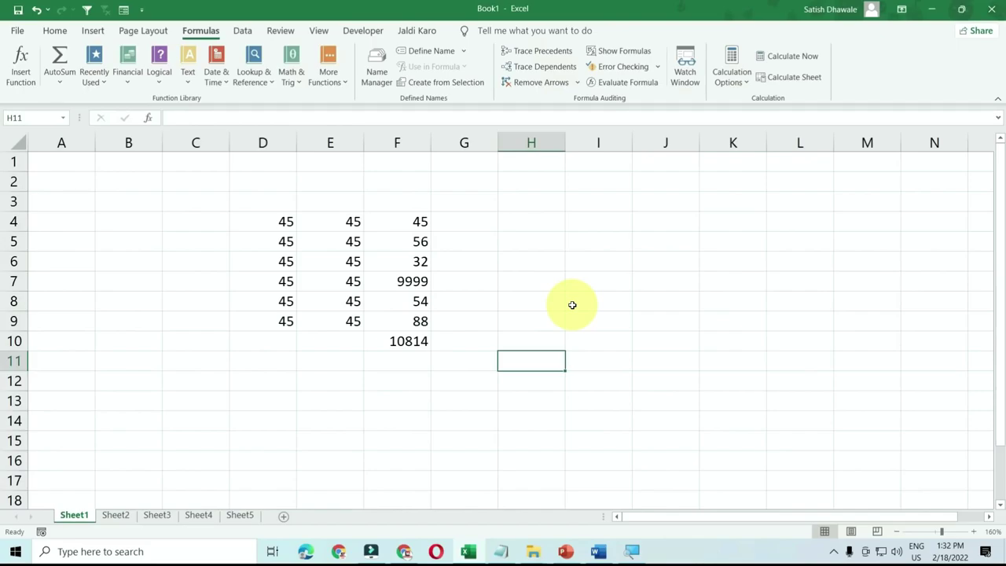
pyautogui.press('super+Down')
pyautogui.press('super+Up')
pyautogui.press('super+Down')
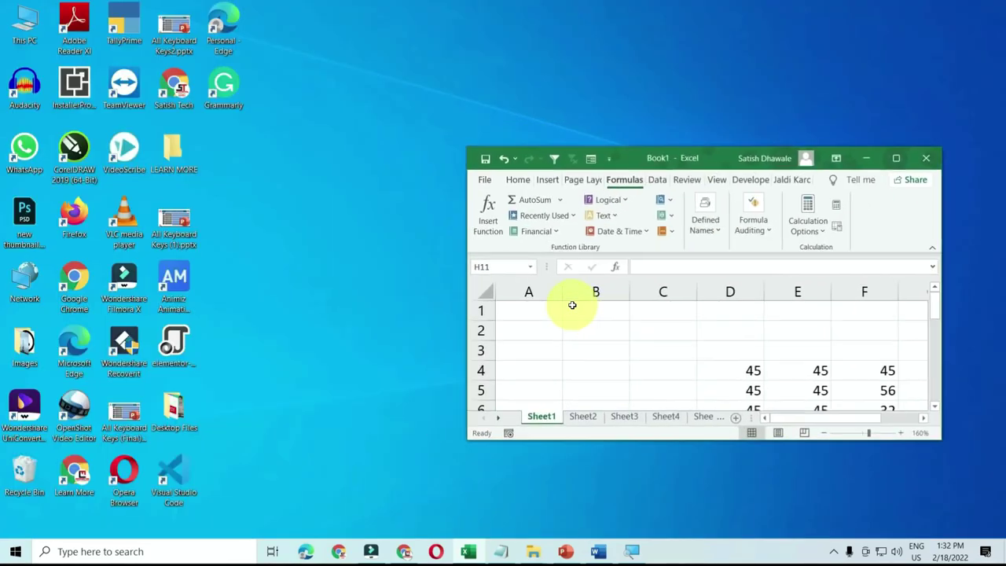
pyautogui.press('super+Up')
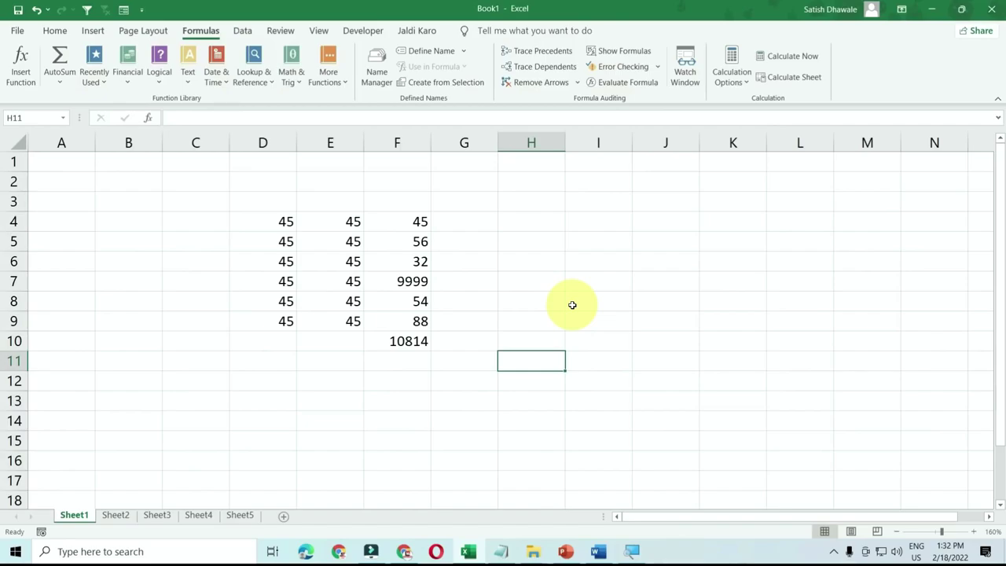
pyautogui.click(531, 272)
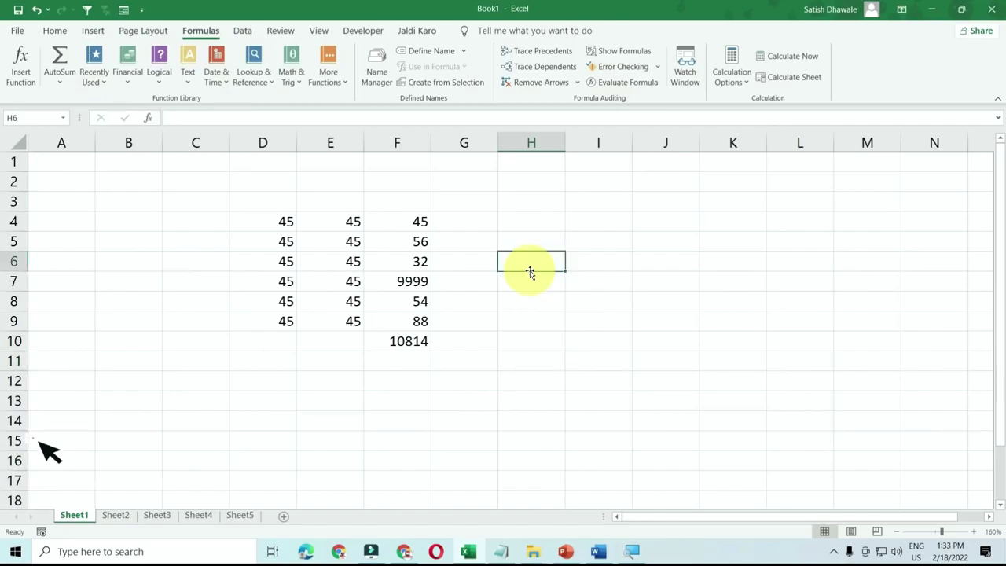
# - Open the Selection pane and draw a rounded rectangle spanning B4 to E13
pyautogui.hotkey('alt', 'F10')
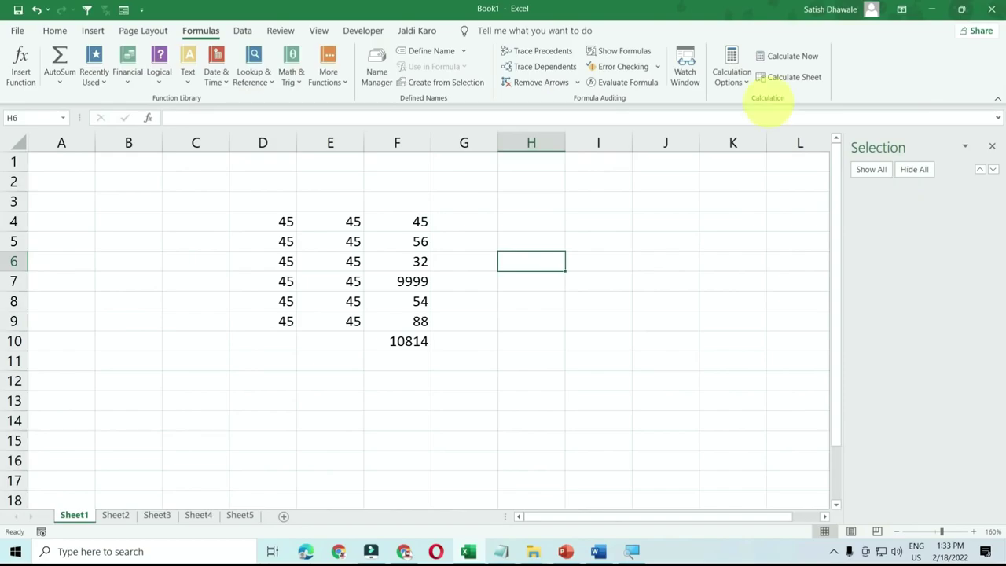
pyautogui.click(92, 30)
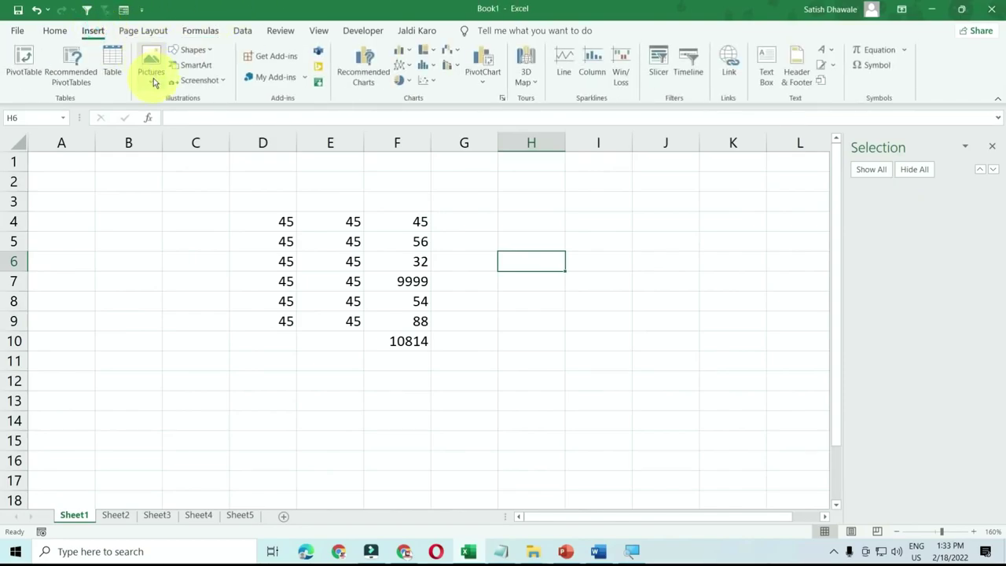
pyautogui.click(152, 71)
pyautogui.click(193, 49)
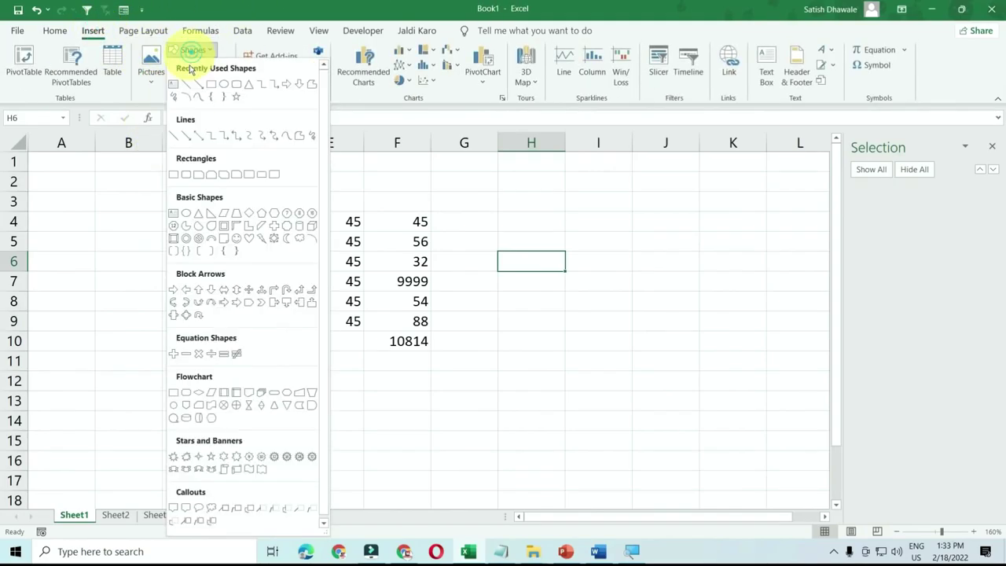
pyautogui.click(190, 174)
pyautogui.moveTo(145, 227); pyautogui.dragTo(375, 419)
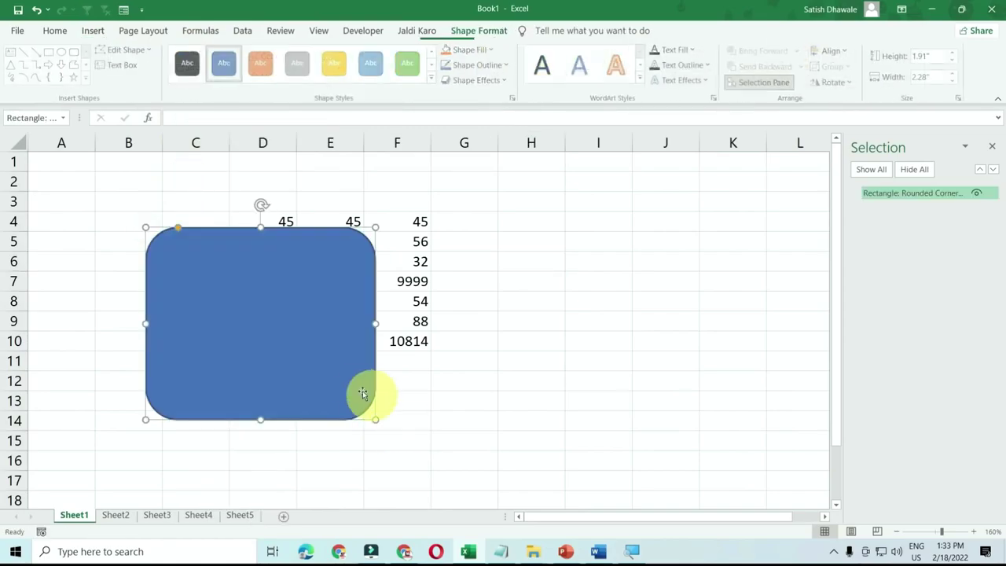
# - Hide and reshow the rectangle in the Selection pane, then close and reopen the pane with Alt+F10
pyautogui.click(978, 193)
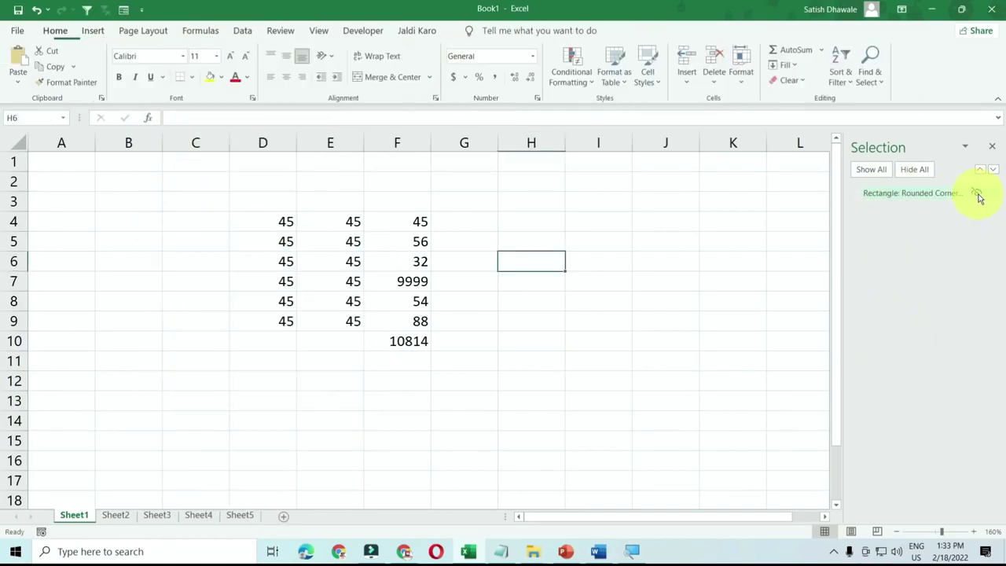
pyautogui.click(975, 193)
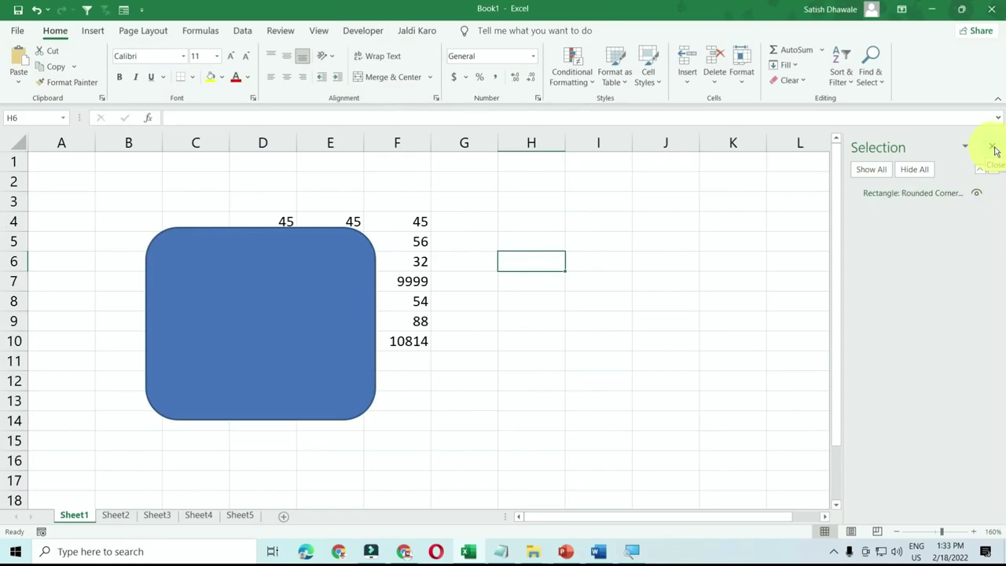
pyautogui.click(993, 148)
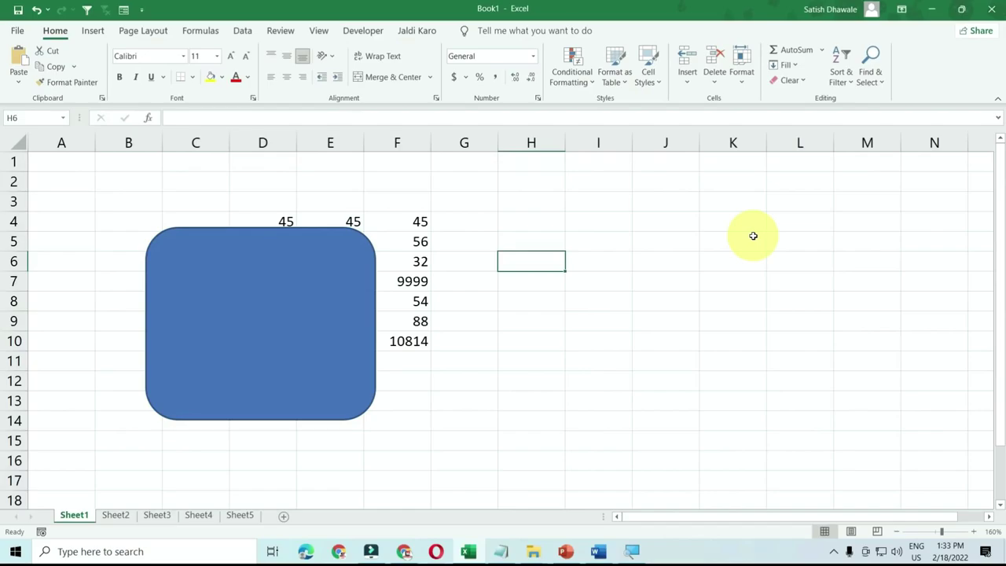
pyautogui.hotkey('alt', 'F10')
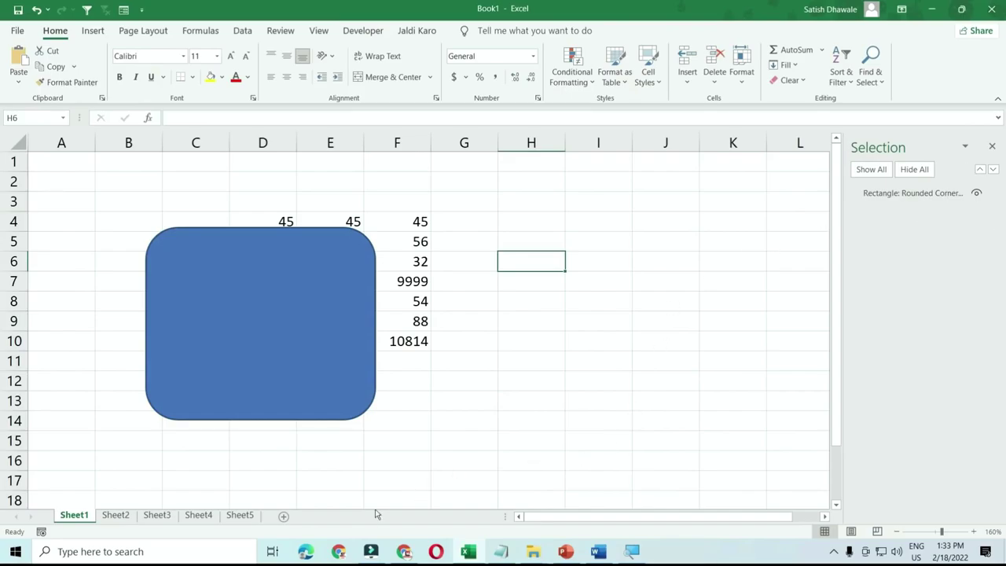
# - Bring up Chrome's All Courses page, view and scroll it full screen with F11, then exit full screen
pyautogui.click(404, 551)
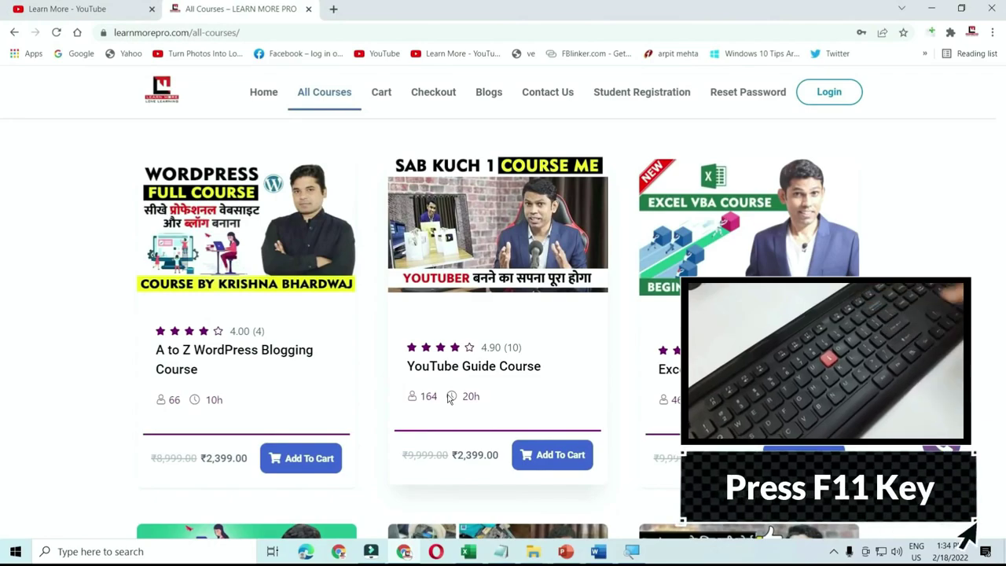
pyautogui.press('F11')
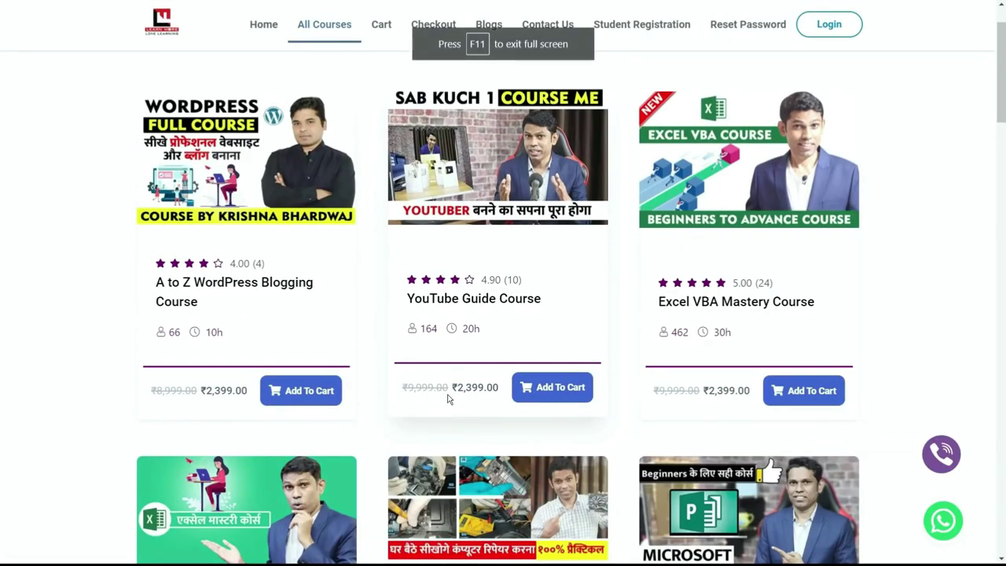
pyautogui.scroll(-5, 507, 397)
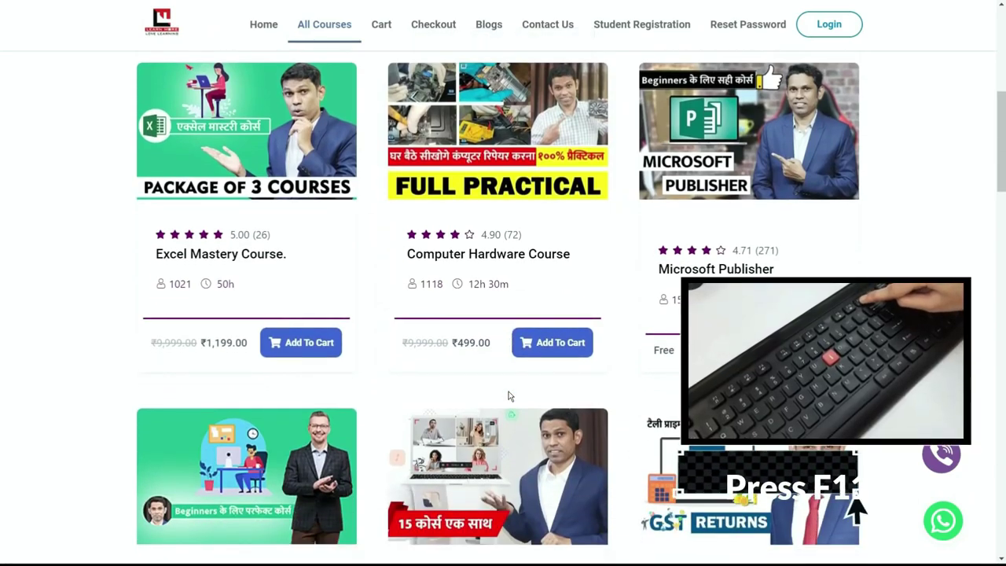
pyautogui.press('F11')
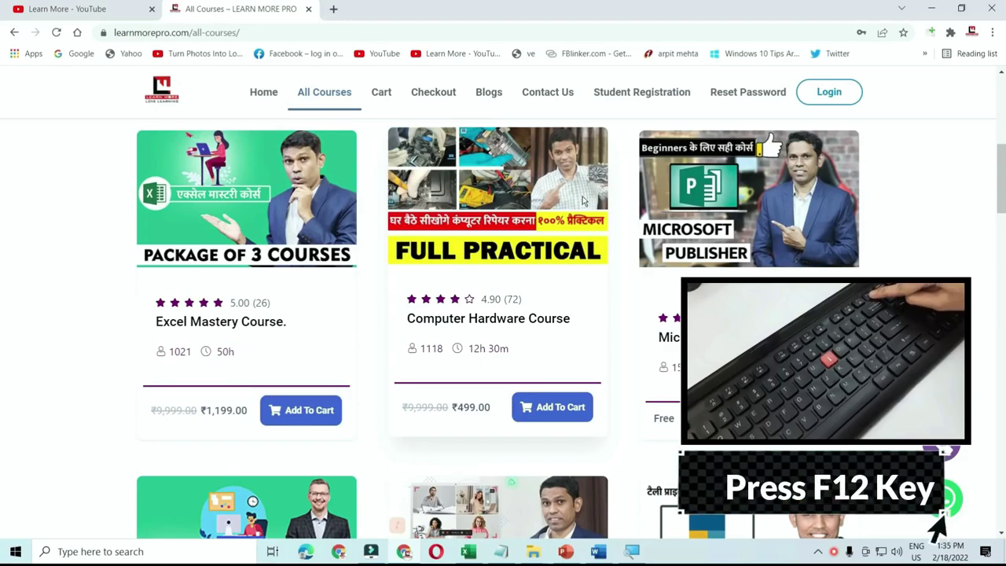
# - Open Chrome DevTools with F12, scroll the Elements tree, close DevTools, and switch back to Excel
pyautogui.press('F12')
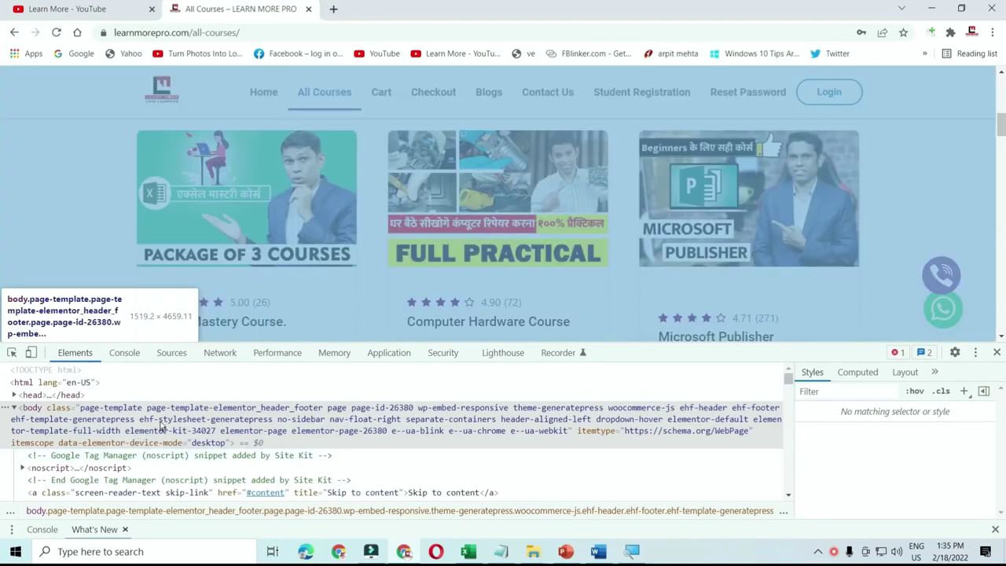
pyautogui.scroll(-10, 228, 444)
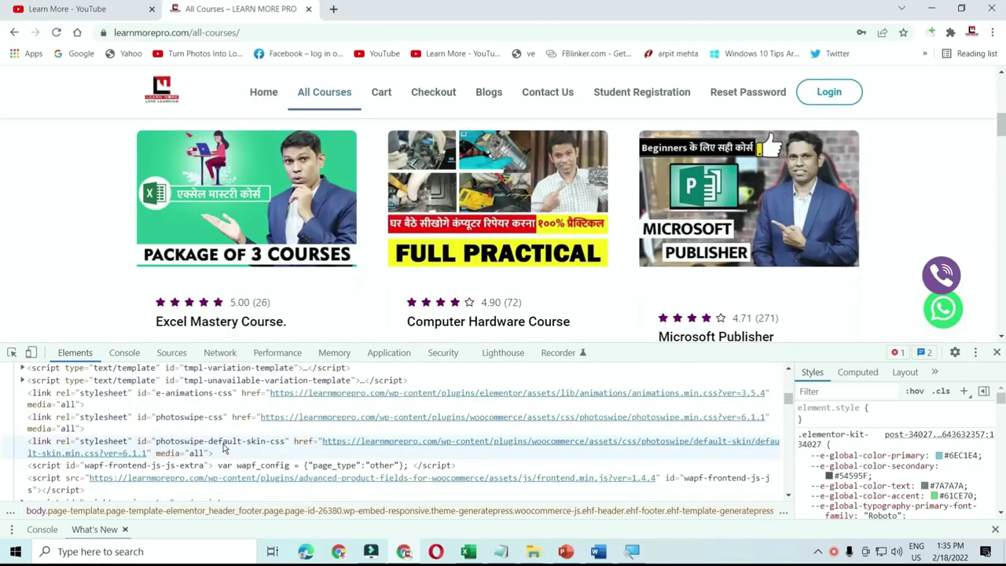
pyautogui.scroll(10, 226, 448)
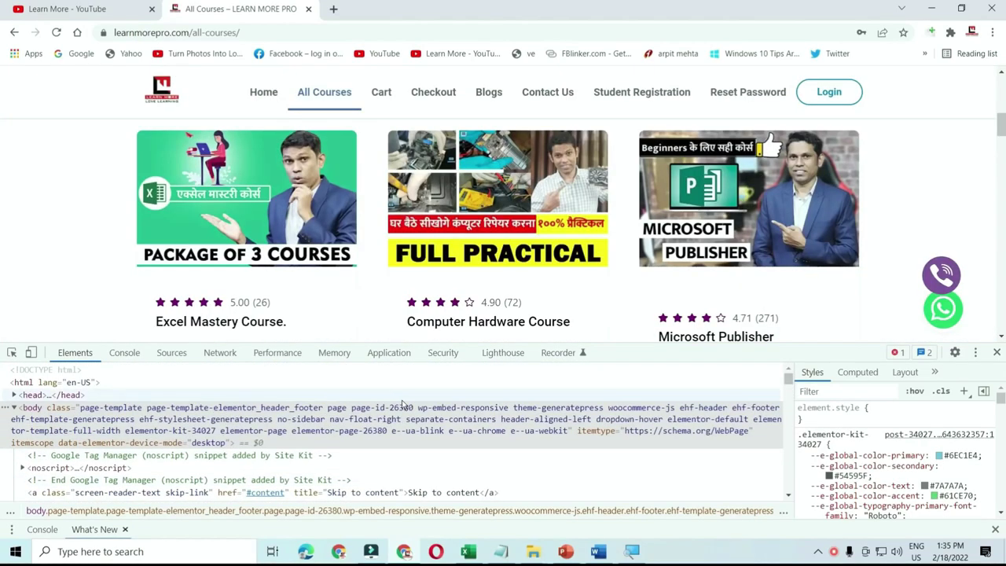
pyautogui.press('F12')
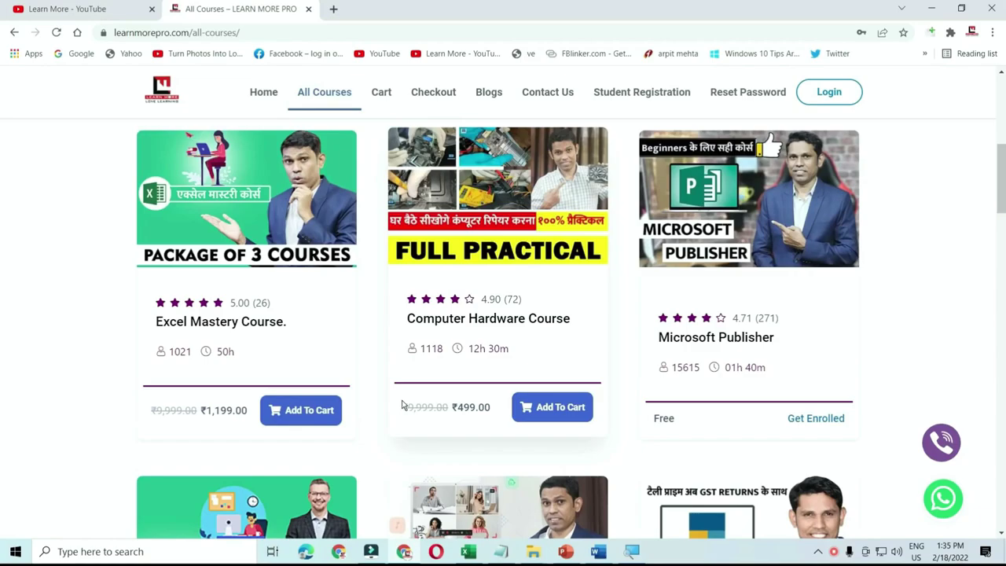
pyautogui.click(468, 551)
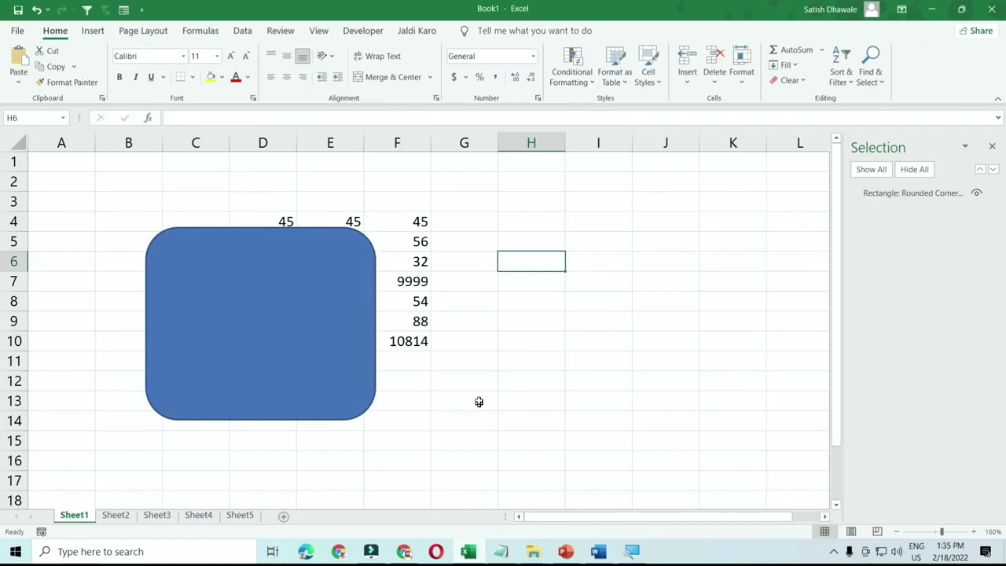
# - Delete the rounded rectangle and open TAX FORMULA.xlsx from the recent workbooks list
pyautogui.click(367, 365)
pyautogui.press('Delete')
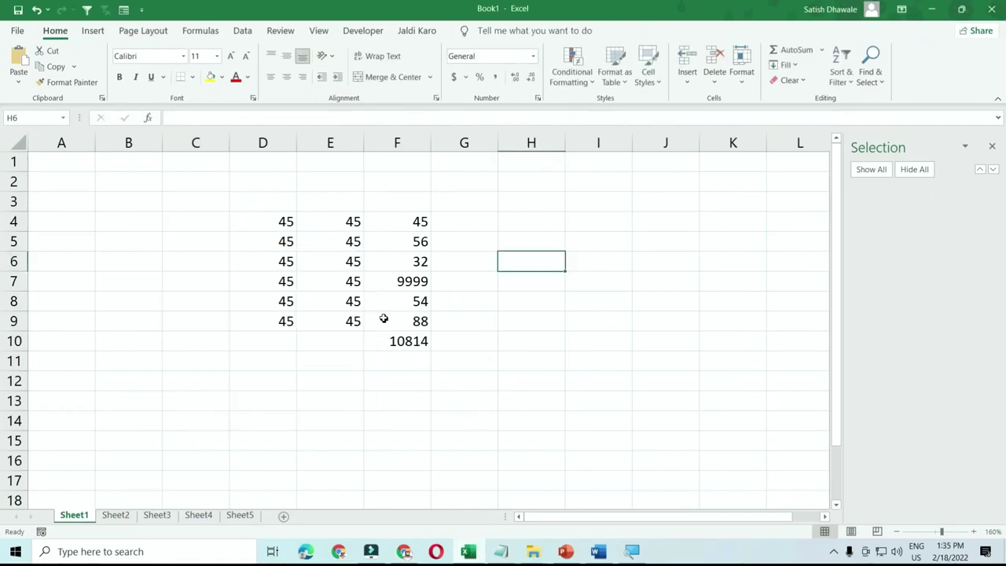
pyautogui.click(16, 32)
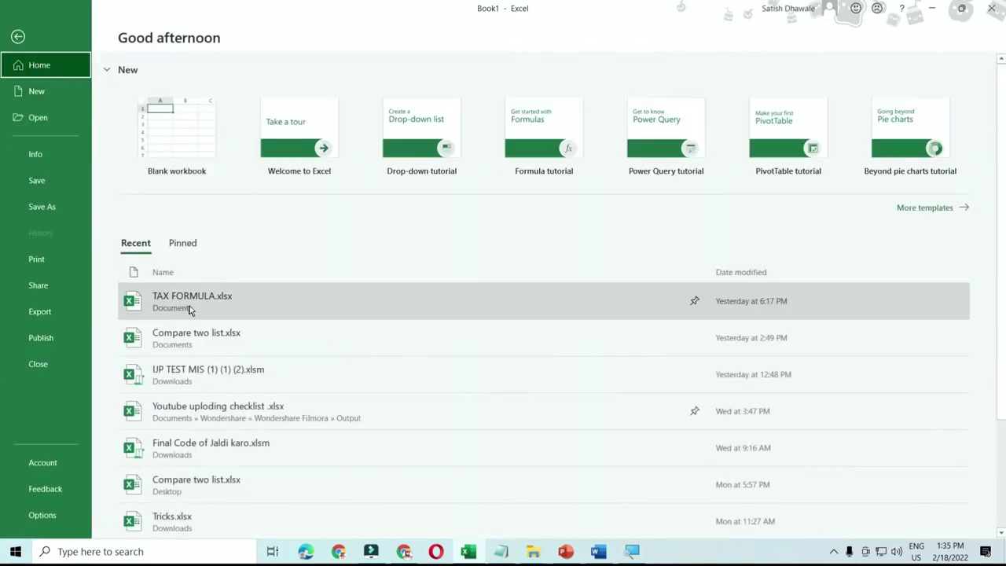
pyautogui.click(192, 306)
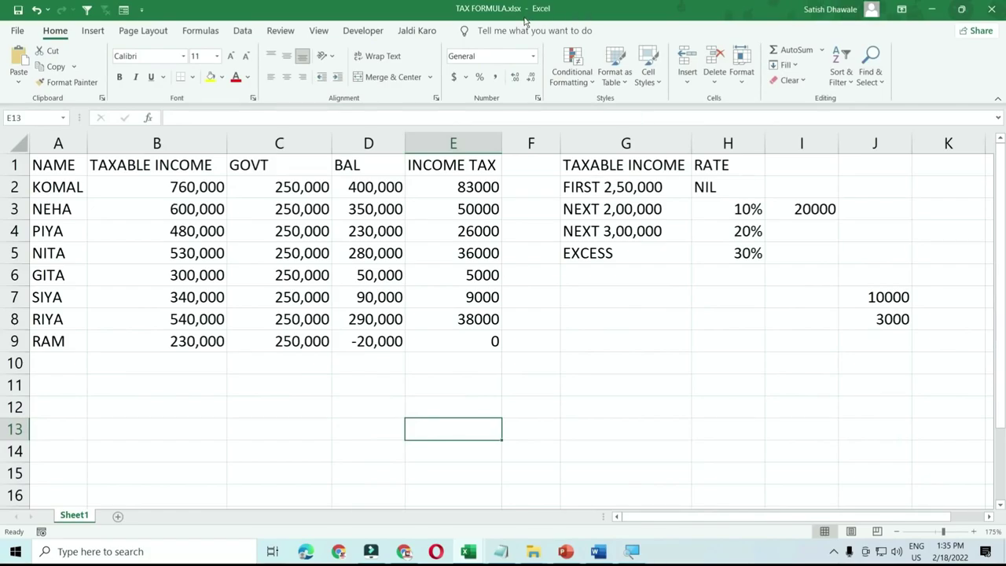
pyautogui.click(524, 249)
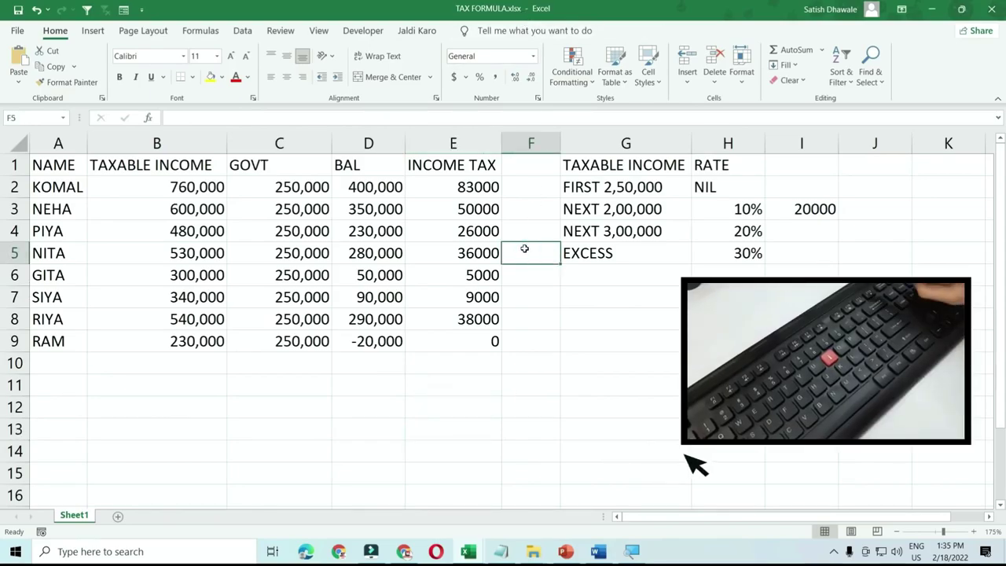
pyautogui.press('F12')
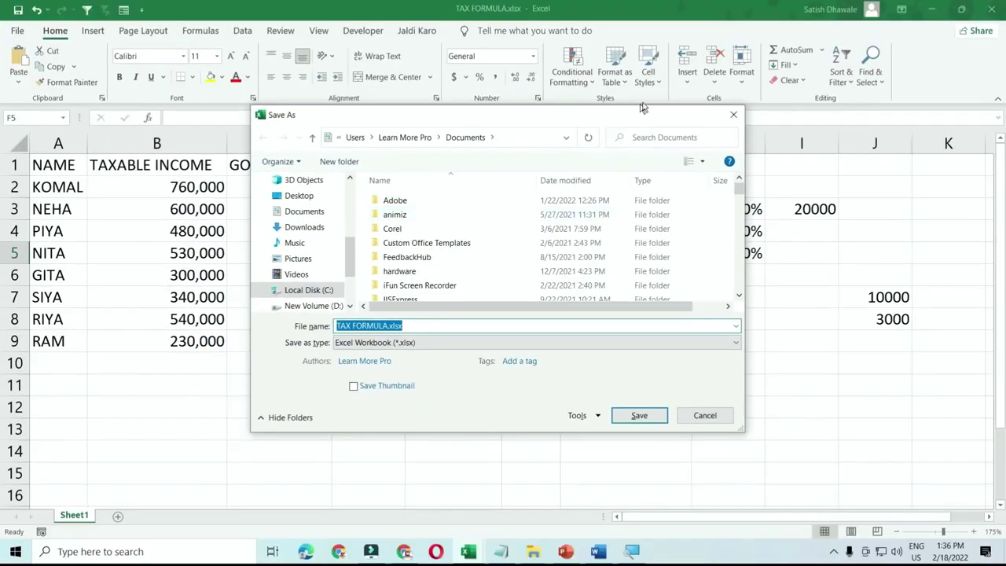
pyautogui.click(734, 118)
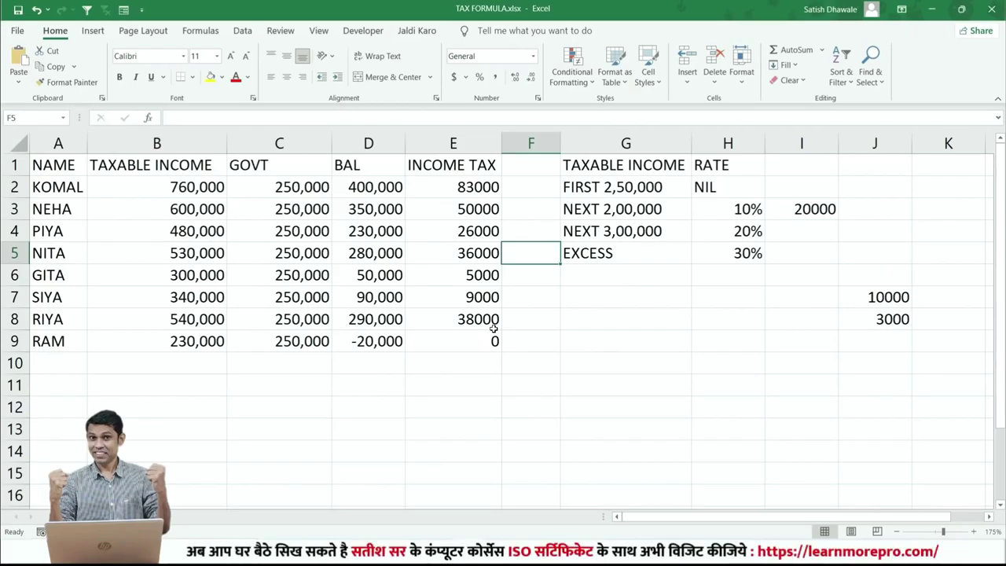
pyautogui.press('F12')
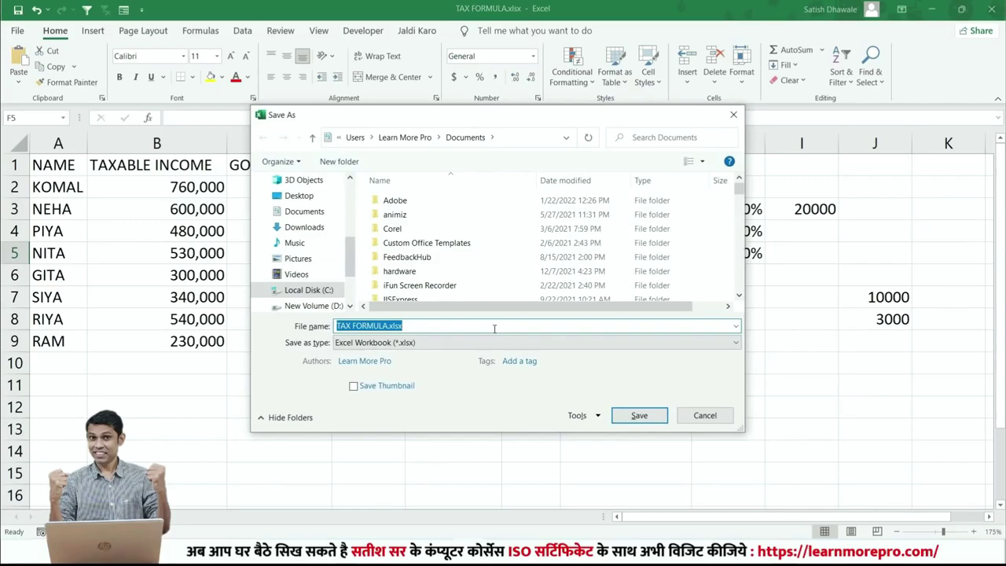
pyautogui.press('Escape')
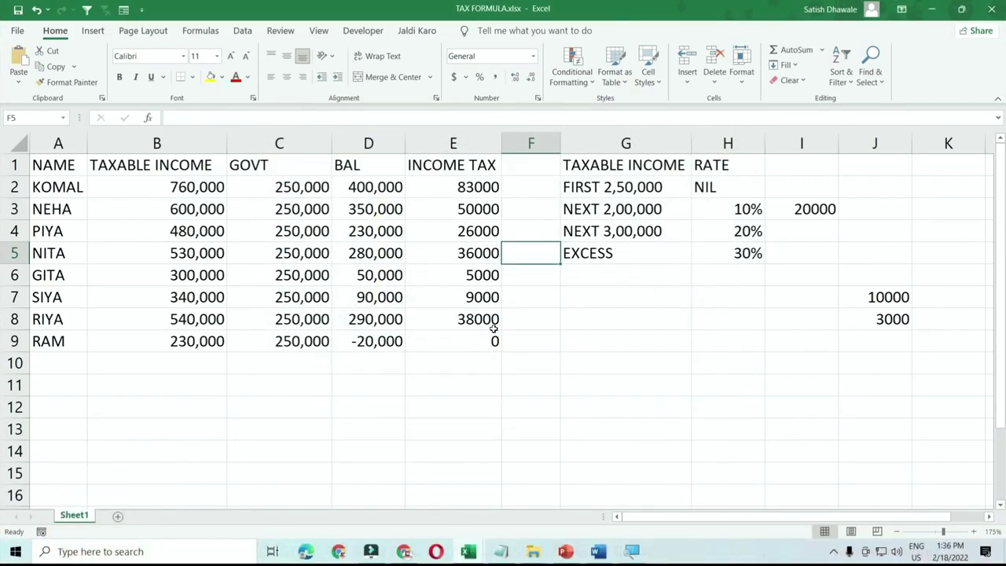
pyautogui.hotkey('ctrl', 'F12')
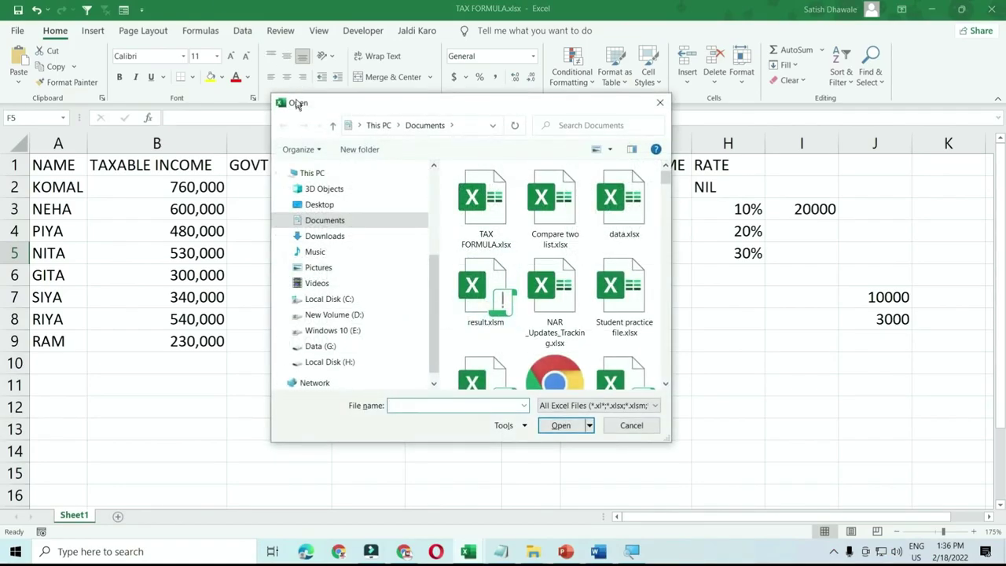
pyautogui.click(661, 103)
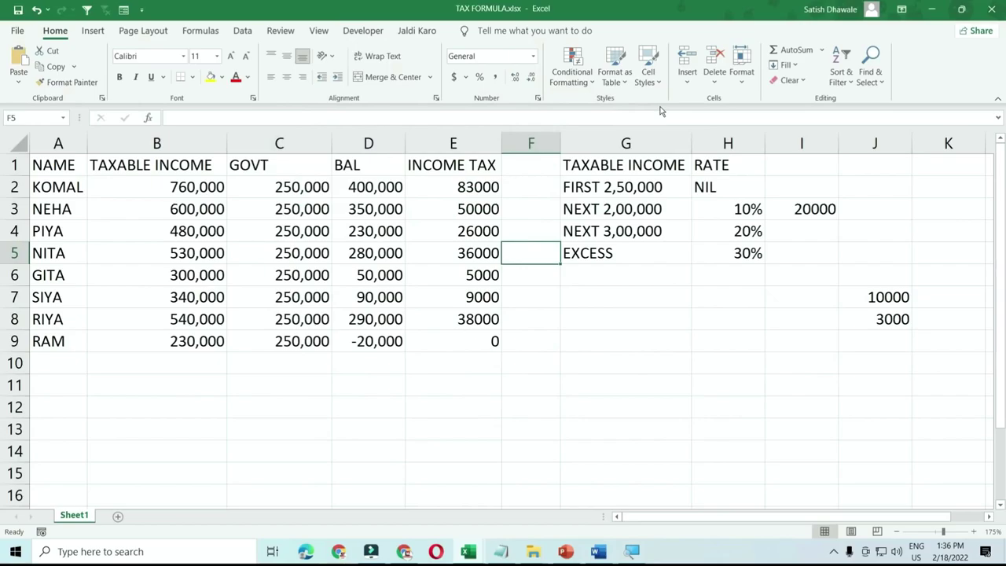
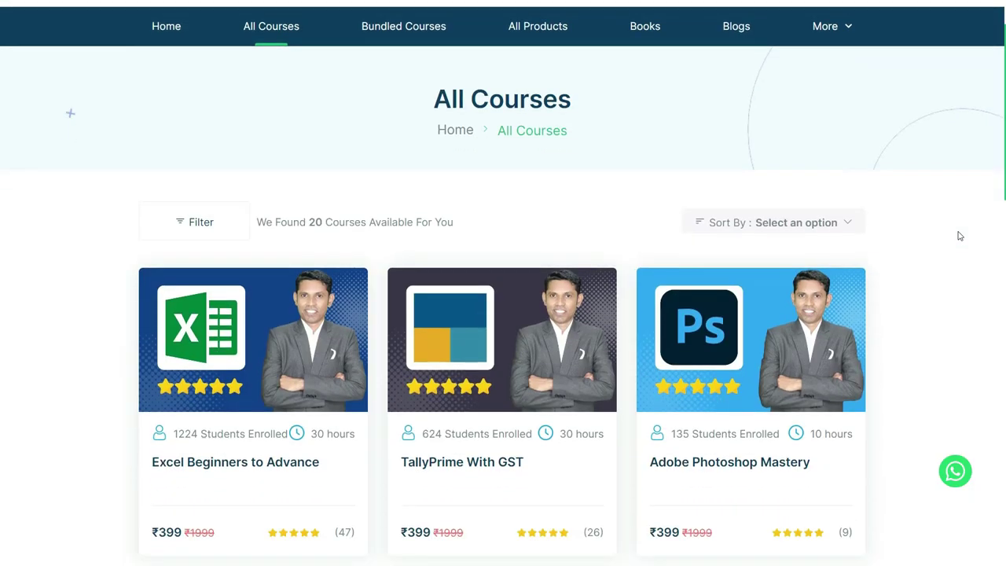
# - Scroll down the course grid and go to the second page of courses
pyautogui.scroll(-1, 959, 236)
pyautogui.scroll(-2, 958, 236)
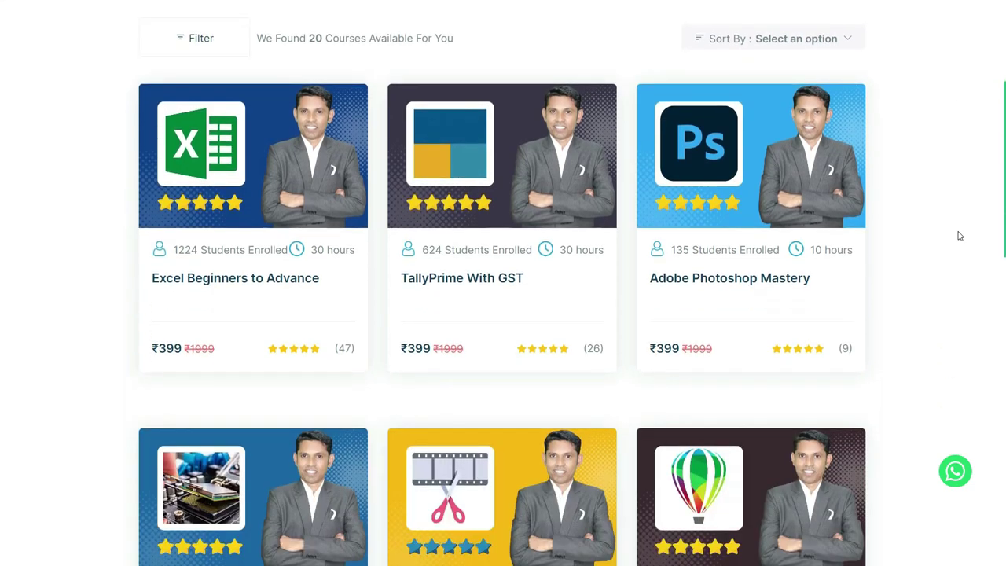
pyautogui.scroll(-2, 959, 236)
pyautogui.scroll(-1, 959, 236)
pyautogui.scroll(-2, 959, 236)
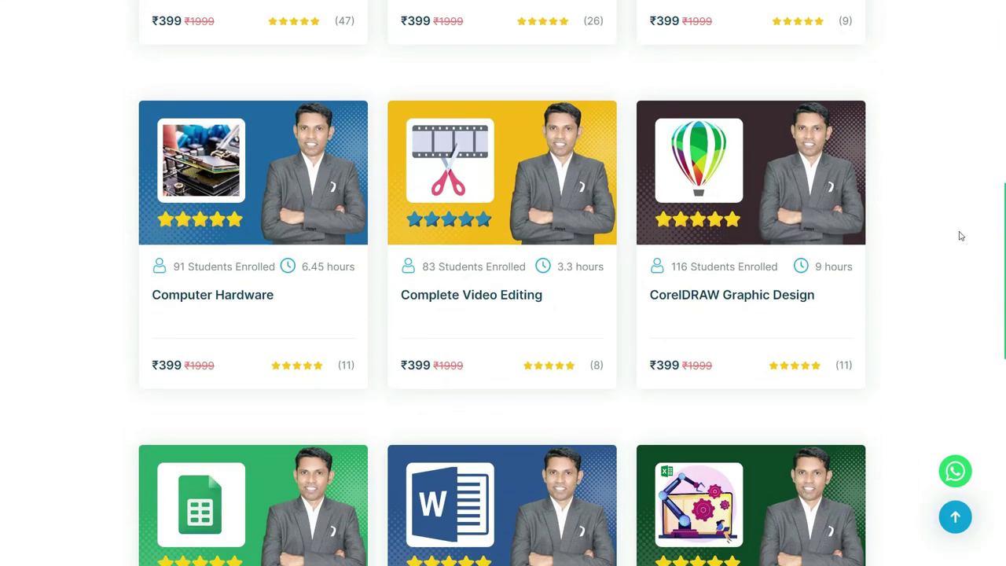
pyautogui.scroll(-2, 958, 236)
pyautogui.scroll(-1, 960, 236)
pyautogui.scroll(-2, 960, 240)
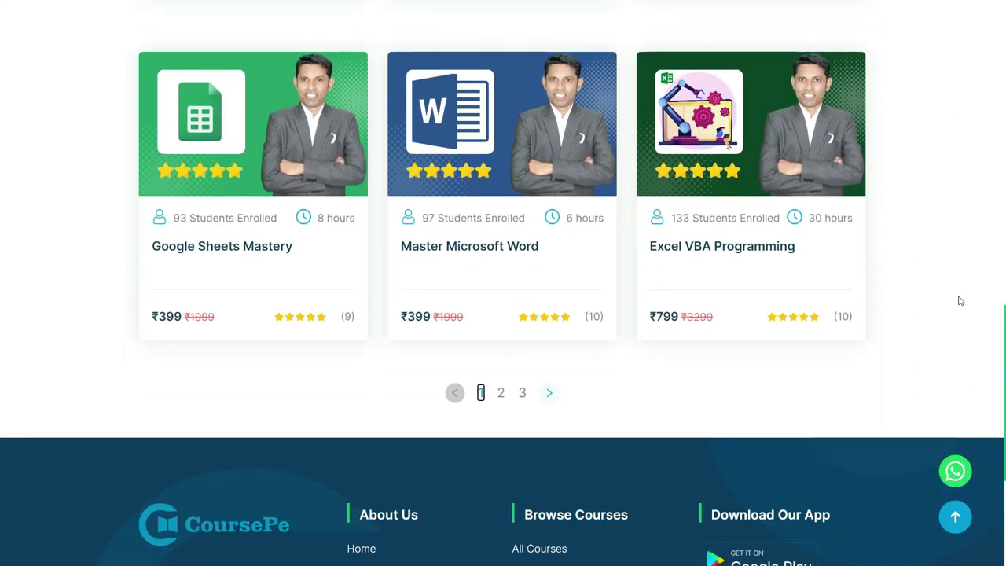
pyautogui.click(503, 392)
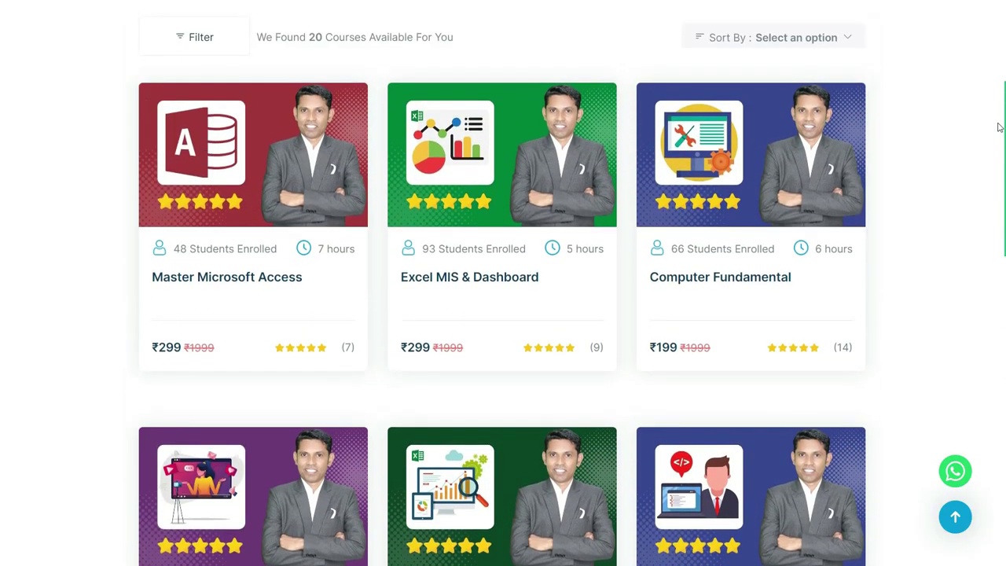
# - Go on to the third page, with Microsoft Publisher and Google Data Studio, and scroll back up
pyautogui.scroll(-1, 998, 130)
pyautogui.scroll(-2, 1001, 135)
pyautogui.scroll(-1, 1004, 141)
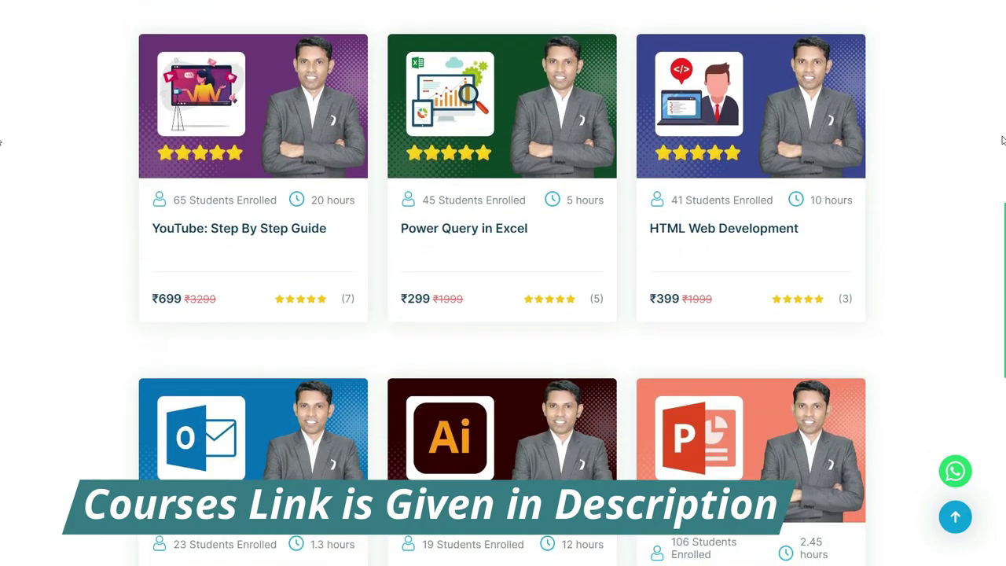
pyautogui.scroll(-3, 991, 221)
pyautogui.scroll(-1, 983, 275)
pyautogui.scroll(-2, 980, 294)
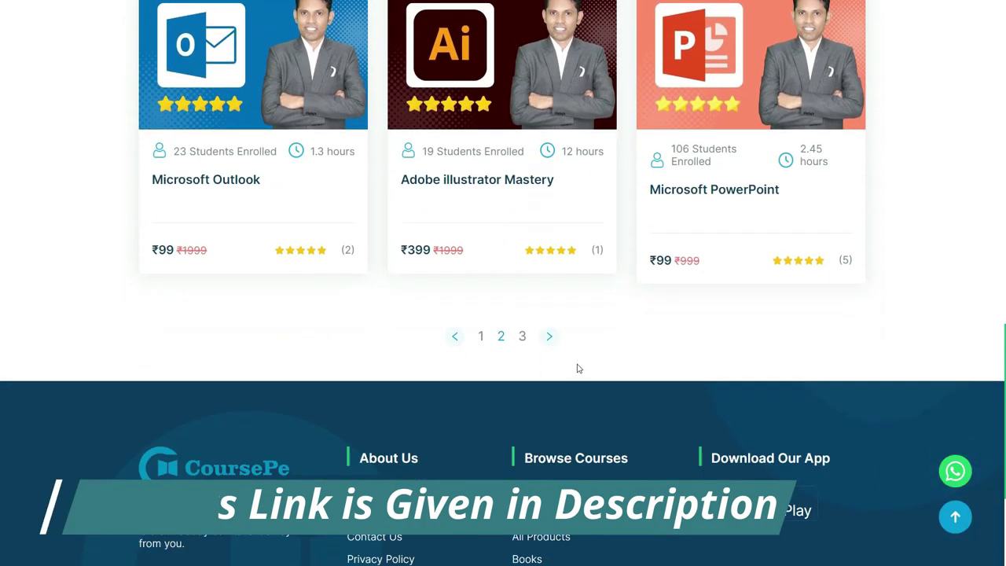
pyautogui.click(522, 337)
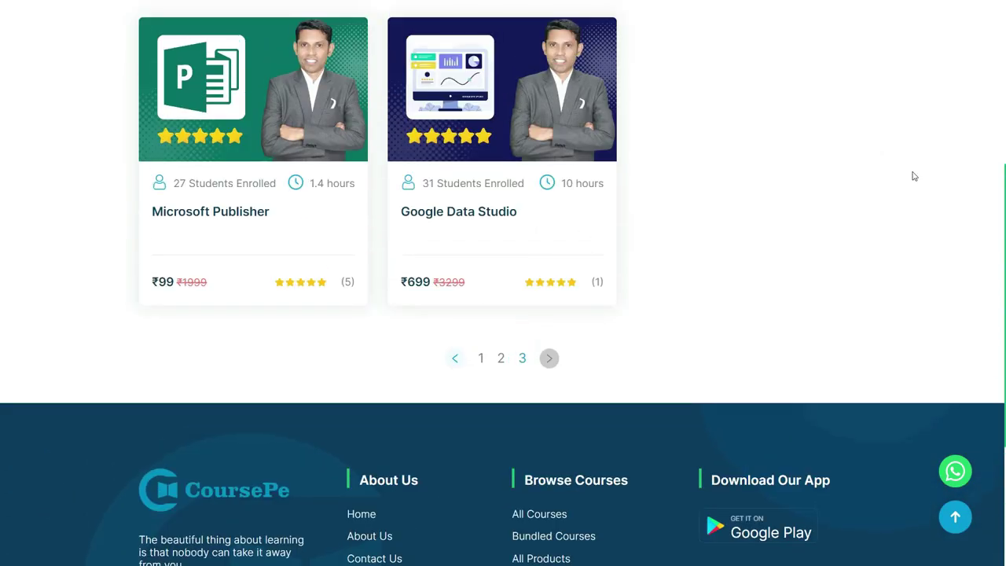
pyautogui.scroll(2, 912, 175)
pyautogui.scroll(1, 937, 186)
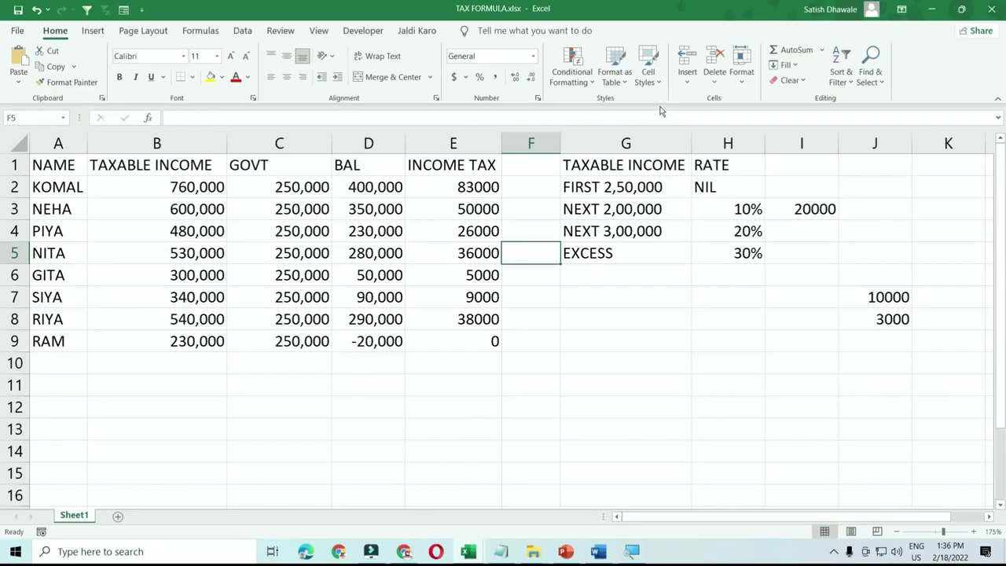
pyautogui.click(150, 411)
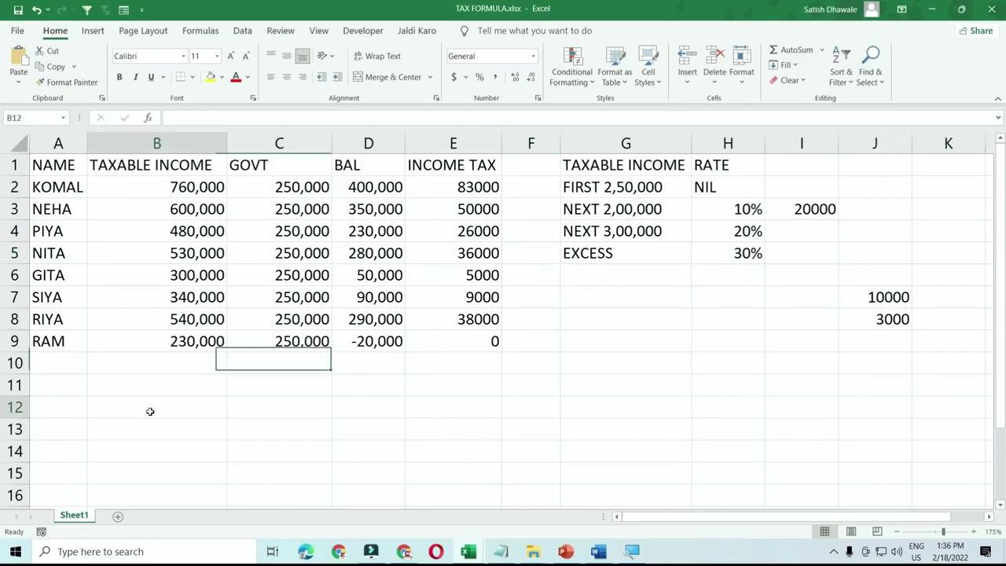
pyautogui.click(384, 344)
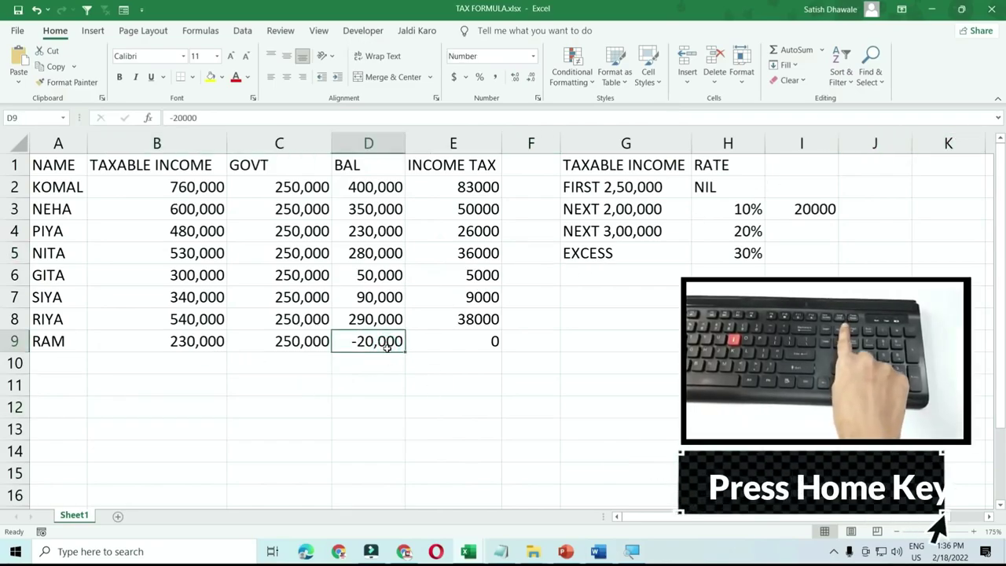
pyautogui.press('Home')
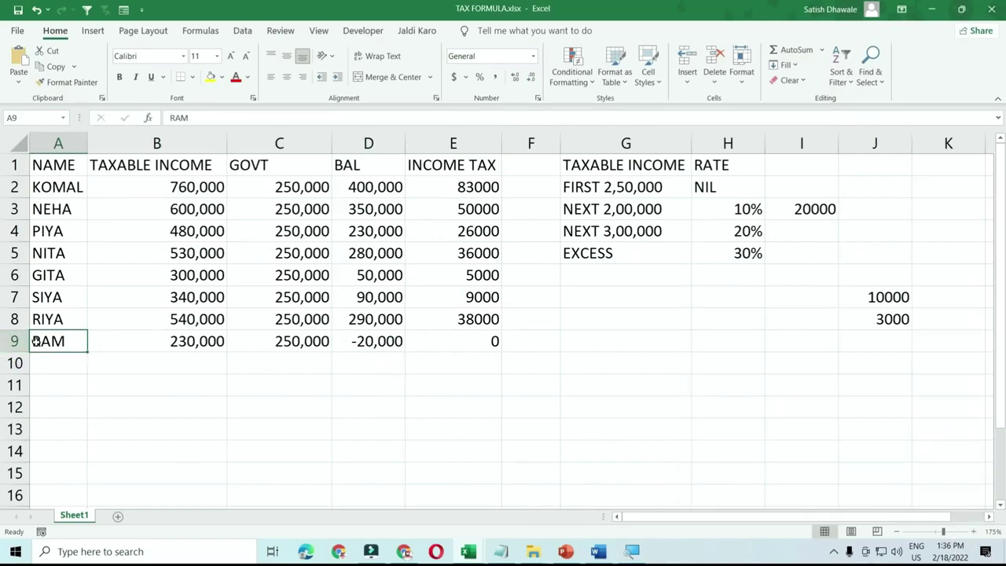
pyautogui.click(376, 338)
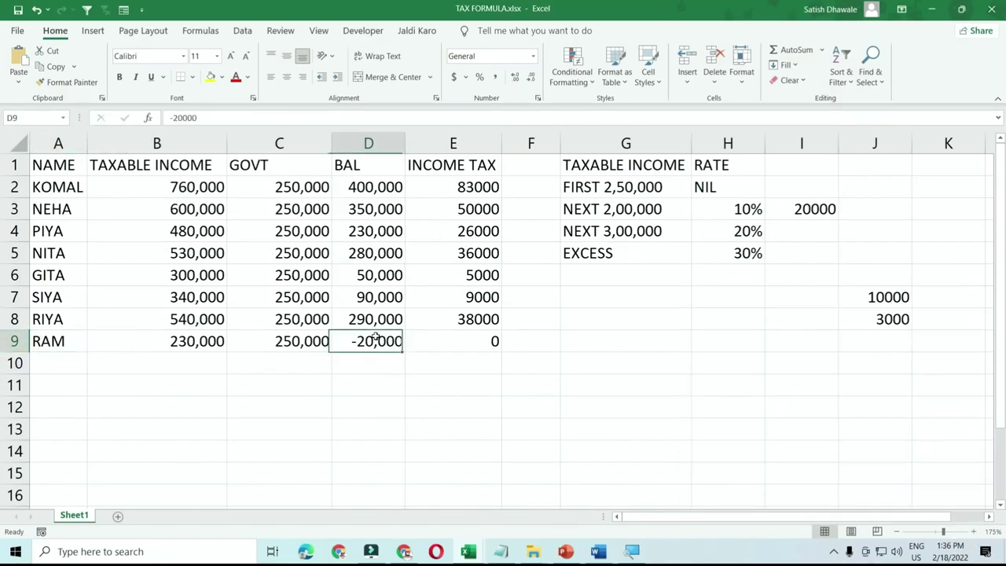
pyautogui.press('Home')
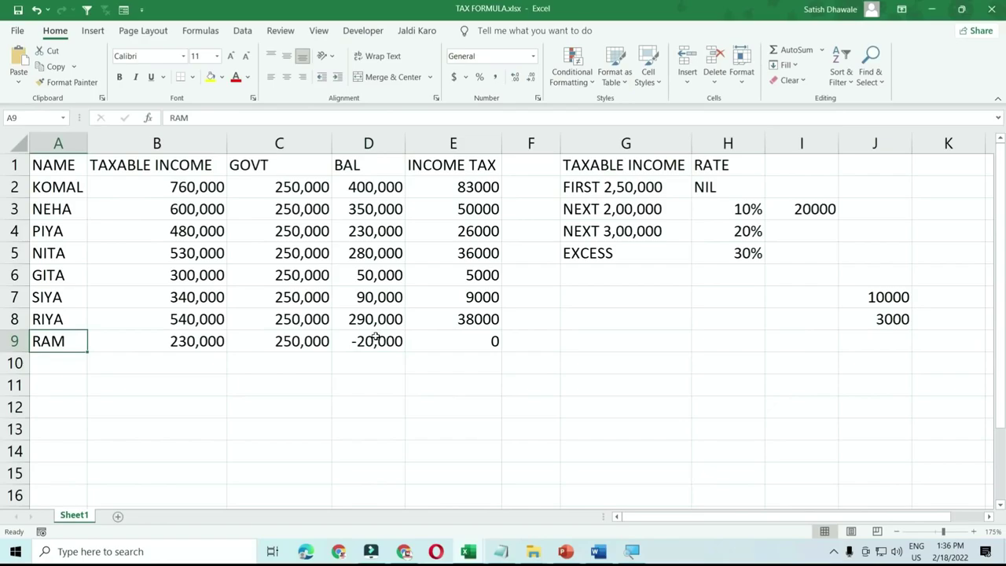
pyautogui.press('Right')
pyautogui.press('Right')
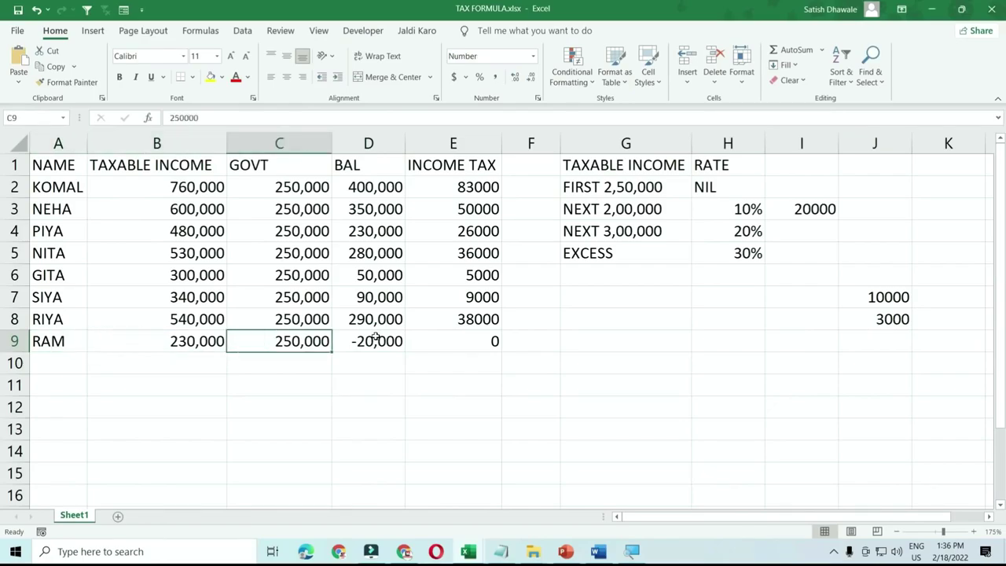
pyautogui.hotkey('ctrl', 'Home')
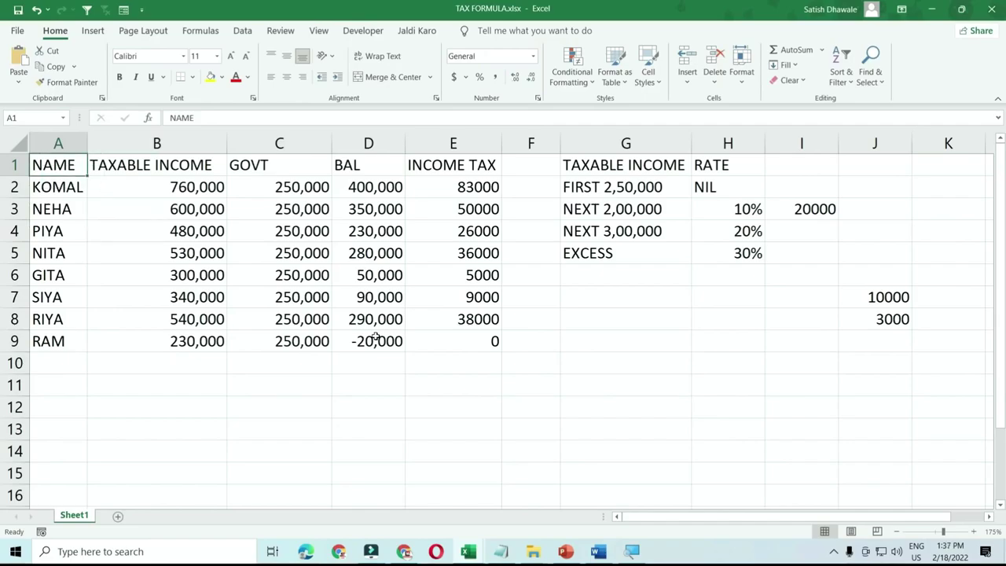
pyautogui.click(376, 338)
pyautogui.hotkey('ctrl', 'Home')
pyautogui.click(353, 338)
pyautogui.hotkey('ctrl', 'Home')
pyautogui.click(393, 345)
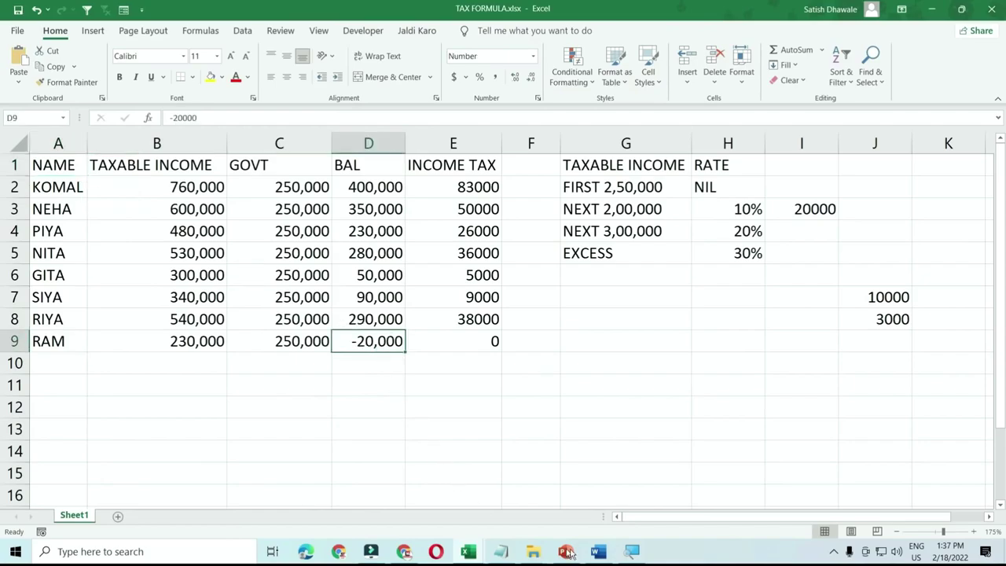
# - Replace all the document's text with five sample paragraphs generated by =rand()
pyautogui.click(600, 551)
pyautogui.click(384, 278)
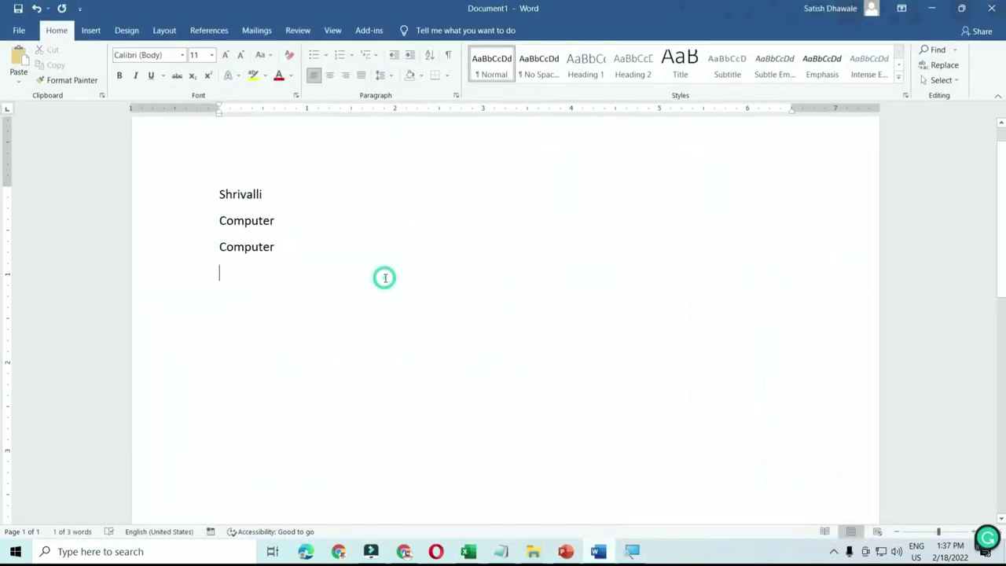
pyautogui.hotkey('ctrl', 'a')
pyautogui.write('=rand')
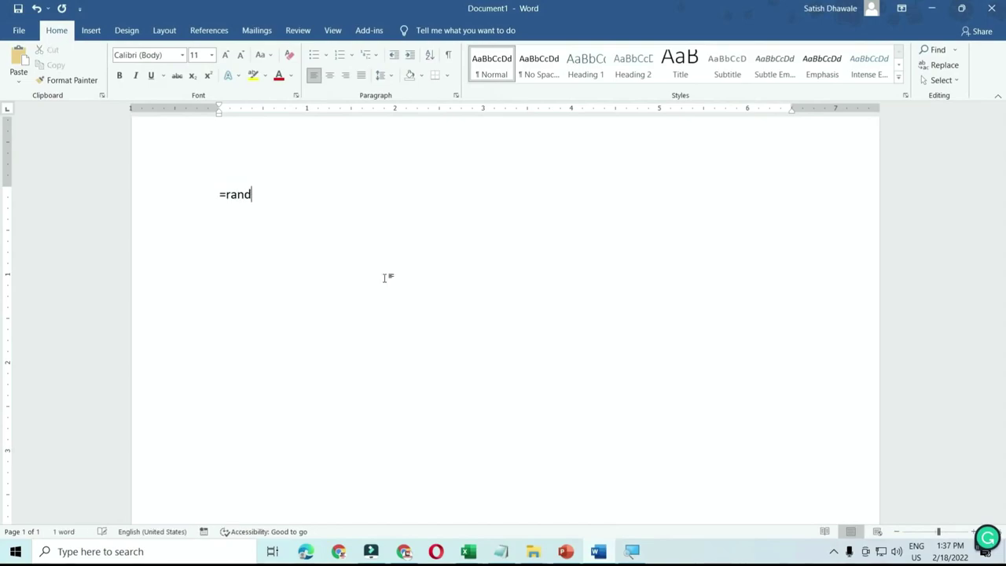
pyautogui.write('()')
pyautogui.press('Return')
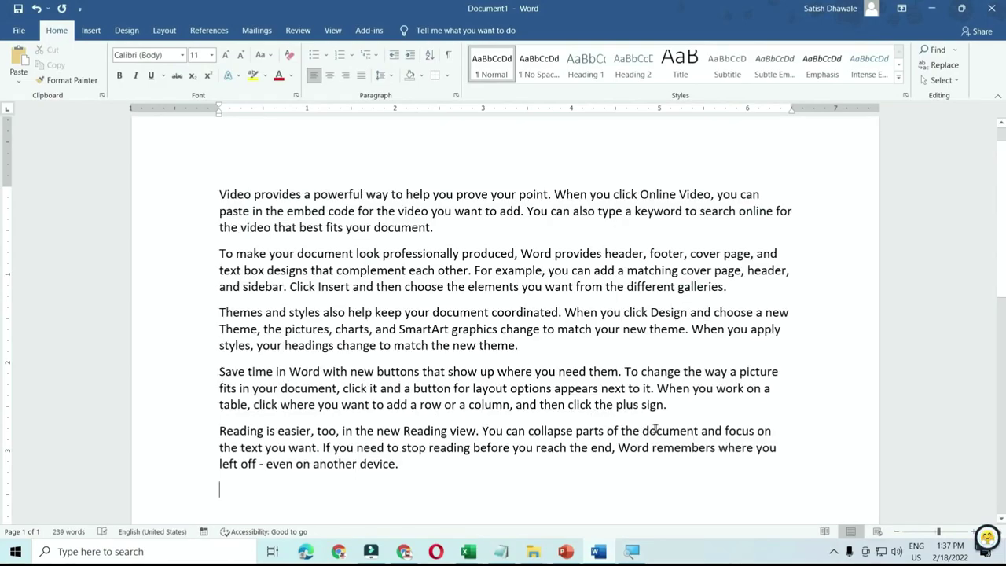
# - Demonstrate caret movement with Home, Ctrl+Home, Ctrl+End and End in the sample text
pyautogui.moveTo(668, 405); pyautogui.dragTo(253, 406)
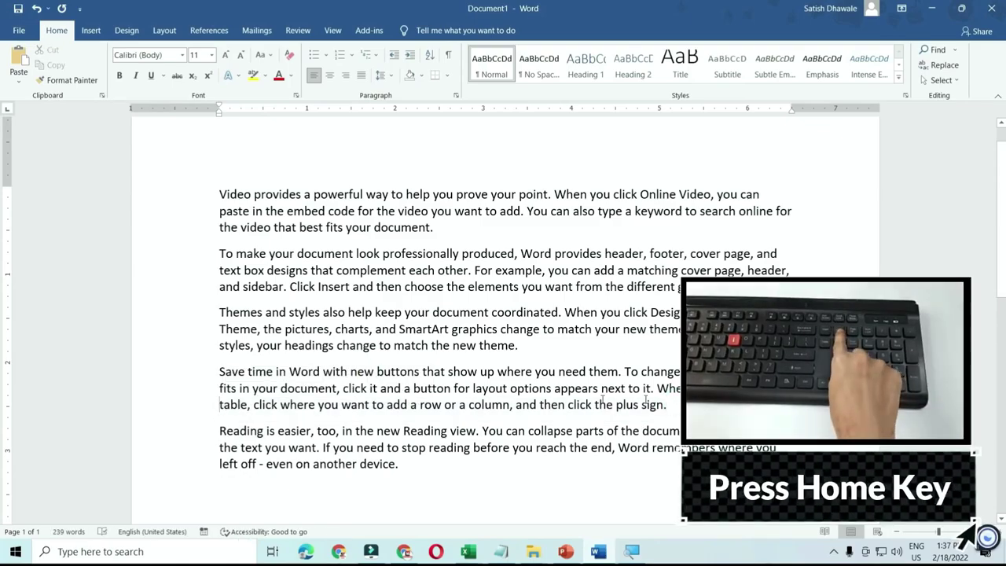
pyautogui.press('Home')
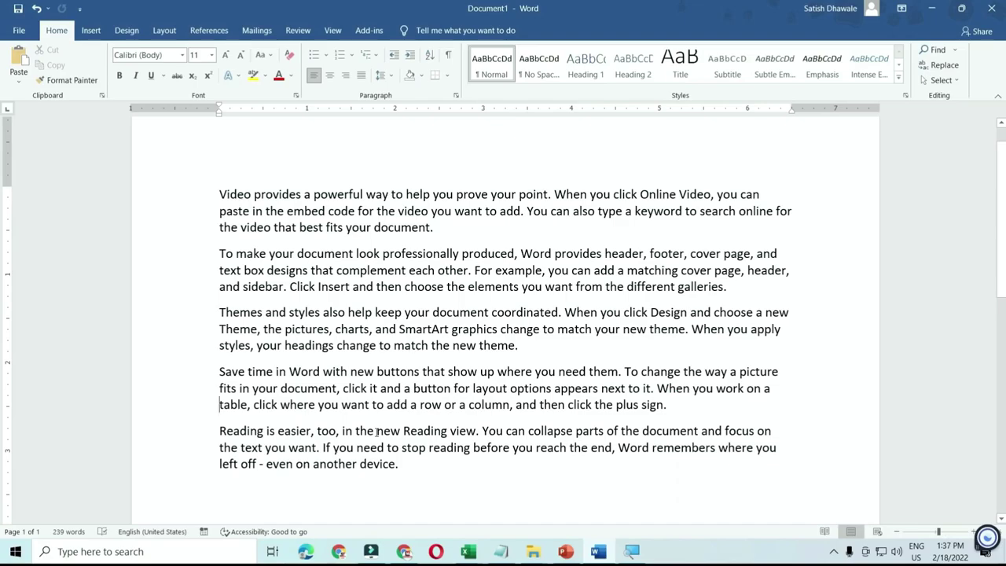
pyautogui.hotkey('ctrl', 'Home')
pyautogui.click(219, 190)
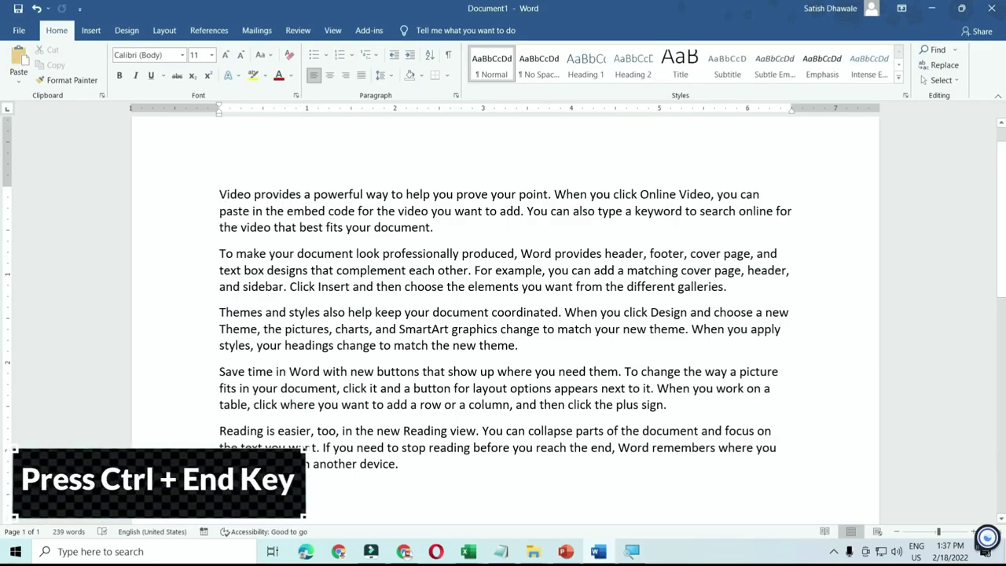
pyautogui.hotkey('ctrl', 'End')
pyautogui.click(220, 372)
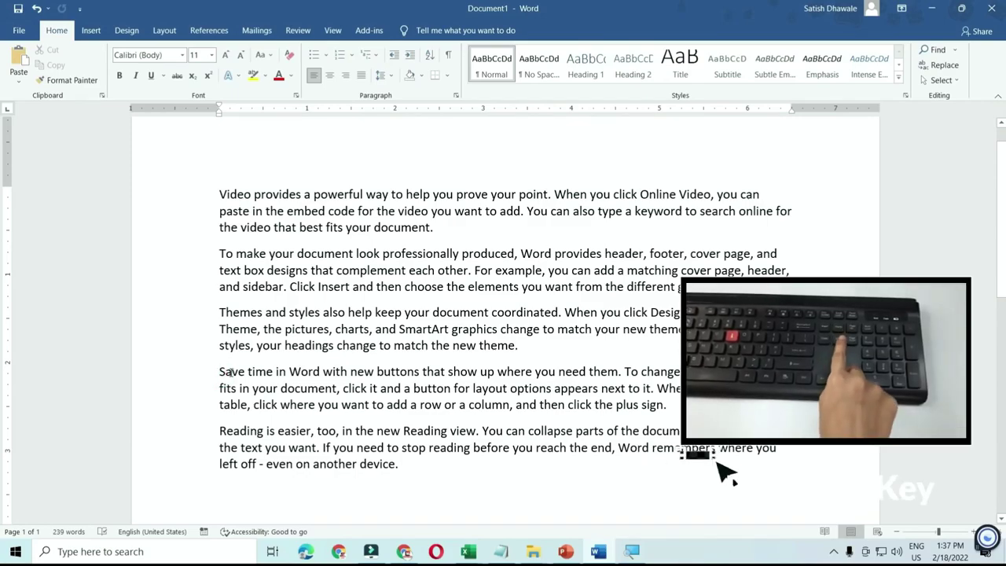
pyautogui.press('End')
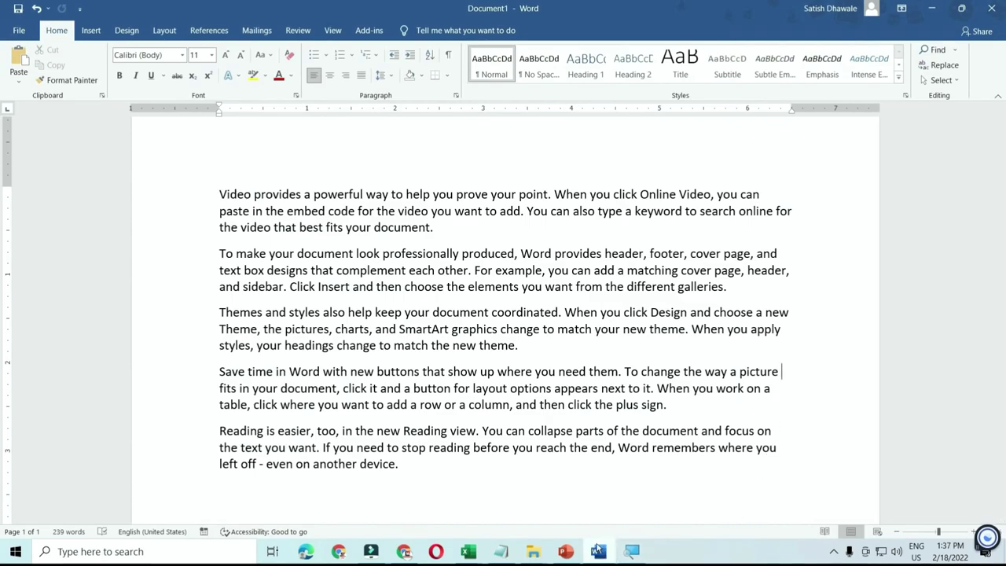
pyautogui.moveTo(469, 551)
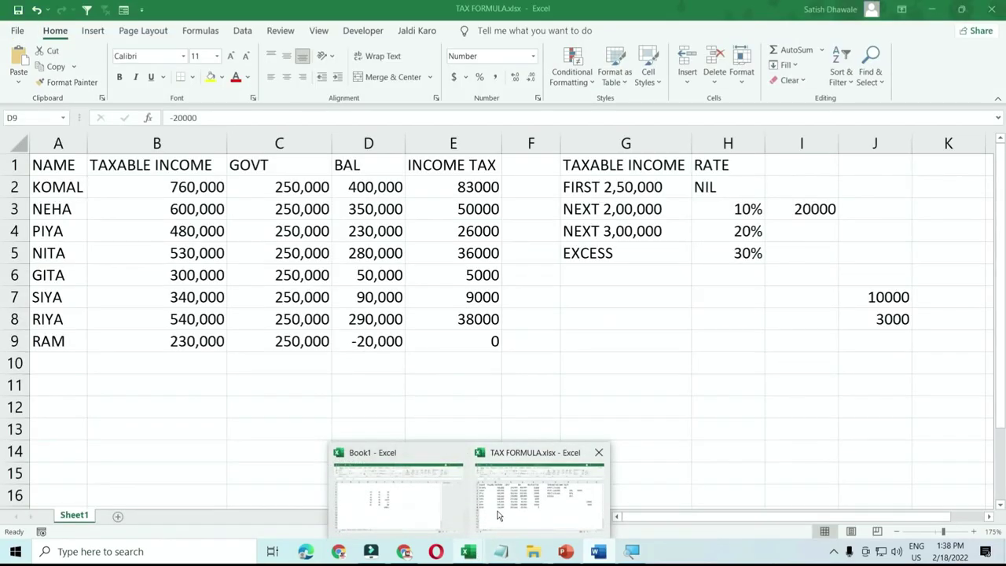
pyautogui.click(497, 512)
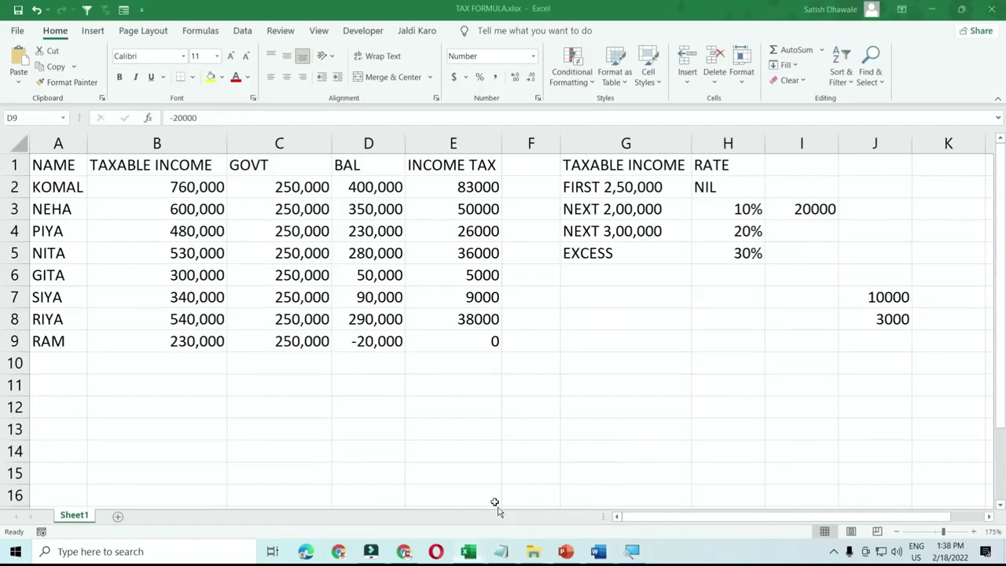
pyautogui.click(70, 170)
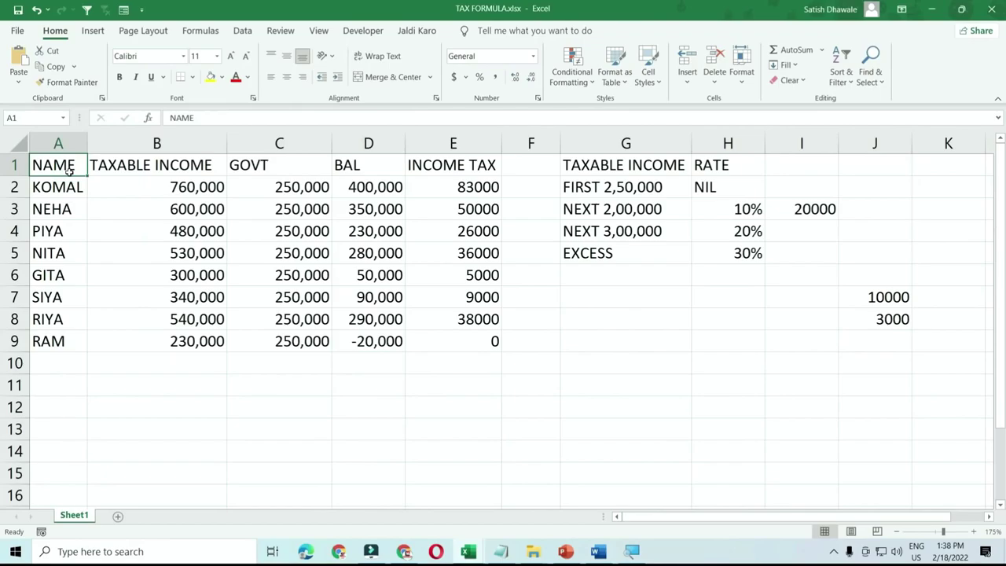
pyautogui.press('super+space')
pyautogui.click(369, 340)
pyautogui.click(465, 343)
pyautogui.hotkey('ctrl', 'a')
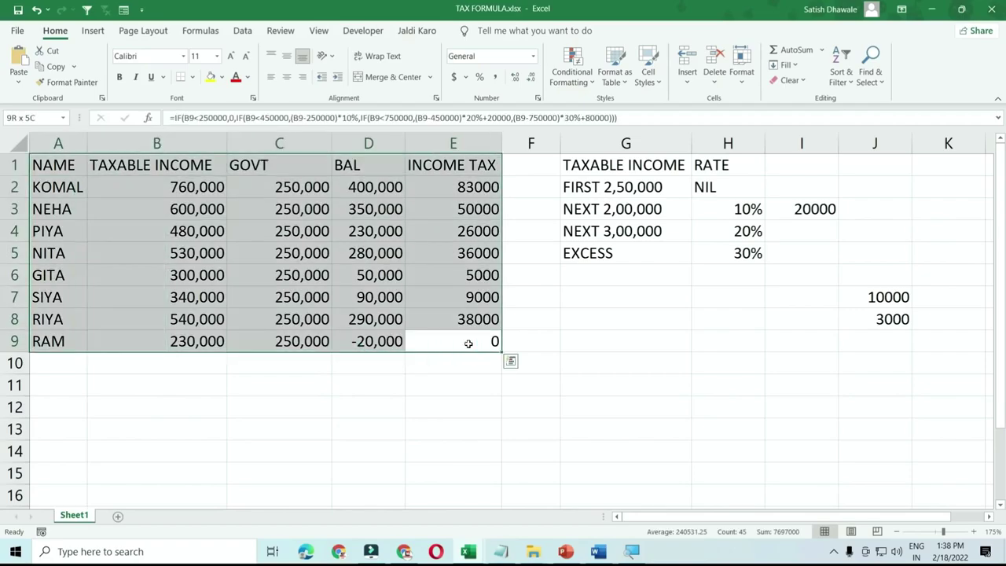
pyautogui.click(46, 161)
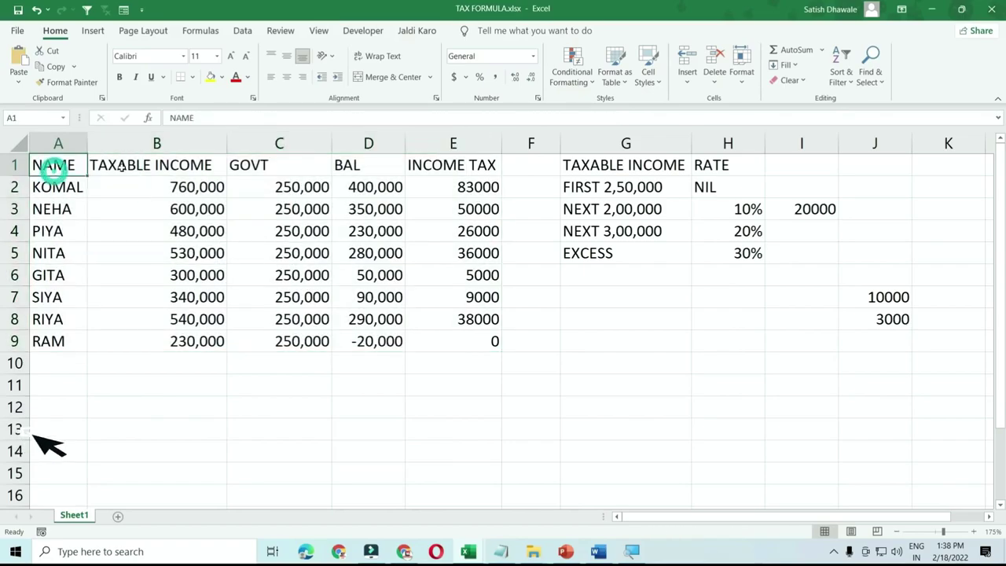
pyautogui.hotkey('ctrl', 'shift', 'End')
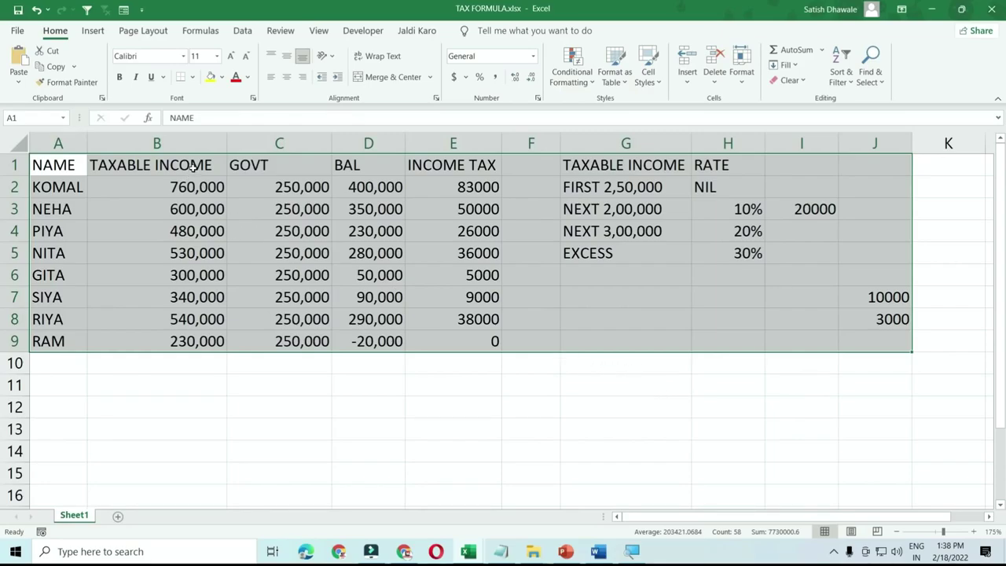
pyautogui.click(429, 387)
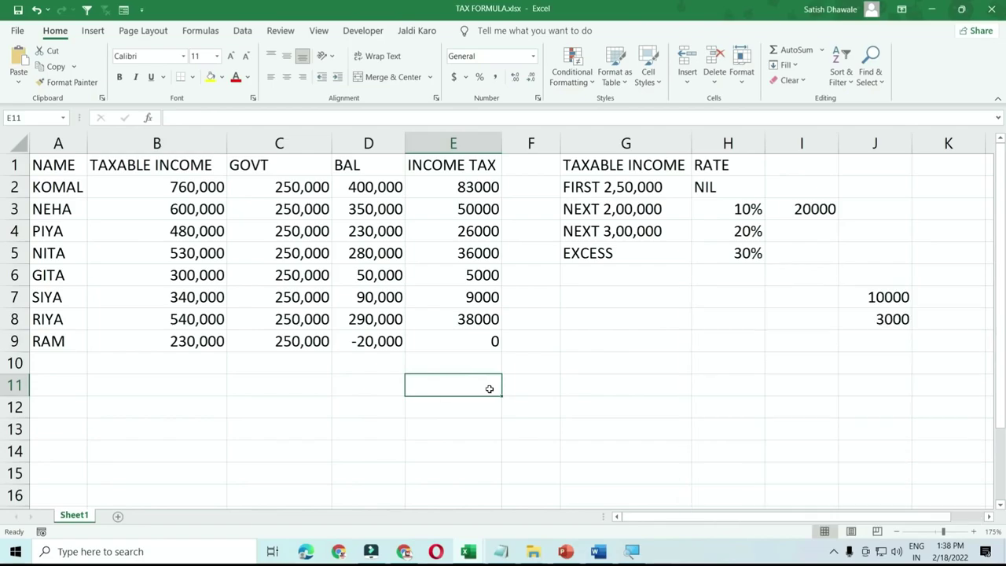
# - Enter abcd in E11, then edit the cell in place so it reads learn
pyautogui.write('ab')
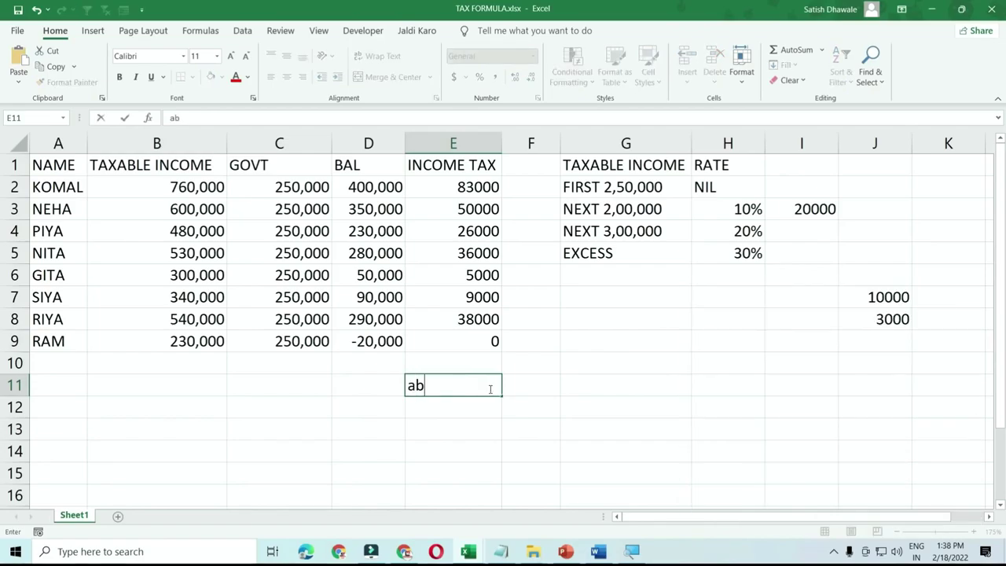
pyautogui.write('cd')
pyautogui.press('Left')
pyautogui.press('Right')
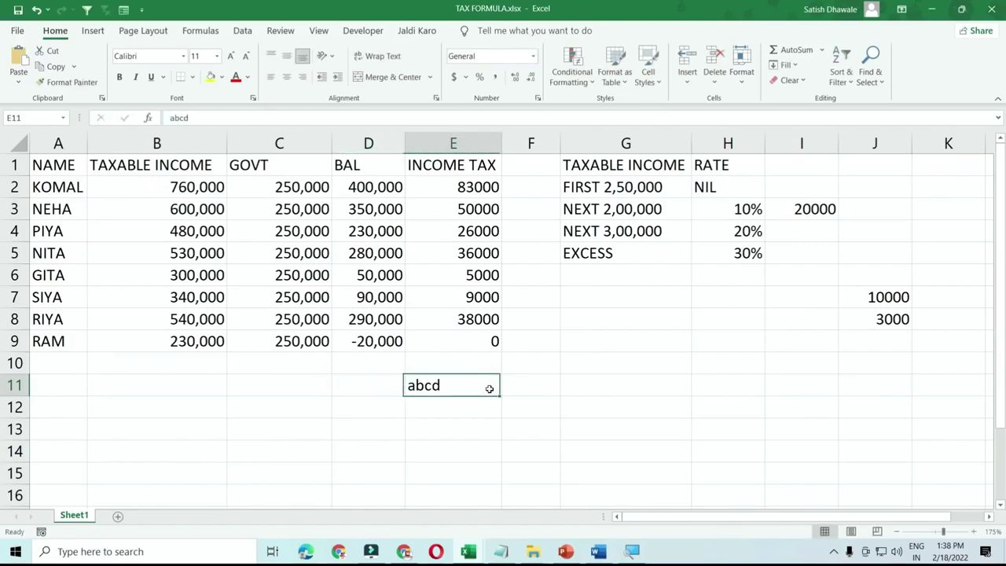
pyautogui.doubleClick(407, 385)
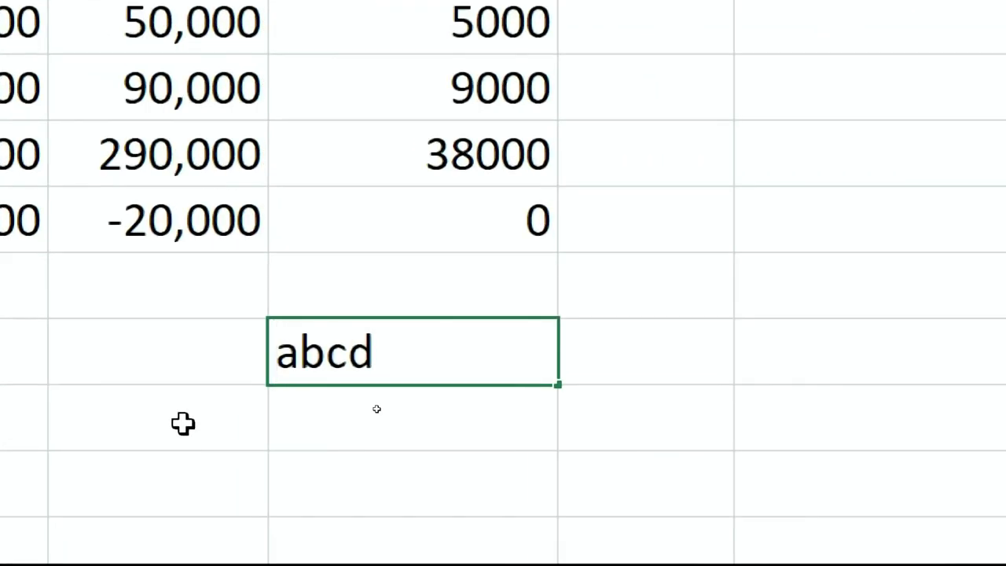
pyautogui.hotkey('shift', 'Right')
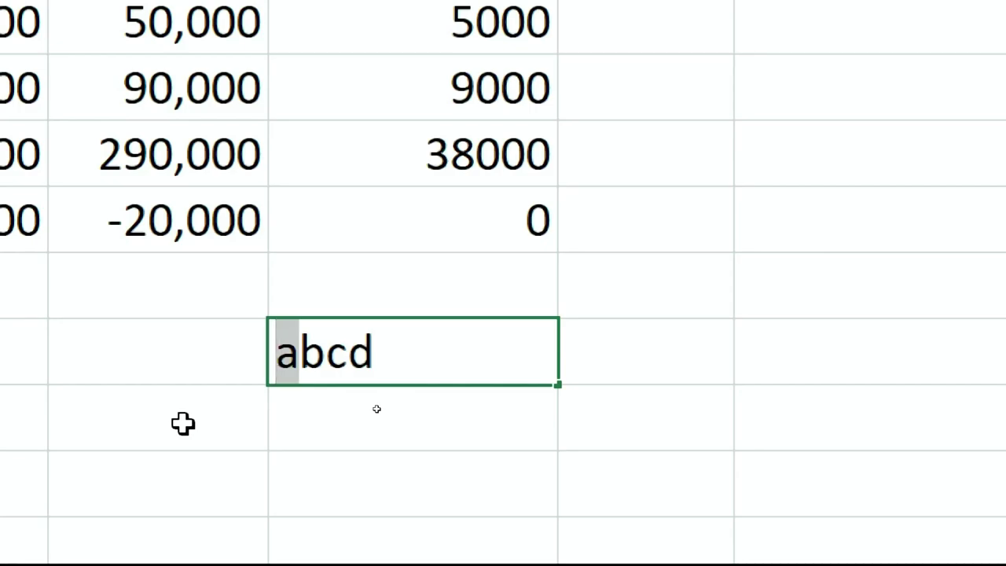
pyautogui.write('l')
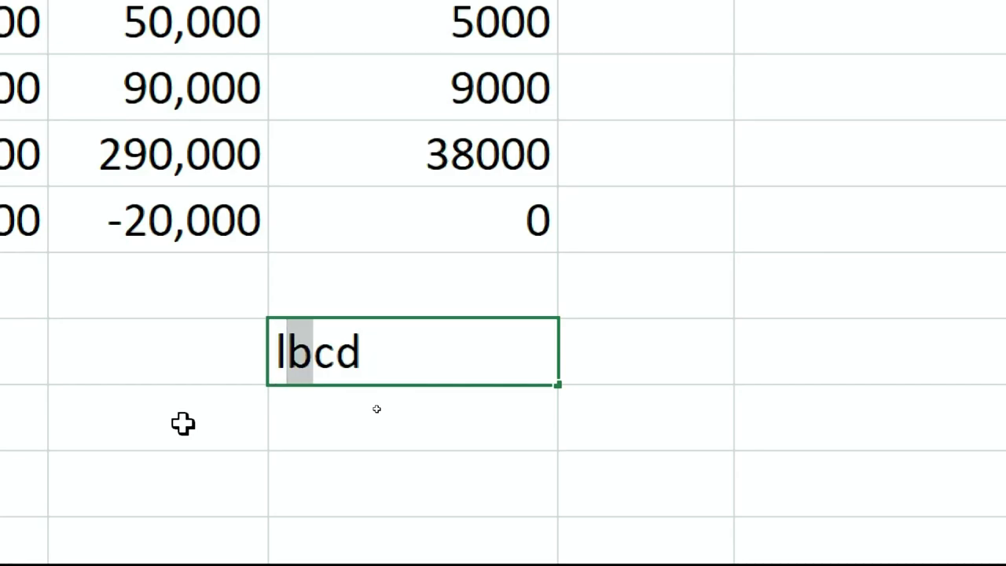
pyautogui.write('e')
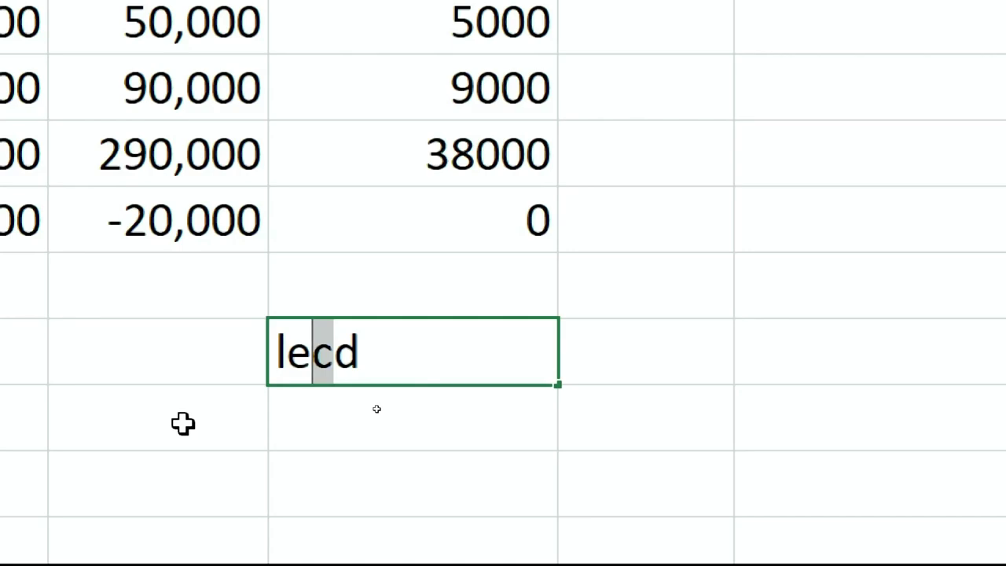
pyautogui.write('a')
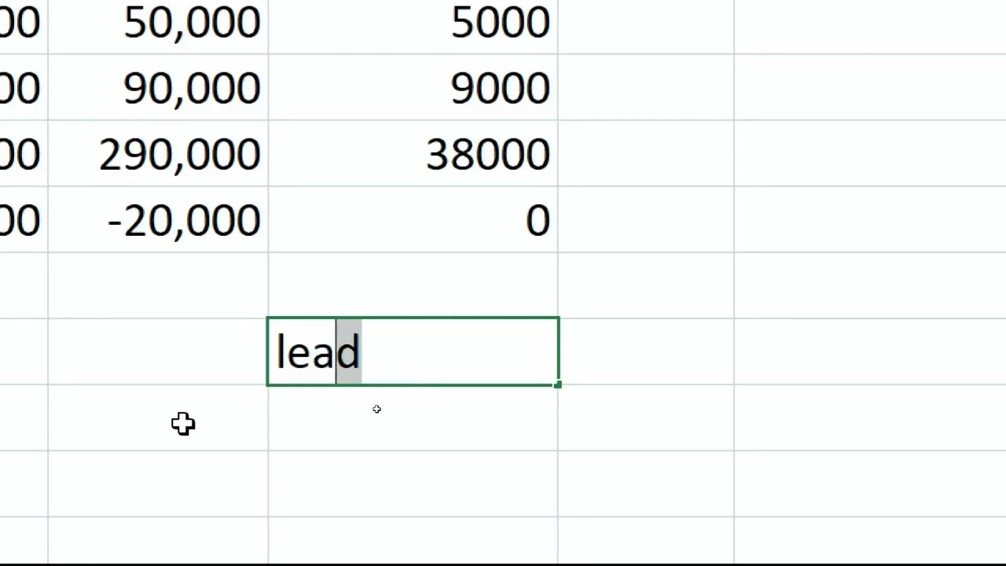
pyautogui.write('rn')
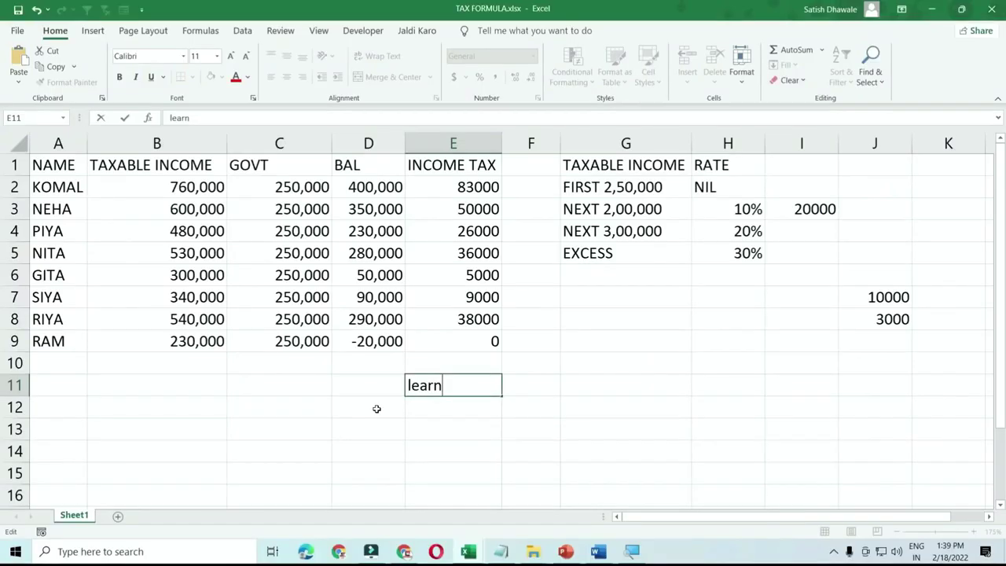
pyautogui.press('Return')
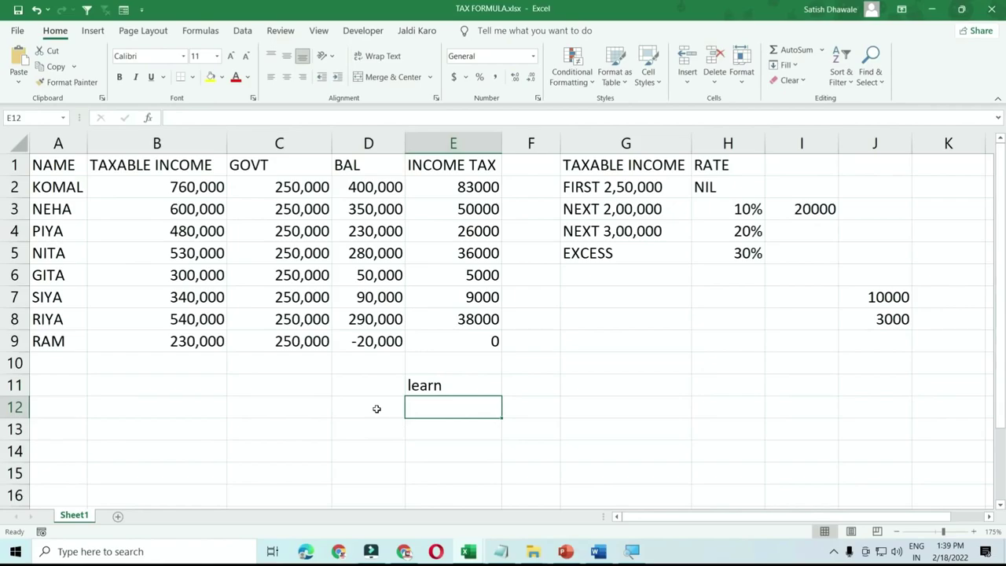
# - Copy the taxable income values B2:B9 and paste them into B13:B20 with Shift+Insert
pyautogui.click(445, 409)
pyautogui.moveTo(201, 192); pyautogui.dragTo(185, 336)
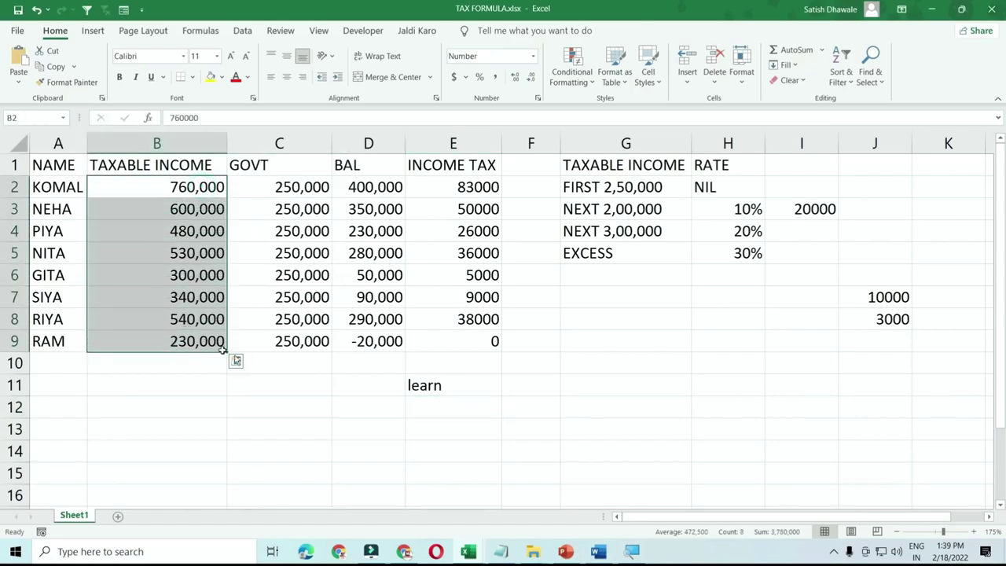
pyautogui.hotkey('ctrl', 'c')
pyautogui.scroll(-2, 191, 319)
pyautogui.click(166, 300)
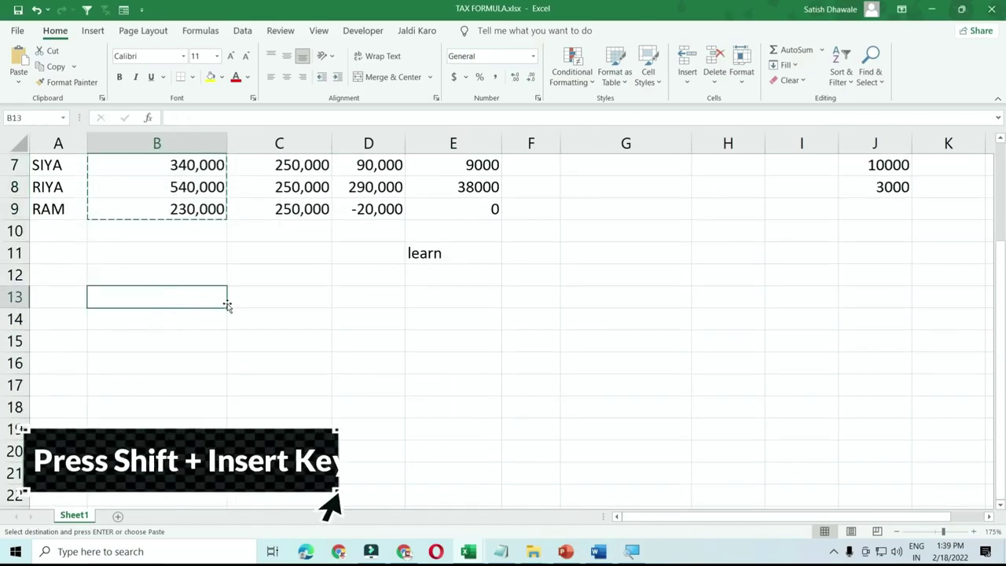
pyautogui.press('shift+Insert')
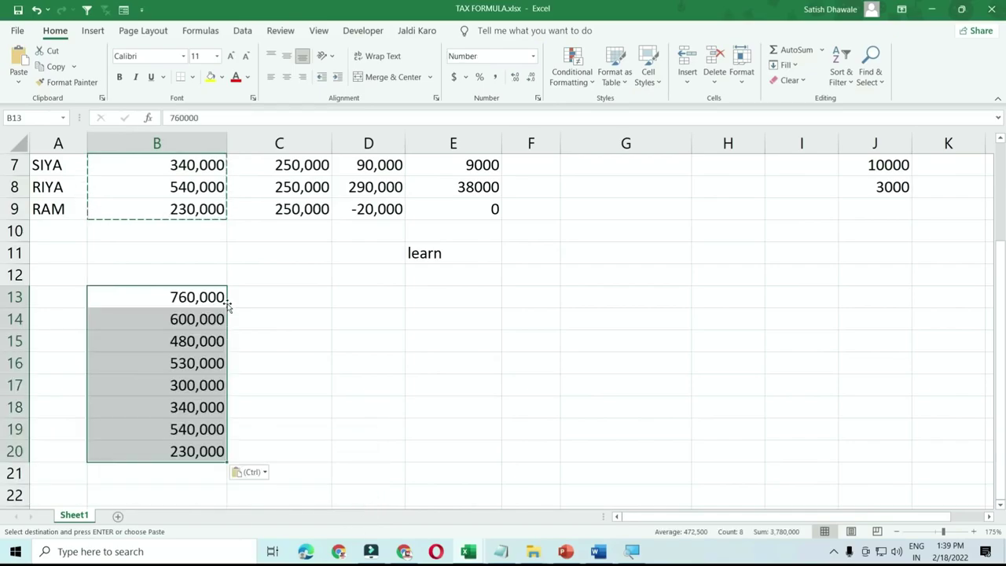
pyautogui.scroll(2, 227, 306)
pyautogui.scroll(-2, 198, 301)
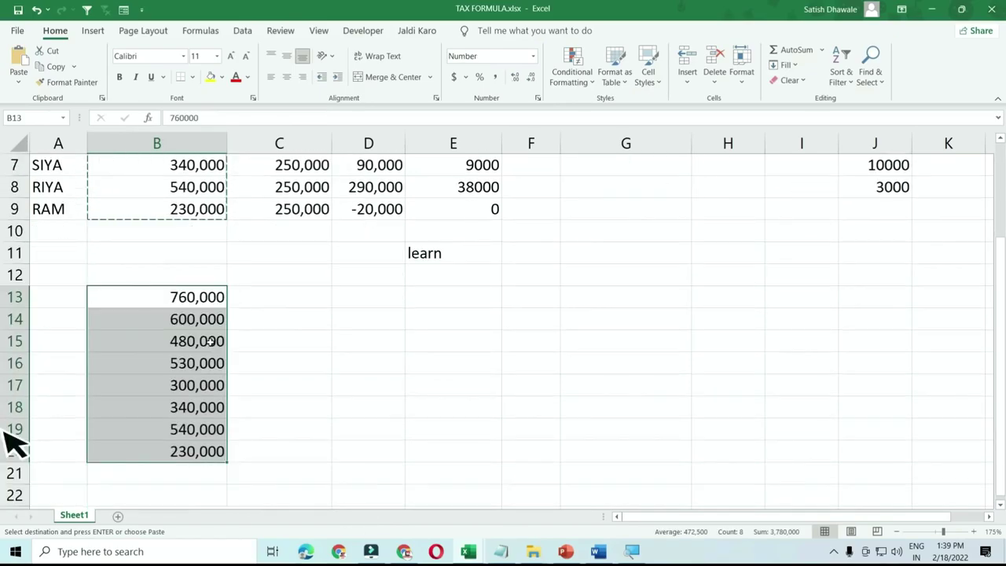
pyautogui.scroll(2, 382, 442)
pyautogui.click(382, 442)
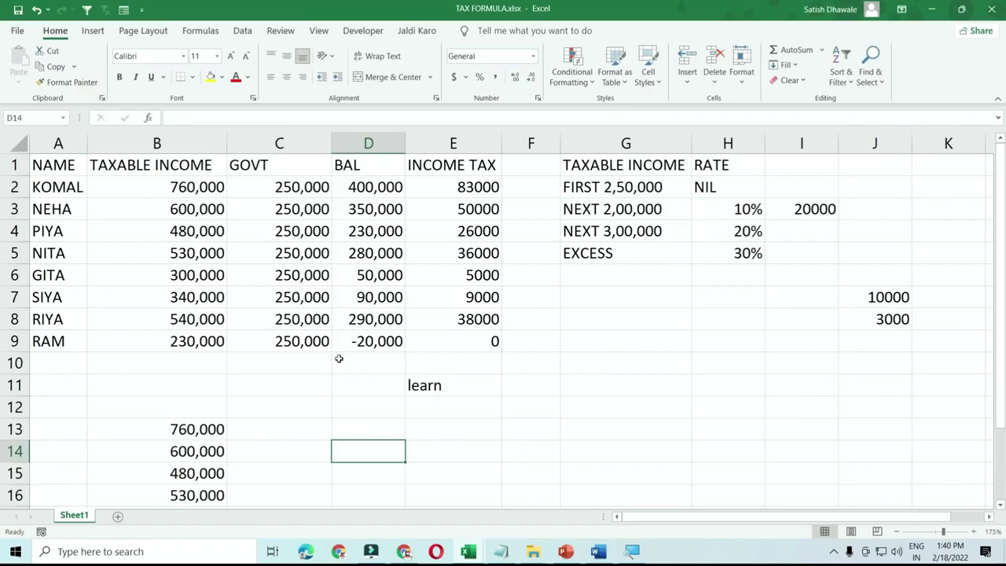
pyautogui.click(598, 555)
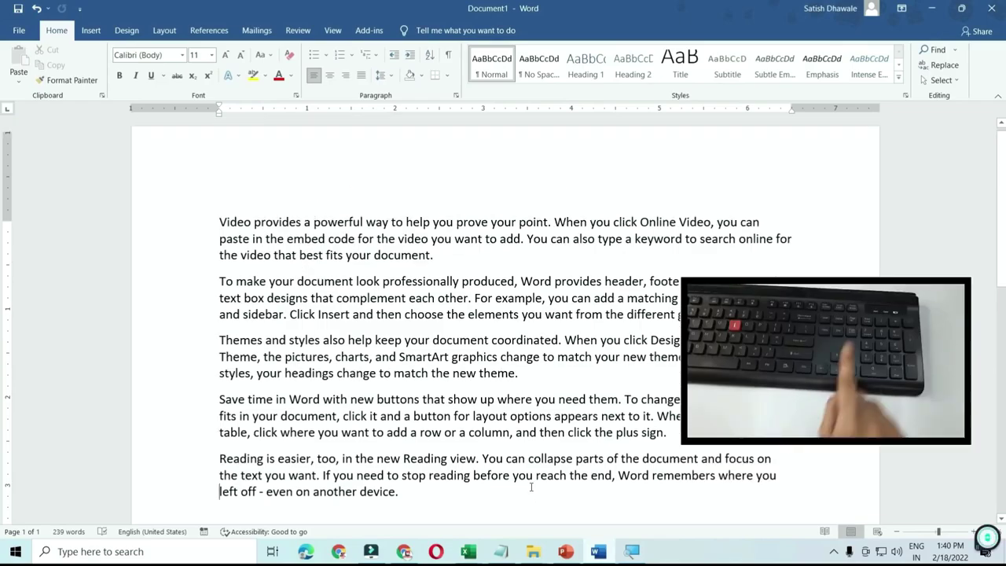
pyautogui.press('pageup')
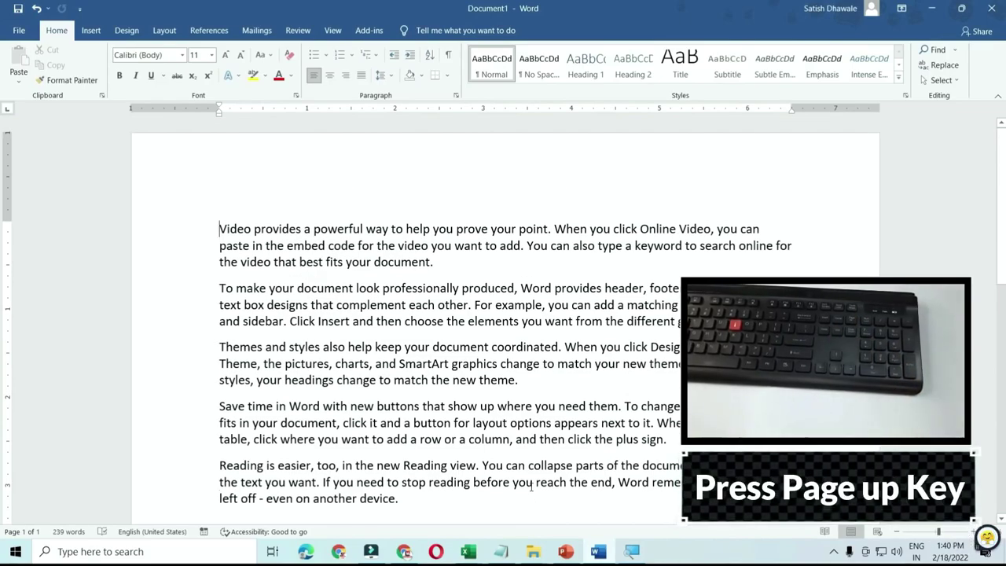
pyautogui.press('pagedown')
pyautogui.press('pageup')
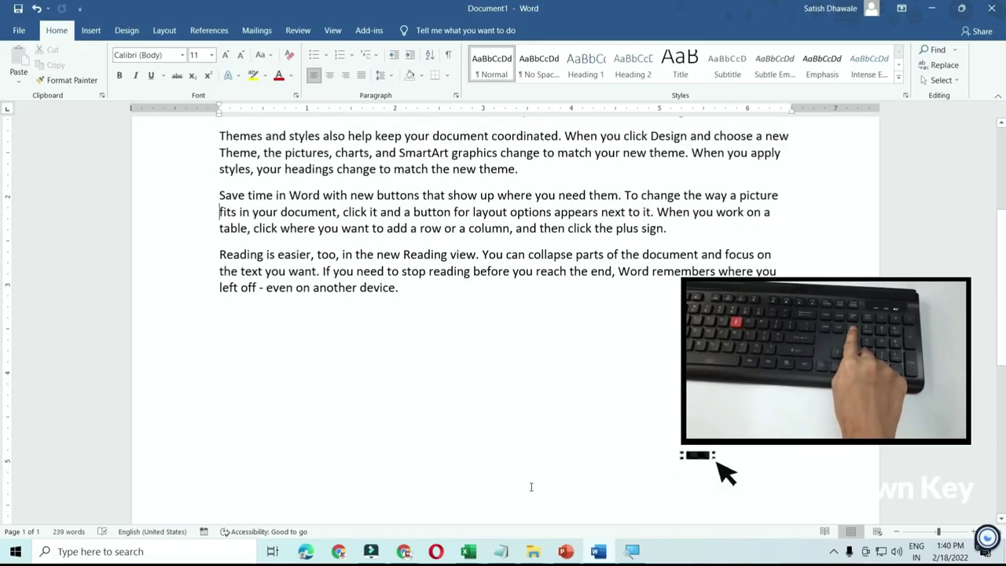
pyautogui.press('pagedown')
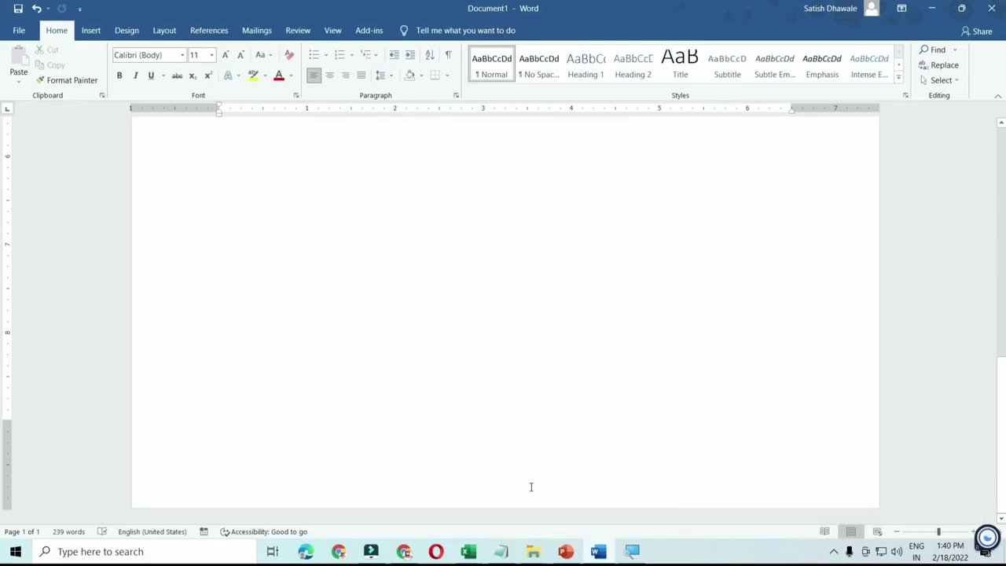
pyautogui.press('pageup')
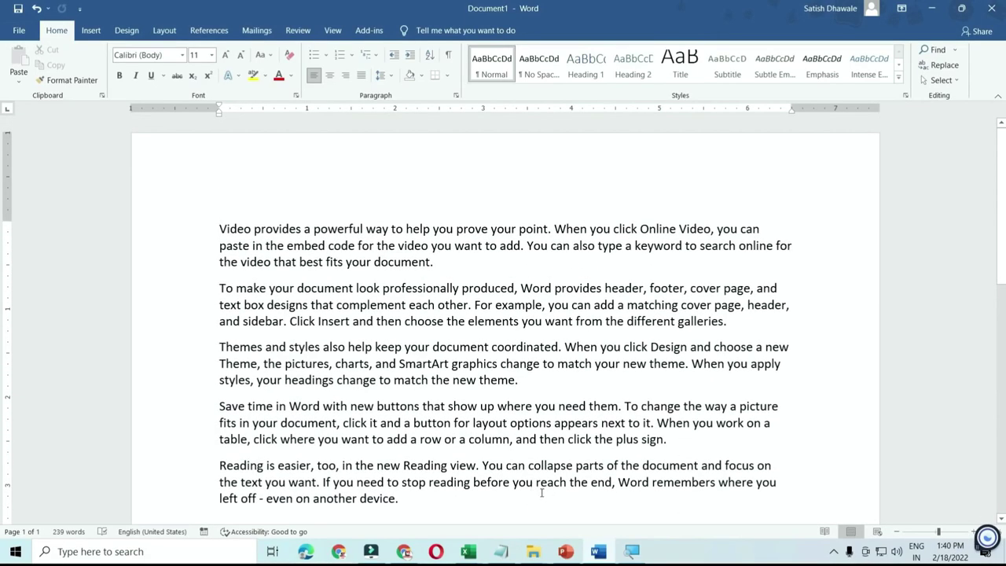
pyautogui.hotkey('alt', 'Tab')
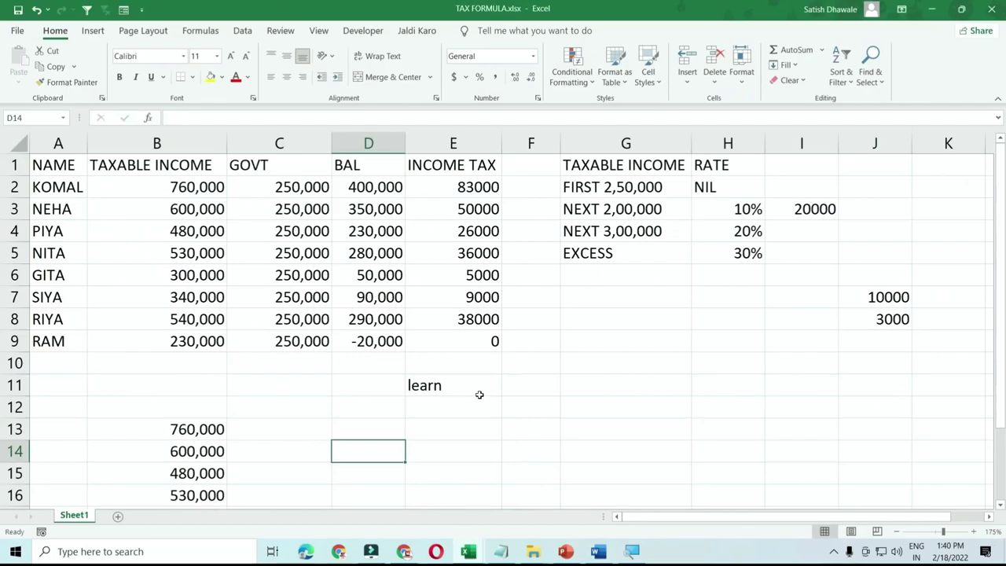
pyautogui.press('pagedown')
pyautogui.press('pagedown')
pyautogui.press('pagedown')
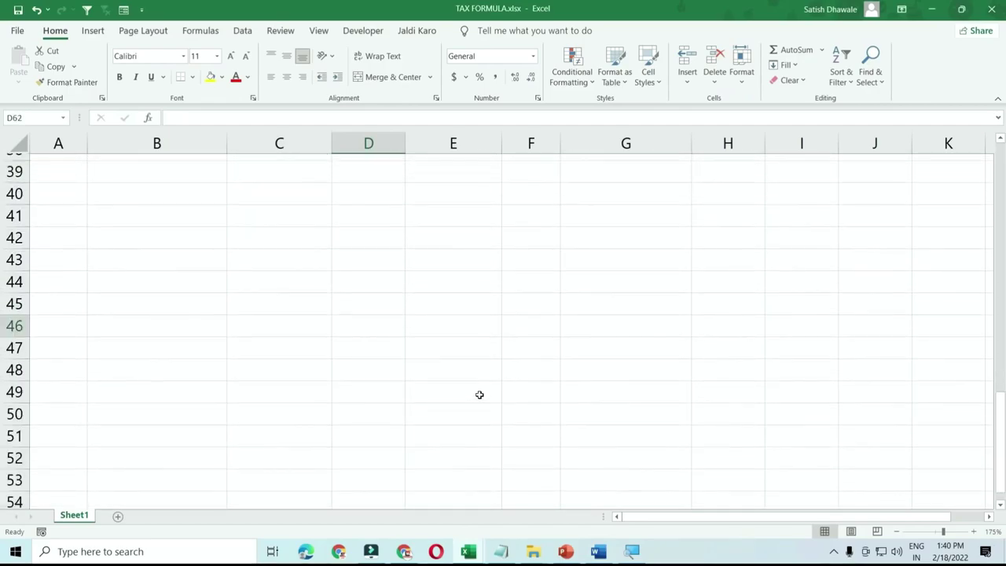
pyautogui.press('pagedown')
pyautogui.press('pagedown')
pyautogui.press('pageup')
pyautogui.press('pageup')
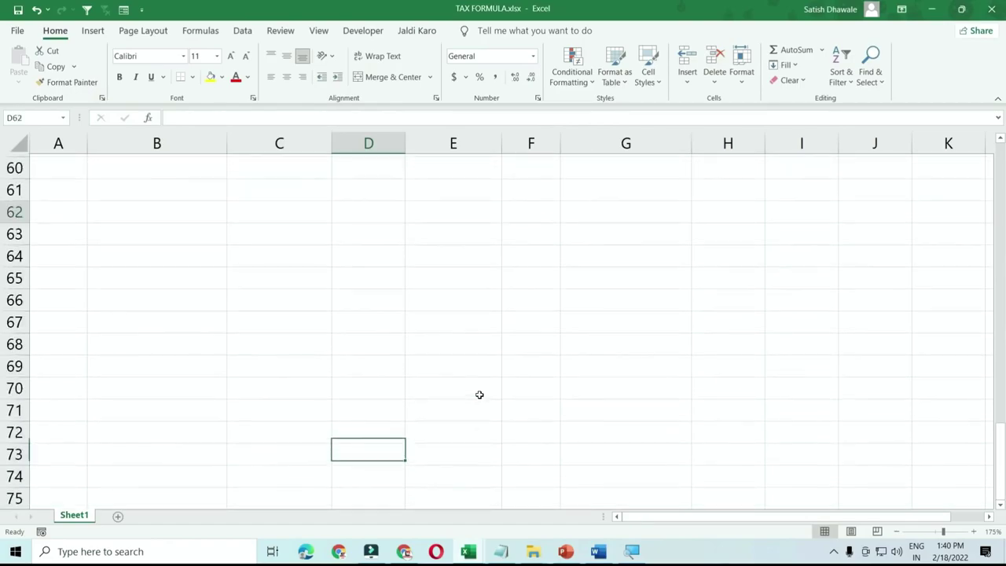
pyautogui.press('pageup')
pyautogui.press('pageup')
pyautogui.press('pageup')
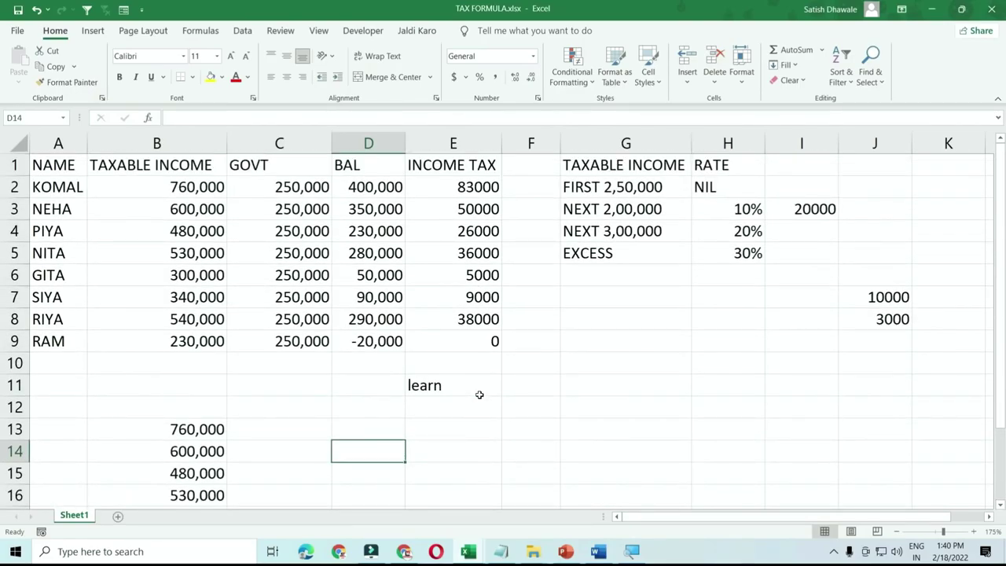
pyautogui.press('Up')
pyautogui.press('Up')
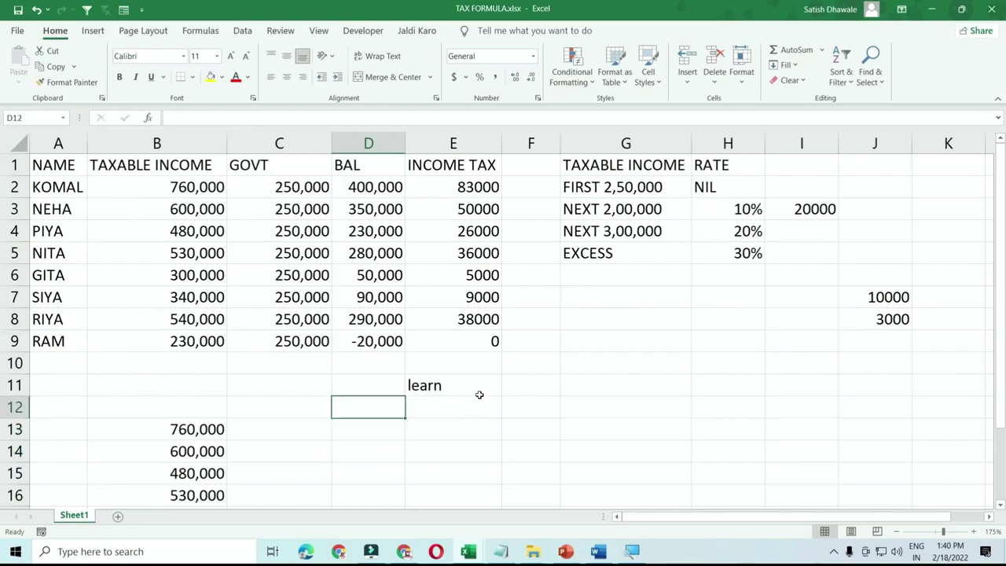
pyautogui.press('Left')
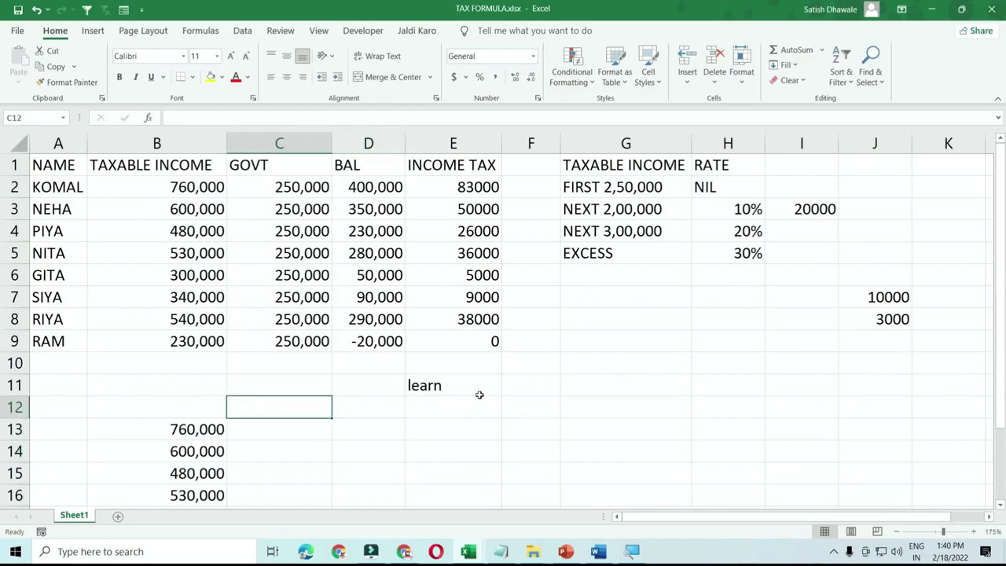
pyautogui.press('Left')
pyautogui.press('Left')
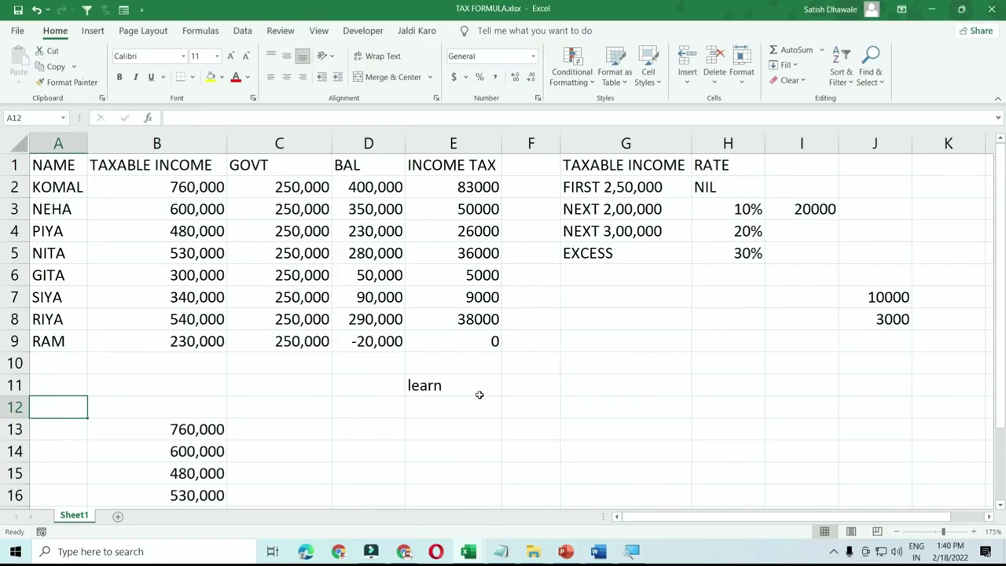
# - Clear B2:D9, undo to restore the income figures, then show the desktop with Windows+D
pyautogui.moveTo(217, 196); pyautogui.dragTo(363, 342)
pyautogui.press('Delete')
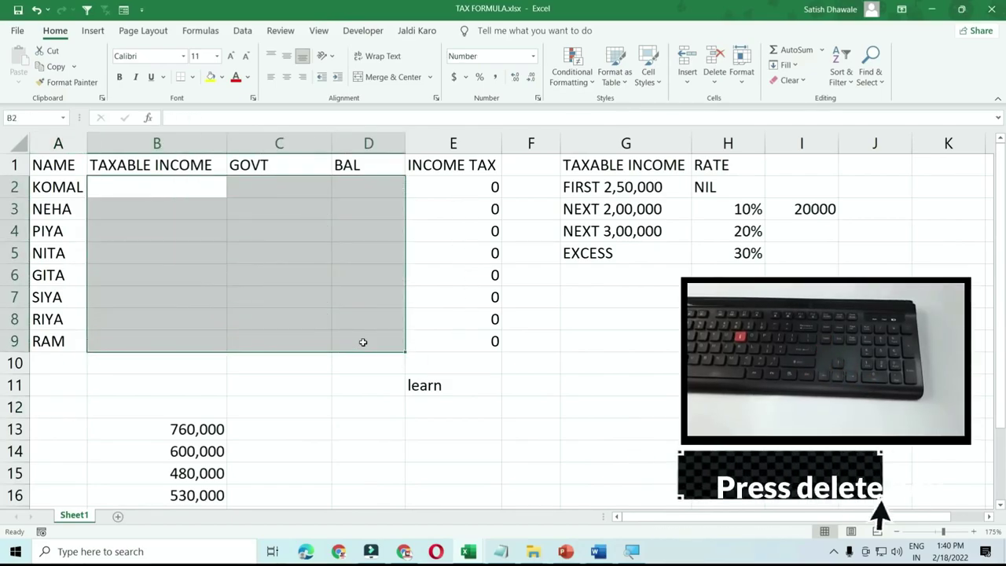
pyautogui.hotkey('ctrl', 'z')
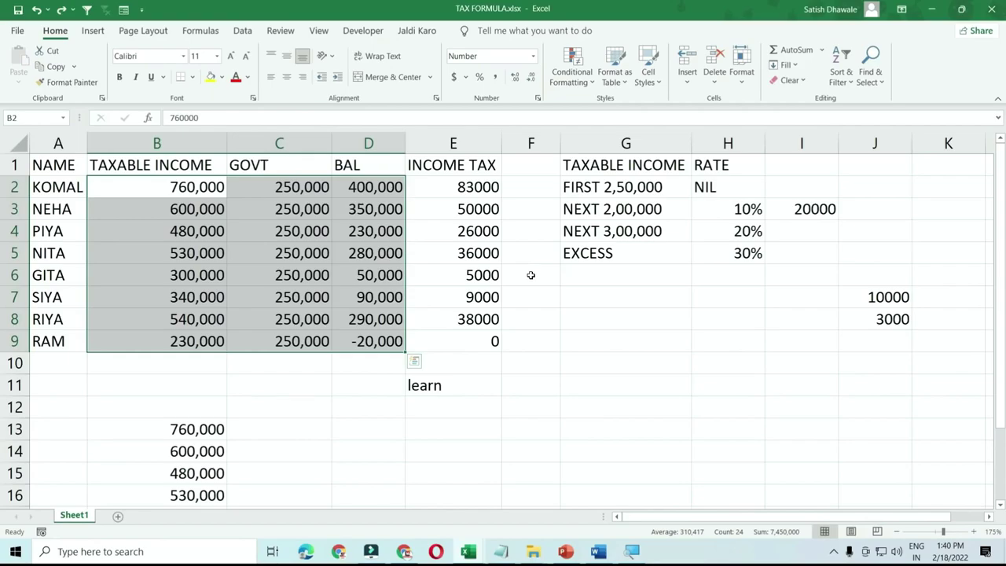
pyautogui.press('super+d')
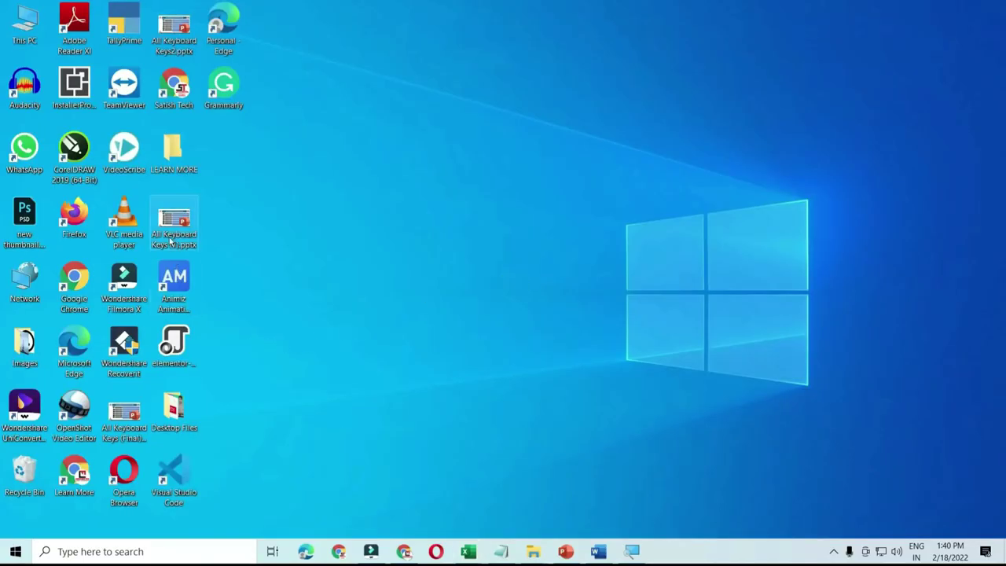
# - Select and deselect a desktop icon, then return to the Word document with Alt+Tab
pyautogui.click(171, 239)
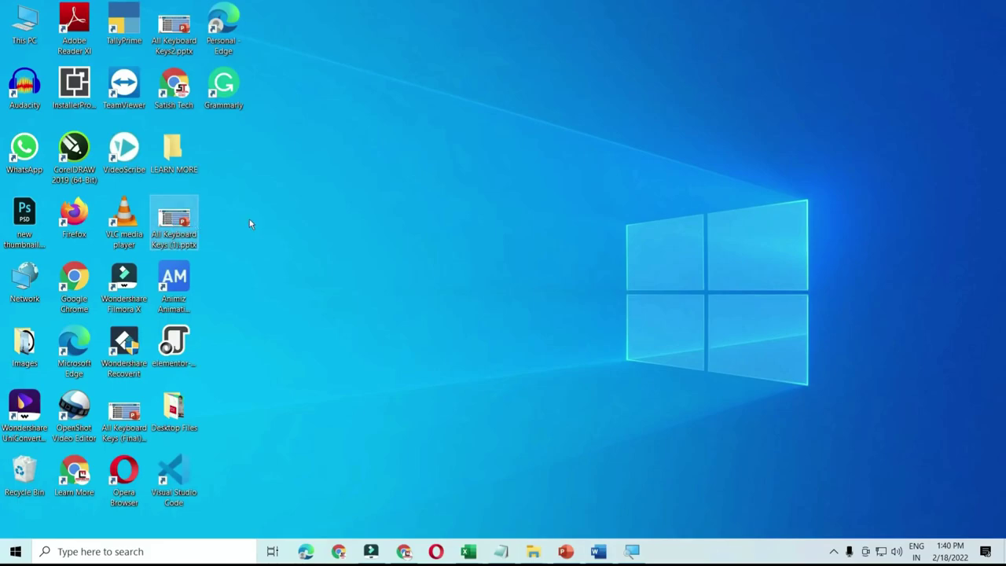
pyautogui.click(249, 221)
pyautogui.hotkey('alt', 'Tab')
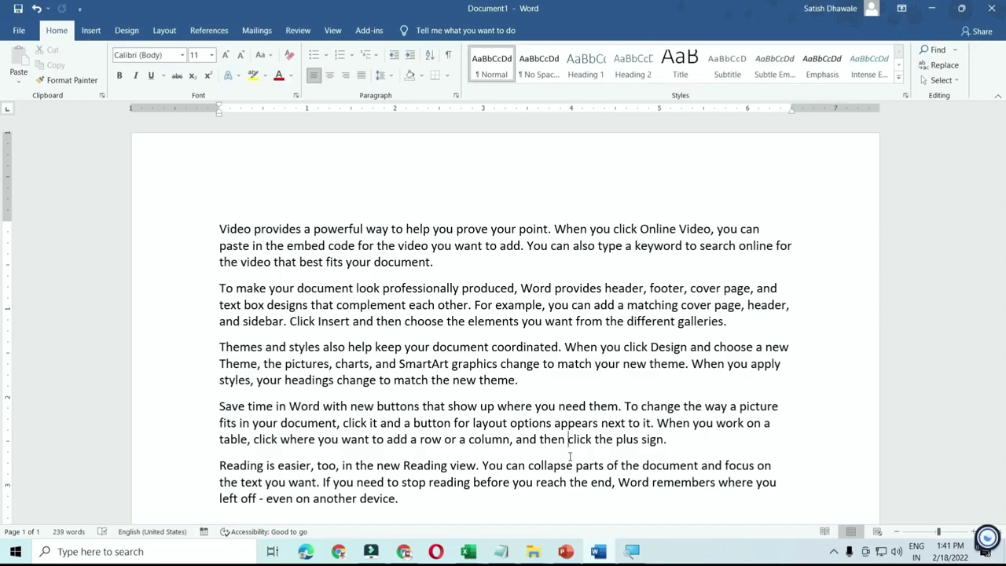
pyautogui.scroll(-3, 571, 457)
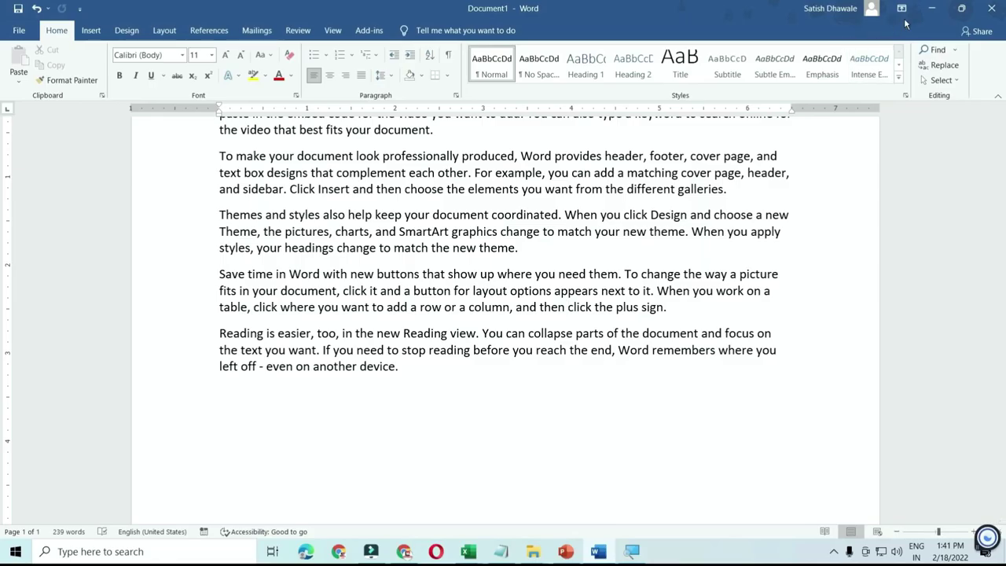
pyautogui.press('super+d')
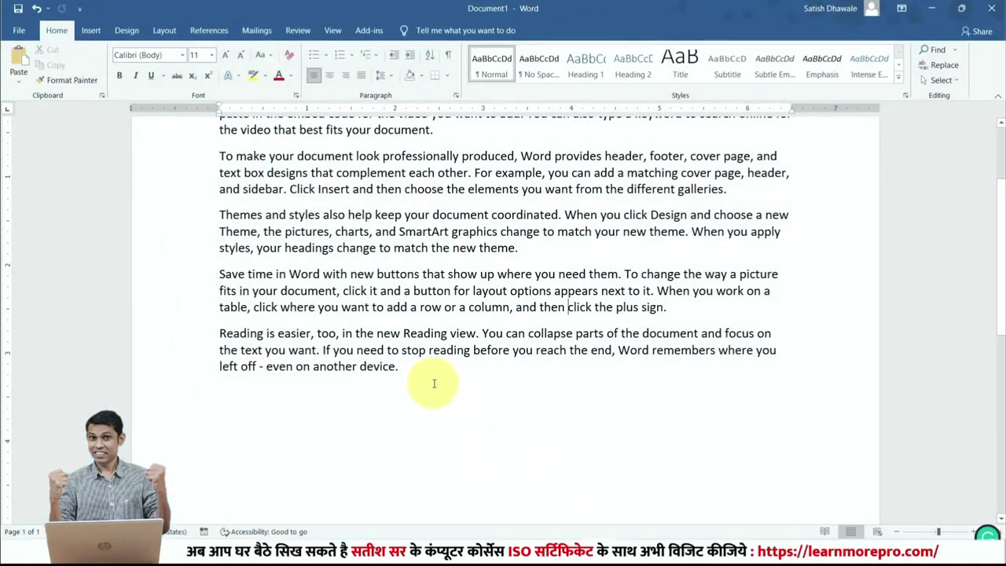
# - Delete all five sample paragraphs and paste the captured desktop screenshot in their place
pyautogui.hotkey('ctrl', 'a')
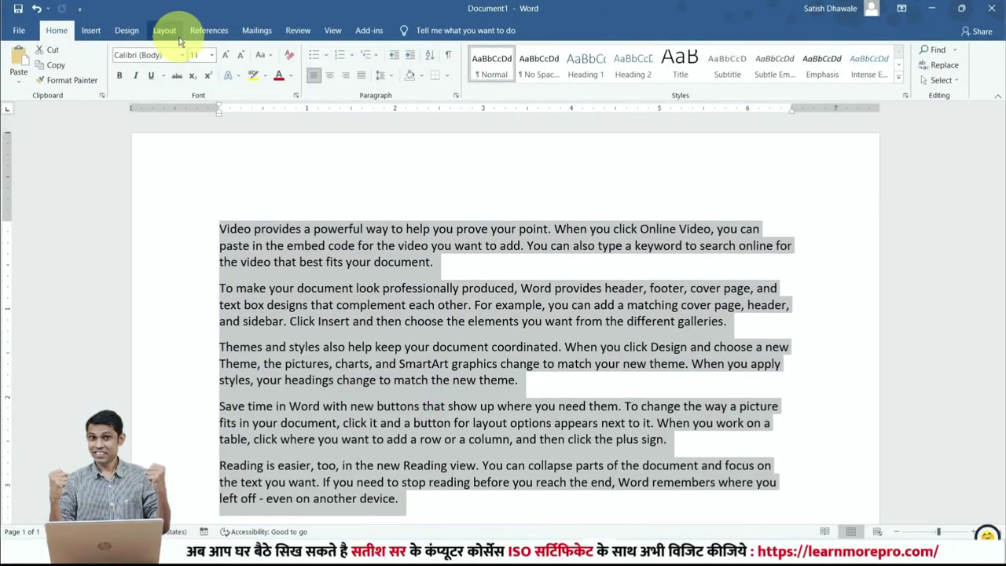
pyautogui.press('Delete')
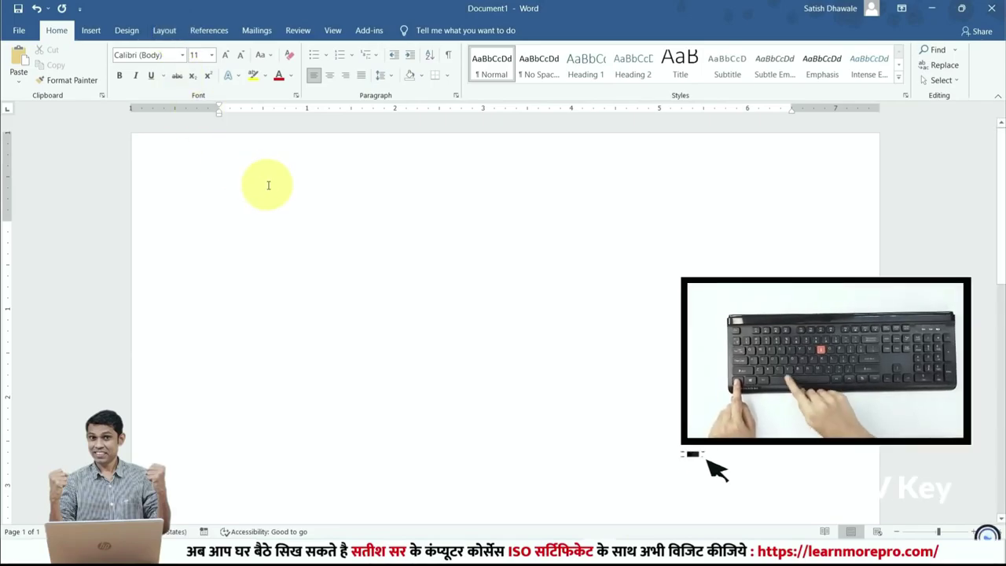
pyautogui.hotkey('ctrl', 'v')
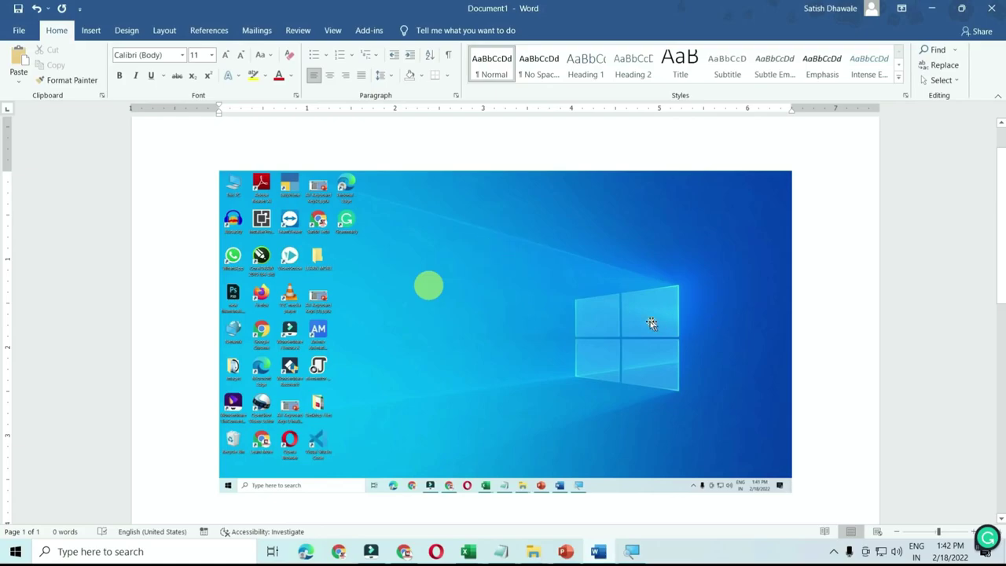
# - Delete the pasted desktop and Excel screenshots from Word, then switch to the All Courses page in Chrome
pyautogui.click(619, 322)
pyautogui.press('Delete')
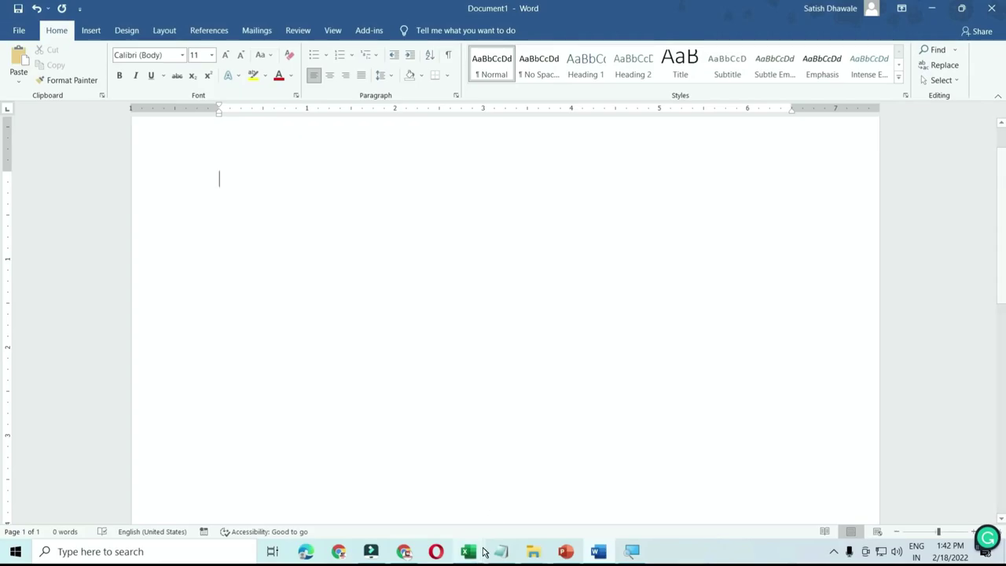
pyautogui.moveTo(468, 551)
pyautogui.click(511, 513)
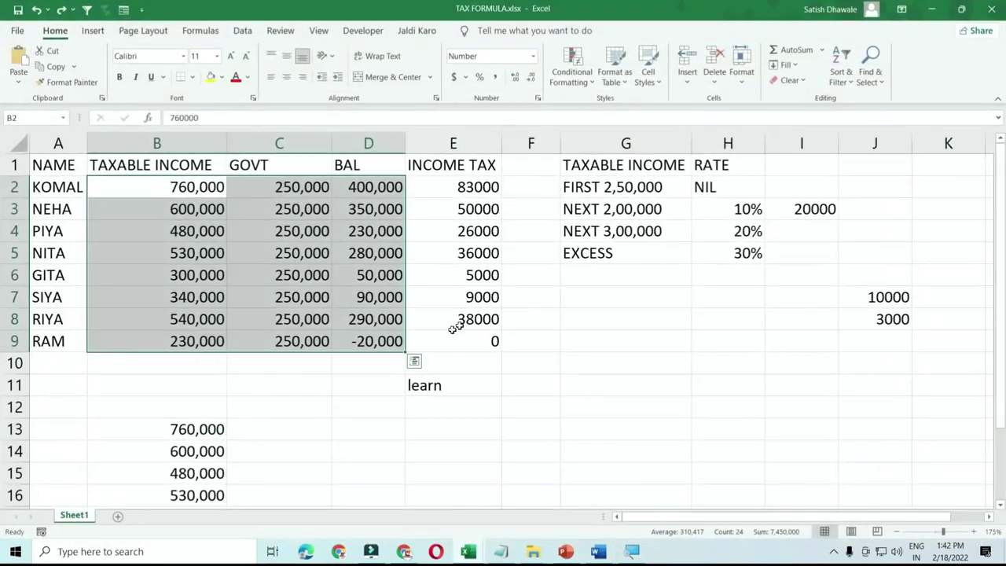
pyautogui.click(565, 359)
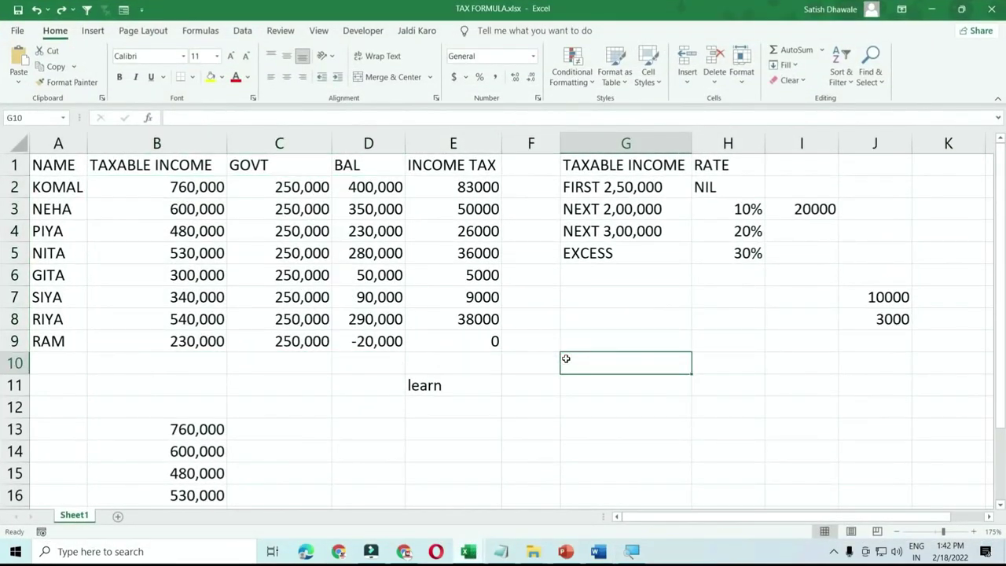
pyautogui.click(599, 551)
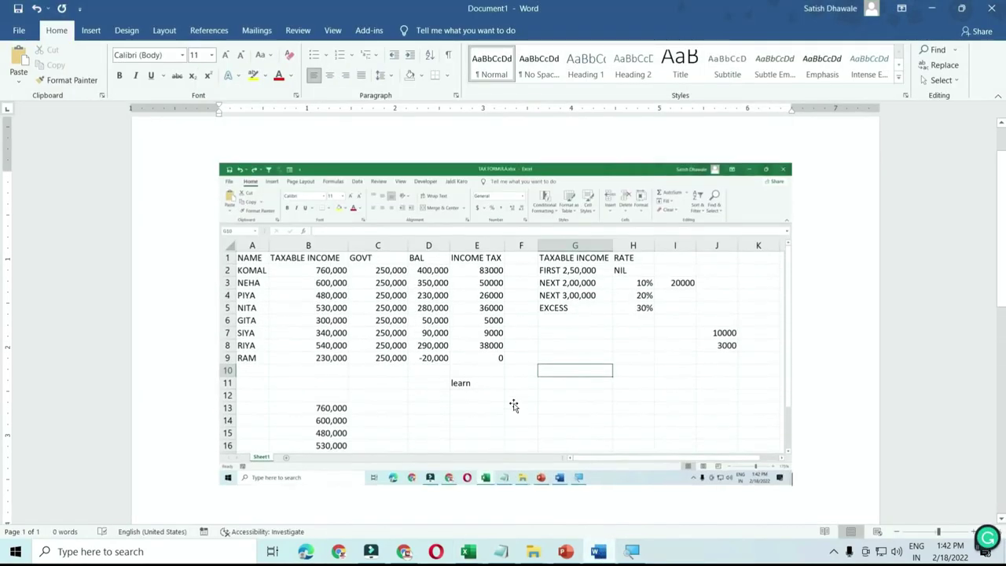
pyautogui.click(513, 405)
pyautogui.press('Delete')
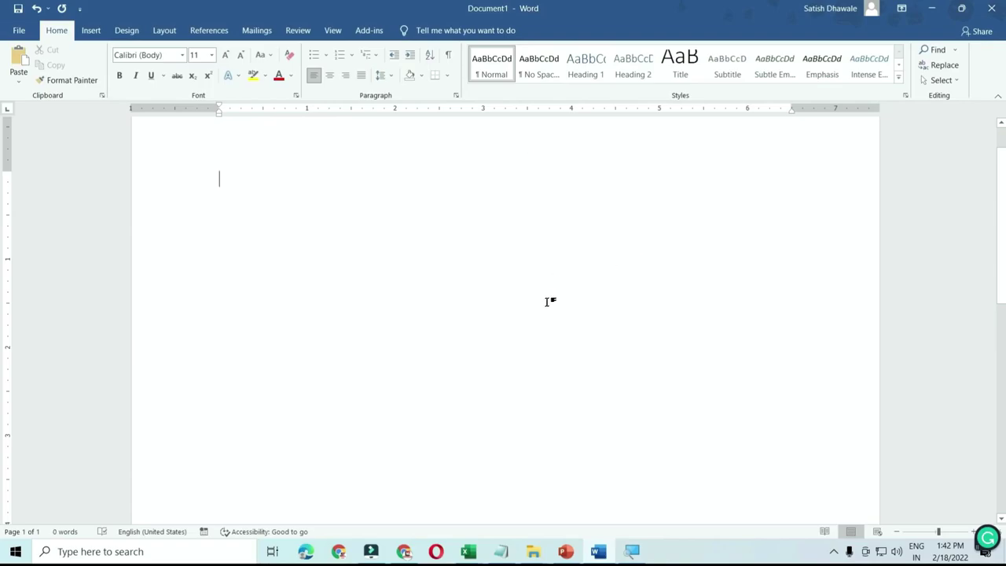
pyautogui.click(411, 554)
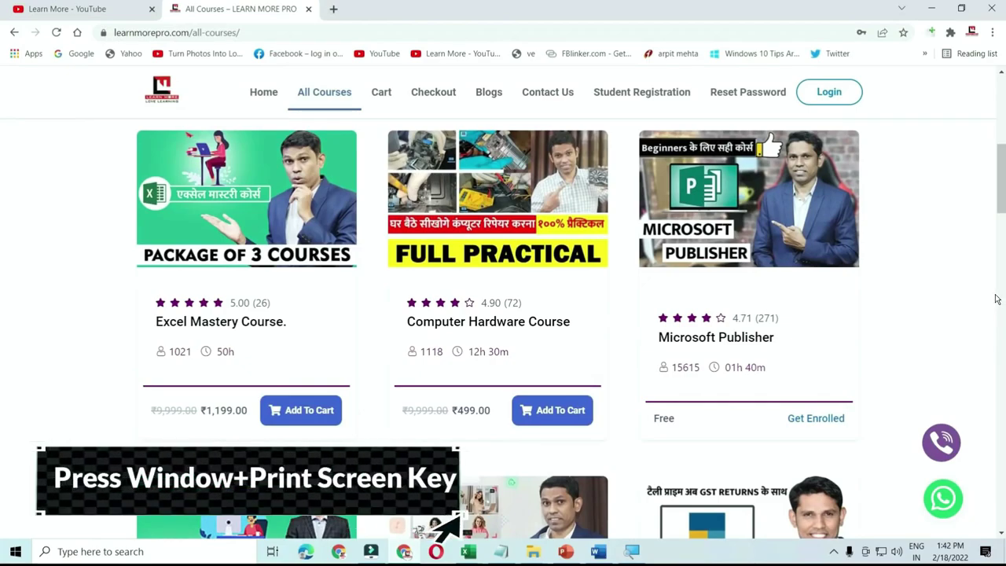
# - Save a full-screen capture with Windows+Print Screen, then open File Explorer with Windows+E
pyautogui.press('super+Print')
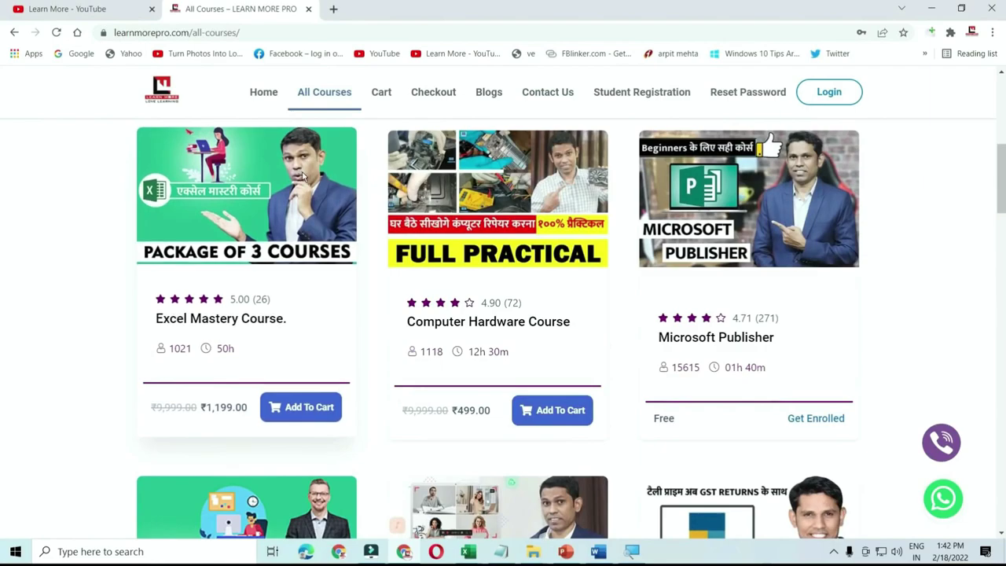
pyautogui.press('super+e')
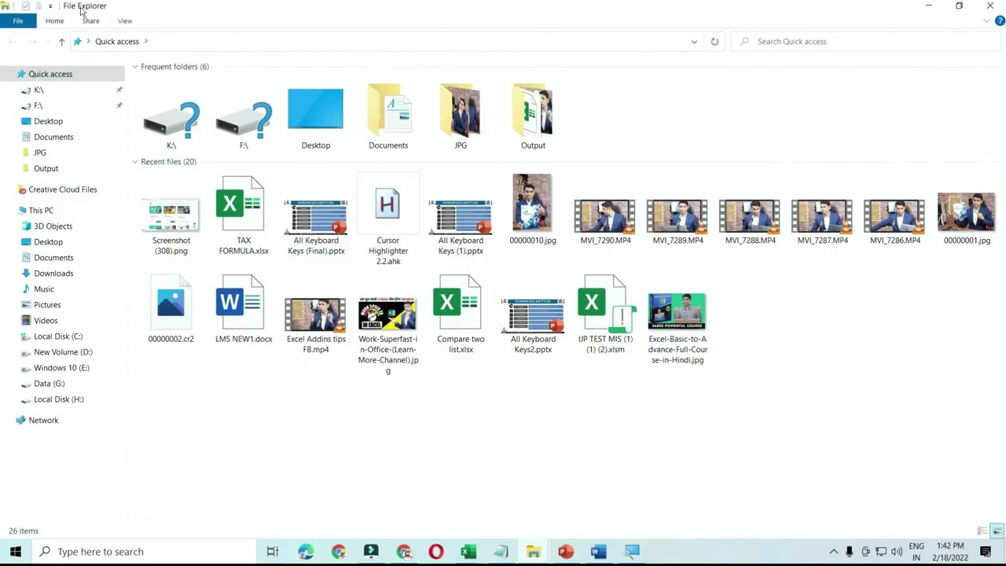
pyautogui.moveTo(63, 259)
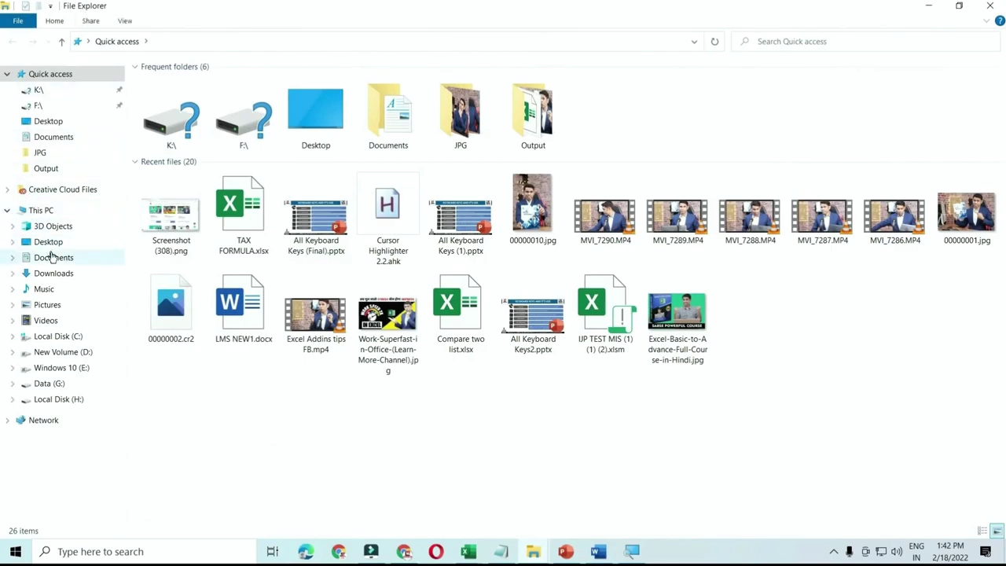
# - View Screenshot (308) in Pictures > Screenshots, then close Photos and File Explorer
pyautogui.click(45, 307)
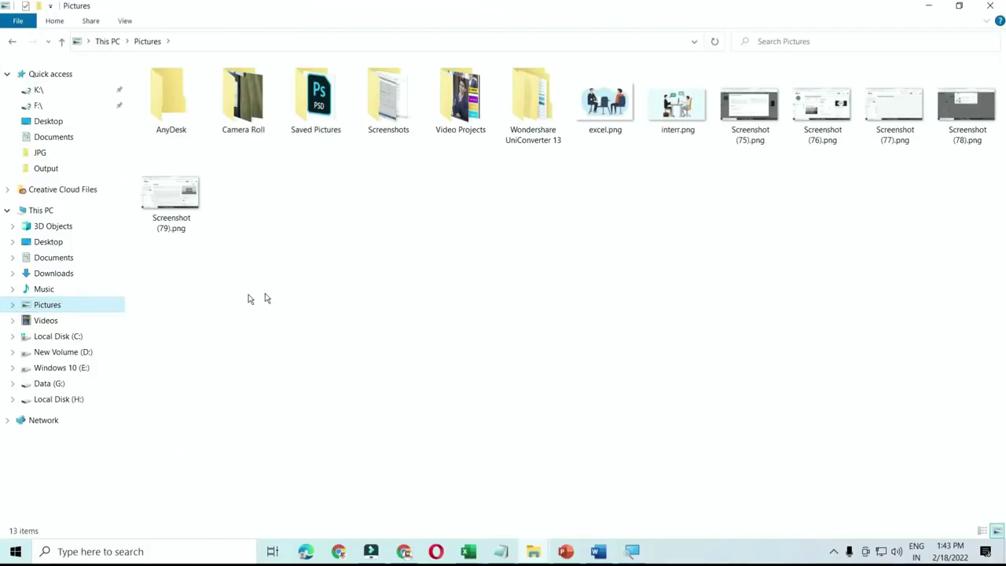
pyautogui.click(388, 106)
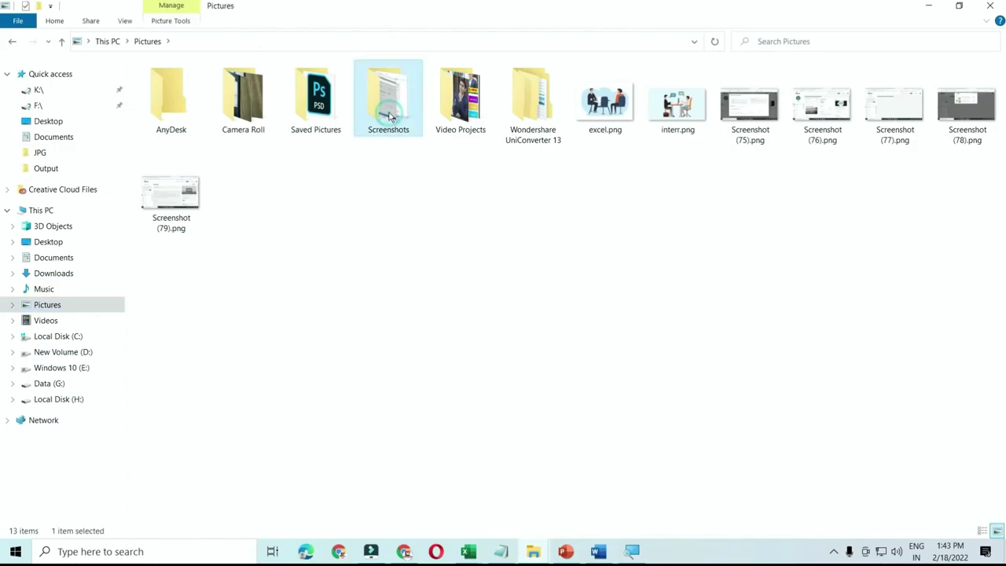
pyautogui.doubleClick(389, 106)
pyautogui.scroll(-15, 450, 233)
pyautogui.scroll(-5, 825, 477)
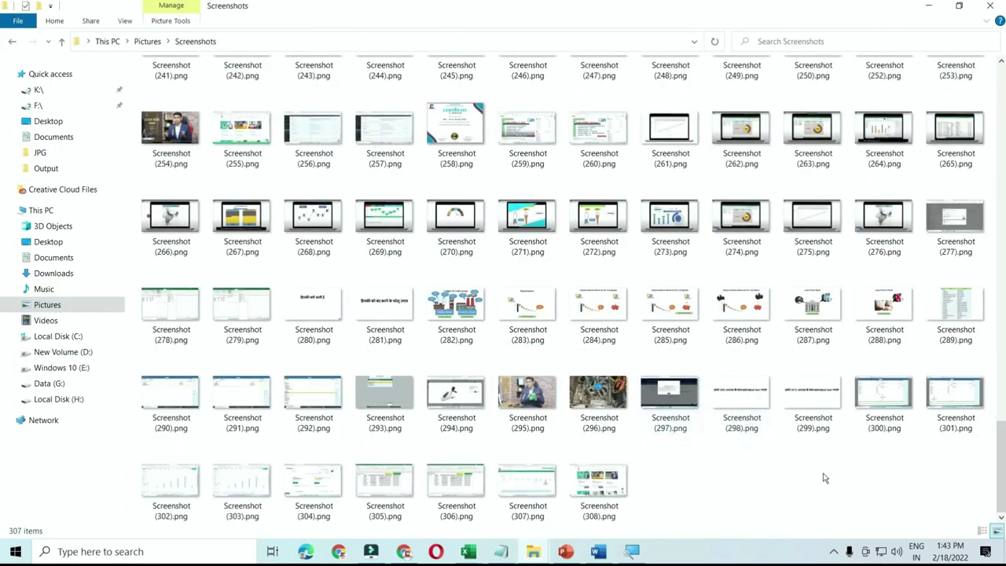
pyautogui.doubleClick(611, 496)
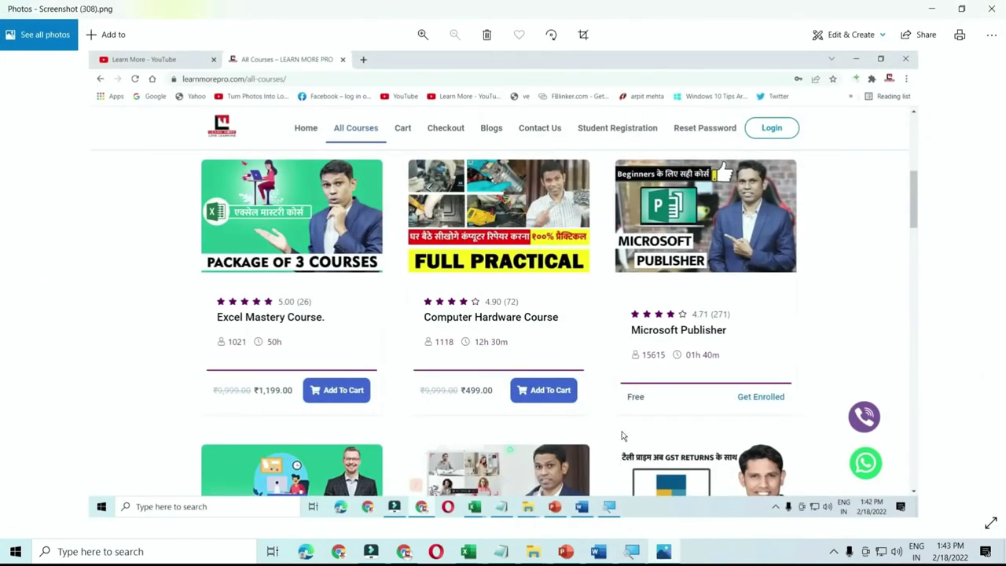
pyautogui.click(992, 9)
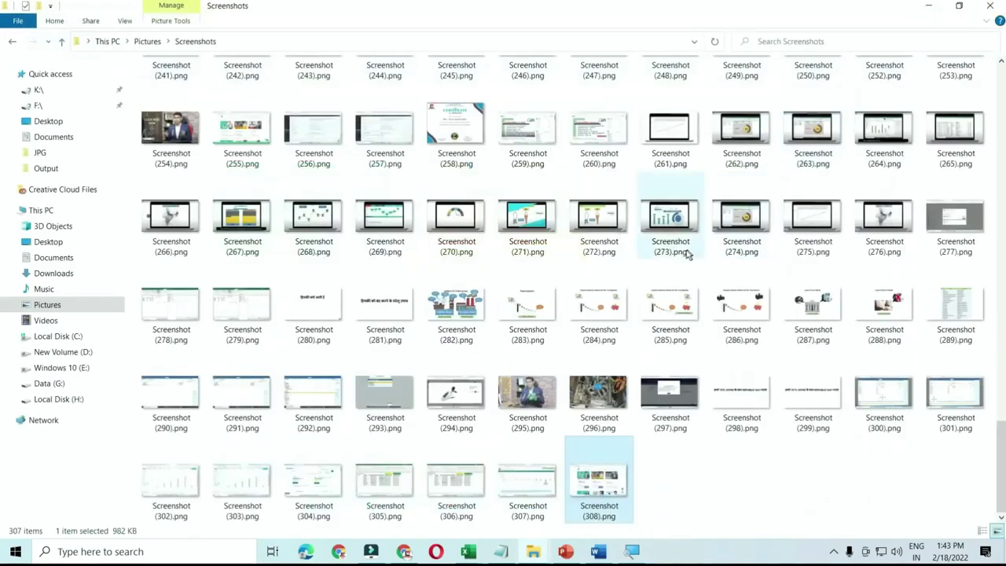
pyautogui.click(992, 6)
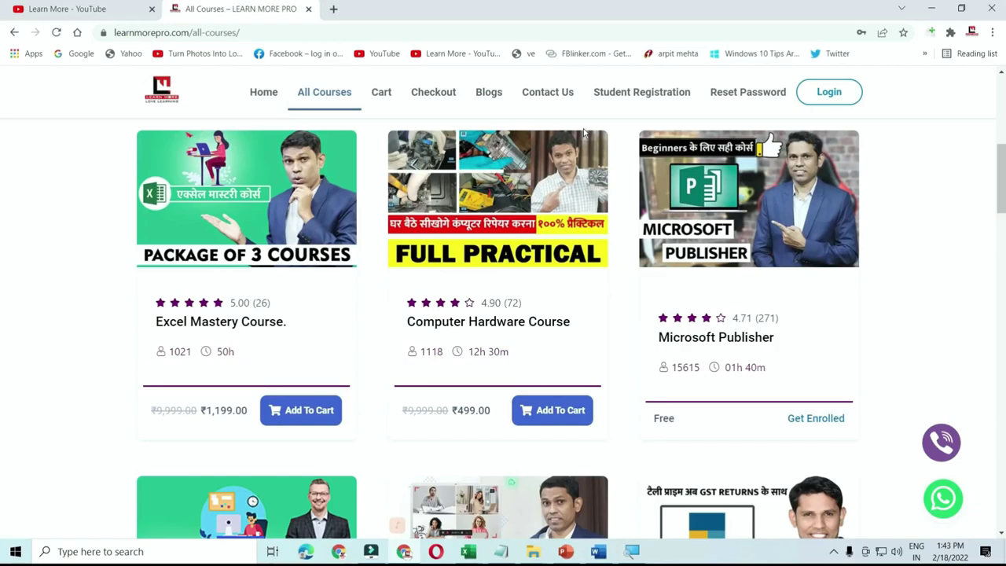
# - Bring the TAX FORMULA.xlsx workbook to the front from the Excel taskbar preview
pyautogui.click(468, 551)
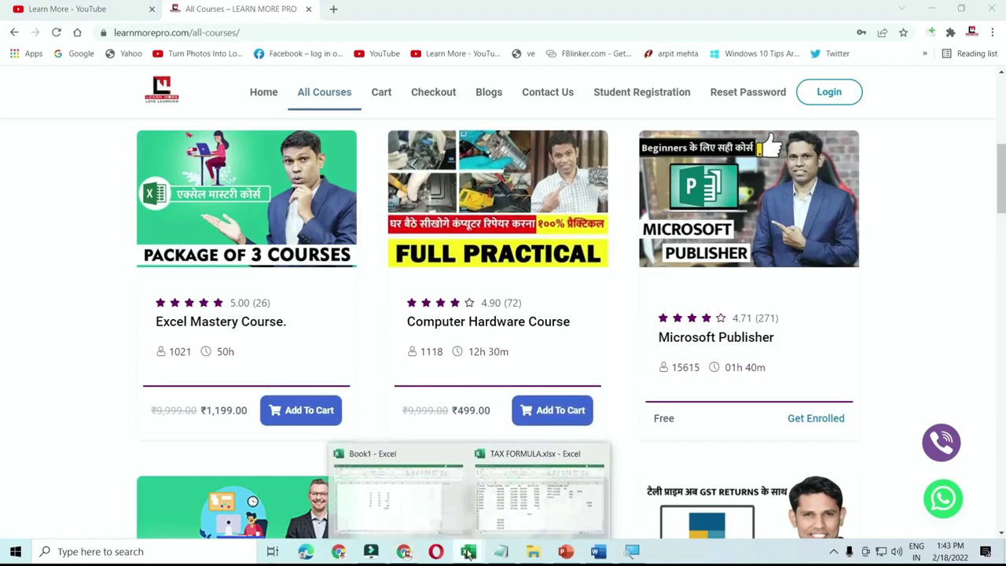
pyautogui.click(540, 492)
# - Scroll the TAX FORMULA sheet and select the taxable income cell B6
pyautogui.scroll(-3, 361, 405)
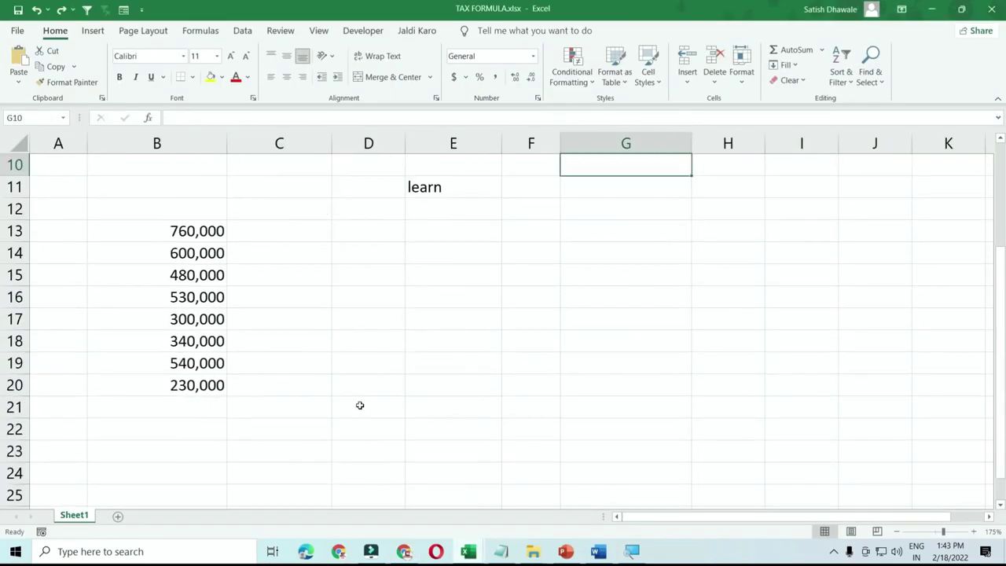
pyautogui.scroll(-1, 359, 405)
pyautogui.scroll(-3, 359, 405)
pyautogui.scroll(3, 359, 404)
pyautogui.scroll(4, 360, 405)
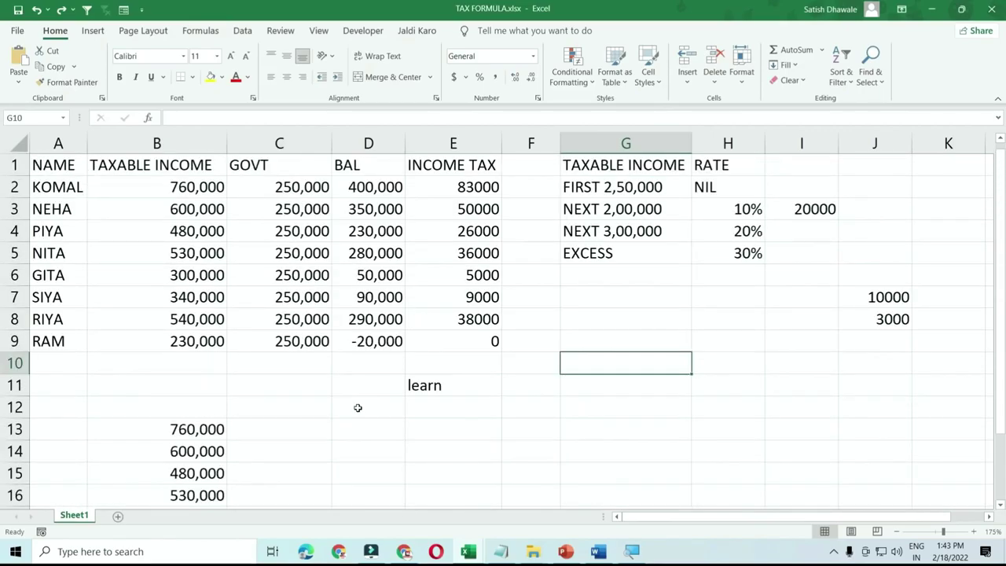
pyautogui.click(192, 270)
# - Move through column B to the last income, B9, and switch on Scroll Lock
pyautogui.press('Down')
pyautogui.press('Down')
pyautogui.press('Down')
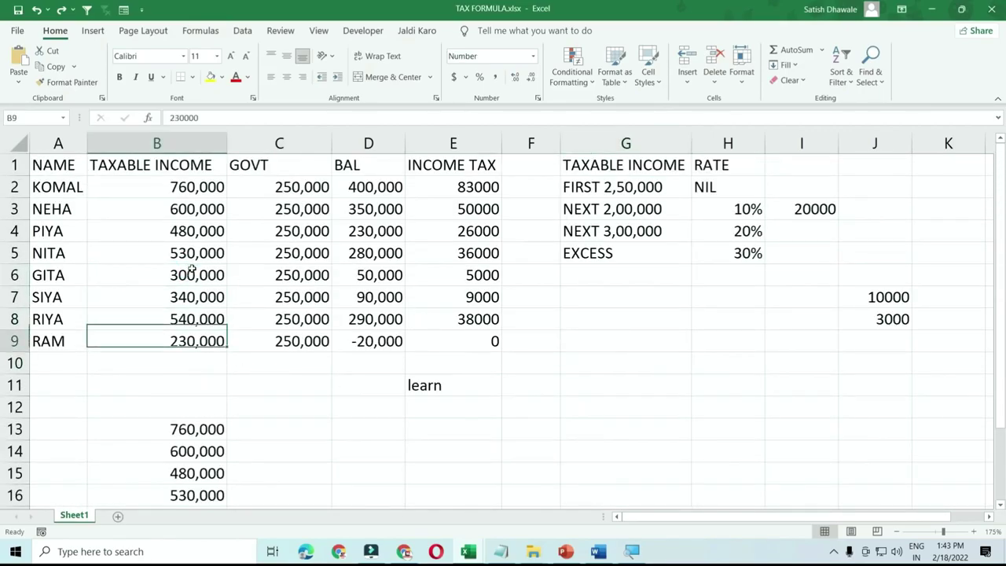
pyautogui.press('Down')
pyautogui.press('Down')
pyautogui.press('Down')
pyautogui.press('Down')
pyautogui.press('Down')
pyautogui.press('Down')
pyautogui.press('Up')
pyautogui.press('Up')
pyautogui.press('Up')
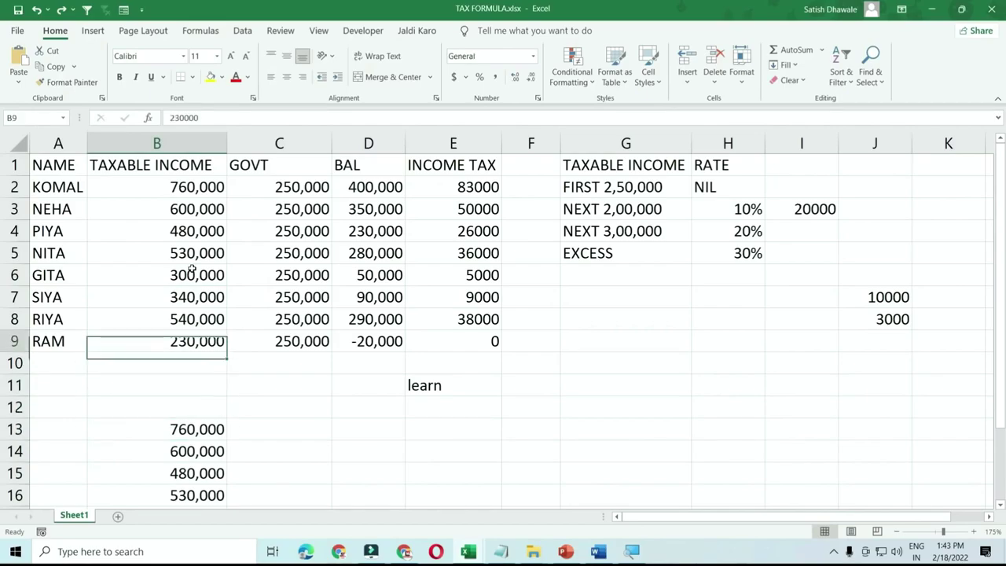
pyautogui.press('Up')
pyautogui.press('Down')
pyautogui.press('Down')
pyautogui.press('Down')
pyautogui.press('Down')
pyautogui.press('Down')
pyautogui.press('Down')
pyautogui.press('Up')
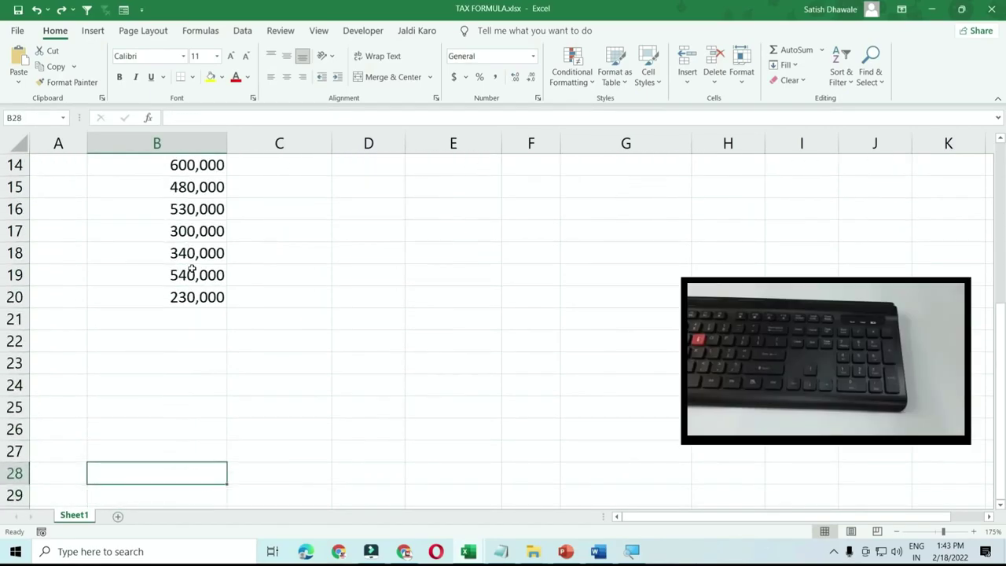
pyautogui.press('Up')
pyautogui.press('Up')
pyautogui.press('Up')
pyautogui.press('Up')
pyautogui.press('Up')
pyautogui.press('Up')
pyautogui.press('Scroll_Lock')
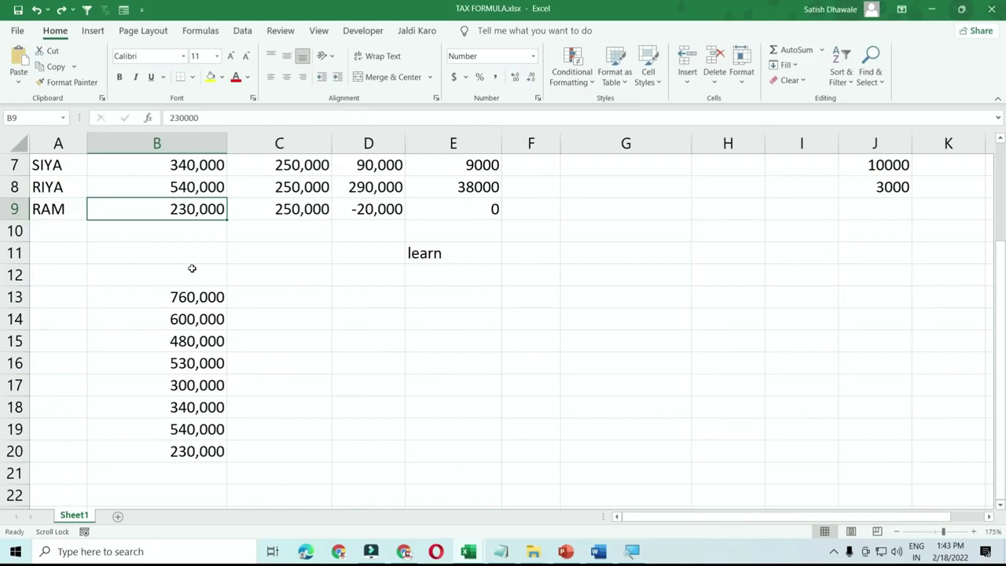
# - With Scroll Lock on, shift the sheet view with arrow keys while B9 stays active
pyautogui.press('Down')
pyautogui.press('Down')
pyautogui.press('Down')
pyautogui.press('Down')
pyautogui.press('Down')
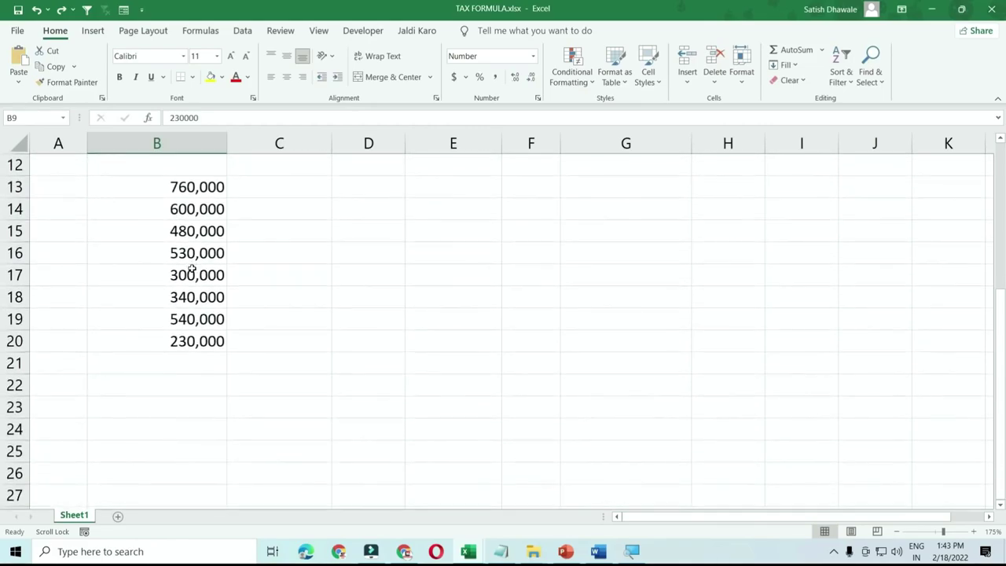
pyautogui.press('Up')
pyautogui.scroll(3, 192, 268)
pyautogui.scroll(-2, 192, 268)
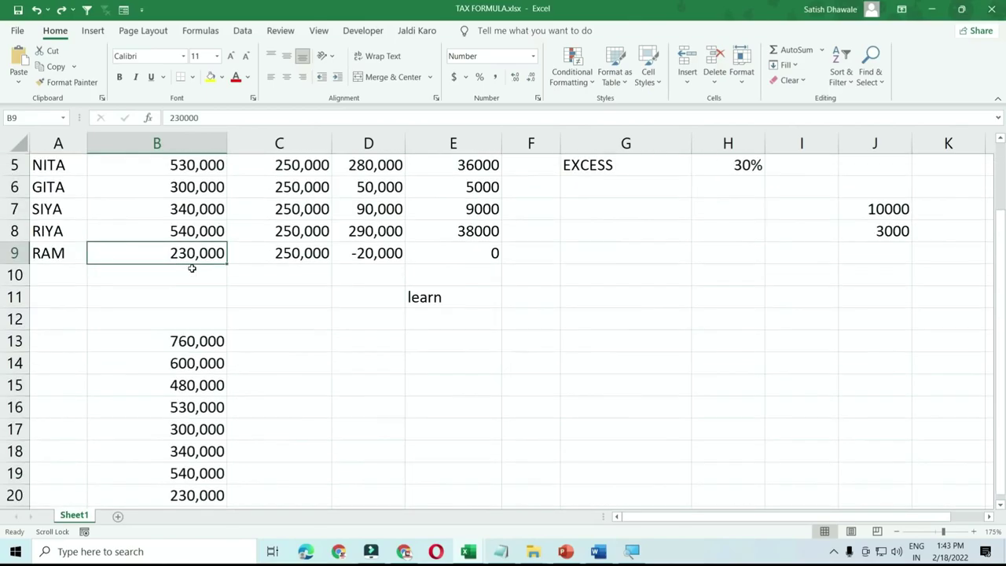
pyautogui.scroll(-1, 192, 268)
pyautogui.scroll(1, 192, 268)
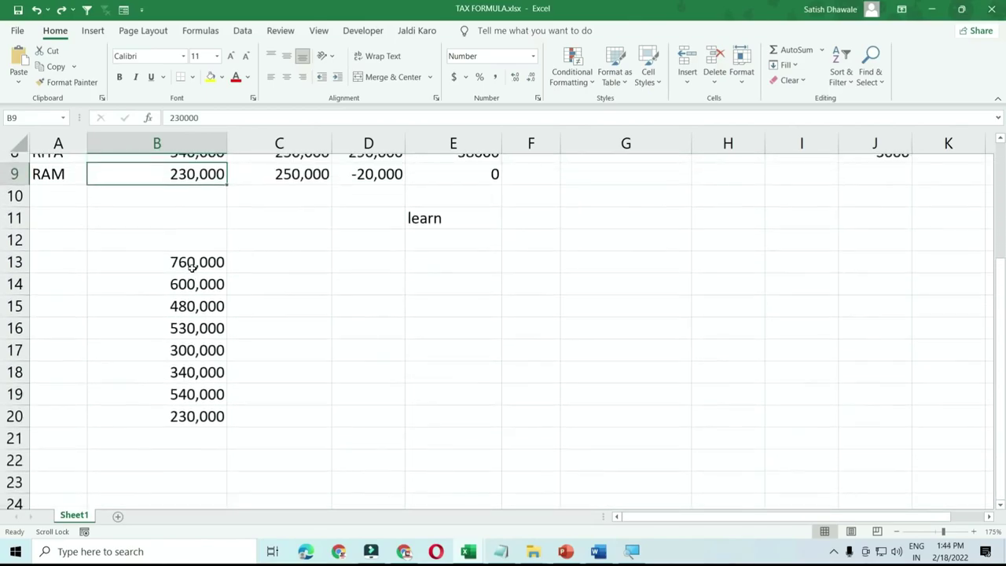
pyautogui.scroll(2, 192, 268)
pyautogui.press('Down')
pyautogui.press('Down')
pyautogui.press('Down')
pyautogui.press('Right')
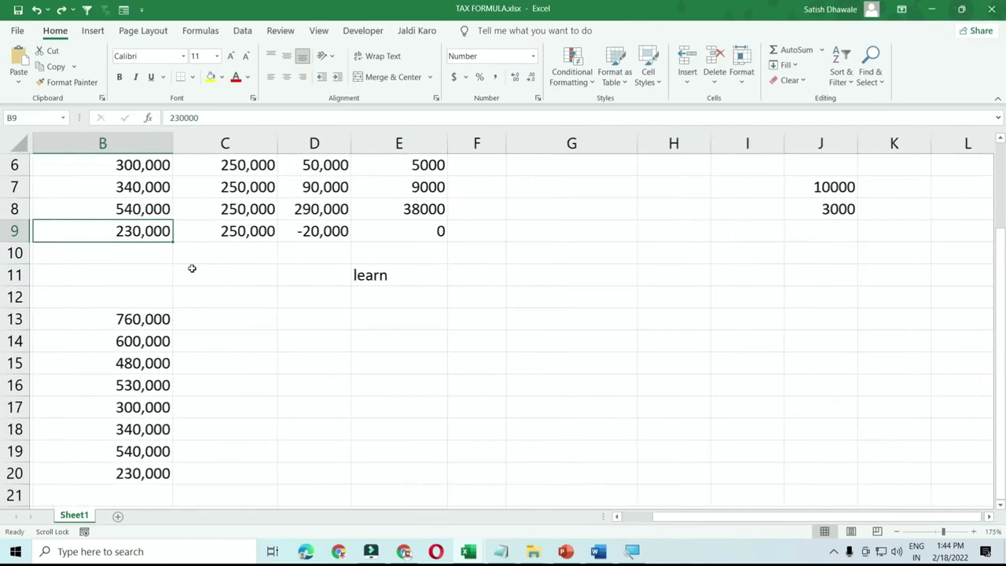
pyautogui.press('Down')
pyautogui.press('Down')
pyautogui.press('Left')
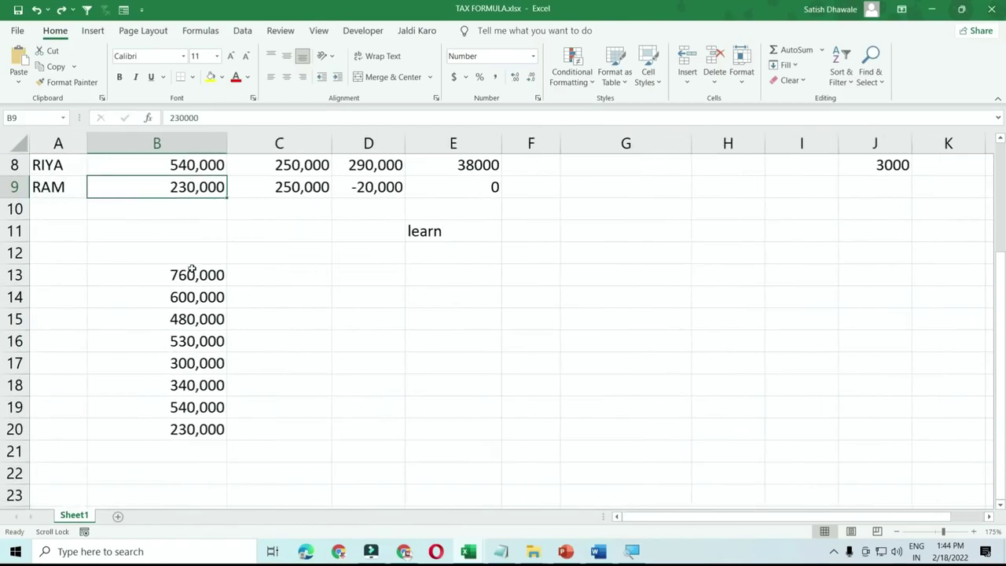
pyautogui.press('Down')
pyautogui.press('Down')
pyautogui.press('Down')
pyautogui.press('Down')
pyautogui.press('Down')
pyautogui.press('Down')
pyautogui.press('Up')
pyautogui.press('Up')
pyautogui.press('Up')
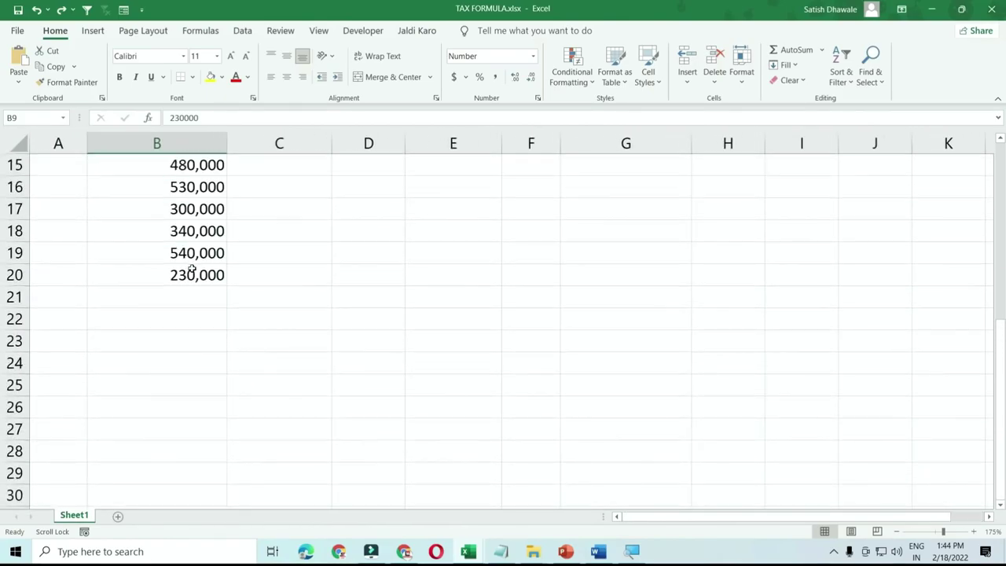
pyautogui.press('Up')
pyautogui.press('Up')
pyautogui.press('Up')
# - Turn Scroll Lock off, move the active cell to B8, then enter cmd in the Run box
pyautogui.press('Scroll_Lock')
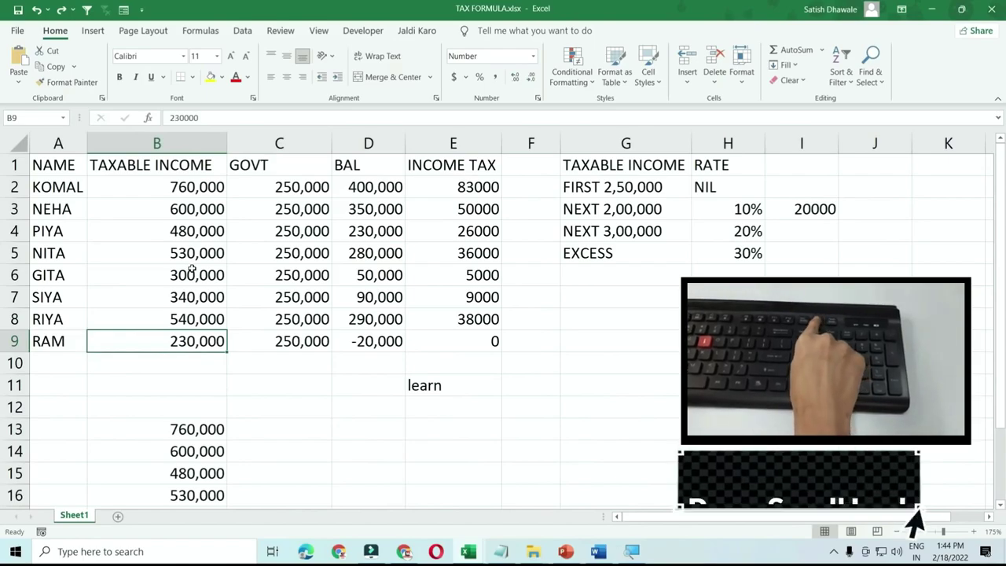
pyautogui.press('Down')
pyautogui.press('Down')
pyautogui.press('Down')
pyautogui.press('Up')
pyautogui.press('Up')
pyautogui.press('Up')
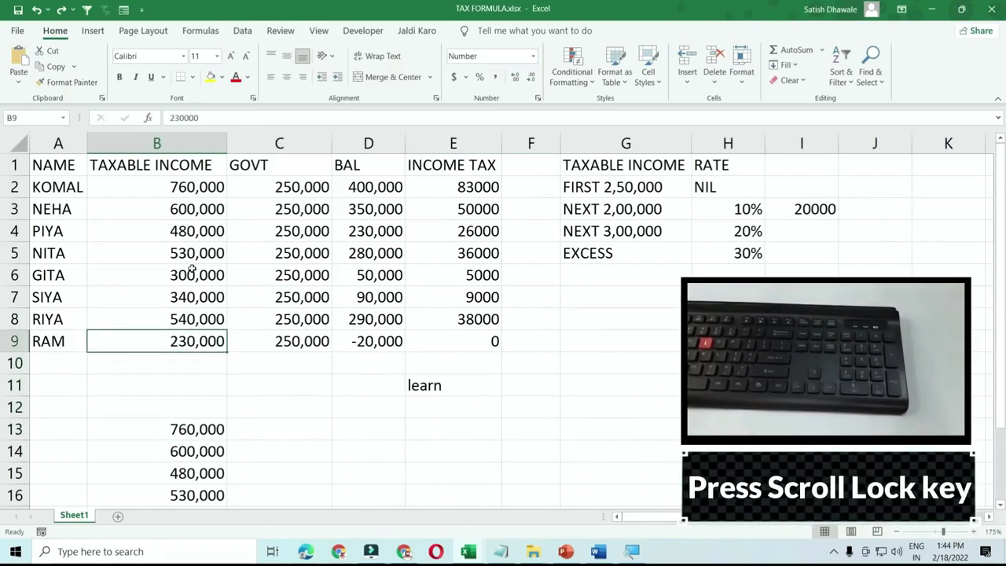
pyautogui.press('Up')
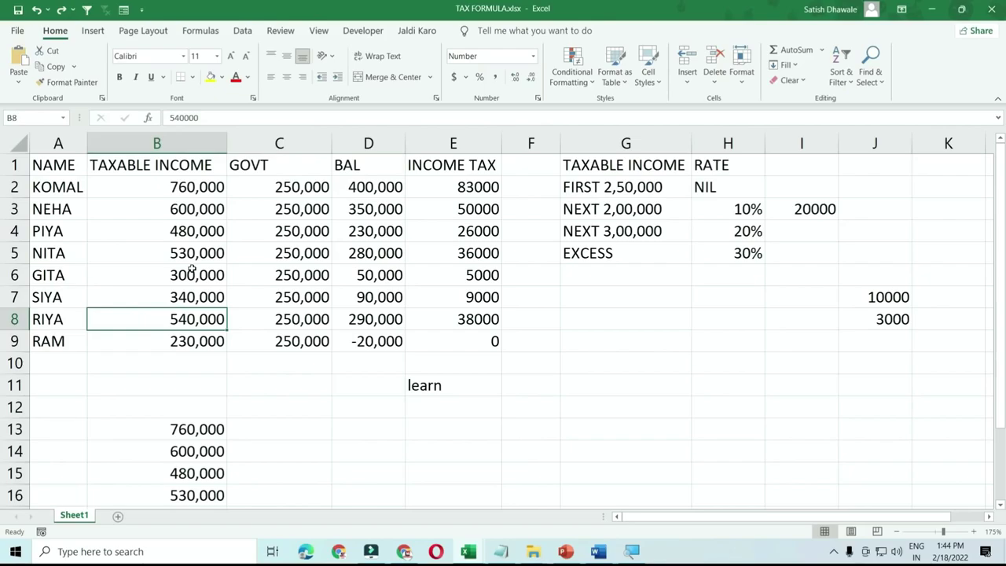
pyautogui.press('super+r')
pyautogui.write('cmd')
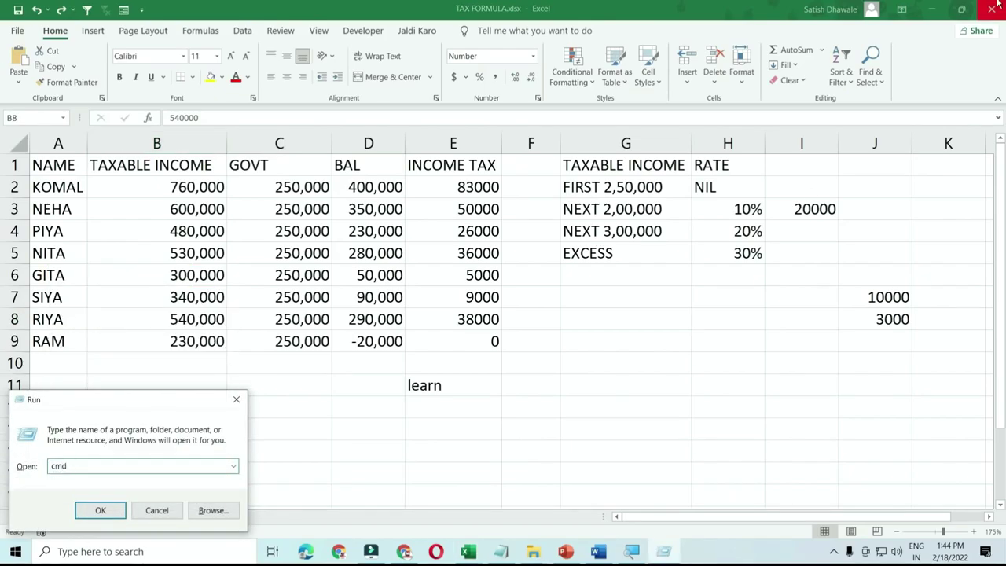
# - Minimize the spreadsheet, browser and Word windows to clear the desktop
pyautogui.press('Return')
pyautogui.click(930, 11)
pyautogui.click(931, 8)
pyautogui.click(930, 11)
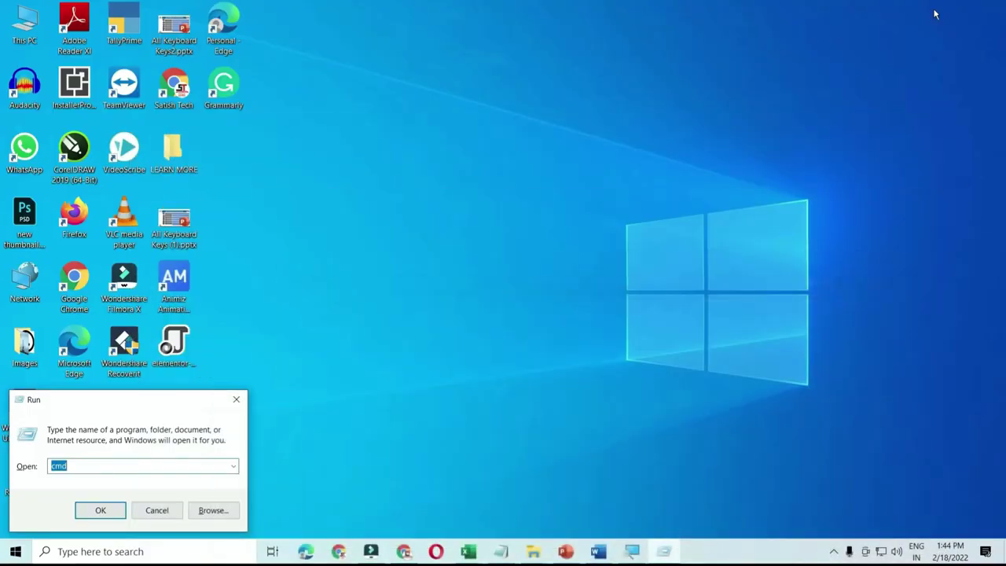
pyautogui.click(161, 513)
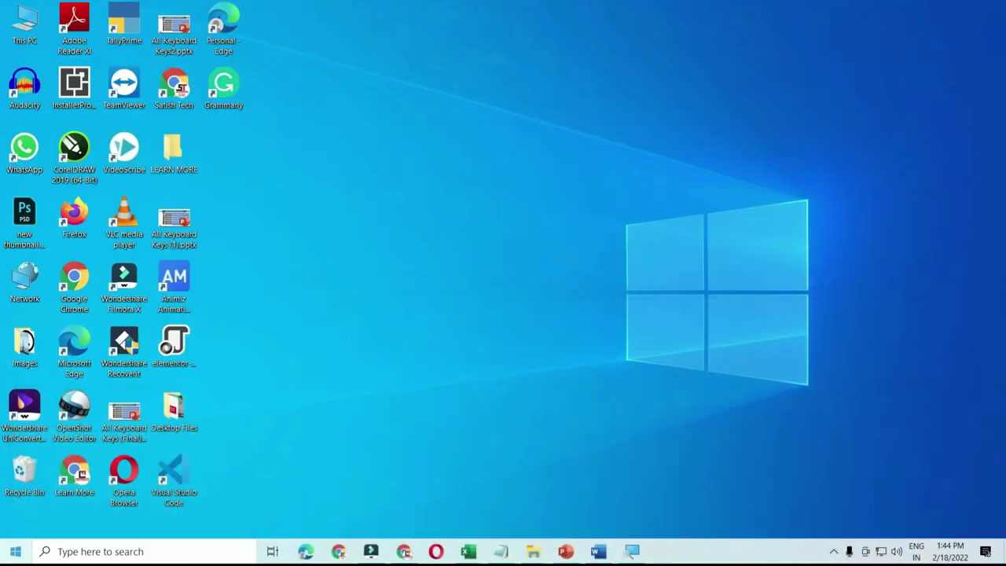
pyautogui.moveTo(680, 452); pyautogui.dragTo(970, 520)
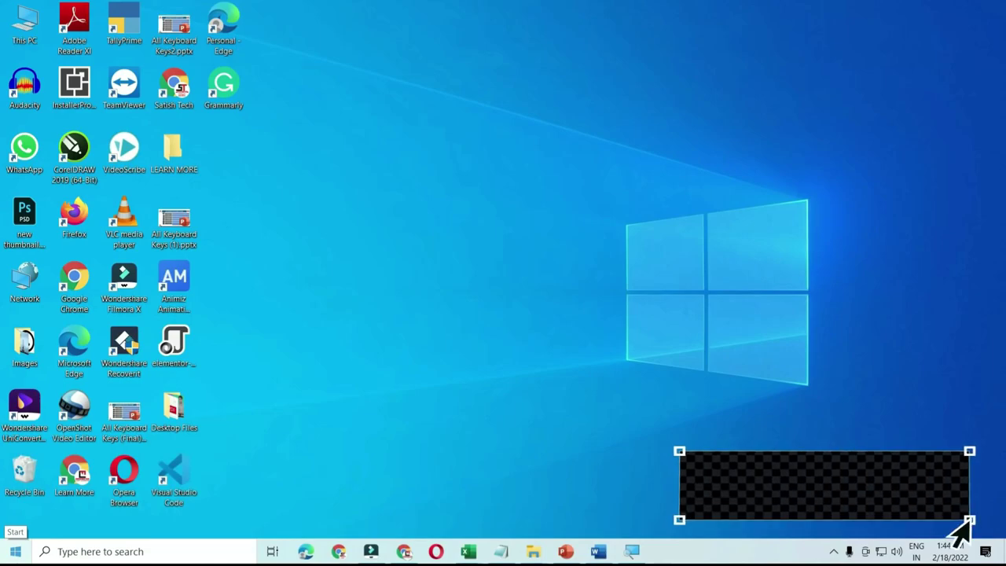
# - Run cmd from the Run box to open a Command Prompt window
pyautogui.press('super+r')
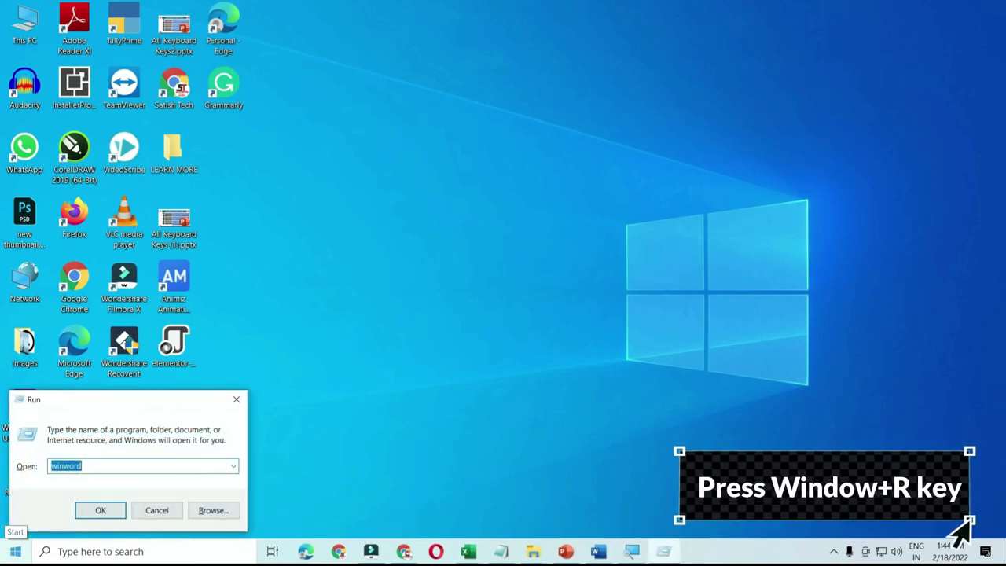
pyautogui.moveTo(970, 520); pyautogui.dragTo(976, 521)
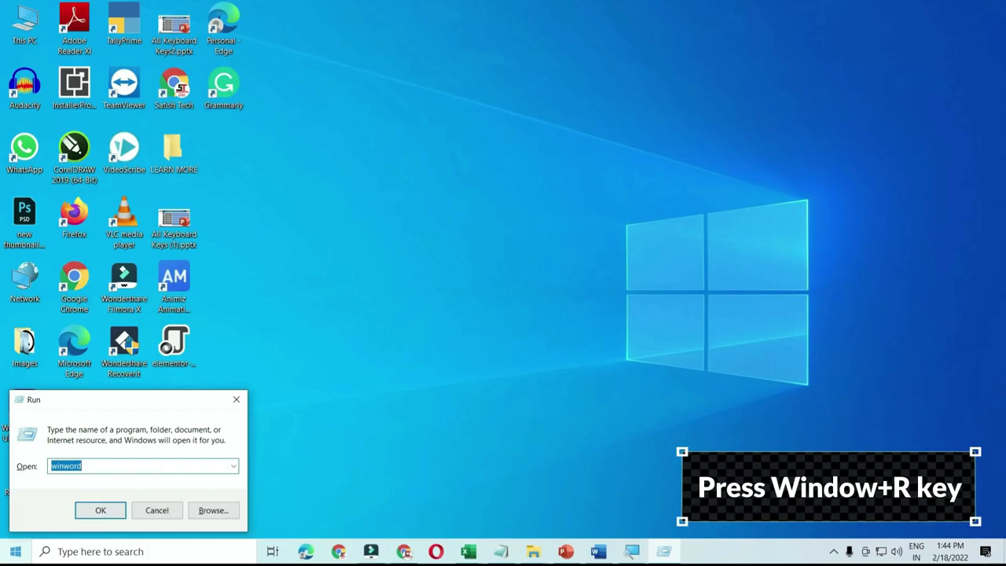
pyautogui.write('cmd')
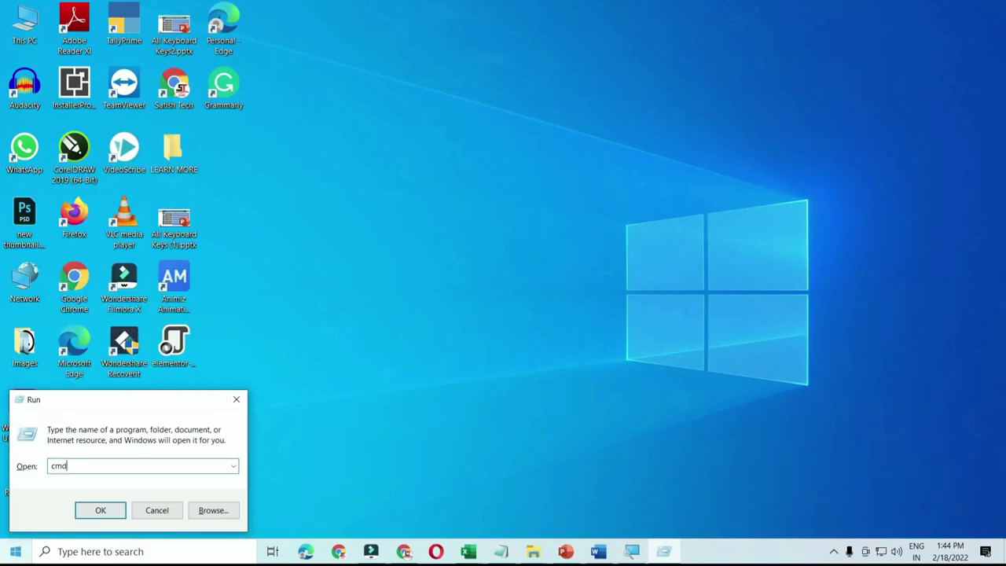
pyautogui.press('Return')
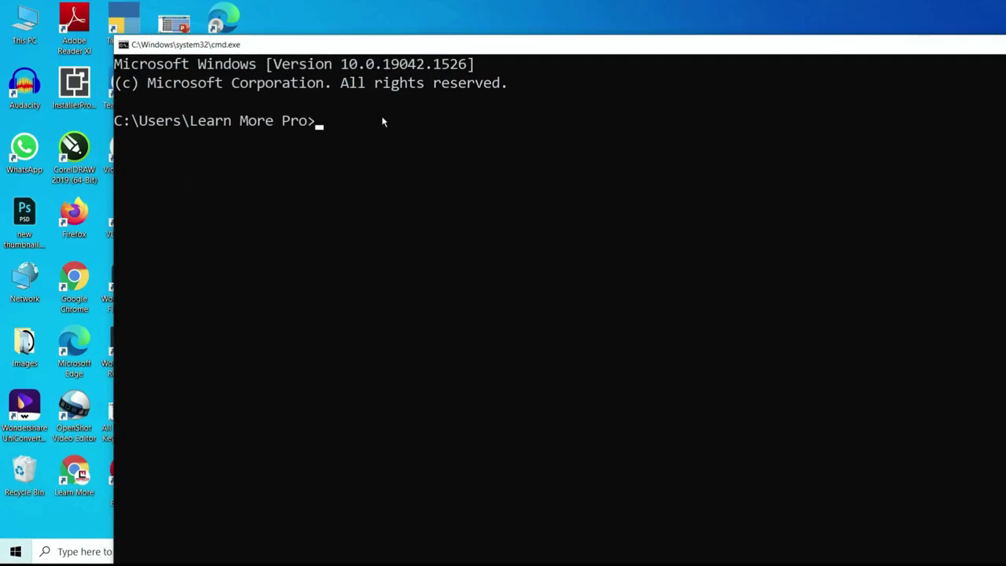
# - Run ping facebook.com -t, pause it, print its statistics twice, then close Command Prompt
pyautogui.write('ping ')
pyautogui.write('face')
pyautogui.write('book')
pyautogui.write('.com')
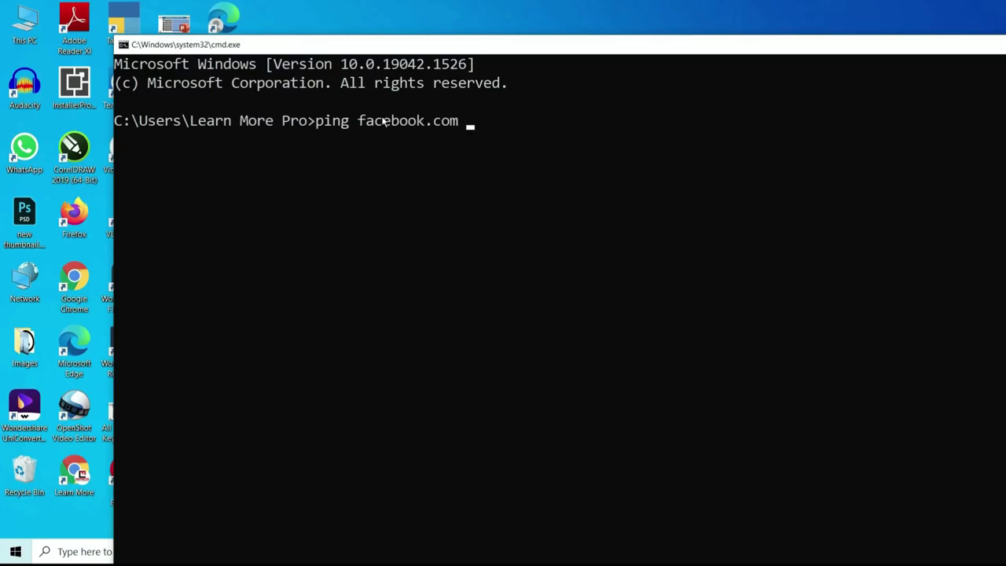
pyautogui.write(' -t')
pyautogui.press('Return')
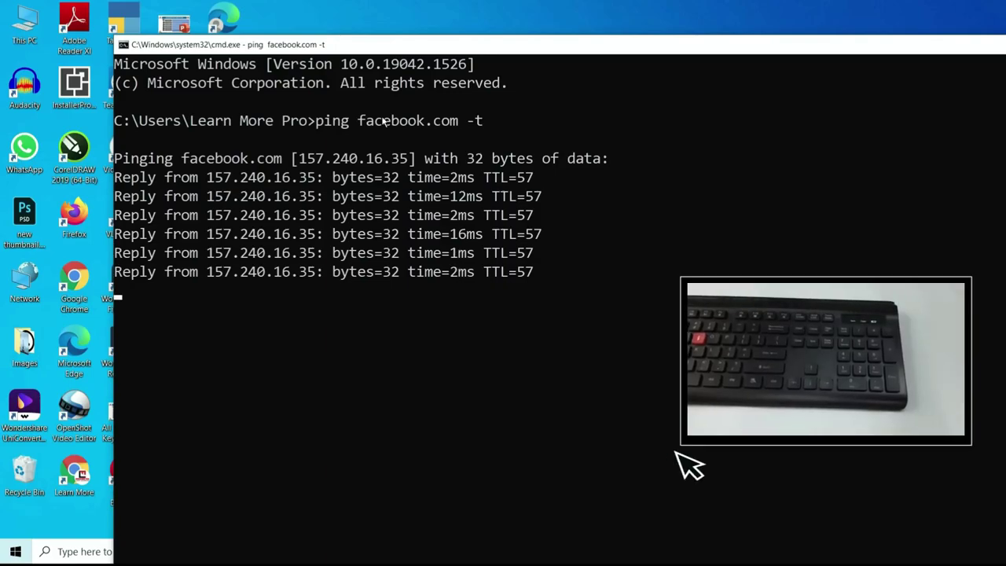
pyautogui.press('Pause')
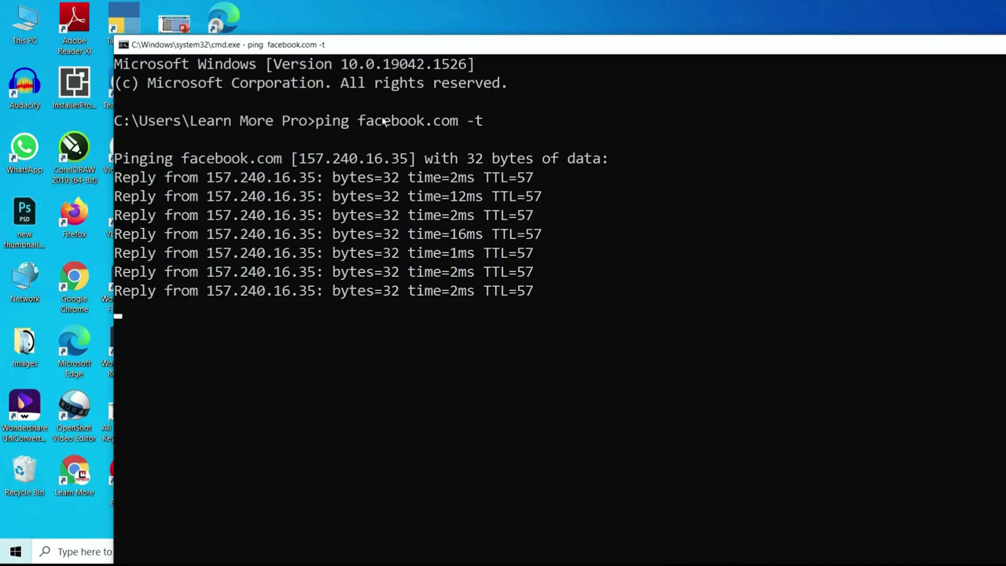
pyautogui.press('ctrl+Pause')
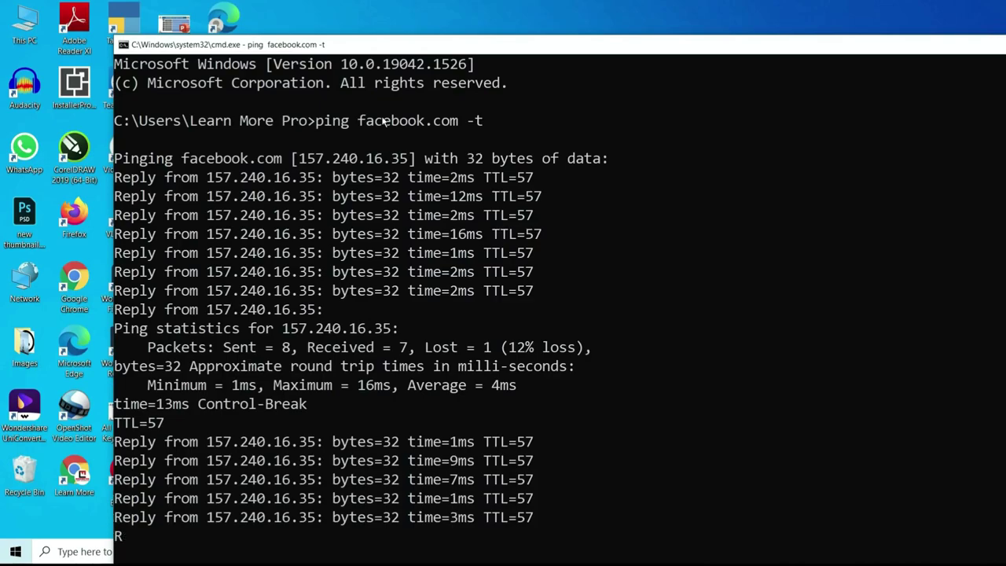
pyautogui.press('ctrl+Pause')
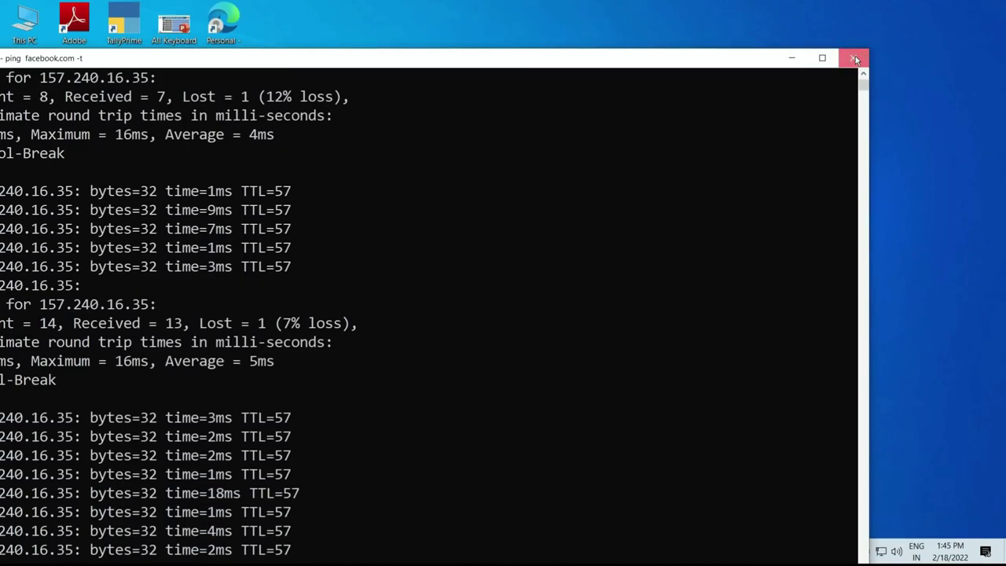
pyautogui.click(856, 59)
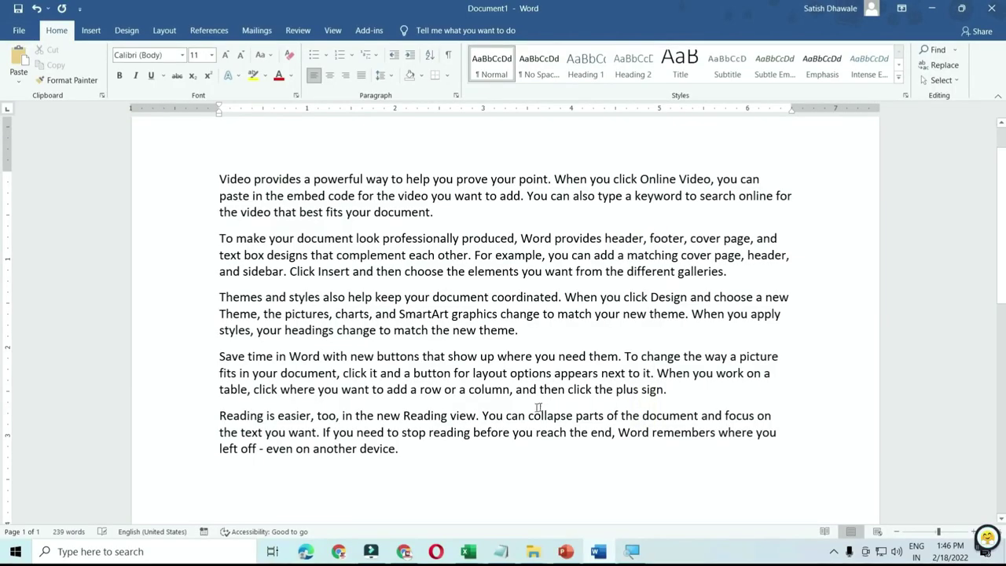
# - Delete the closing word 'device.' so the last paragraph ends with 'even on another'
pyautogui.moveTo(418, 458); pyautogui.dragTo(212, 426)
pyautogui.press('BackSpace')
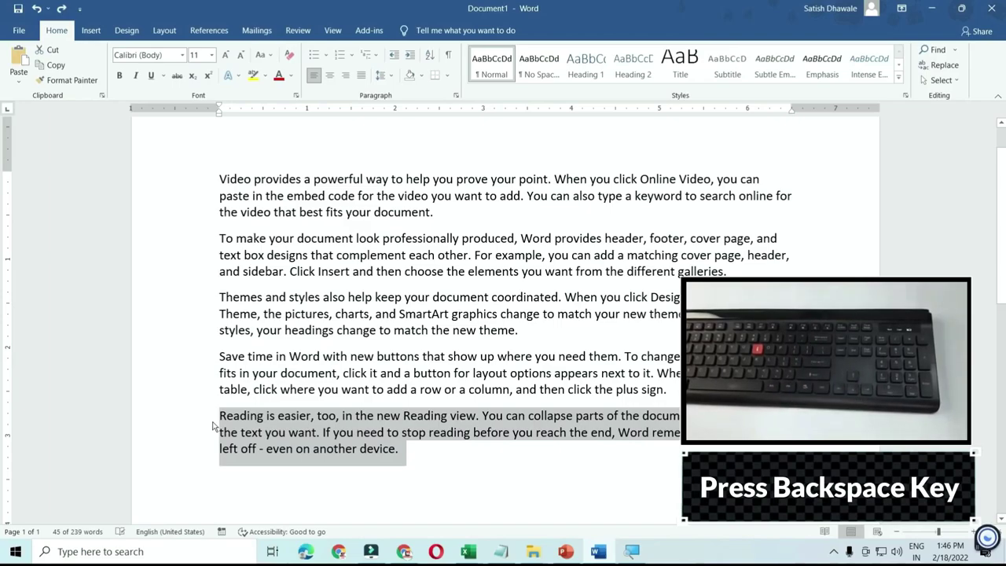
pyautogui.press('Right')
pyautogui.press('BackSpace')
pyautogui.press('BackSpace')
pyautogui.press('BackSpace')
pyautogui.press('BackSpace')
pyautogui.press('BackSpace')
pyautogui.press('BackSpace')
pyautogui.press('BackSpace')
pyautogui.press('BackSpace')
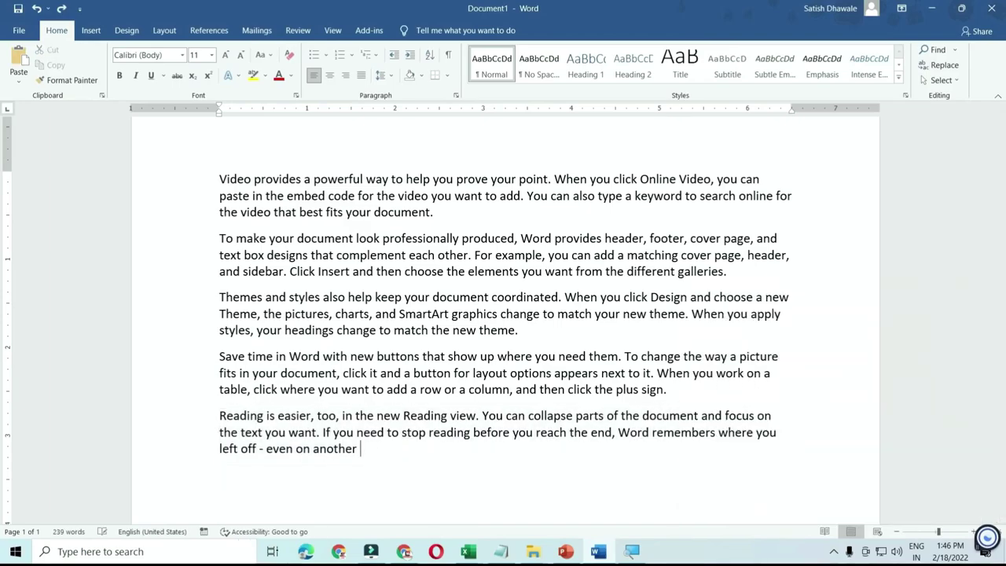
pyautogui.press('BackSpace')
pyautogui.moveTo(533, 552)
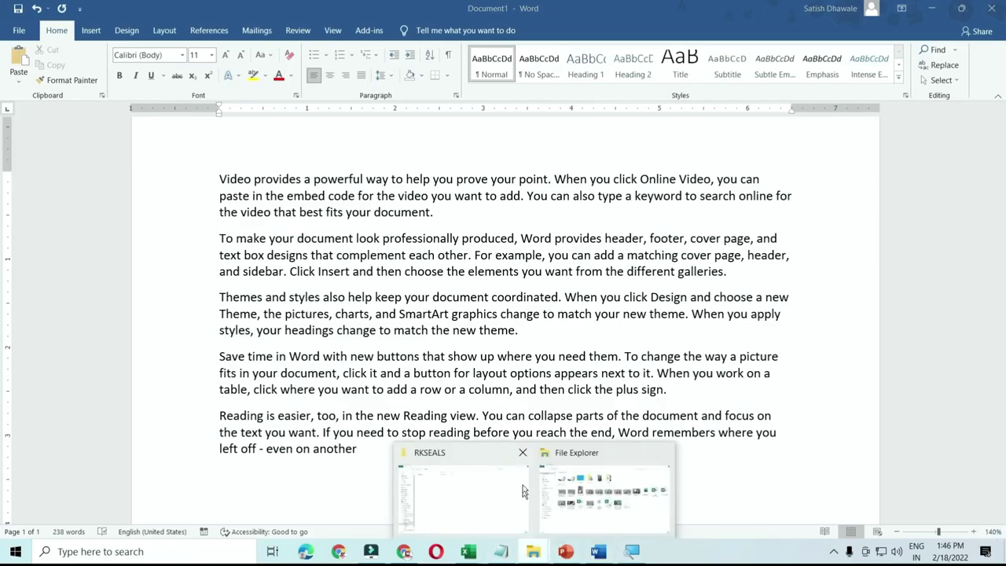
# - Go back and forth between Local Disk (H:) and the RKSEALS folder
pyautogui.click(500, 494)
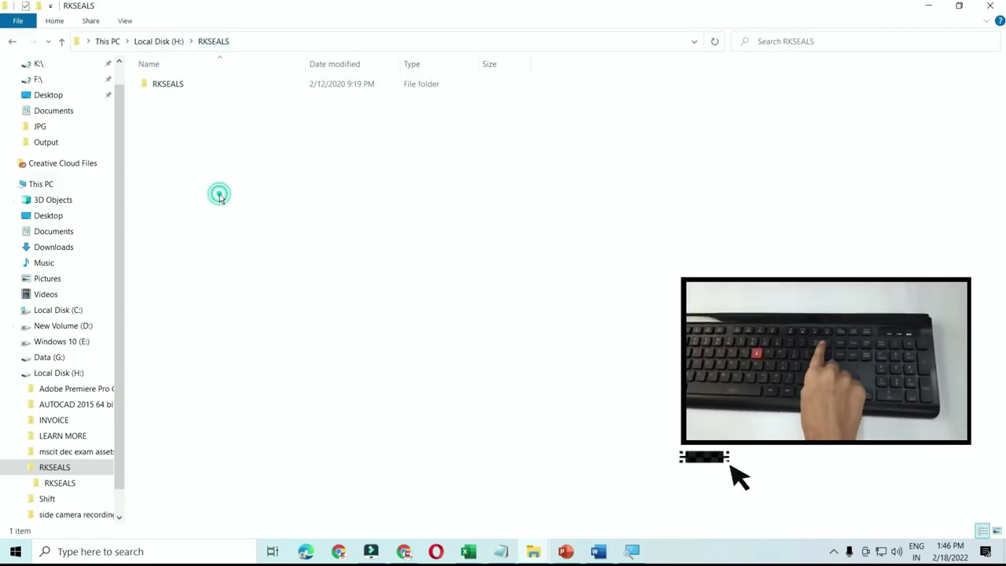
pyautogui.press('BackSpace')
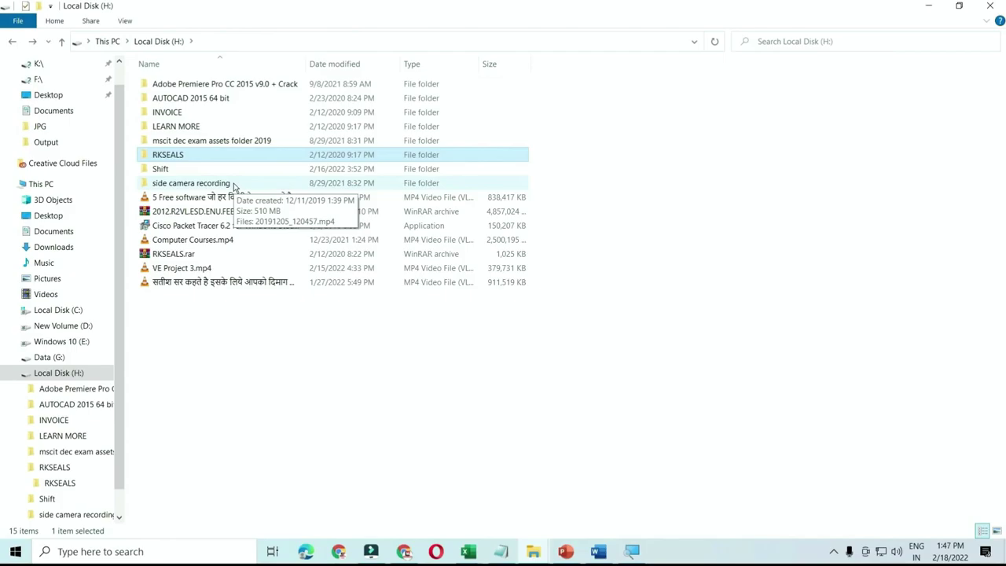
pyautogui.press('Return')
pyautogui.press('BackSpace')
pyautogui.press('Return')
pyautogui.press('BackSpace')
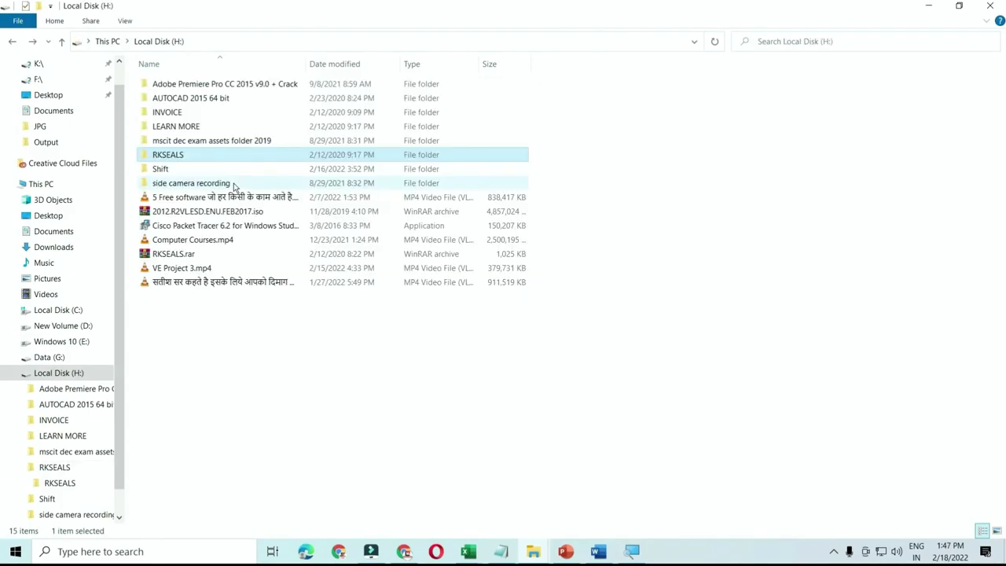
pyautogui.press('Return')
pyautogui.press('BackSpace')
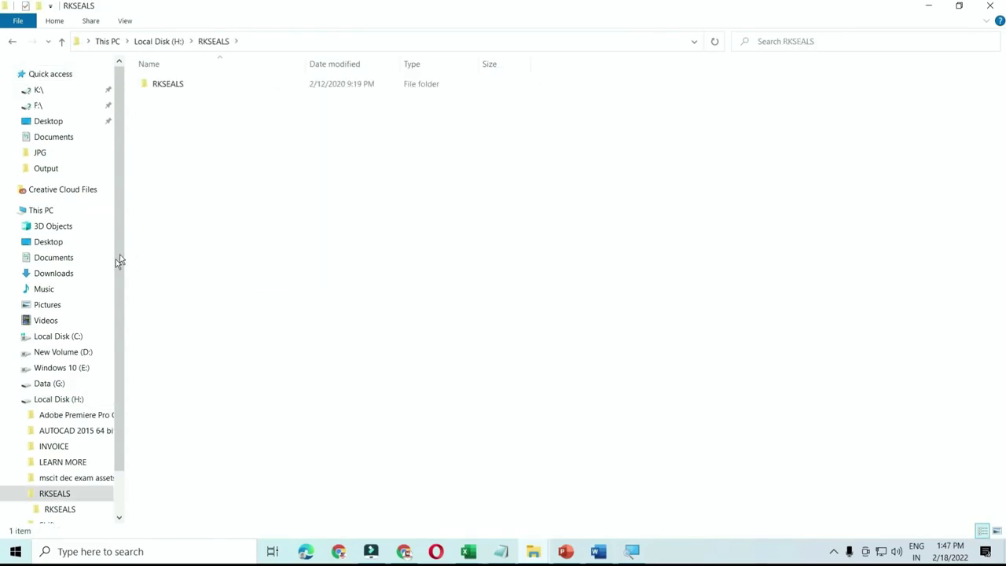
# - Open 14.02.2022 on New Volume (D:), go back twice and forward once, then return to Word
pyautogui.click(69, 353)
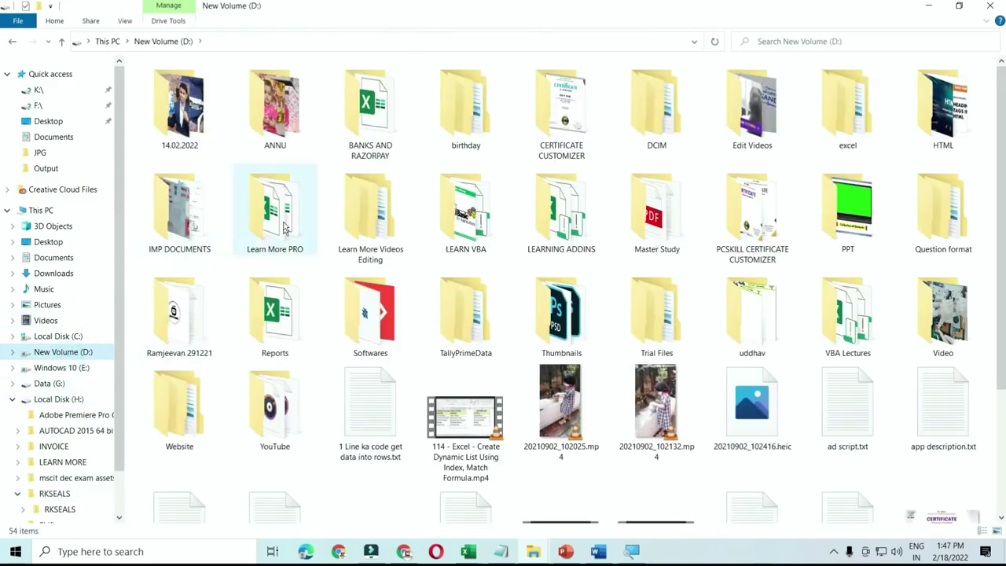
pyautogui.doubleClick(201, 132)
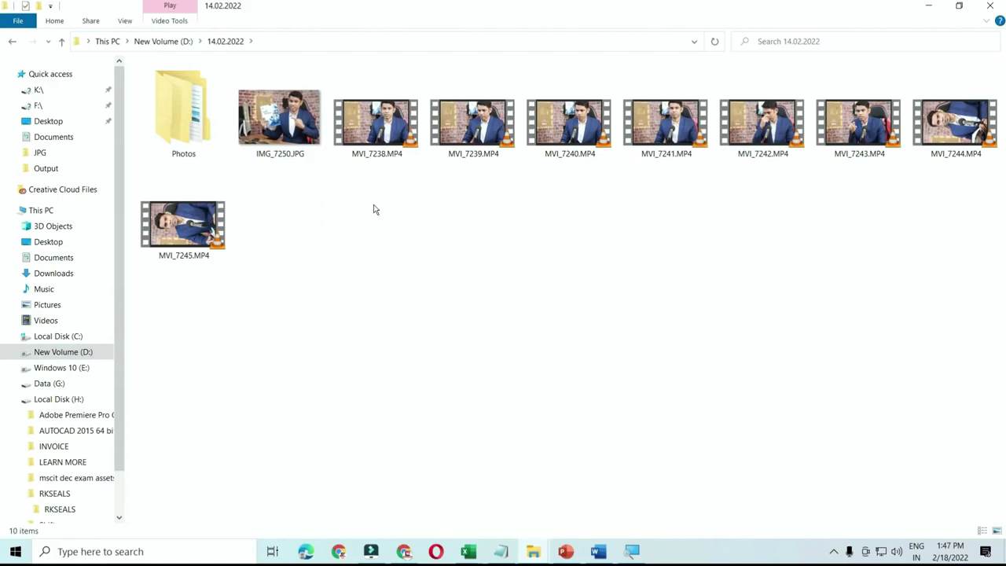
pyautogui.press('alt')
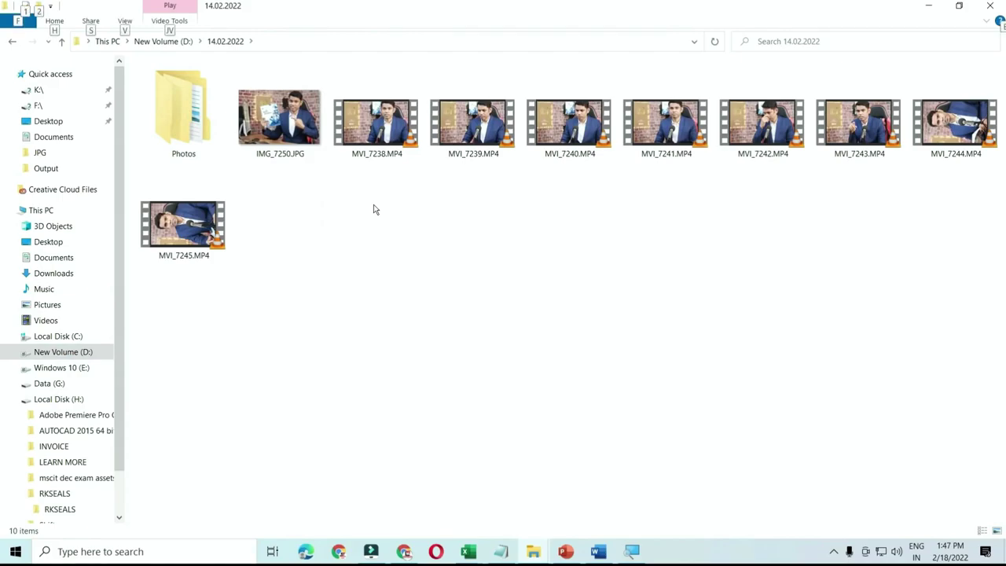
pyautogui.hotkey('alt', 'Left')
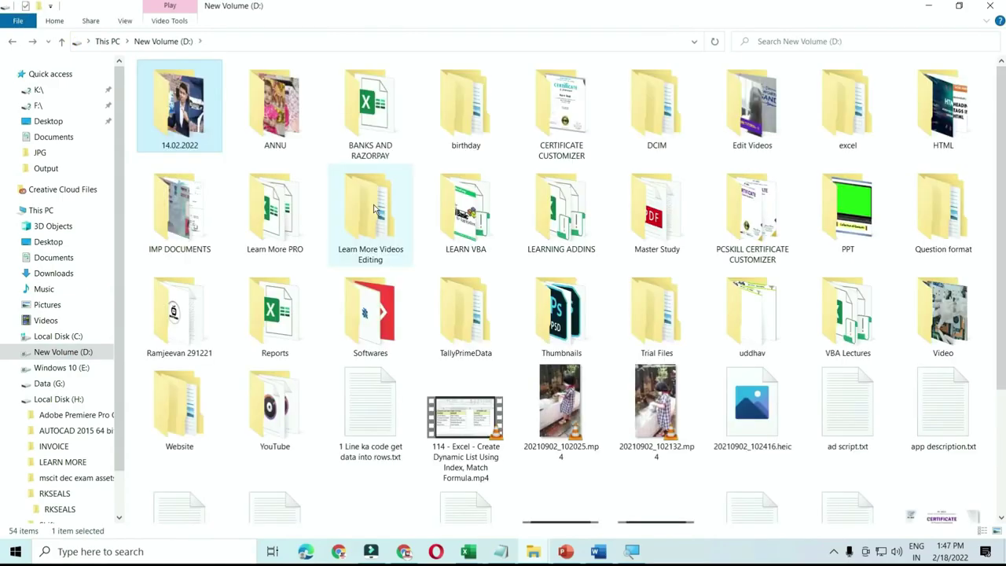
pyautogui.hotkey('alt', 'Left')
pyautogui.hotkey('alt', 'Right')
pyautogui.hotkey('alt', 'Right')
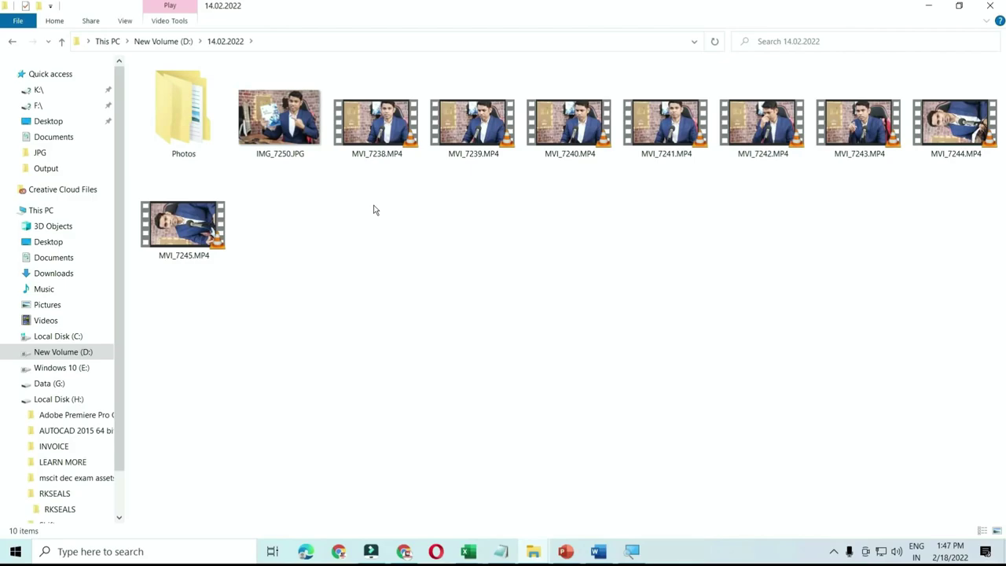
pyautogui.click(598, 552)
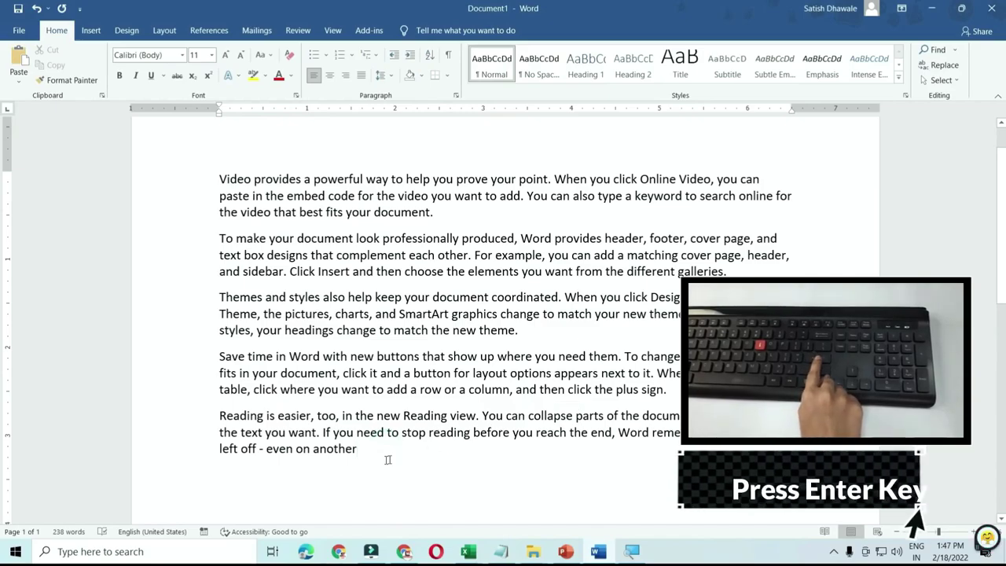
# - Add an empty paragraph after 'even on another', then open and dismiss Save As without saving
pyautogui.press('Return')
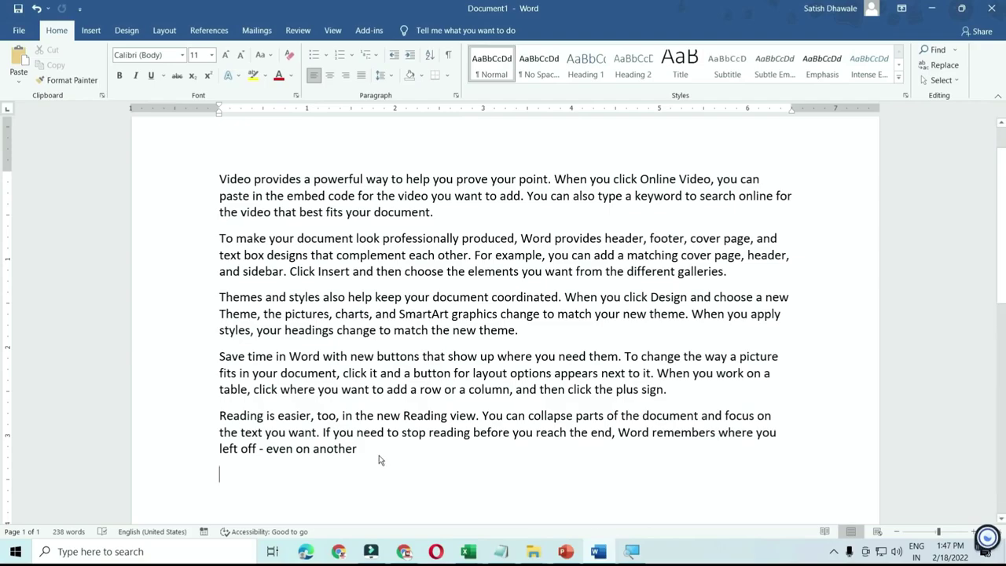
pyautogui.press('F12')
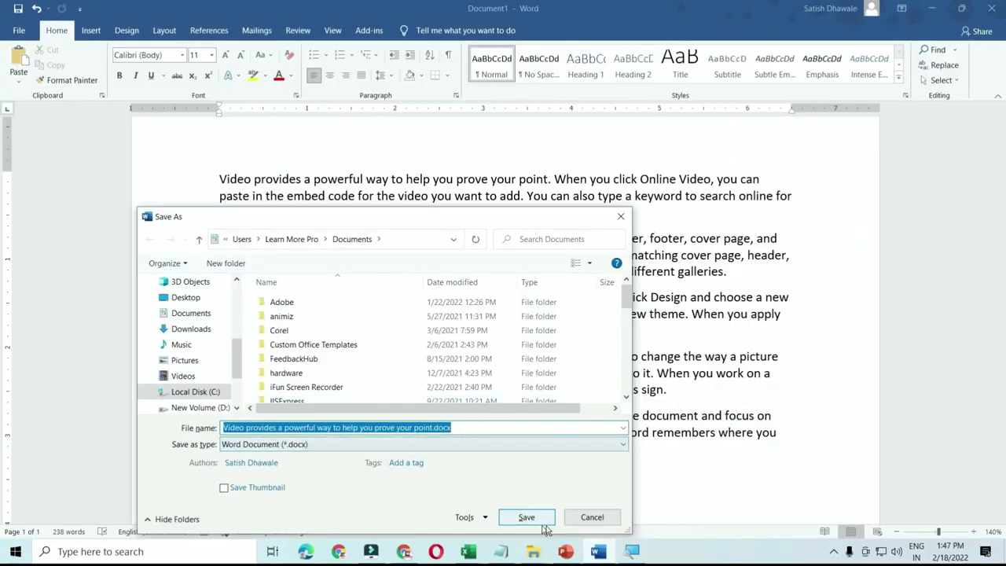
pyautogui.press('Return')
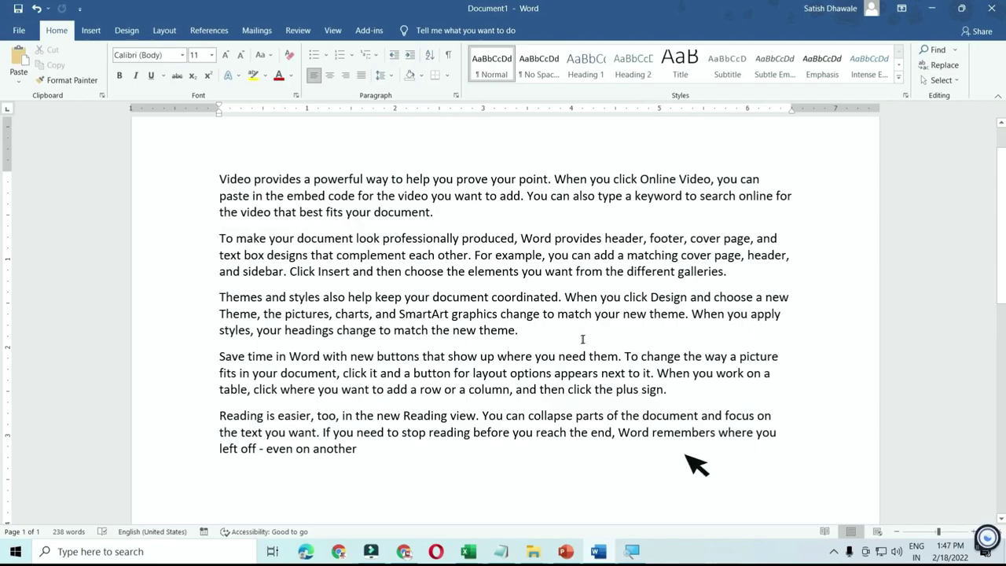
# - Insert a page break after 'theme.', place the cursor before 'coordinated', then switch to Book1
pyautogui.click(549, 334)
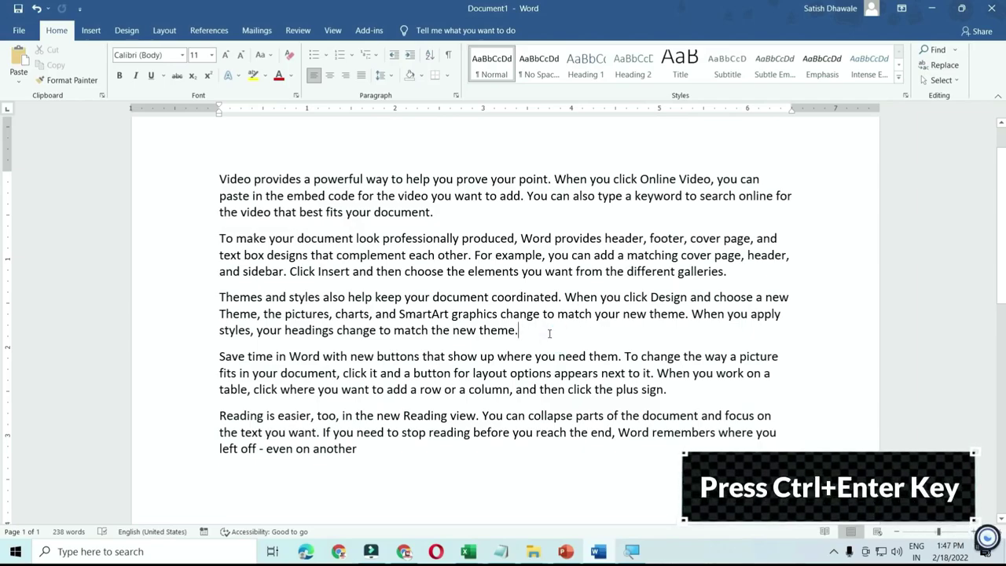
pyautogui.hotkey('ctrl', 'Return')
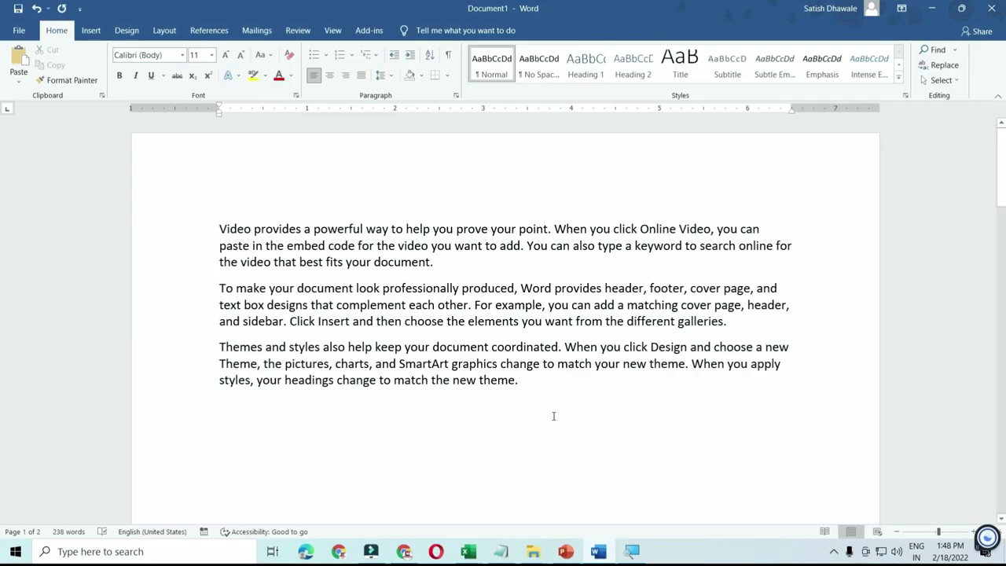
pyautogui.click(491, 347)
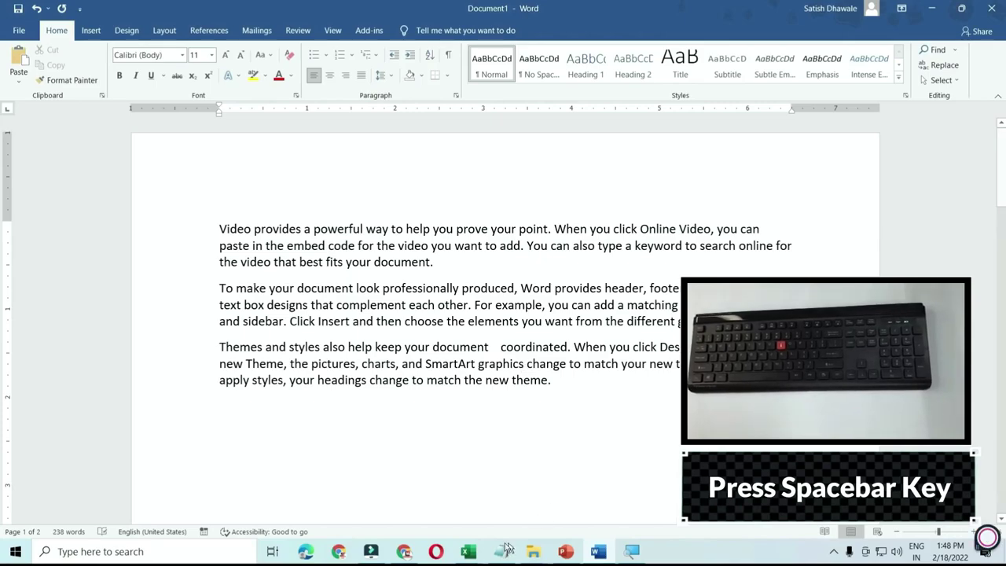
pyautogui.click(421, 501)
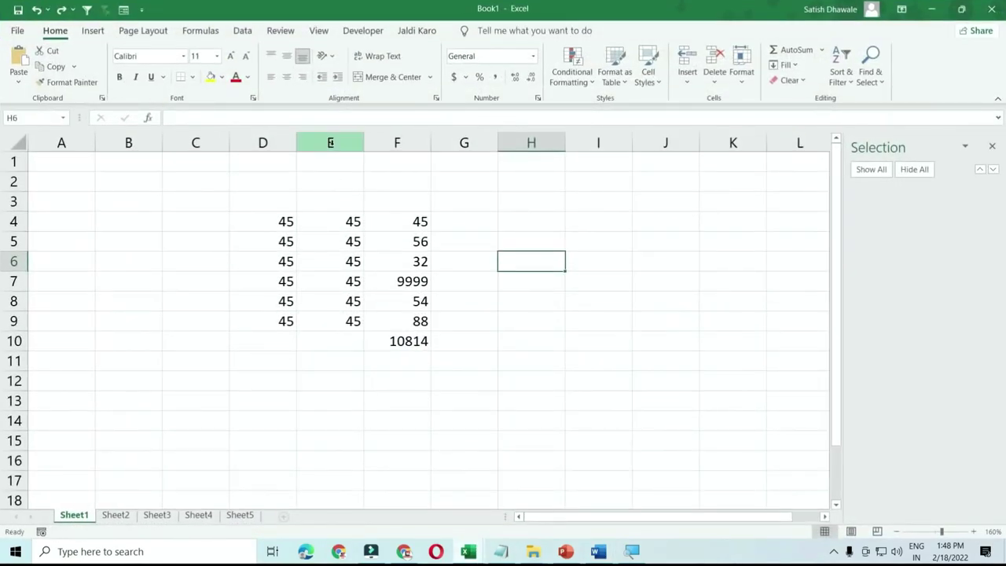
# - Select column E from E4, then row 6, and move the active cell to E7
pyautogui.click(347, 222)
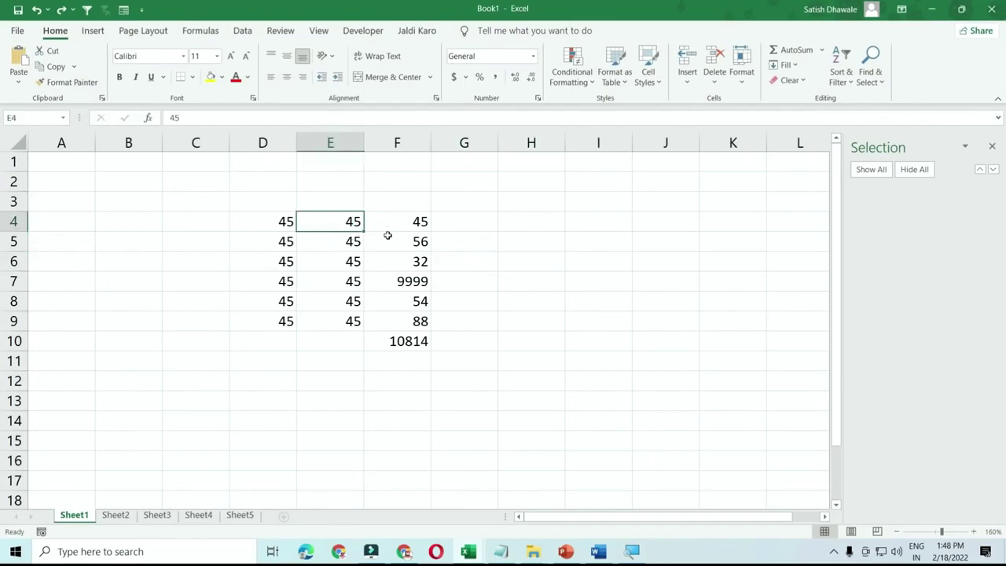
pyautogui.hotkey('ctrl', 'space')
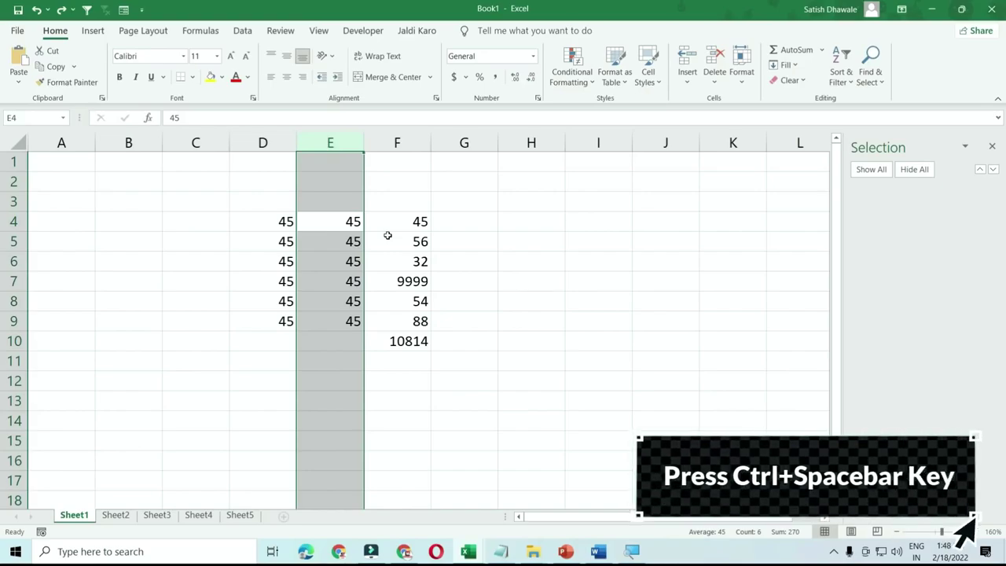
pyautogui.press('Down')
pyautogui.press('Down')
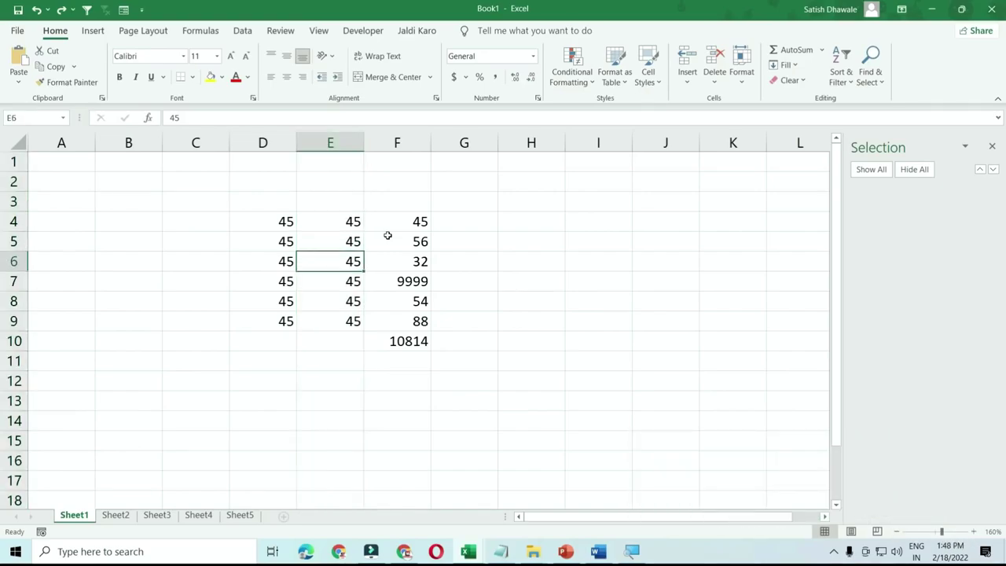
pyautogui.hotkey('shift', 'space')
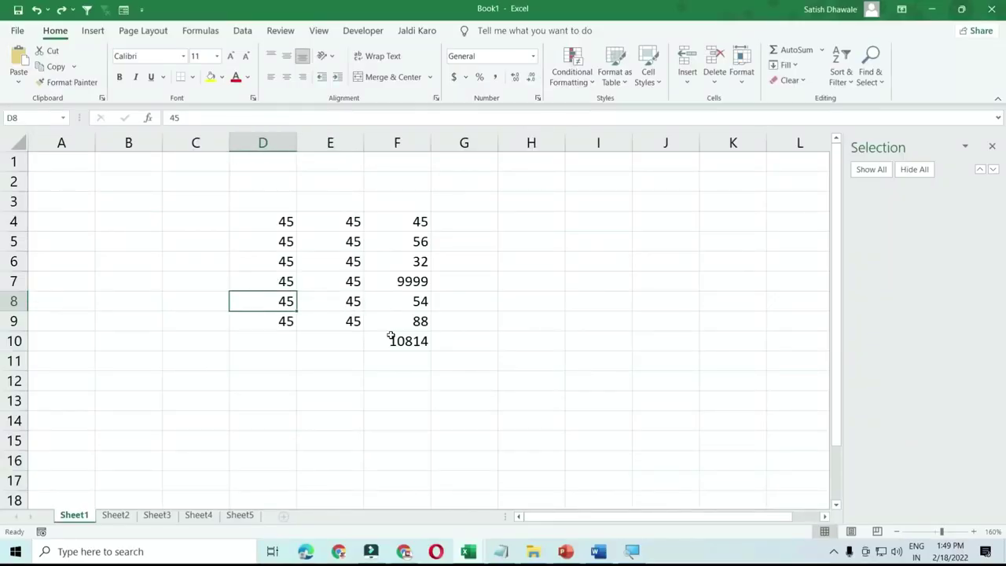
pyautogui.press('Left')
pyautogui.press('Up')
pyautogui.press('Right')
pyautogui.press('Right')
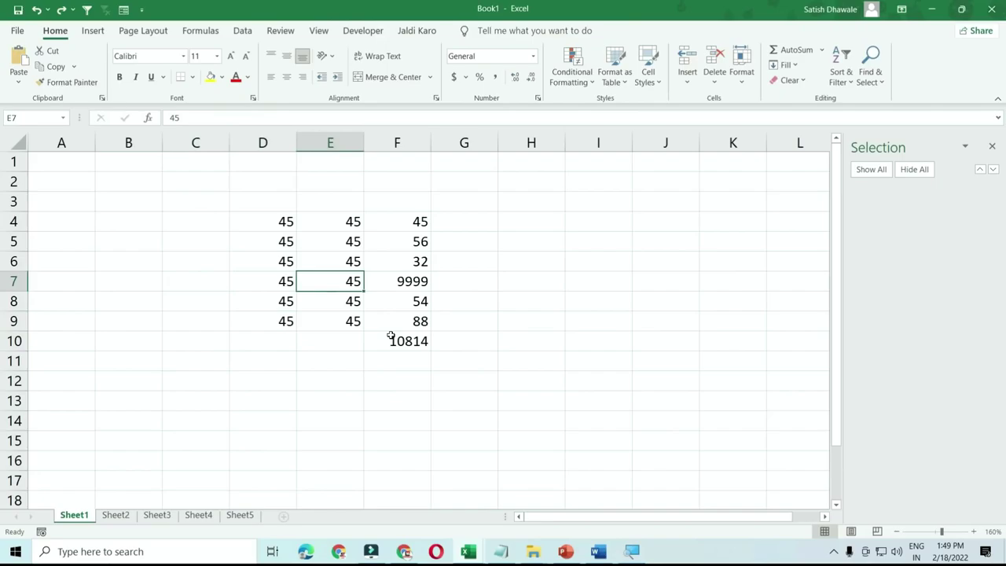
# - Snap Excel's Book1 to the left half and Word's Document1 to the right half
pyautogui.press('super+Left')
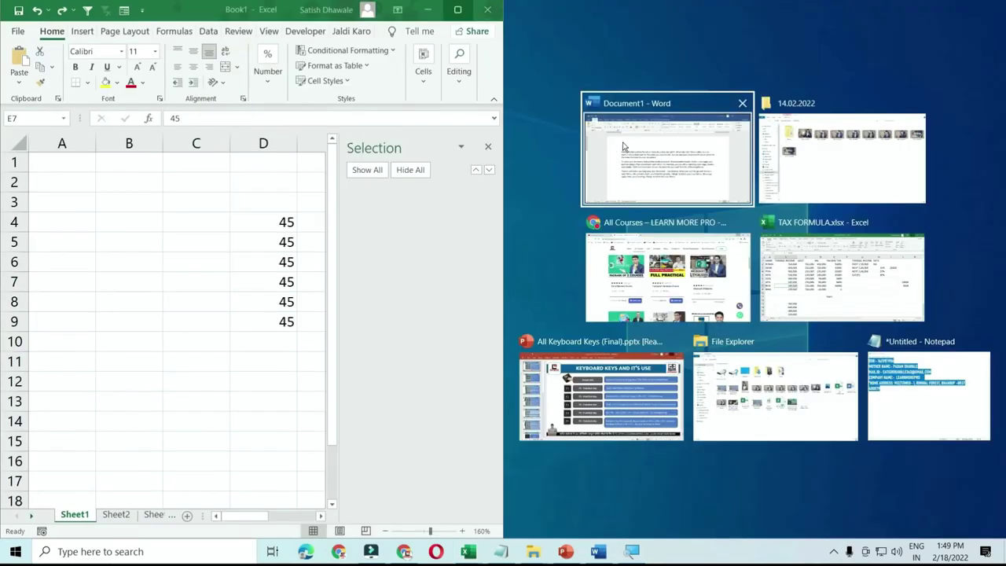
pyautogui.click(597, 139)
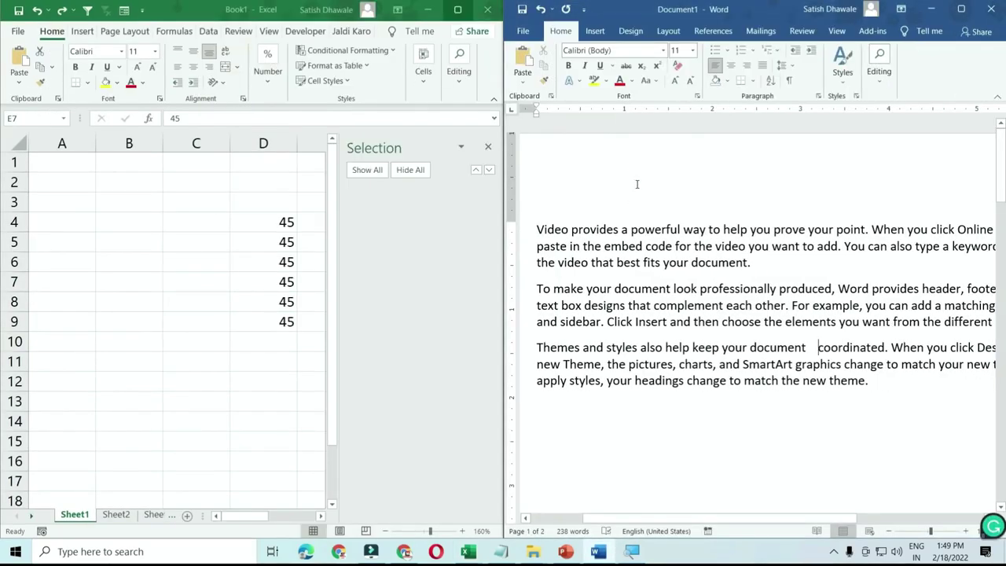
pyautogui.press('super+Left')
pyautogui.press('super+Left')
pyautogui.press('super+Right')
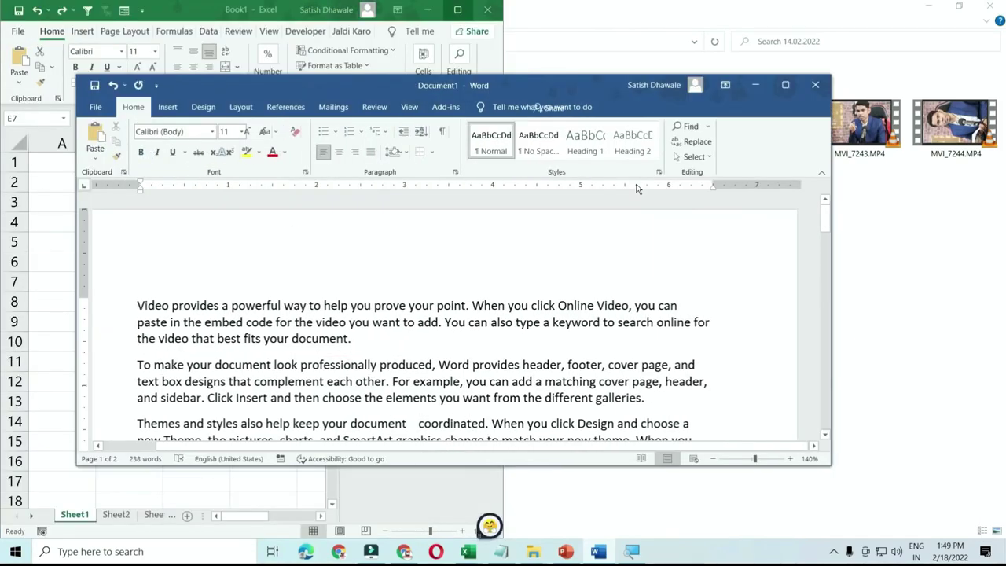
pyautogui.press('super+Right')
pyautogui.press('super+Left')
pyautogui.press('super+Left')
pyautogui.press('super+Right')
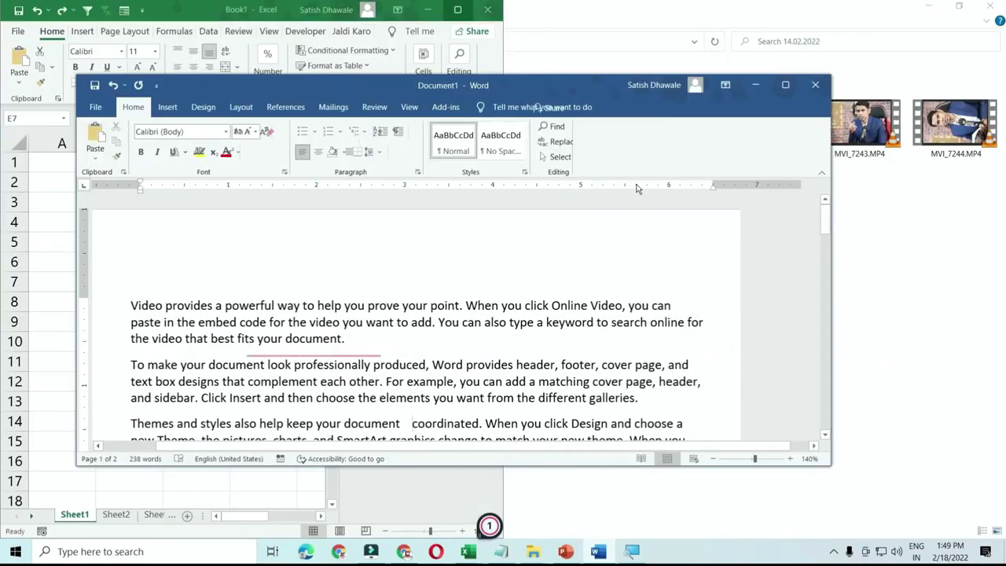
pyautogui.press('super+Right')
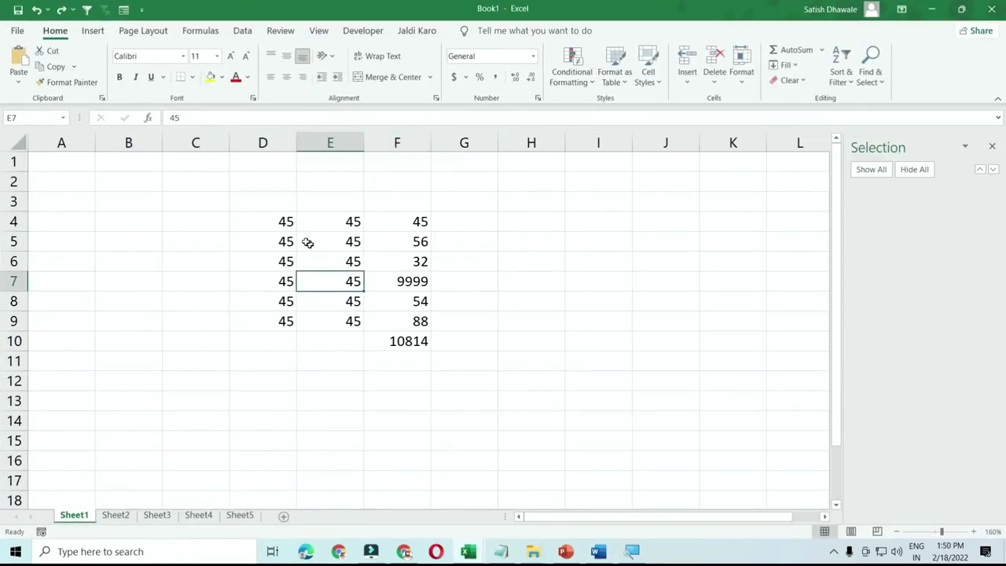
# - Select Excel cells D4:F9, then extend and clear text selections across Word's paragraphs
pyautogui.moveTo(286, 221); pyautogui.dragTo(398, 222)
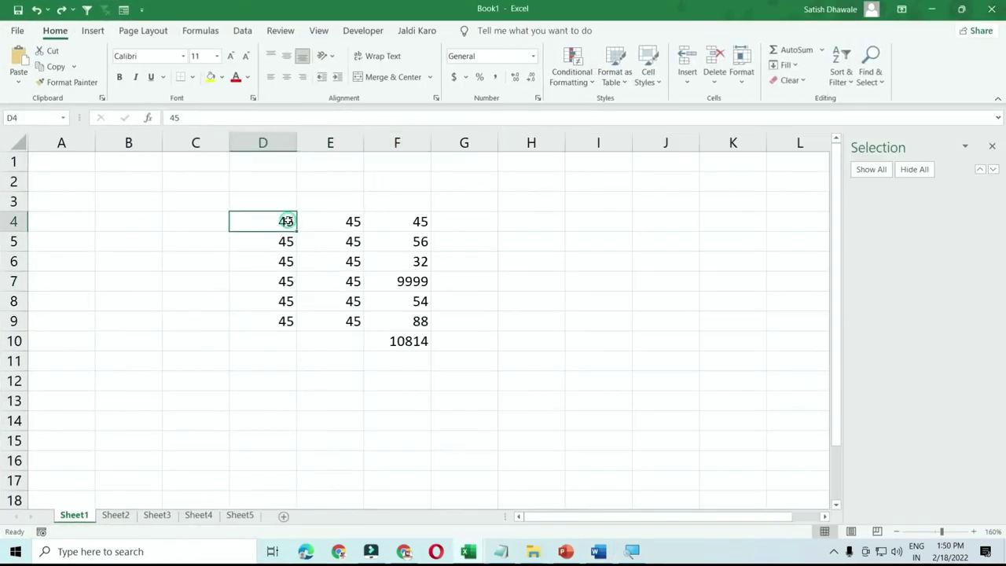
pyautogui.moveTo(285, 221); pyautogui.dragTo(397, 321)
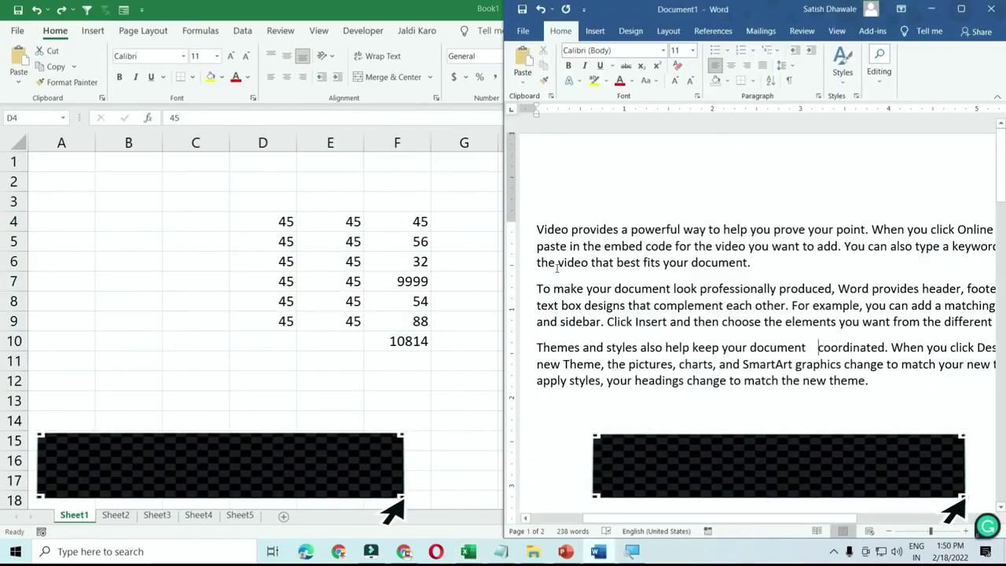
pyautogui.hotkey('shift', 'Up')
pyautogui.hotkey('shift', 'Up')
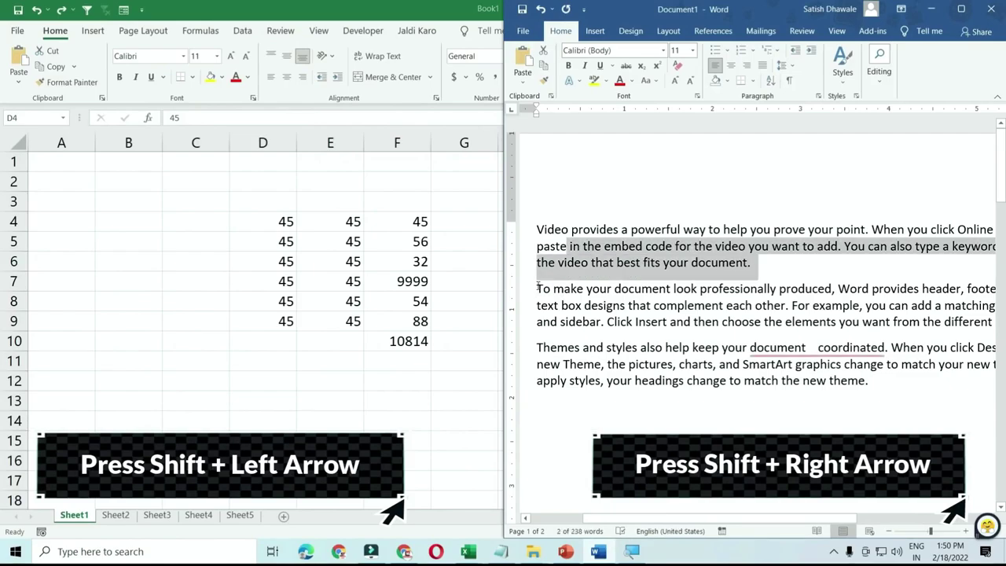
pyautogui.hotkey('shift', 'Up')
pyautogui.hotkey('shift', 'Down')
pyautogui.hotkey('shift', 'Down')
pyautogui.hotkey('shift', 'Down')
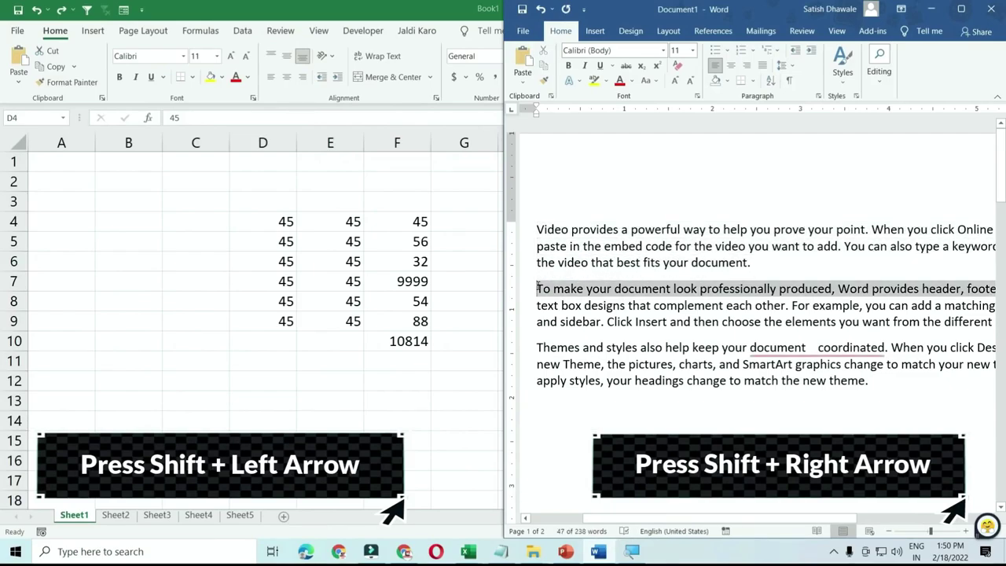
pyautogui.hotkey('shift', 'Down')
pyautogui.hotkey('shift', 'Down')
pyautogui.hotkey('shift', 'Down')
pyautogui.hotkey('shift', 'Down')
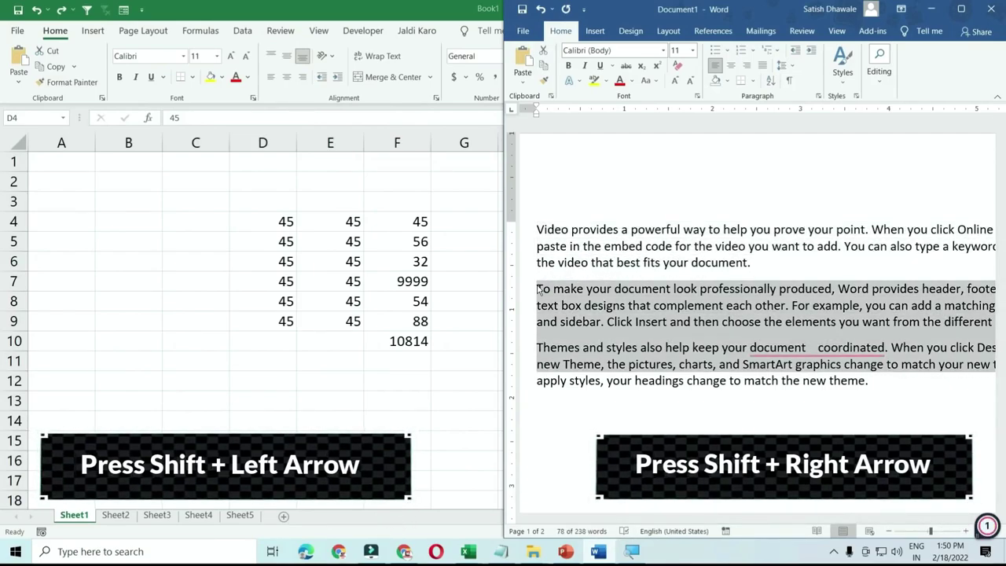
pyautogui.click(596, 289)
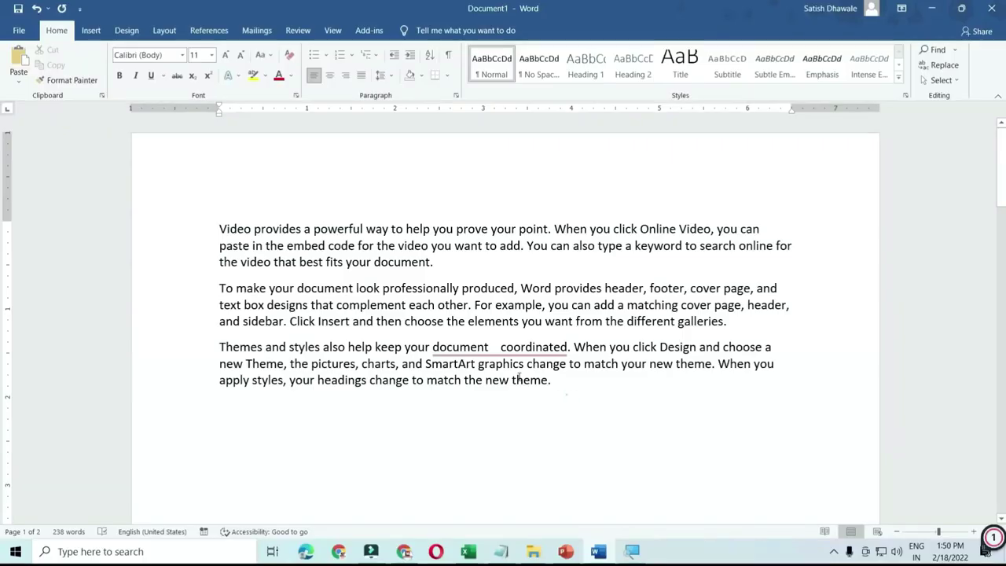
# - Clear all text from the Word document and add two more left tab stops on the ruler
pyautogui.tripleClick(173, 219)
pyautogui.press('Delete')
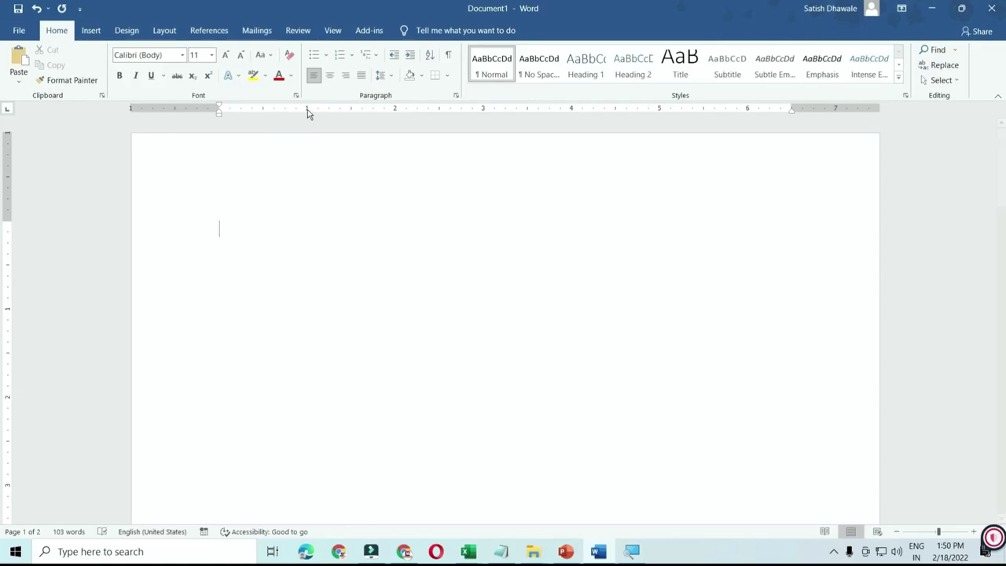
pyautogui.click(485, 111)
pyautogui.click(572, 110)
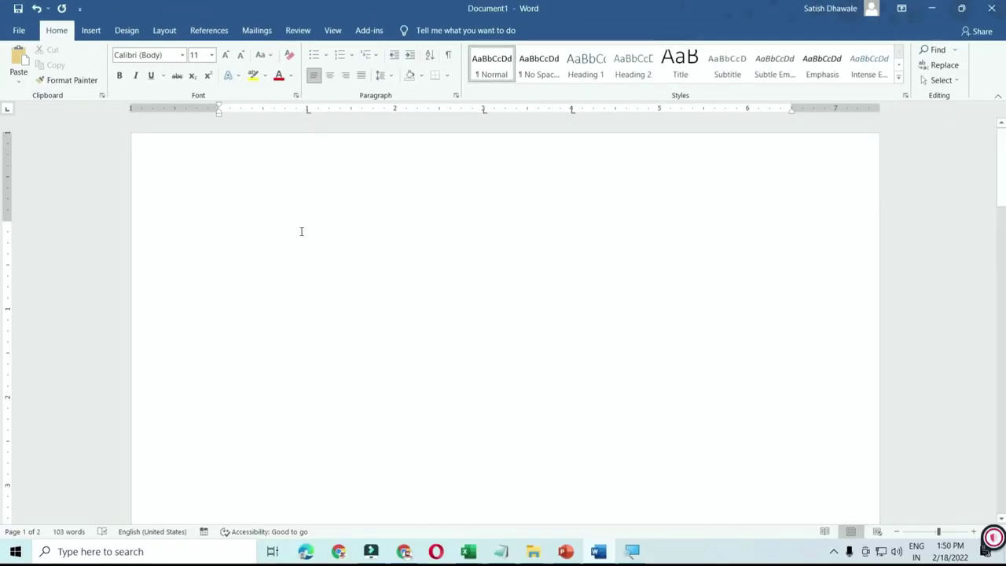
# - Type the first tab-aligned line: 'Ki', 'sdfds', 'sdfds'
pyautogui.press('Tab')
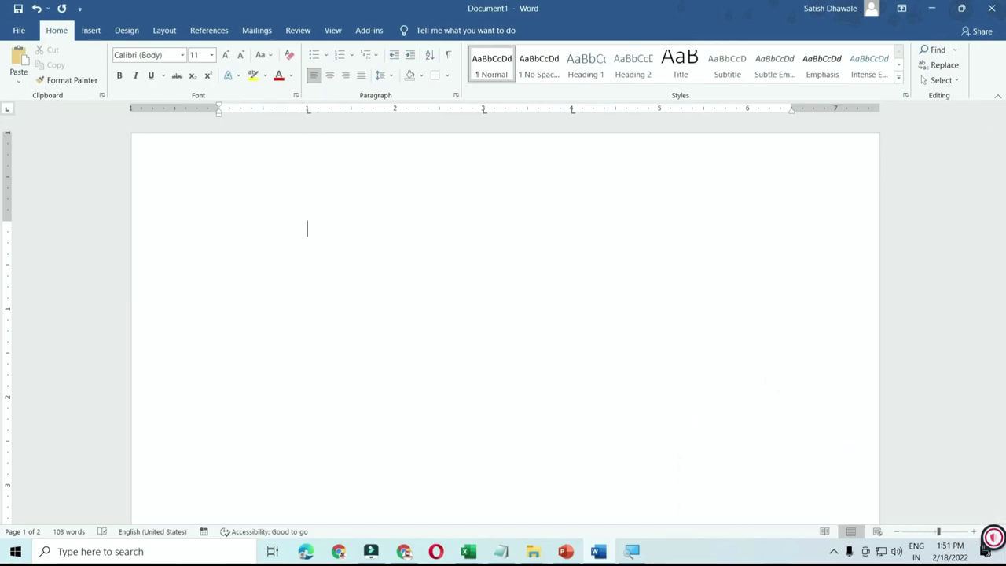
pyautogui.write('Ki')
pyautogui.press('Tab')
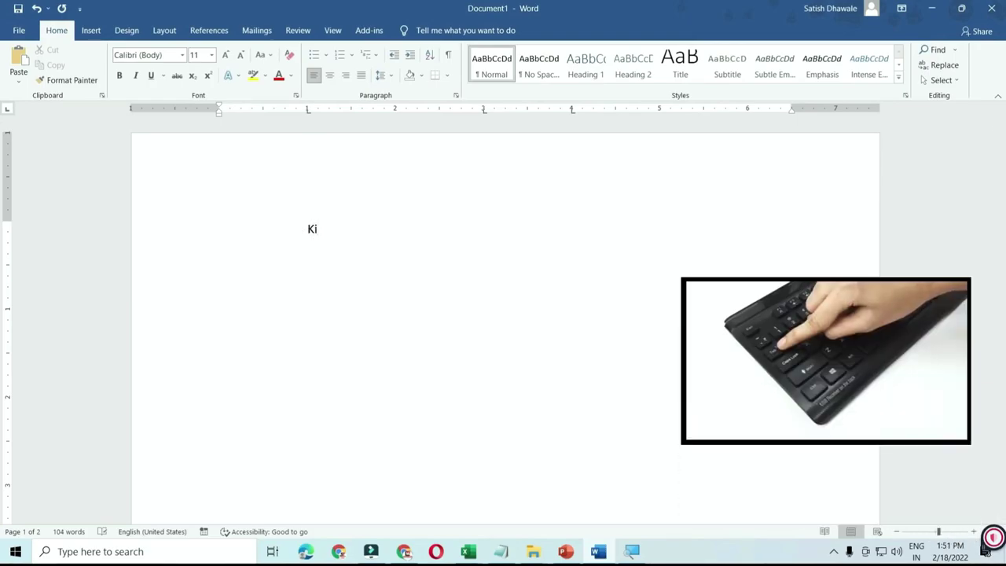
pyautogui.write('sdfds')
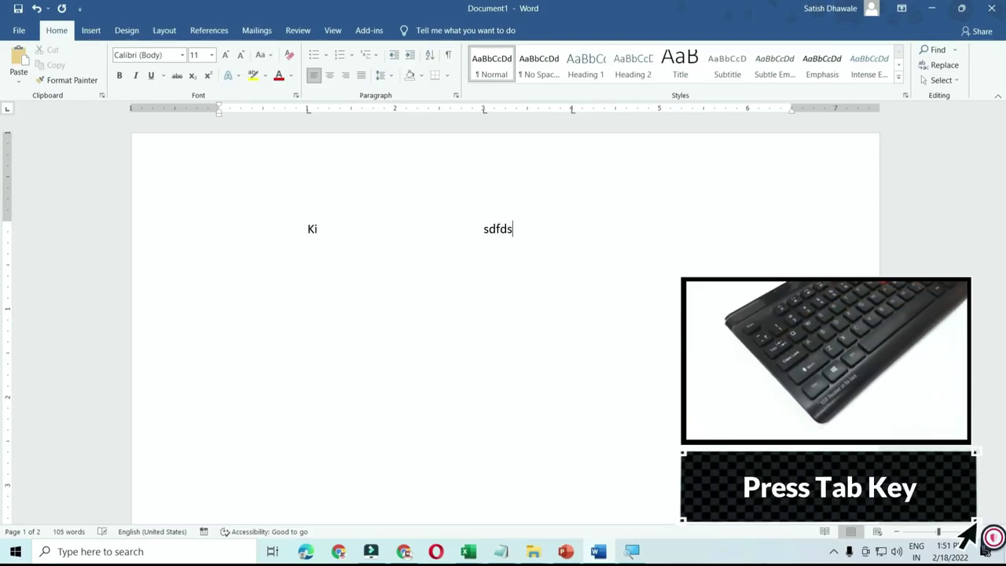
pyautogui.press('Tab')
pyautogui.write('sdfds')
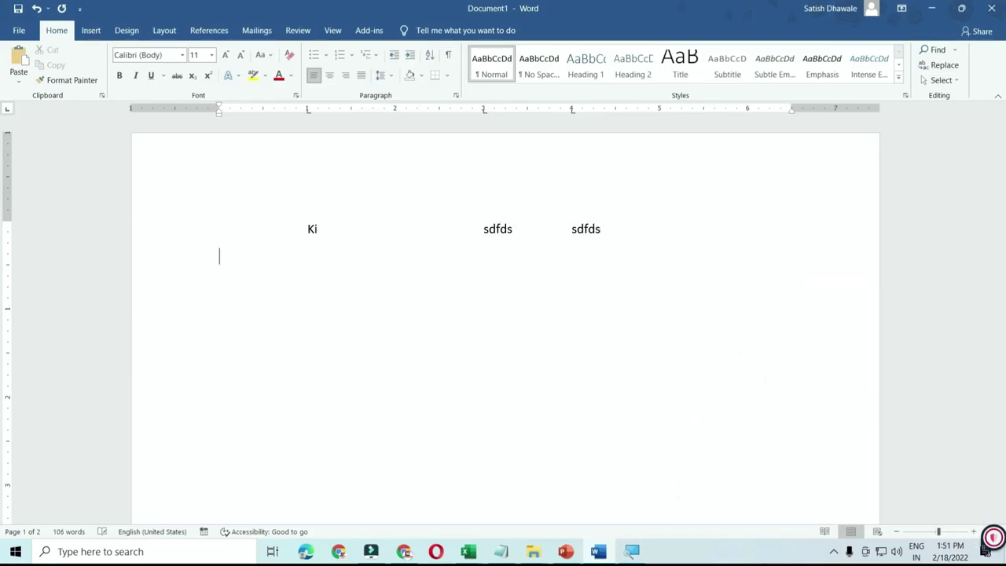
# - Type three more tab-aligned lines of sample words such as sdfds, dsfs, sfdds and f
pyautogui.press('Tab')
pyautogui.press('Tab')
pyautogui.write('s')
pyautogui.write('dfds')
pyautogui.press('Tab')
pyautogui.write('sdfds')
pyautogui.press('Return')
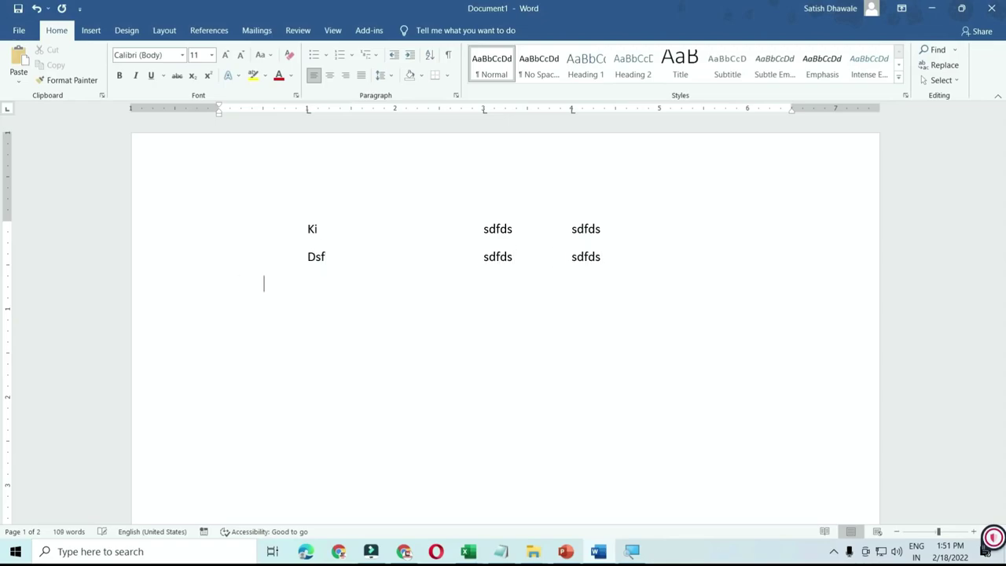
pyautogui.write('sdfds')
pyautogui.press('Tab')
pyautogui.write('dsfs')
pyautogui.press('Tab')
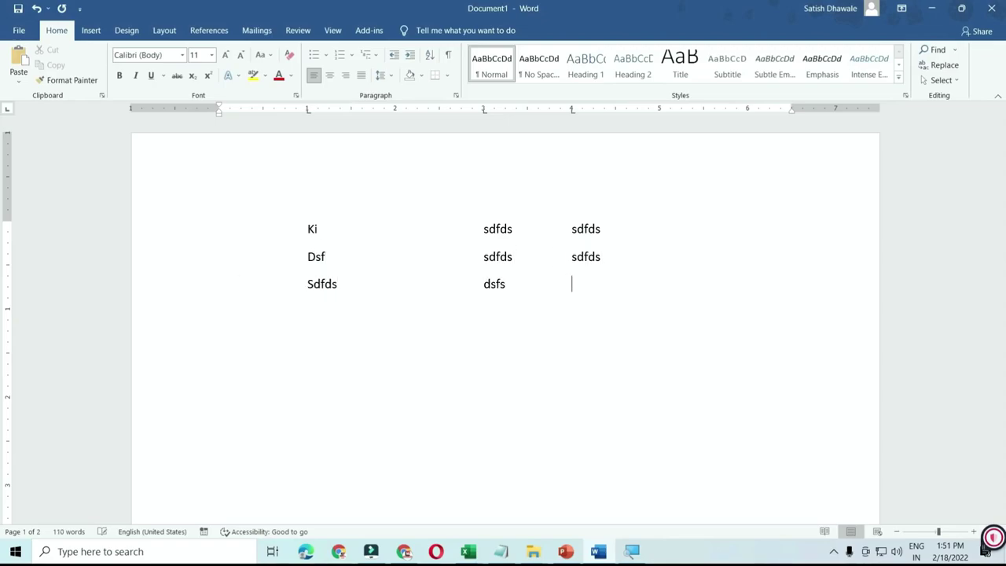
pyautogui.write('sfdds')
pyautogui.press('Return')
pyautogui.press('Tab')
pyautogui.write('f')
pyautogui.press('Tab')
pyautogui.write('sdfds')
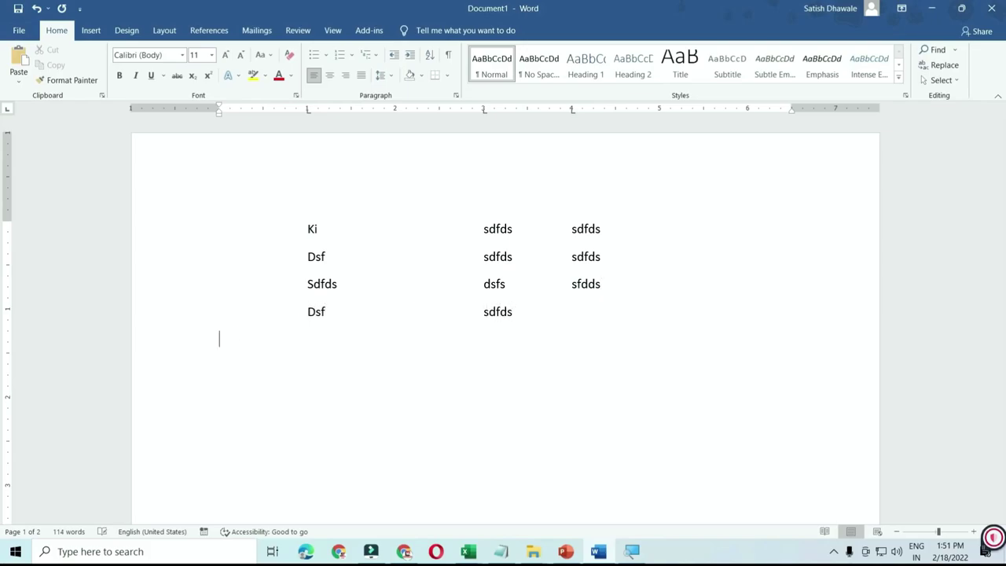
pyautogui.press('Tab')
# - Alt+Tab between Word, the 14.02.2022 folder and Excel, then pick Book1 from Task View
pyautogui.hotkey('alt', 'Tab')
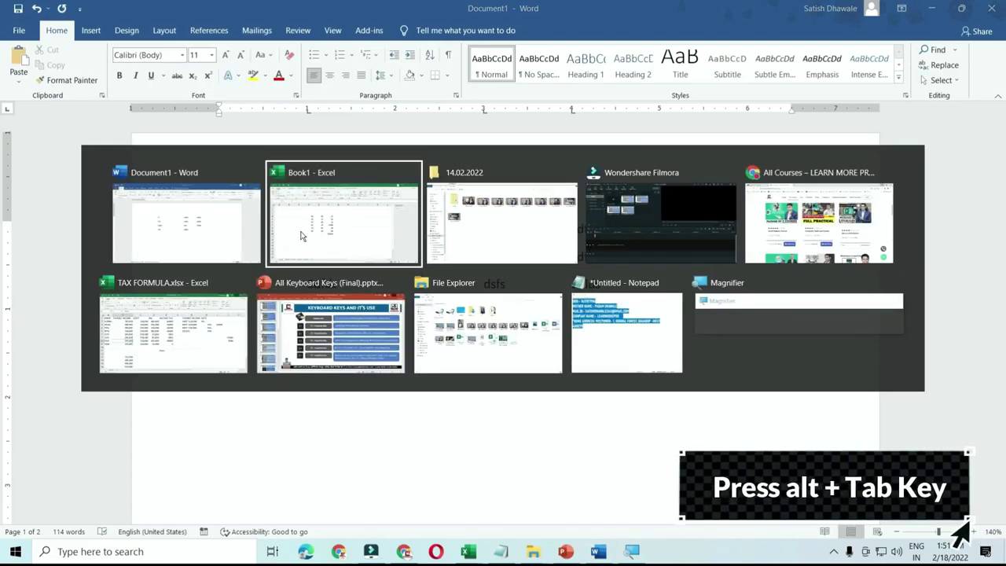
pyautogui.hotkey('alt', 'Tab')
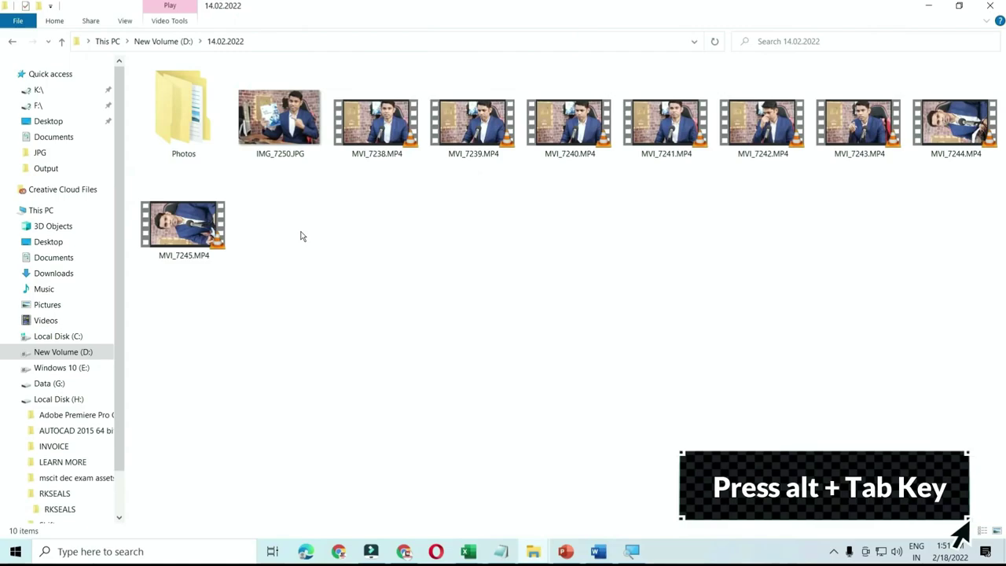
pyautogui.hotkey('alt', 'Tab')
pyautogui.hotkey('alt', 'Tab')
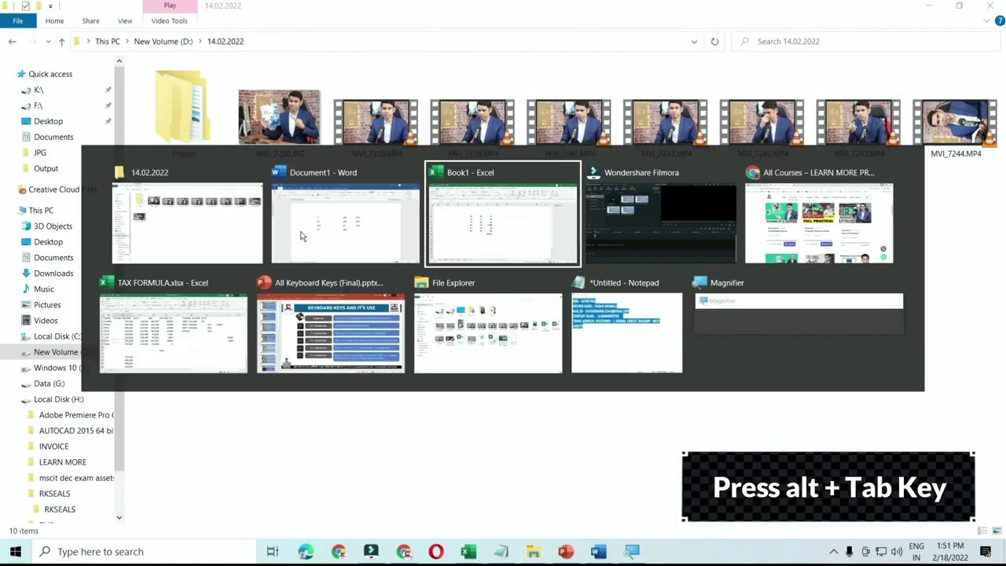
pyautogui.hotkey('alt', 'Tab')
pyautogui.hotkey('alt', 'Tab')
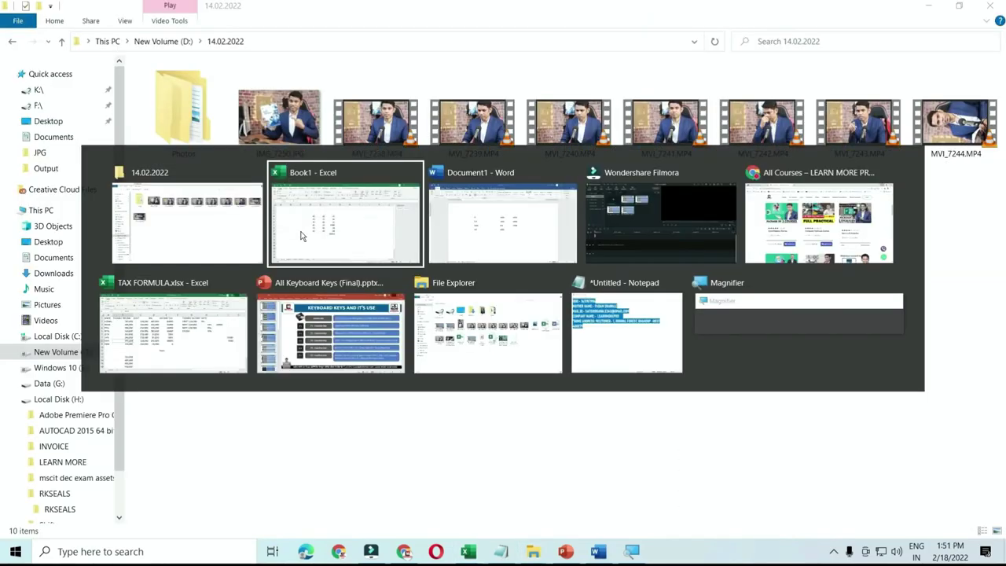
pyautogui.hotkey('alt', 'Tab')
pyautogui.hotkey('alt', 'Tab')
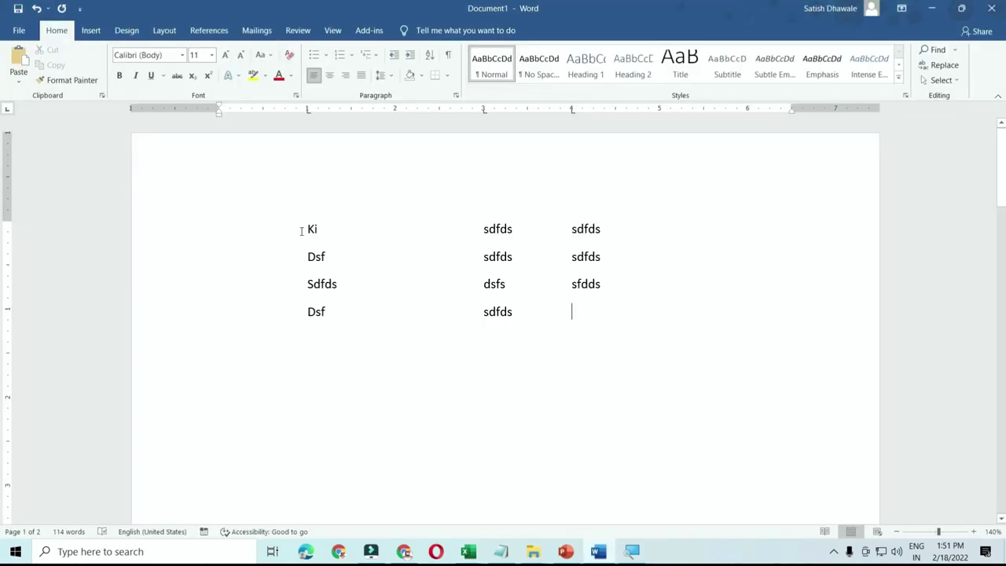
pyautogui.hotkey('alt', 'Tab')
pyautogui.hotkey('alt', 'Tab')
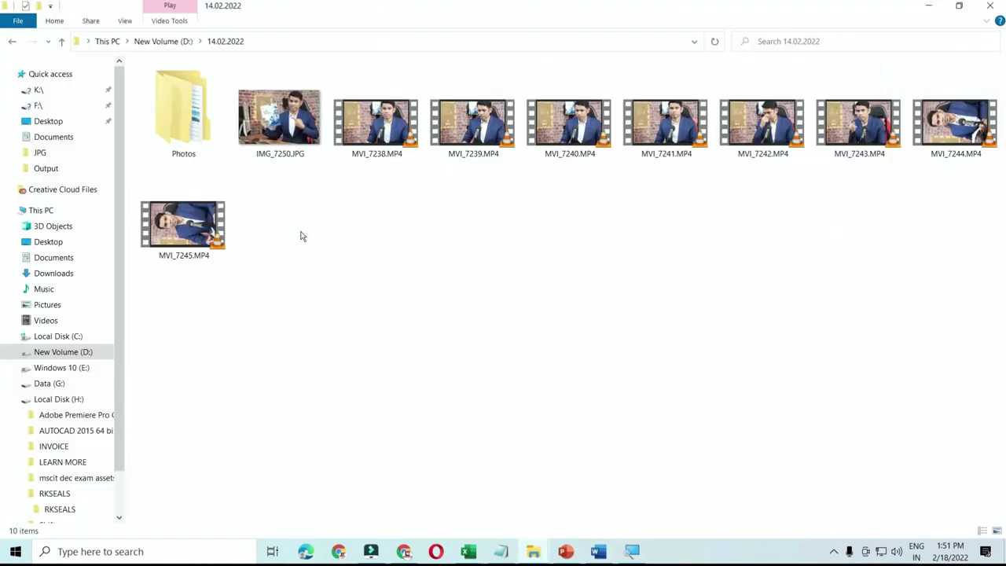
pyautogui.press('super+Tab')
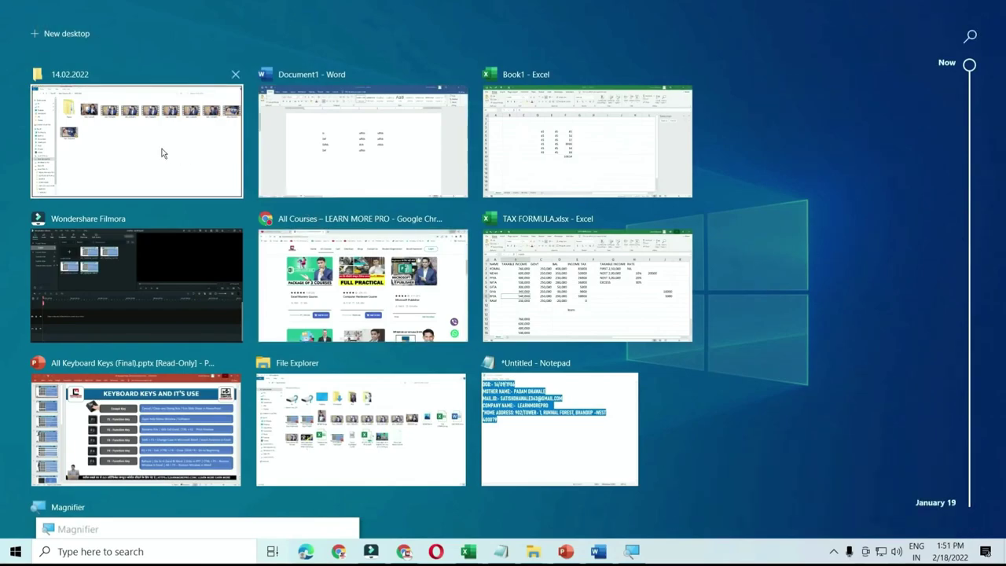
pyautogui.click(563, 154)
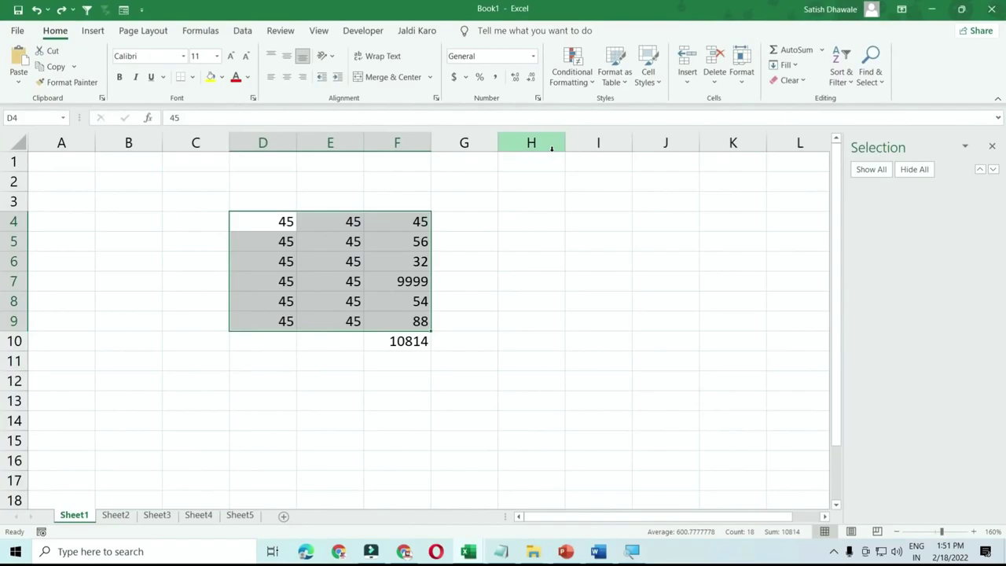
pyautogui.click(374, 262)
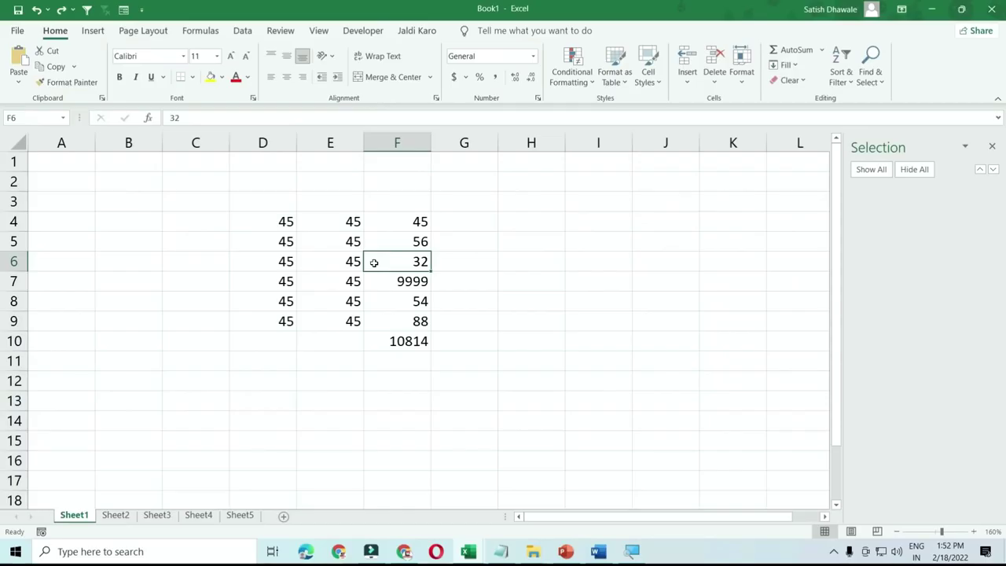
pyautogui.click(560, 381)
pyautogui.write('DSFD')
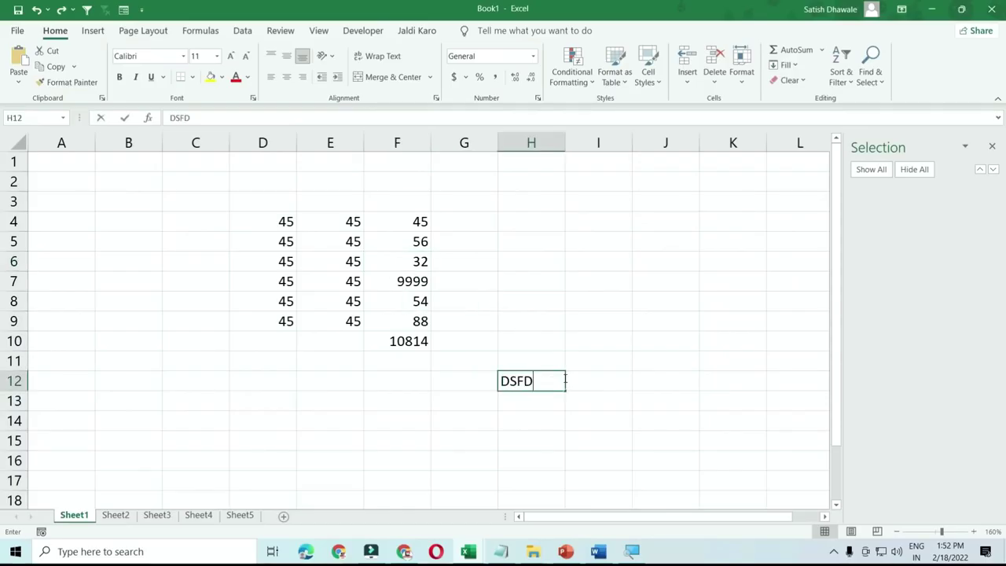
pyautogui.write('SF')
pyautogui.press('Return')
pyautogui.write('dsf')
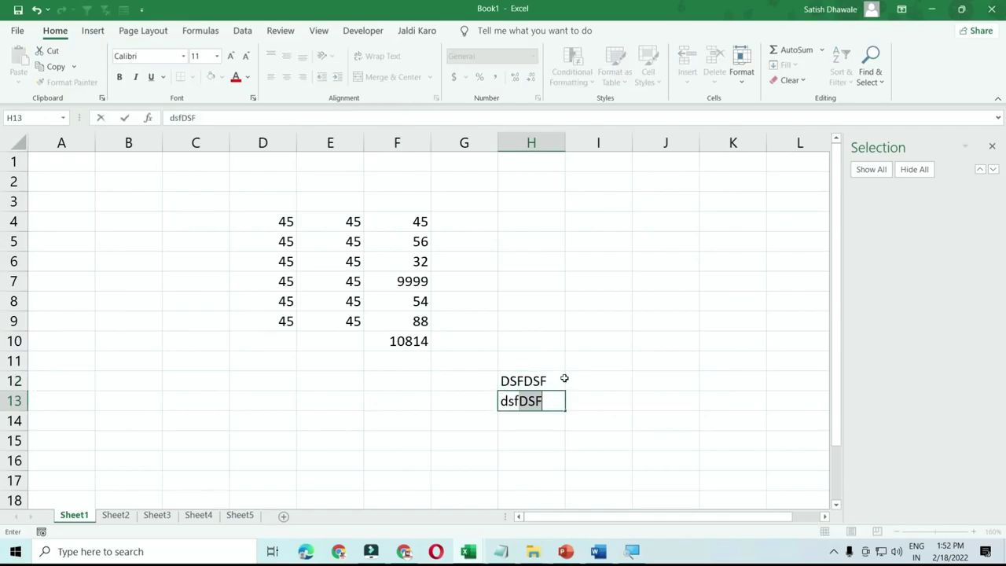
pyautogui.press('Return')
pyautogui.press('Up')
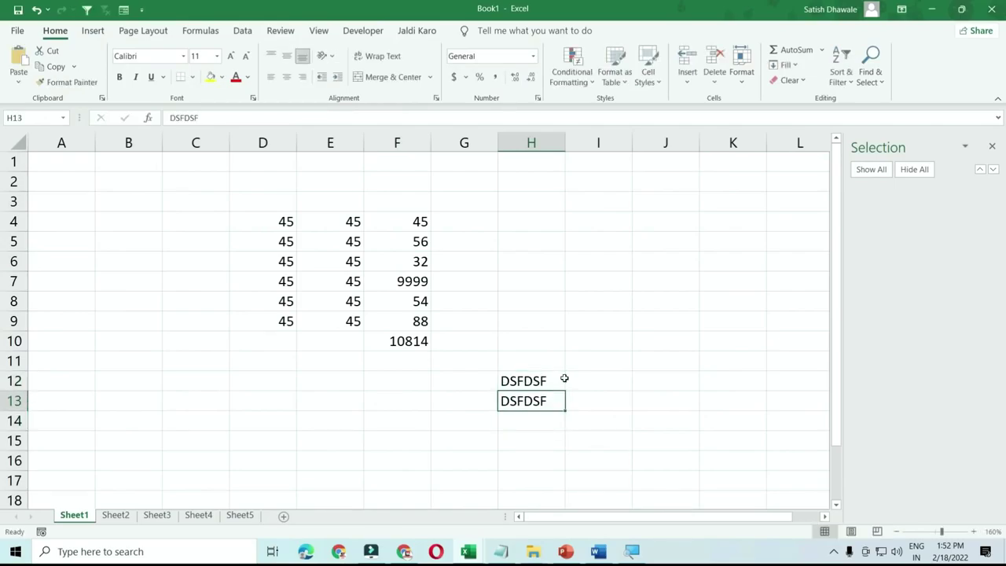
pyautogui.write('ddf')
pyautogui.press('Return')
pyautogui.press('Up')
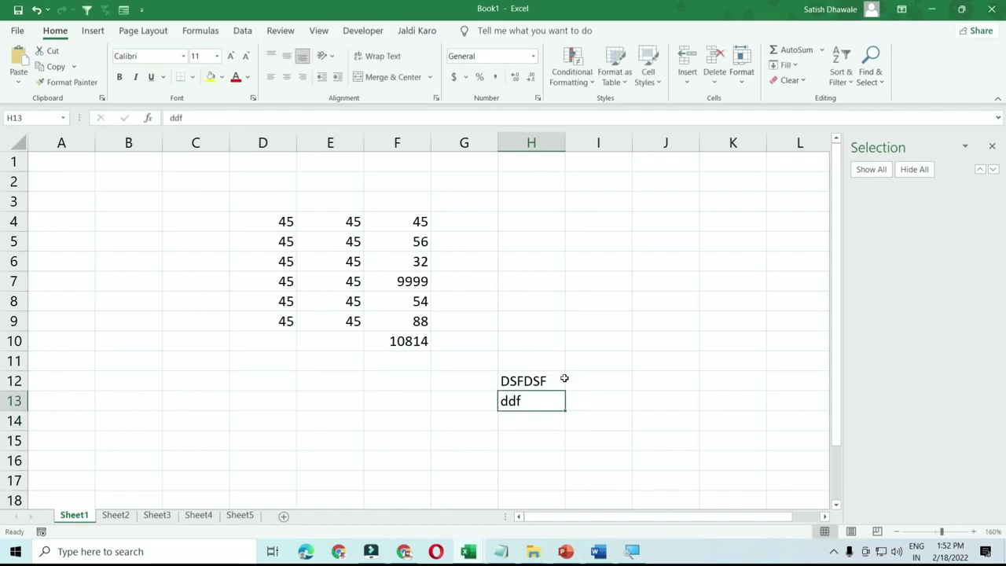
pyautogui.press('Delete')
pyautogui.press('Up')
pyautogui.press('Delete')
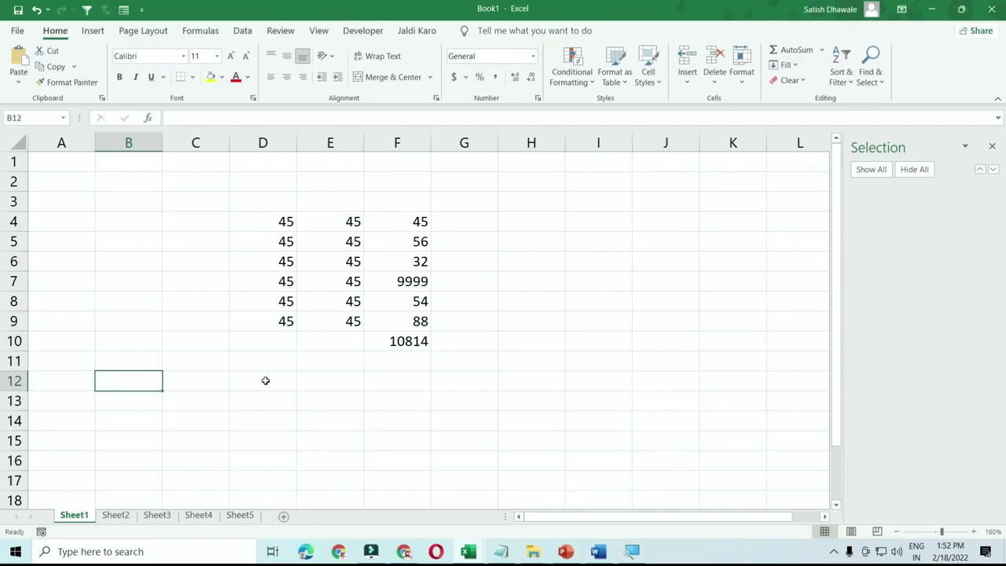
pyautogui.write('A')
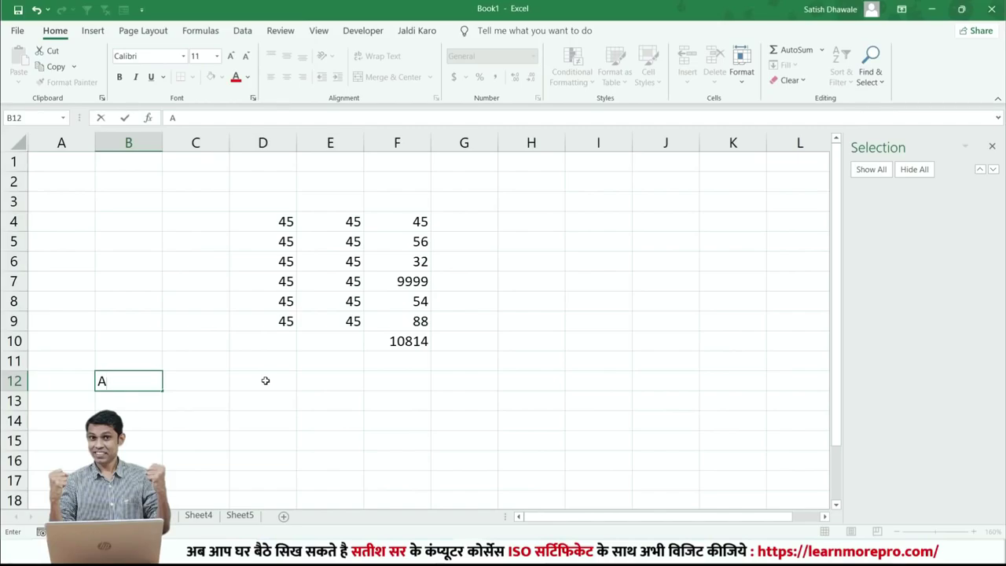
pyautogui.press('Return')
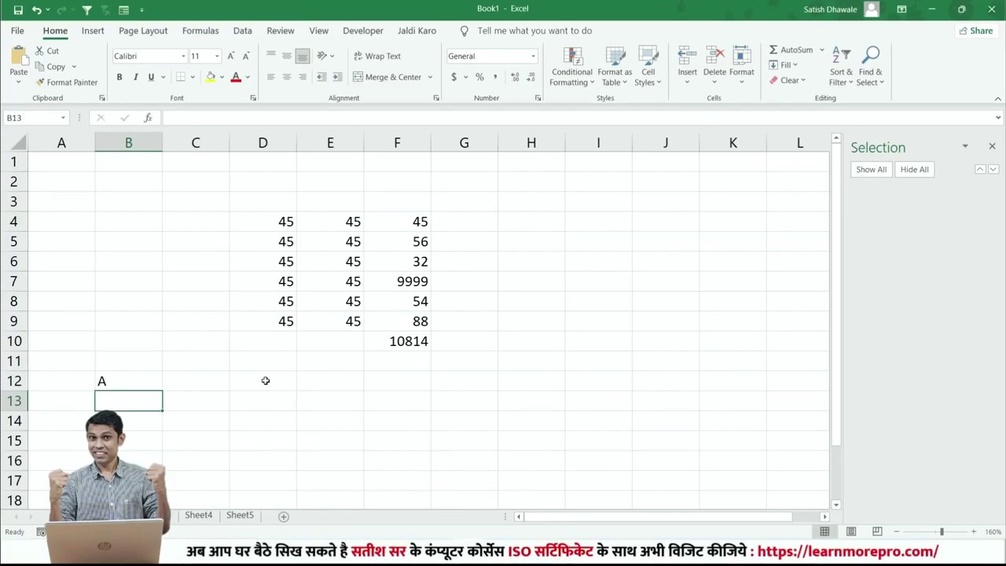
pyautogui.write('P')
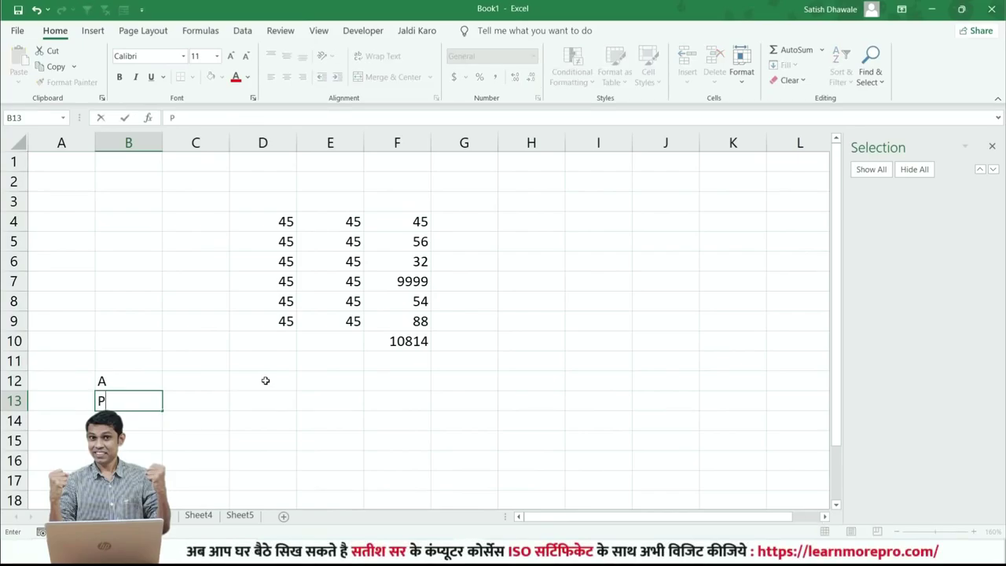
pyautogui.press('Return')
pyautogui.press('Up')
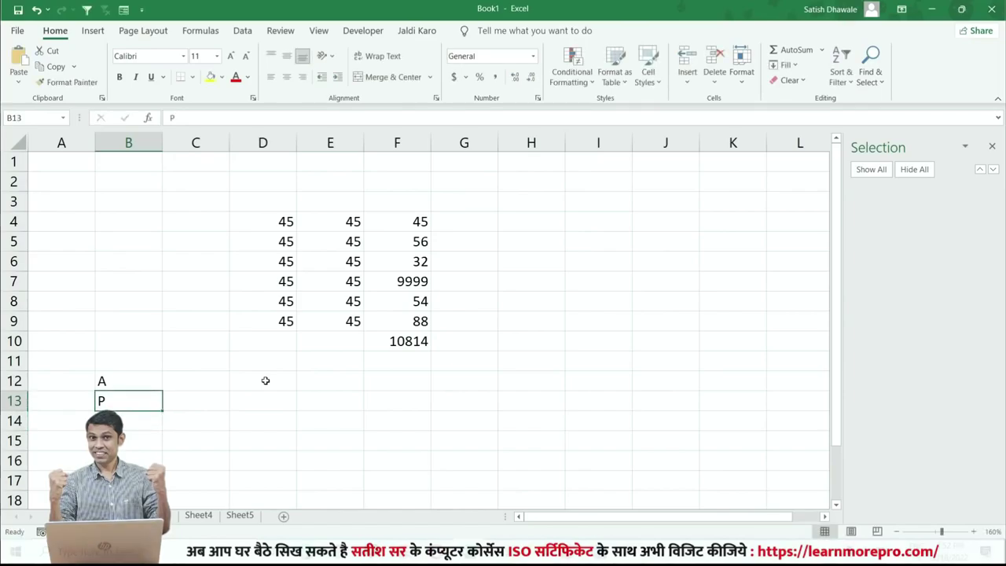
pyautogui.press('Delete')
pyautogui.press('Up')
pyautogui.press('Delete')
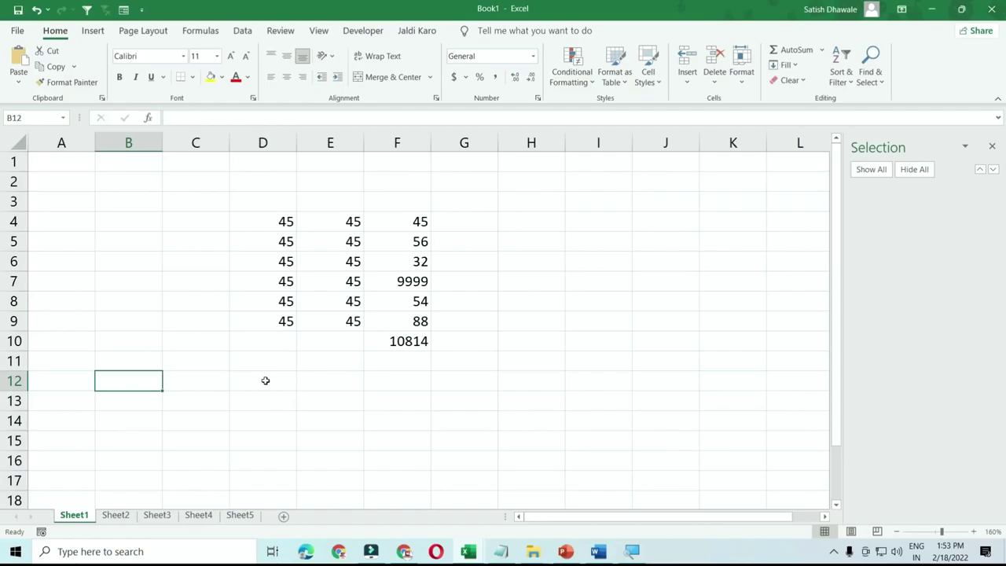
pyautogui.write('kkkkk')
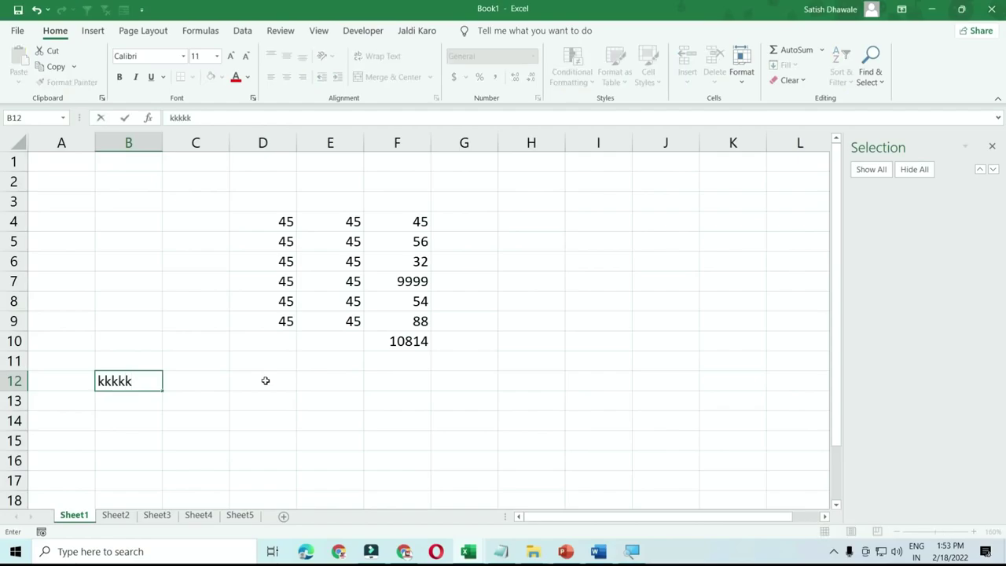
pyautogui.press('BackSpace')
pyautogui.press('BackSpace')
pyautogui.press('BackSpace')
pyautogui.press('BackSpace')
pyautogui.press('BackSpace')
pyautogui.press('Escape')
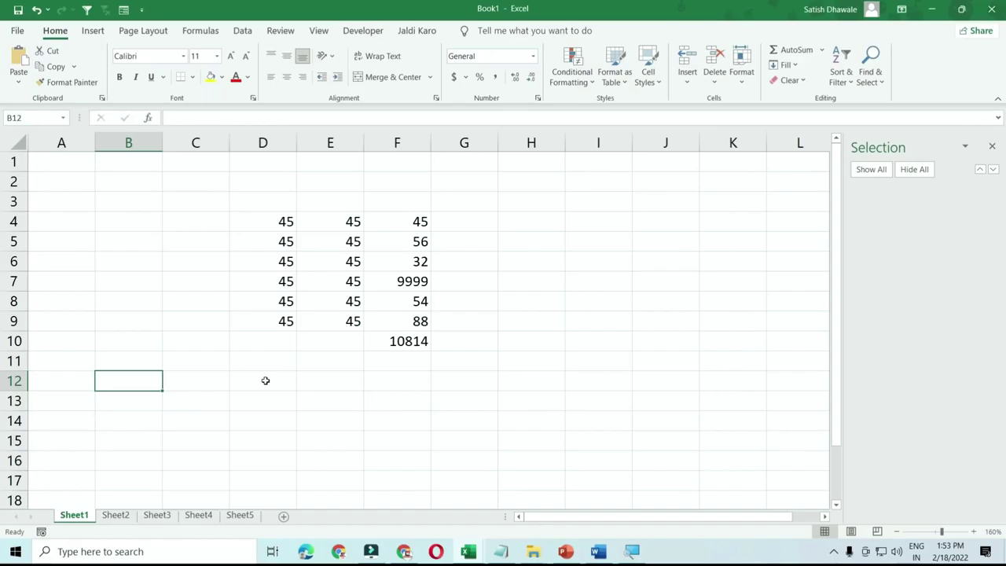
pyautogui.write('c')
pyautogui.press('BackSpace')
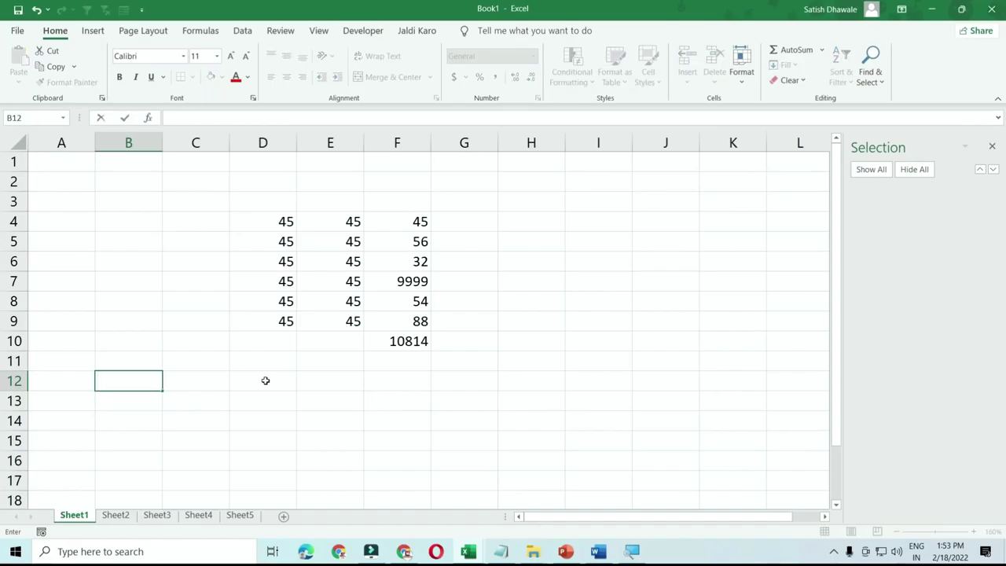
pyautogui.write('Comp')
pyautogui.write('uter')
pyautogui.press('Return')
pyautogui.press('Up')
pyautogui.press('Delete')
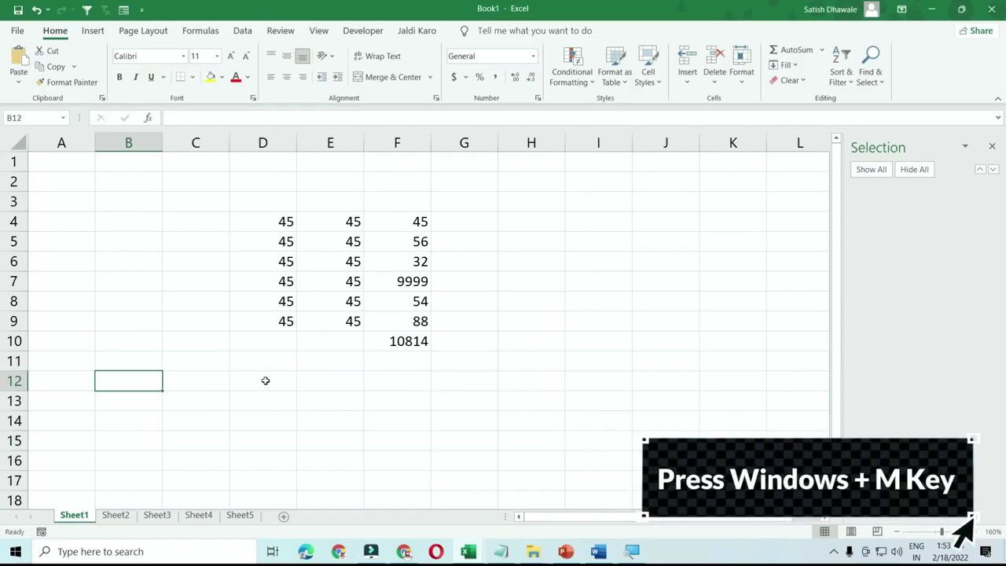
# - Toggle the desktop with Win+M and Win+D, then minimize the Word document
pyautogui.press('super+m')
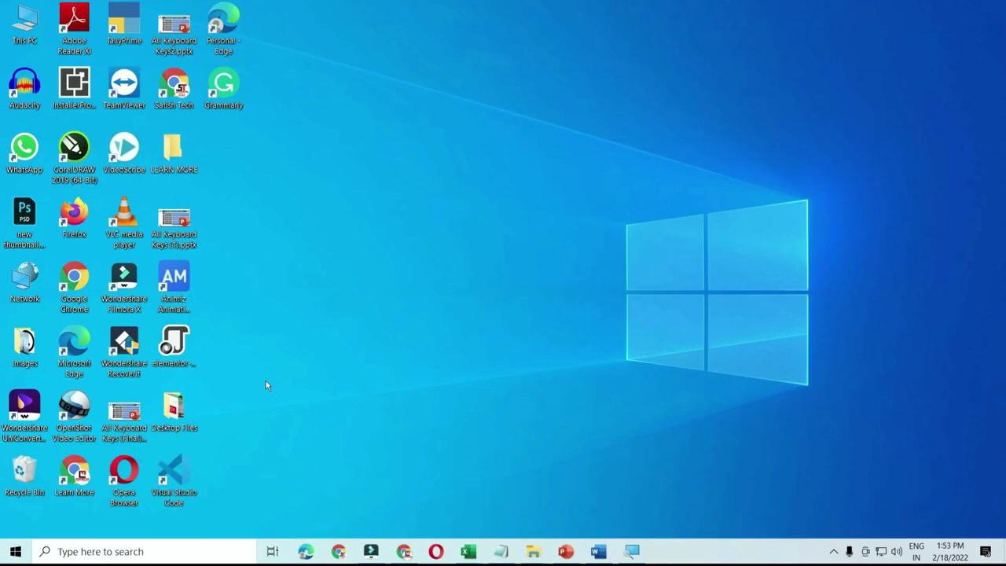
pyautogui.click(599, 551)
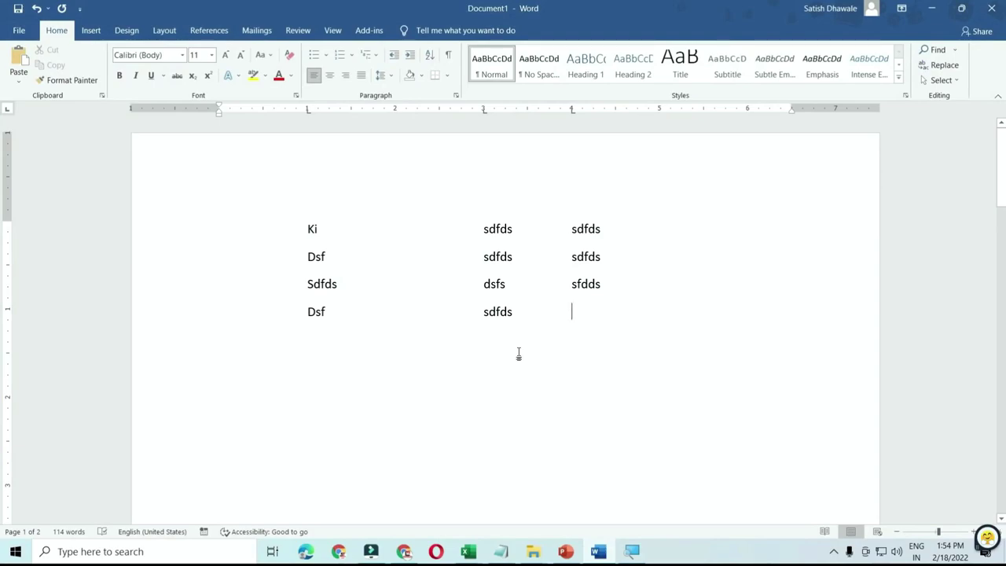
pyautogui.press('super+d')
pyautogui.press('super+d')
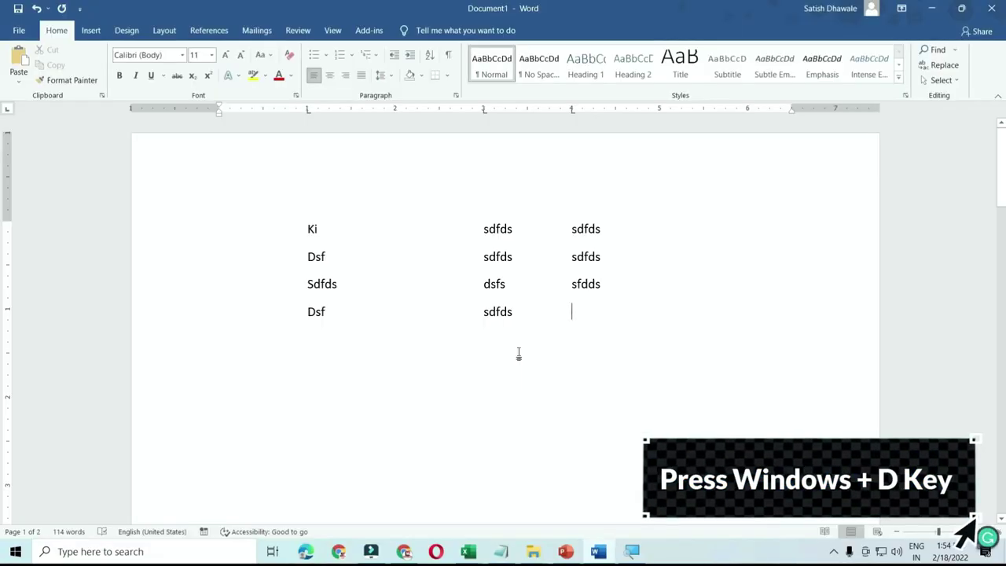
pyautogui.press('super+d')
pyautogui.press('super+d')
pyautogui.press('super+d')
pyautogui.press('super+d')
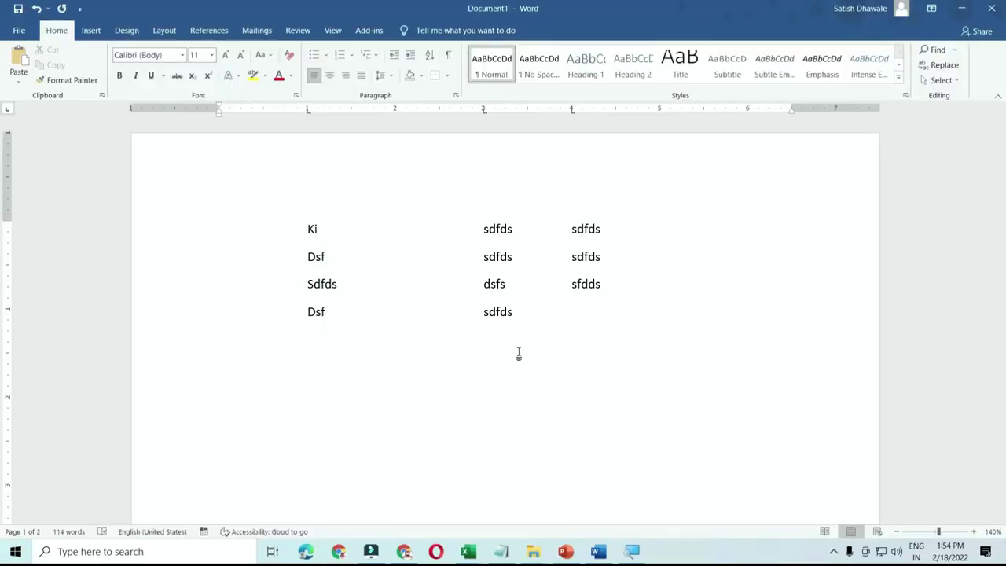
pyautogui.press('super+d')
pyautogui.press('super+d')
pyautogui.press('super+d')
pyautogui.press('super+d')
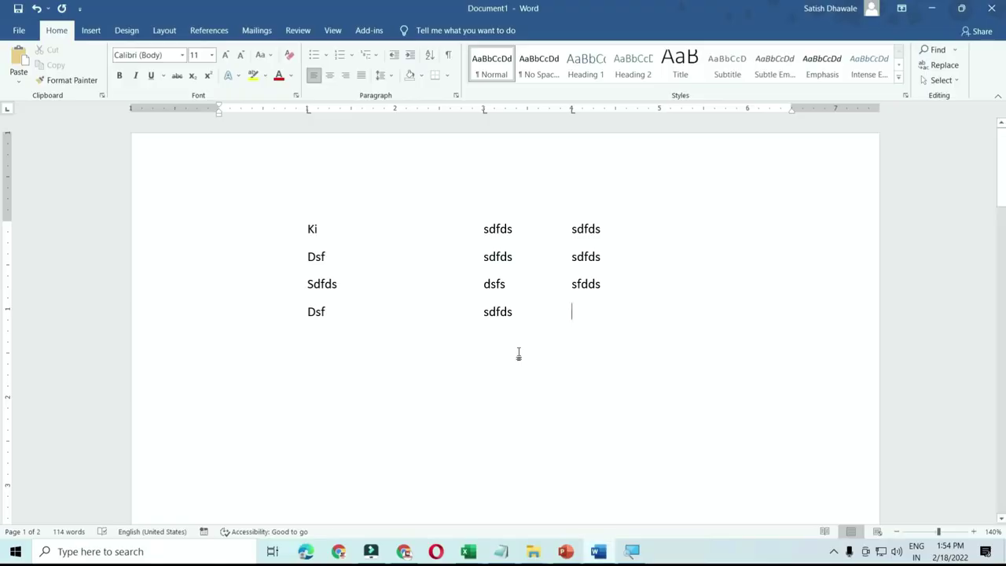
pyautogui.press('super+d')
pyautogui.press('super+d')
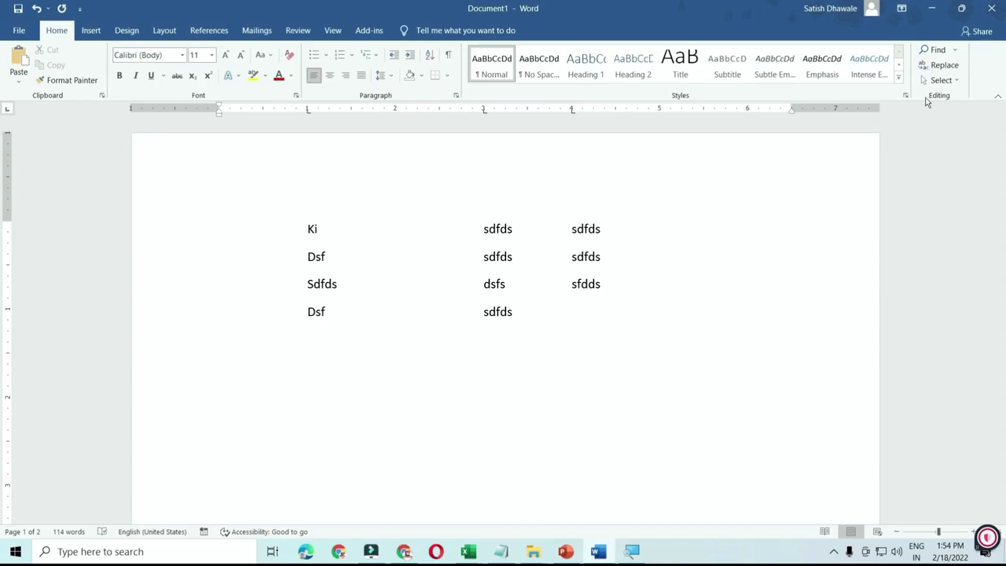
pyautogui.click(931, 10)
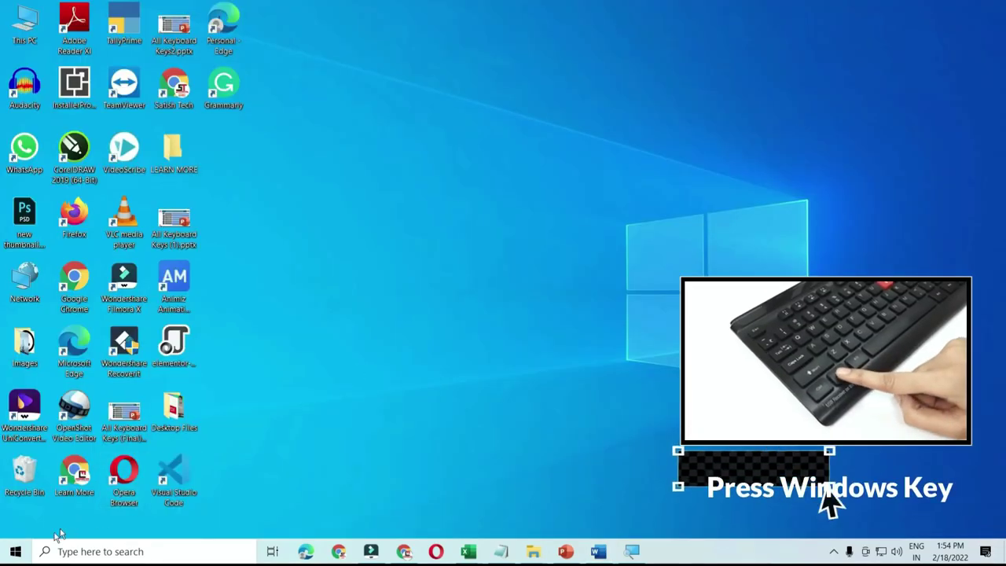
# - Open and close the Start menu, then switch to TAX FORMULA.xlsx from the taskbar
pyautogui.press('super')
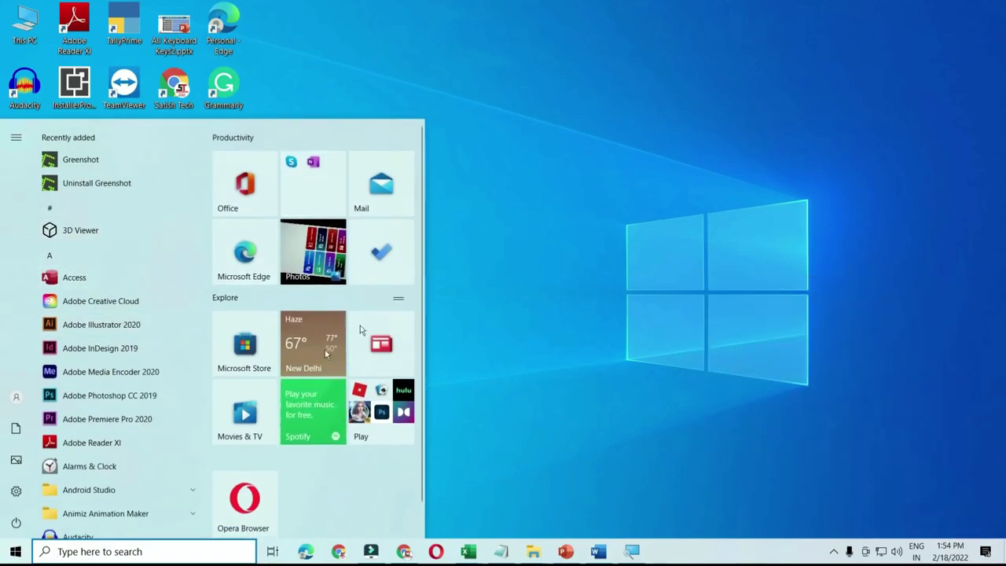
pyautogui.click(541, 289)
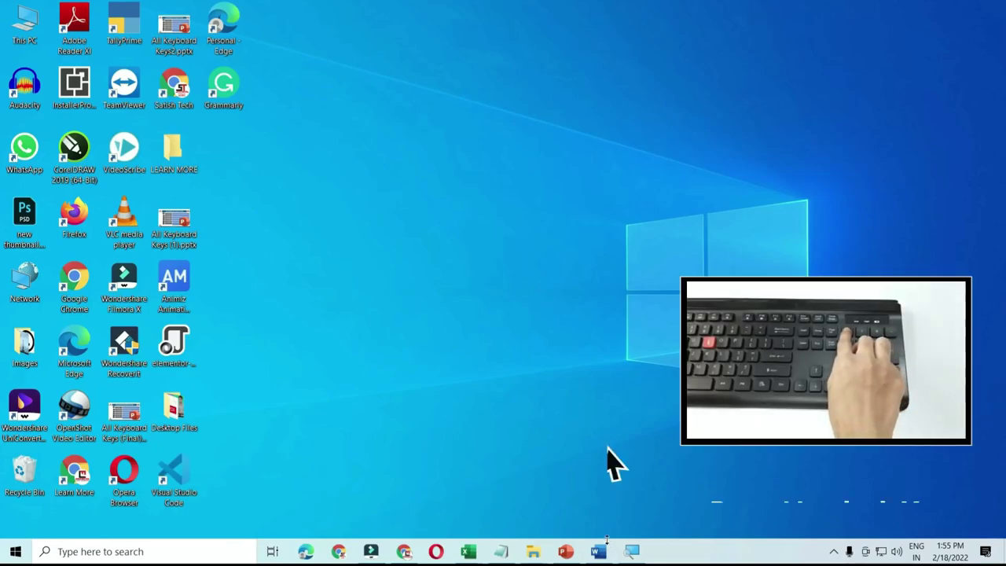
pyautogui.moveTo(469, 551)
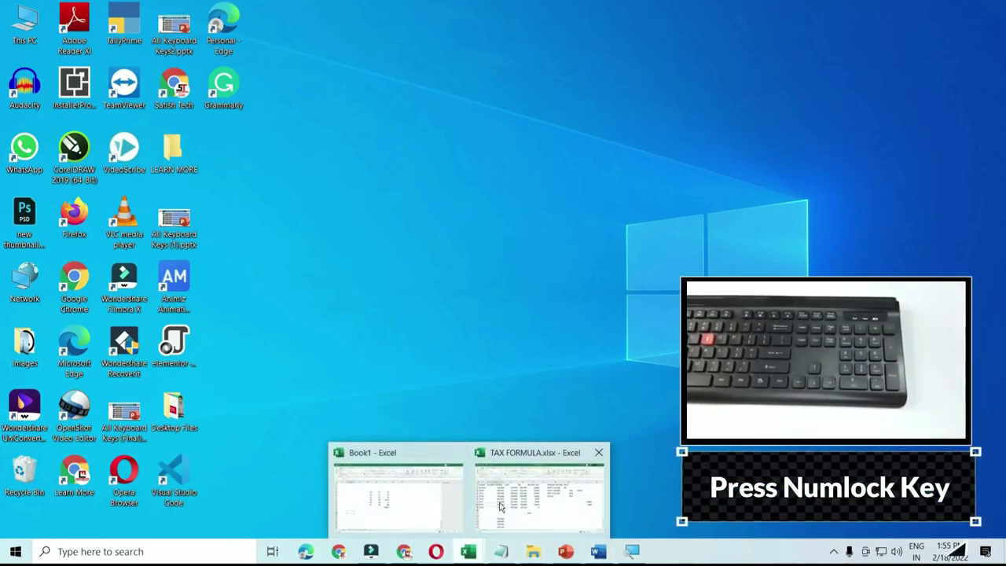
pyautogui.click(539, 503)
pyautogui.press('Down')
pyautogui.press('pagedown')
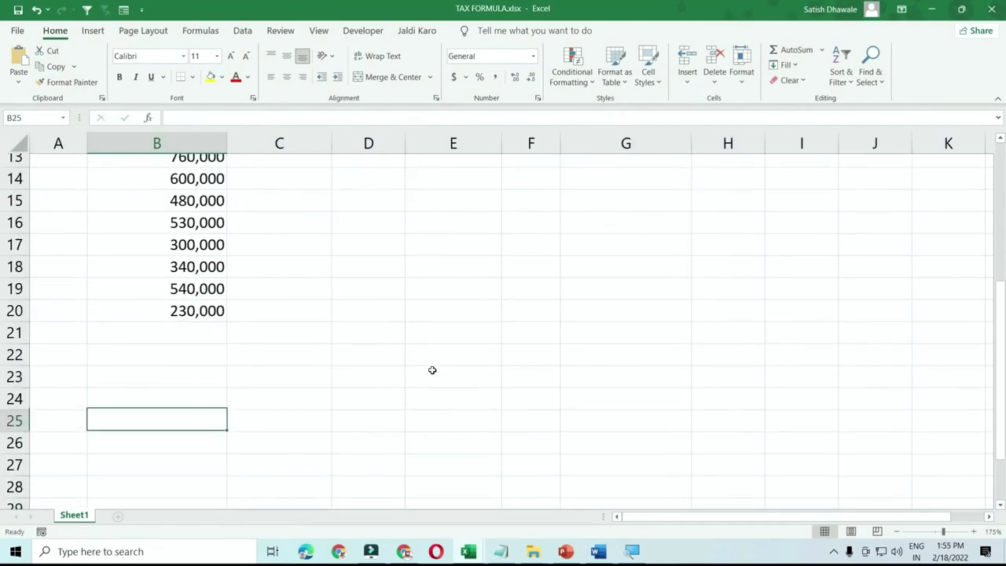
pyautogui.press('Down')
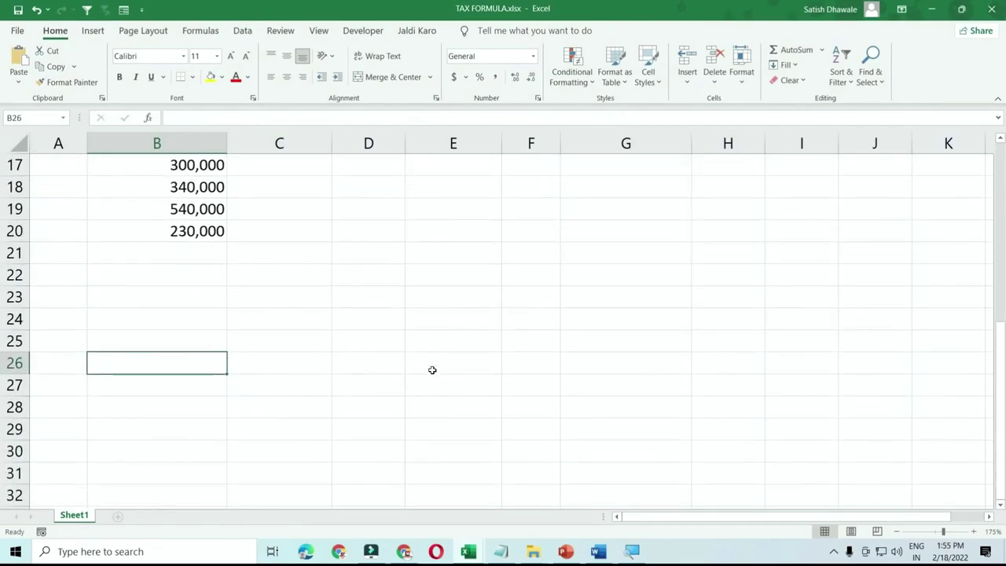
pyautogui.press('Down')
pyautogui.press('Down')
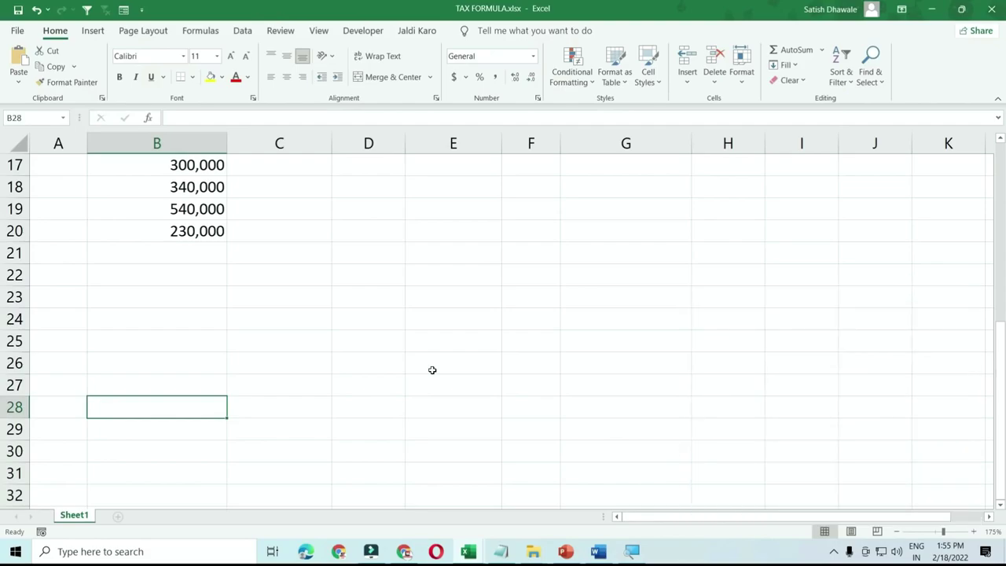
pyautogui.press('Down')
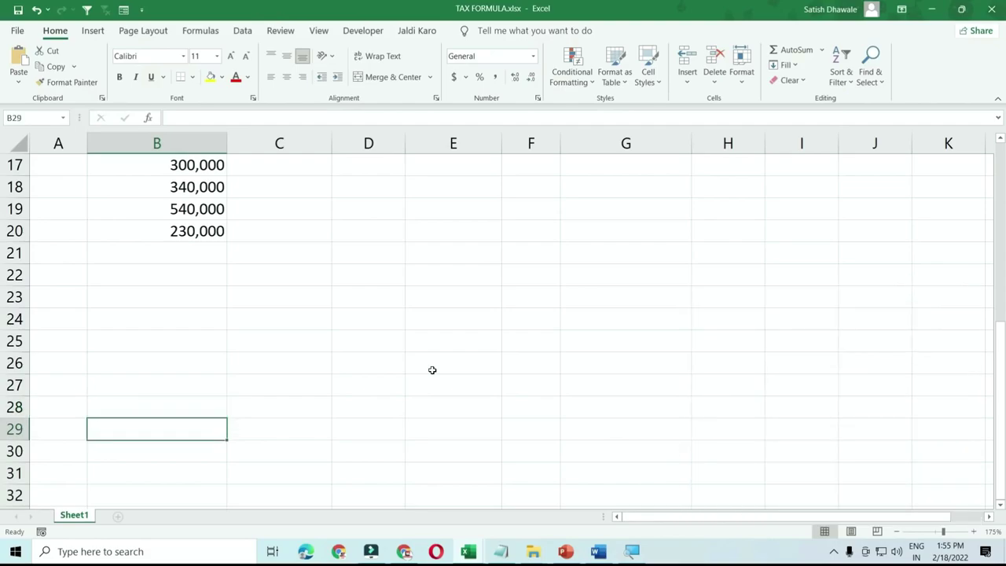
pyautogui.press('Down')
pyautogui.press('Up')
pyautogui.press('Up')
pyautogui.press('Up')
pyautogui.press('Up')
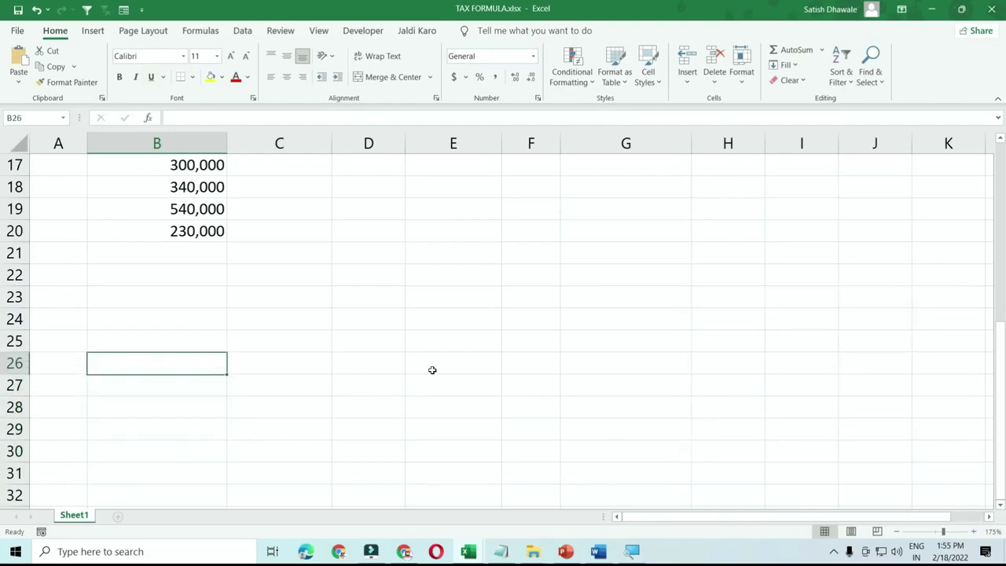
pyautogui.press('Up')
pyautogui.press('Up')
pyautogui.press('Right')
pyautogui.press('Right')
pyautogui.press('Right')
pyautogui.press('Right')
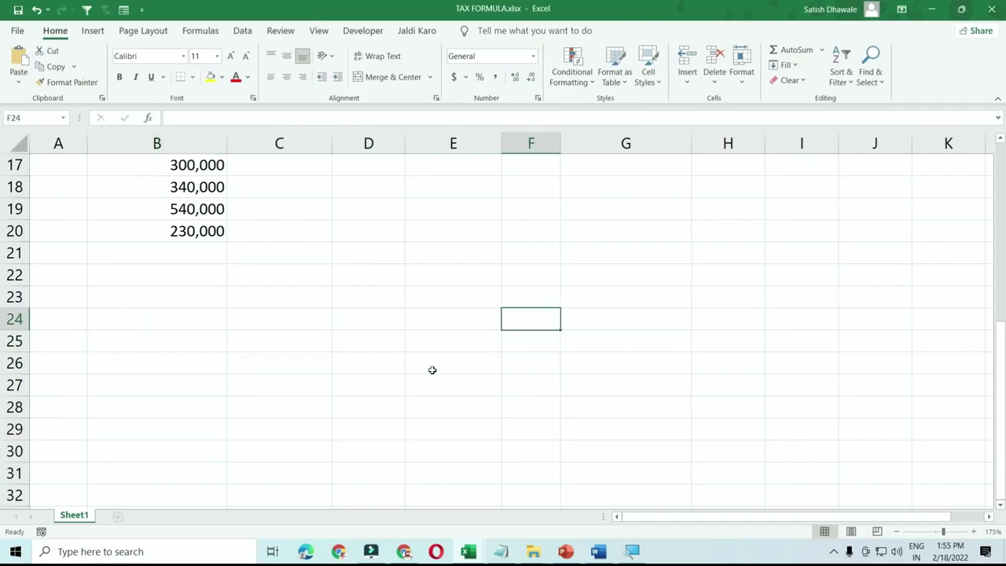
pyautogui.press('Left')
pyautogui.press('Left')
pyautogui.press('Left')
pyautogui.press('Left')
pyautogui.press('Left')
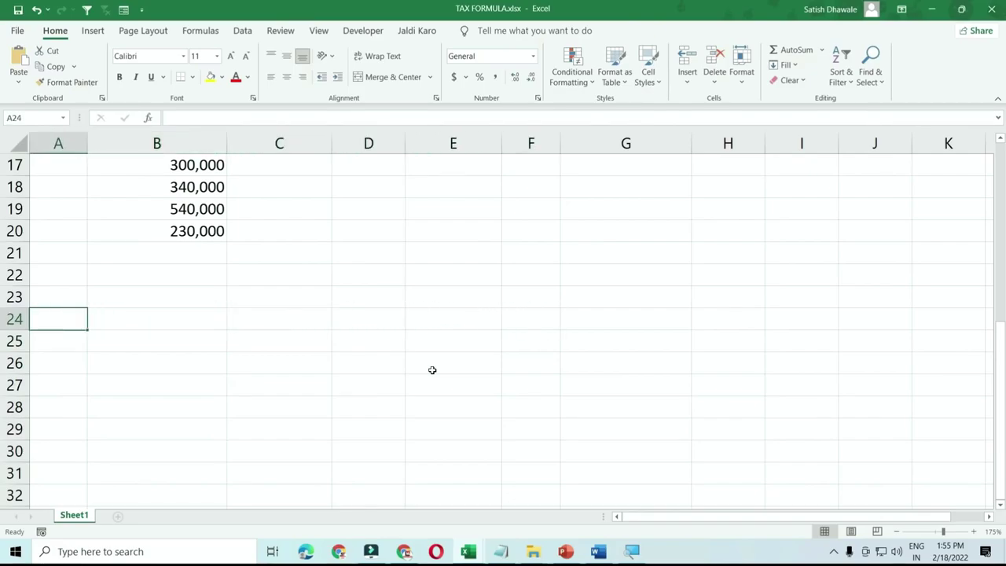
pyautogui.press('Right')
pyautogui.press('Right')
pyautogui.press('Right')
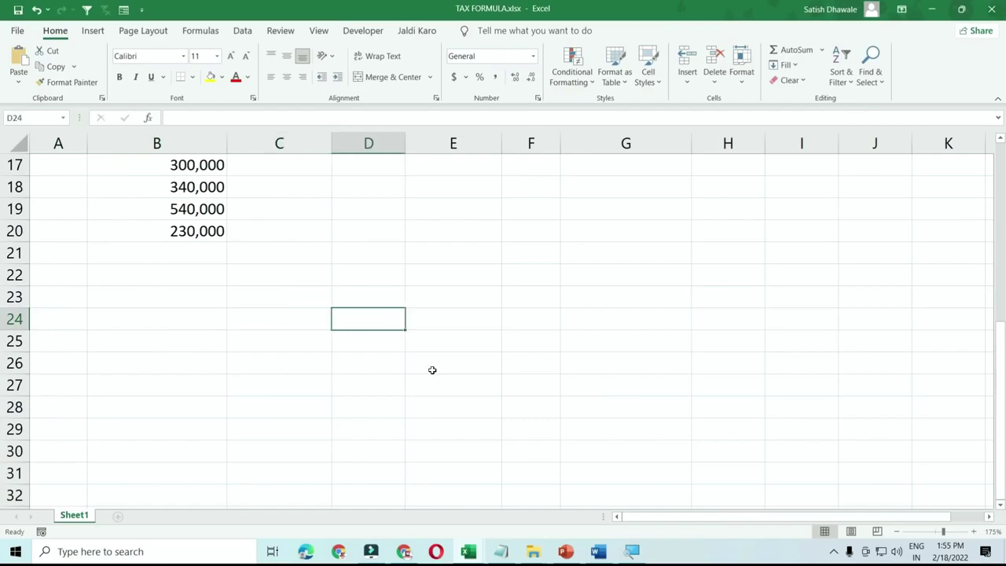
pyautogui.press('Left')
pyautogui.press('Up')
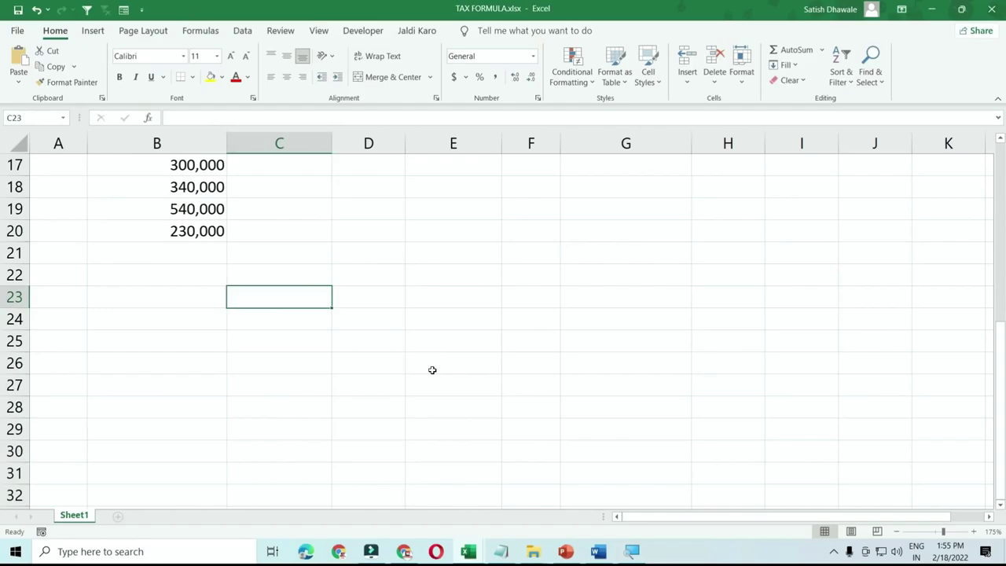
pyautogui.click(322, 342)
pyautogui.click(303, 299)
pyautogui.write('=')
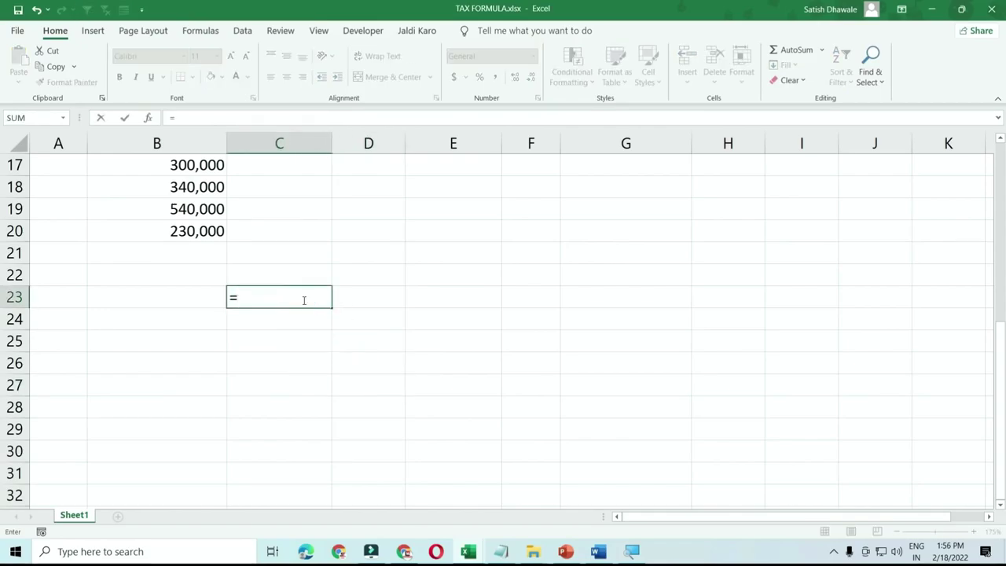
pyautogui.write('20/5')
pyautogui.press('BackSpace')
pyautogui.press('BackSpace')
pyautogui.write('*')
pyautogui.write('6')
pyautogui.press('BackSpace')
pyautogui.press('BackSpace')
pyautogui.press('BackSpace')
pyautogui.press('BackSpace')
pyautogui.press('BackSpace')
pyautogui.press('Return')
pyautogui.click(303, 301)
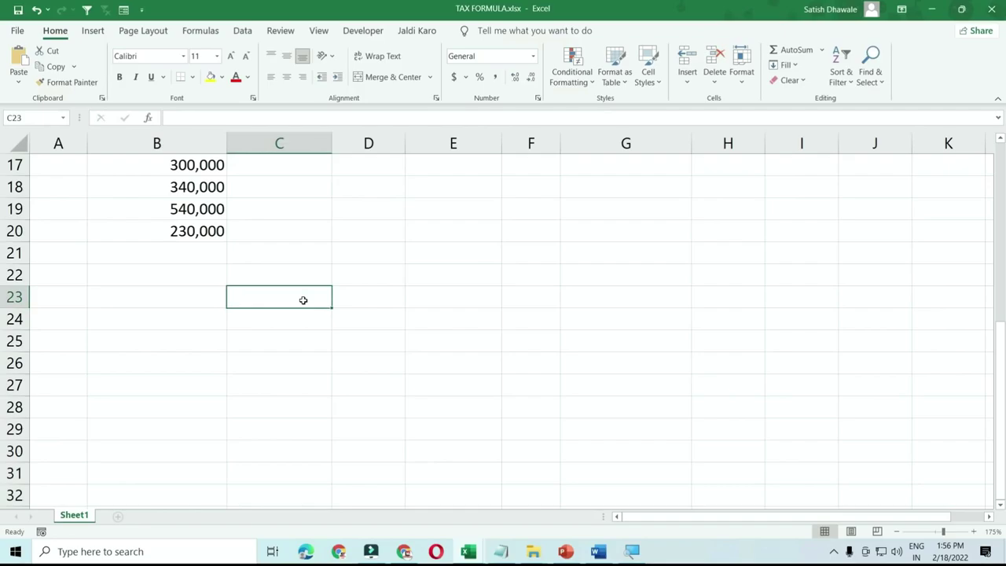
# - Bring the 14.02.2022 folder window forward, then return to the Excel workbook
pyautogui.click(533, 551)
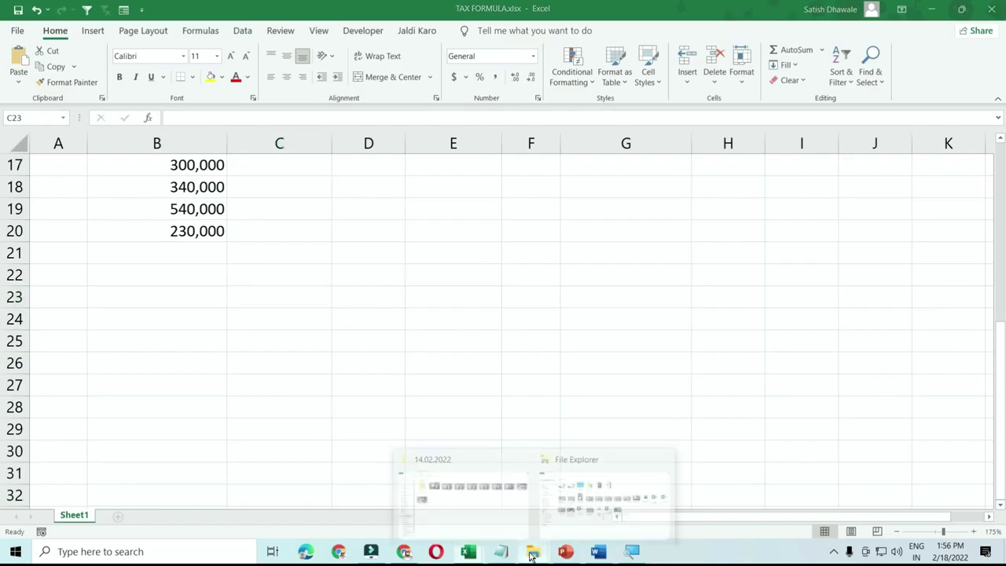
pyautogui.click(515, 510)
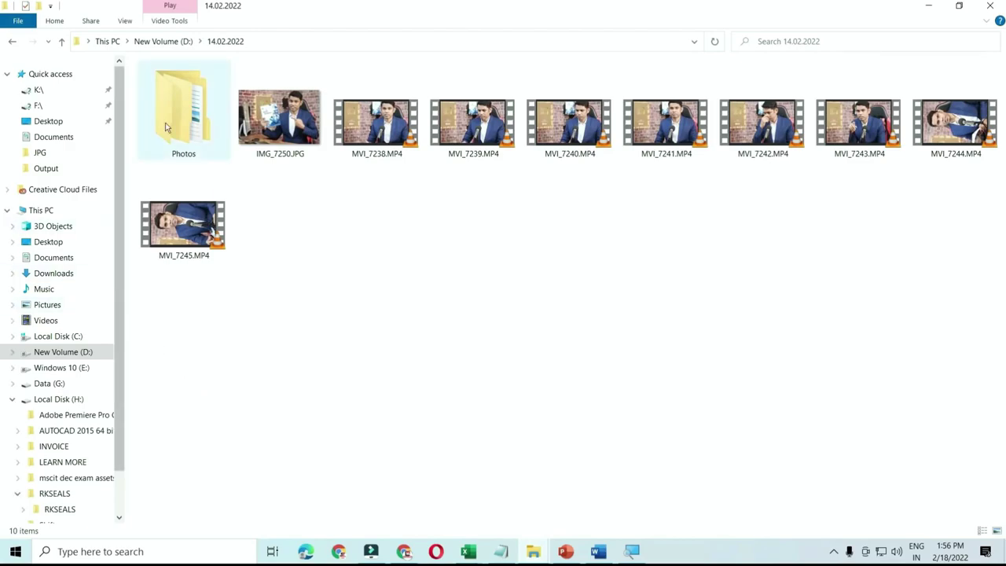
pyautogui.hotkey('alt', 'Tab')
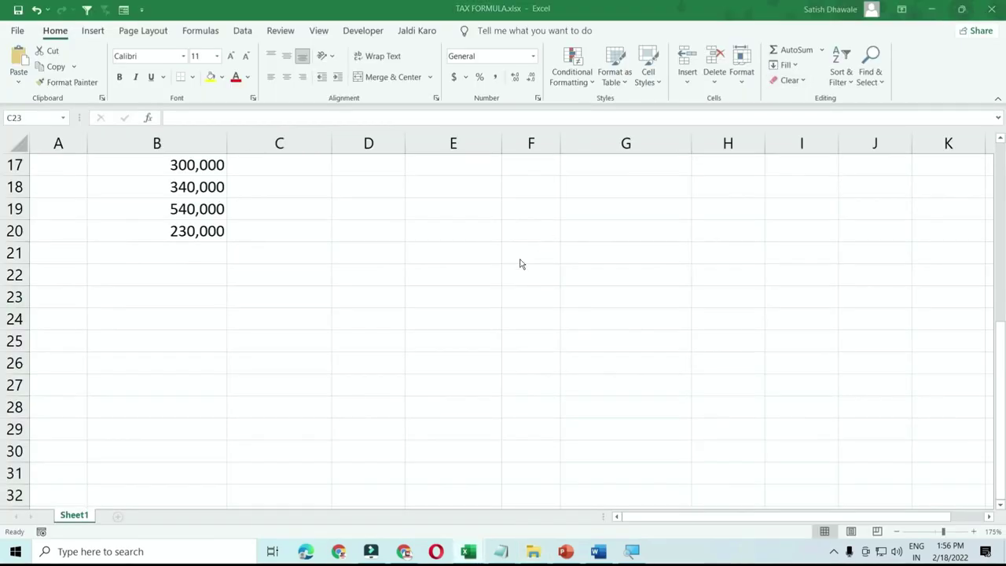
# - Open a new File Explorer window on New Volume (D:) with every subfolder expanded
pyautogui.press('super+e')
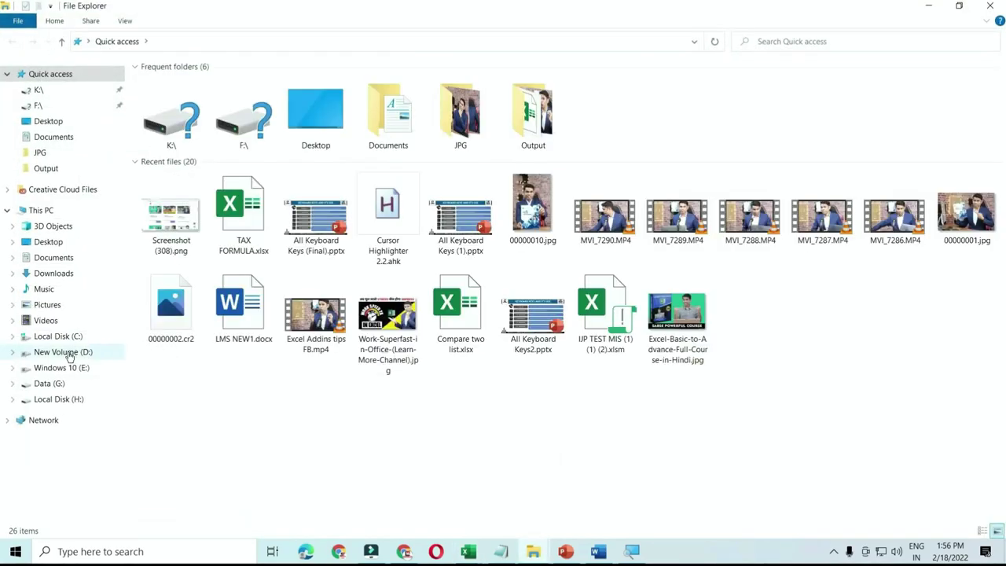
pyautogui.click(69, 354)
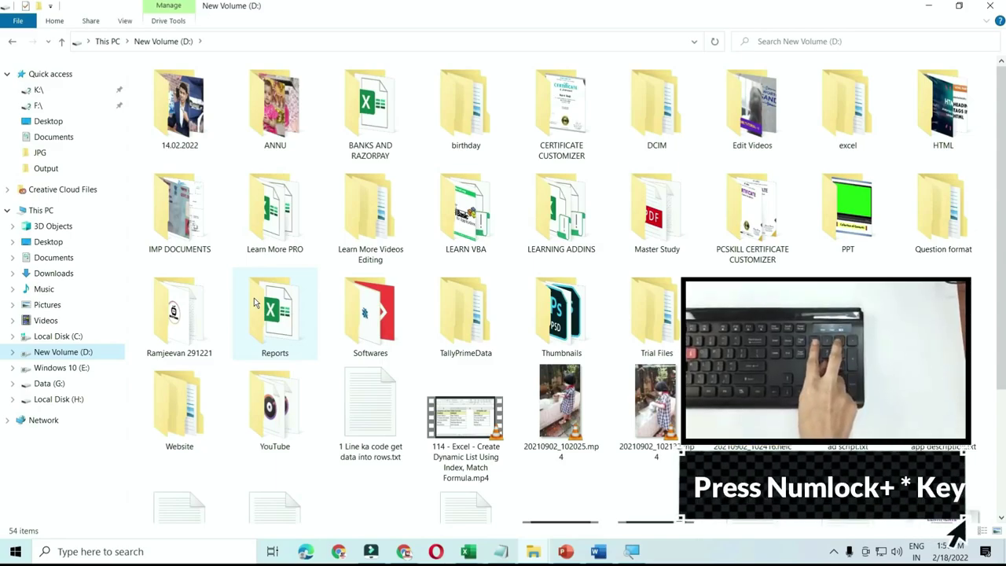
pyautogui.press('KP_Multiply')
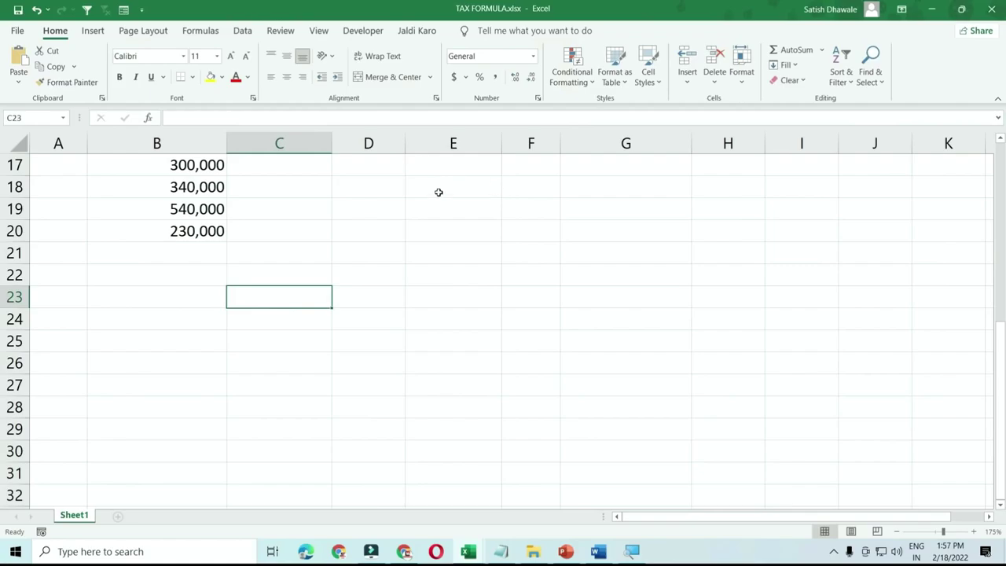
# - Enter 25.00 into cell C28 of the TAX FORMULA sheet
pyautogui.scroll(5, 438, 191)
pyautogui.scroll(-2, 576, 397)
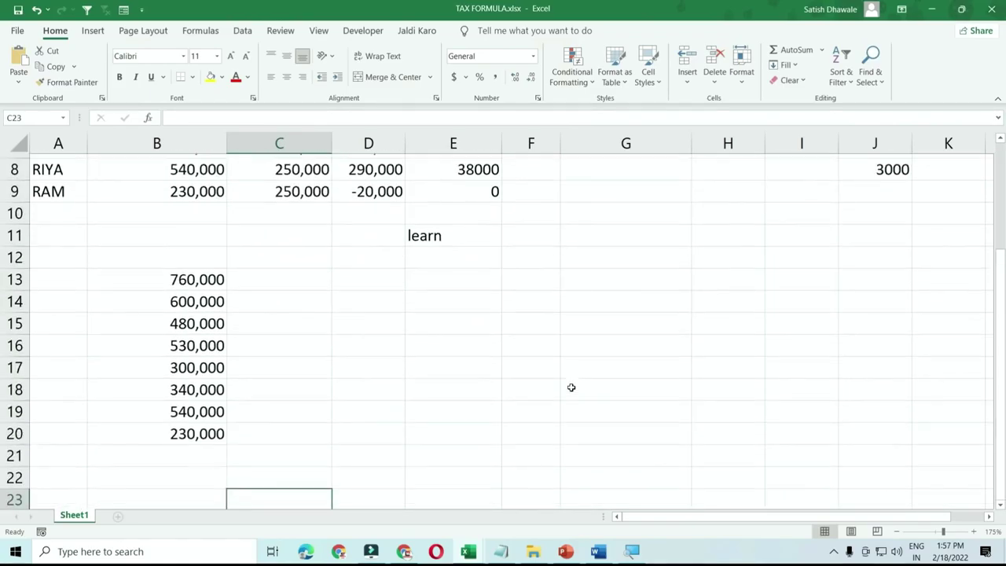
pyautogui.scroll(1, 582, 389)
pyautogui.click(587, 381)
pyautogui.press('pagedown')
pyautogui.click(729, 383)
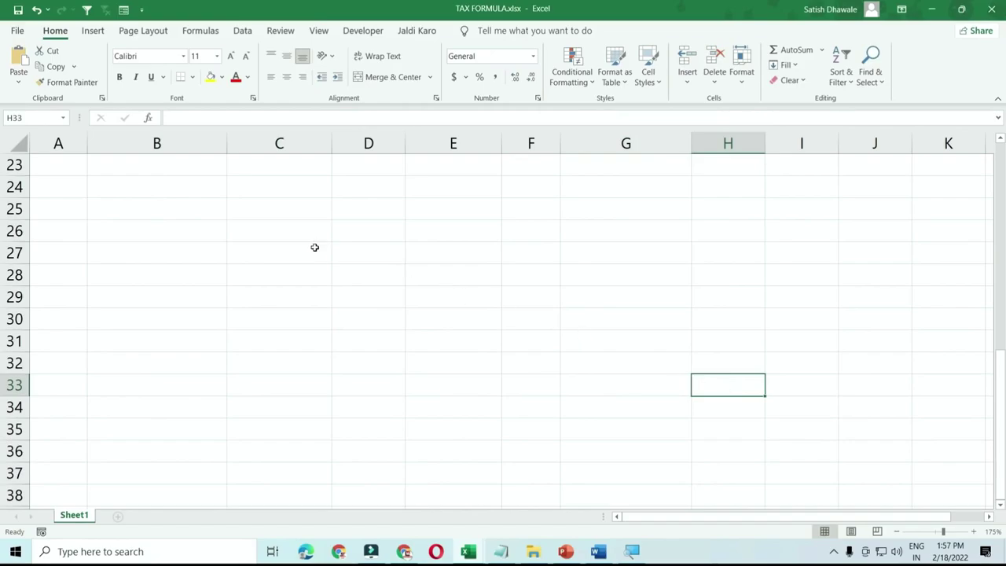
pyautogui.click(339, 272)
pyautogui.click(288, 276)
pyautogui.write('2')
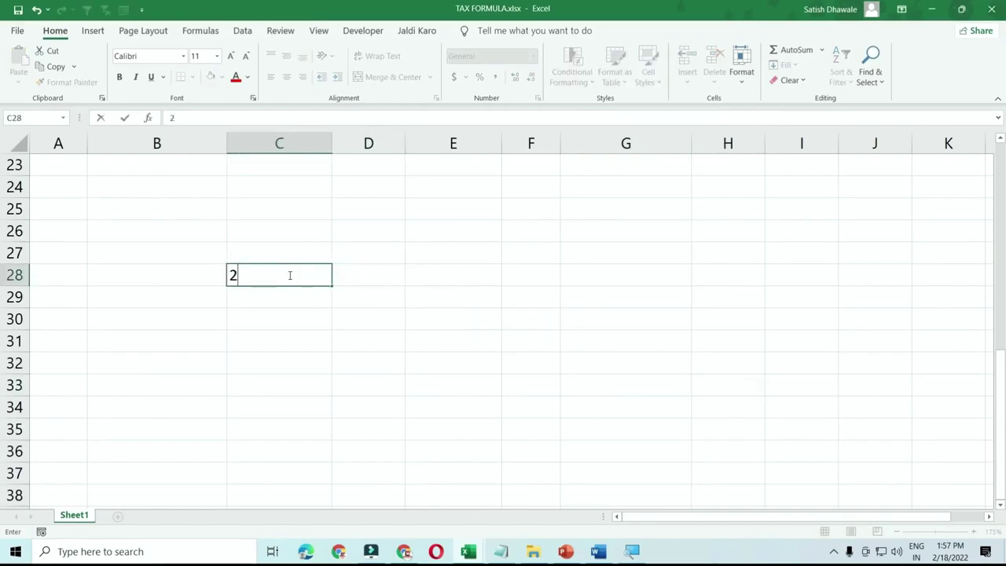
pyautogui.write('5.')
pyautogui.write('00')
pyautogui.press('Return')
# - Apply Number format to C28, reset it to General, then reapply it with Ctrl+Shift+!
pyautogui.click(289, 274)
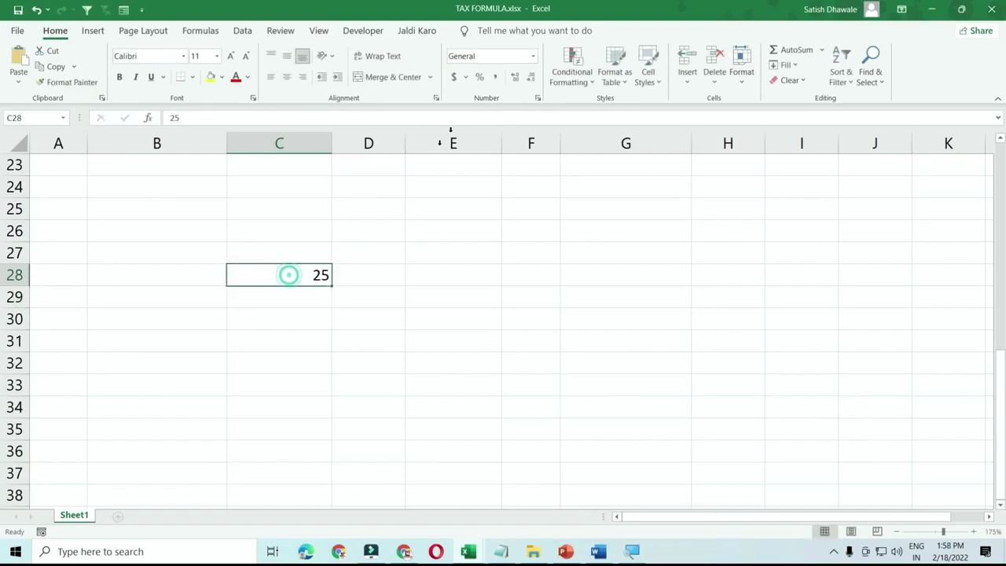
pyautogui.click(533, 56)
pyautogui.click(505, 116)
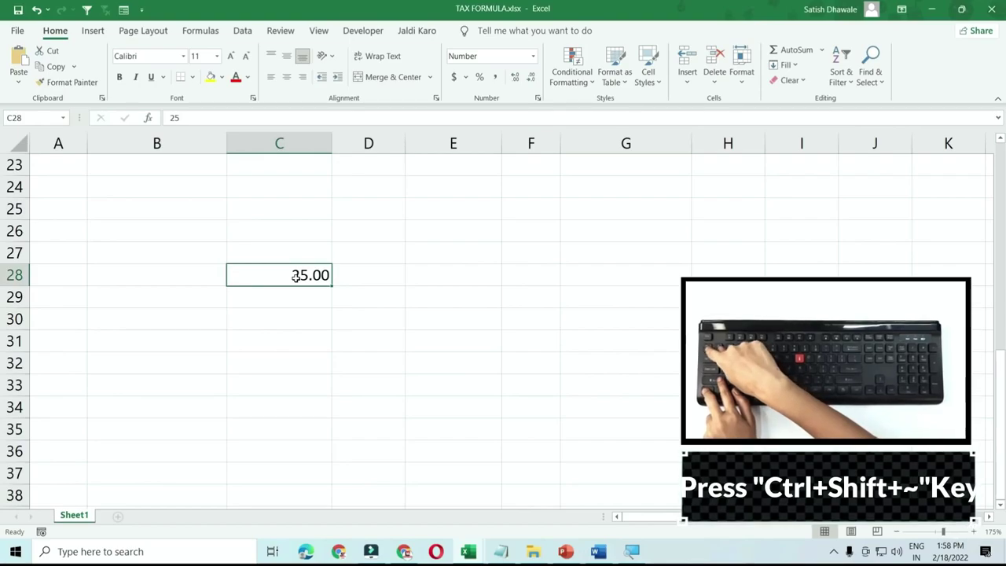
pyautogui.hotkey('ctrl', 'shift', '~')
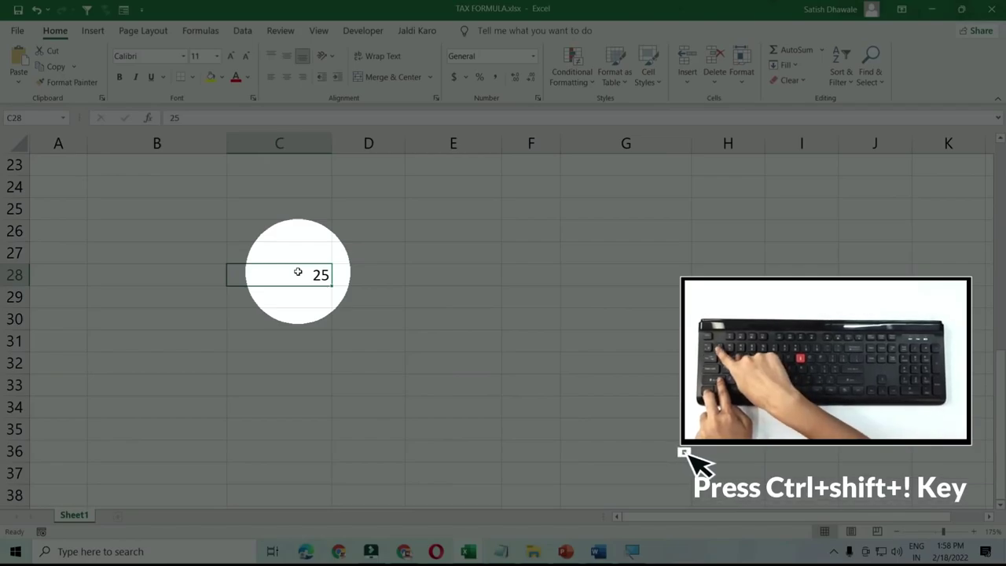
pyautogui.hotkey('ctrl', 'shift', '1')
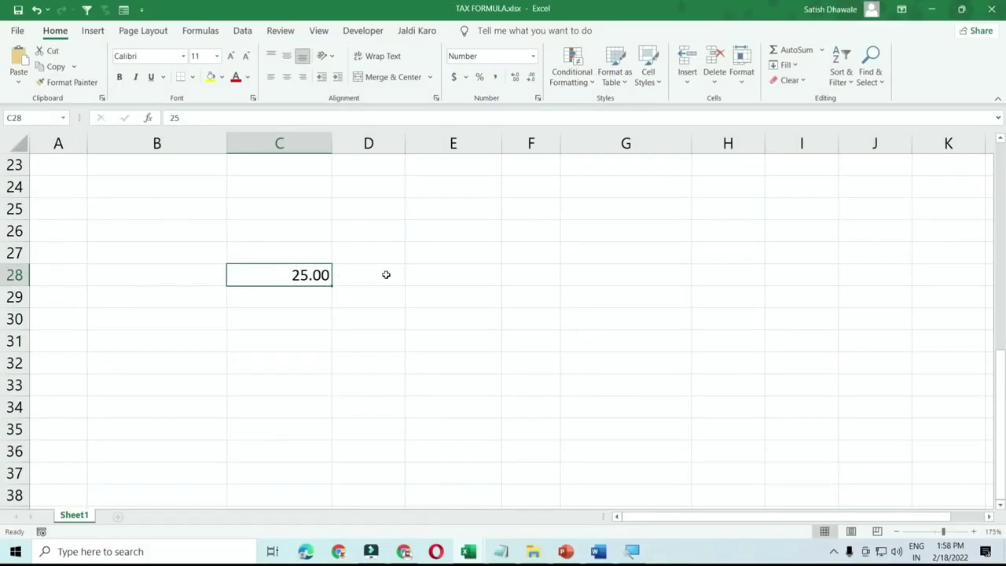
# - Enter !, @, # and $ into cells E28 through E31, then reselect C28
pyautogui.click(456, 276)
pyautogui.write('!')
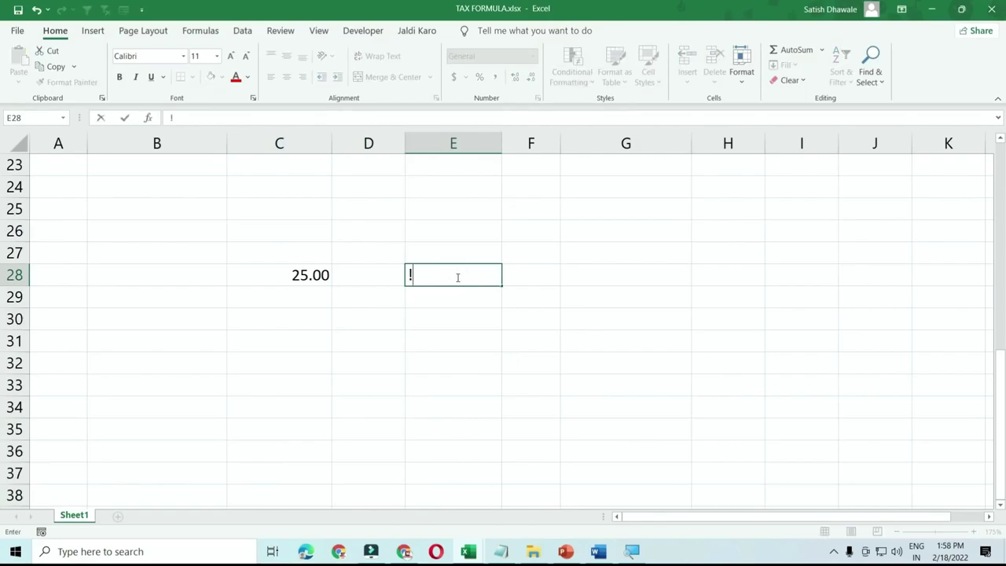
pyautogui.press('Return')
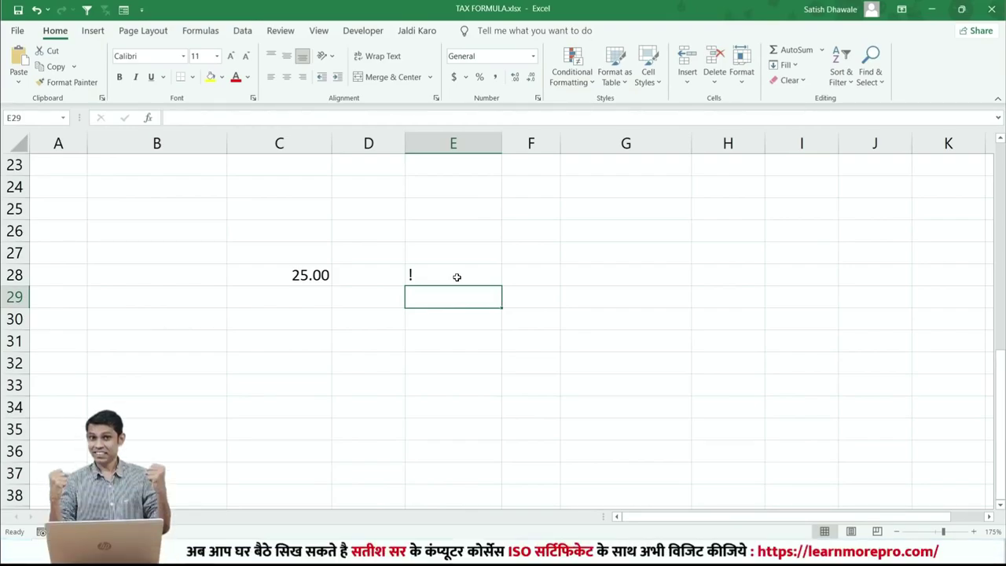
pyautogui.write('@')
pyautogui.press('Return')
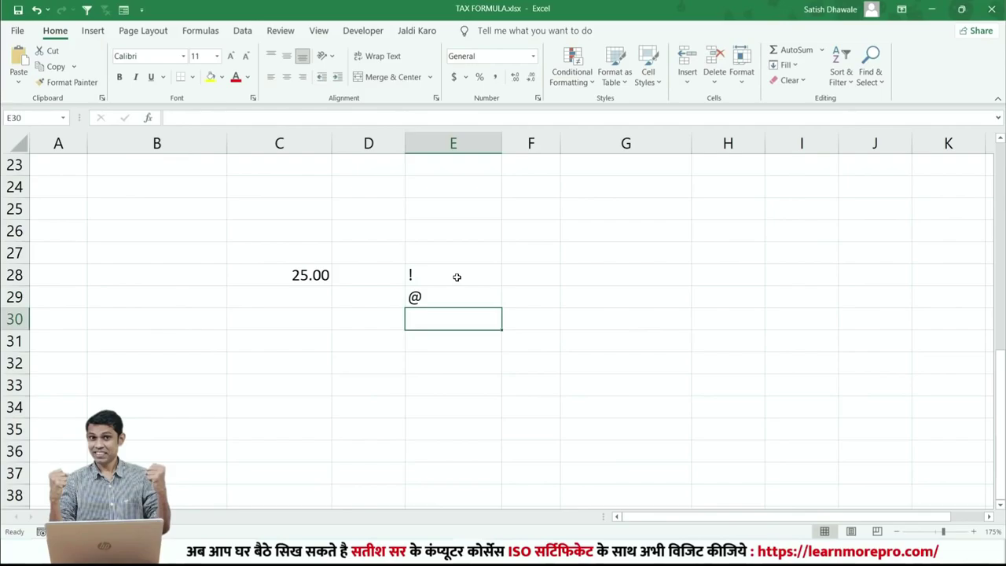
pyautogui.write('#')
pyautogui.press('Return')
pyautogui.write('$')
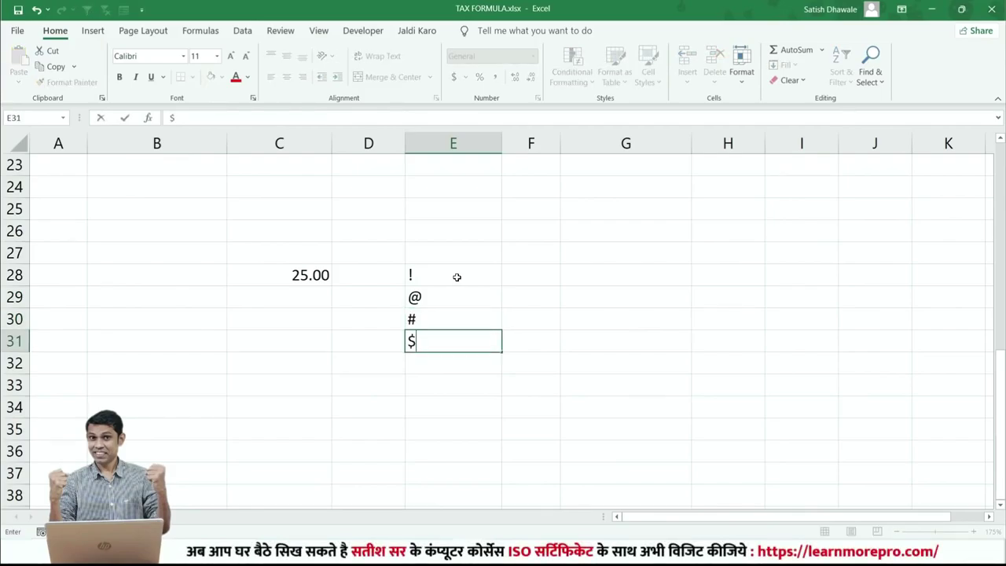
pyautogui.press('Return')
pyautogui.click(295, 275)
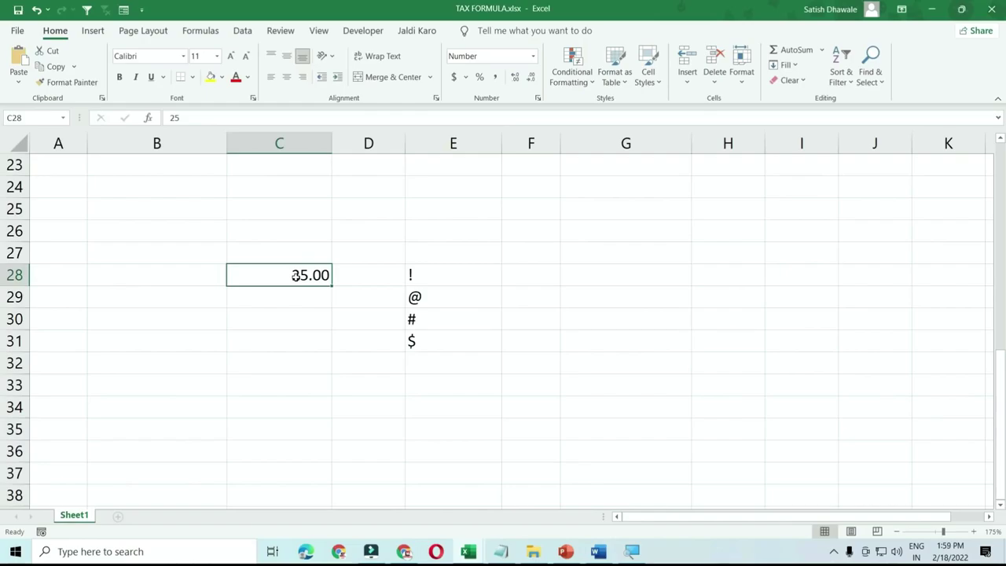
# - Show C28 as Time, Date, Currency, Percentage and Scientific using Ctrl+Shift+2 through 6
pyautogui.hotkey('ctrl', 'shift', '2')
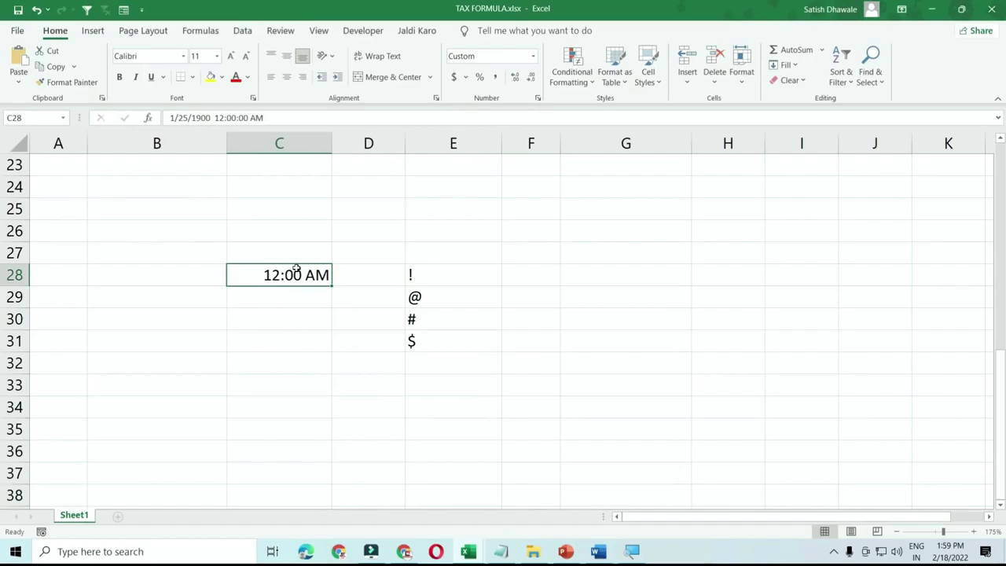
pyautogui.hotkey('ctrl', 'shift', '3')
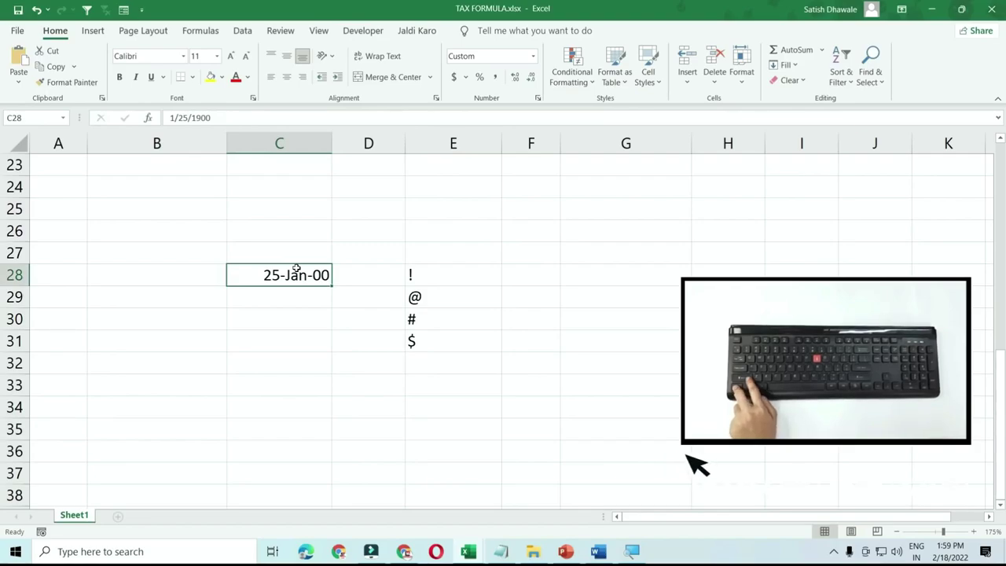
pyautogui.hotkey('ctrl', 'shift', '4')
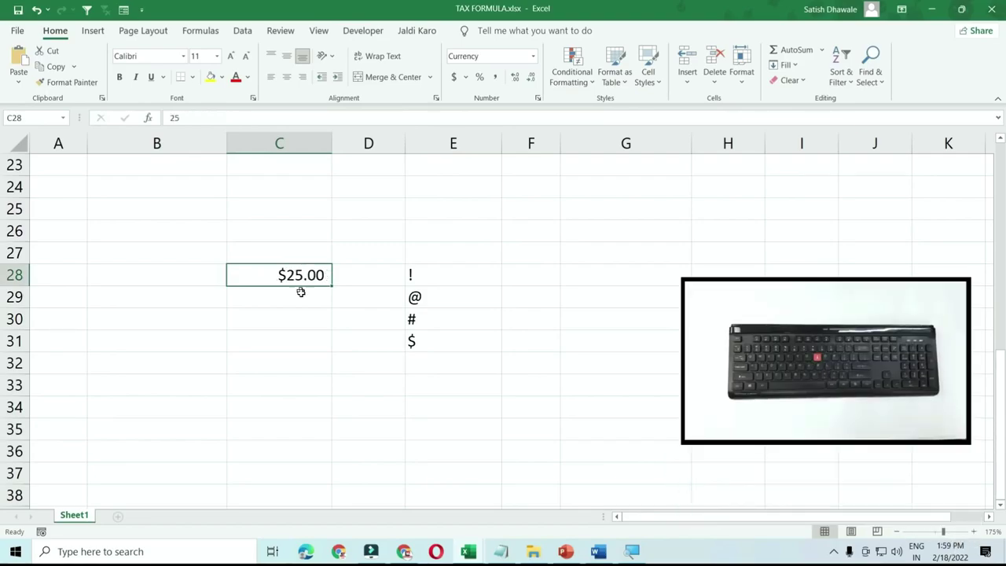
pyautogui.hotkey('ctrl', 'shift', '5')
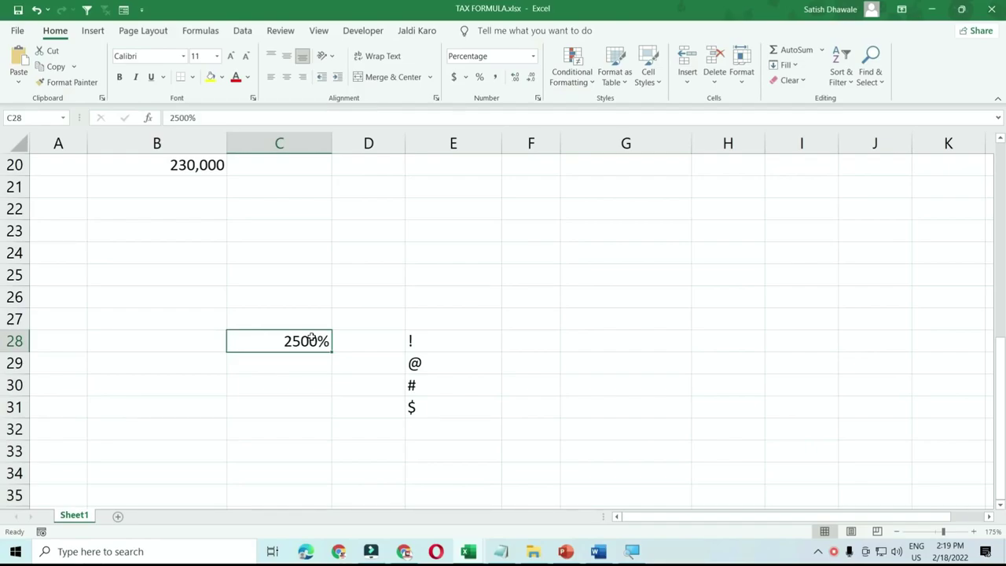
pyautogui.hotkey('alt', 'shift')
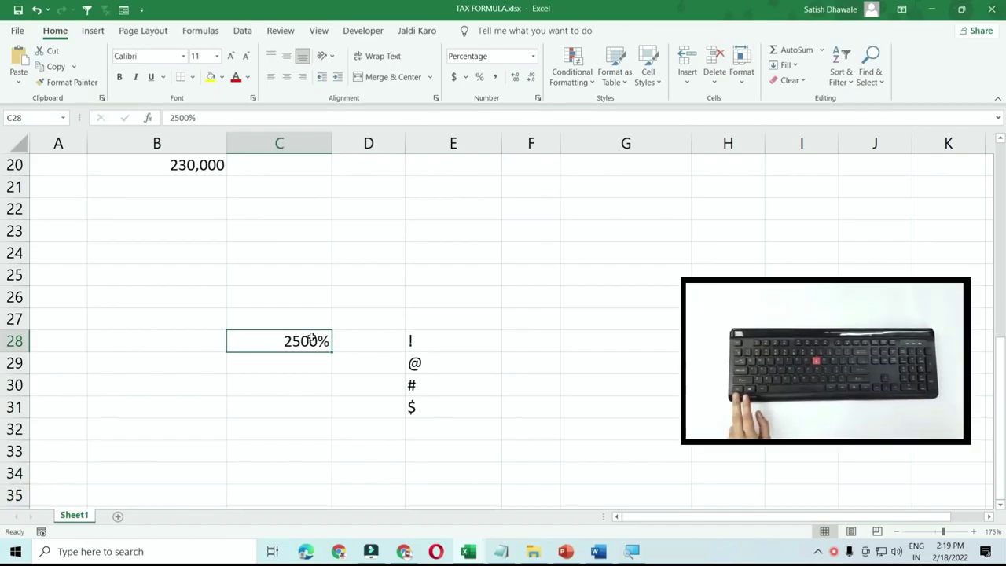
pyautogui.hotkey('ctrl', 'shift', '6')
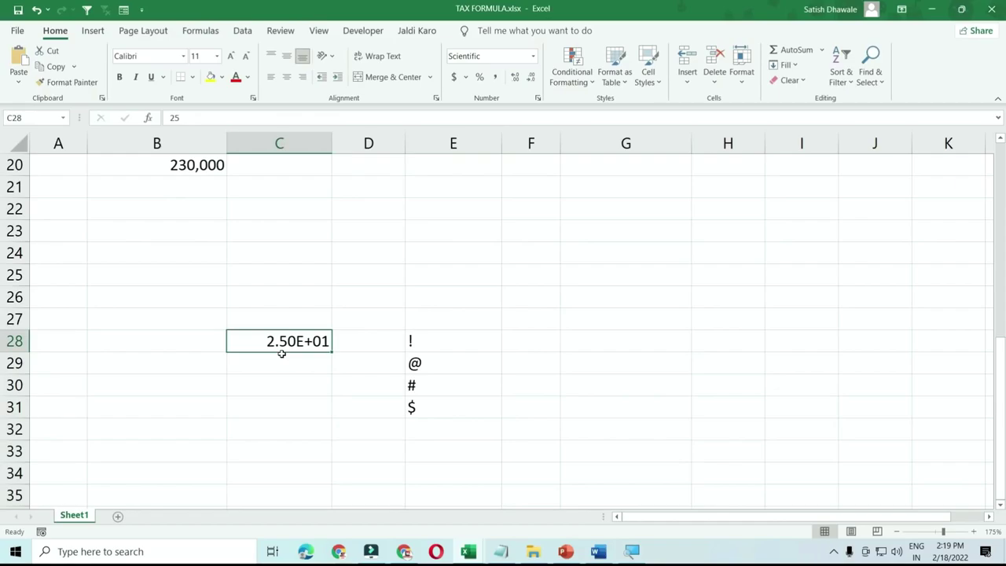
# - Cancel a stray & entry and delete the value from C28
pyautogui.write('&')
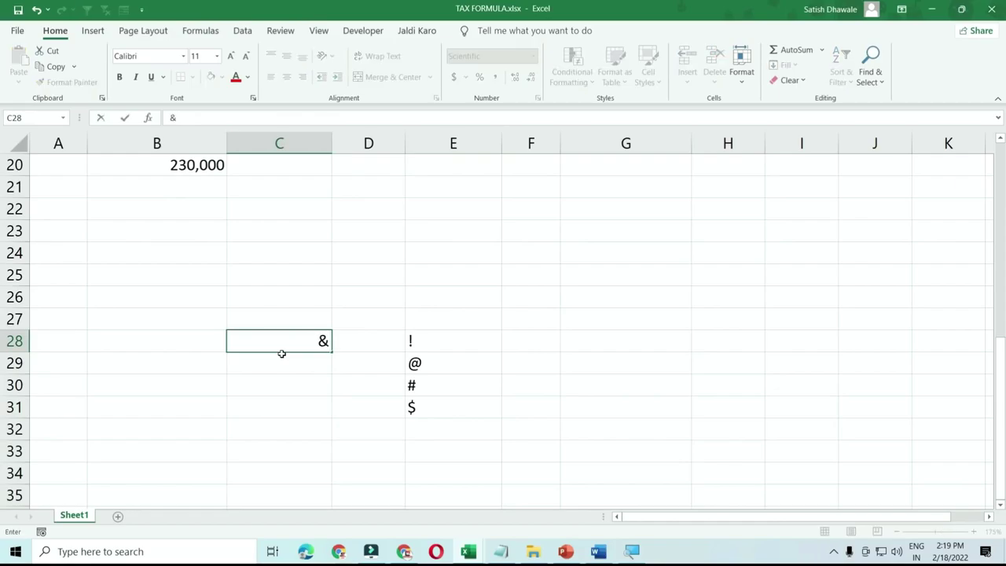
pyautogui.press('Escape')
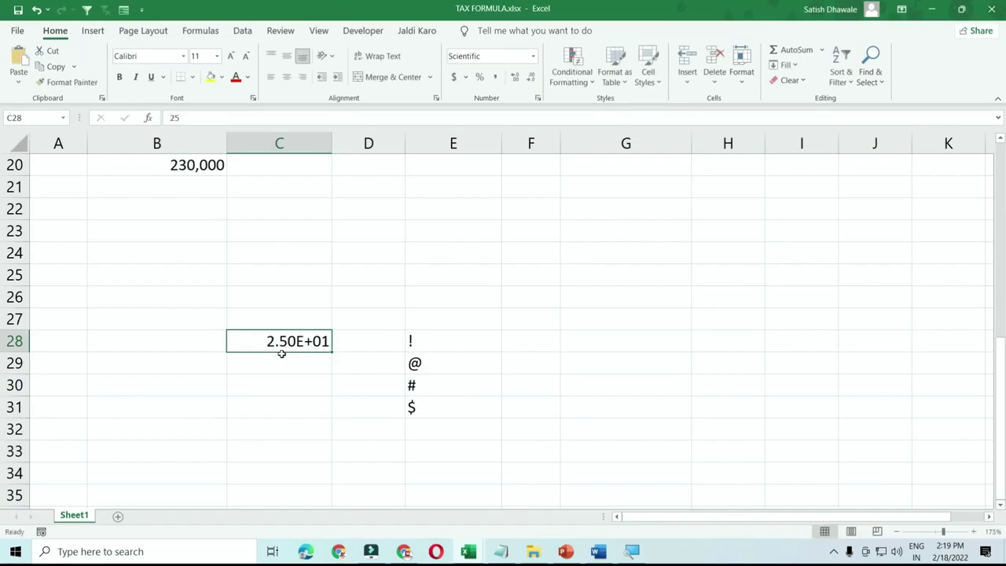
pyautogui.press('Delete')
pyautogui.scroll(-1, 344, 374)
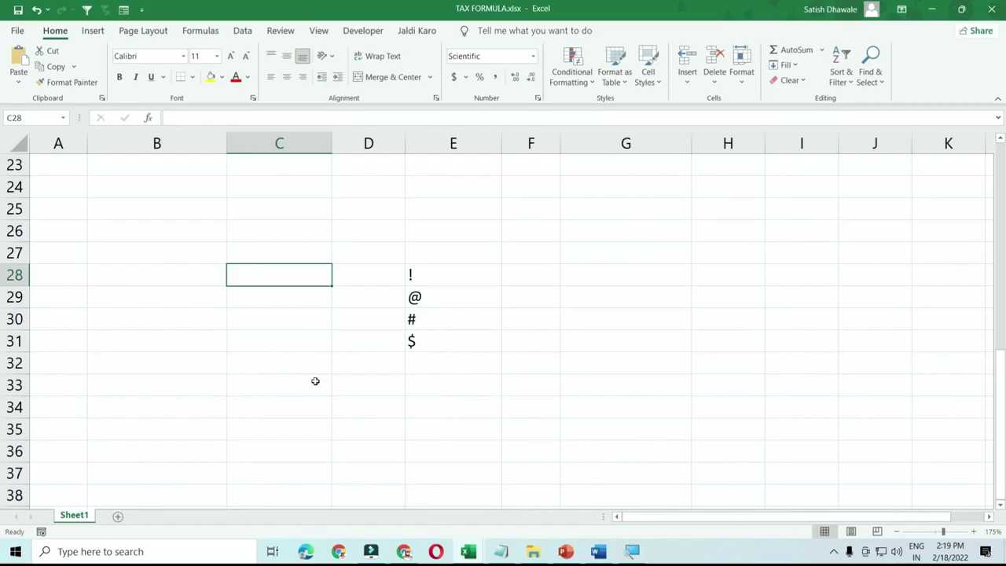
pyautogui.click(315, 381)
pyautogui.write('=')
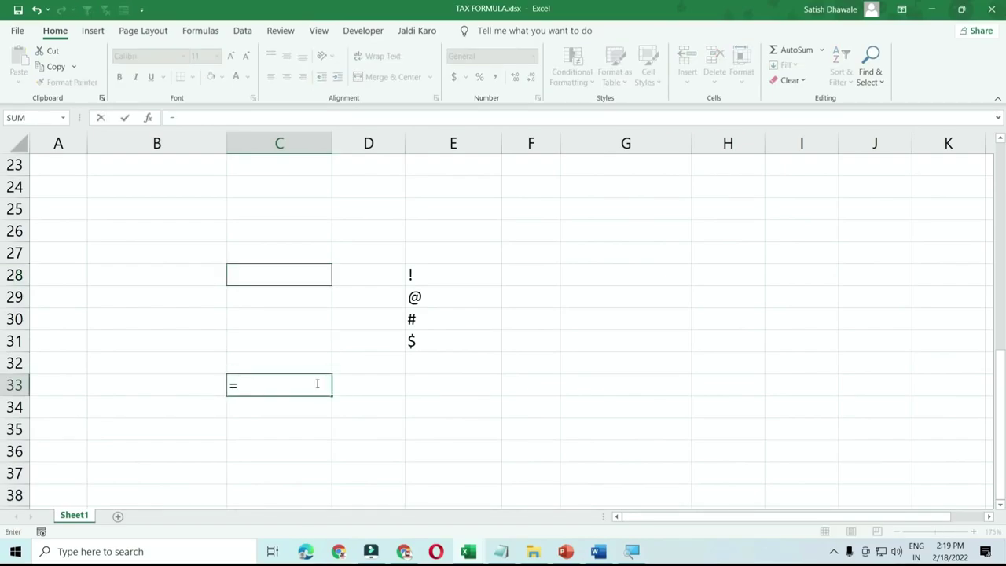
pyautogui.write('45')
pyautogui.write('&')
pyautogui.write('"')
pyautogui.press('BackSpace')
pyautogui.press('BackSpace')
pyautogui.press('BackSpace')
pyautogui.press('BackSpace')
pyautogui.write('R')
pyautogui.press('BackSpace')
pyautogui.write('"')
pyautogui.write('Rs."')
pyautogui.write('&500')
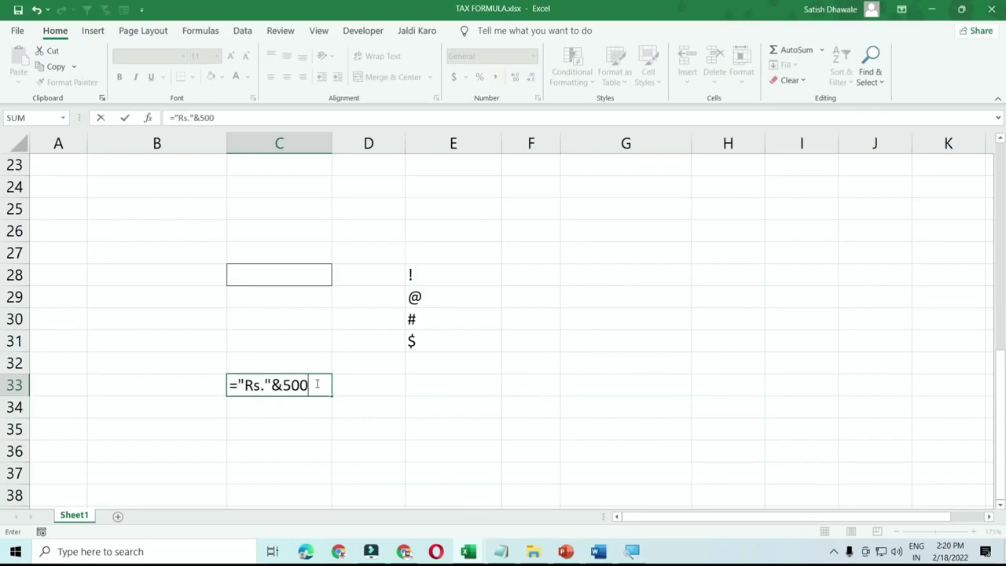
pyautogui.write('/-')
pyautogui.press('Return')
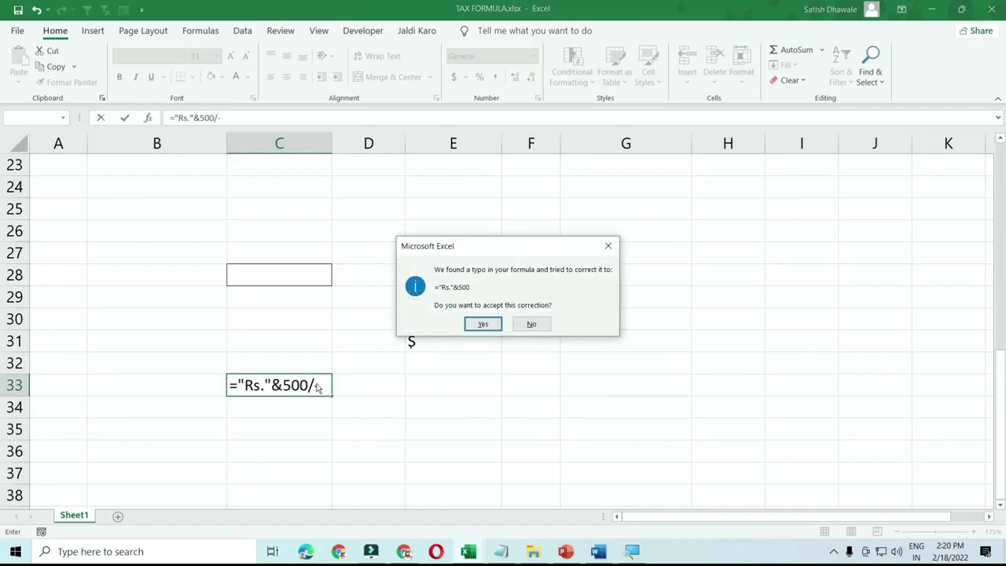
pyautogui.click(480, 323)
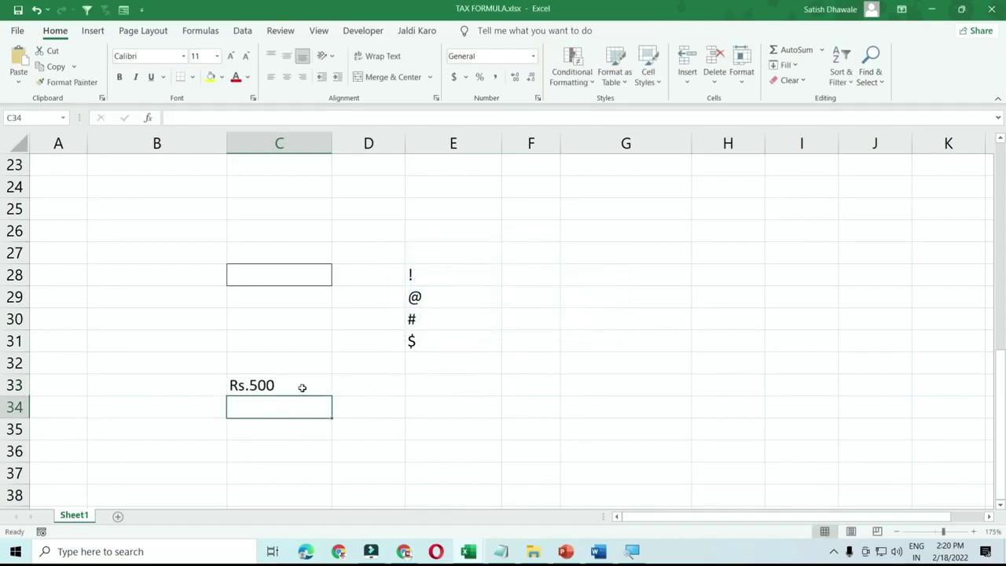
pyautogui.doubleClick(302, 387)
pyautogui.moveTo(238, 386)
pyautogui.mouseDown()
pyautogui.moveTo(300, 386)
pyautogui.moveTo(271, 385)
pyautogui.mouseUp()
pyautogui.click(300, 385)
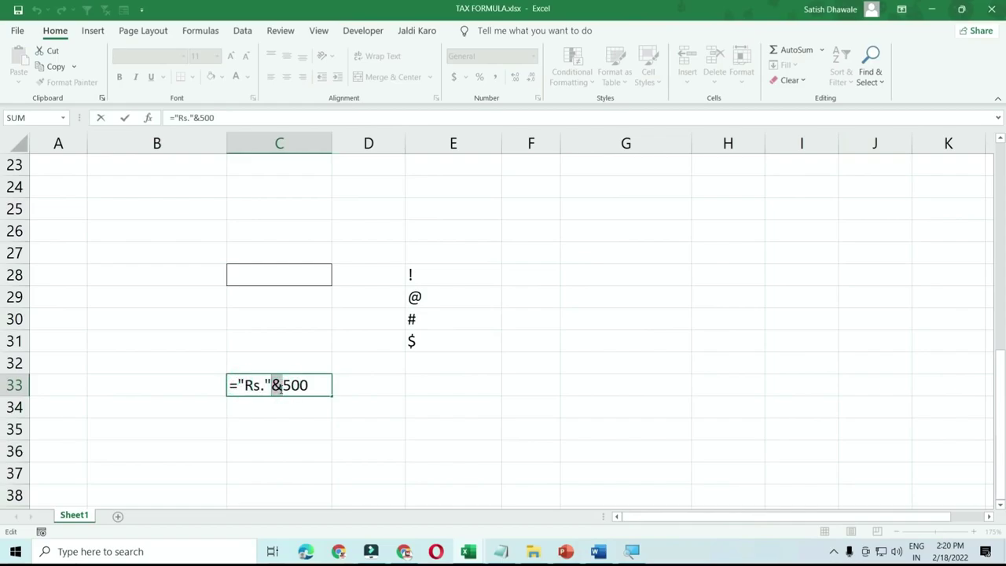
pyautogui.press('Escape')
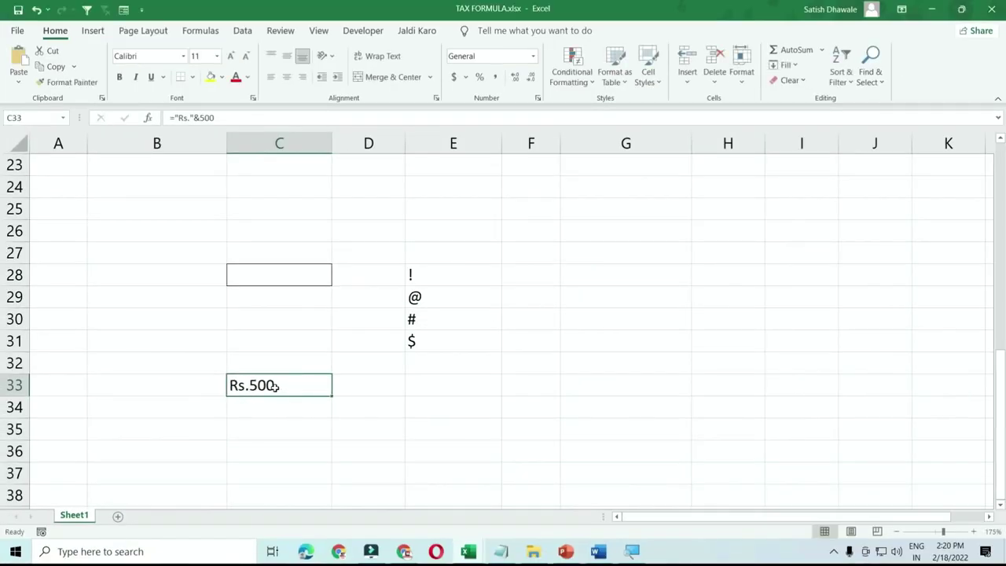
pyautogui.press('Delete')
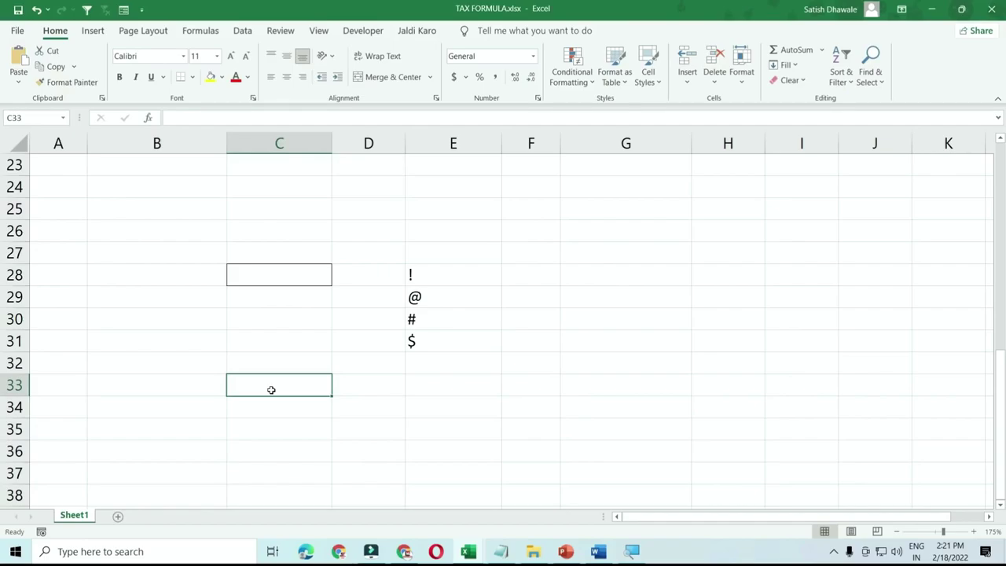
# - Hide row 28 holding the ! symbol, then hide and unhide row 31 holding $
pyautogui.click(442, 285)
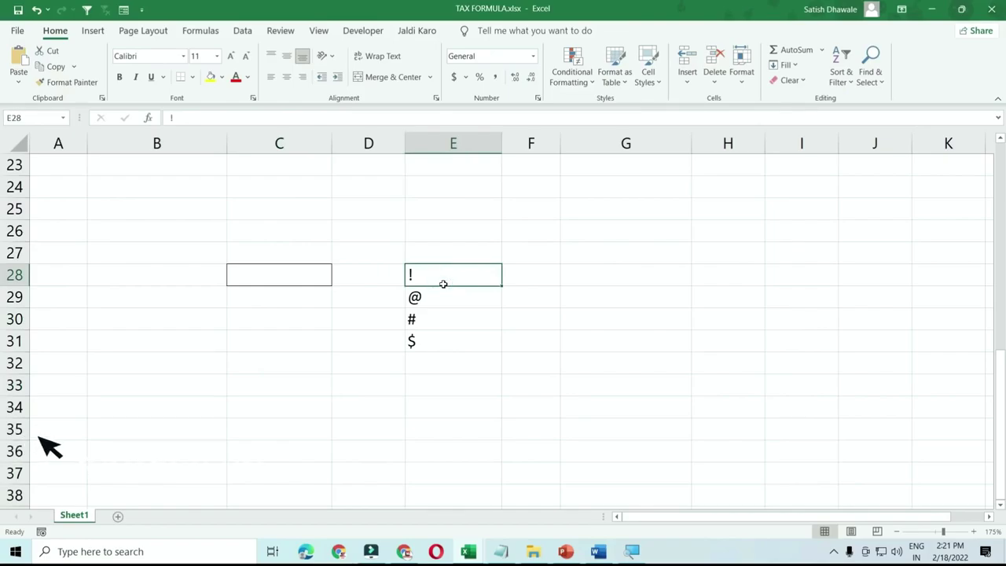
pyautogui.hotkey('ctrl', '9')
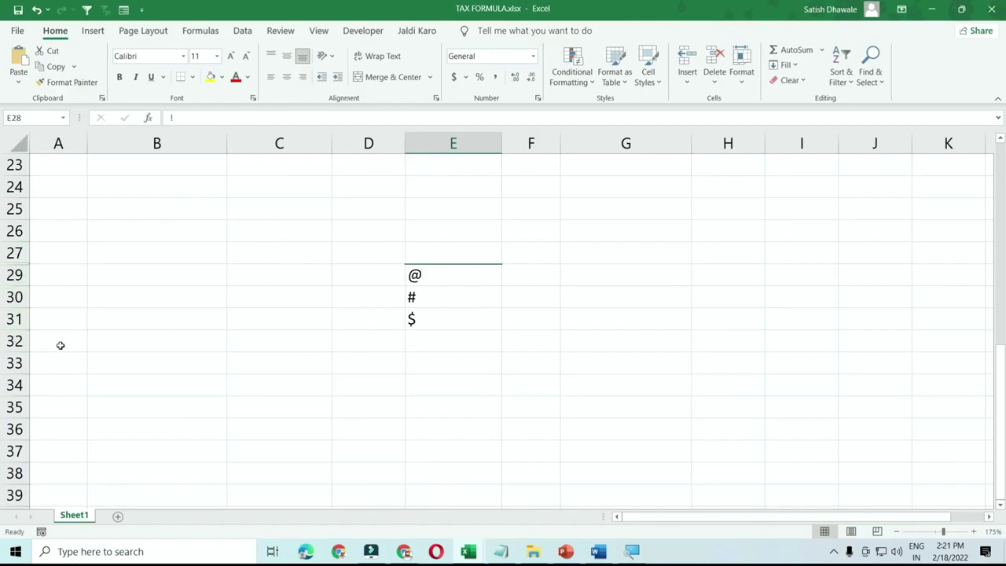
pyautogui.click(45, 324)
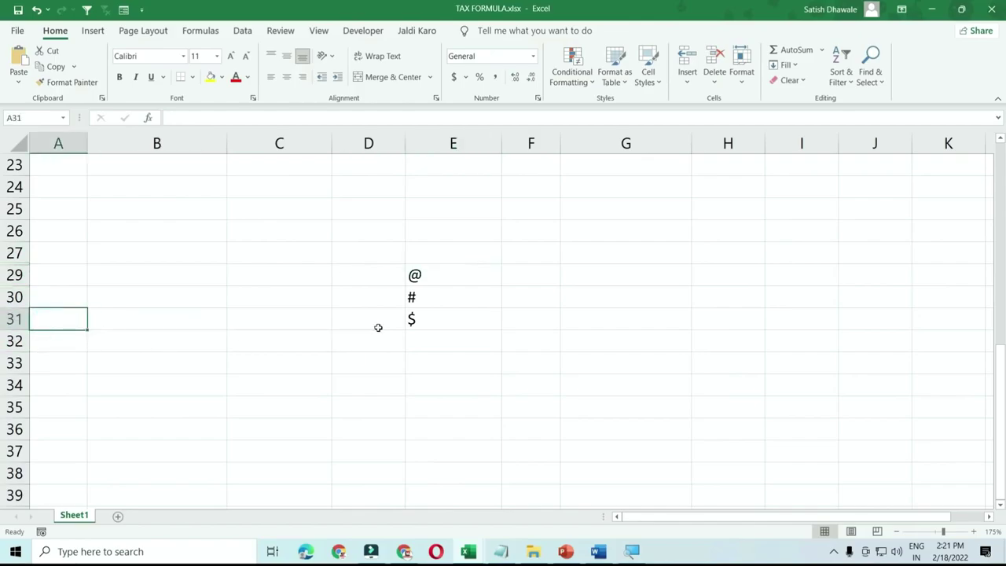
pyautogui.click(419, 321)
pyautogui.hotkey('ctrl', '9')
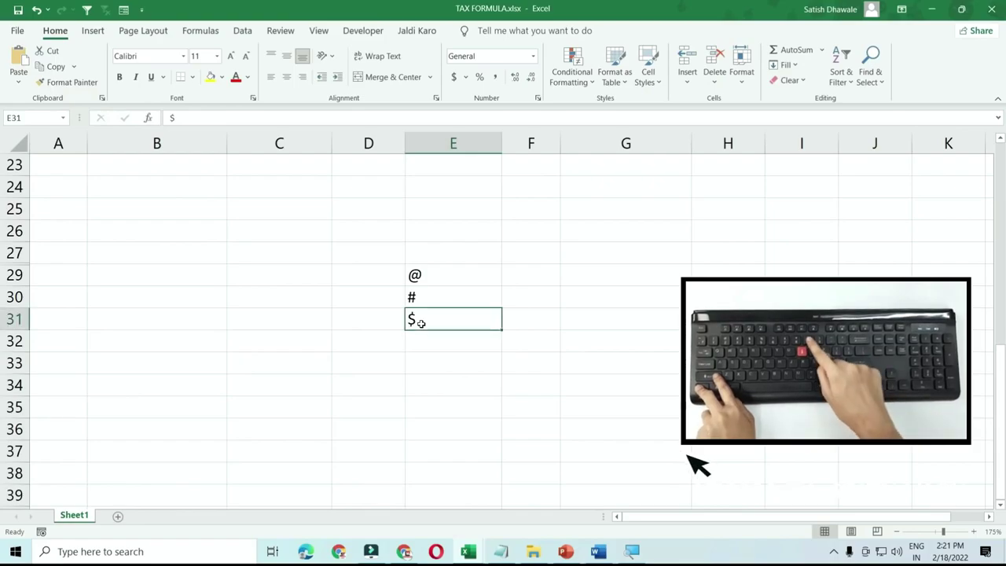
pyautogui.hotkey('ctrl', 'shift', '9')
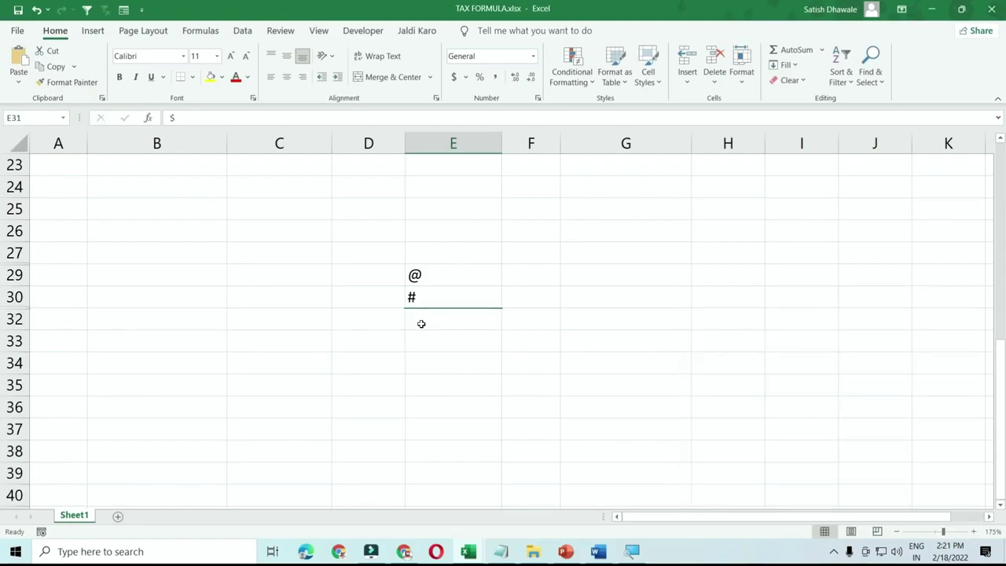
pyautogui.hotkey('ctrl', 'shift', '9')
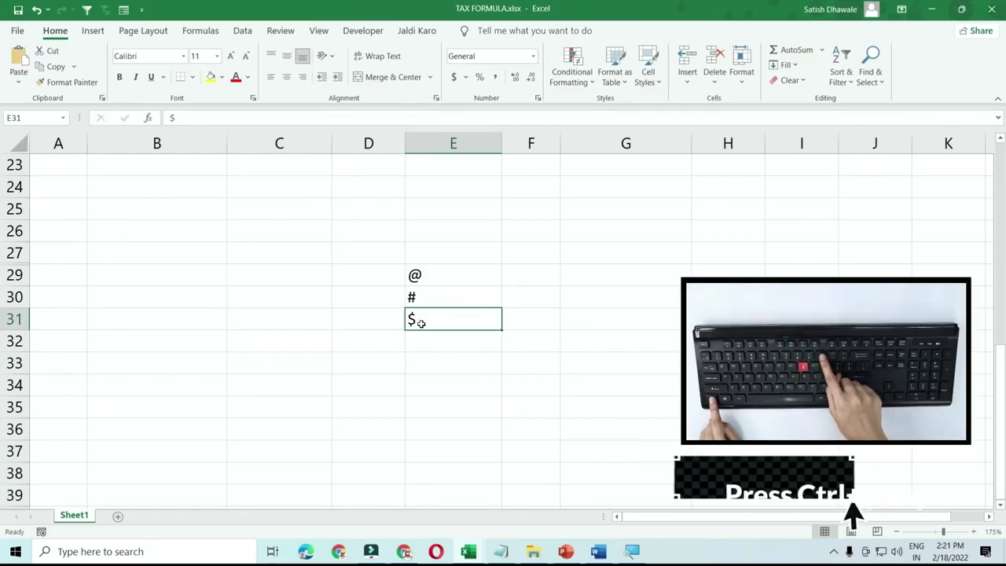
# - Hide column E with Ctrl+0 twice, undoing it each time
pyautogui.hotkey('ctrl', '0')
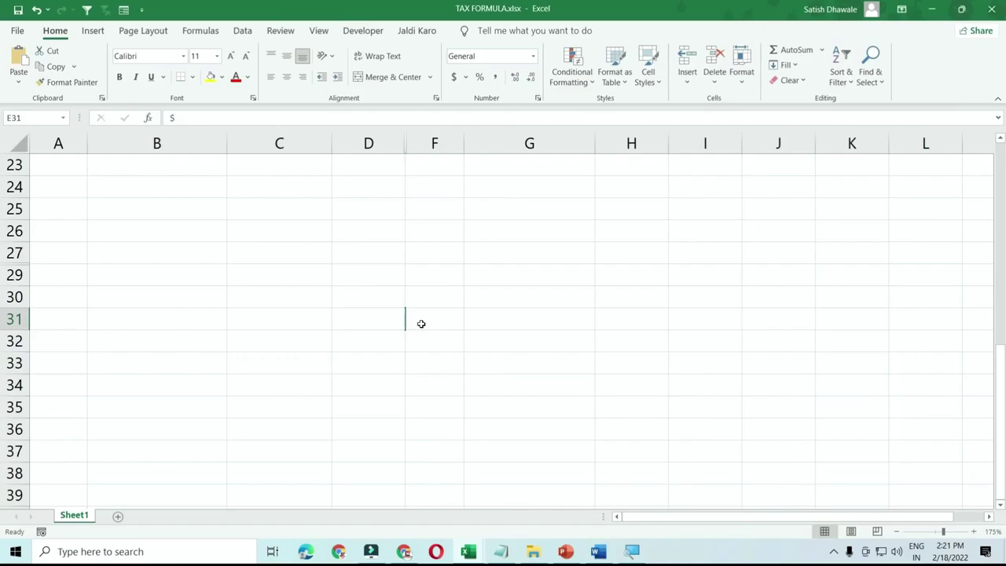
pyautogui.hotkey('ctrl', 'z')
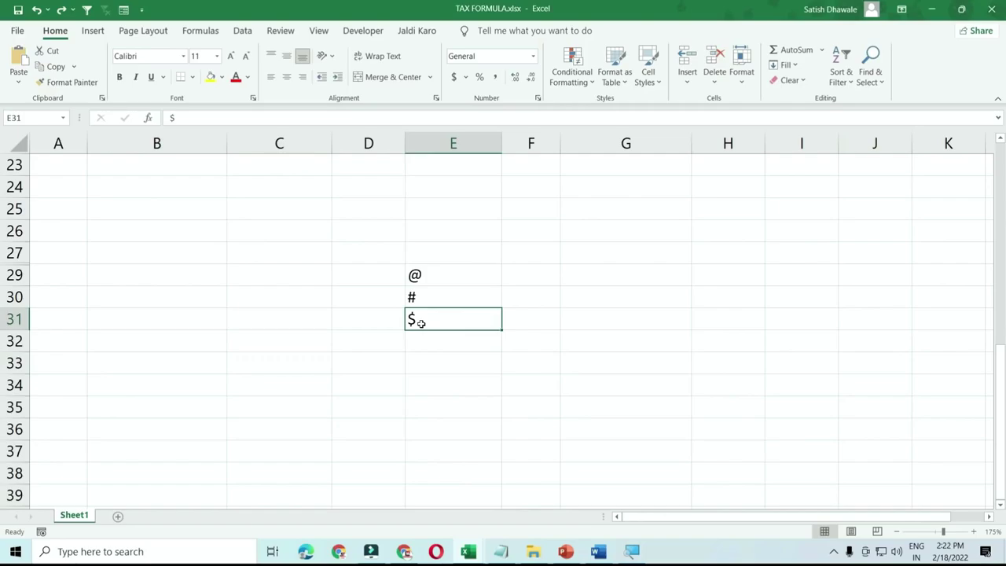
pyautogui.hotkey('ctrl', '0')
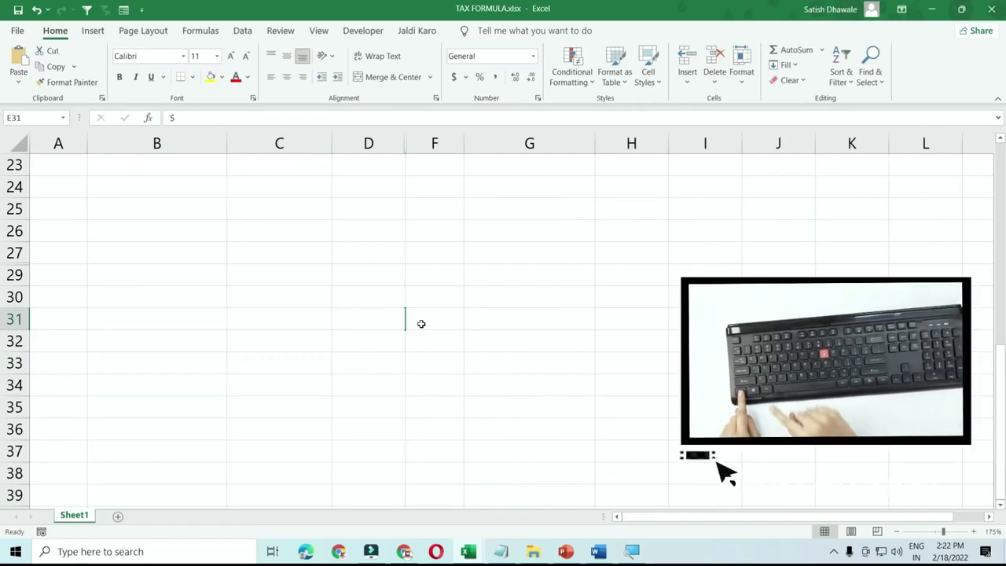
pyautogui.hotkey('ctrl', 'z')
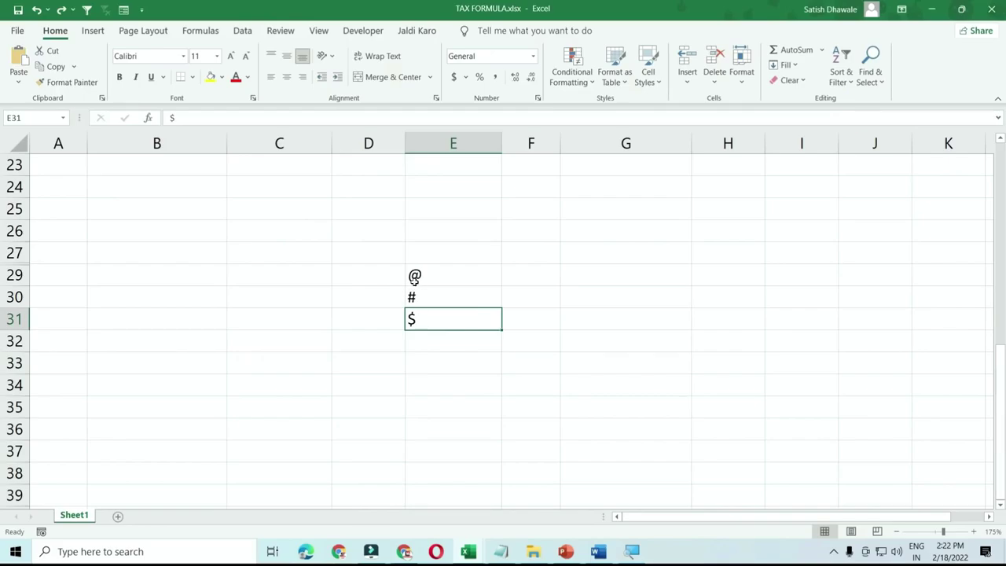
# - Delete rows 13 to 20 with the extra income figures
pyautogui.scroll(2, 304, 302)
pyautogui.scroll(3, 253, 293)
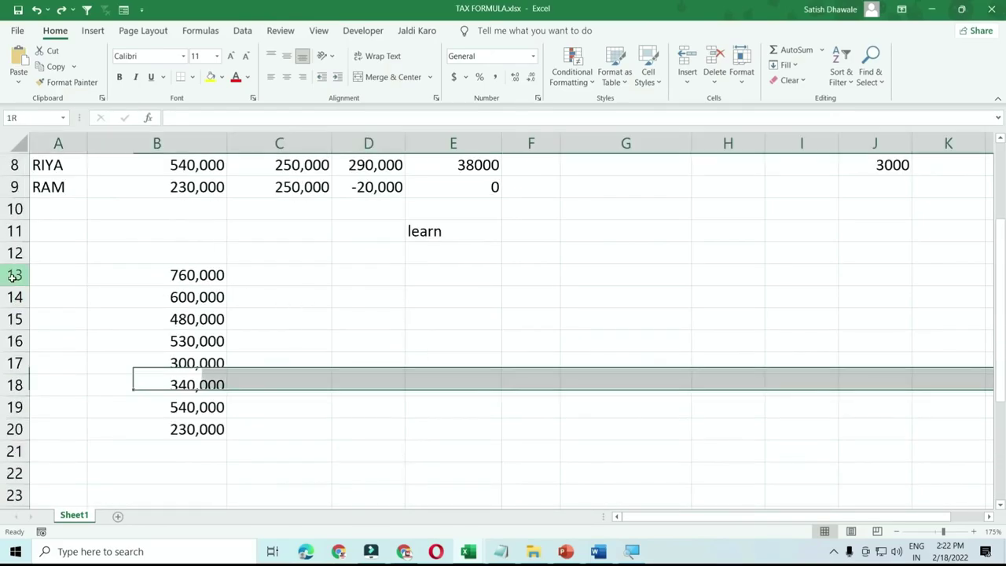
pyautogui.moveTo(15, 274); pyautogui.dragTo(28, 440)
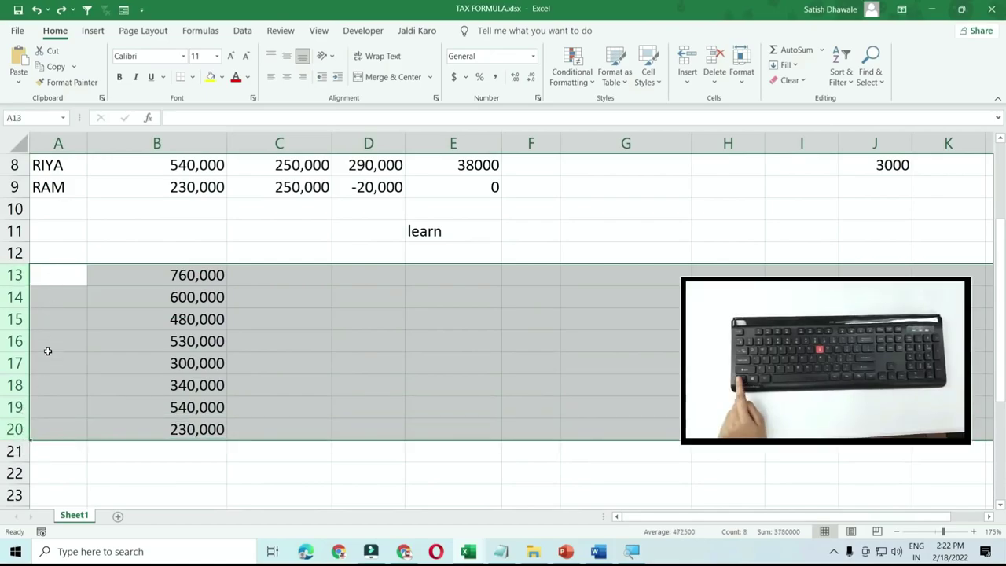
pyautogui.hotkey('ctrl', '9')
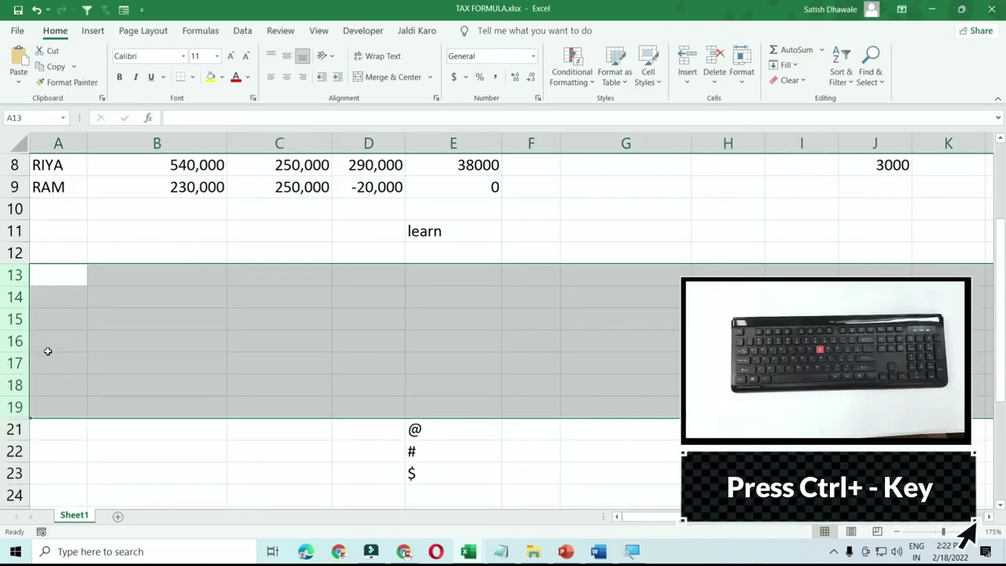
pyautogui.click(410, 298)
# - Delete columns G to I containing the tax-rate table
pyautogui.scroll(3, 440, 299)
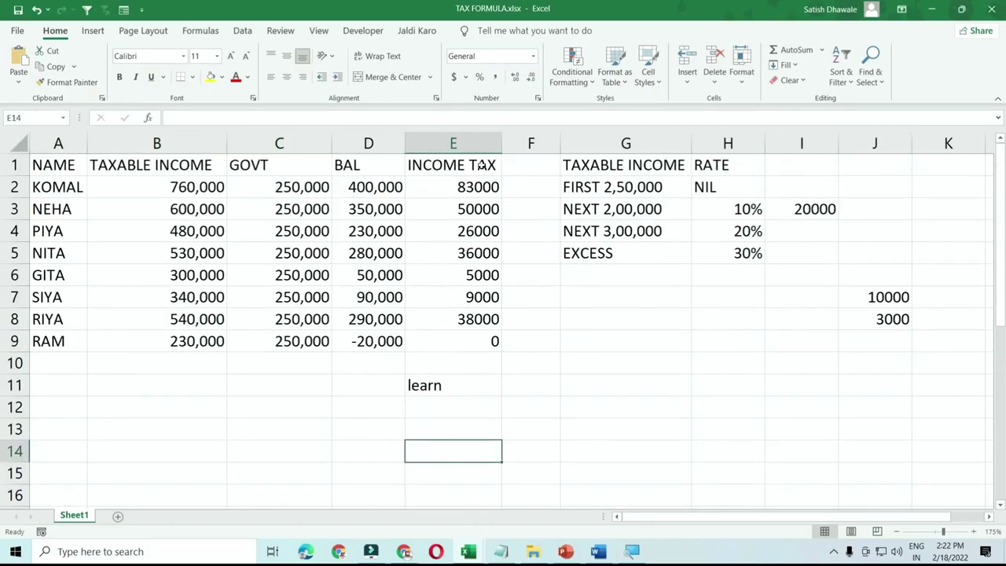
pyautogui.click(574, 143)
pyautogui.moveTo(641, 143); pyautogui.dragTo(832, 144)
pyautogui.hotkey('ctrl', '0')
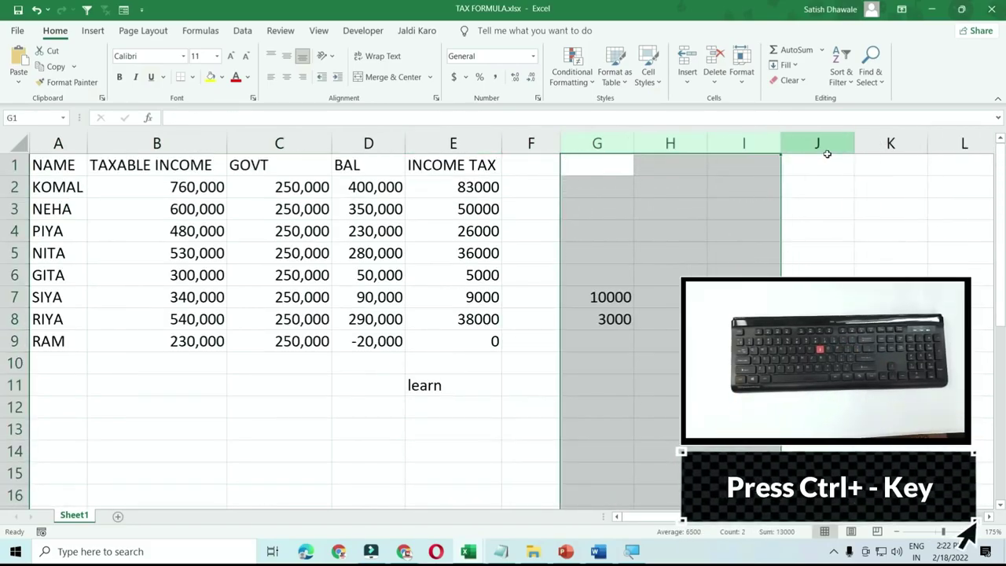
# - Insert four blank columns at column C, before GOVT
pyautogui.click(300, 143)
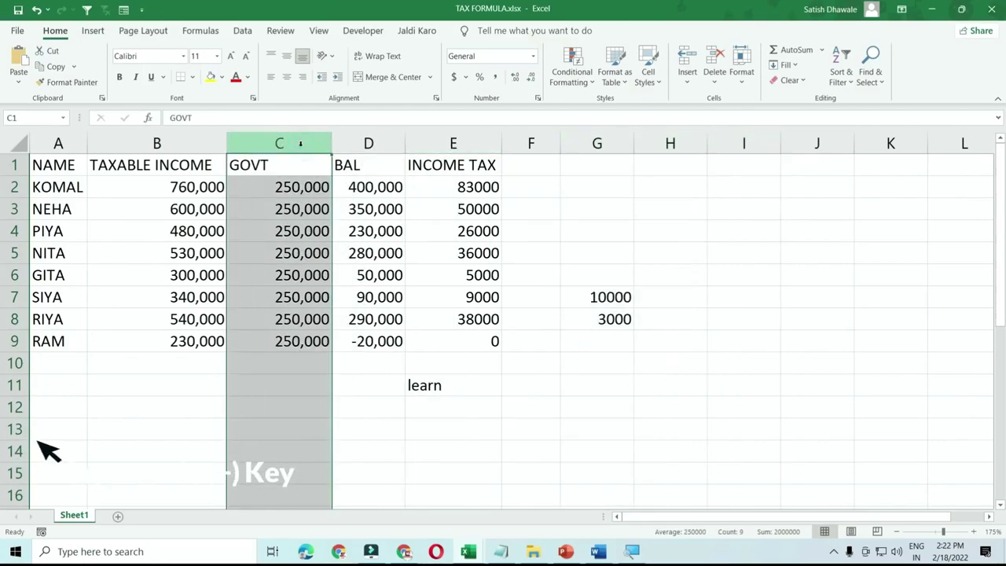
pyautogui.hotkey('ctrl', '+')
pyautogui.hotkey('ctrl', '+')
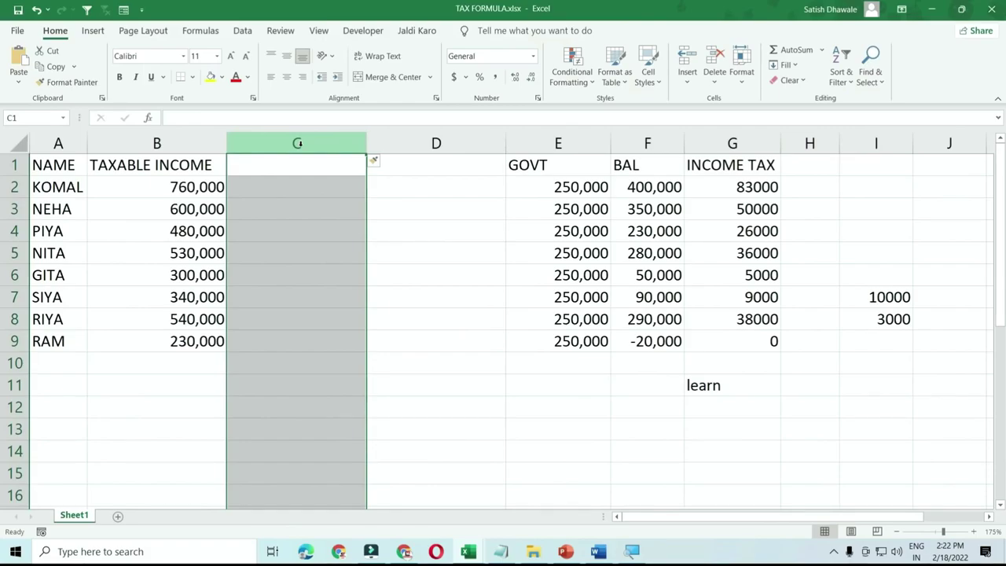
pyautogui.hotkey('ctrl', '+')
pyautogui.hotkey('ctrl', '+')
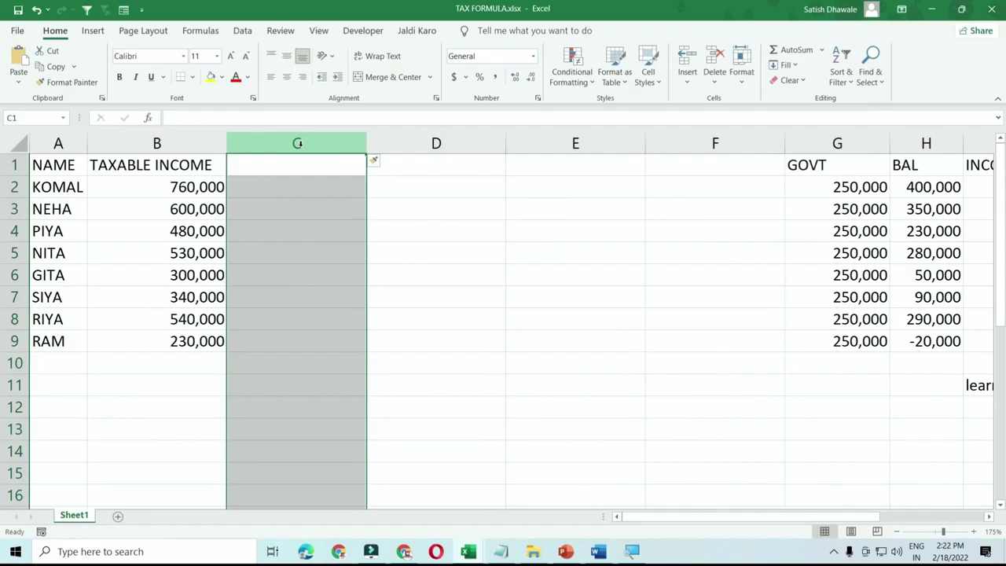
pyautogui.hotkey('ctrl', '+')
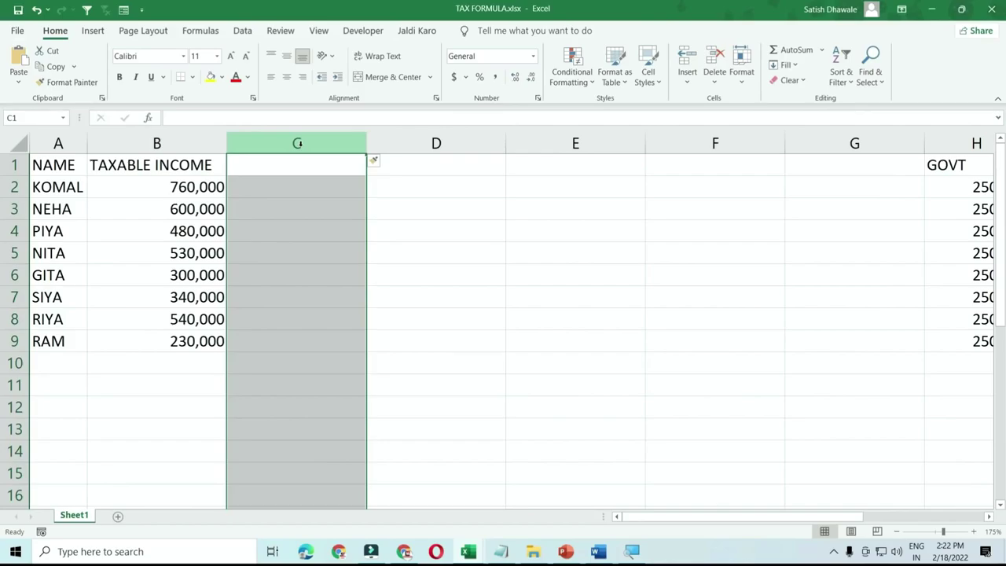
pyautogui.hotkey('ctrl', '+')
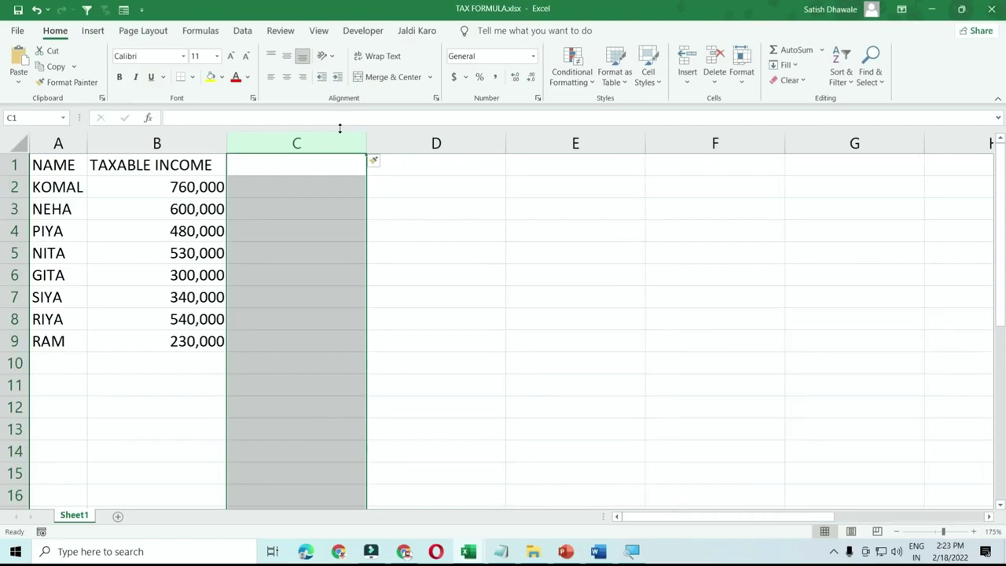
pyautogui.click(155, 370)
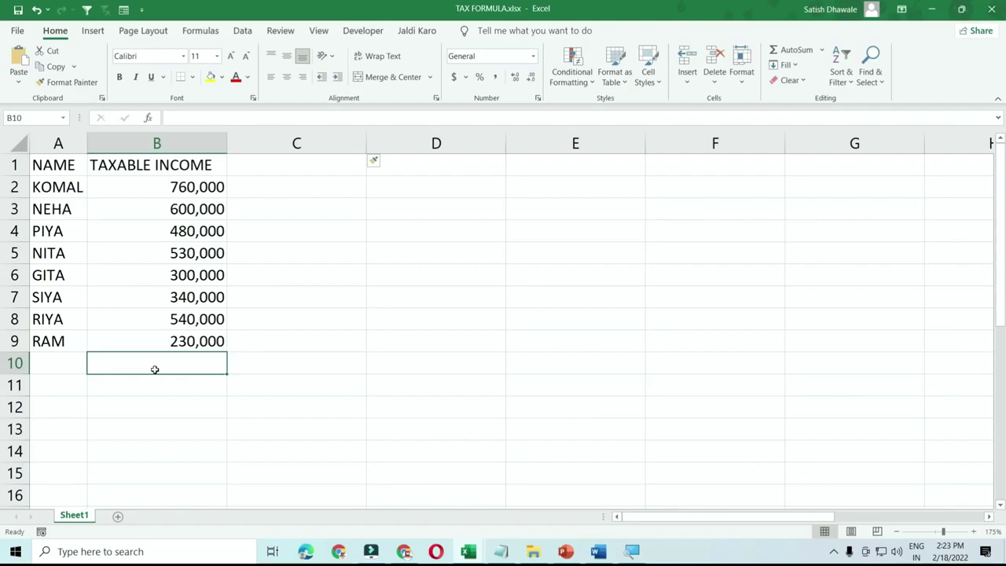
pyautogui.press('alt')
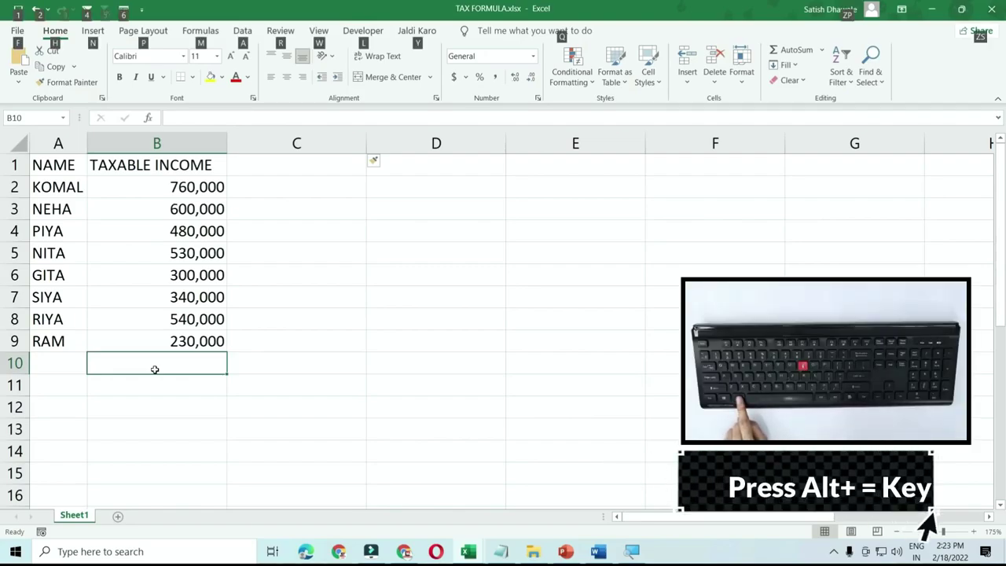
pyautogui.hotkey('alt', '=')
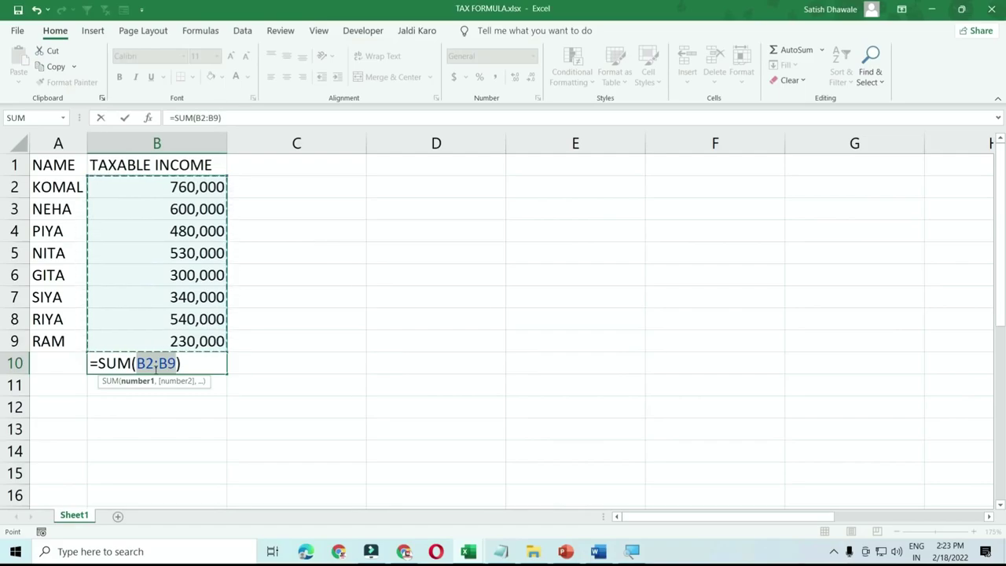
pyautogui.press('Return')
pyautogui.click(154, 367)
pyautogui.press('Delete')
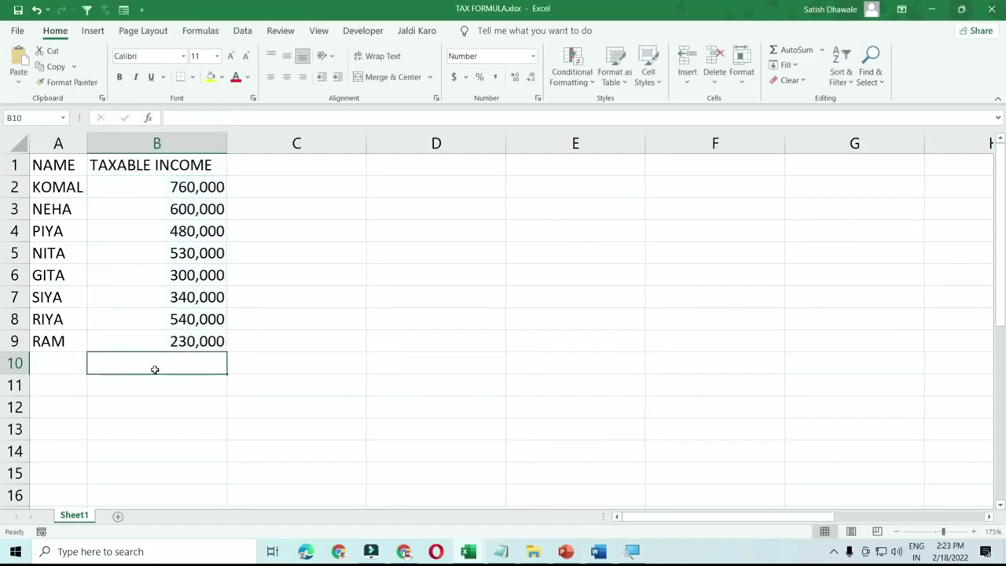
pyautogui.hotkey('alt', '=')
pyautogui.press('Return')
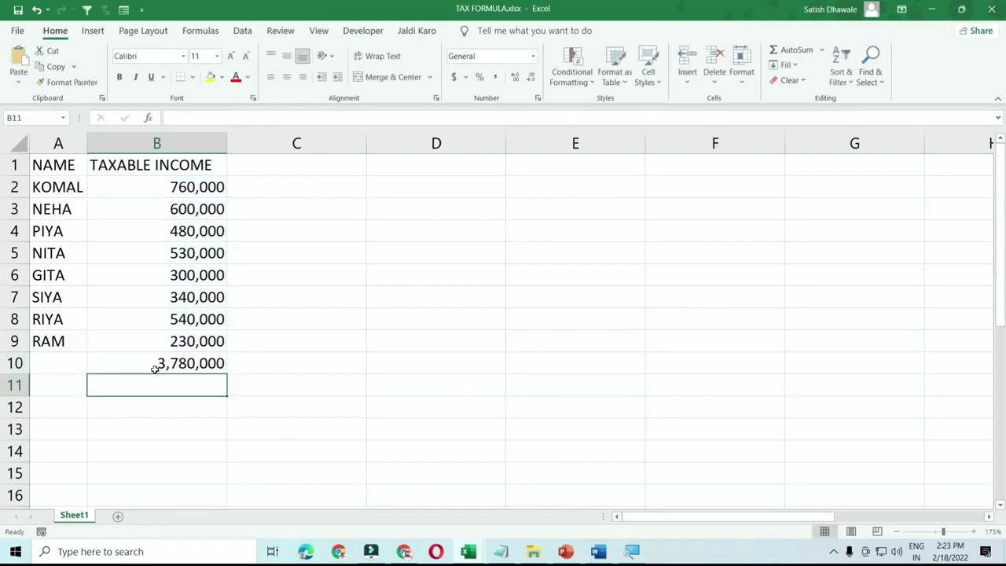
pyautogui.click(155, 368)
pyautogui.press('Delete')
pyautogui.hotkey('alt', '=')
pyautogui.press('Return')
pyautogui.click(155, 369)
pyautogui.press('Delete')
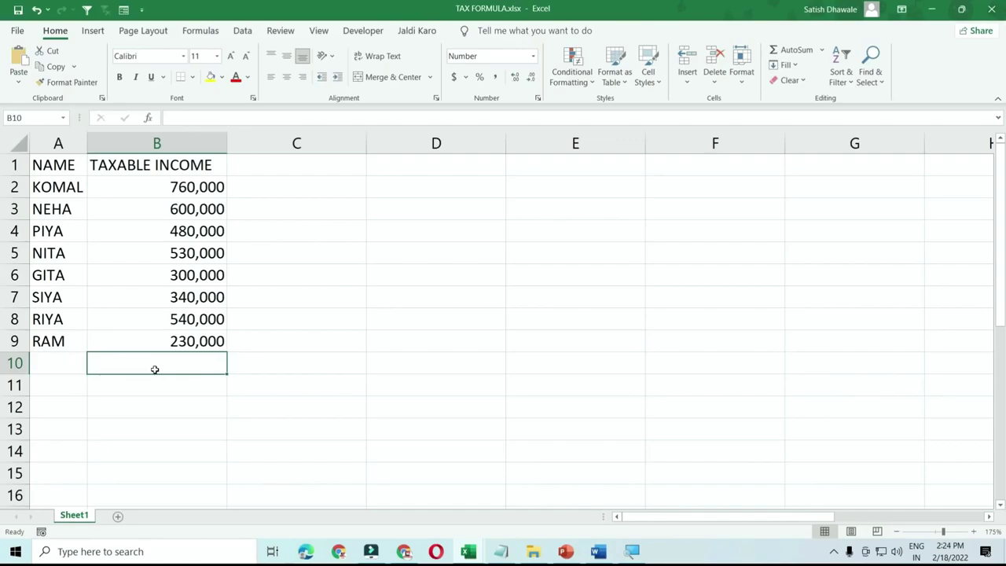
# - Start a new page in Word and generate sample paragraphs with =rand()
pyautogui.click(598, 552)
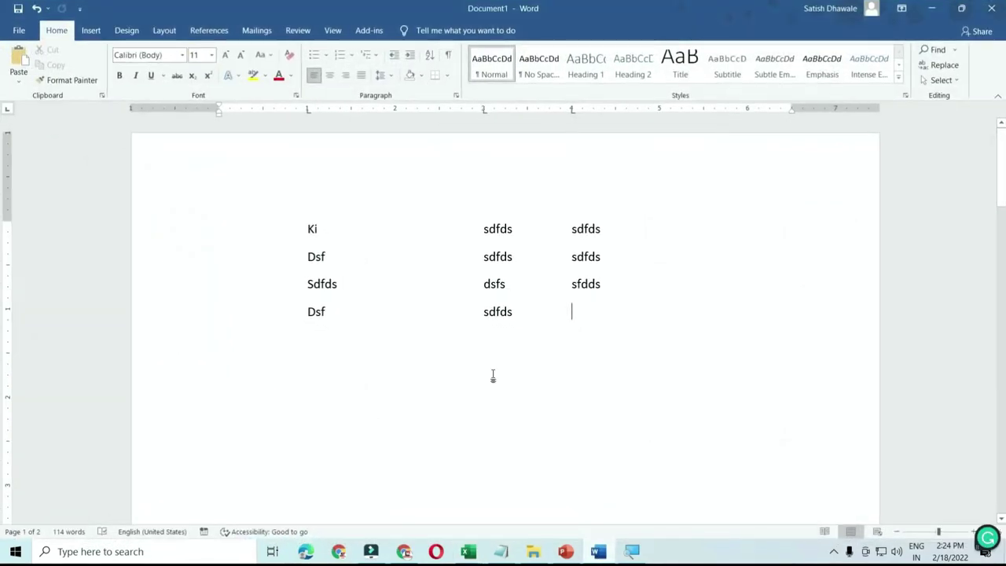
pyautogui.hotkey('ctrl', 'Return')
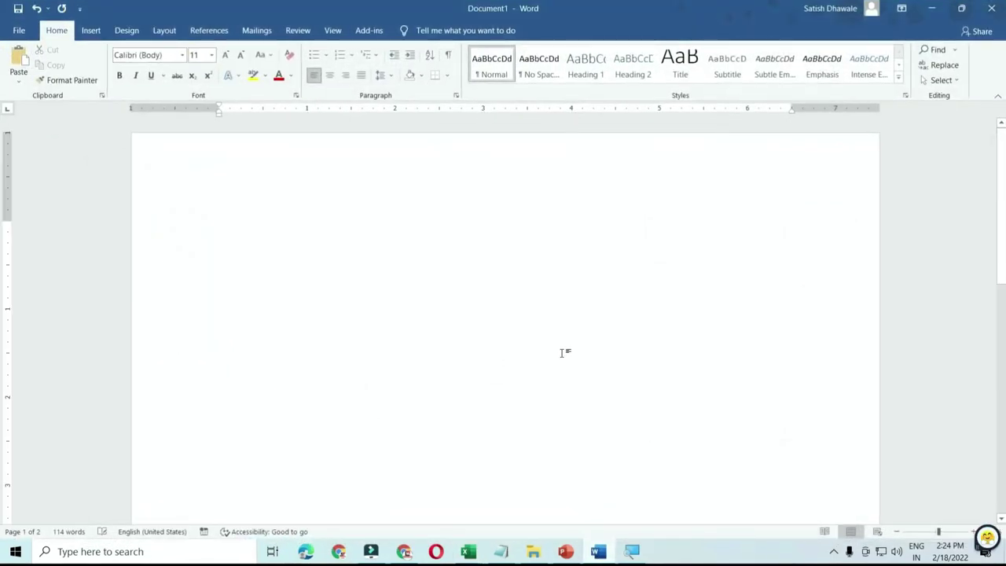
pyautogui.write('=rand()')
pyautogui.press('Return')
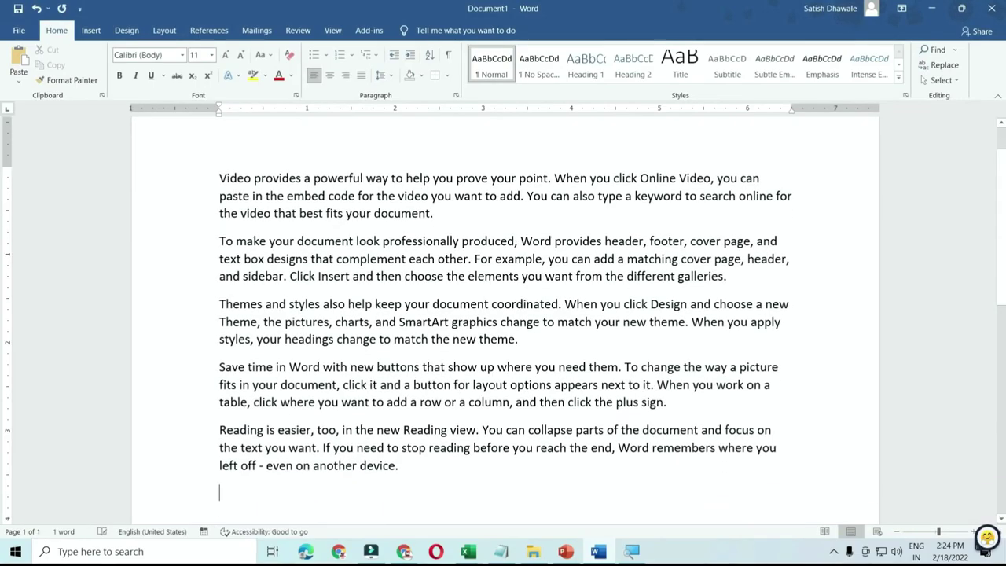
# - Select the last paragraph and step its font size between 8 and 14 pt, ending at 10 pt
pyautogui.moveTo(353, 464); pyautogui.dragTo(220, 437)
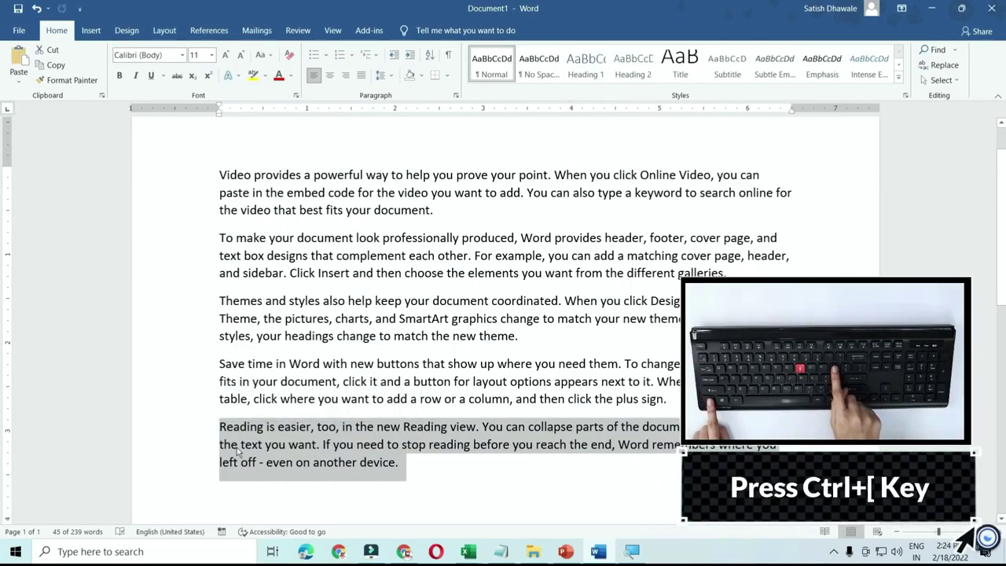
pyautogui.hotkey('ctrl', '[')
pyautogui.hotkey('ctrl', '[')
pyautogui.hotkey('ctrl', '[')
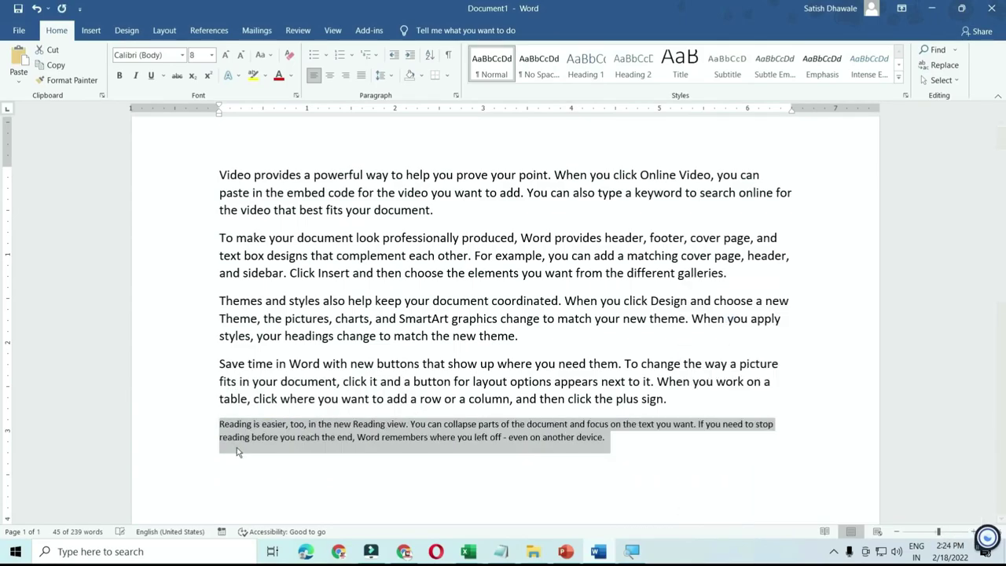
pyautogui.hotkey('ctrl', '[')
pyautogui.hotkey('ctrl', '[')
pyautogui.hotkey('ctrl', '[')
pyautogui.hotkey('ctrl', '[')
pyautogui.hotkey('ctrl', '[')
pyautogui.hotkey('ctrl', '[')
pyautogui.hotkey('ctrl', '[')
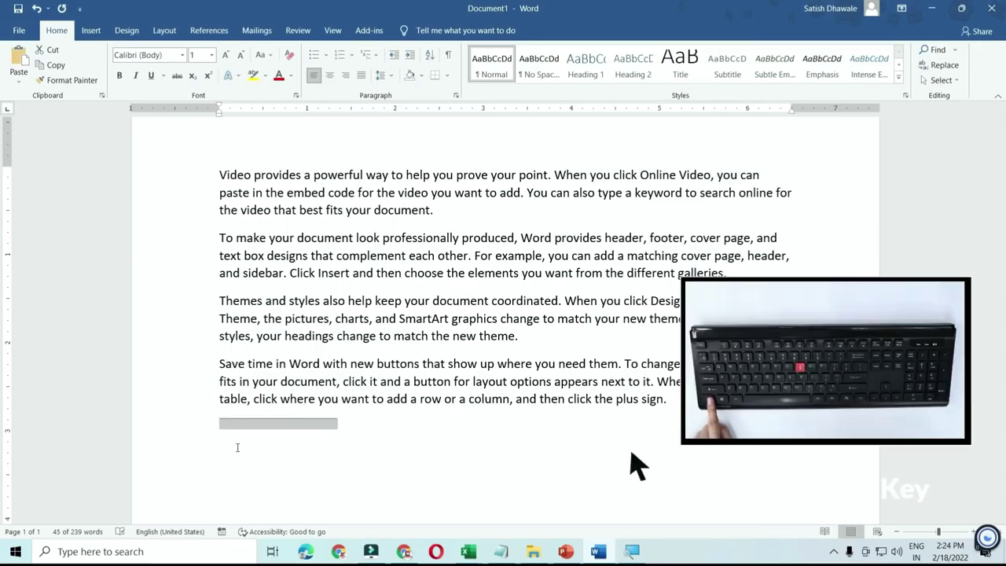
pyautogui.hotkey('ctrl', ']')
pyautogui.hotkey('ctrl', ']')
pyautogui.hotkey('ctrl', ']')
pyautogui.hotkey('ctrl', ']')
pyautogui.hotkey('ctrl', ']')
pyautogui.hotkey('ctrl', ']')
pyautogui.hotkey('ctrl', ']')
pyautogui.hotkey('ctrl', ']')
pyautogui.hotkey('ctrl', ']')
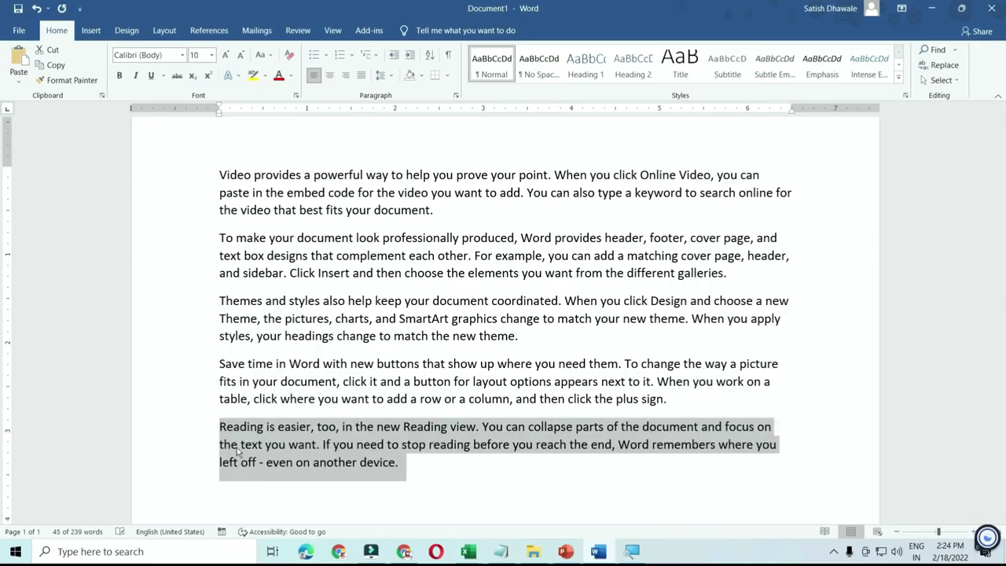
pyautogui.hotkey('ctrl', ']')
pyautogui.hotkey('ctrl', ']')
pyautogui.hotkey('ctrl', ']')
pyautogui.hotkey('ctrl', ']')
pyautogui.hotkey('ctrl', ']')
pyautogui.hotkey('ctrl', ']')
pyautogui.hotkey('ctrl', ']')
pyautogui.hotkey('ctrl', ']')
pyautogui.hotkey('ctrl', ']')
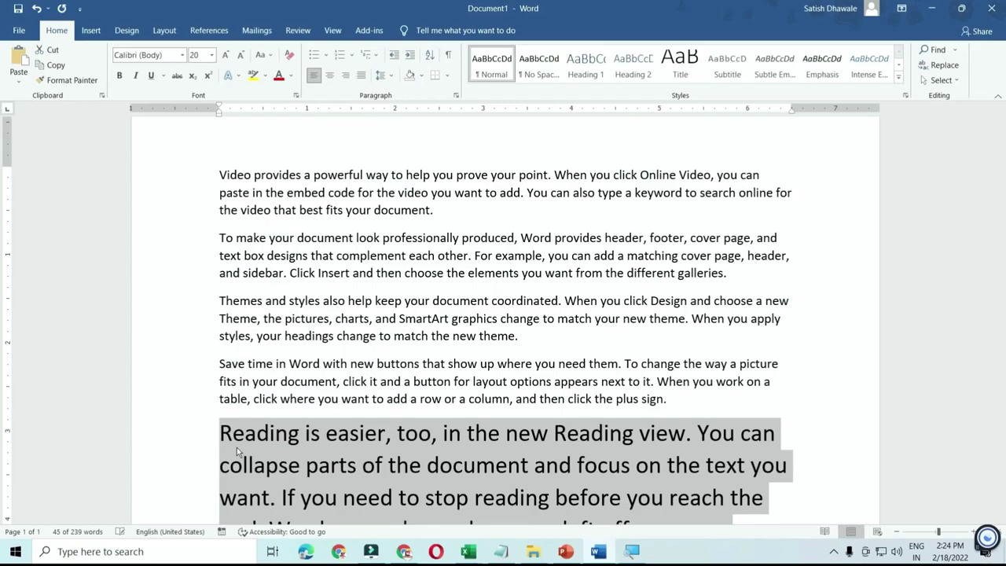
pyautogui.hotkey('ctrl', '[')
pyautogui.hotkey('ctrl', '[')
pyautogui.hotkey('ctrl', '[')
pyautogui.hotkey('ctrl', '[')
pyautogui.hotkey('ctrl', '[')
pyautogui.hotkey('ctrl', '[')
pyautogui.hotkey('ctrl', '[')
pyautogui.hotkey('ctrl', '[')
pyautogui.hotkey('ctrl', '[')
pyautogui.hotkey('ctrl', '[')
pyautogui.hotkey('ctrl', '[')
pyautogui.hotkey('ctrl', '[')
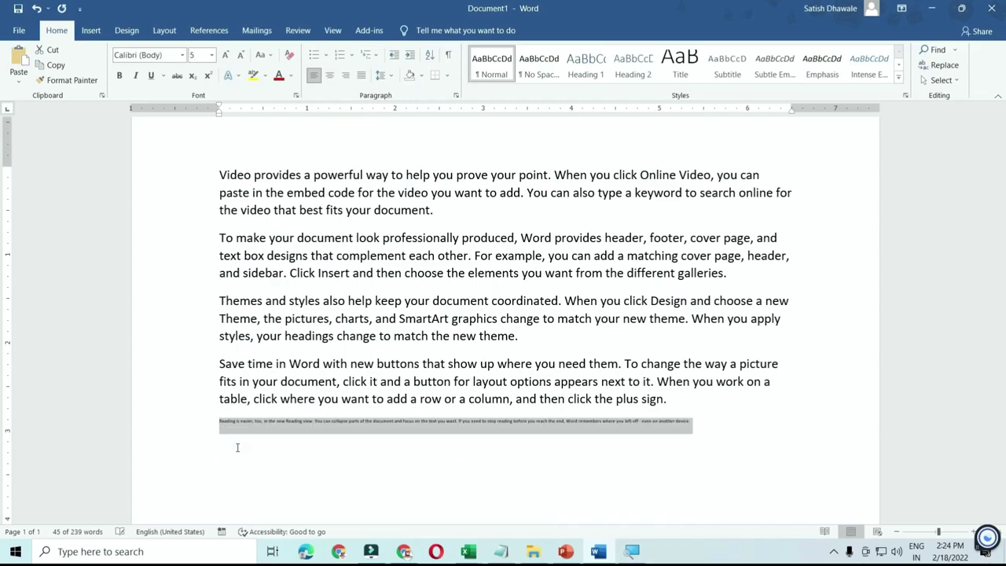
pyautogui.hotkey('ctrl', '[')
pyautogui.hotkey('ctrl', '[')
pyautogui.hotkey('ctrl', '[')
pyautogui.hotkey('ctrl', ']')
pyautogui.hotkey('ctrl', ']')
pyautogui.hotkey('ctrl', ']')
pyautogui.hotkey('ctrl', ']')
pyautogui.hotkey('ctrl', ']')
pyautogui.hotkey('ctrl', ']')
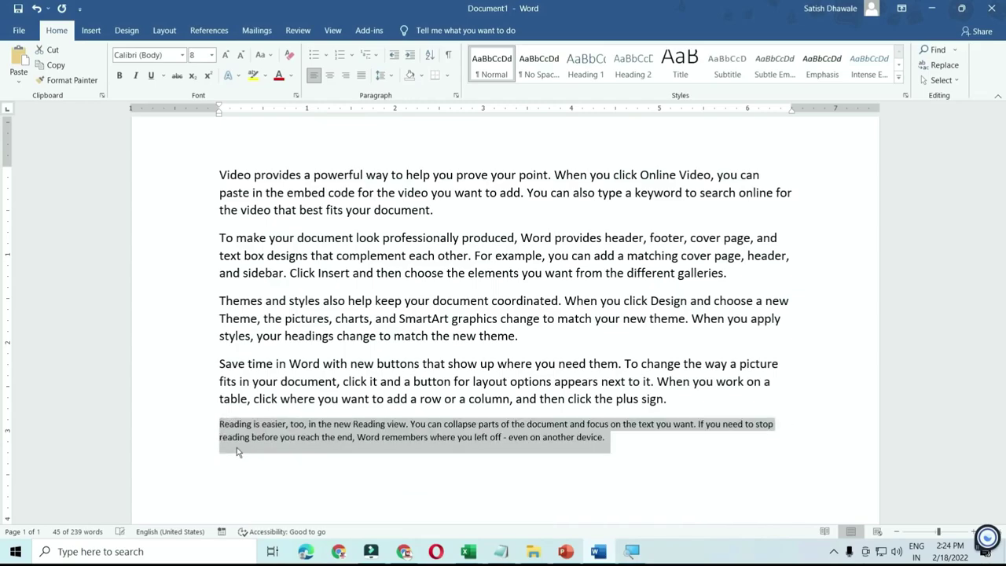
pyautogui.hotkey('ctrl', ']')
pyautogui.hotkey('ctrl', '[')
pyautogui.hotkey('ctrl', '[')
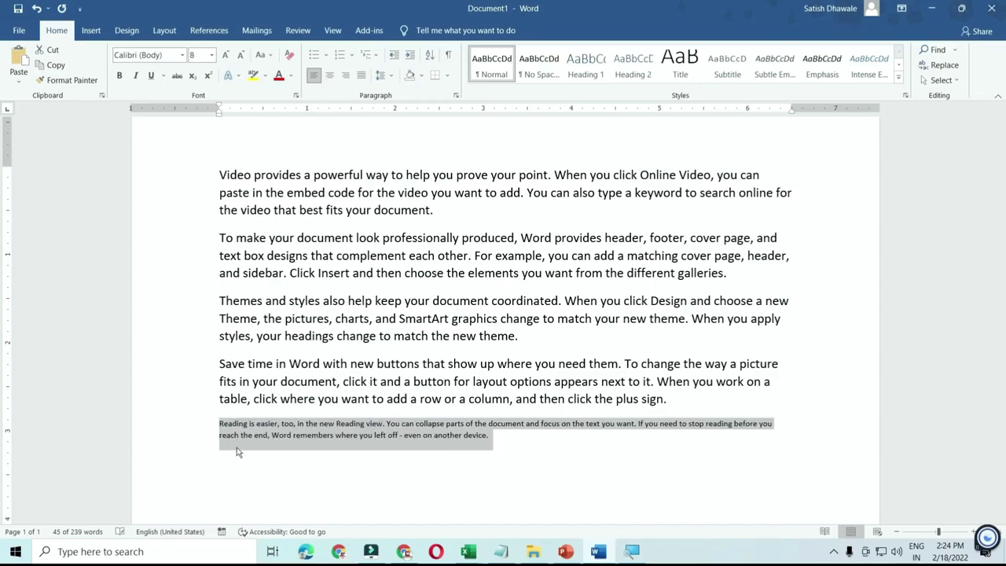
pyautogui.hotkey('ctrl', ']')
pyautogui.hotkey('ctrl', ']')
pyautogui.hotkey('ctrl', ']')
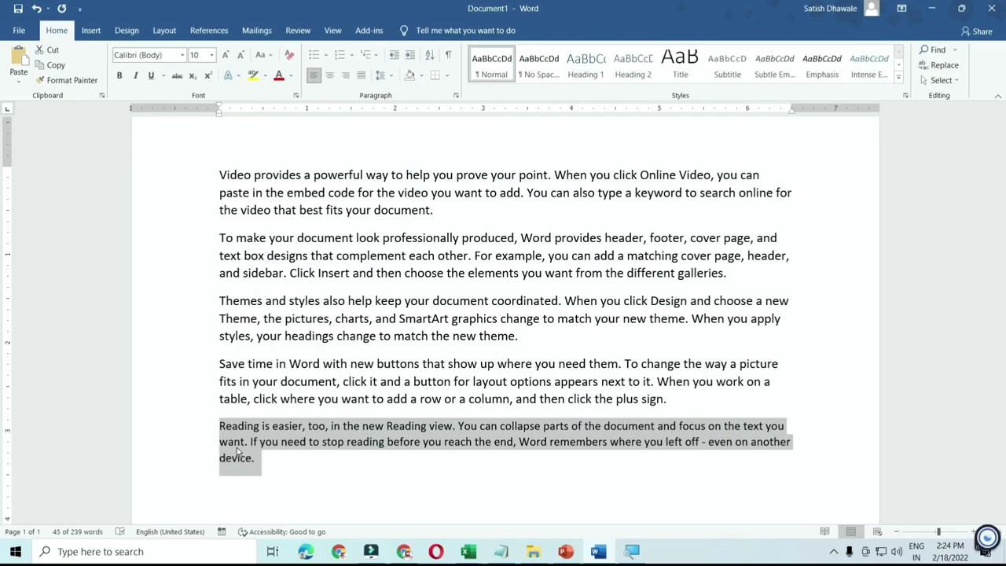
pyautogui.hotkey('ctrl', '[')
pyautogui.hotkey('ctrl', '[')
pyautogui.hotkey('ctrl', '[')
pyautogui.hotkey('ctrl', '[')
pyautogui.hotkey('ctrl', '[')
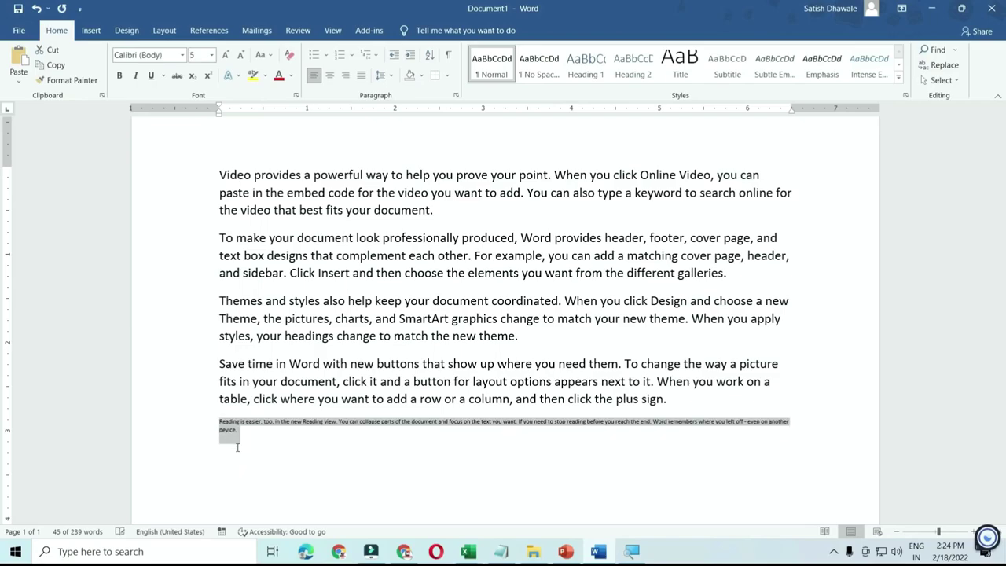
pyautogui.hotkey('ctrl', '[')
pyautogui.hotkey('ctrl', ']')
pyautogui.hotkey('ctrl', ']')
pyautogui.hotkey('ctrl', ']')
pyautogui.hotkey('ctrl', ']')
pyautogui.hotkey('ctrl', ']')
pyautogui.hotkey('ctrl', ']')
pyautogui.hotkey('ctrl', ']')
pyautogui.hotkey('ctrl', ']')
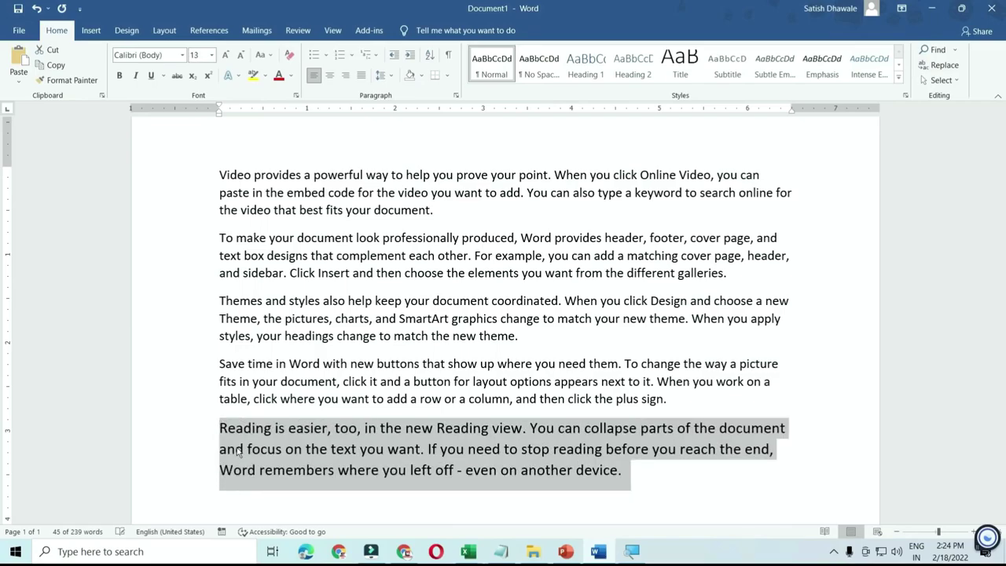
pyautogui.hotkey('ctrl', '[')
pyautogui.hotkey('ctrl', '[')
pyautogui.hotkey('ctrl', '[')
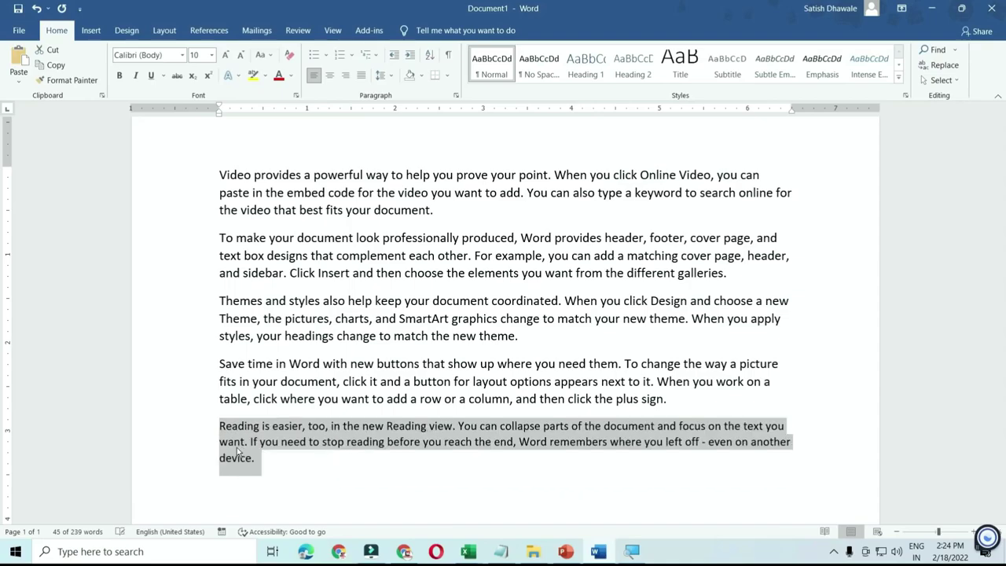
pyautogui.hotkey('ctrl', ']')
pyautogui.hotkey('ctrl', ']')
pyautogui.hotkey('ctrl', ']')
pyautogui.hotkey('ctrl', ']')
pyautogui.hotkey('ctrl', '[')
pyautogui.hotkey('ctrl', '[')
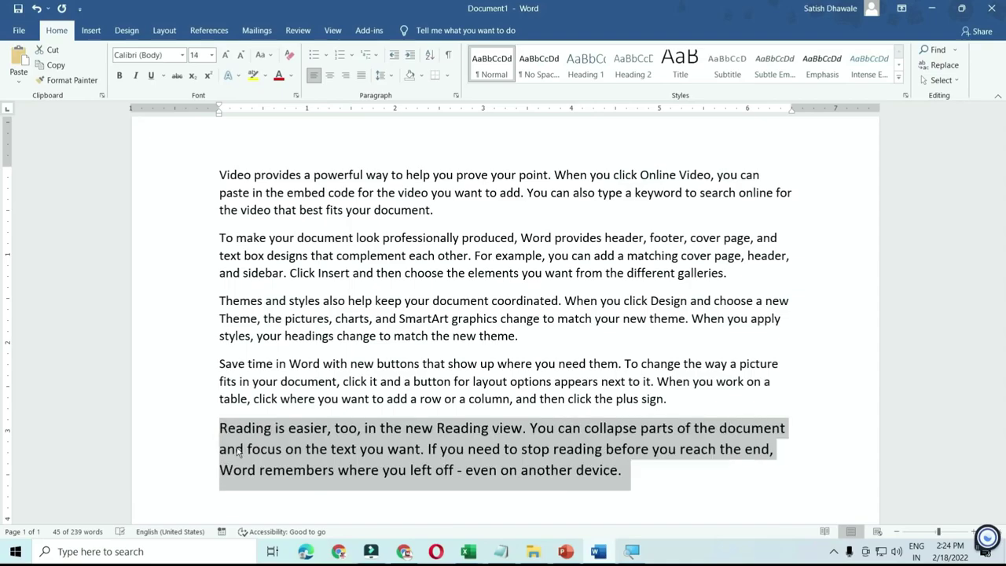
pyautogui.hotkey('ctrl', '[')
pyautogui.hotkey('ctrl', '[')
pyautogui.hotkey('ctrl', '[')
pyautogui.hotkey('ctrl', '[')
pyautogui.hotkey('ctrl', ']')
pyautogui.hotkey('ctrl', ']')
pyautogui.hotkey('ctrl', ']')
pyautogui.hotkey('ctrl', ']')
pyautogui.hotkey('ctrl', ']')
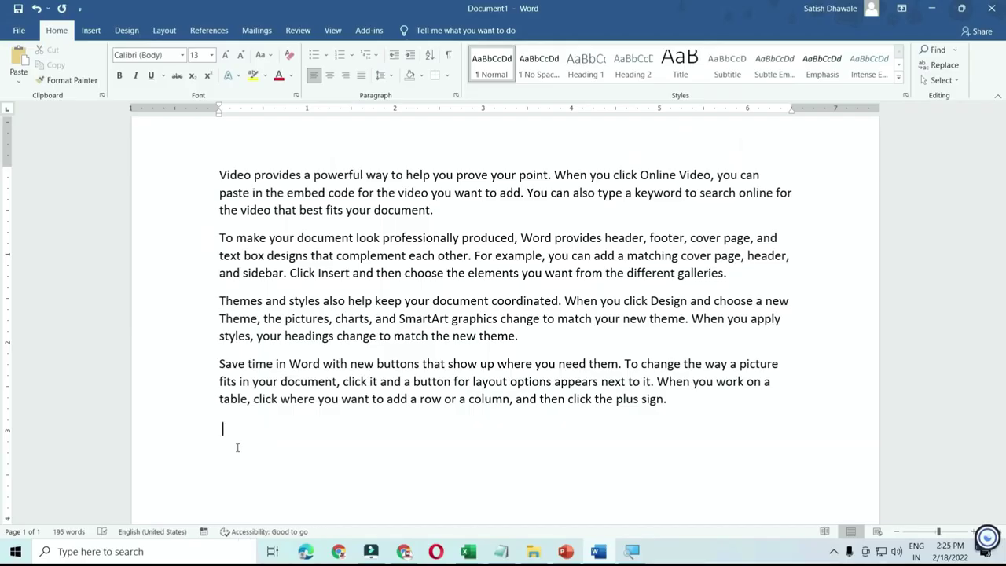
# - Remove the stray backslash, then open \\learnmore from the Run dialog
pyautogui.press('BackSpace')
pyautogui.press('super+r')
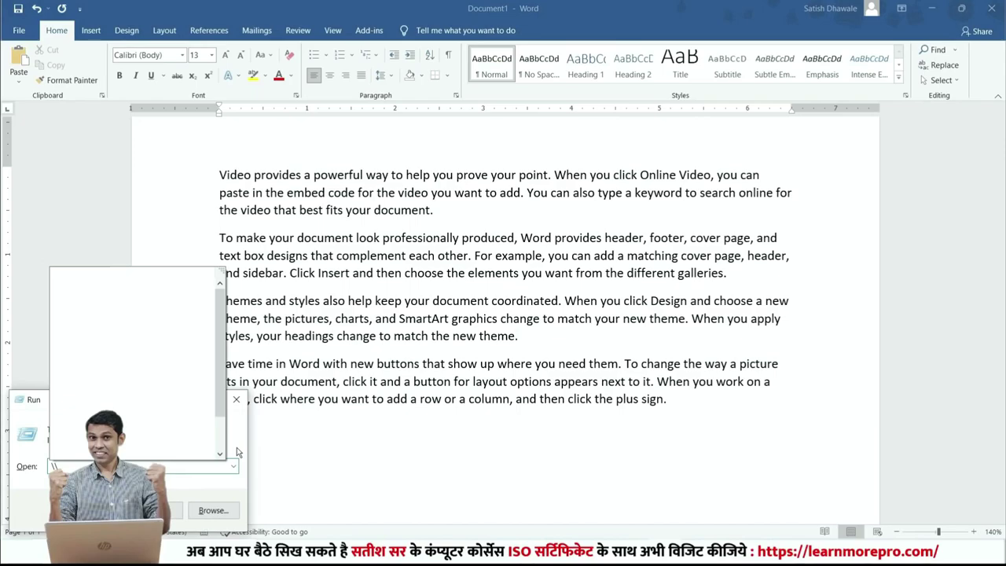
pyautogui.write('le')
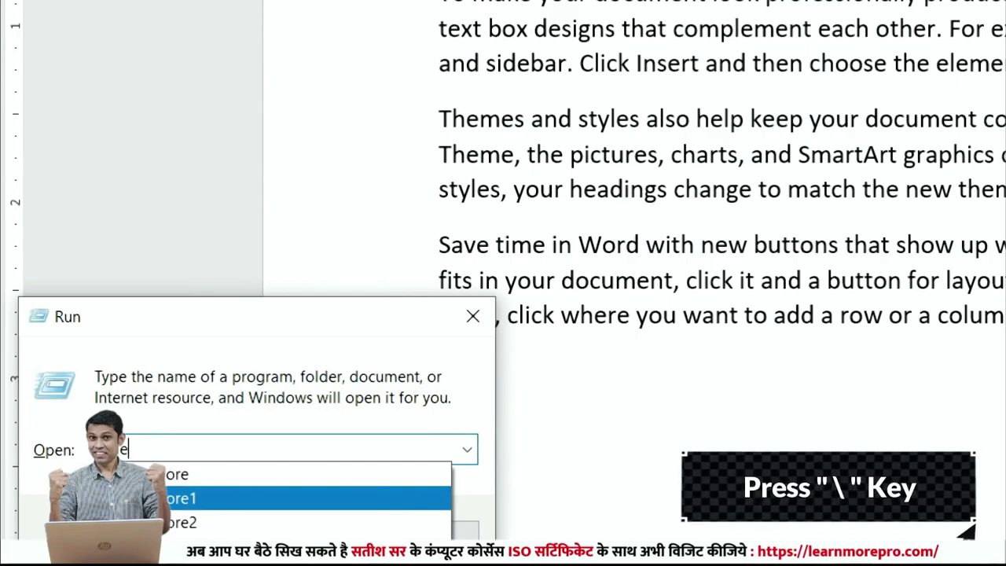
pyautogui.write('arnmore')
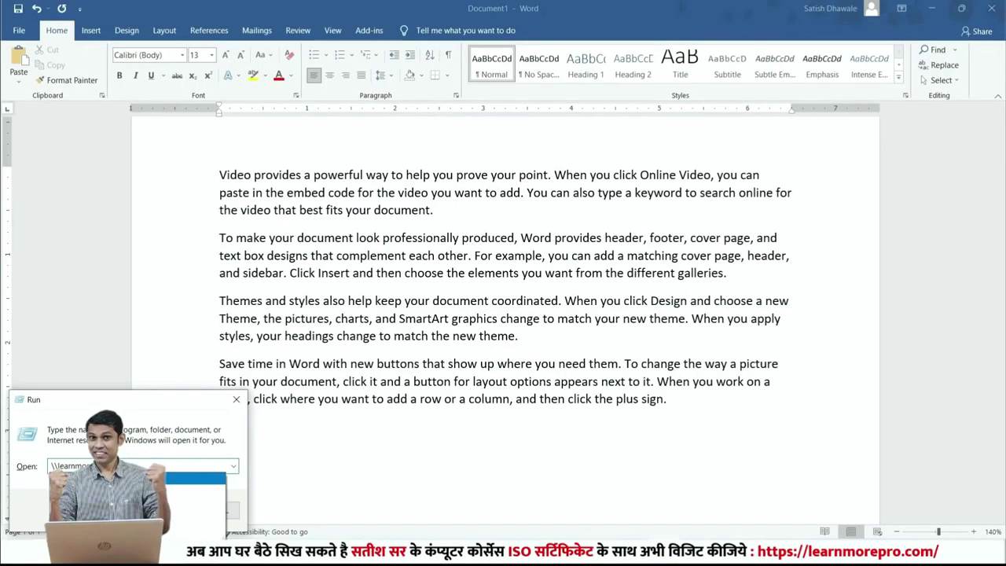
pyautogui.press('Return')
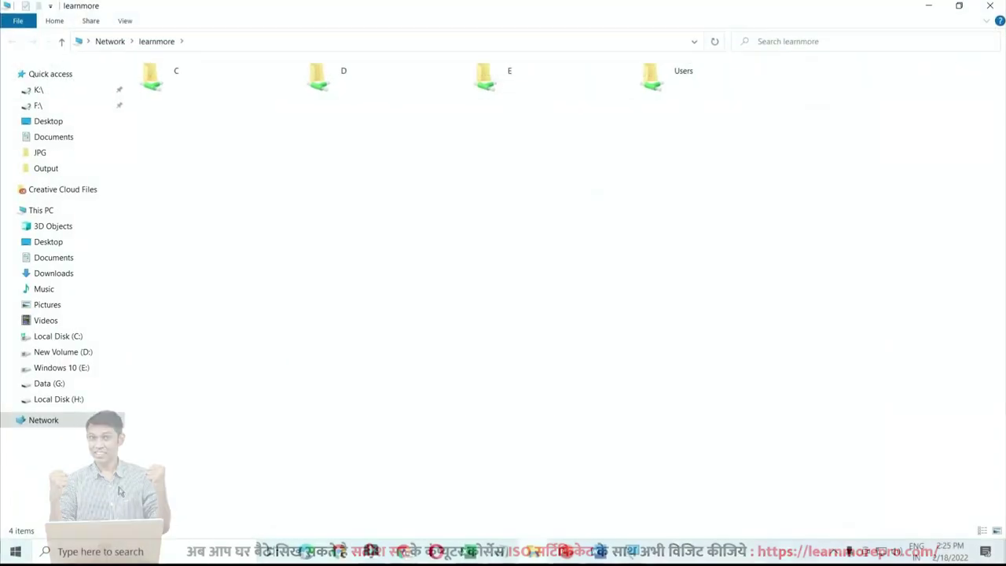
# - Close the learnmore File Explorer window to return to Word
pyautogui.click(991, 6)
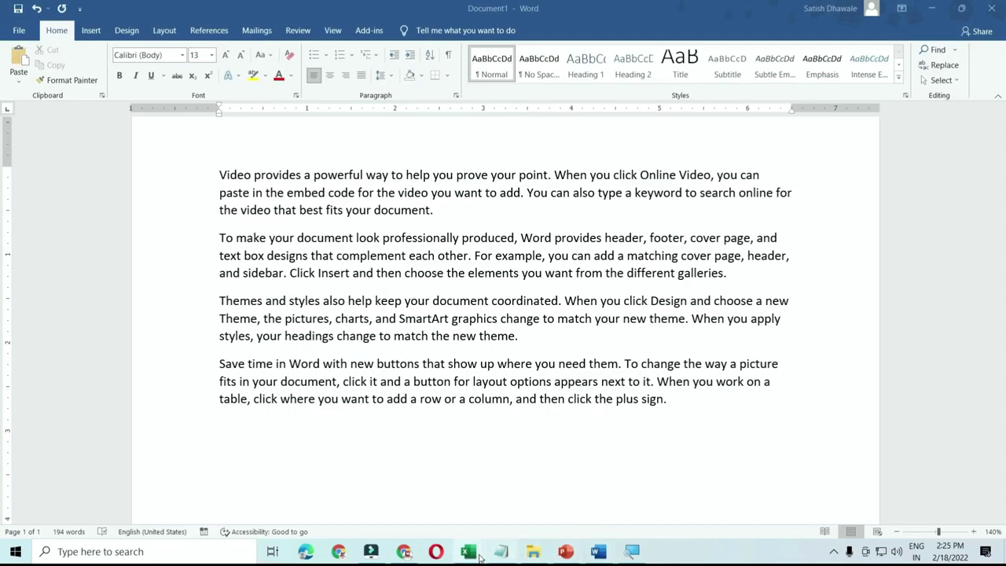
# - Switch to Book1 and try date and time stamps in I10, then clear it
pyautogui.moveTo(468, 552)
pyautogui.click(444, 502)
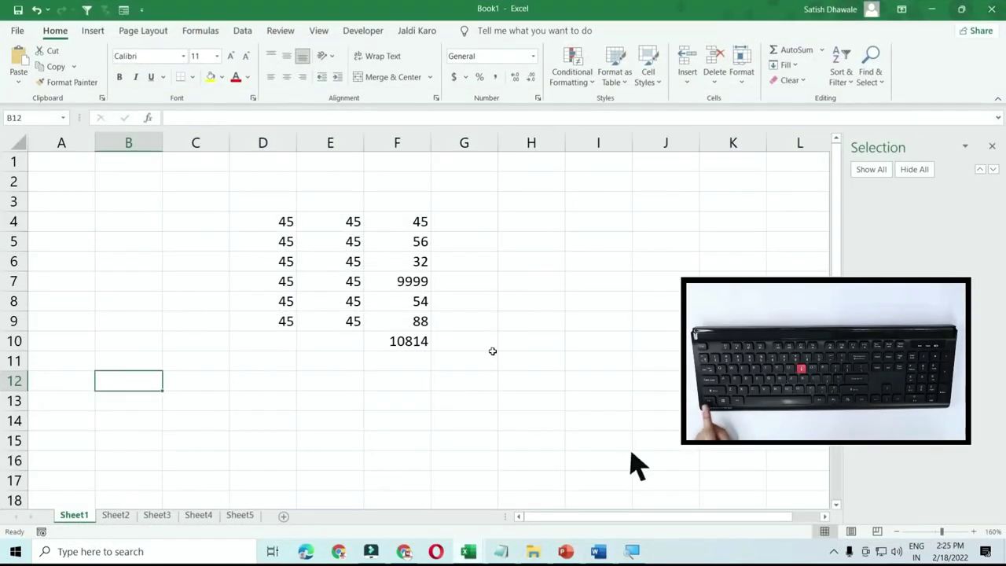
pyautogui.click(583, 333)
pyautogui.hotkey('ctrl', ';')
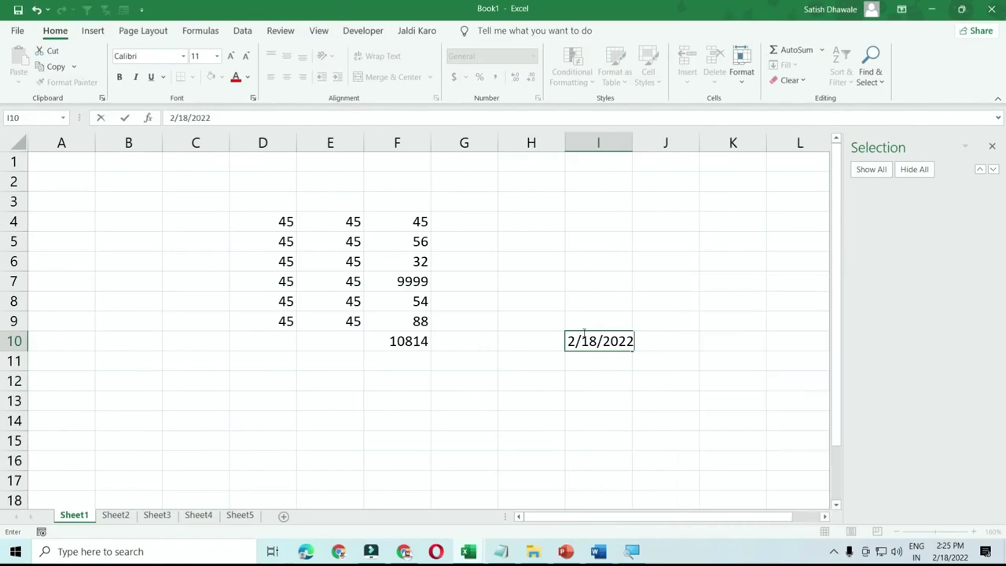
pyautogui.press('Escape')
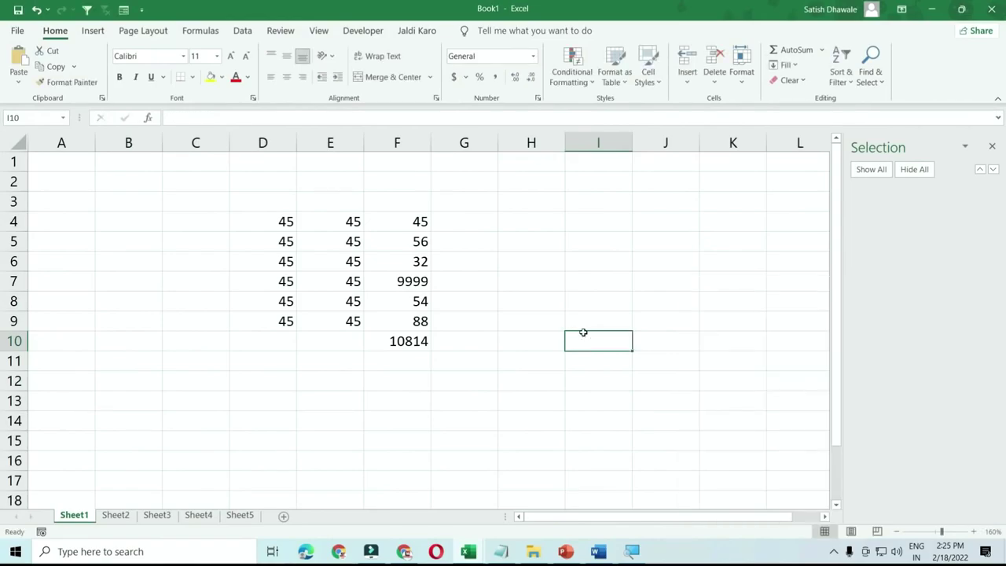
pyautogui.hotkey('ctrl', 'shift', ';')
pyautogui.hotkey('ctrl', 'Return')
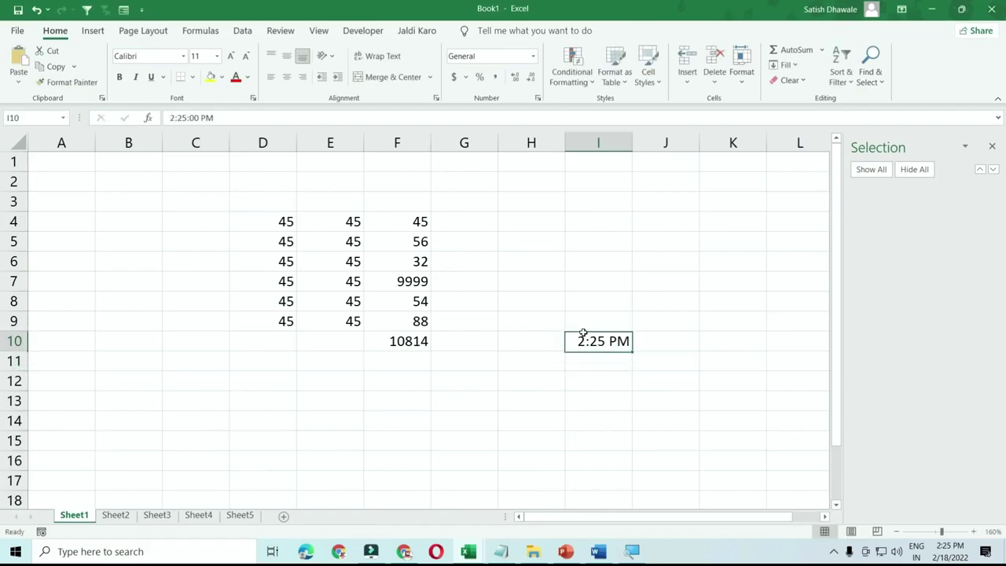
pyautogui.press('Delete')
# - Enter the current time into H12 and H13
pyautogui.click(469, 385)
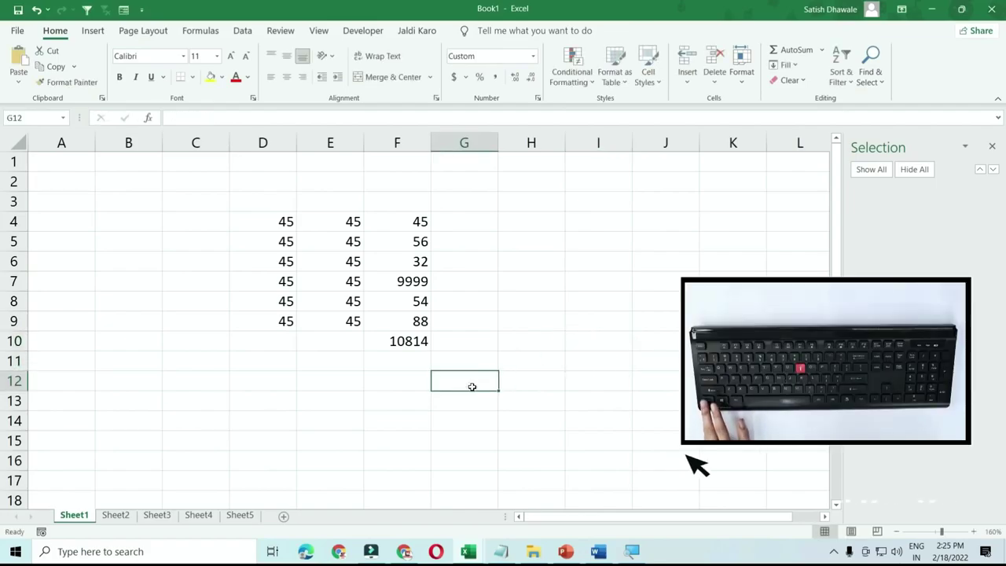
pyautogui.click(537, 382)
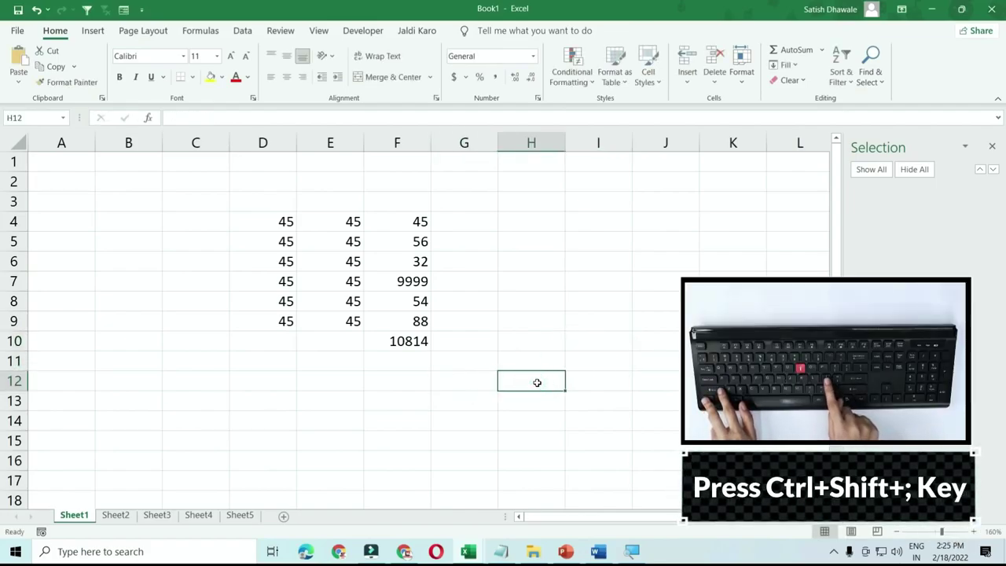
pyautogui.hotkey('ctrl', 'shift', ';')
pyautogui.press('Return')
pyautogui.click(537, 382)
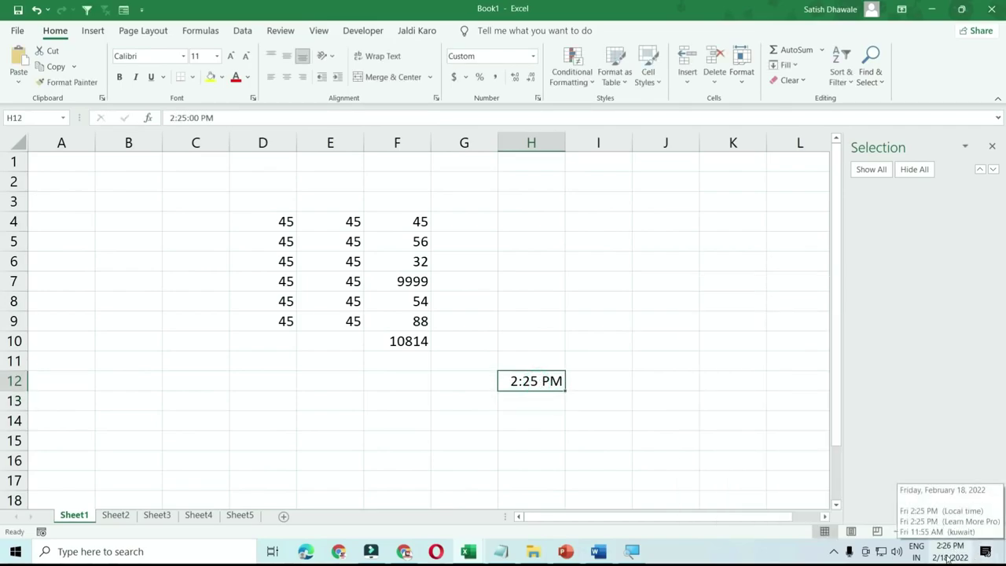
pyautogui.click(548, 408)
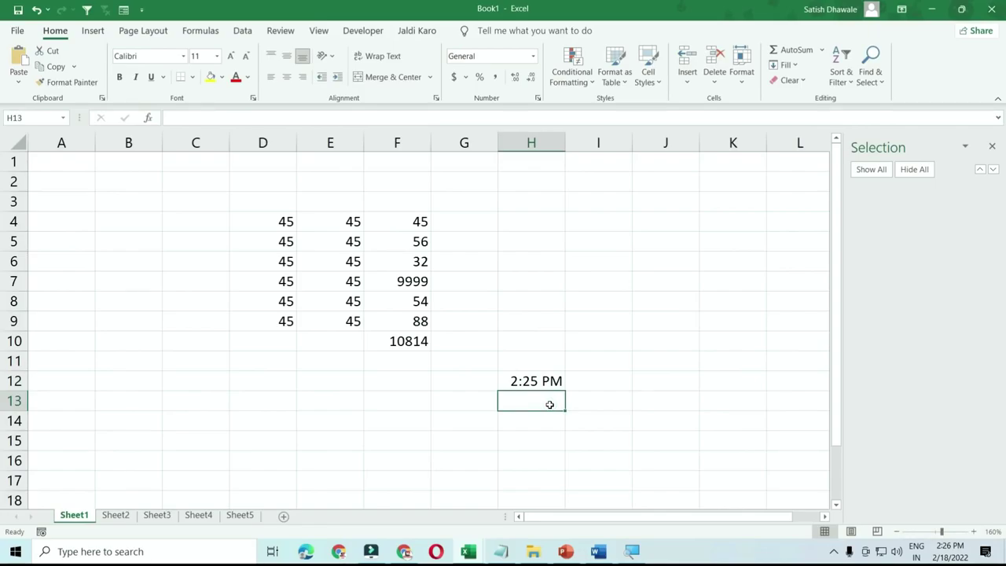
pyautogui.hotkey('ctrl', 'shift', ';')
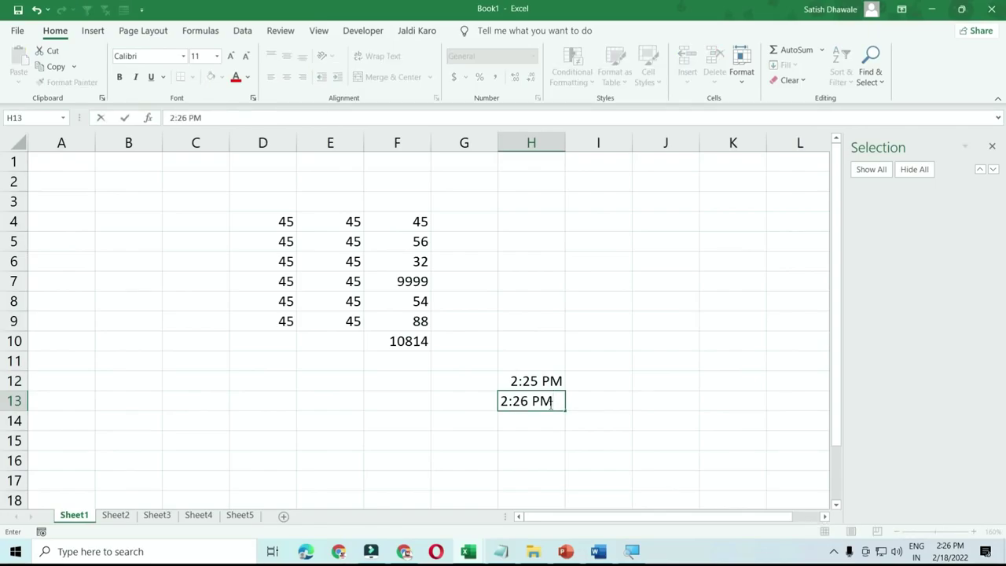
pyautogui.press('Return')
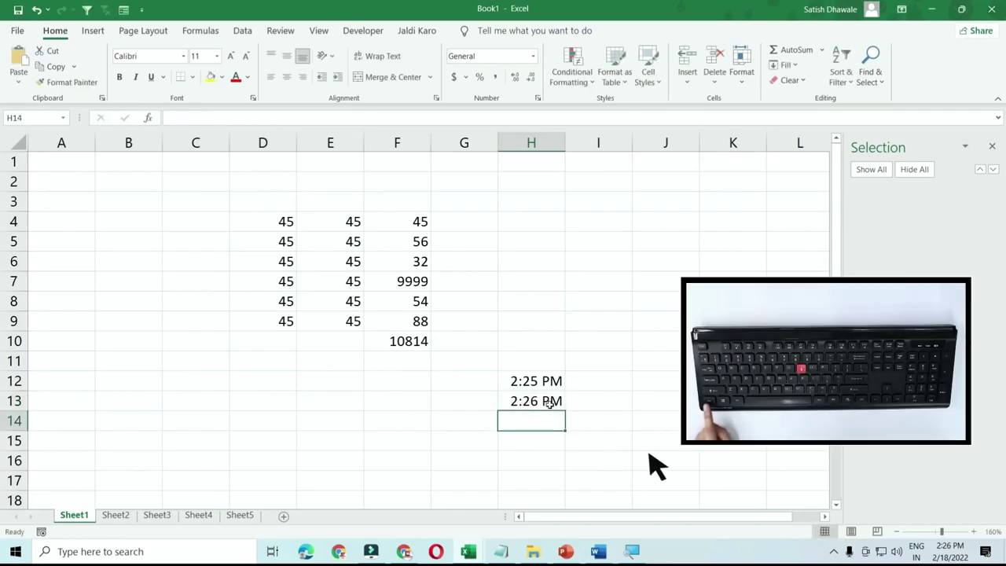
# - Fill H14:H16 with today's date, the current time, and today's date
pyautogui.hotkey('ctrl', ';')
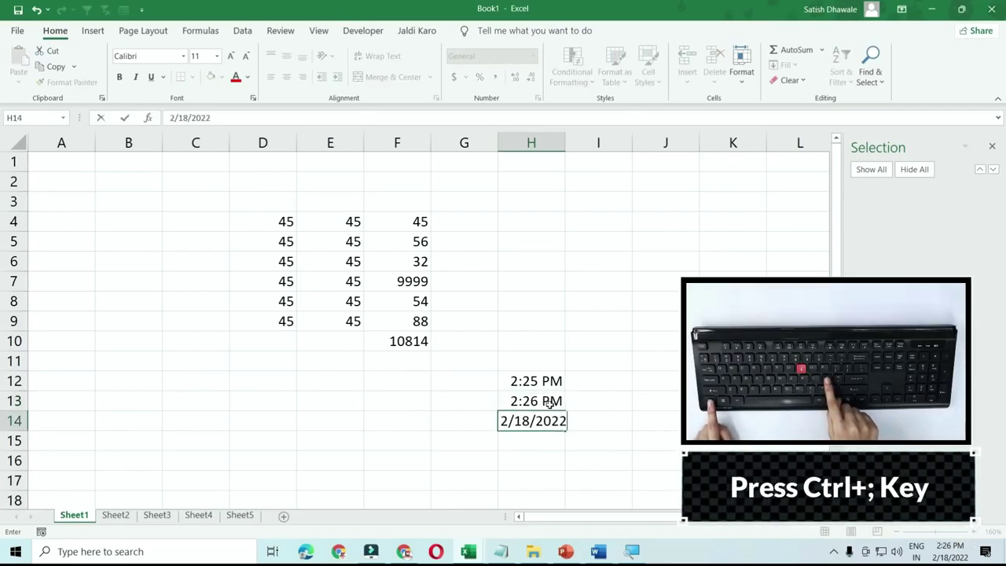
pyautogui.press('Return')
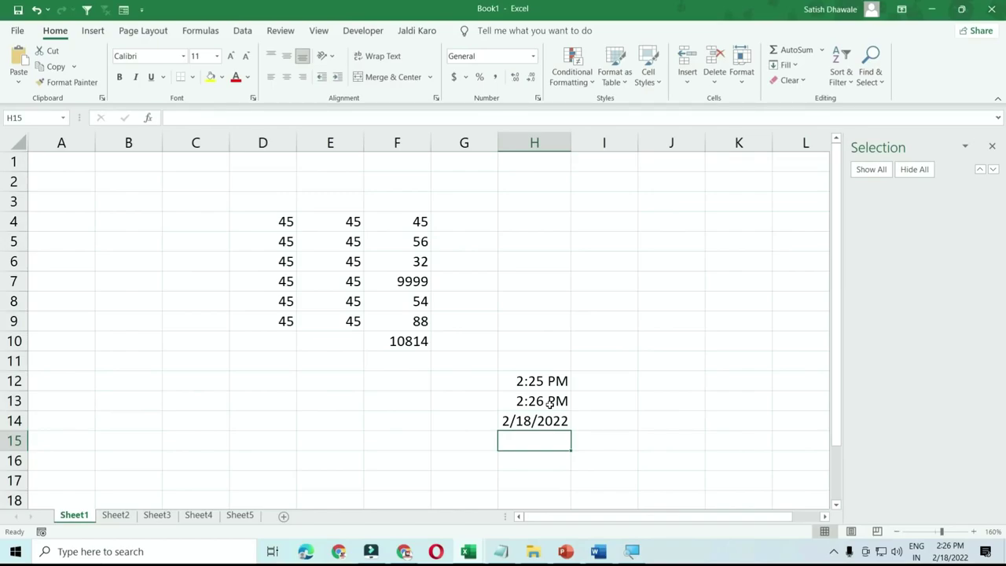
pyautogui.hotkey('ctrl', 'shift', ';')
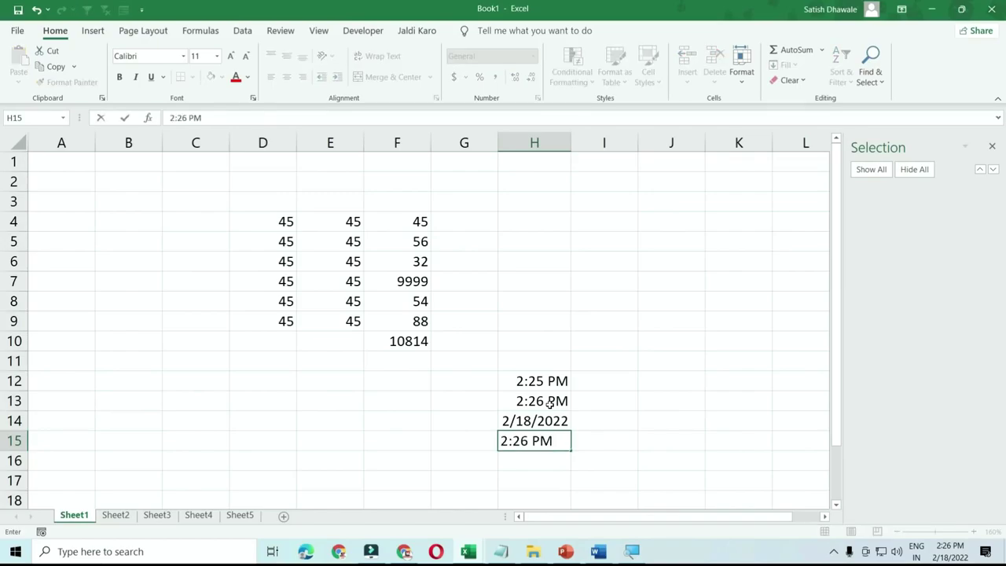
pyautogui.press('Return')
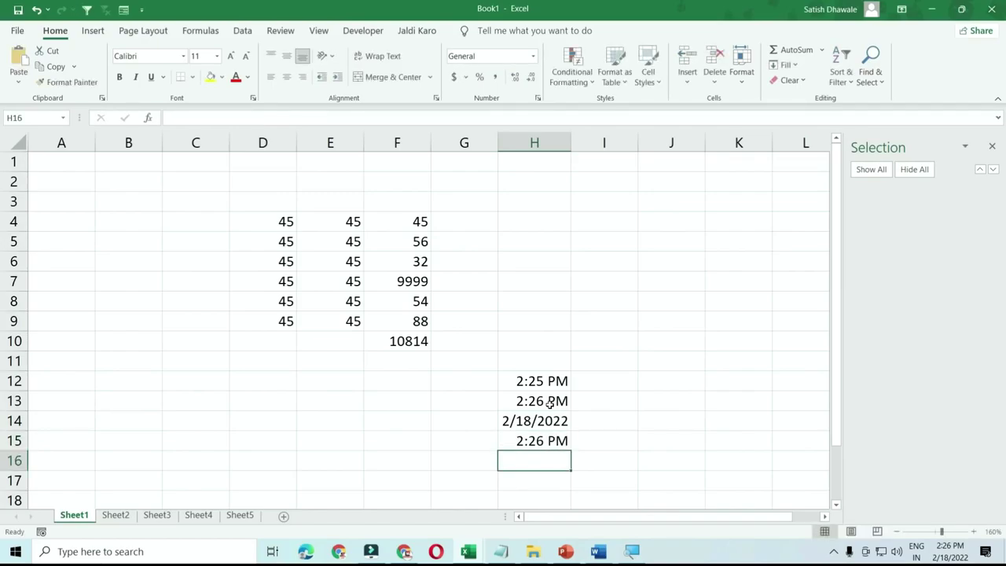
pyautogui.hotkey('ctrl', ';')
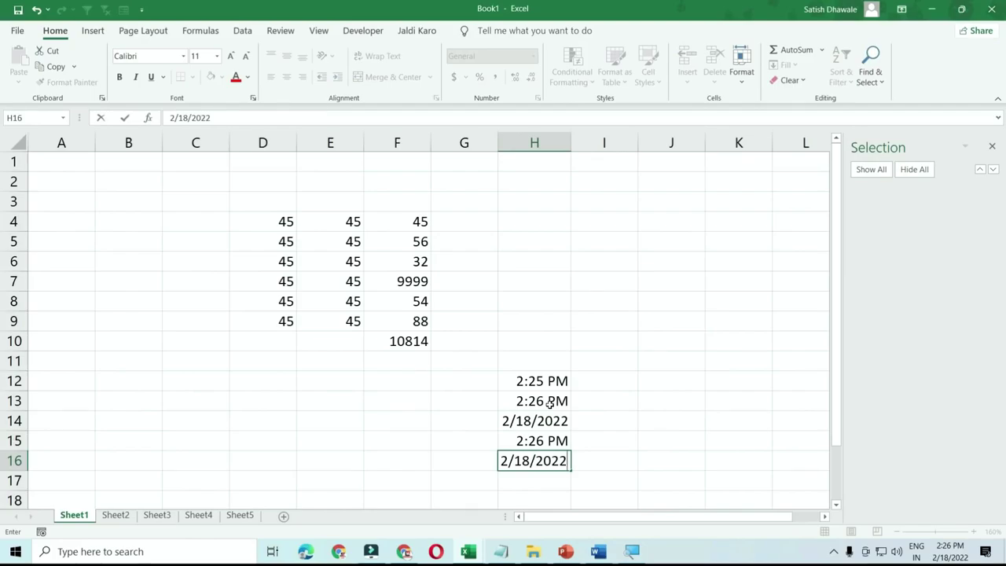
pyautogui.press('Return')
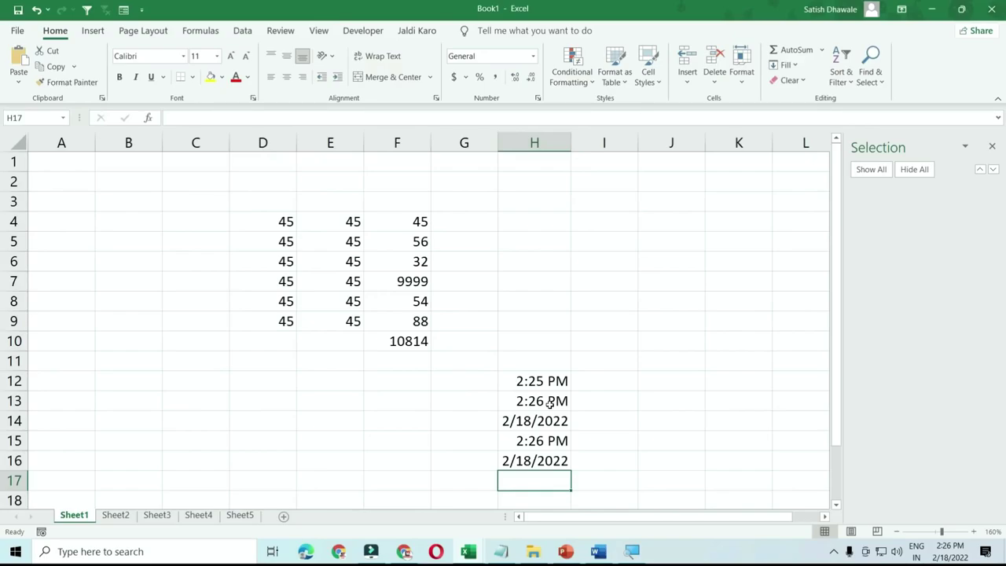
# - Enter 4545 as text in D13 using a leading apostrophe
pyautogui.press('Up')
pyautogui.press('Up')
pyautogui.press('Up')
pyautogui.press('Left')
pyautogui.press('Left')
pyautogui.press('Left')
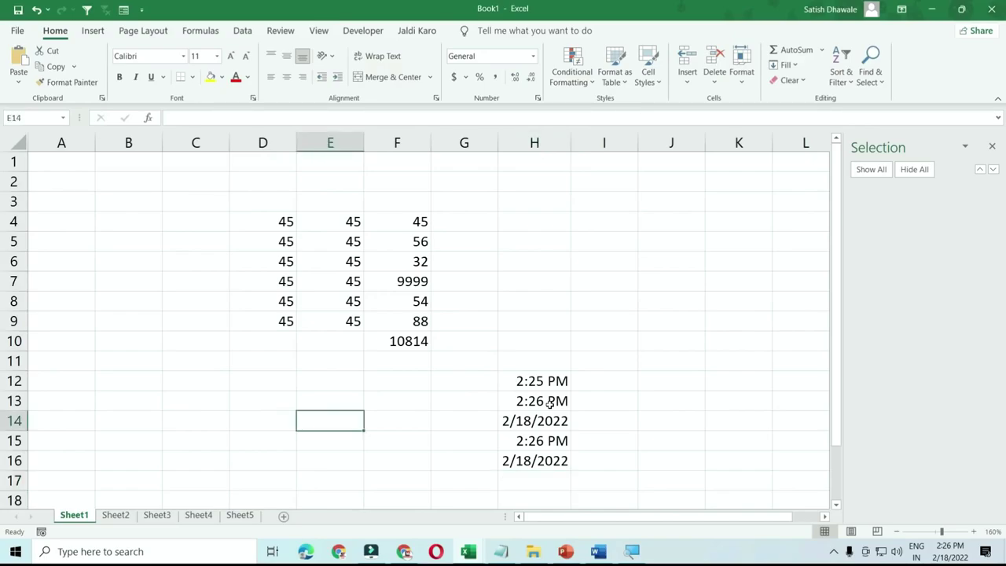
pyautogui.press('Left')
pyautogui.press('Up')
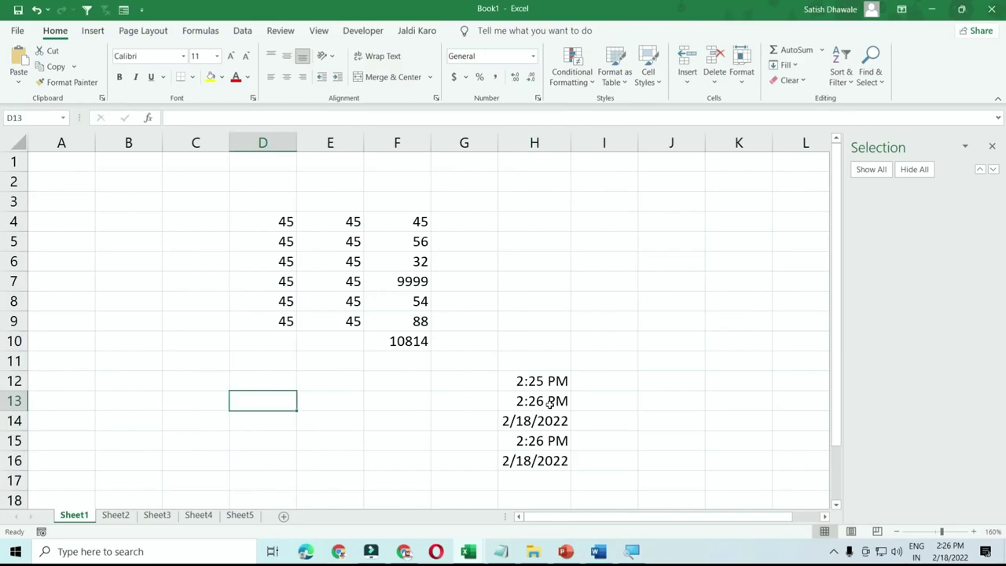
pyautogui.write('-')
pyautogui.press('BackSpace')
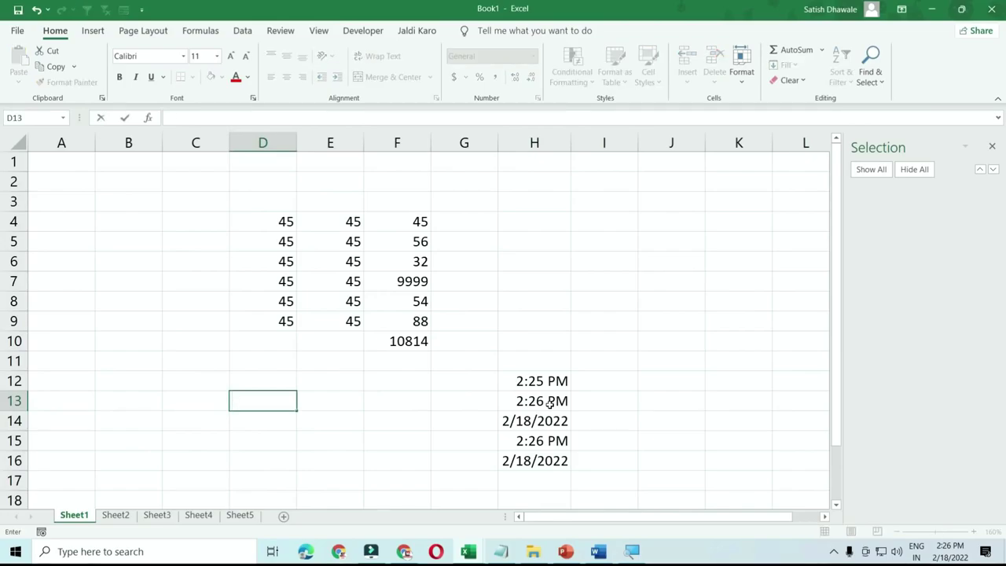
pyautogui.write("'")
pyautogui.press('BackSpace')
pyautogui.write("'")
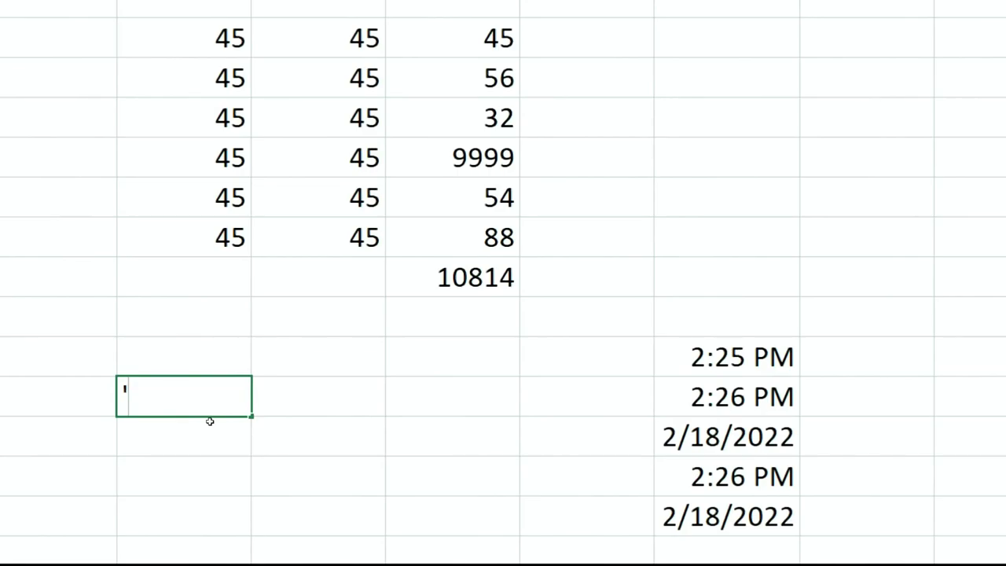
pyautogui.write('4545')
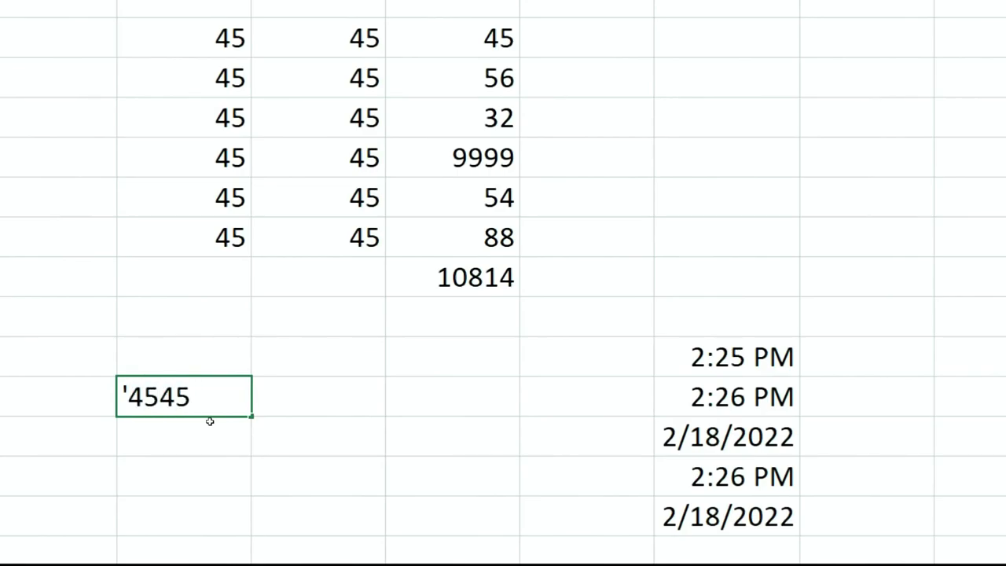
pyautogui.press('Return')
# - Enter '454545 as text in D14
pyautogui.press('Up')
pyautogui.press('Down')
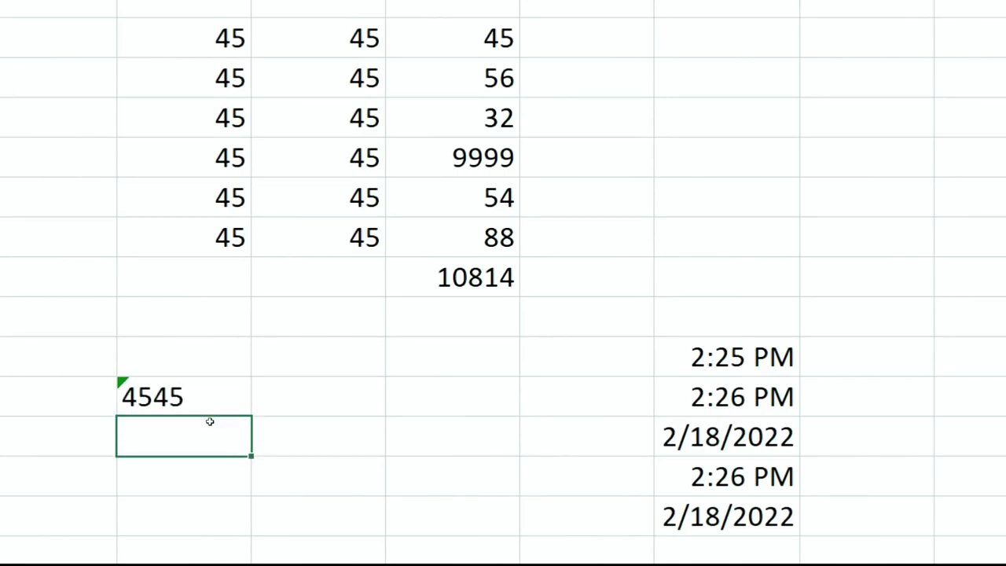
pyautogui.write("'454545")
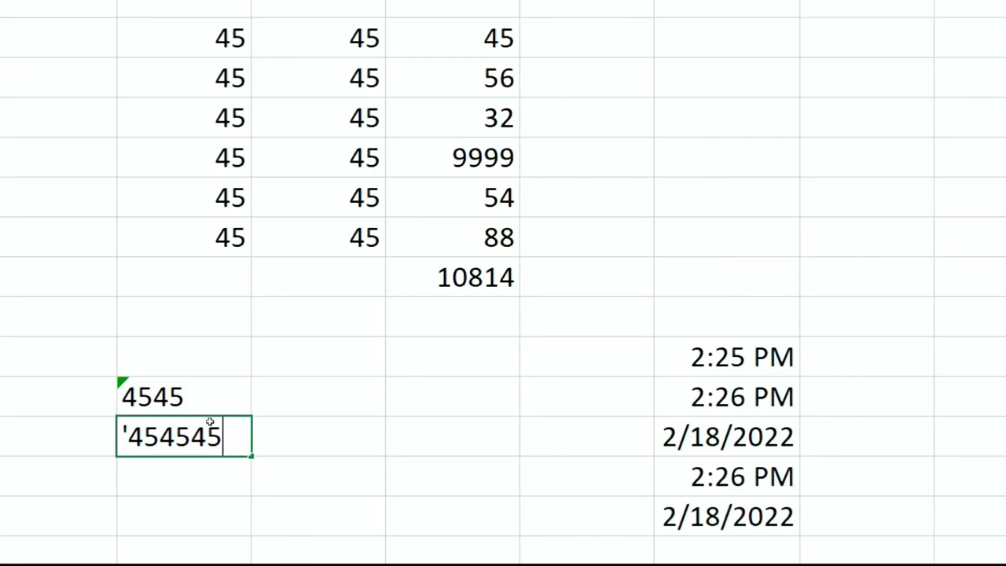
pyautogui.press('Return')
pyautogui.write("'")
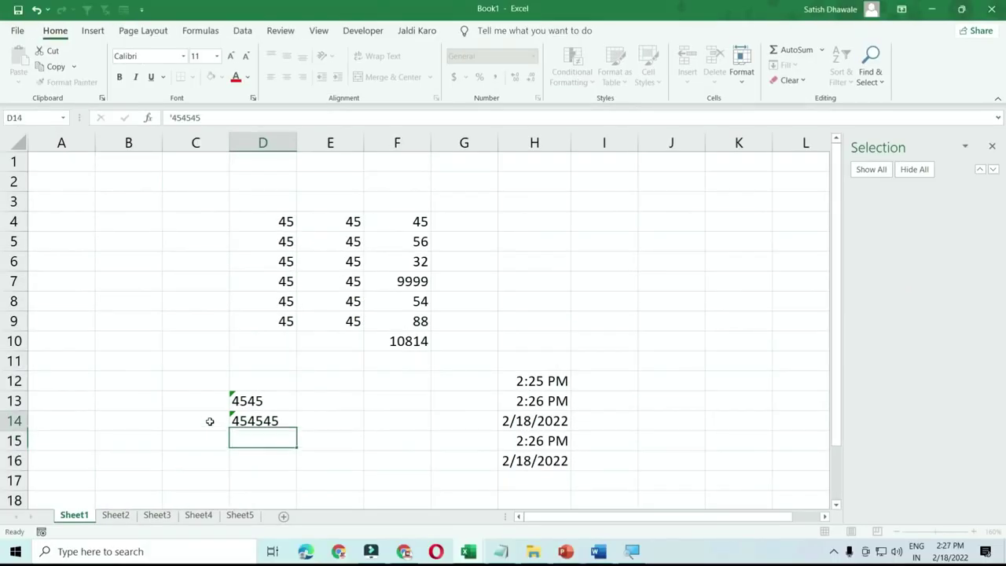
# - Clear the text entries from D14 and D13 again
pyautogui.press('Up')
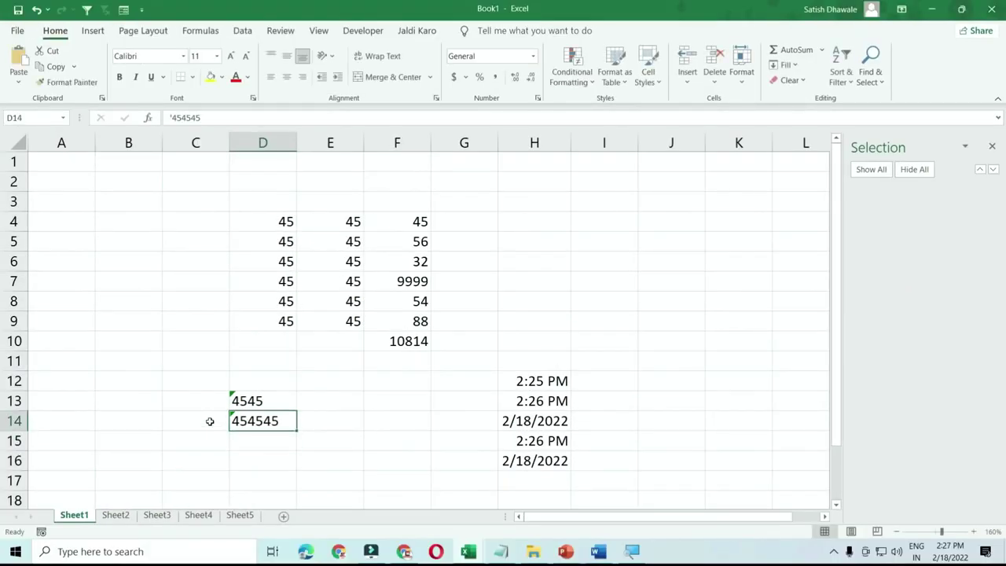
pyautogui.press('Delete')
pyautogui.press('Up')
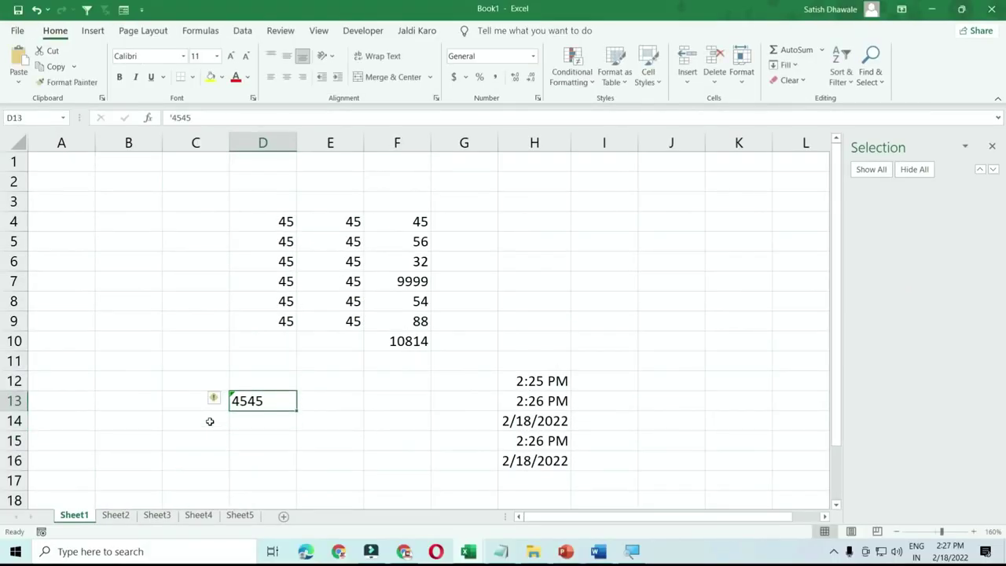
pyautogui.press('Delete')
pyautogui.write("'")
pyautogui.press('Escape')
pyautogui.press('Down')
pyautogui.press('Up')
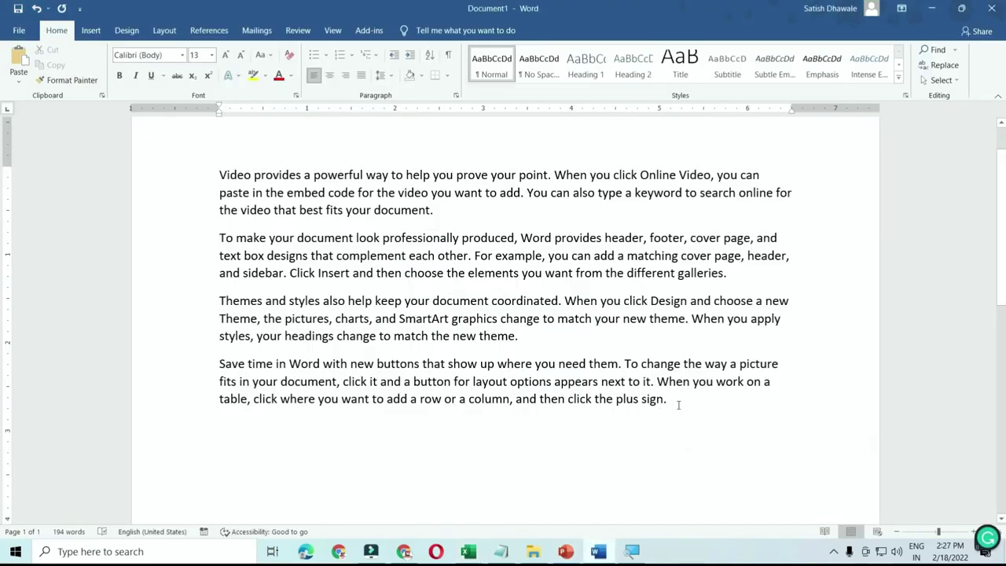
pyautogui.moveTo(680, 404); pyautogui.dragTo(222, 368)
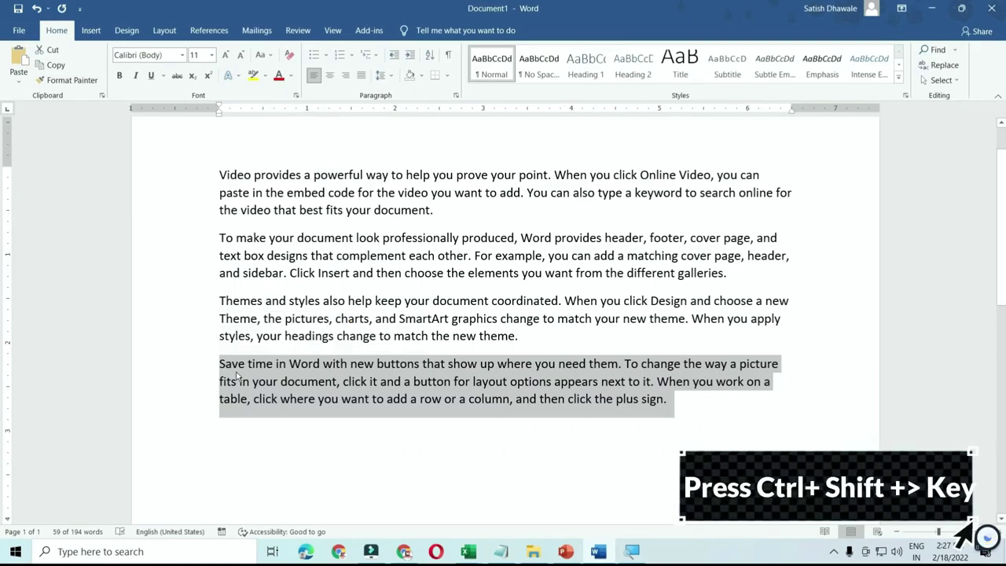
pyautogui.hotkey('ctrl', 'shift', '.')
pyautogui.hotkey('ctrl', 'shift', '.')
pyautogui.hotkey('ctrl', 'shift', '.')
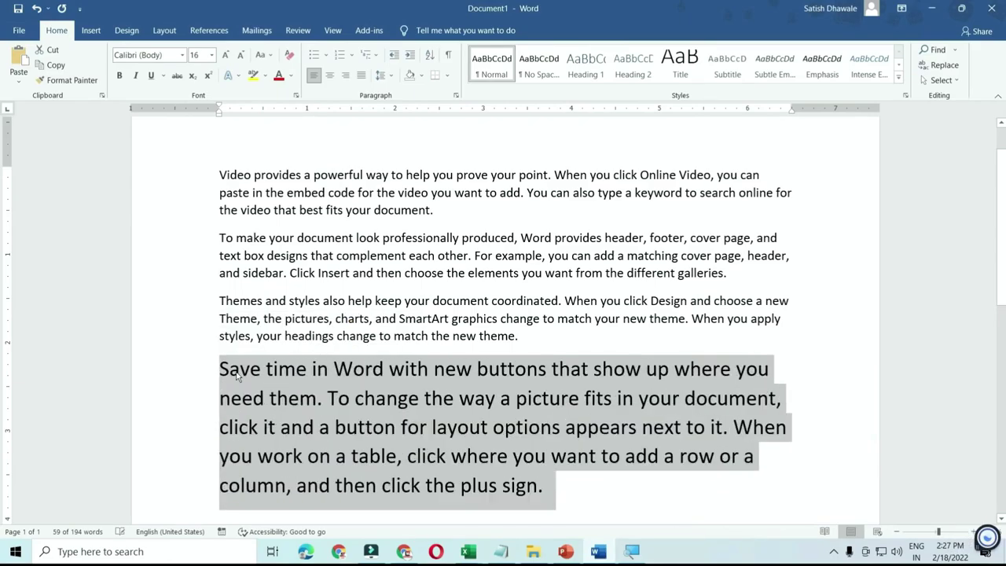
pyautogui.hotkey('ctrl', 'shift', '.')
pyautogui.hotkey('ctrl', 'shift', '.')
pyautogui.hotkey('ctrl', 'shift', '.')
pyautogui.hotkey('ctrl', 'shift', ',')
pyautogui.hotkey('ctrl', 'shift', ',')
pyautogui.hotkey('ctrl', 'shift', ',')
pyautogui.hotkey('ctrl', 'shift', ',')
pyautogui.hotkey('ctrl', 'shift', ',')
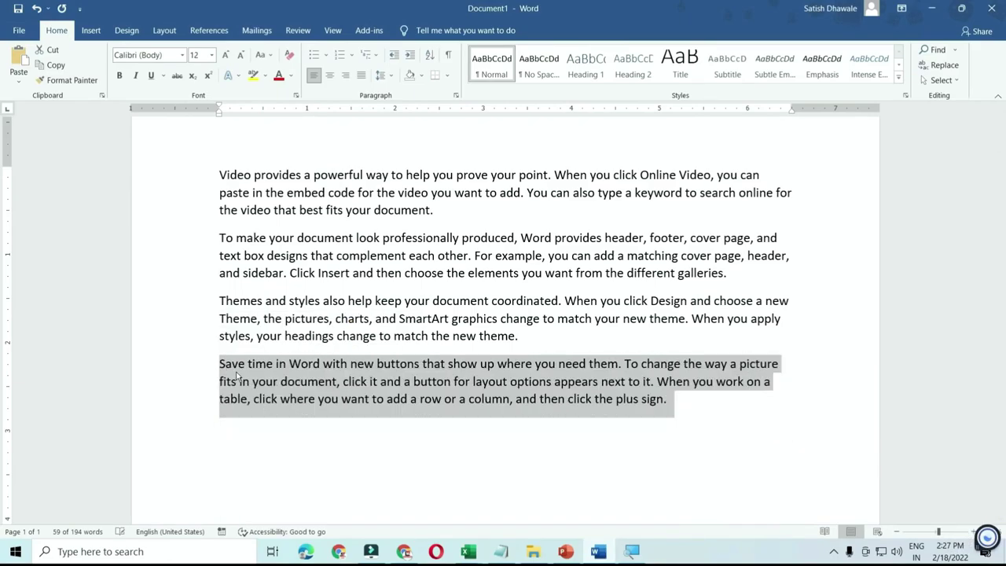
pyautogui.hotkey('ctrl', 'shift', ',')
pyautogui.hotkey('ctrl', 'shift', ',')
pyautogui.hotkey('ctrl', 'shift', ',')
pyautogui.hotkey('ctrl', 'shift', ',')
pyautogui.hotkey('ctrl', 'shift', ',')
pyautogui.hotkey('ctrl', 'shift', '.')
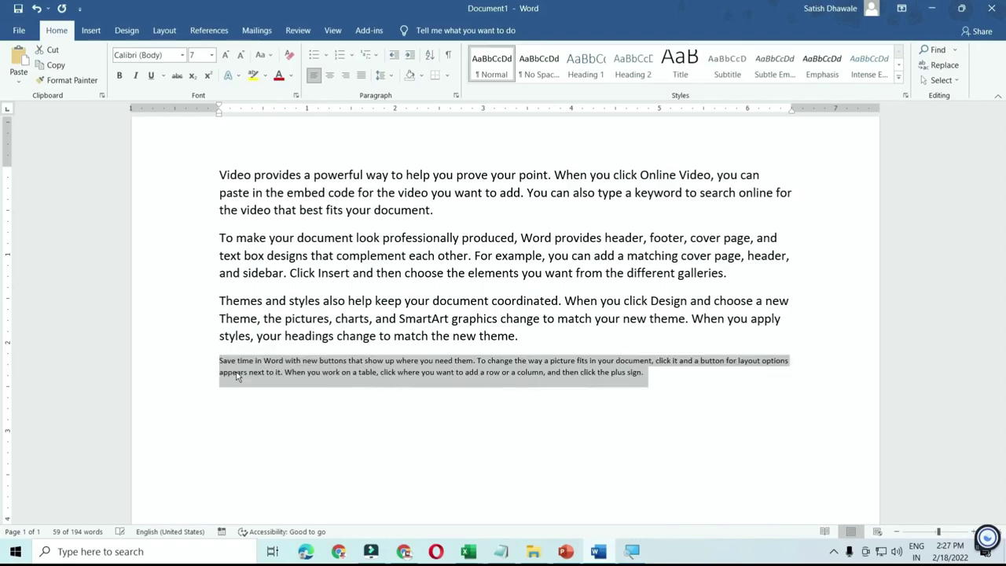
pyautogui.hotkey('ctrl', 'shift', '.')
pyautogui.hotkey('ctrl', 'shift', '.')
pyautogui.hotkey('ctrl', 'shift', '.')
pyautogui.hotkey('ctrl', 'shift', '.')
pyautogui.hotkey('ctrl', 'shift', '.')
pyautogui.hotkey('ctrl', 'shift', '.')
pyautogui.hotkey('ctrl', 'shift', '.')
pyautogui.hotkey('ctrl', 'shift', '.')
pyautogui.hotkey('ctrl', 'shift', '.')
pyautogui.hotkey('ctrl', 'shift', '.')
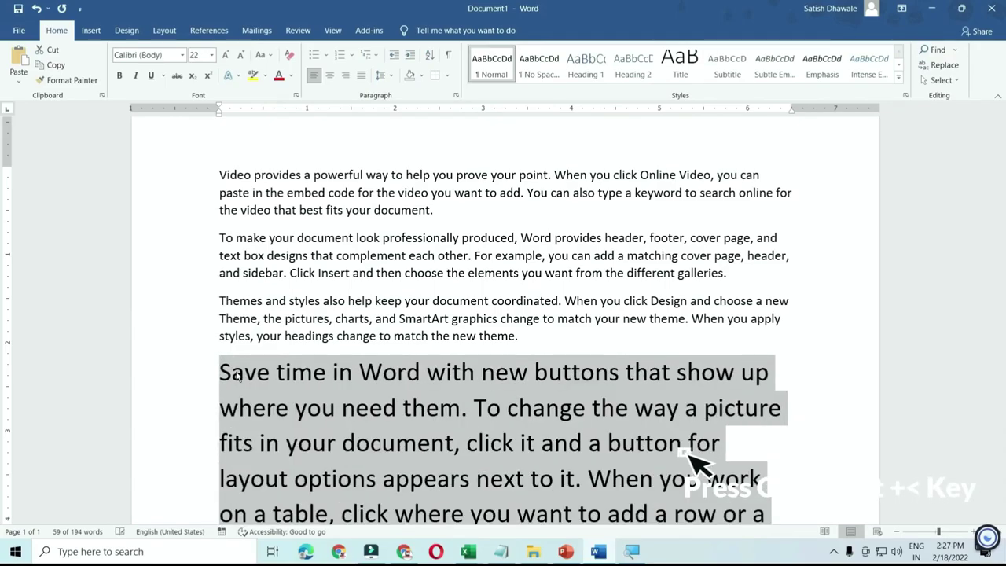
pyautogui.hotkey('ctrl', 'shift', ',')
pyautogui.hotkey('ctrl', 'shift', ',')
pyautogui.hotkey('ctrl', 'shift', ',')
pyautogui.hotkey('ctrl', 'shift', ',')
pyautogui.hotkey('ctrl', 'shift', ',')
pyautogui.hotkey('ctrl', 'shift', ',')
pyautogui.hotkey('ctrl', 'shift', ',')
pyautogui.hotkey('ctrl', 'shift', ',')
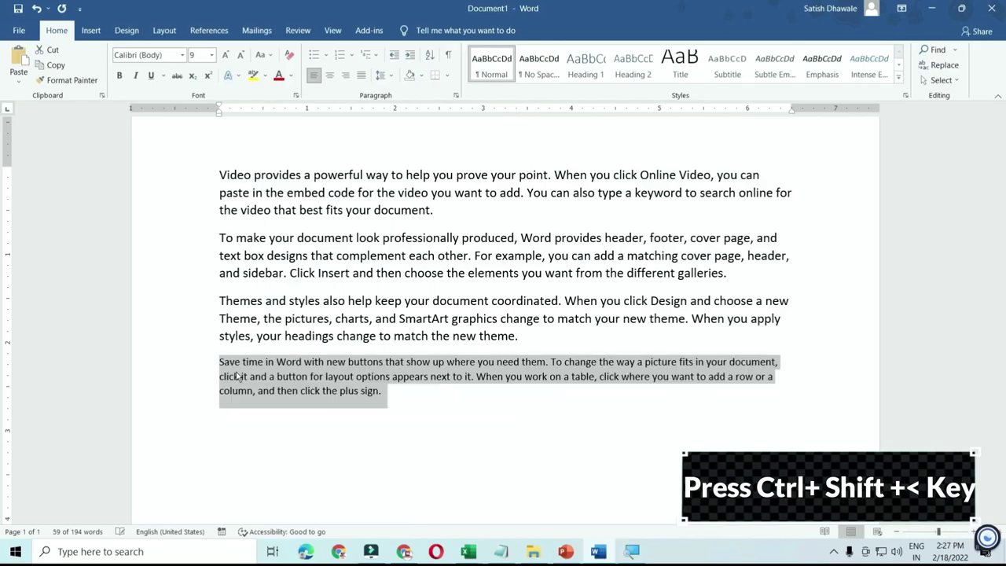
pyautogui.hotkey('ctrl', 'shift', '.')
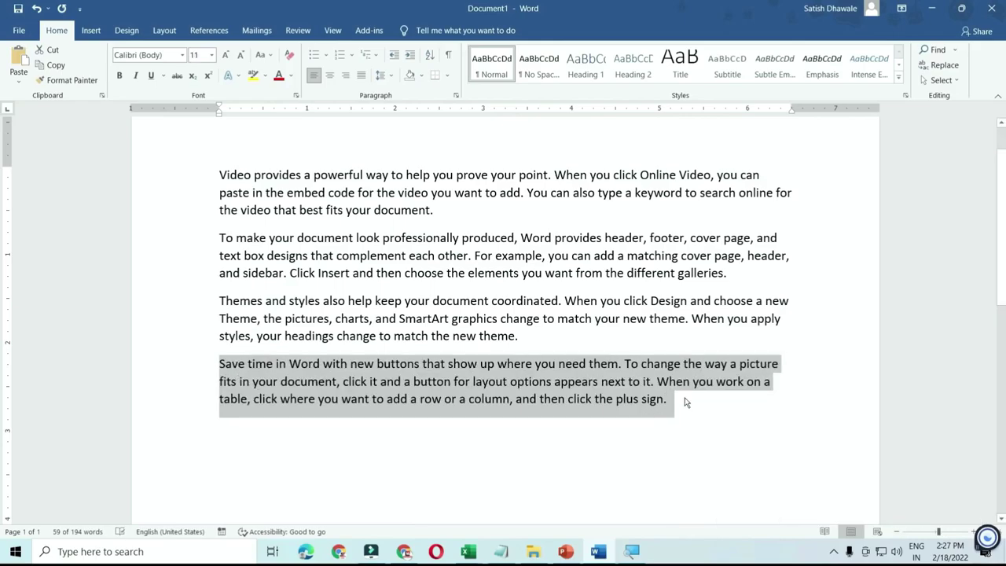
pyautogui.click(687, 400)
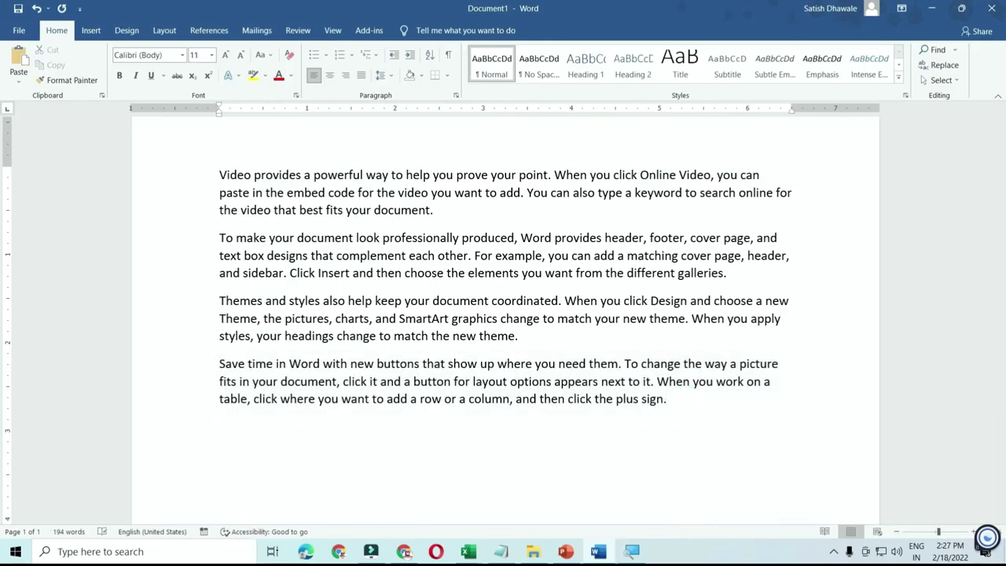
pyautogui.write('>>>>>>>>')
pyautogui.write('>')
pyautogui.press('BackSpace')
pyautogui.press('BackSpace')
pyautogui.press('BackSpace')
pyautogui.press('BackSpace')
pyautogui.press('BackSpace')
pyautogui.press('BackSpace')
pyautogui.press('BackSpace')
pyautogui.press('BackSpace')
pyautogui.press('BackSpace')
pyautogui.write('???')
pyautogui.press('BackSpace')
pyautogui.press('BackSpace')
pyautogui.press('BackSpace')
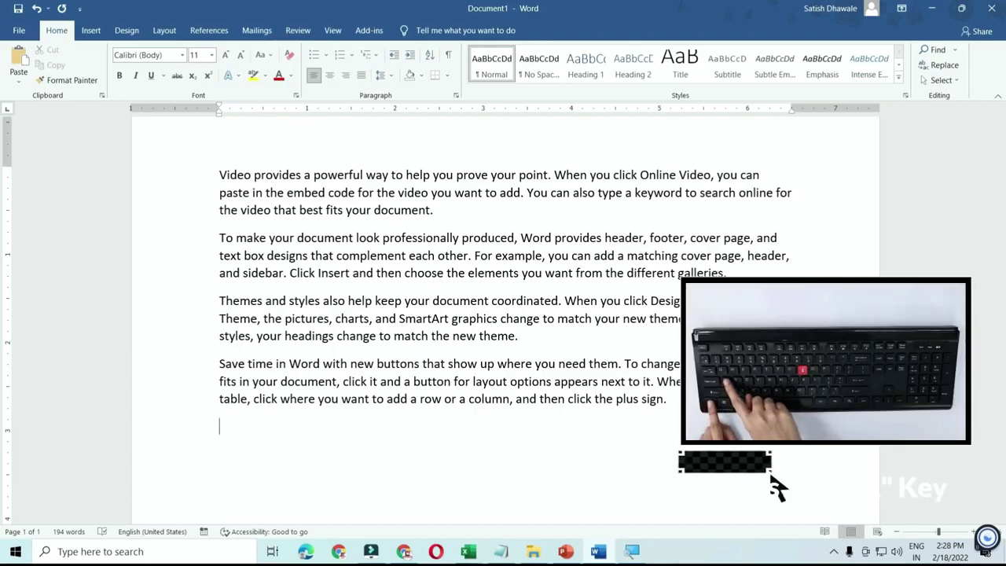
pyautogui.hotkey('ctrl', 'a')
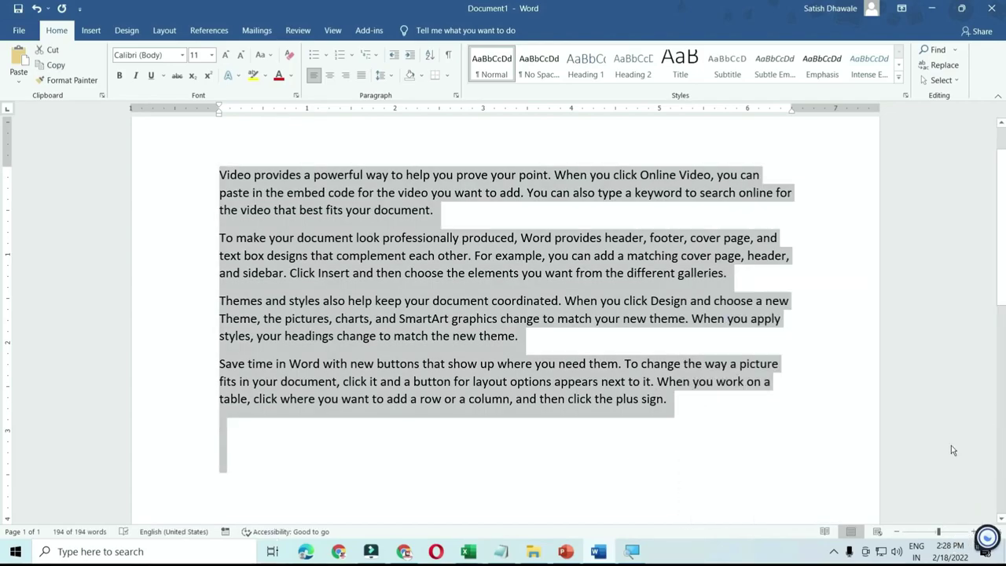
pyautogui.click(587, 440)
# - Show the desktop with Win+D, then select all icons and deselect them
pyautogui.press('super+d')
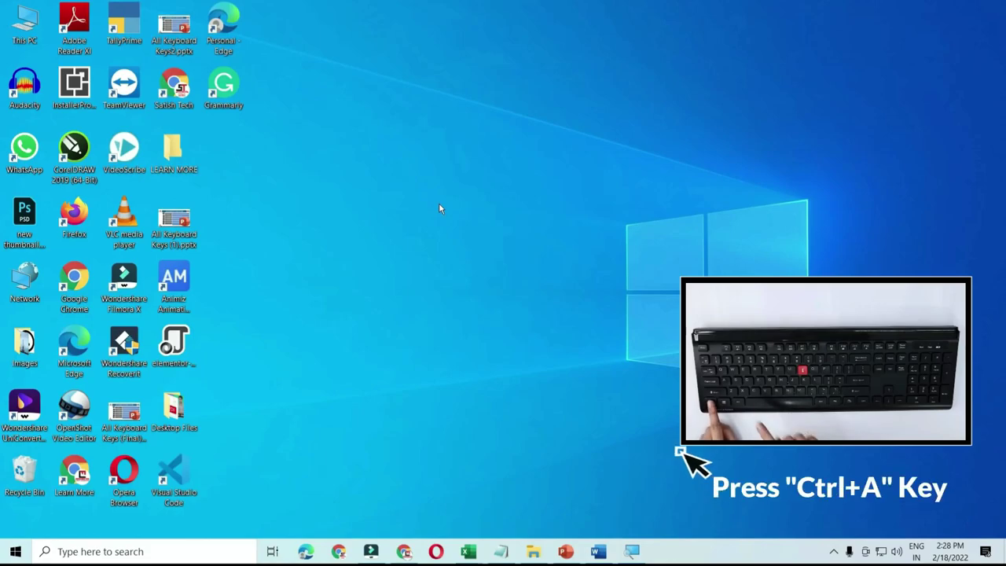
pyautogui.hotkey('ctrl', 'a')
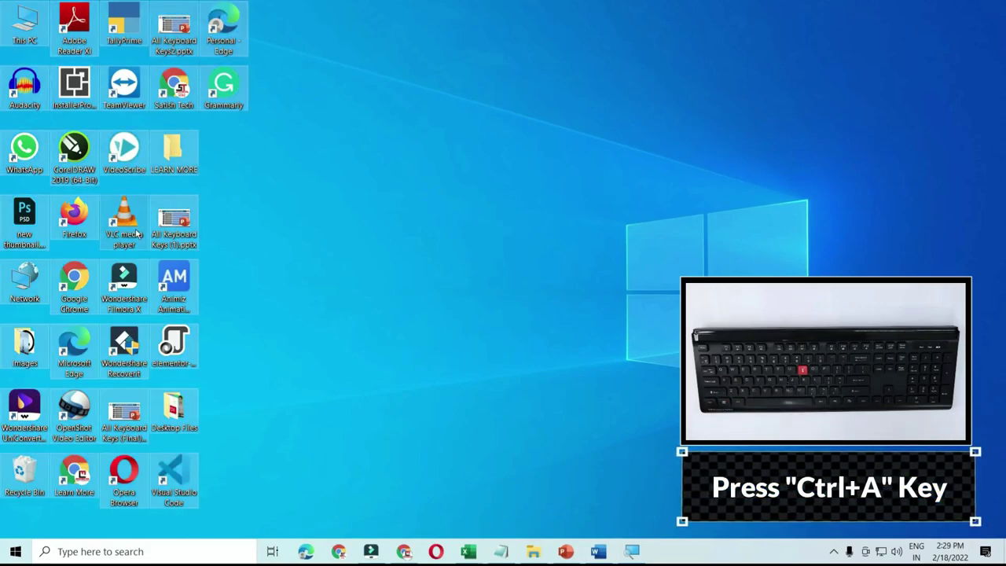
pyautogui.click(298, 257)
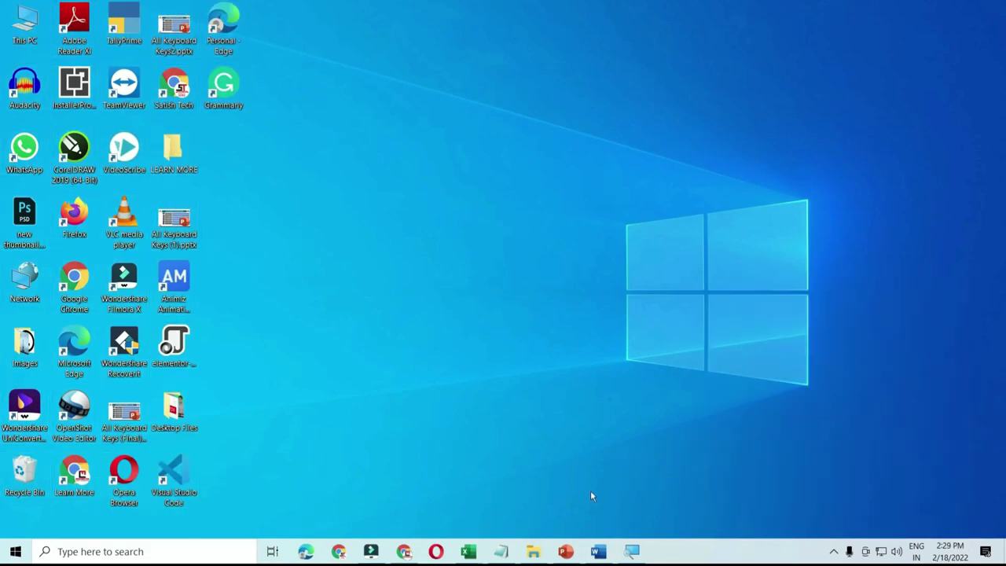
# - Switch to Book1, bold the D4:F10 numbers including the 10814 total, and return to Word
pyautogui.moveTo(468, 551)
pyautogui.click(409, 491)
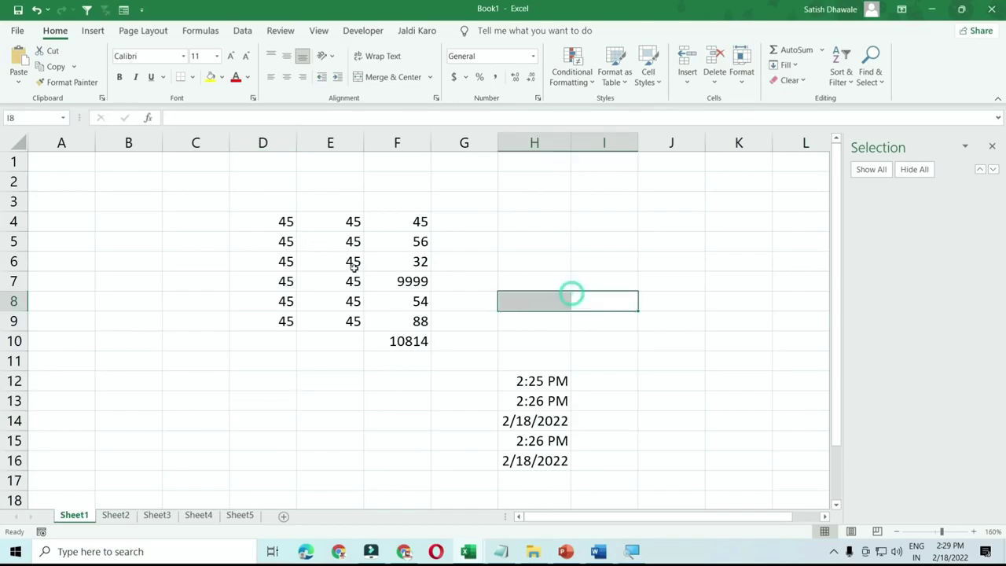
pyautogui.moveTo(285, 220); pyautogui.dragTo(404, 343)
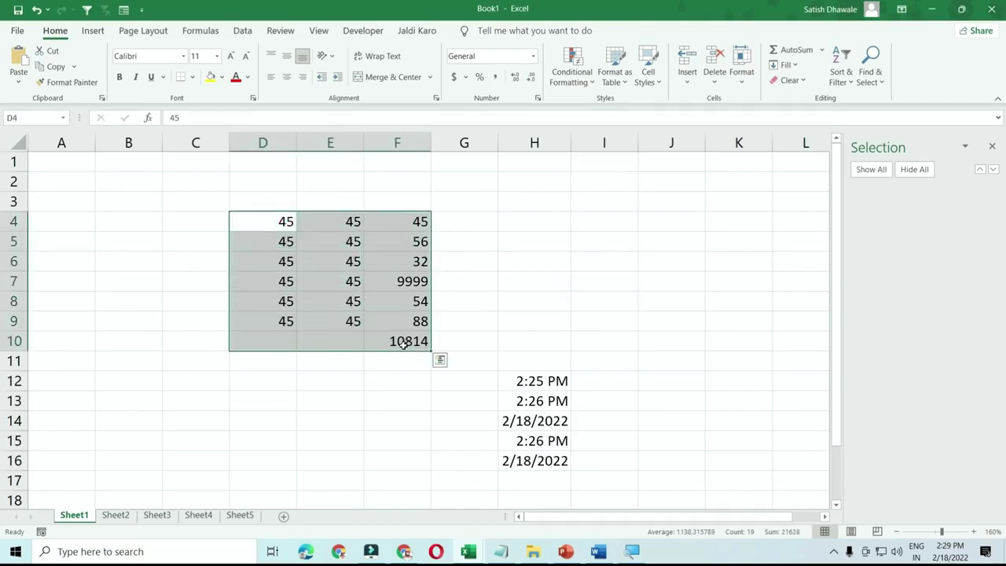
pyautogui.hotkey('ctrl', 'b')
pyautogui.click(594, 397)
pyautogui.click(598, 551)
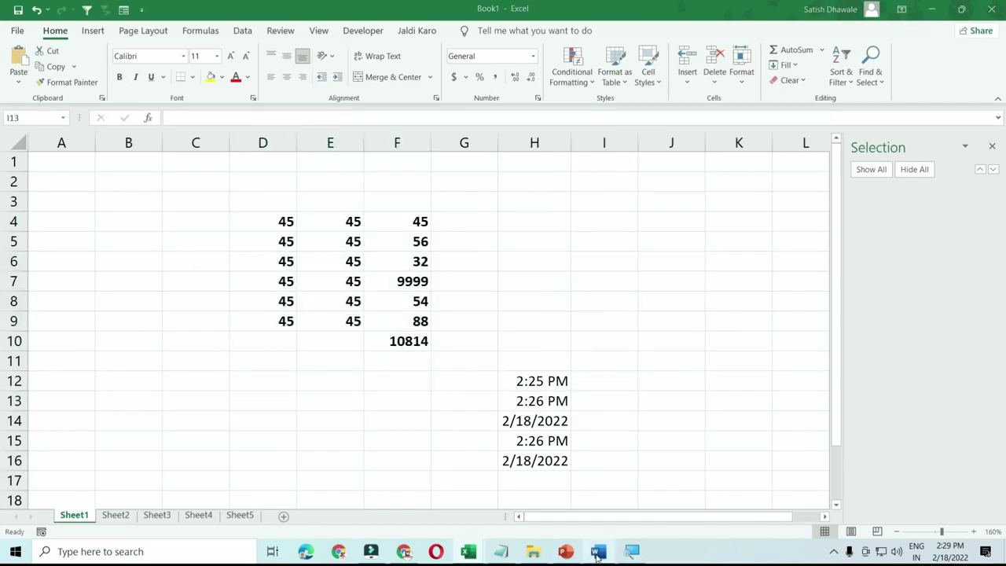
# - Bold the entire document text, then undo the bolding
pyautogui.hotkey('ctrl', 'a')
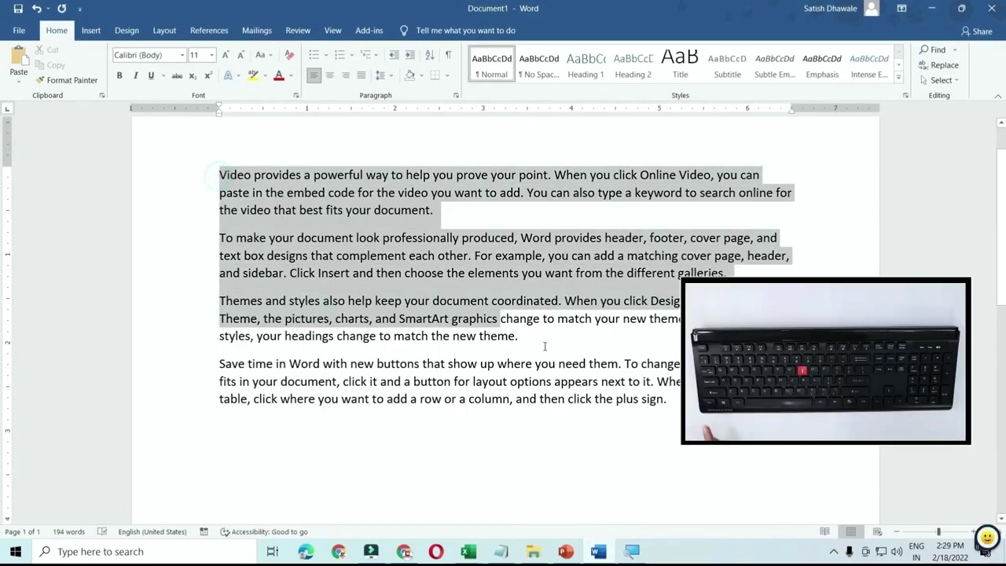
pyautogui.hotkey('ctrl', 'b')
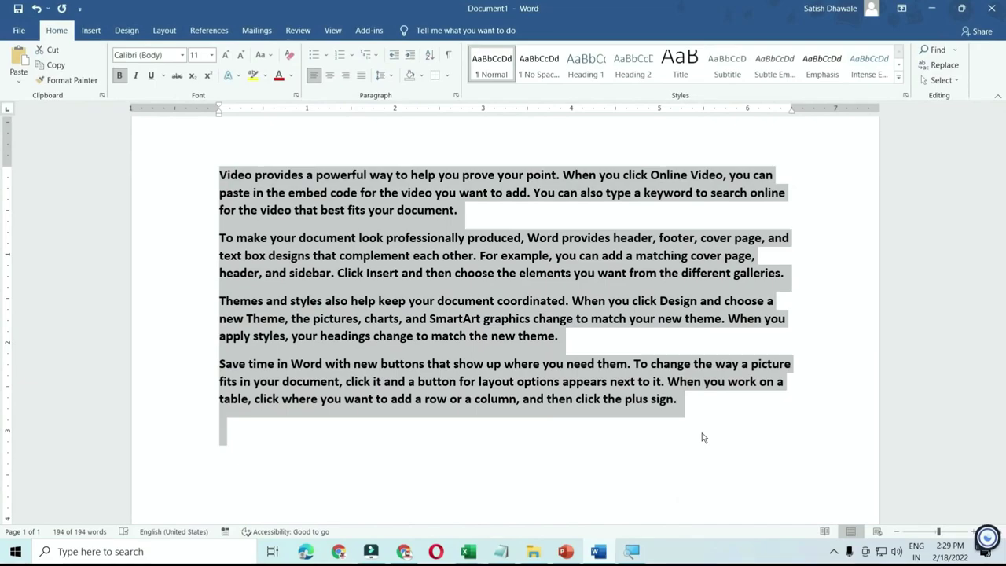
pyautogui.click(700, 433)
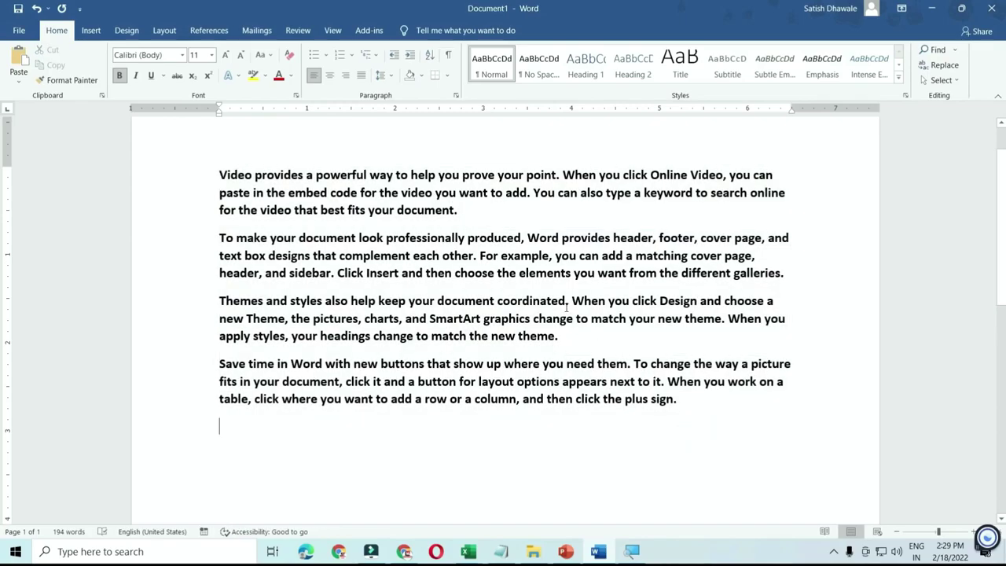
pyautogui.hotkey('ctrl', 'z')
pyautogui.click(452, 246)
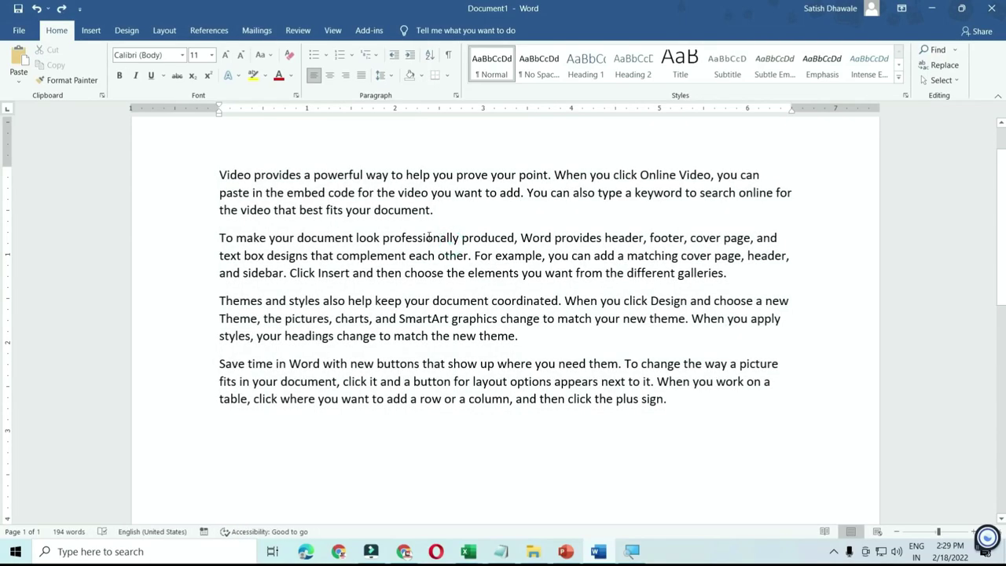
# - Bold the word 'professionally', then select and deselect the word 'document'
pyautogui.doubleClick(430, 240)
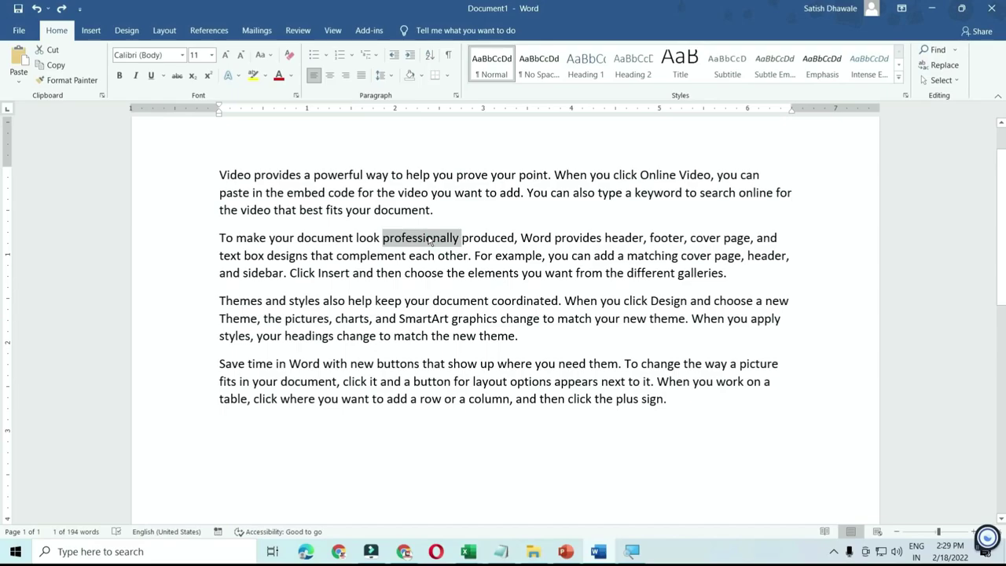
pyautogui.hotkey('ctrl', 'b')
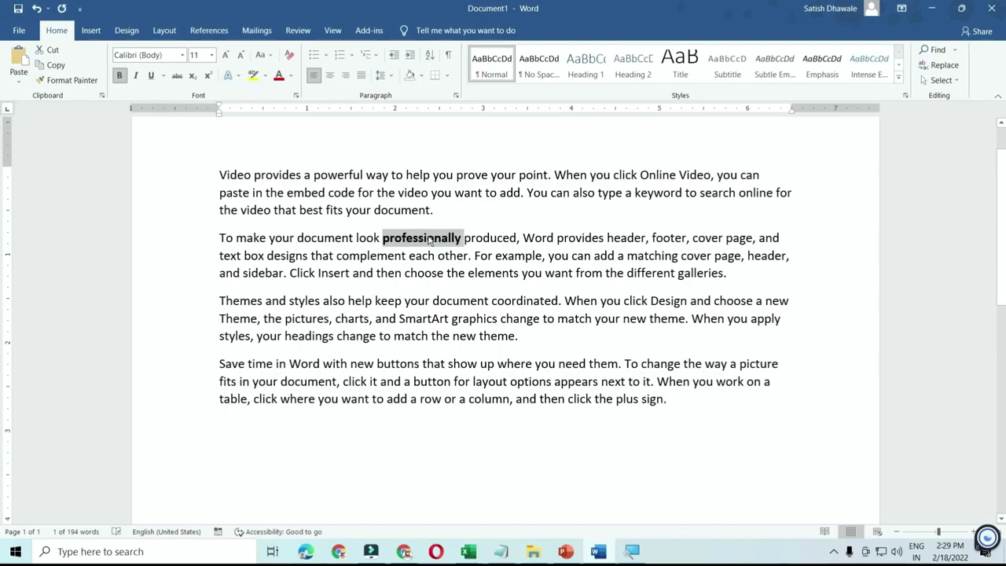
pyautogui.click(453, 300)
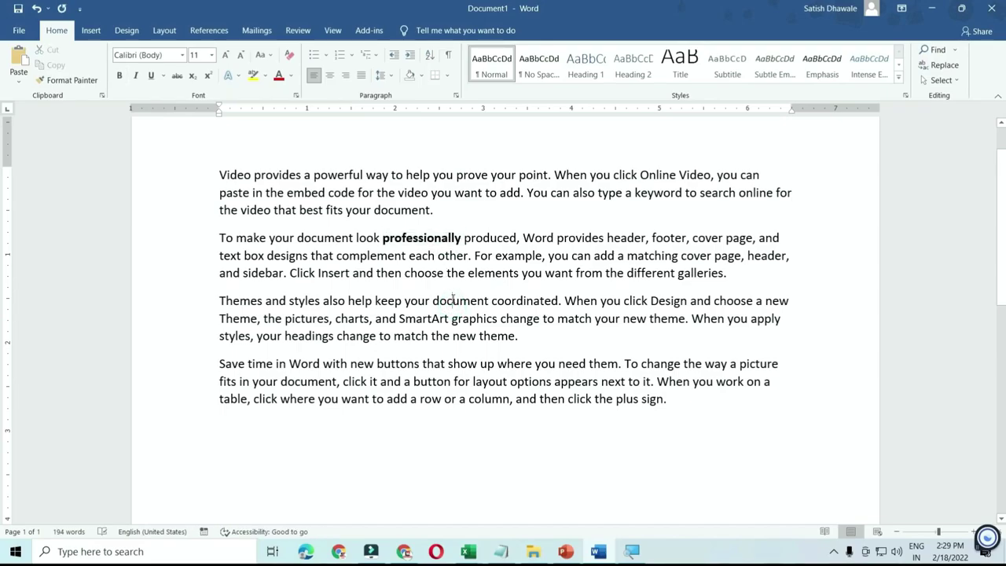
pyautogui.doubleClick(452, 300)
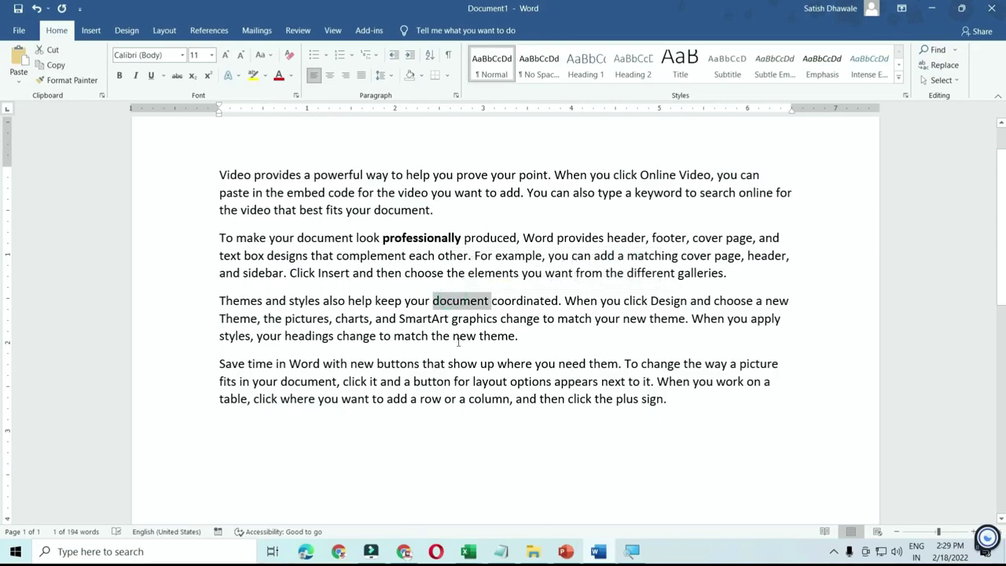
pyautogui.click(453, 337)
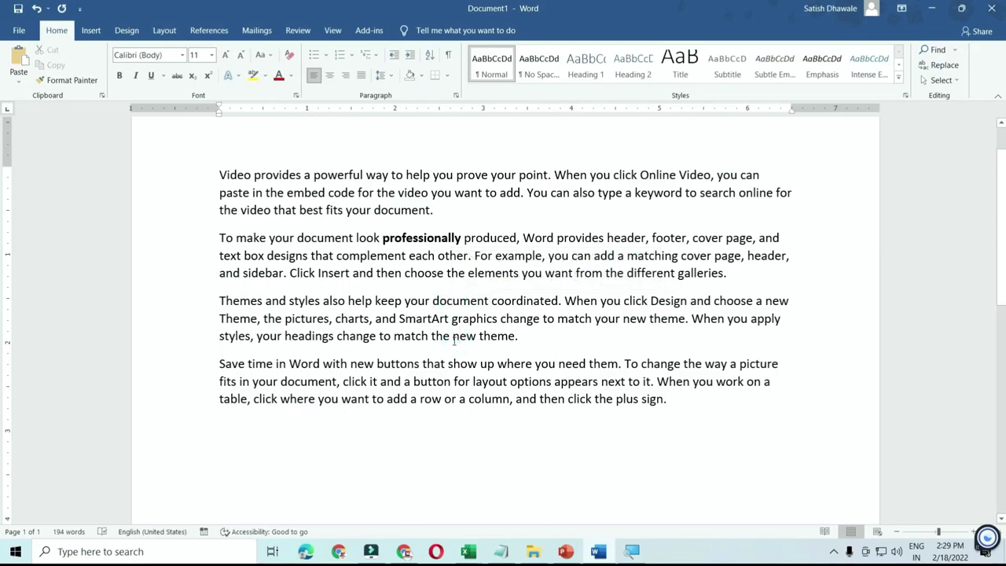
# - Paste a duplicate of the 'Save time in Word' paragraph on the empty line below it
pyautogui.moveTo(692, 415)
pyautogui.mouseDown()
pyautogui.moveTo(221, 381)
pyautogui.moveTo(219, 363)
pyautogui.mouseUp()
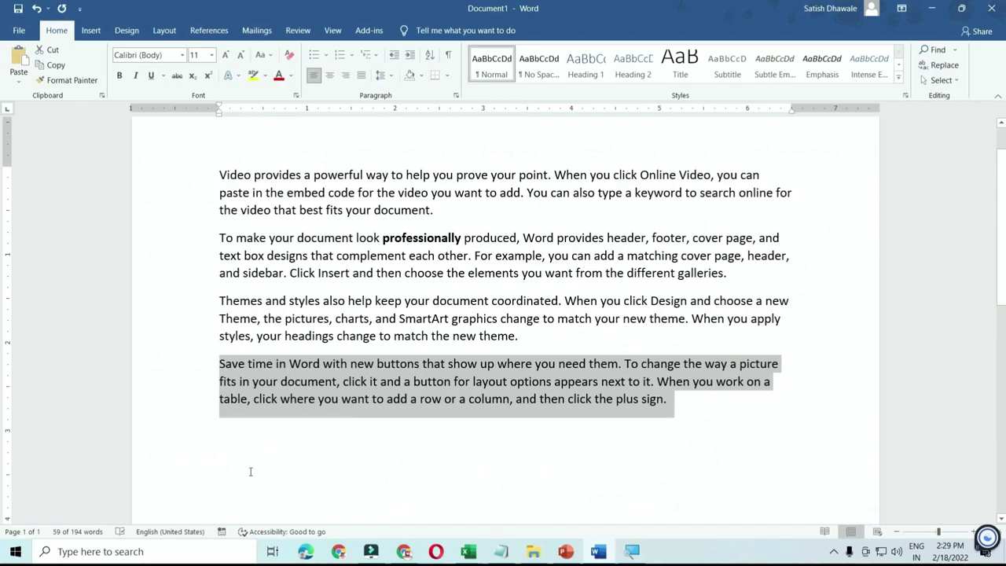
pyautogui.click(252, 456)
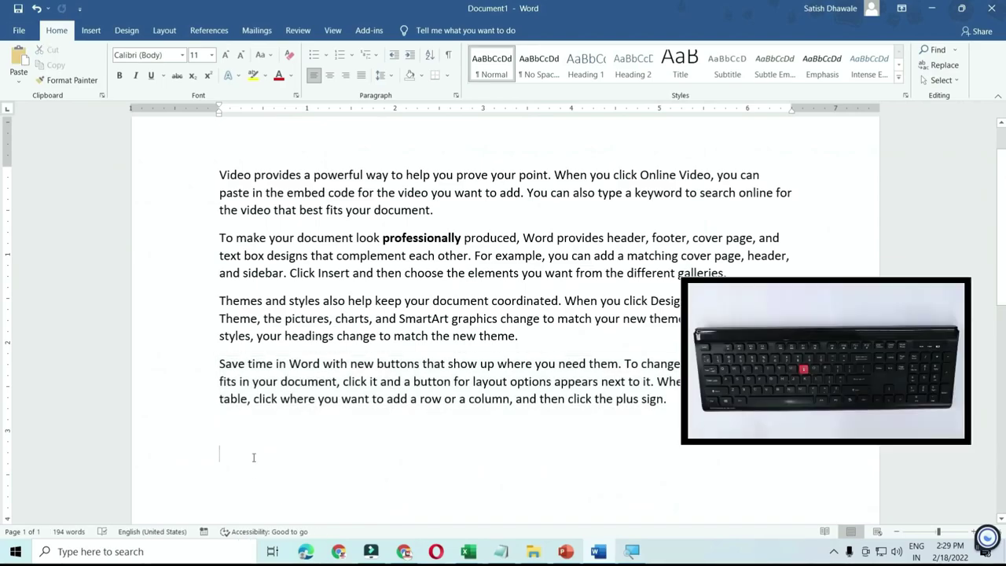
pyautogui.hotkey('ctrl', 'v')
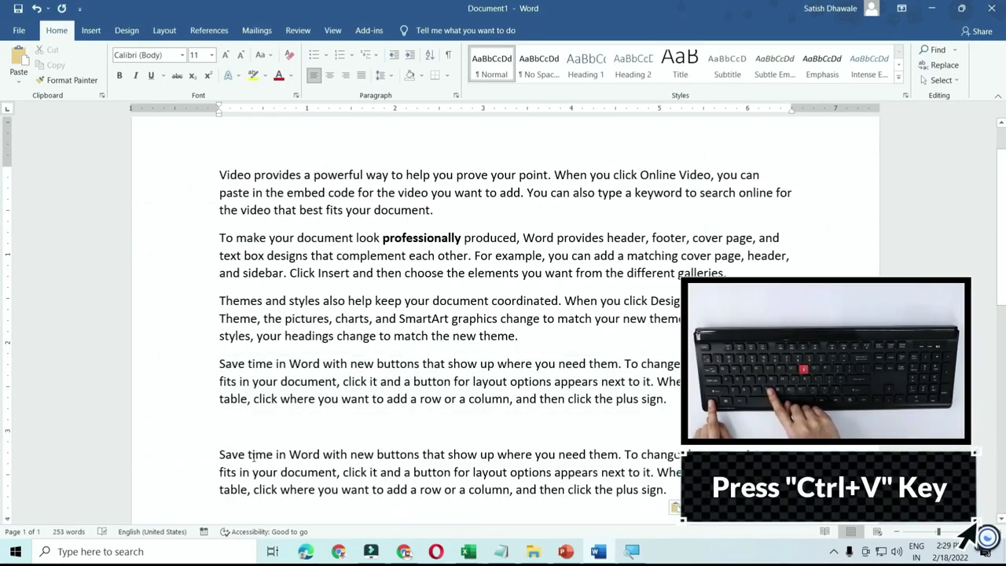
pyautogui.scroll(-2, 252, 456)
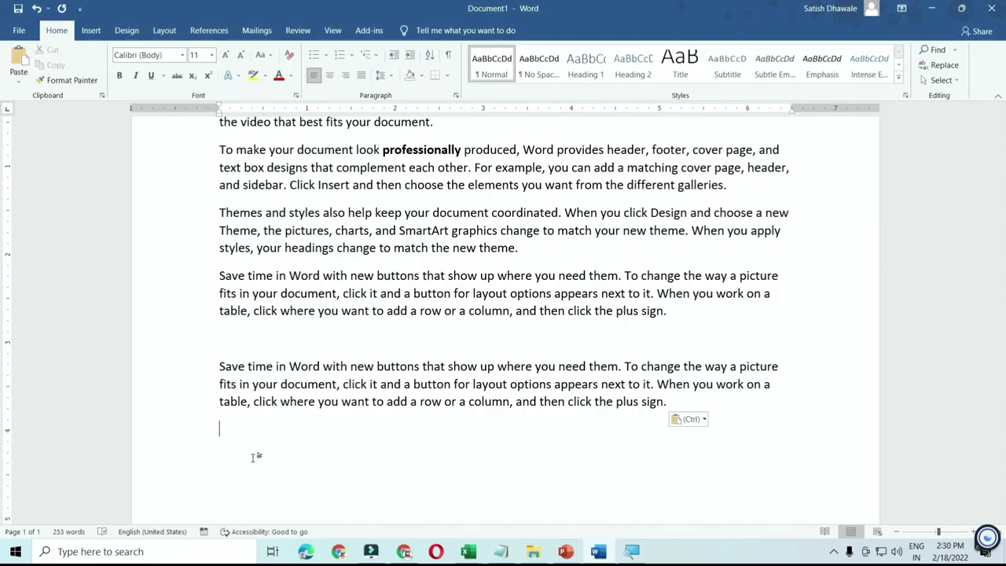
# - Copy 'want to add a row or a column' and 'your headings change to match' into the Clipboard history
pyautogui.click(102, 95)
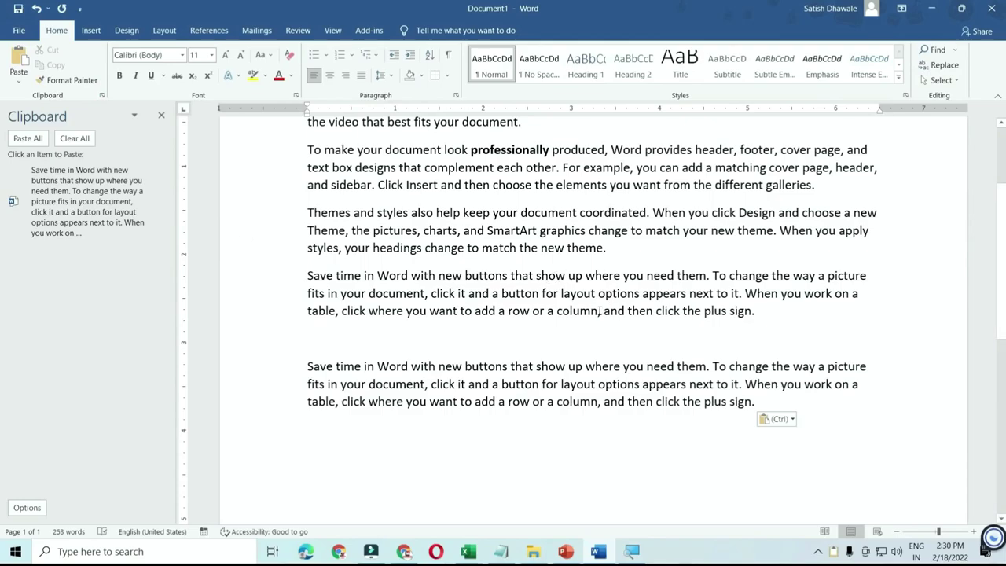
pyautogui.moveTo(600, 311); pyautogui.dragTo(430, 311)
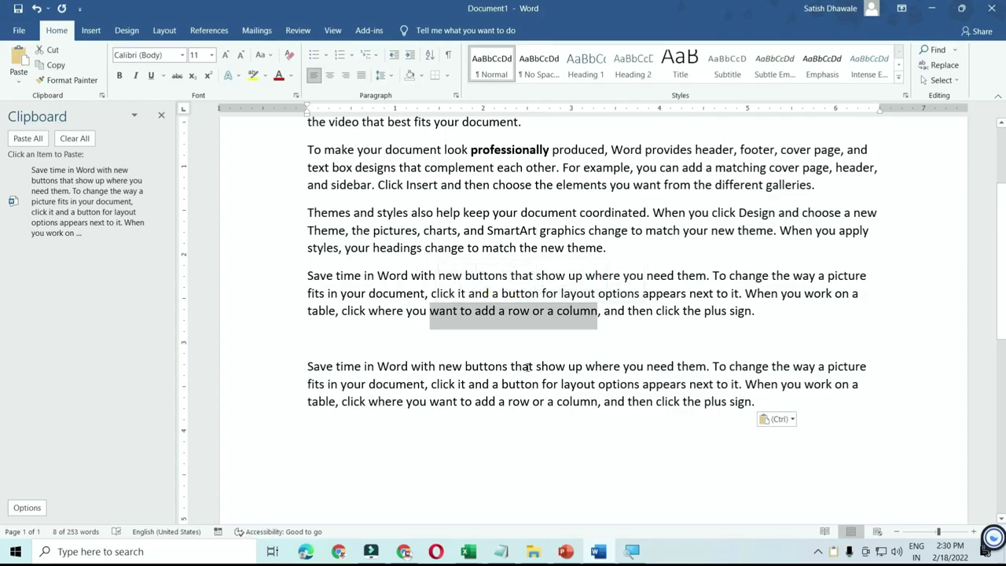
pyautogui.hotkey('ctrl', 'c')
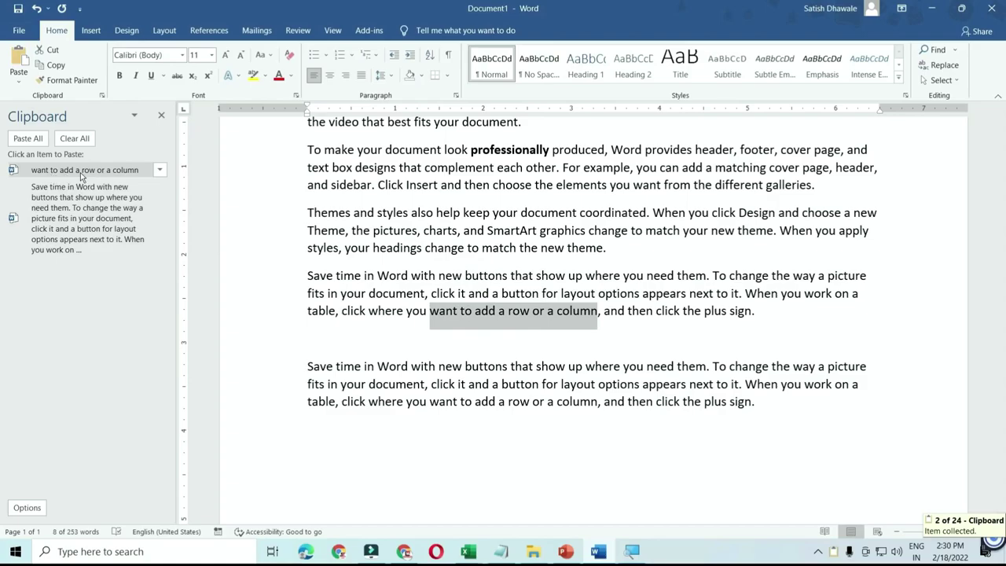
pyautogui.moveTo(345, 247); pyautogui.dragTo(517, 248)
pyautogui.hotkey('ctrl', 'c')
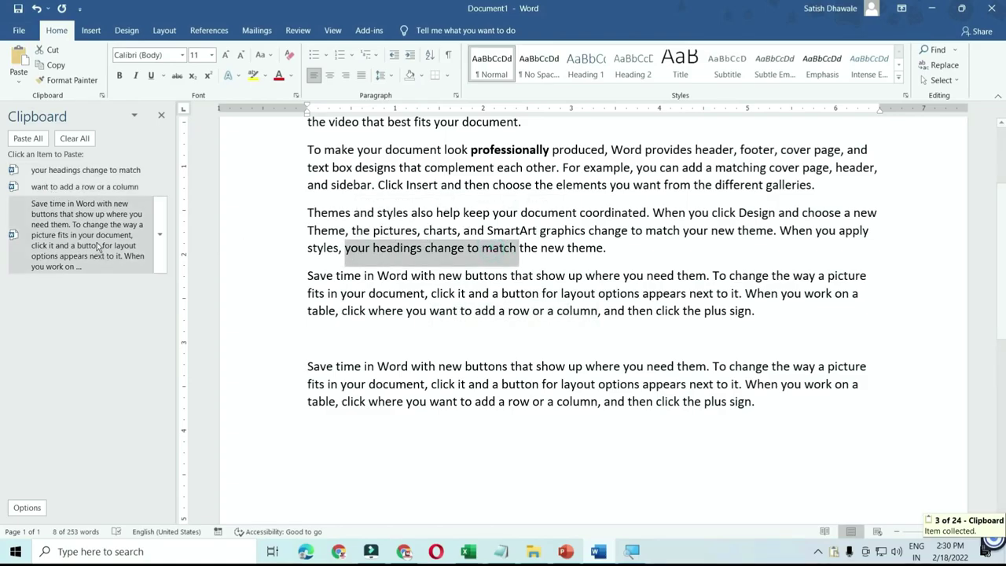
pyautogui.click(161, 114)
pyautogui.click(358, 231)
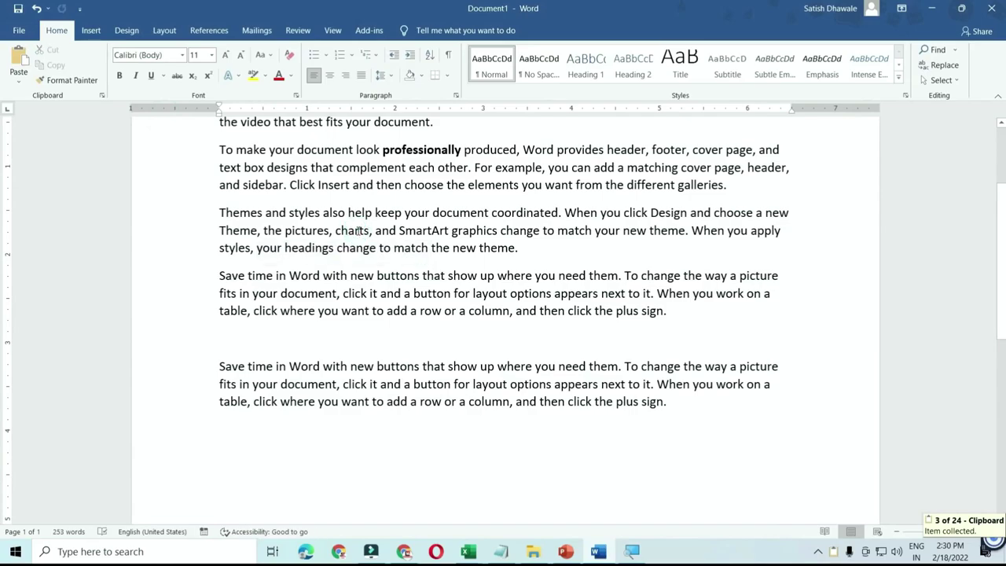
pyautogui.scroll(-3, 366, 261)
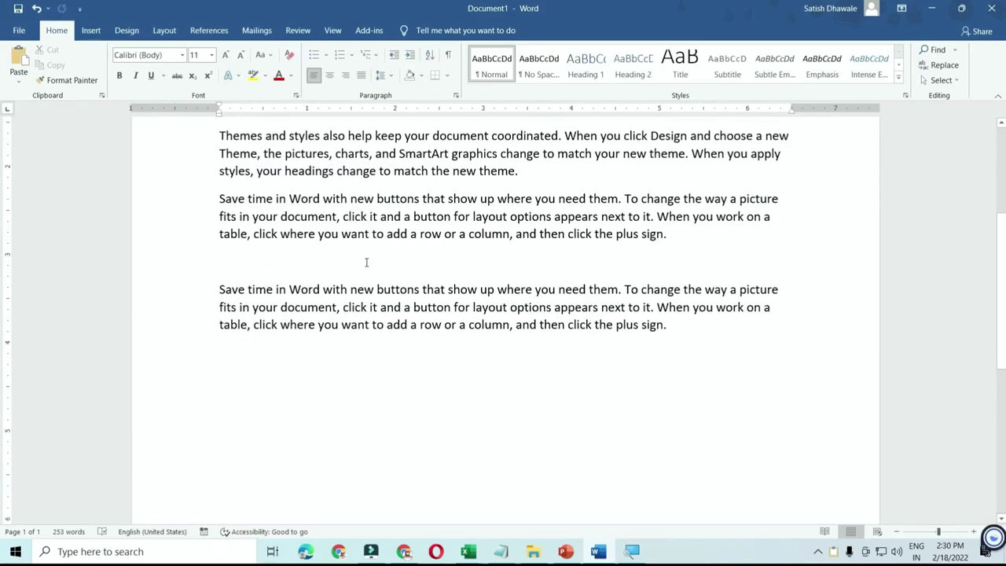
pyautogui.click(458, 328)
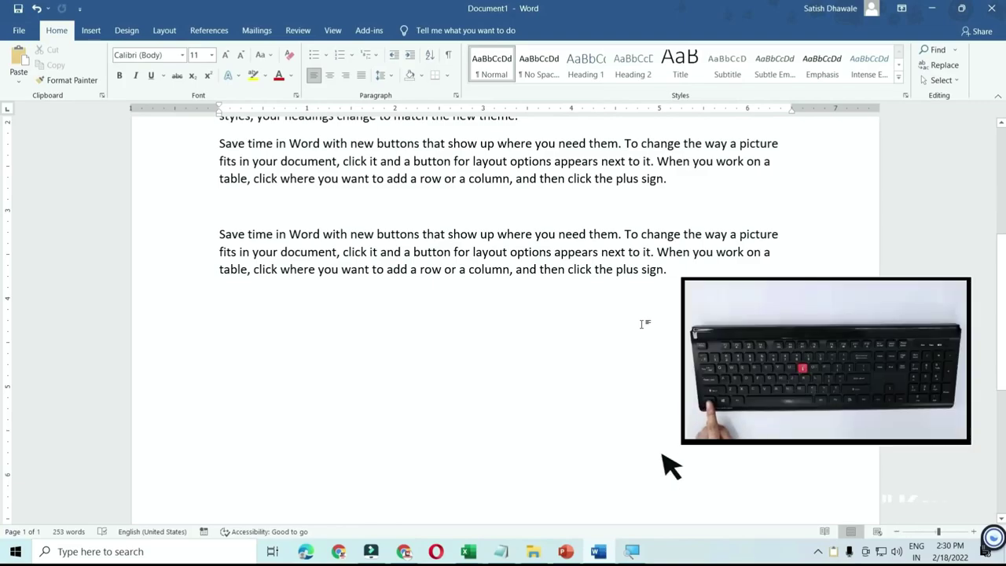
pyautogui.hotkey('ctrl', 'd')
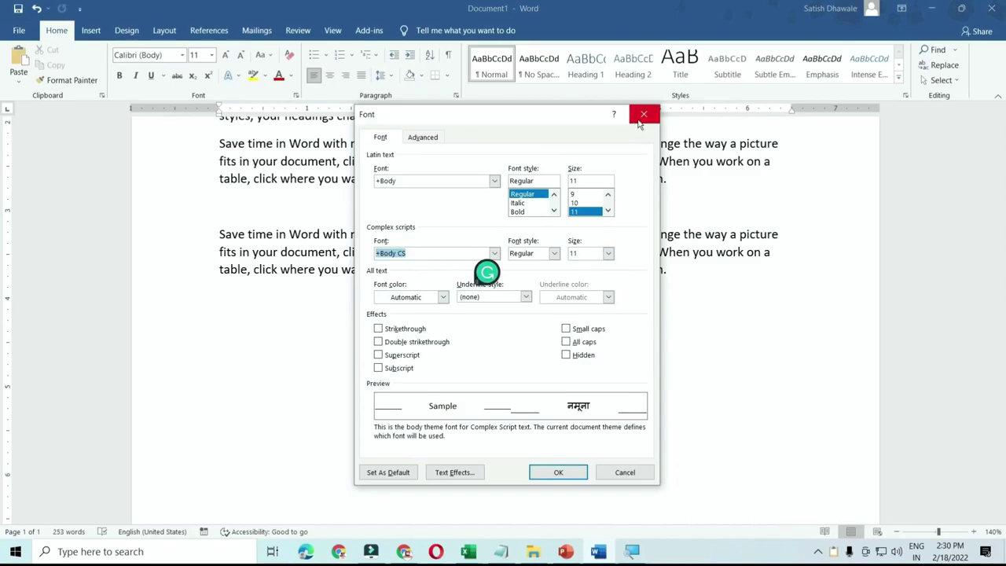
pyautogui.click(644, 114)
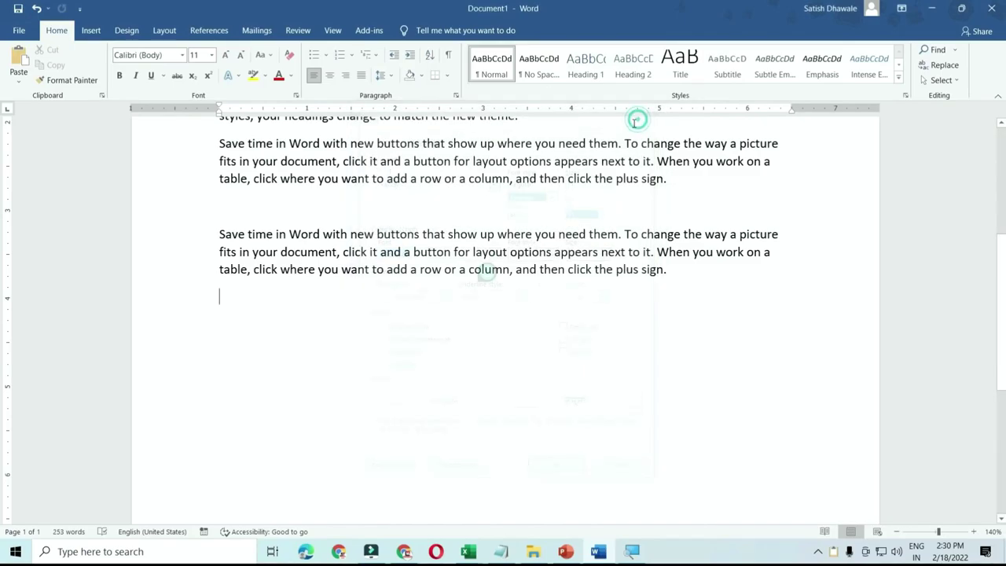
pyautogui.click(91, 32)
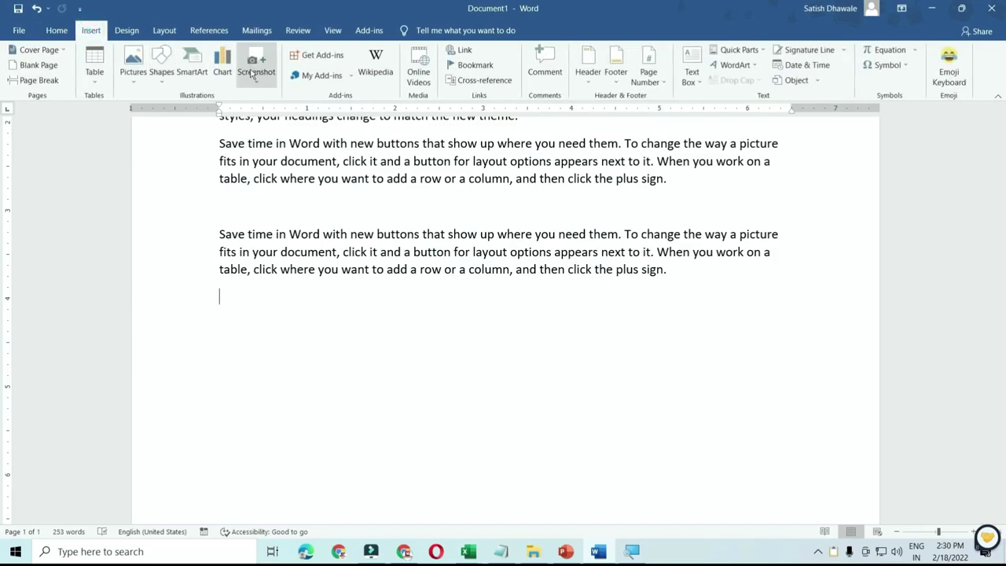
pyautogui.click(162, 74)
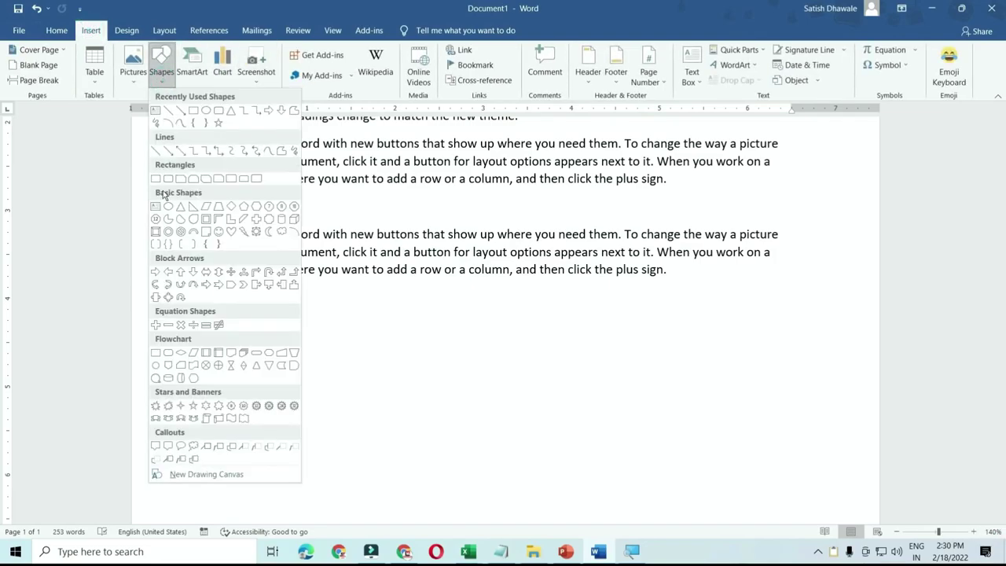
pyautogui.click(156, 180)
pyautogui.moveTo(237, 314); pyautogui.dragTo(388, 426)
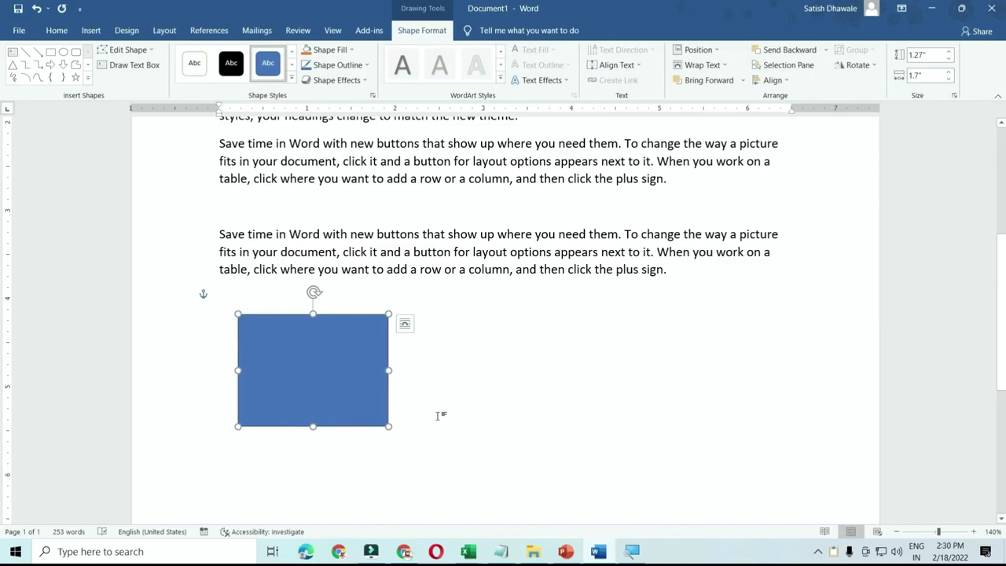
pyautogui.click(443, 410)
pyautogui.click(328, 387)
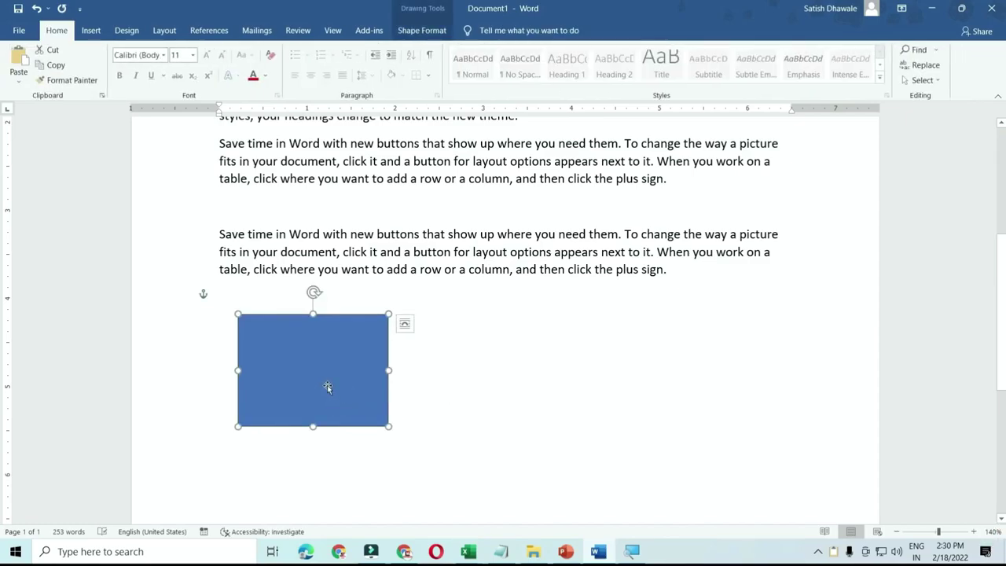
pyautogui.moveTo(330, 390)
pyautogui.mouseDown()
pyautogui.moveTo(599, 390)
pyautogui.moveTo(741, 338)
pyautogui.mouseUp()
pyautogui.hotkey('ctrl', 'd')
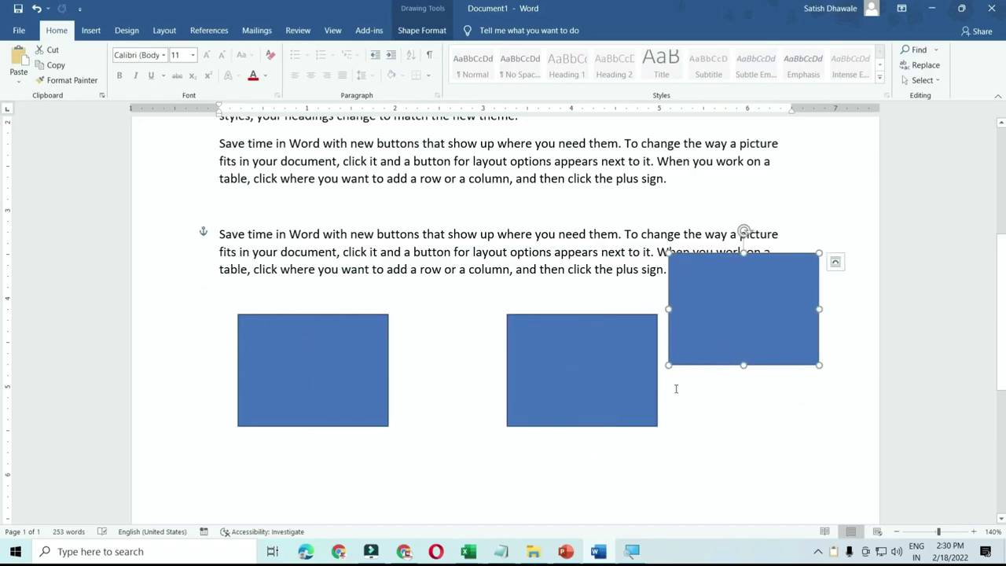
pyautogui.click(836, 262)
pyautogui.click(614, 370)
pyautogui.press('Delete')
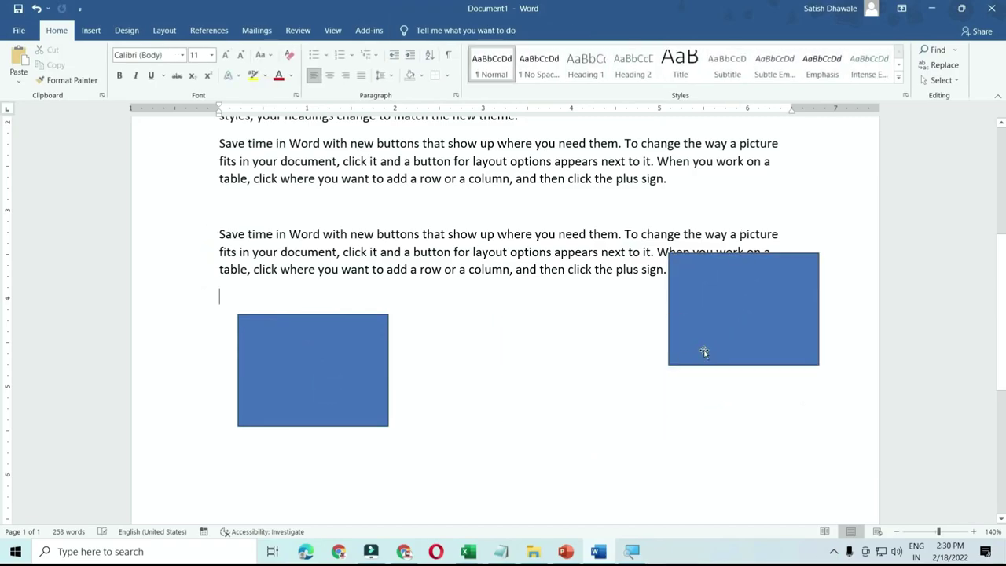
pyautogui.click(703, 352)
pyautogui.press('Delete')
pyautogui.click(348, 362)
pyautogui.press('Delete')
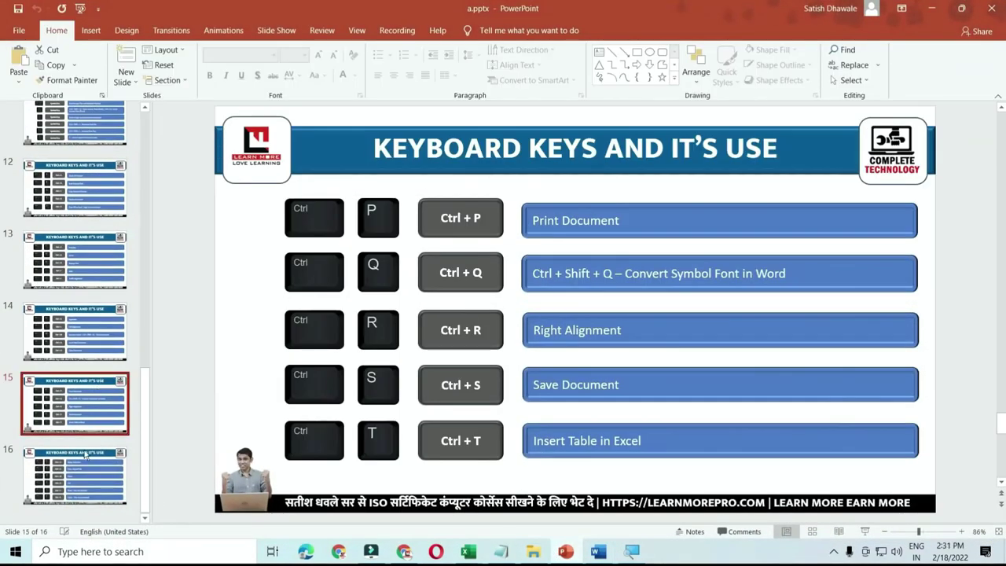
# - Duplicate slide 16 twice with Ctrl+D for 18 slides, then minimise PowerPoint
pyautogui.click(85, 464)
pyautogui.hotkey('ctrl', 'd')
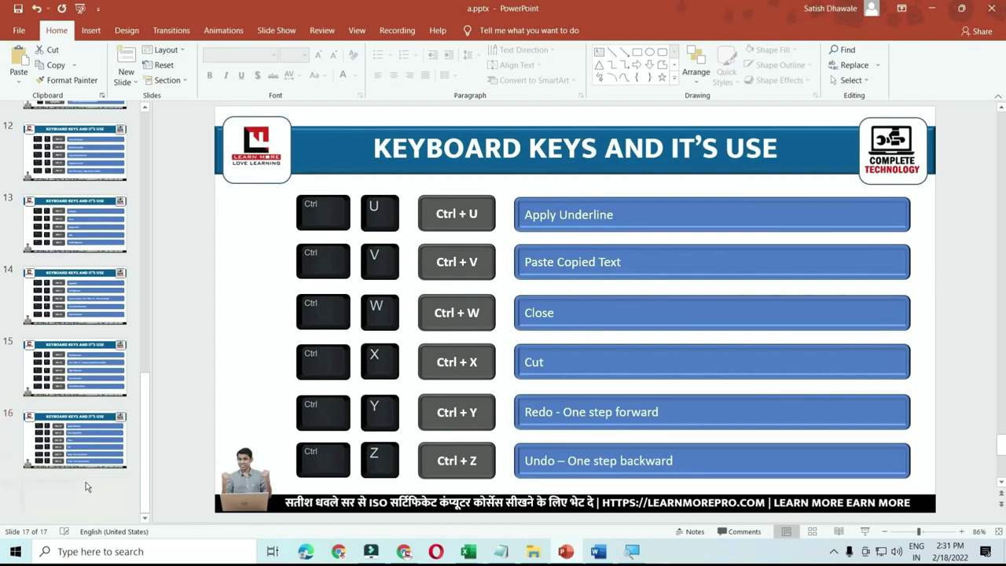
pyautogui.hotkey('ctrl', 'd')
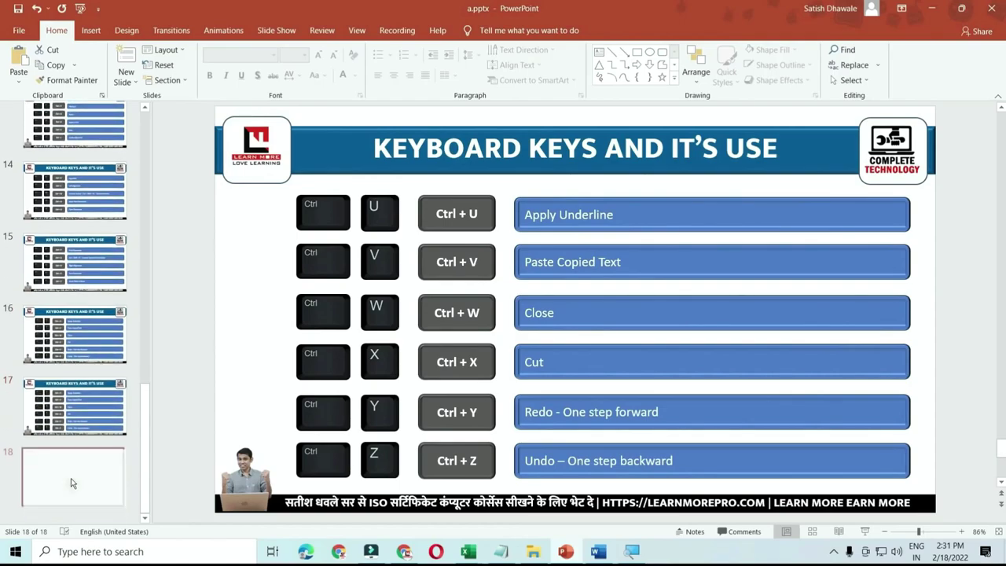
pyautogui.click(932, 8)
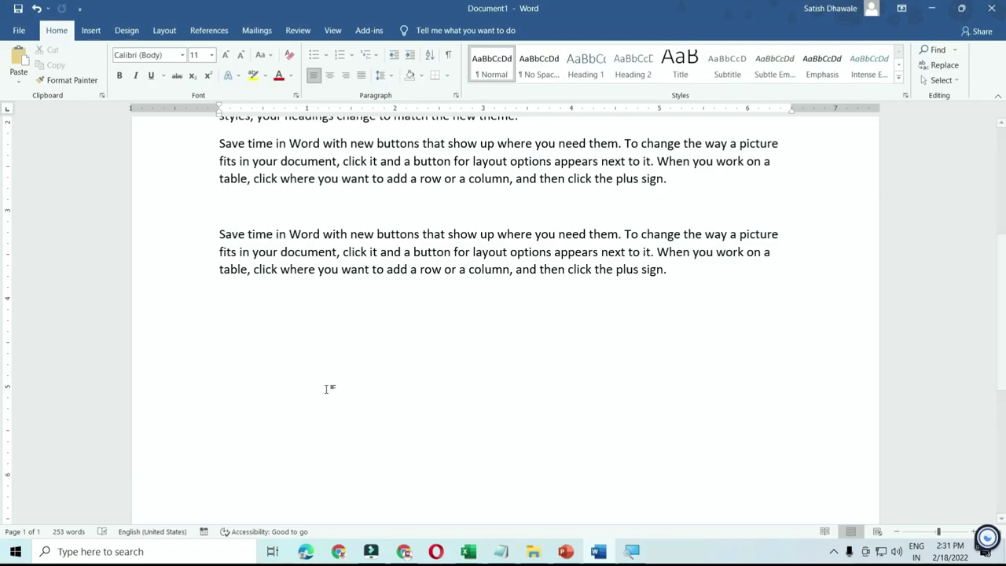
pyautogui.moveTo(468, 551)
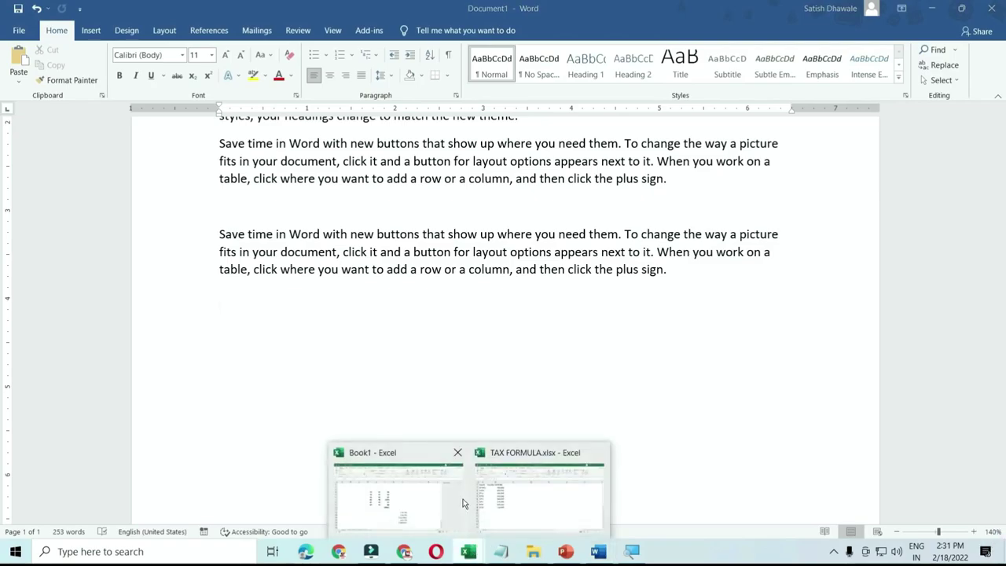
# - In TAX FORMULA.xlsx, enter 45 in D2 and fill it down through D10
pyautogui.click(493, 503)
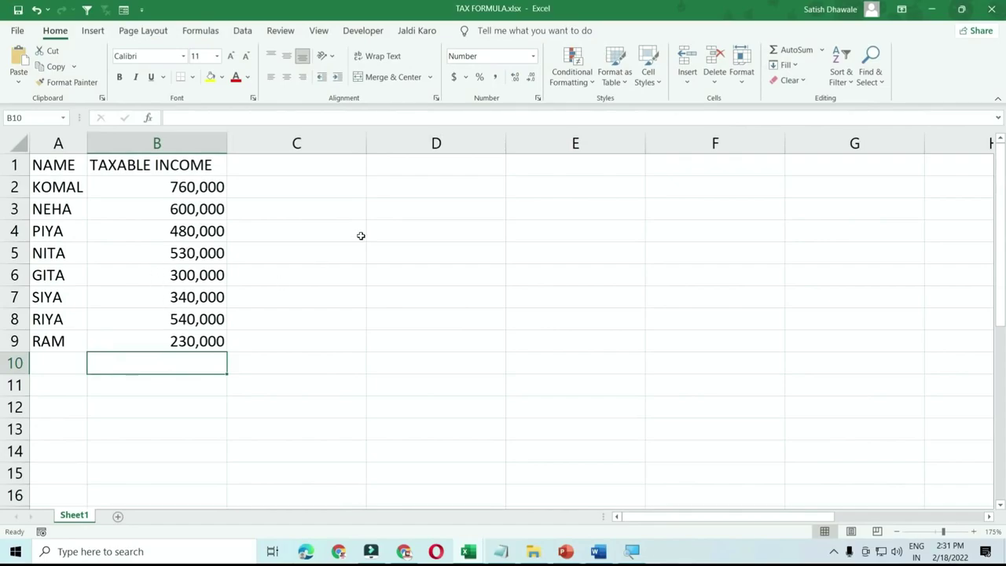
pyautogui.click(445, 194)
pyautogui.write('45')
pyautogui.press('Return')
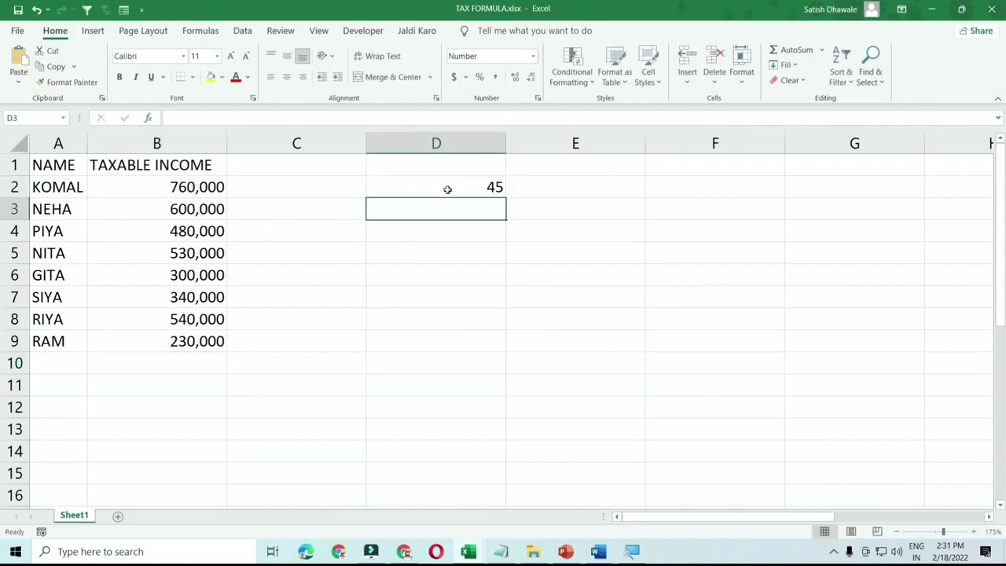
pyautogui.moveTo(446, 188); pyautogui.dragTo(438, 360)
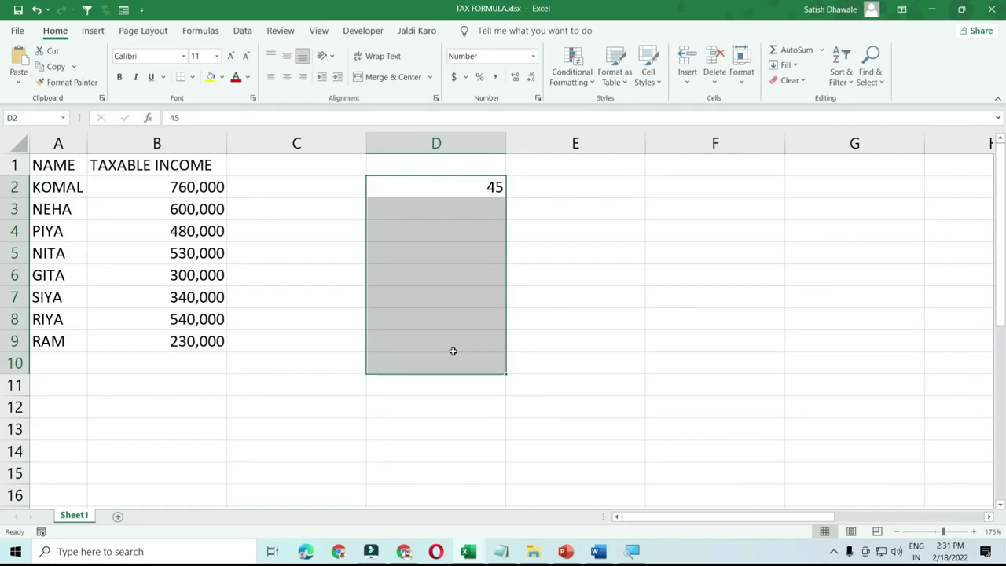
pyautogui.hotkey('ctrl', 'd')
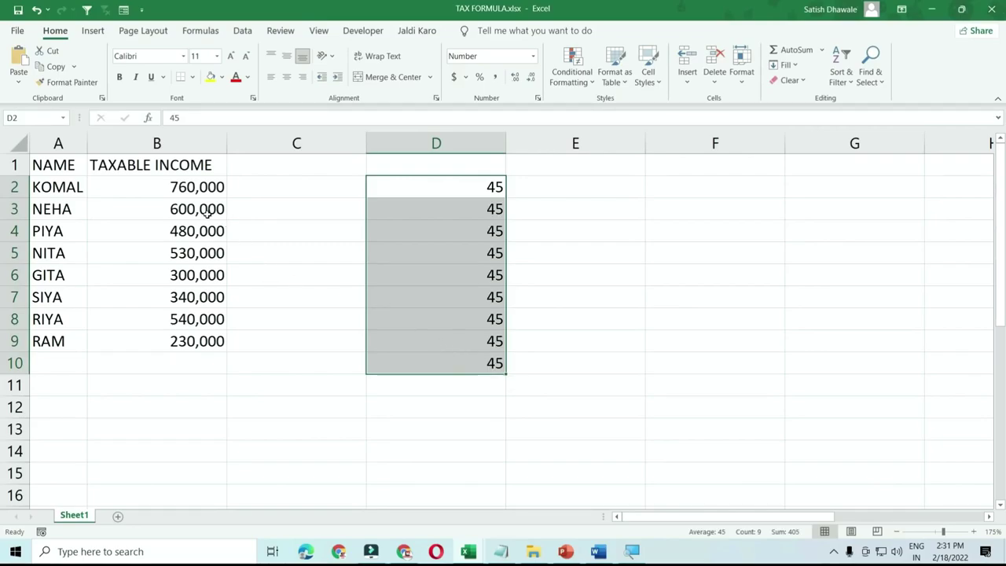
pyautogui.moveTo(206, 210); pyautogui.dragTo(207, 362)
# - Enter =D2+B2 in E2 and fill it down through E9
pyautogui.click(613, 183)
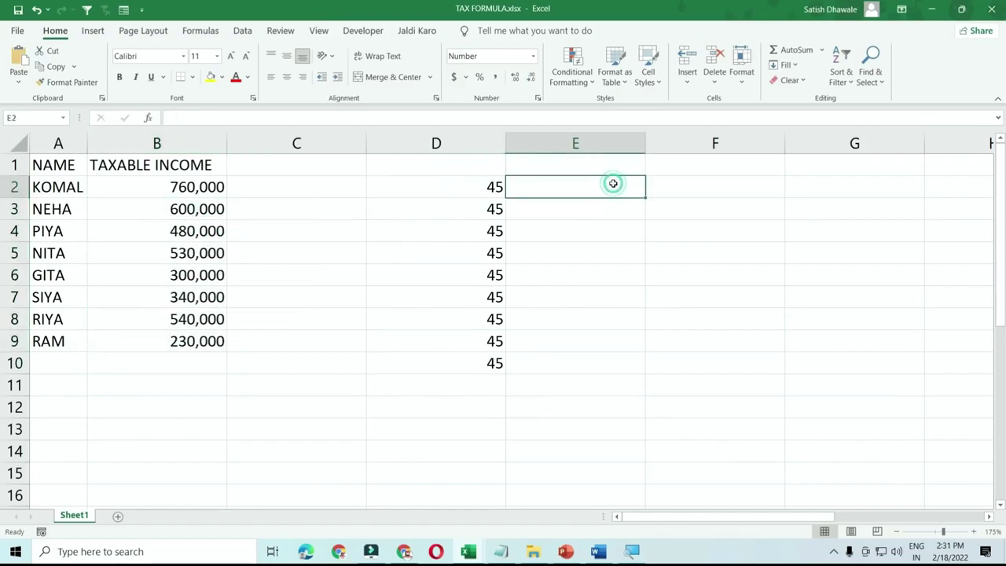
pyautogui.write('=')
pyautogui.press('Left')
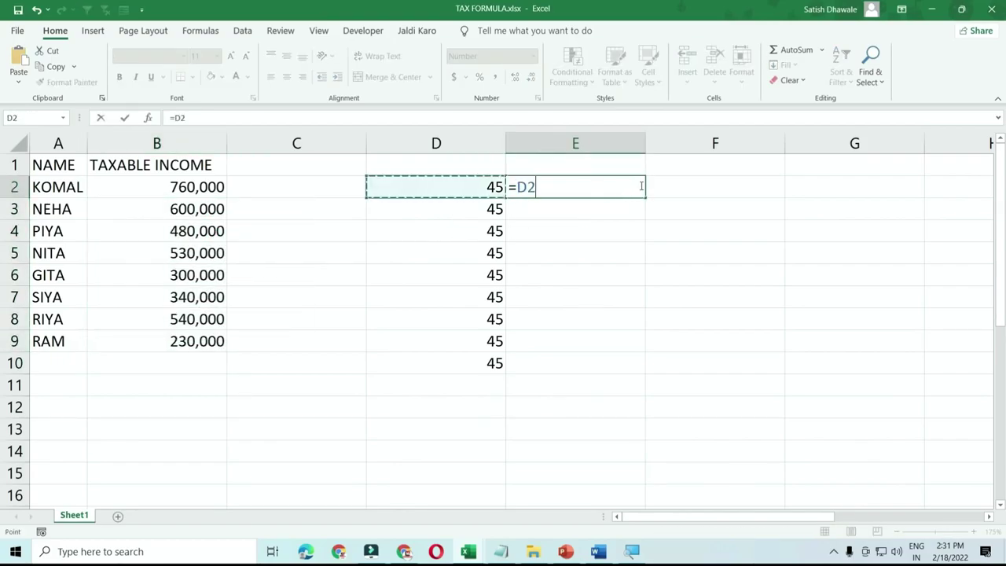
pyautogui.press('Left')
pyautogui.press('Right')
pyautogui.write('+')
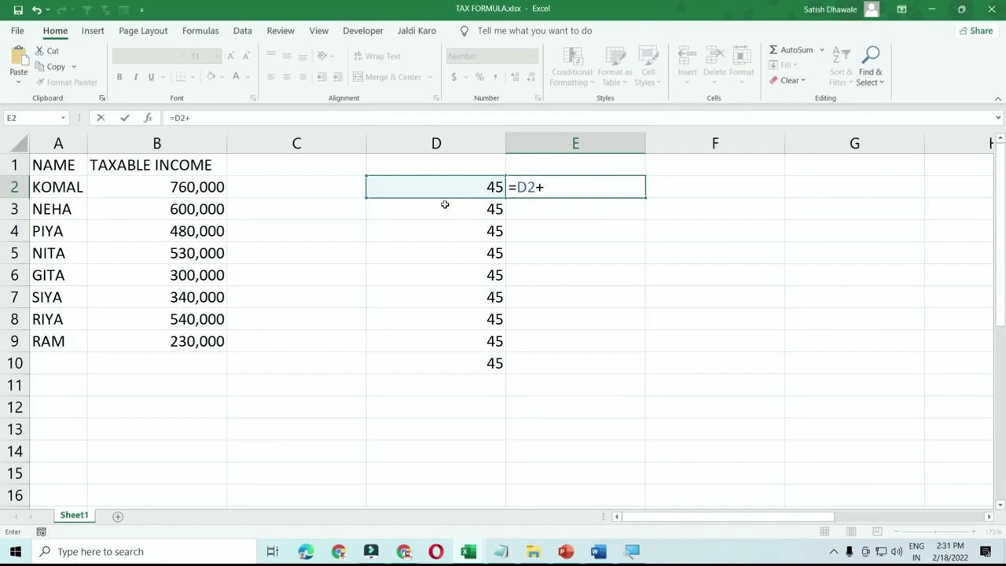
pyautogui.click(198, 191)
pyautogui.press('Return')
pyautogui.moveTo(558, 192); pyautogui.dragTo(606, 343)
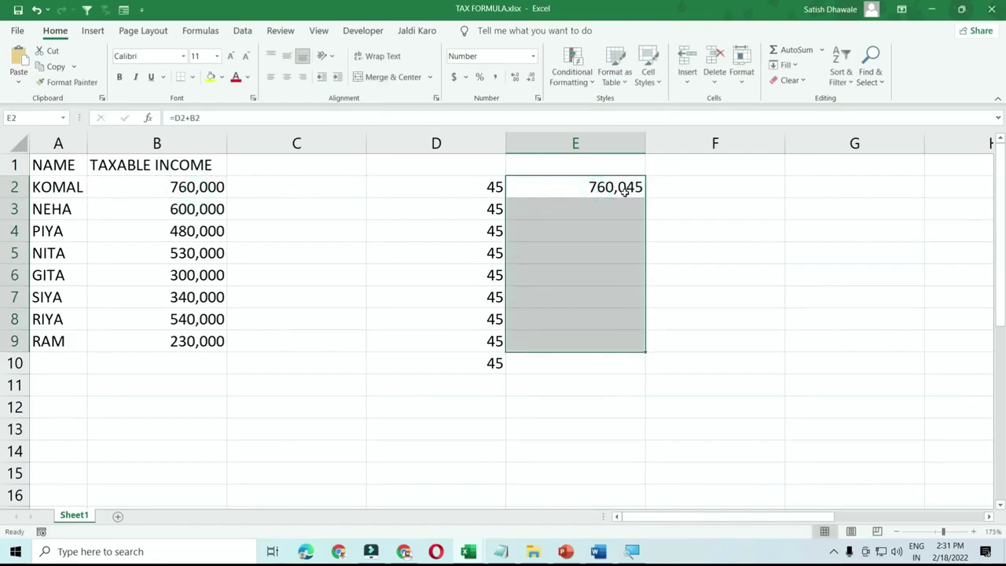
pyautogui.hotkey('ctrl', 'd')
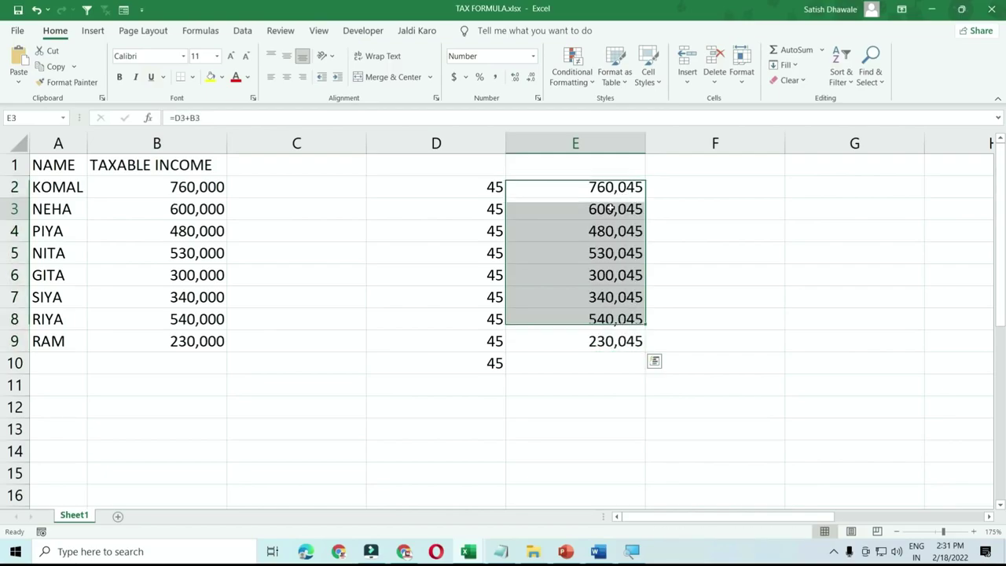
# - Check the copied formulas in E3 and E4, then clear columns D and E
pyautogui.doubleClick(612, 208)
pyautogui.press('Return')
pyautogui.doubleClick(602, 231)
pyautogui.press('Escape')
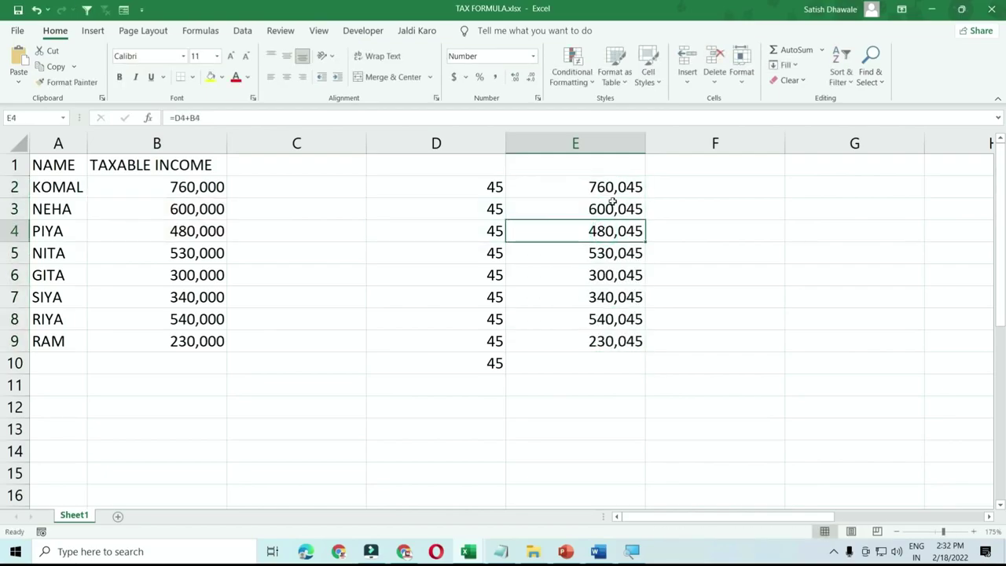
pyautogui.moveTo(612, 193)
pyautogui.mouseDown()
pyautogui.moveTo(598, 353)
pyautogui.moveTo(596, 342)
pyautogui.mouseUp()
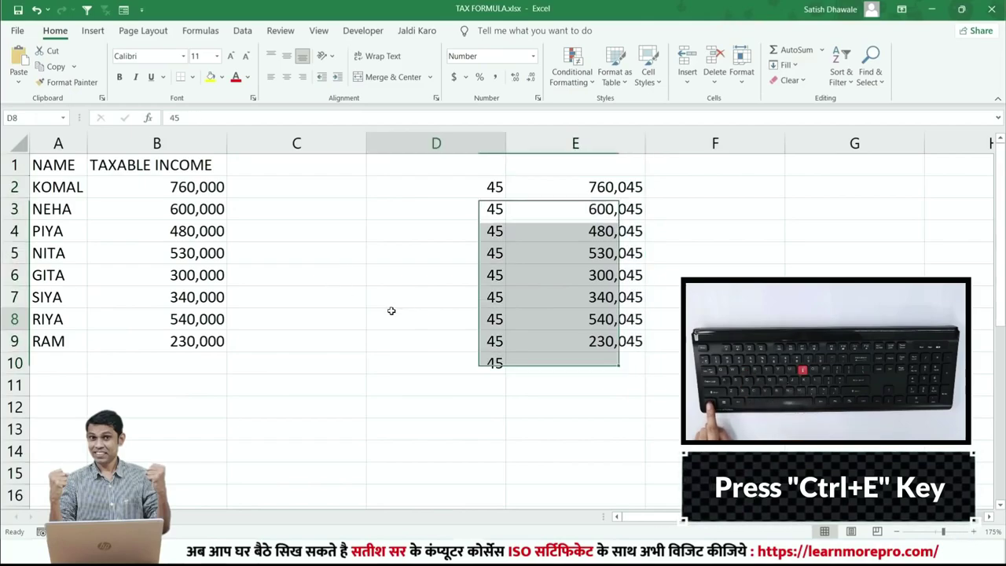
pyautogui.moveTo(391, 318); pyautogui.dragTo(55, 252)
pyautogui.hotkey('ctrl', 'a')
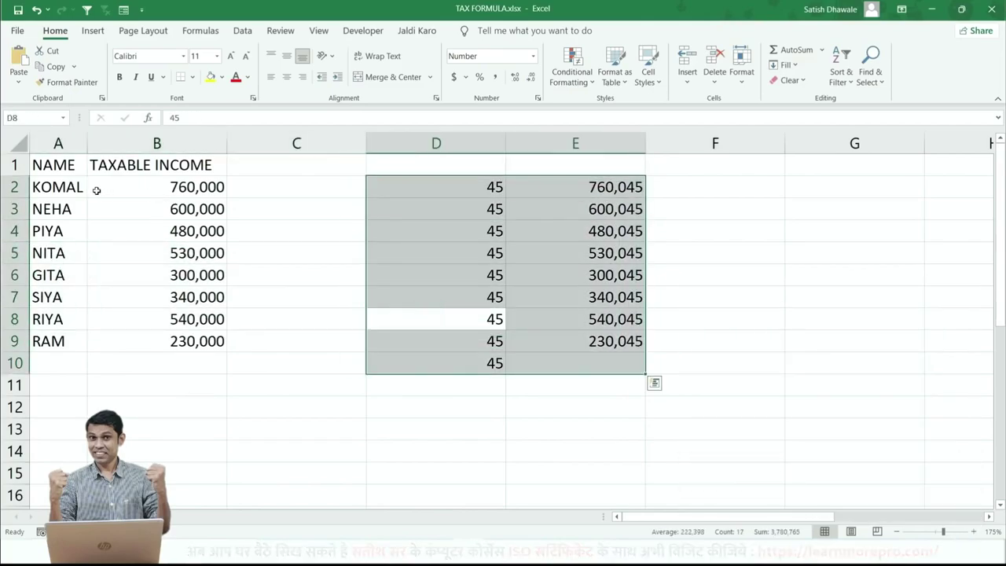
pyautogui.press('Delete')
# - Clear the tax table A1:B9 and widen column A
pyautogui.moveTo(69, 164)
pyautogui.mouseDown()
pyautogui.moveTo(189, 319)
pyautogui.moveTo(190, 339)
pyautogui.mouseUp()
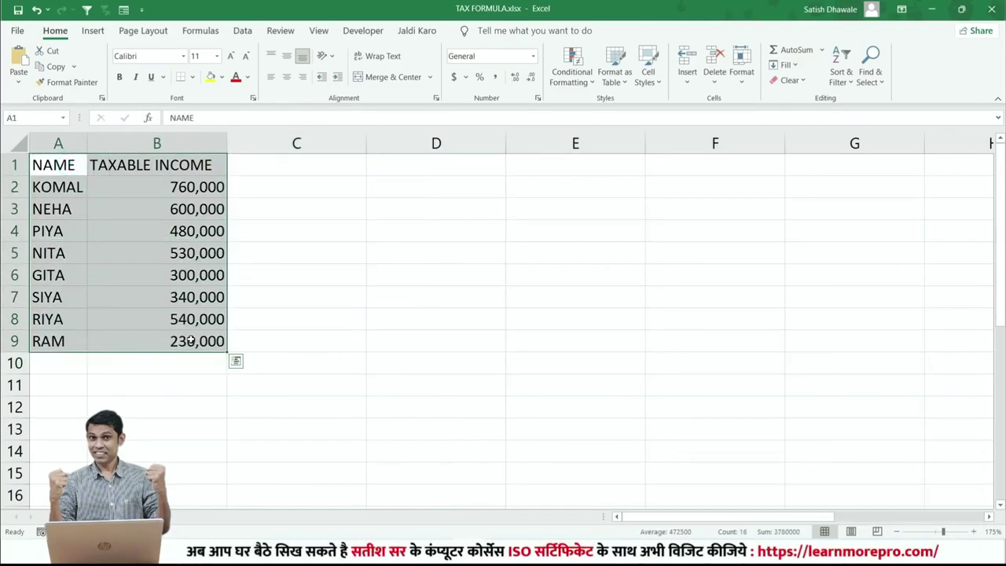
pyautogui.press('Delete')
pyautogui.keyDown('ctrl'); pyautogui.scroll(1, 191, 339); pyautogui.keyUp('ctrl')
pyautogui.keyDown('ctrl'); pyautogui.scroll(1, 165, 321); pyautogui.keyUp('ctrl')
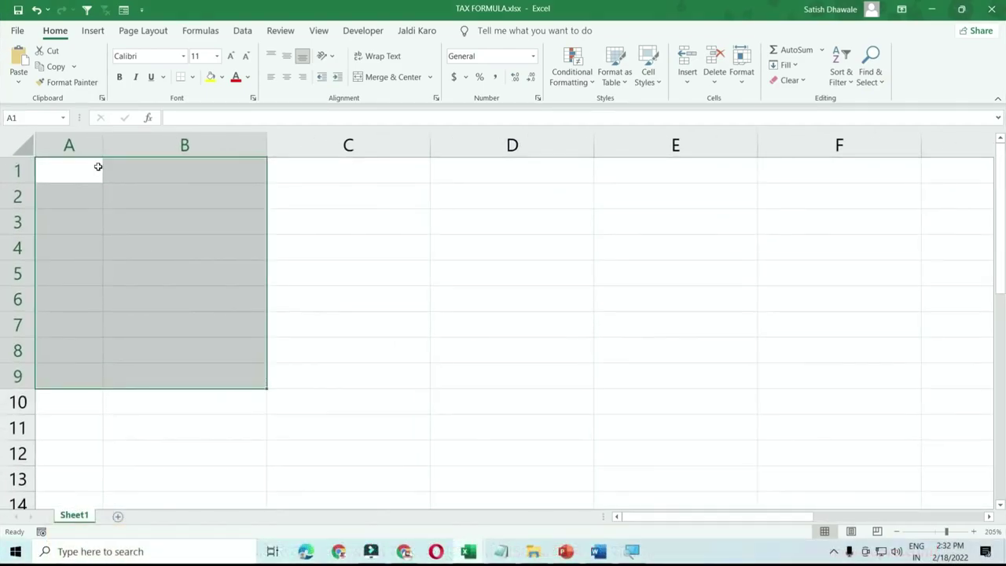
pyautogui.moveTo(102, 147); pyautogui.dragTo(174, 159)
# - Enter the heading Name in A1
pyautogui.click(165, 178)
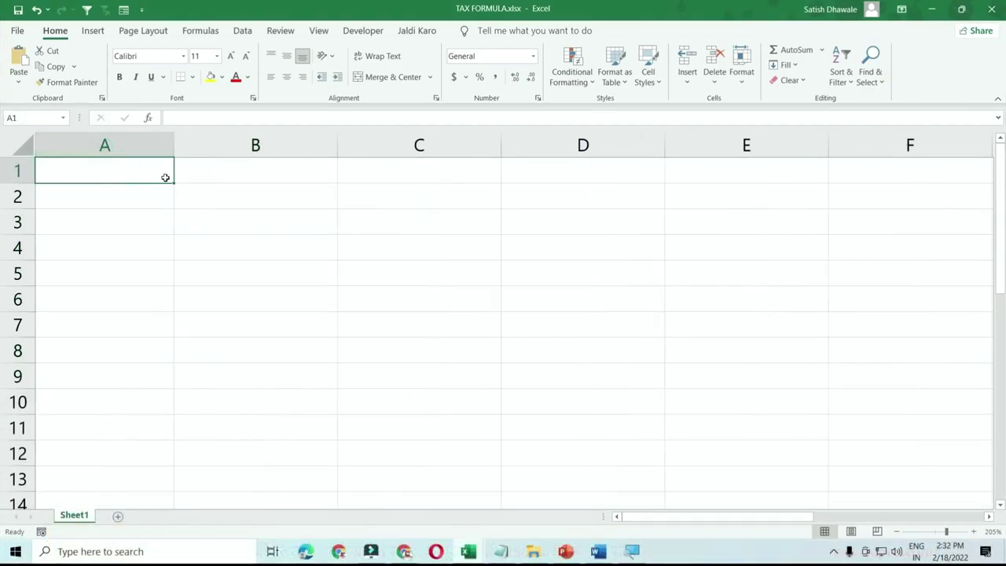
pyautogui.write('M')
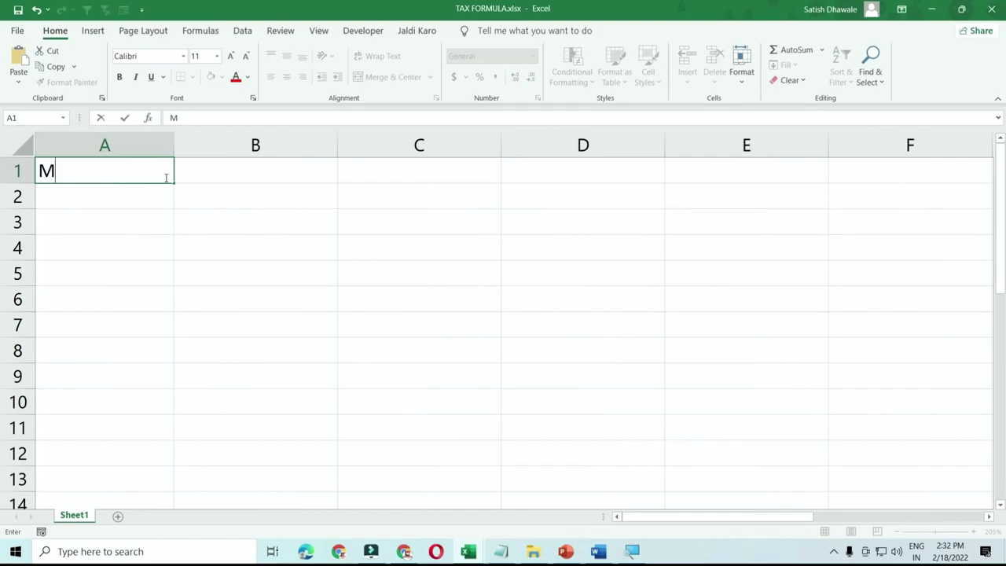
pyautogui.write('u')
pyautogui.press('BackSpace')
pyautogui.press('BackSpace')
pyautogui.write('Na')
pyautogui.write('me')
pyautogui.press('Return')
# - Enter three people's full names in lowercase in A2 to A4
pyautogui.write('Satis')
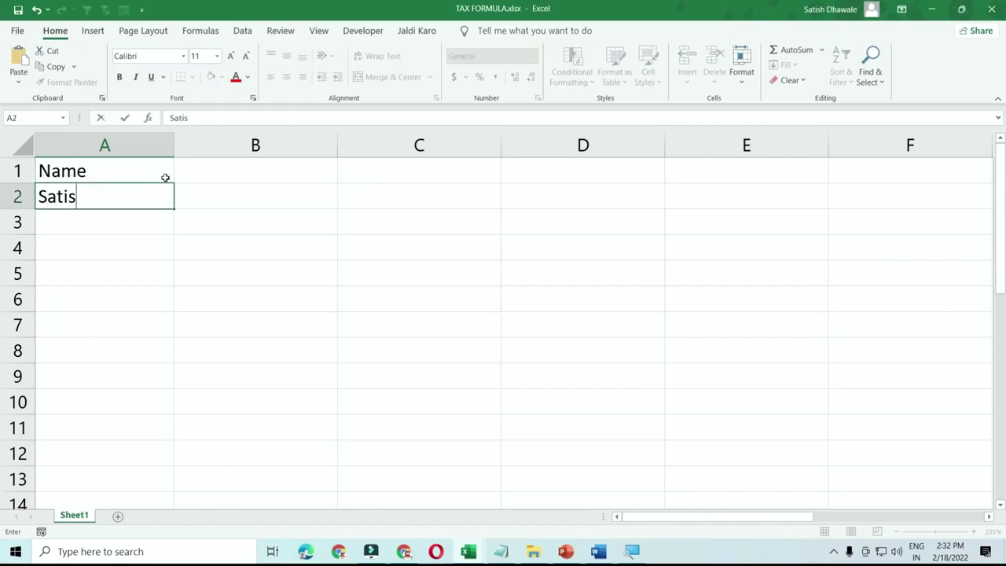
pyautogui.press('BackSpace')
pyautogui.press('BackSpace')
pyautogui.press('BackSpace')
pyautogui.press('BackSpace')
pyautogui.write('SATI')
pyautogui.press('BackSpace')
pyautogui.press('BackSpace')
pyautogui.press('BackSpace')
pyautogui.press('BackSpace')
pyautogui.write('satihs')
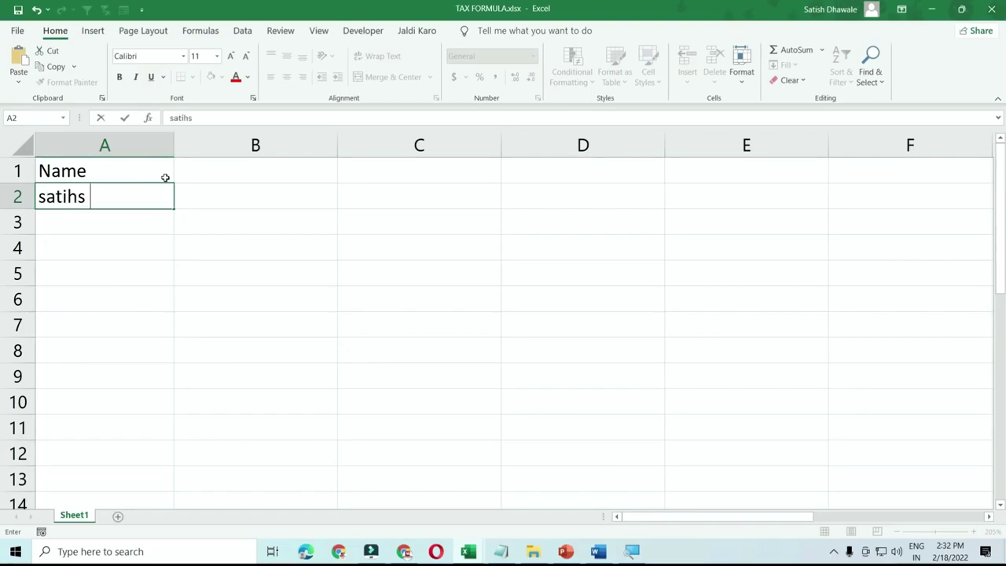
pyautogui.press('BackSpace')
pyautogui.press('BackSpace')
pyautogui.press('BackSpace')
pyautogui.write('sh dhaw')
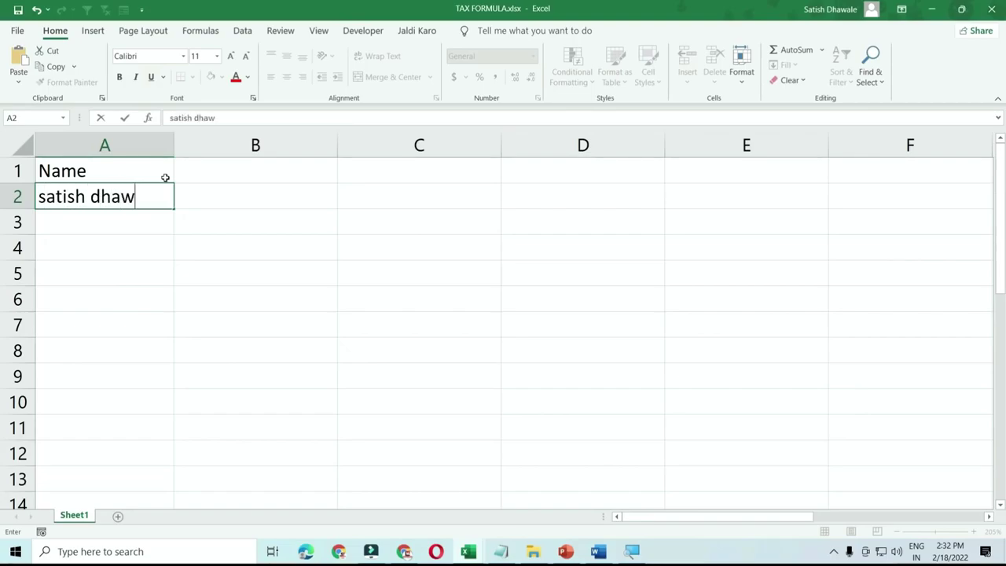
pyautogui.write('ale')
pyautogui.press('Return')
pyautogui.write('ajay singh')
pyautogui.press('Return')
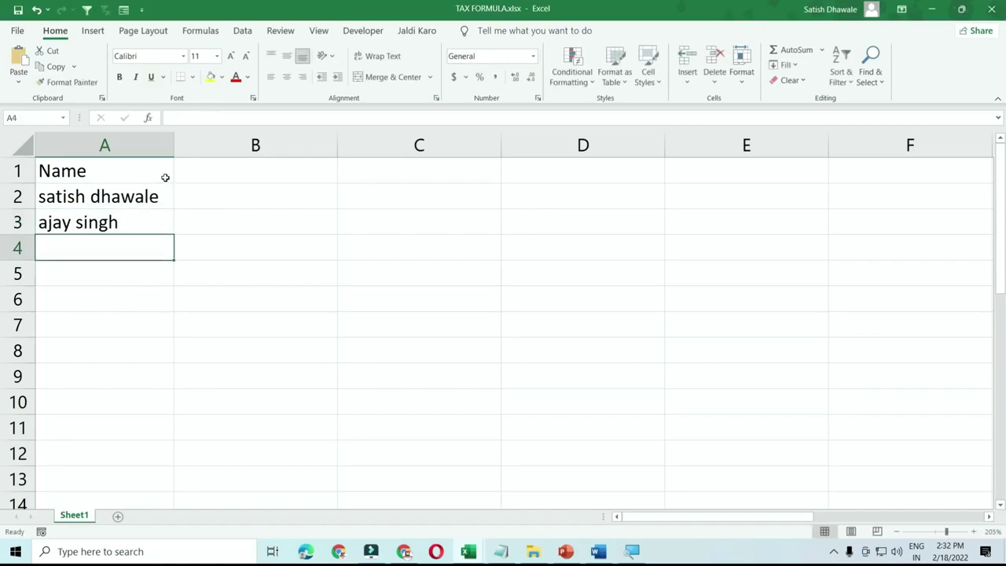
pyautogui.write('ravi verma')
pyautogui.click(255, 167)
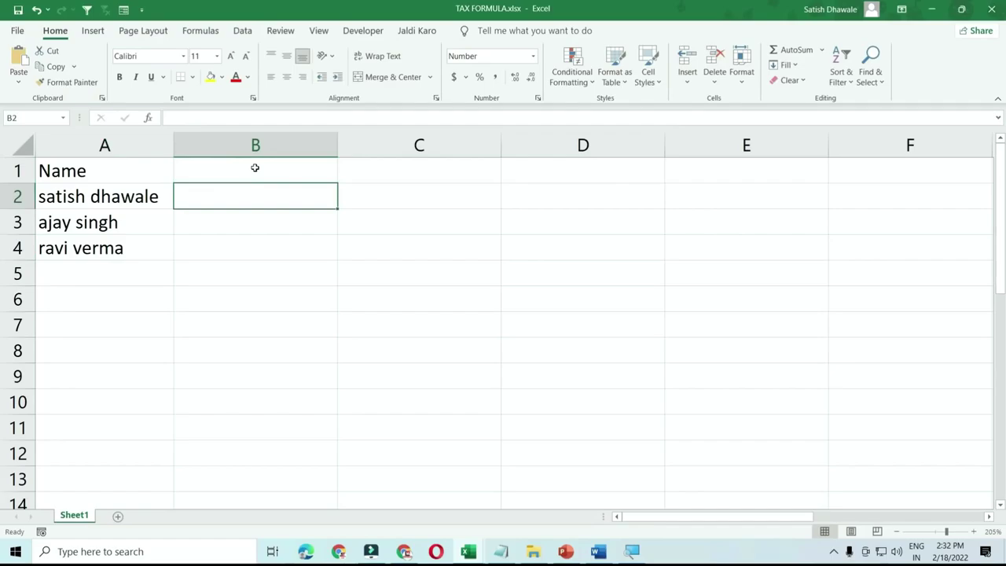
# - Flash Fill all-capitals copies of the names into column B from an example in B2
pyautogui.write('SAT')
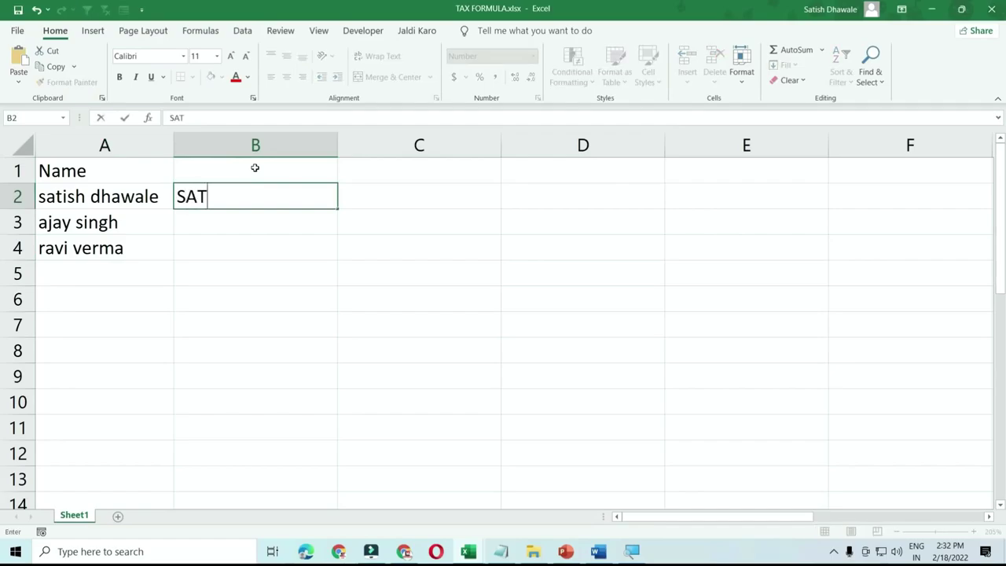
pyautogui.write('ISH DHAW')
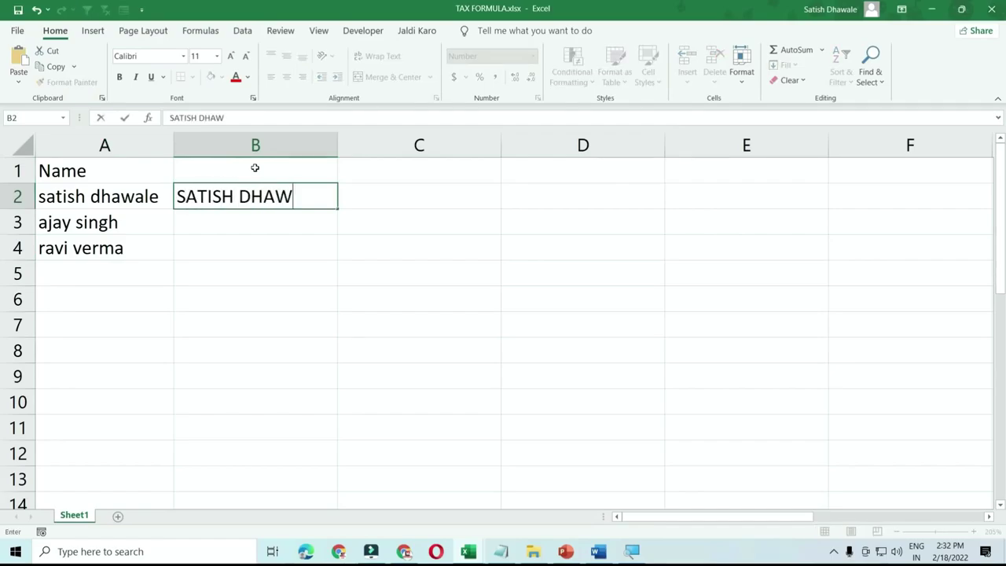
pyautogui.write('ALE')
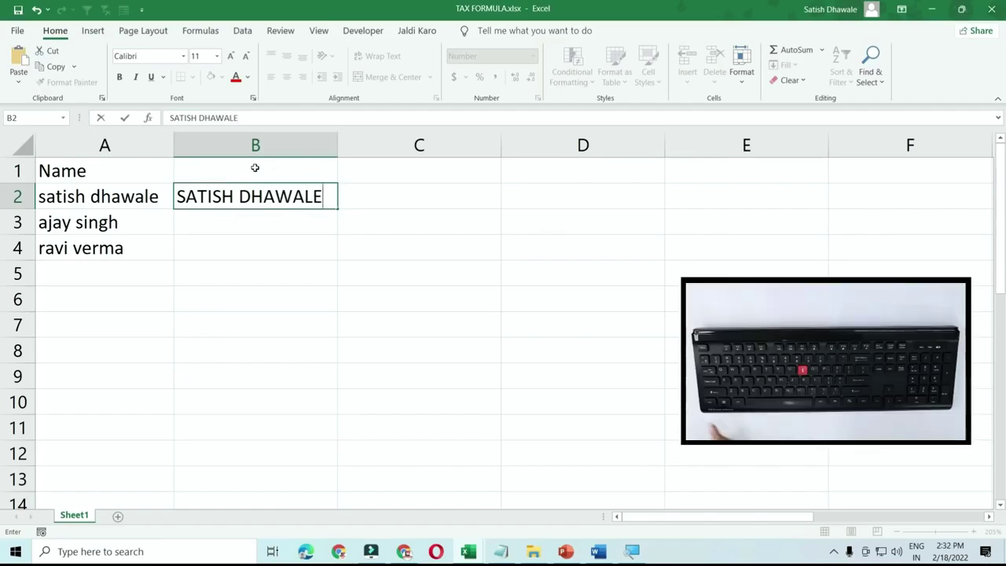
pyautogui.press('Return')
pyautogui.hotkey('ctrl', 'e')
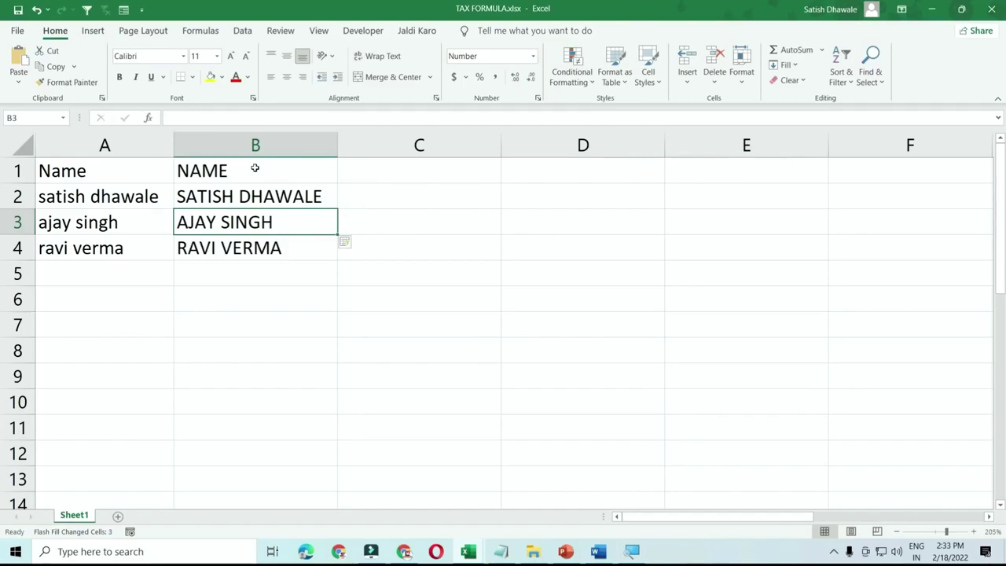
# - Flash Fill proper-case copies of the names into column C from an example in C2
pyautogui.click(374, 200)
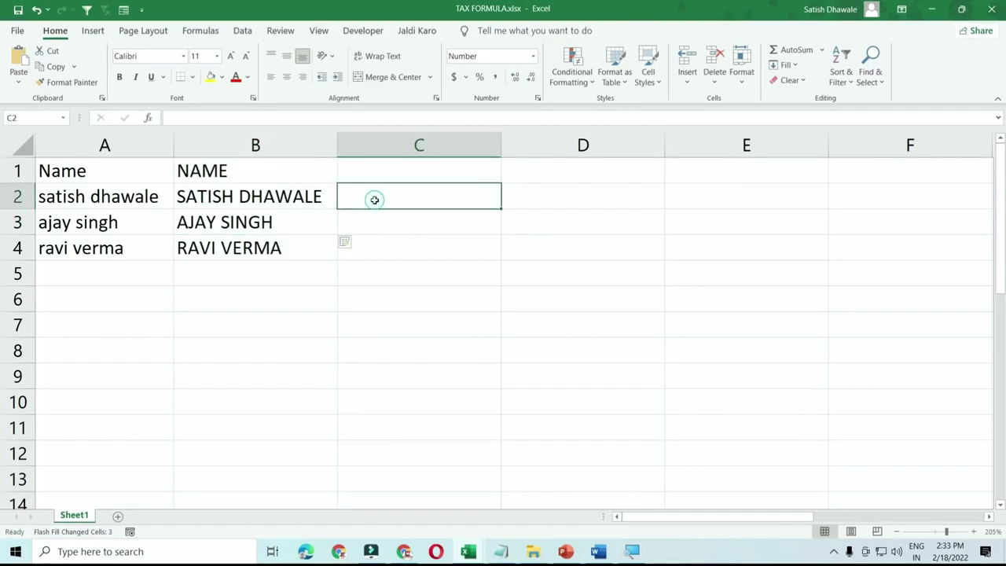
pyautogui.write('s')
pyautogui.press('BackSpace')
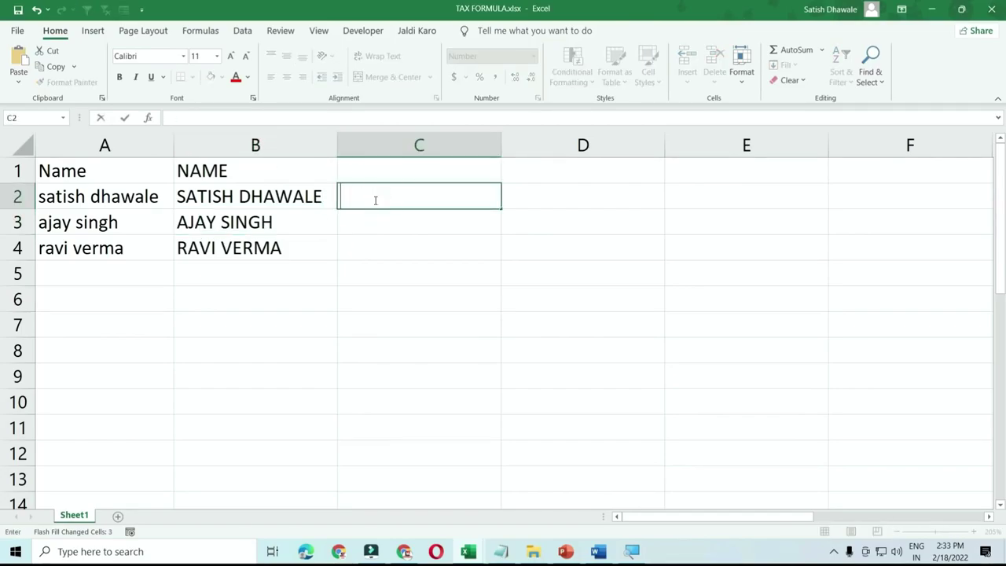
pyautogui.write('Satish D')
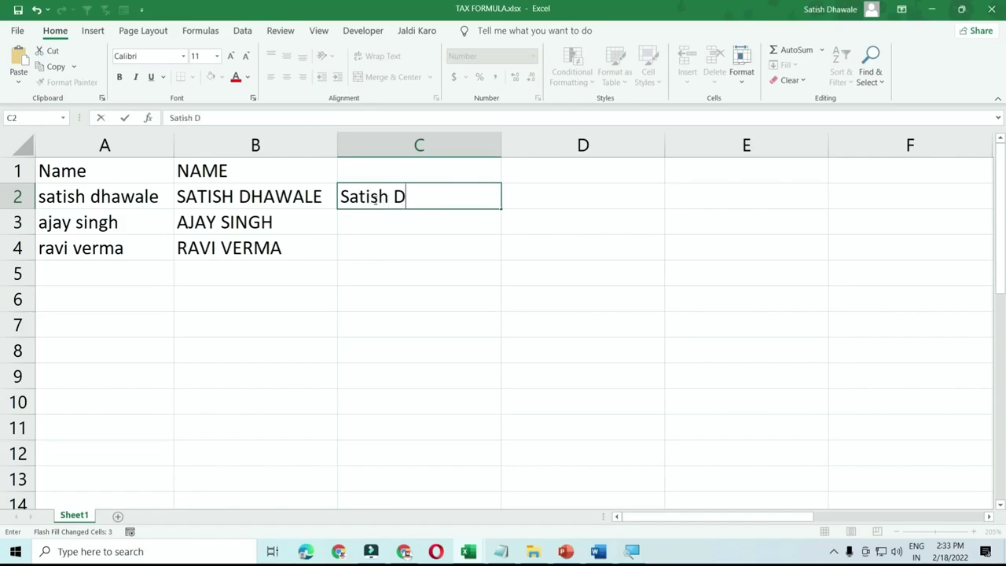
pyautogui.write('hawale')
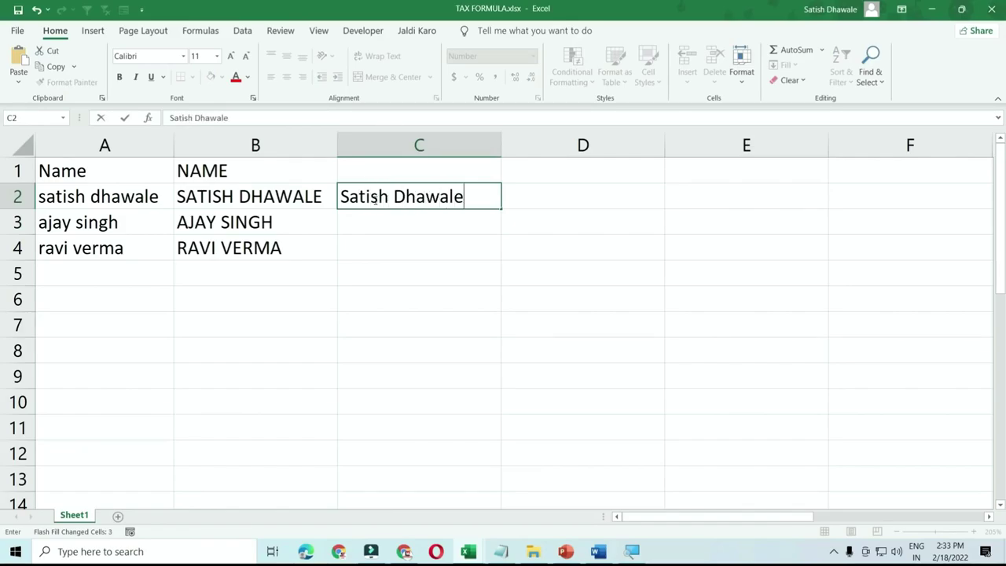
pyautogui.press('Return')
pyautogui.hotkey('ctrl', 'e')
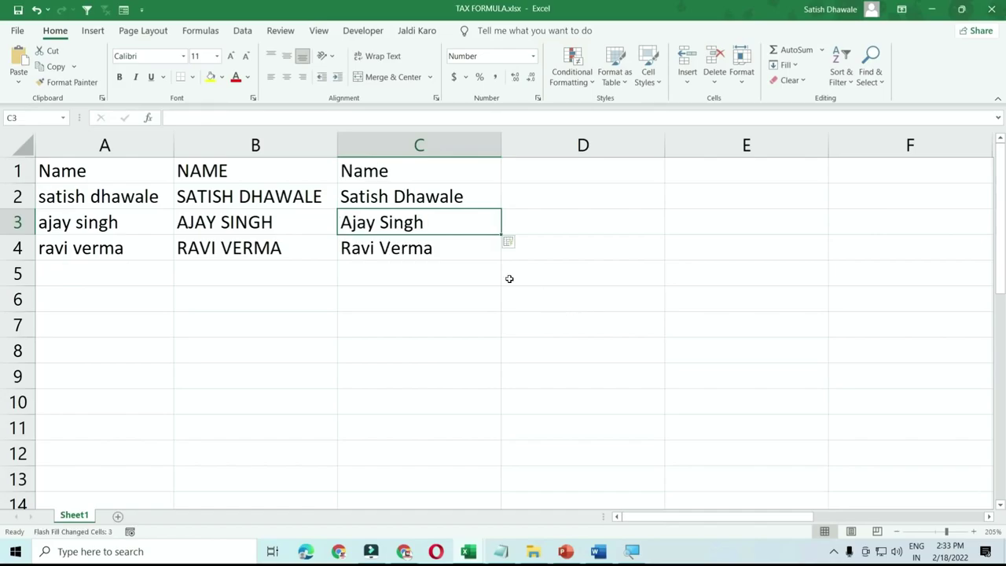
pyautogui.click(569, 196)
# - Flash Fill first names into column D, clear them, and enter a surname example in D2
pyautogui.write('Sati')
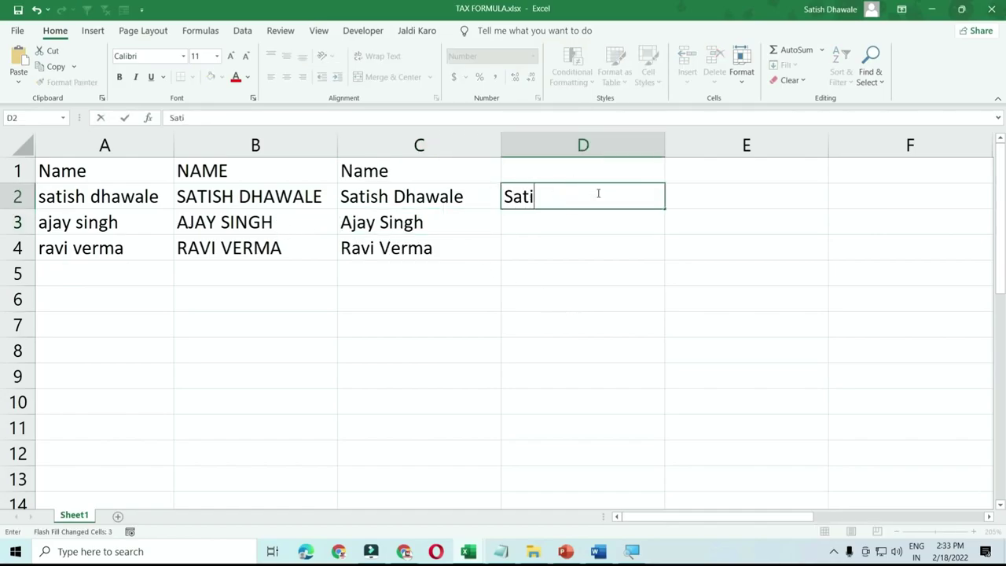
pyautogui.write('sh')
pyautogui.press('Return')
pyautogui.hotkey('ctrl', 'e')
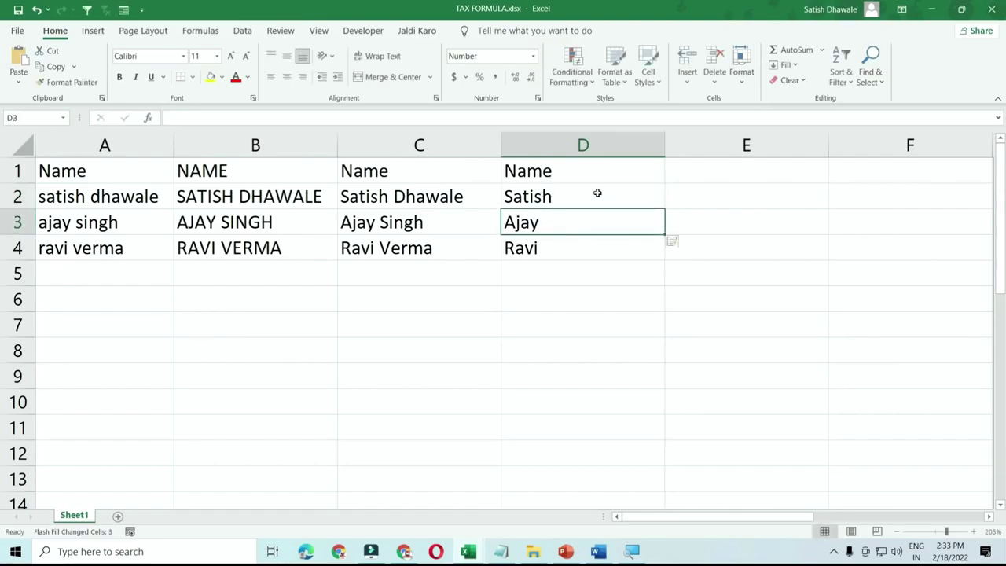
pyautogui.moveTo(591, 197); pyautogui.dragTo(590, 253)
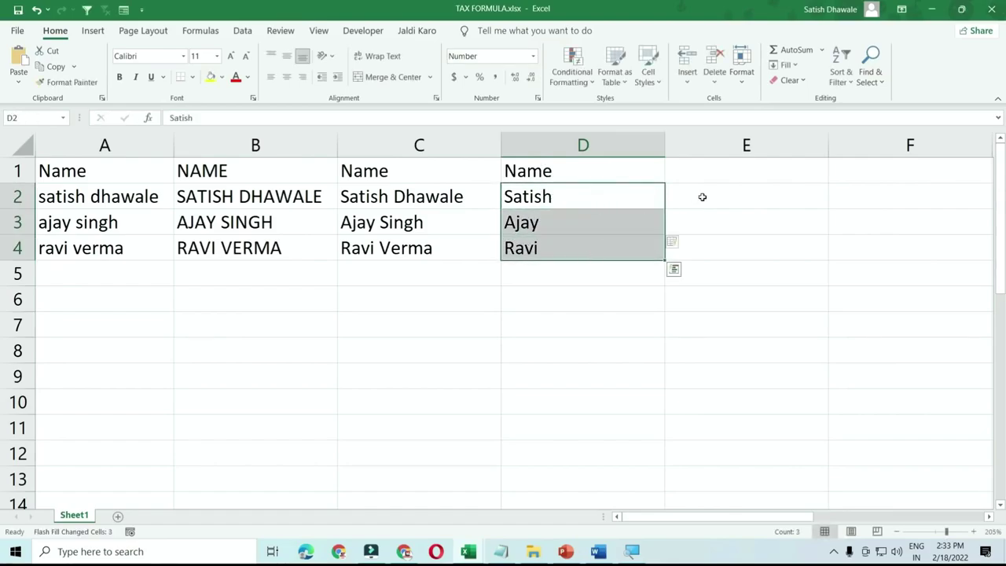
pyautogui.moveTo(542, 171); pyautogui.dragTo(551, 248)
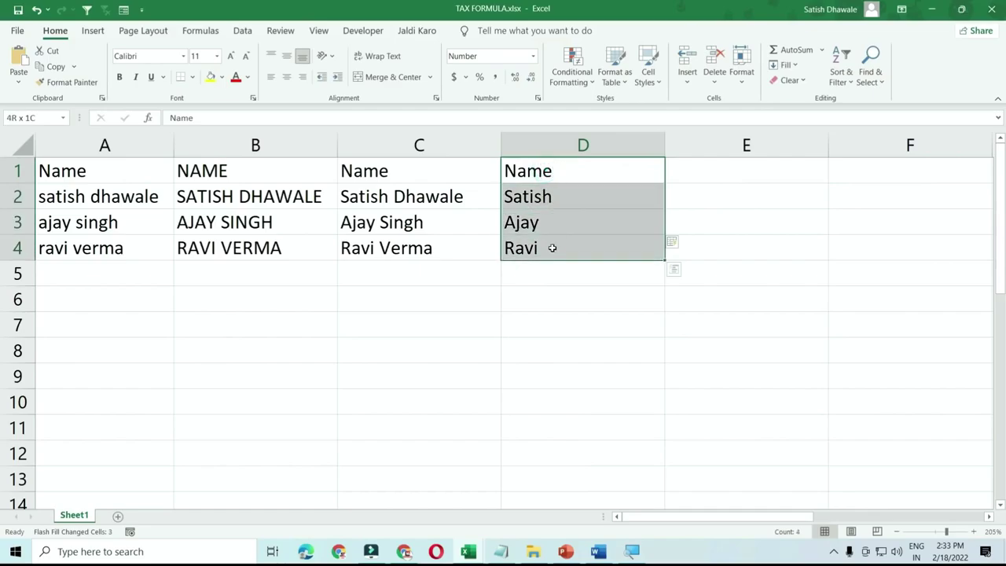
pyautogui.press('Delete')
pyautogui.click(560, 196)
pyautogui.write('Dh')
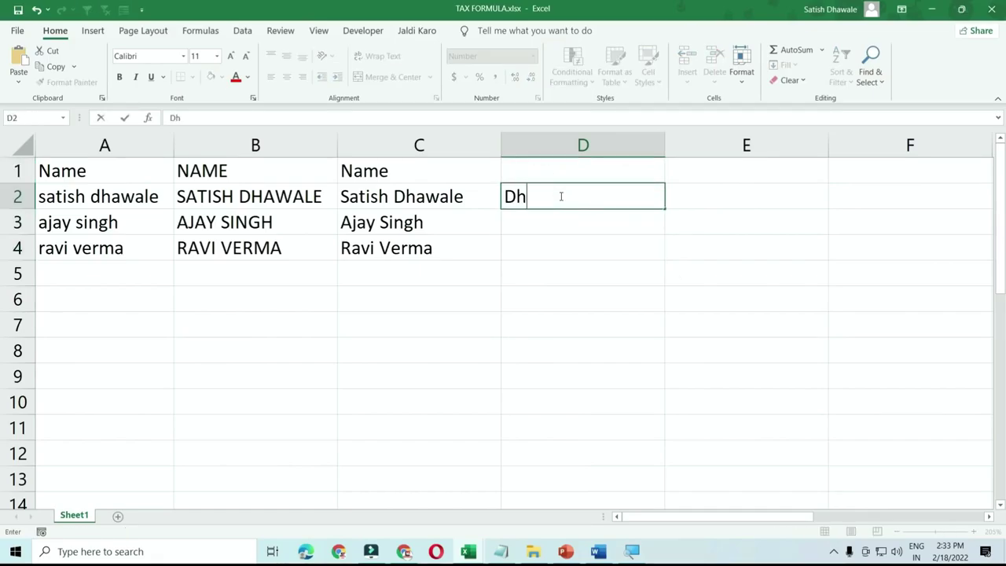
pyautogui.write('awale')
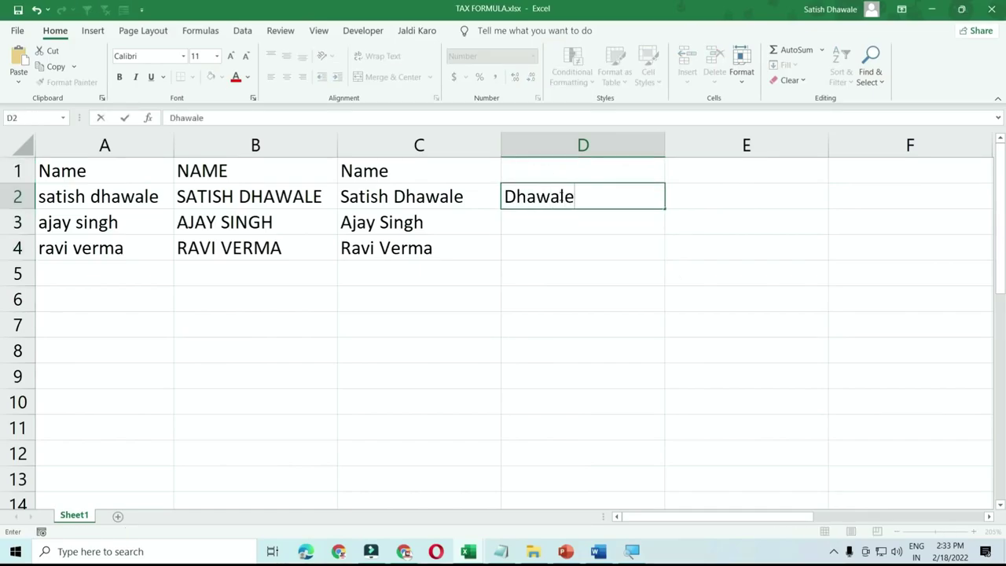
pyautogui.press('Return')
# - Clear the name data from A1:D4 and bring the Word document to the front
pyautogui.moveTo(577, 176)
pyautogui.mouseDown()
pyautogui.moveTo(38, 234)
pyautogui.moveTo(61, 255)
pyautogui.mouseUp()
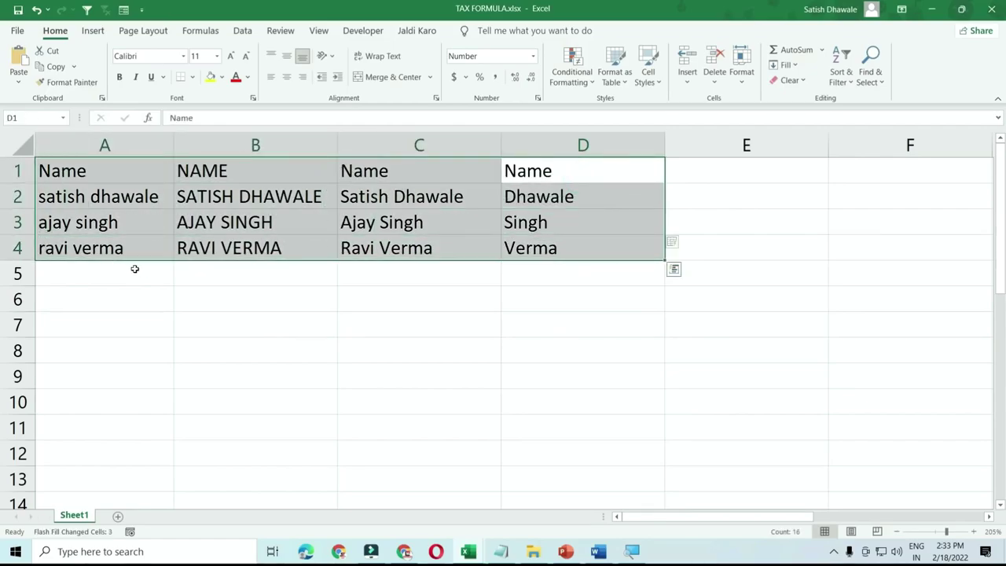
pyautogui.press('Delete')
pyautogui.click(135, 270)
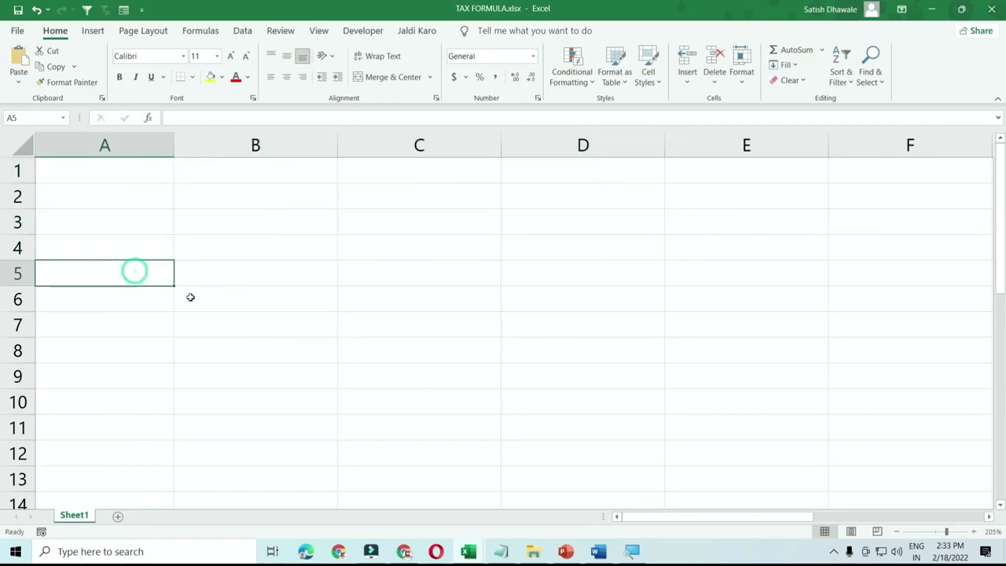
pyautogui.click(600, 553)
# - Insert a new line above the first paragraph and type CHAPTER on it
pyautogui.moveTo(683, 271); pyautogui.dragTo(189, 223)
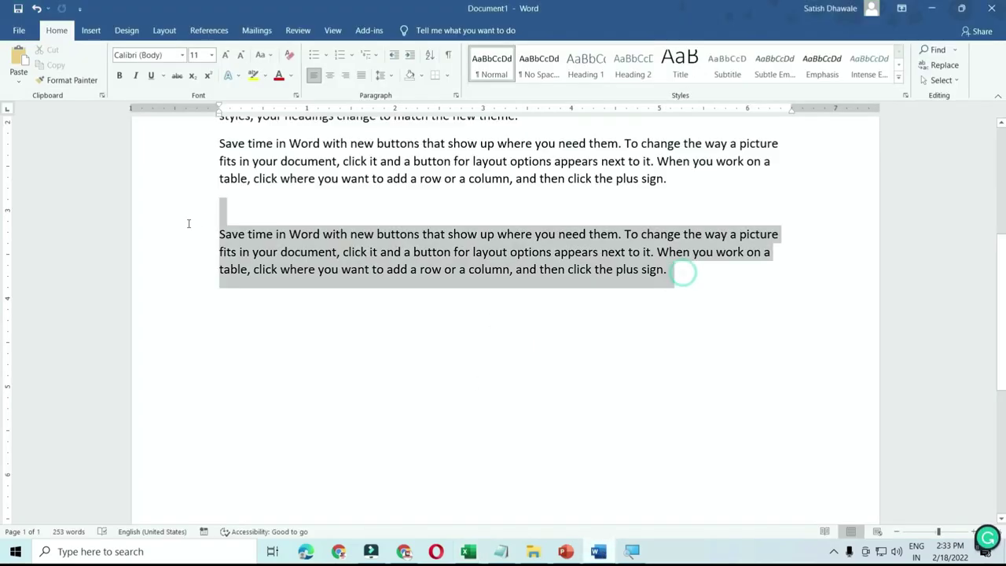
pyautogui.scroll(5, 188, 224)
pyautogui.click(219, 232)
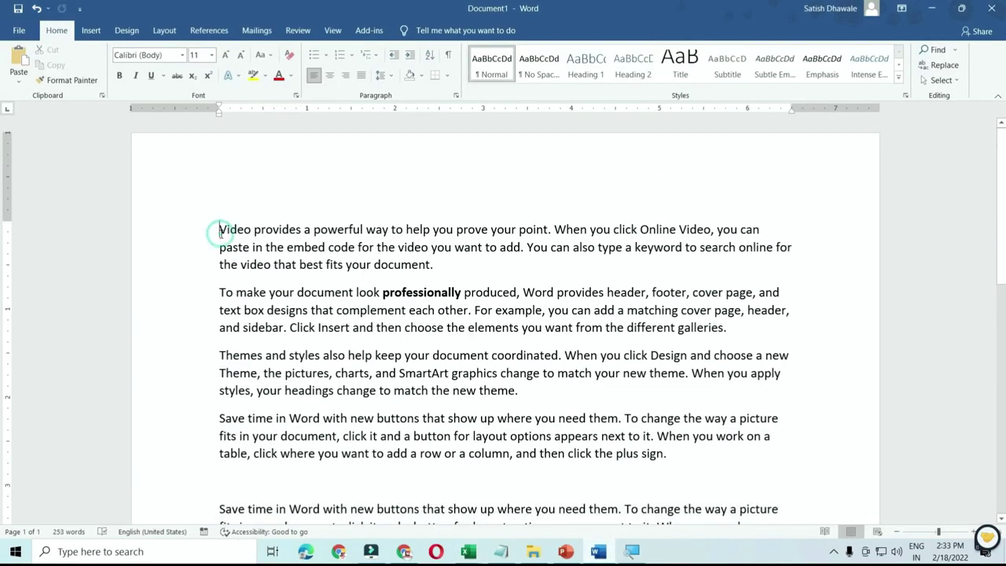
pyautogui.press('Return')
pyautogui.click(220, 229)
pyautogui.write('CH')
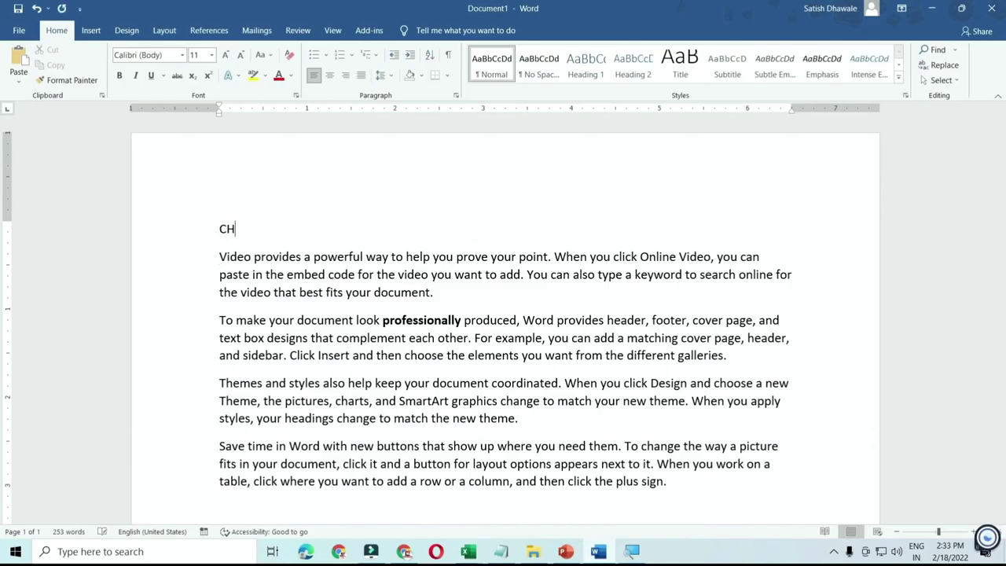
pyautogui.write('APTER')
# - Centre the CHAPTER heading on the page with Ctrl+E
pyautogui.tripleClick(240, 234)
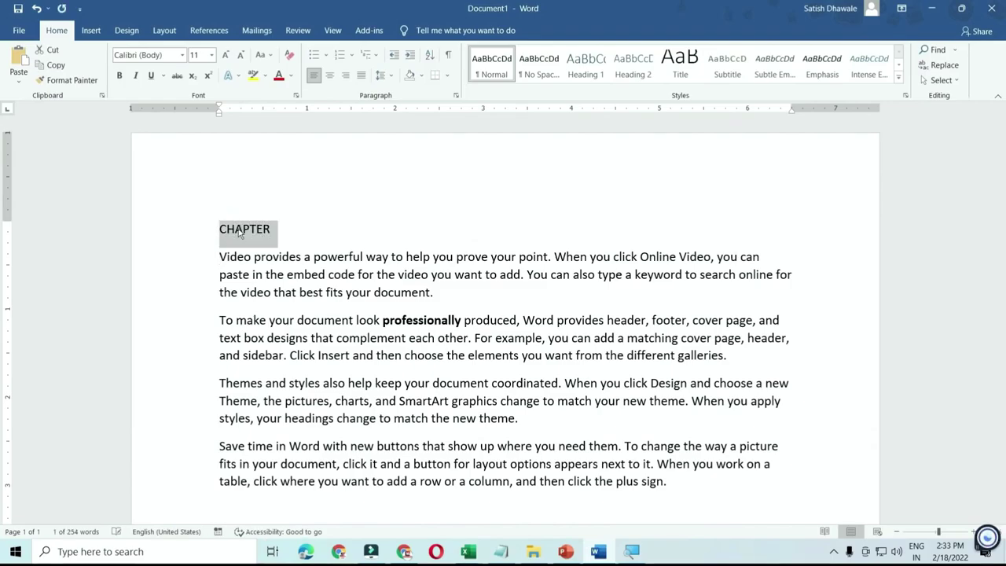
pyautogui.click(307, 234)
pyautogui.click(202, 236)
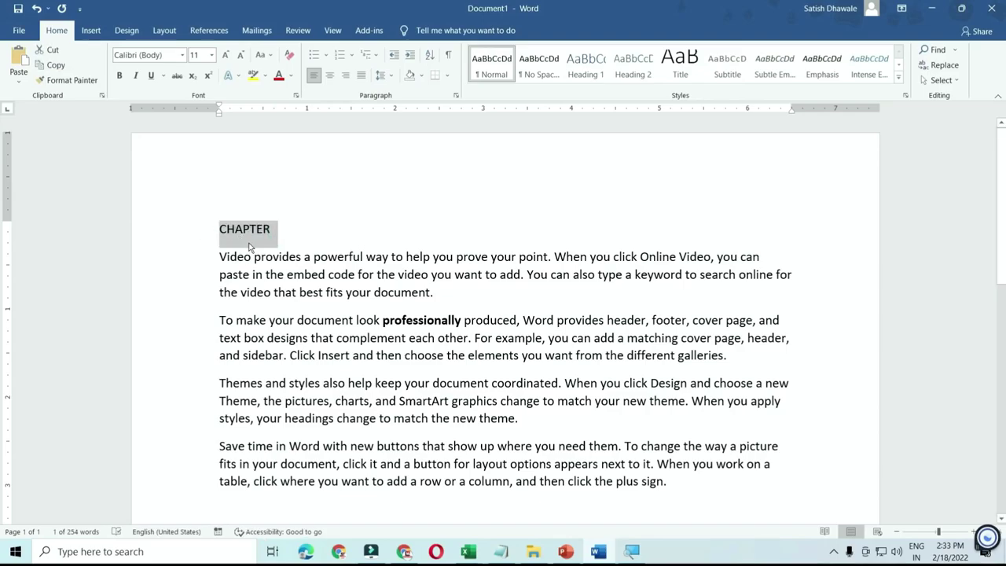
pyautogui.hotkey('ctrl', 'e')
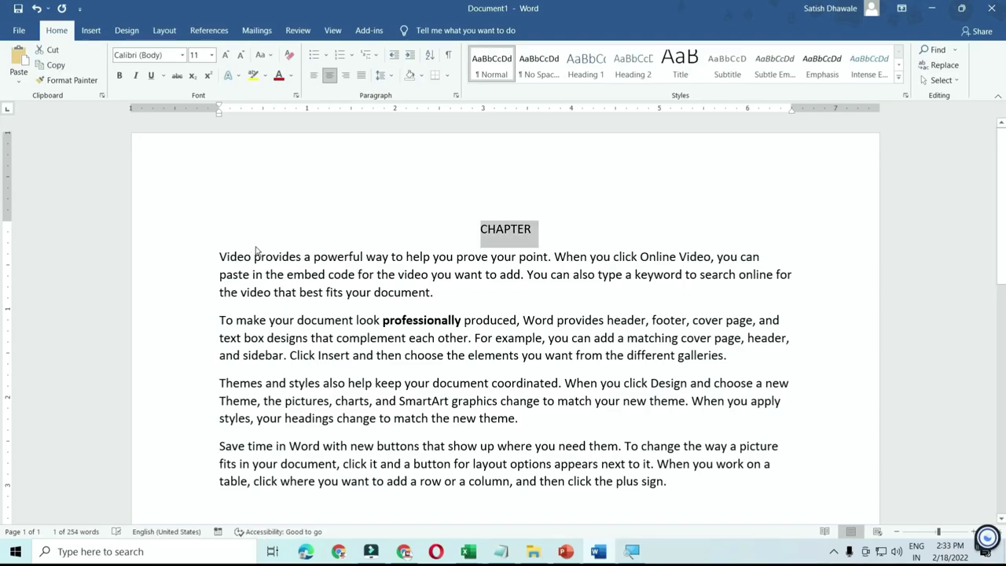
pyautogui.click(331, 277)
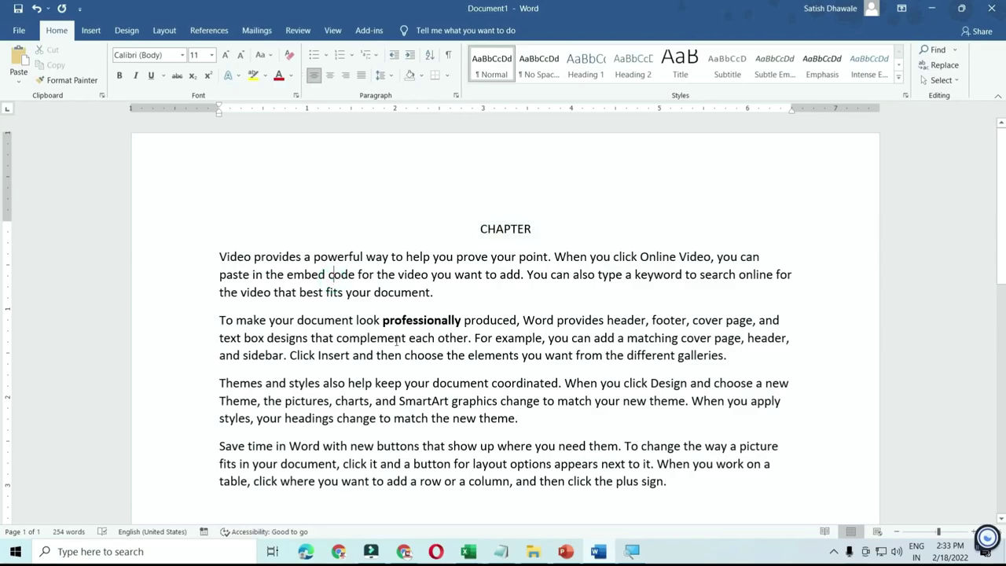
pyautogui.scroll(-5, 397, 340)
pyautogui.scroll(4, 397, 339)
pyautogui.scroll(1, 397, 340)
pyautogui.hotkey('ctrl', 'f')
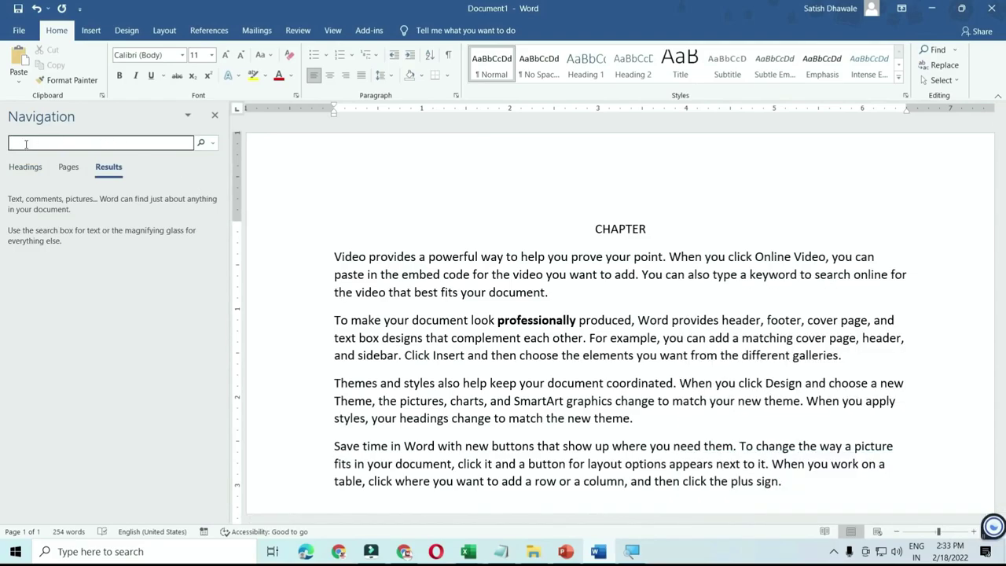
pyautogui.write('SMART')
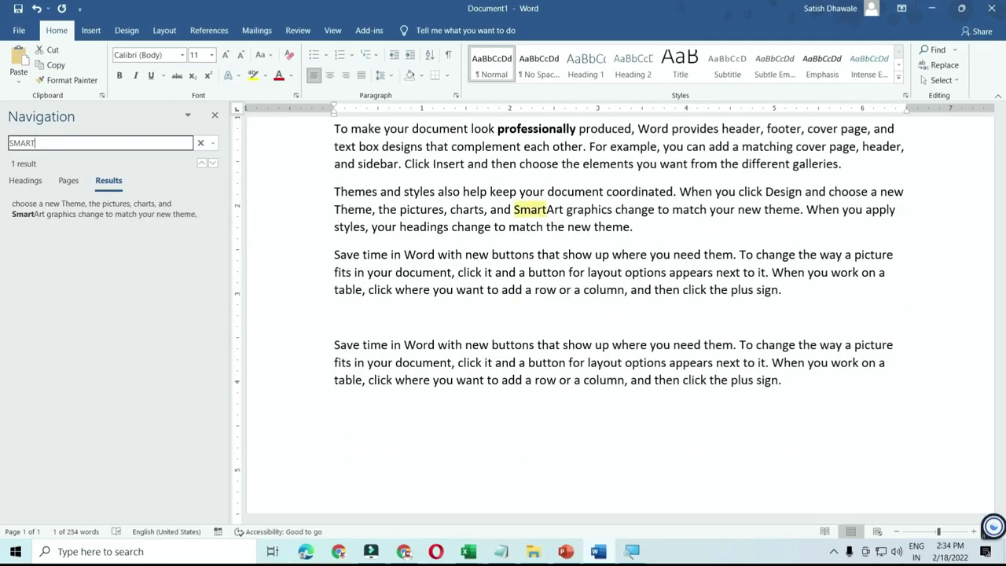
pyautogui.press('BackSpace')
pyautogui.press('BackSpace')
pyautogui.write('Word')
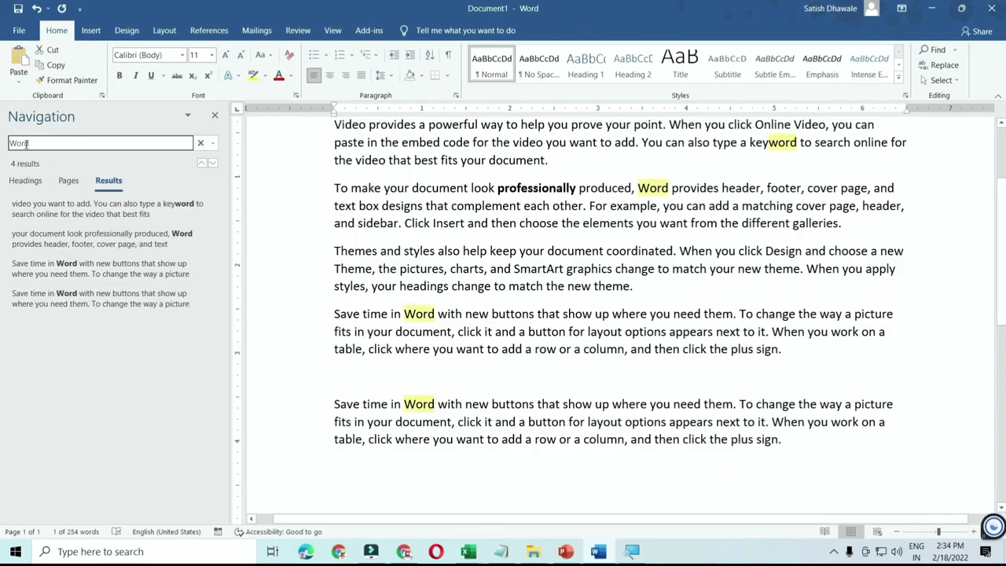
pyautogui.press('BackSpace')
pyautogui.press('BackSpace')
pyautogui.press('BackSpace')
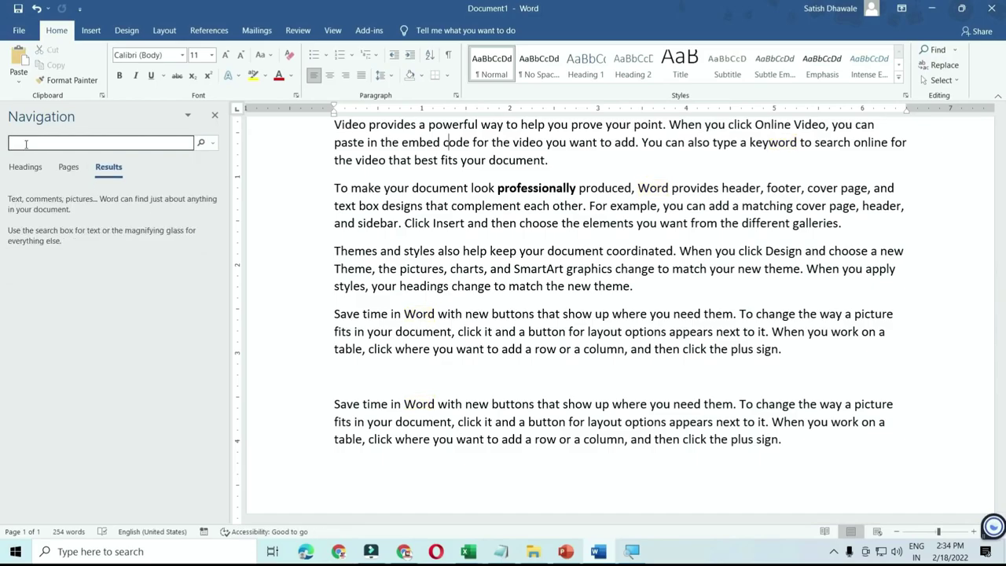
pyautogui.click(215, 116)
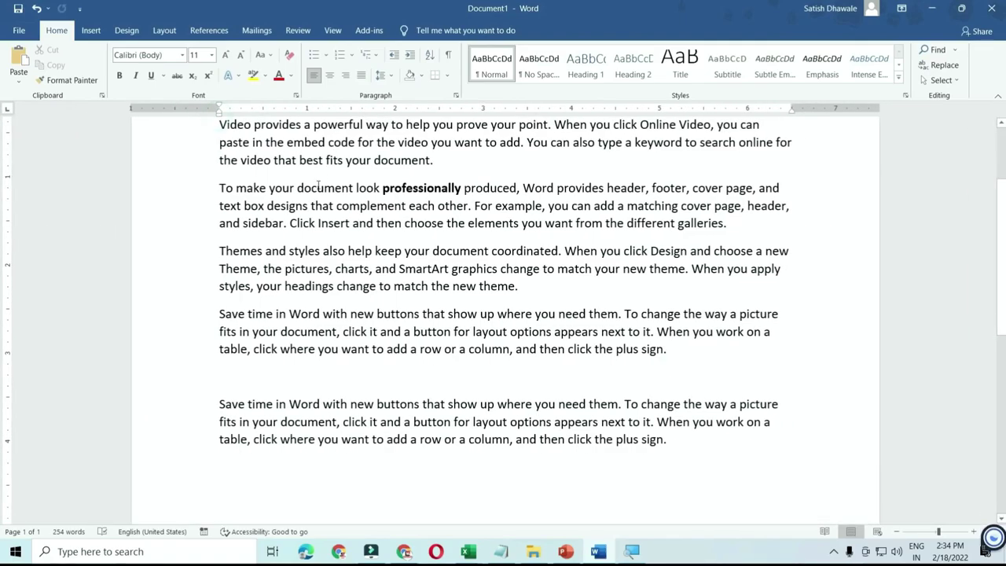
# - Type a short sample sentence ending 'good boy' on a new line below the last paragraph
pyautogui.scroll(3, 307, 228)
pyautogui.scroll(-3, 299, 236)
pyautogui.scroll(-2, 526, 446)
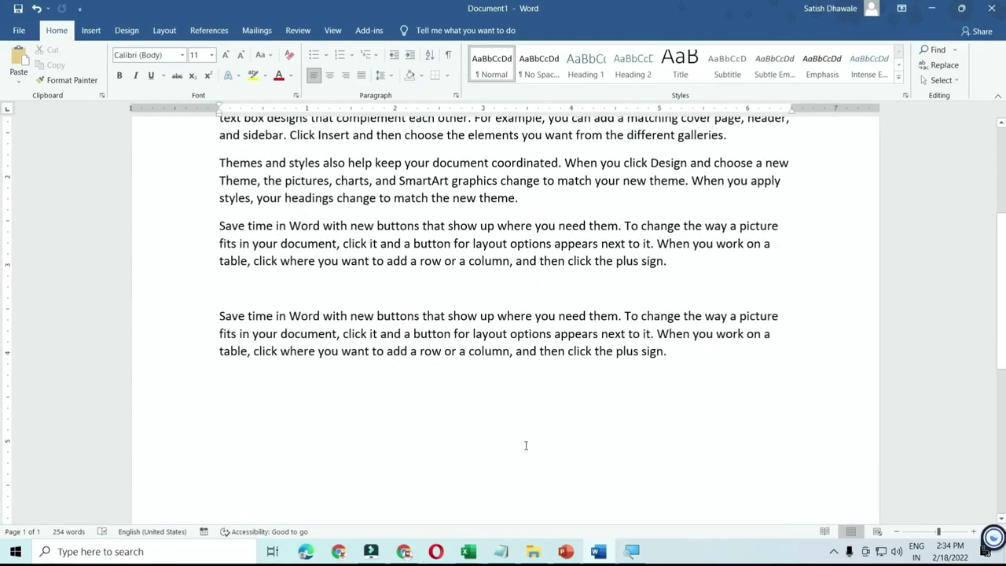
pyautogui.scroll(3, 542, 458)
pyautogui.scroll(-3, 539, 461)
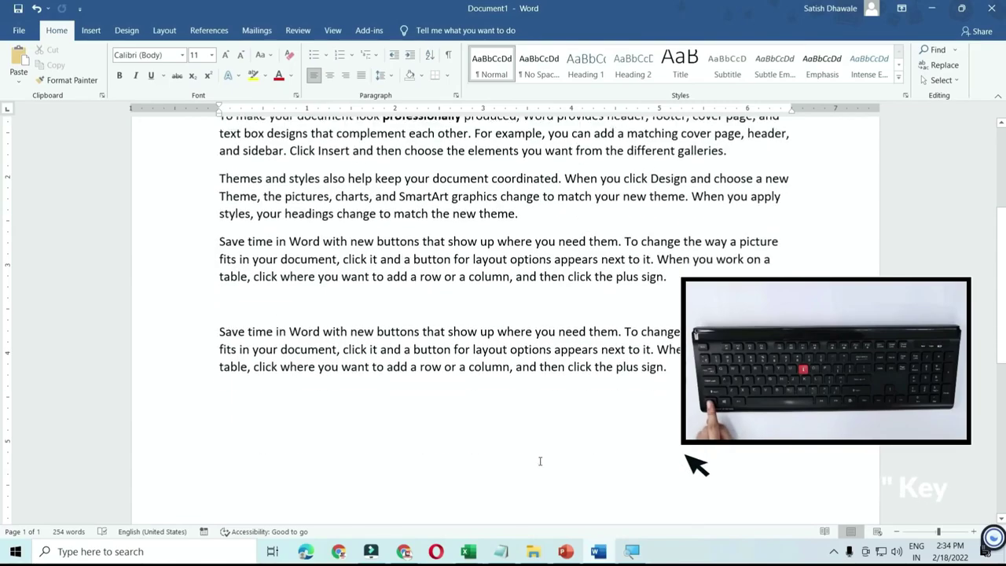
pyautogui.press('Return')
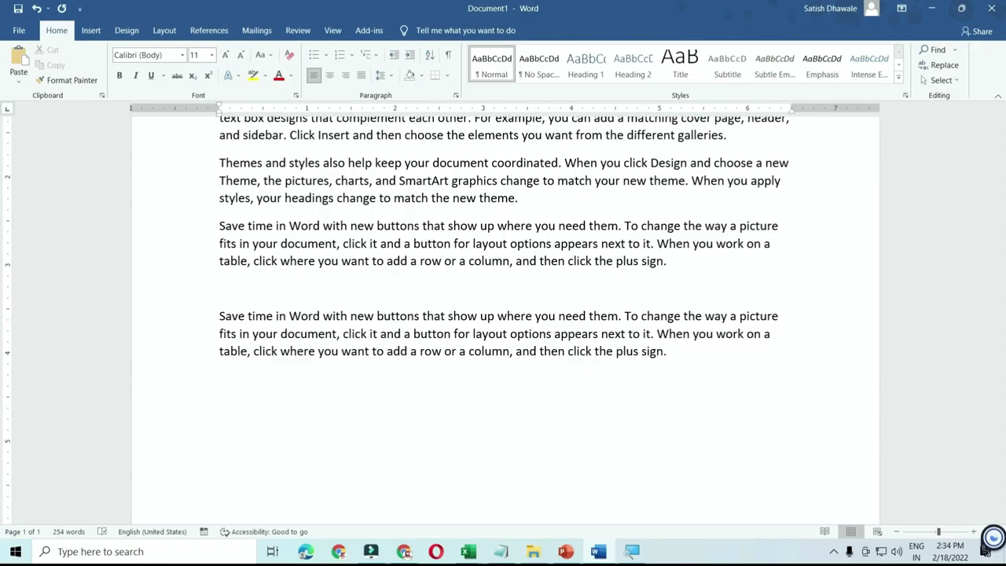
pyautogui.write('Anil')
pyautogui.write(' is good boy')
pyautogui.press('Return')
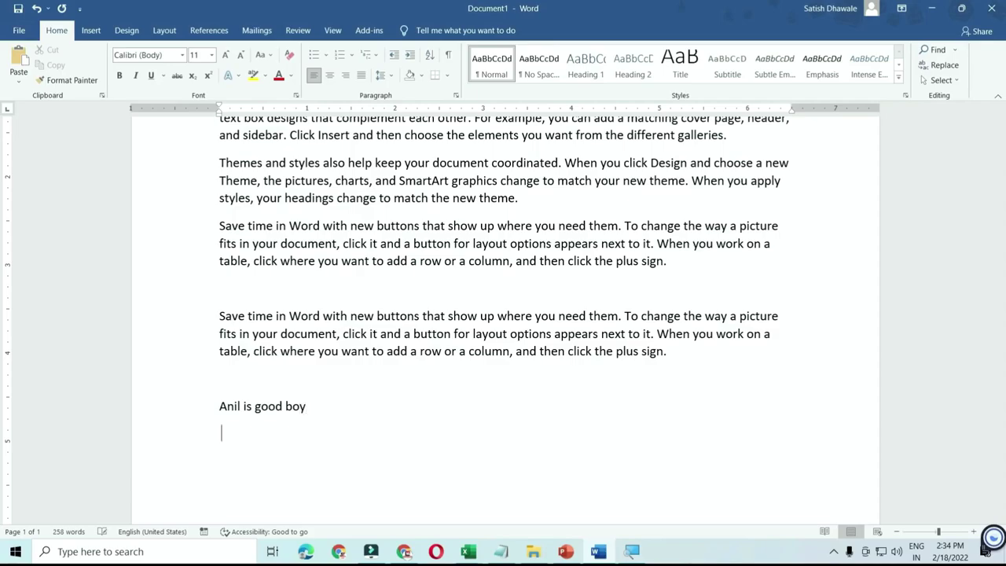
# - Copy the sample sentence and paste it below to make four identical lines
pyautogui.press('Up')
pyautogui.hotkey('shift', 'End')
pyautogui.hotkey('ctrl', 'c')
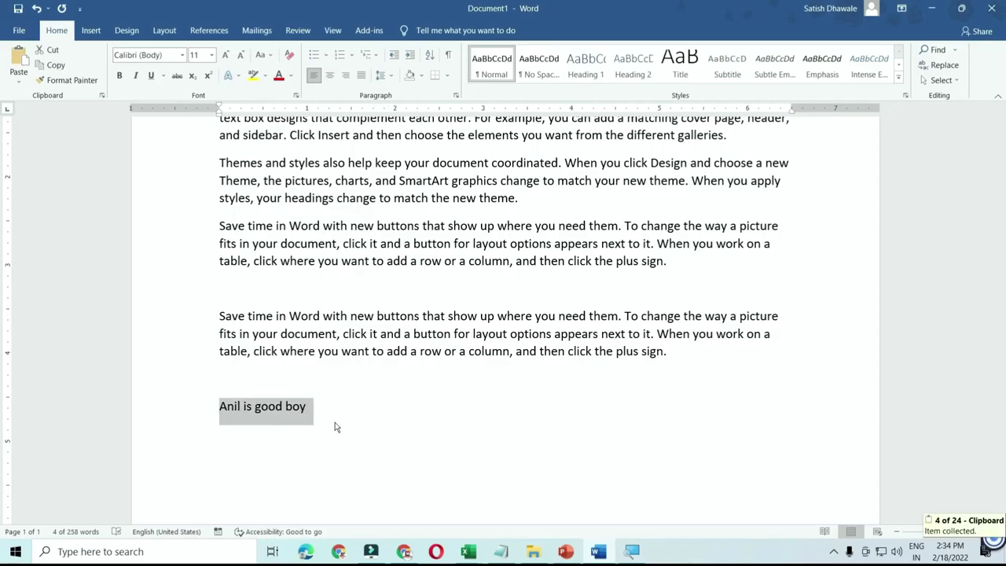
pyautogui.press('Down')
pyautogui.hotkey('ctrl', 'v')
pyautogui.hotkey('ctrl', 'v')
pyautogui.hotkey('ctrl', 'v')
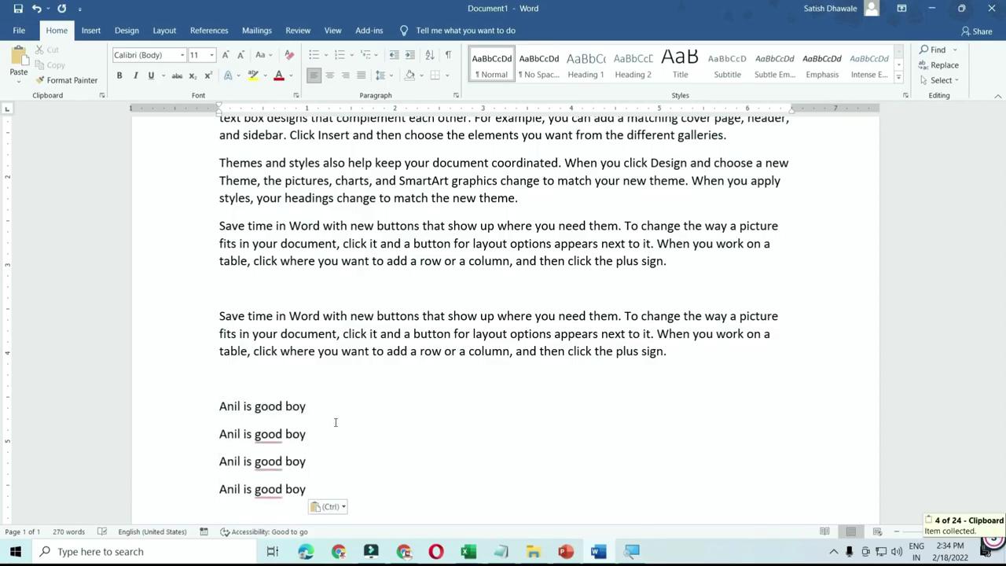
pyautogui.scroll(-3, 335, 422)
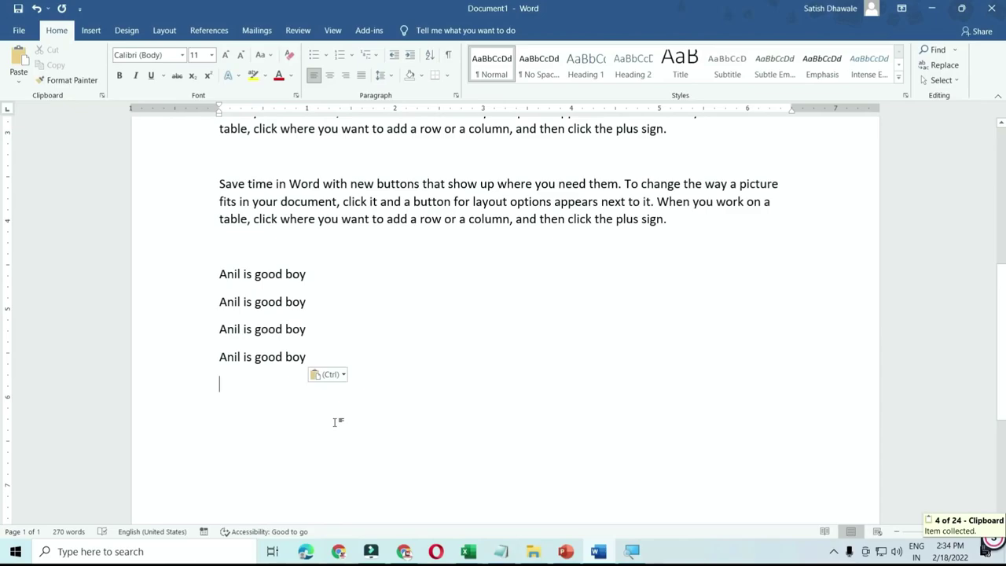
pyautogui.click(220, 275)
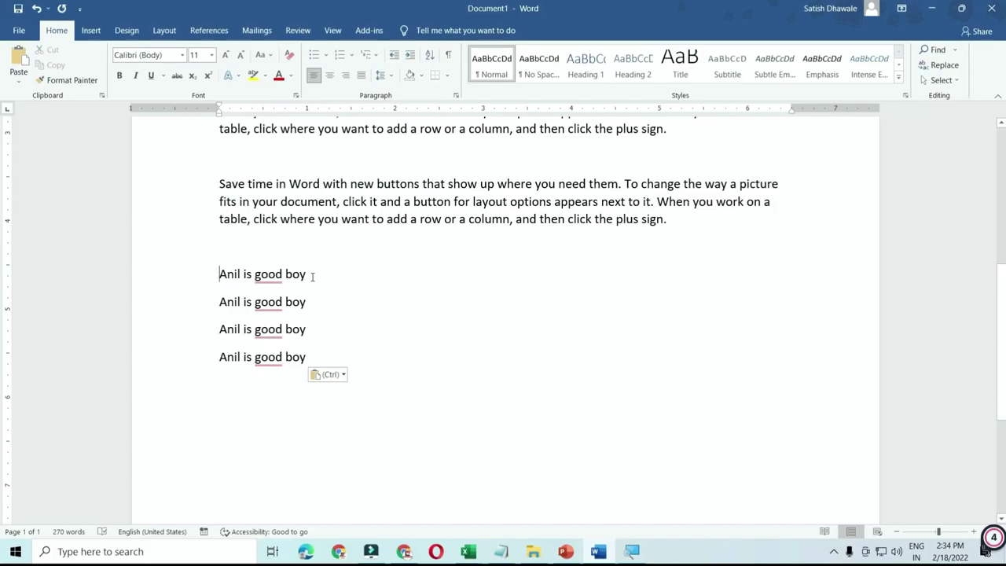
# - Replace every 'Good' with 'bad' in the document using Find and Replace
pyautogui.hotkey('ctrl', 'h')
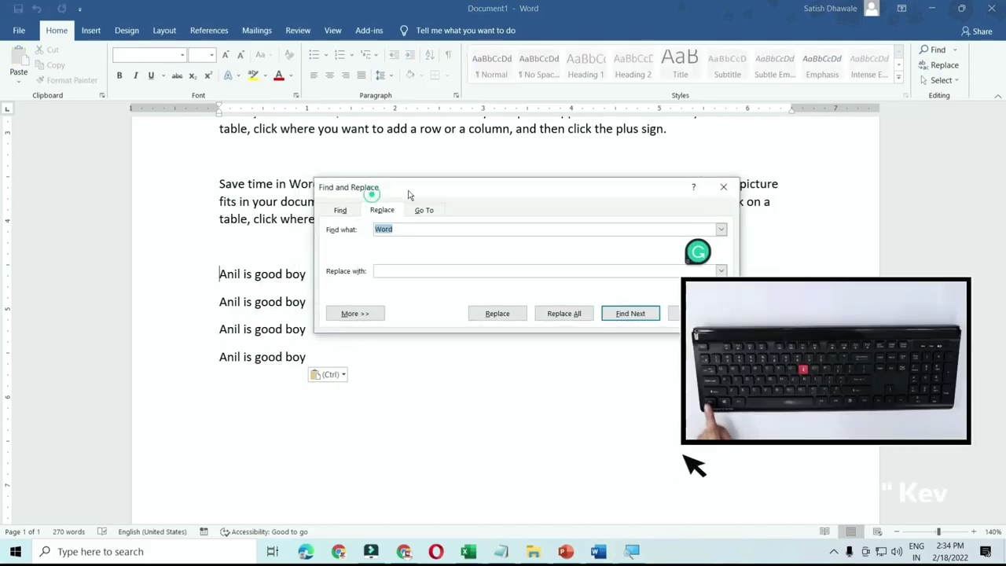
pyautogui.moveTo(369, 193); pyautogui.dragTo(472, 205)
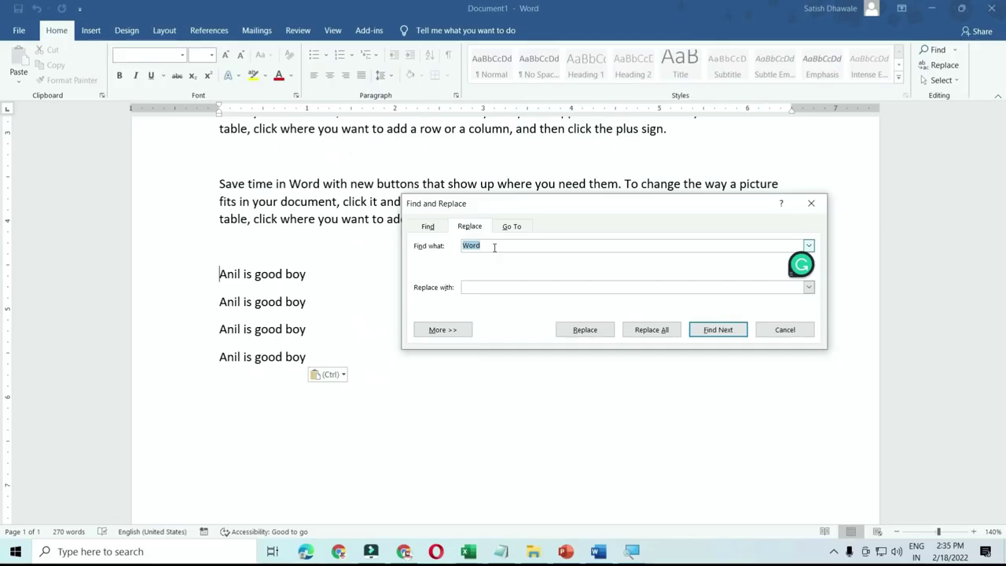
pyautogui.press('BackSpace')
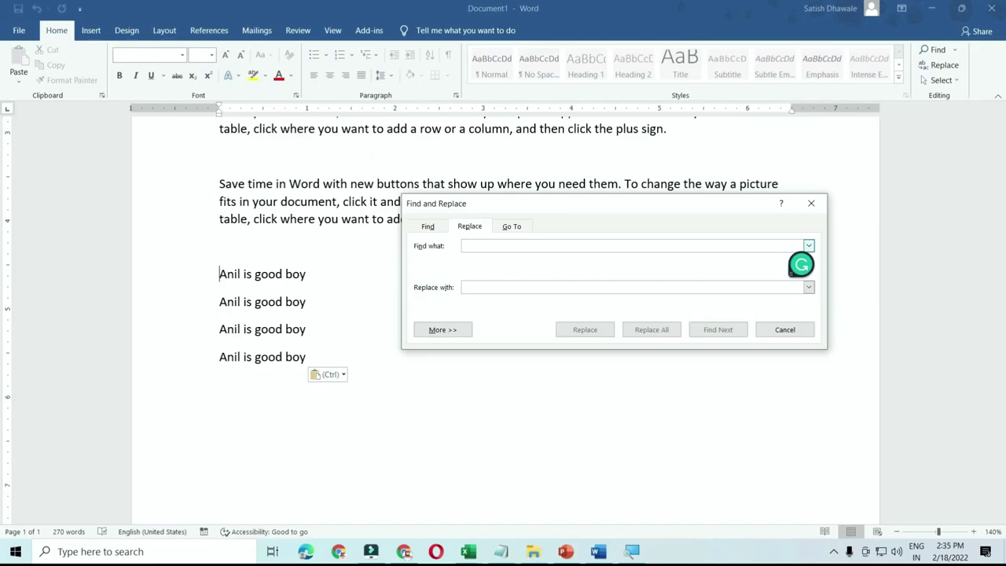
pyautogui.write('G')
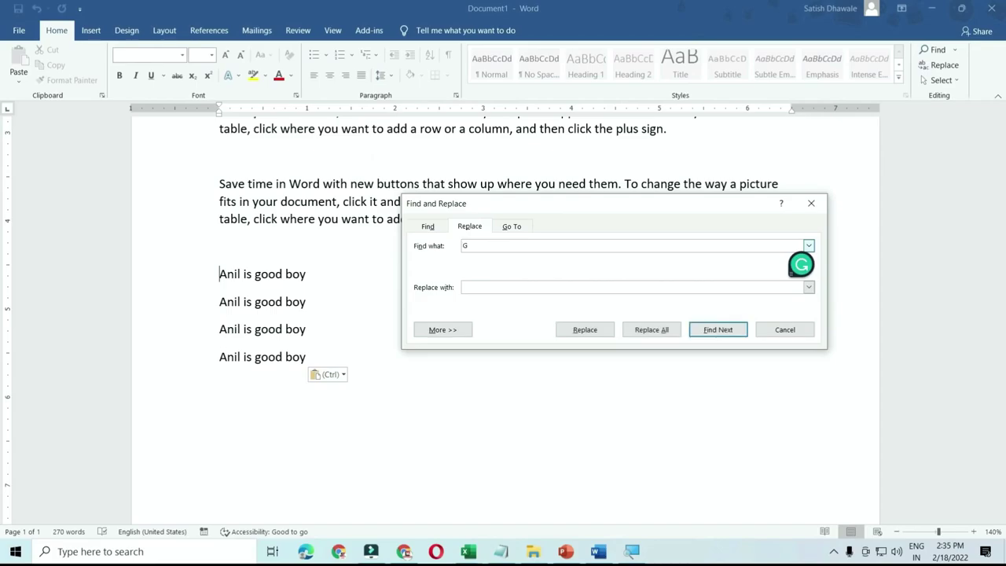
pyautogui.write('ood')
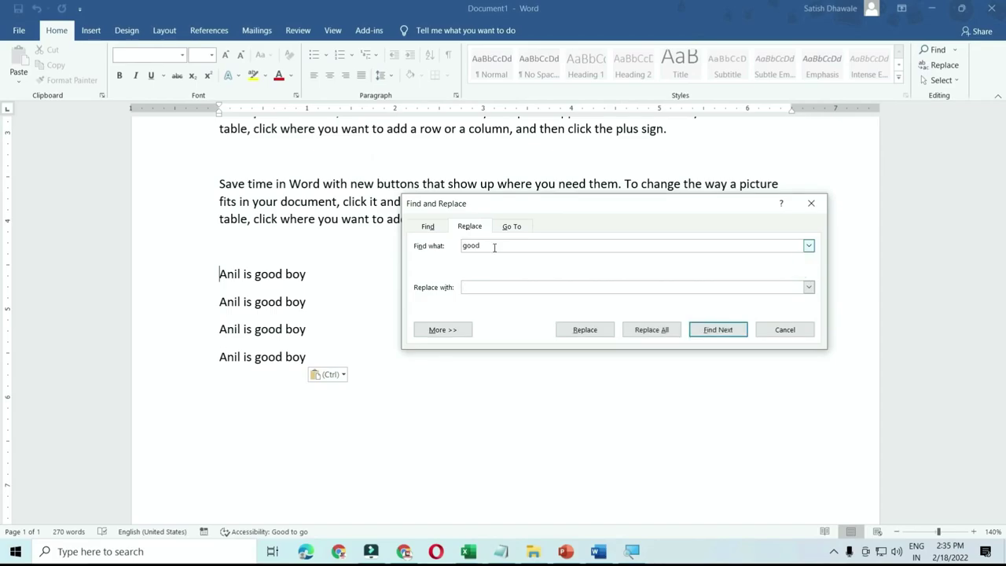
pyautogui.press('Tab')
pyautogui.write('bad')
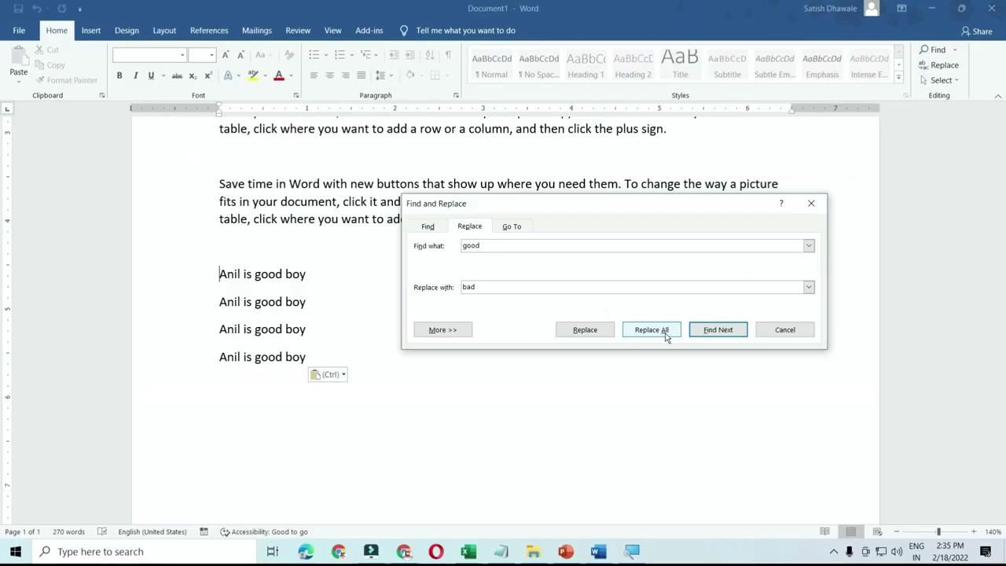
pyautogui.click(652, 330)
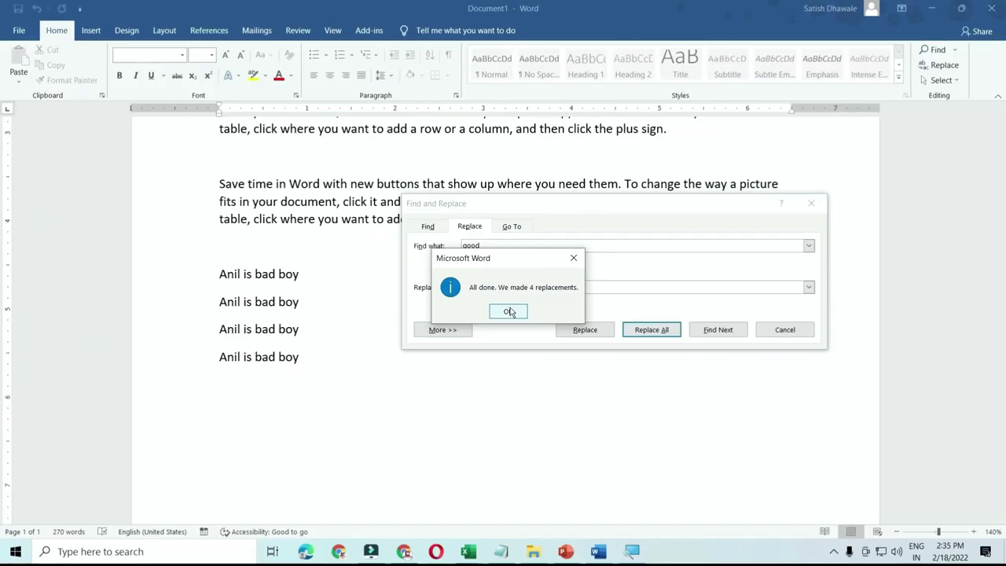
pyautogui.click(510, 313)
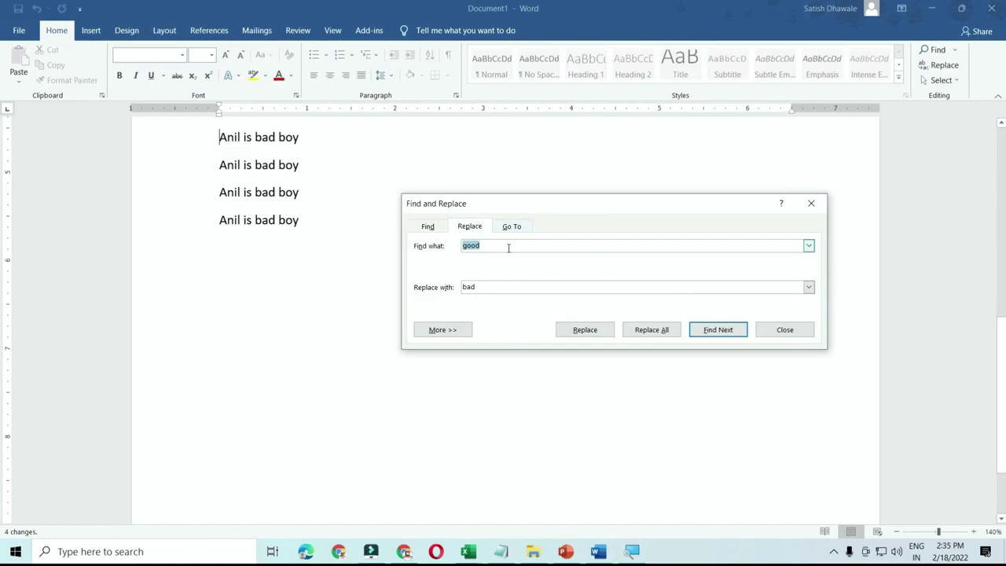
# - Replace every 'boy' with 'girl' throughout the sample lines
pyautogui.write('boy')
pyautogui.press('Tab')
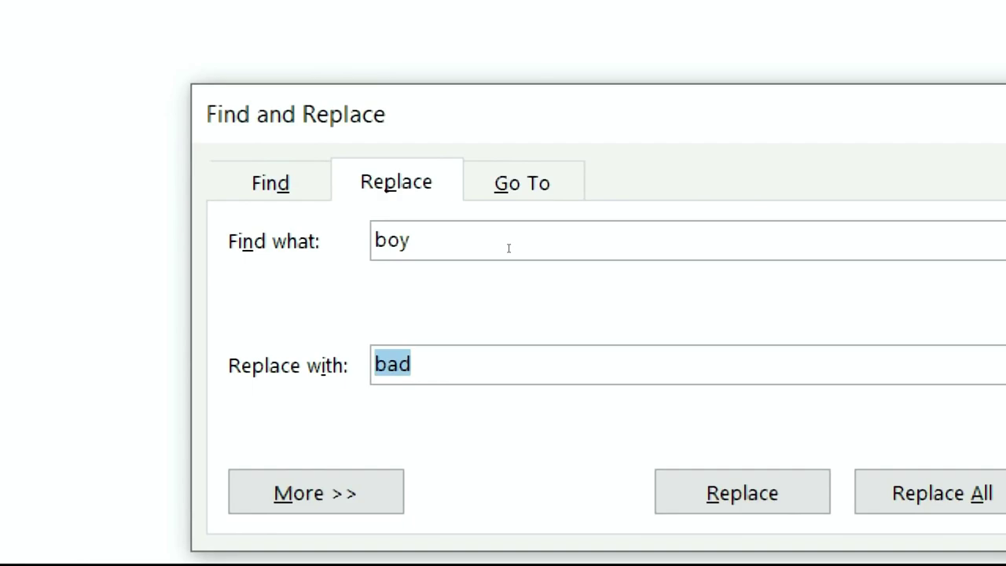
pyautogui.write('girl')
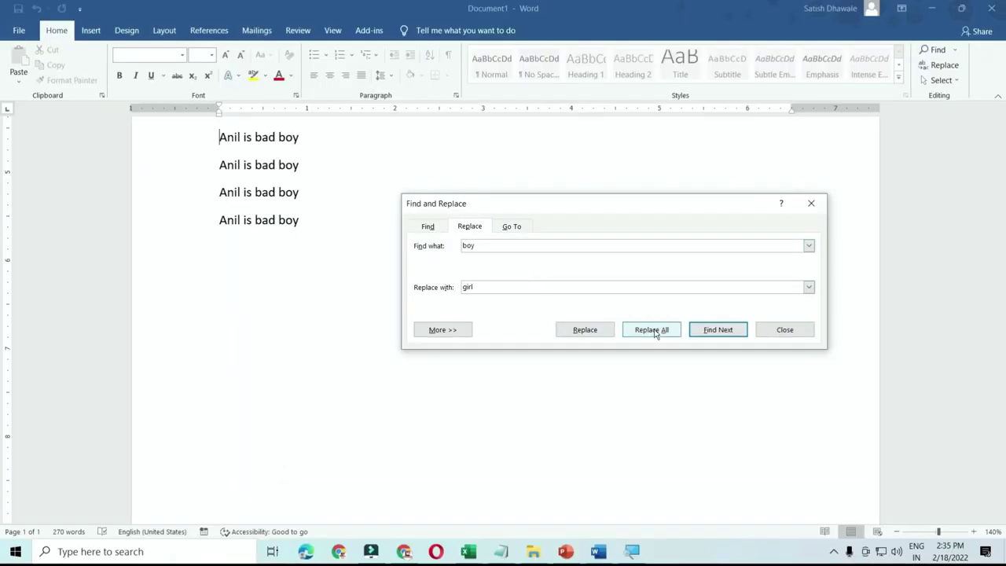
pyautogui.click(651, 330)
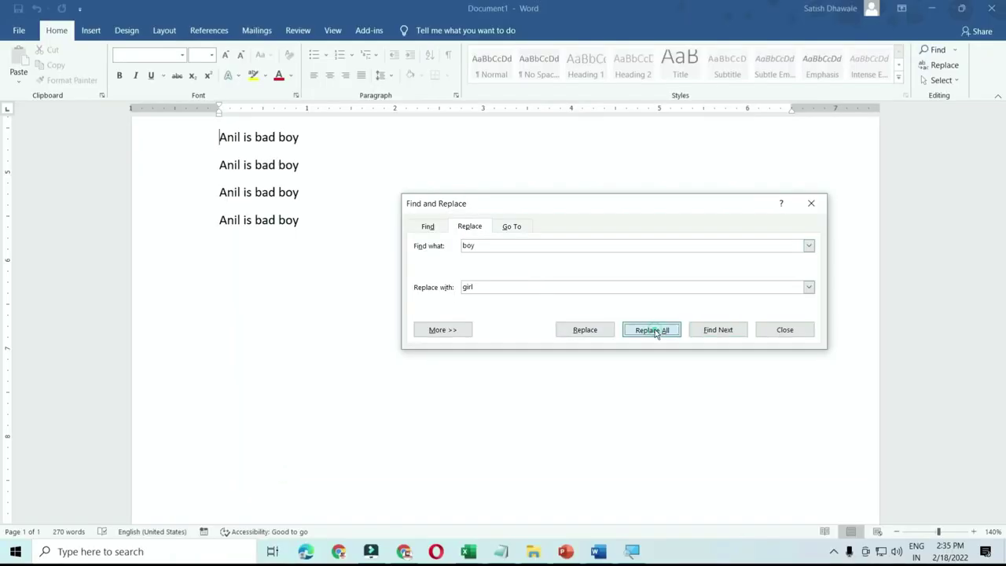
pyautogui.click(508, 311)
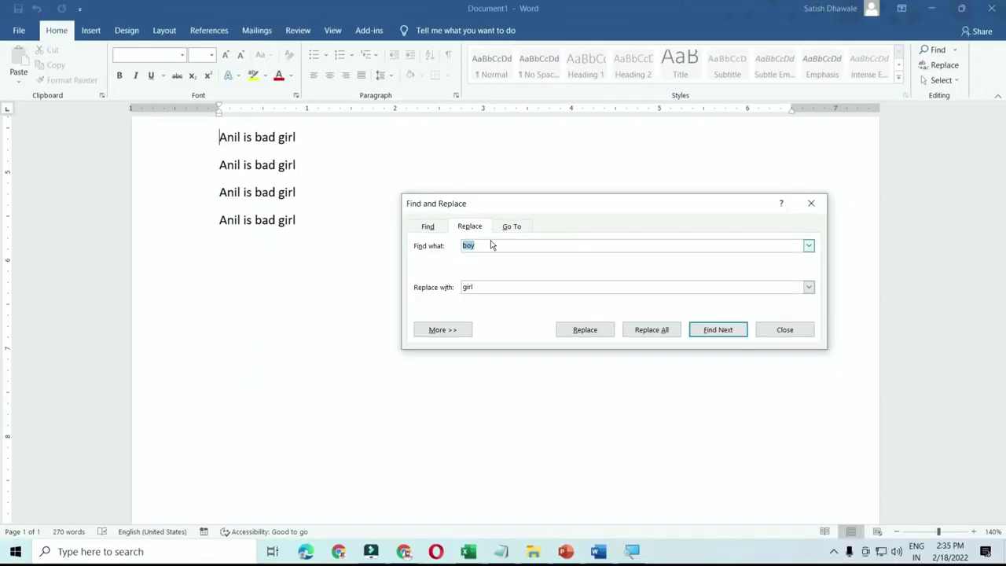
pyautogui.doubleClick(490, 246)
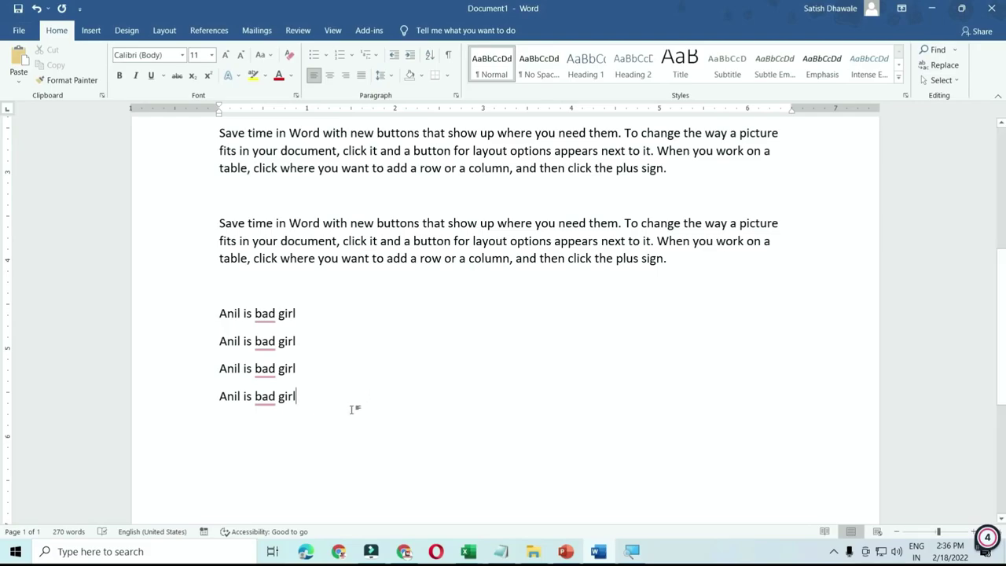
# - Scroll to the top and use Ctrl+G Go To with page number 2, then close the panel
pyautogui.scroll(5, 352, 409)
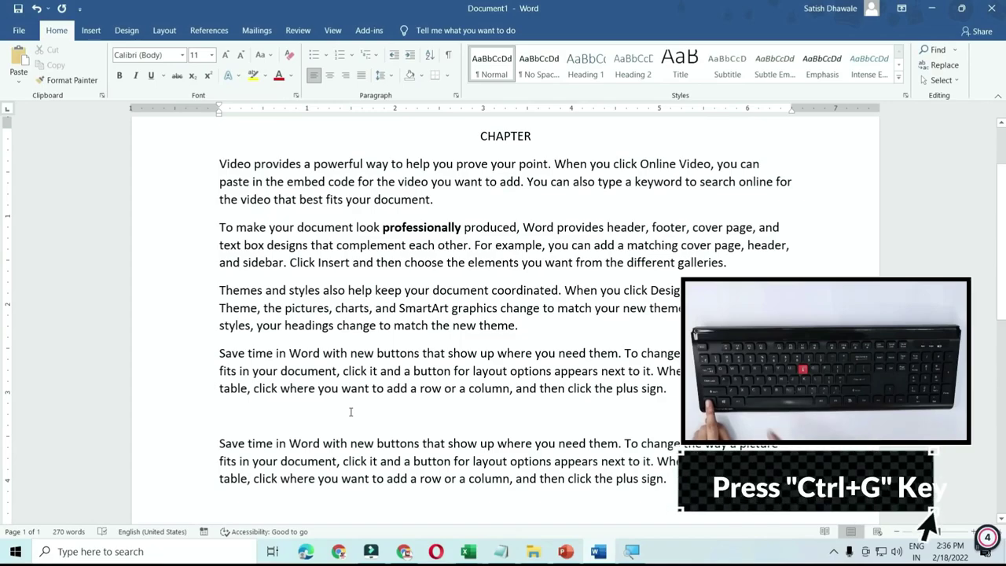
pyautogui.scroll(1, 351, 412)
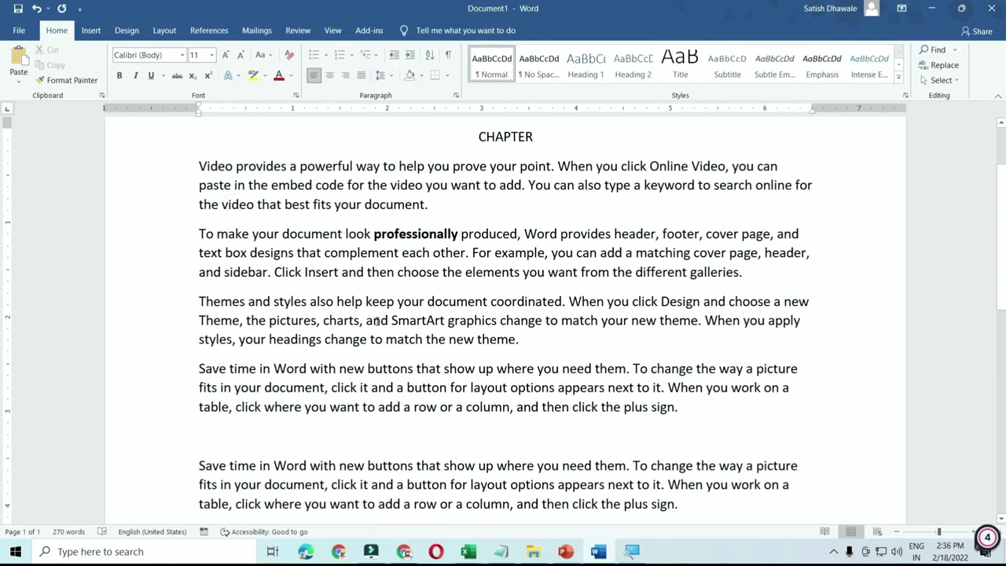
pyautogui.hotkey('ctrl', 'g')
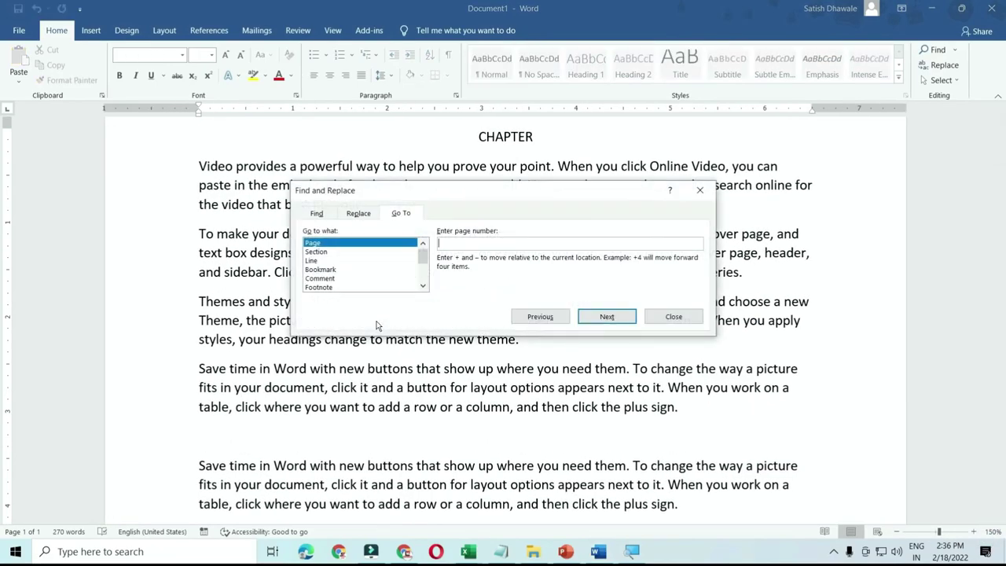
pyautogui.press('Escape')
pyautogui.hotkey('ctrl', 'g')
pyautogui.click(670, 322)
pyautogui.hotkey('ctrl', 'g')
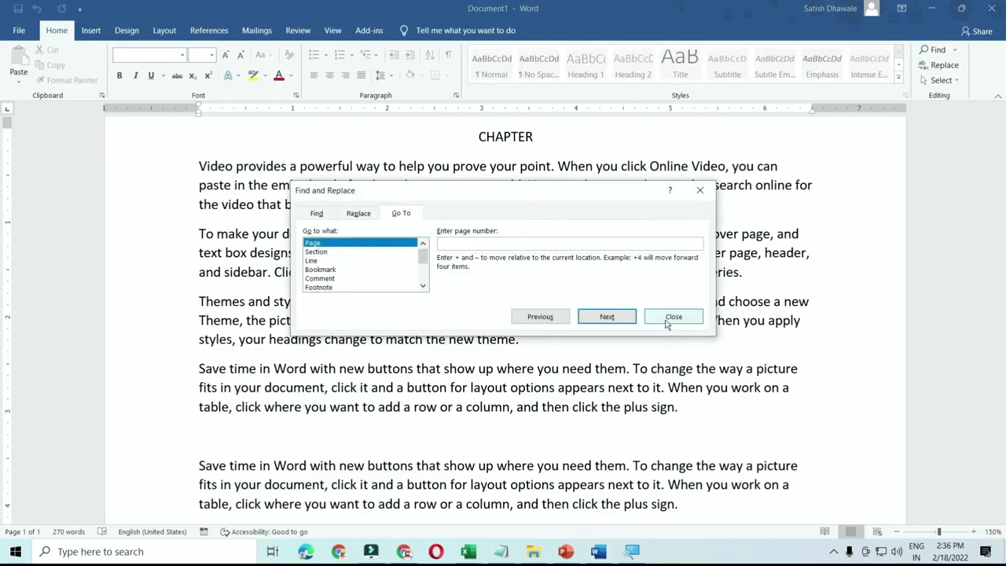
pyautogui.click(544, 246)
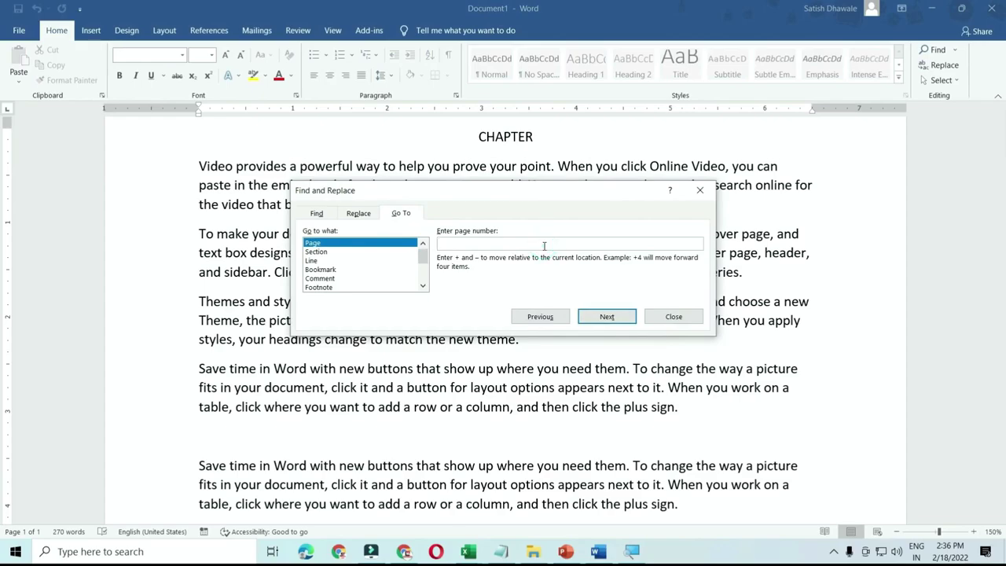
pyautogui.write('2')
pyautogui.press('Escape')
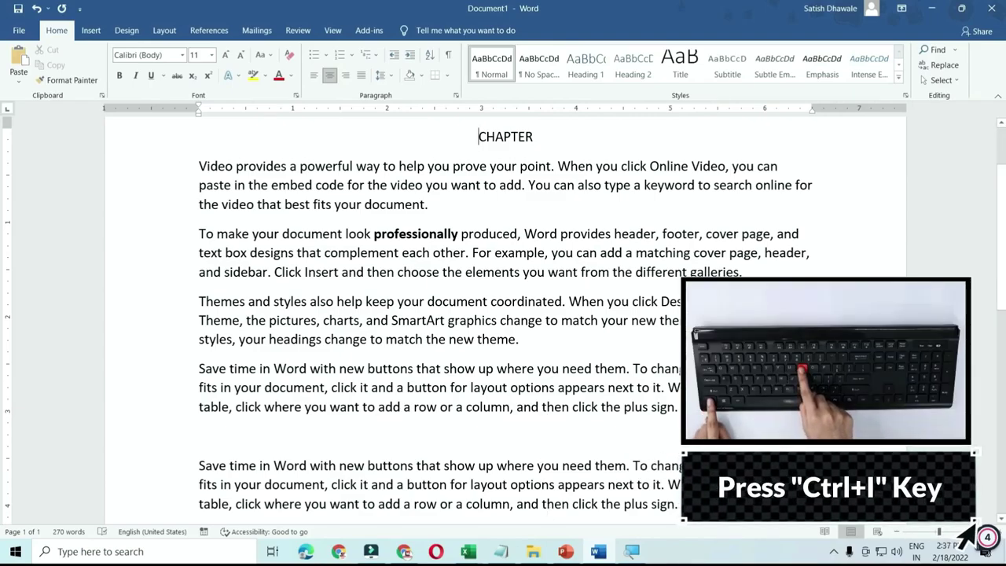
# - Italicize the first 'Save time' paragraph
pyautogui.doubleClick(197, 371)
pyautogui.hotkey('ctrl', 'i')
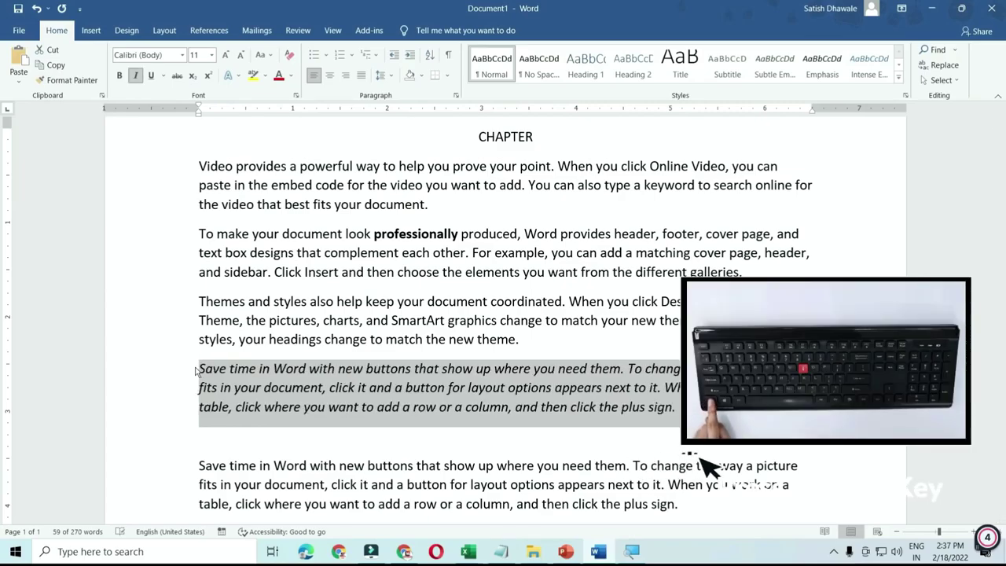
pyautogui.click(673, 407)
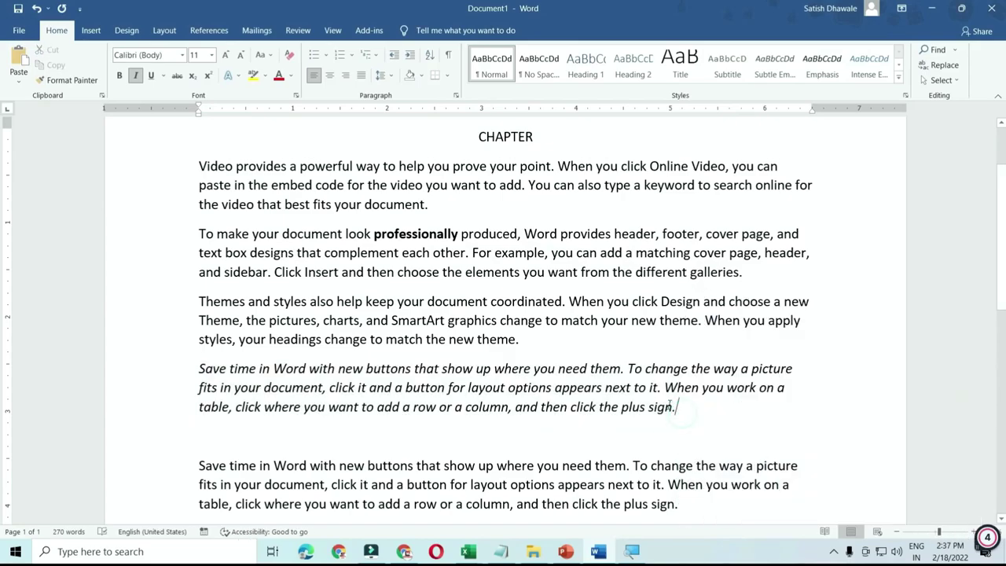
# - Justify all paragraphs from the Video paragraph to the end of the document
pyautogui.keyDown('ctrl'); pyautogui.scroll(-1, 472, 299); pyautogui.keyUp('ctrl')
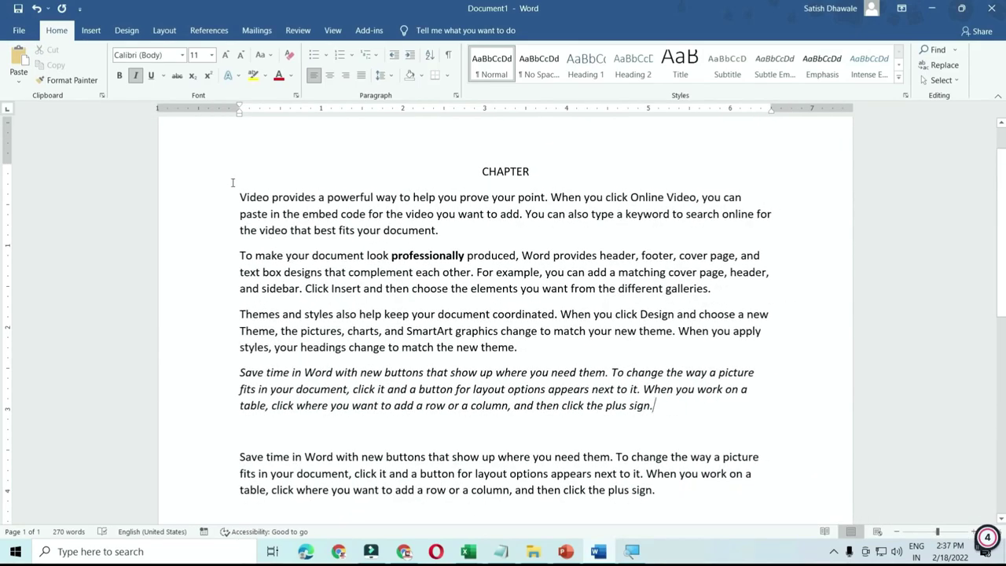
pyautogui.moveTo(649, 498)
pyautogui.mouseDown()
pyautogui.moveTo(361, 343)
pyautogui.moveTo(346, 228)
pyautogui.moveTo(239, 205)
pyautogui.mouseUp()
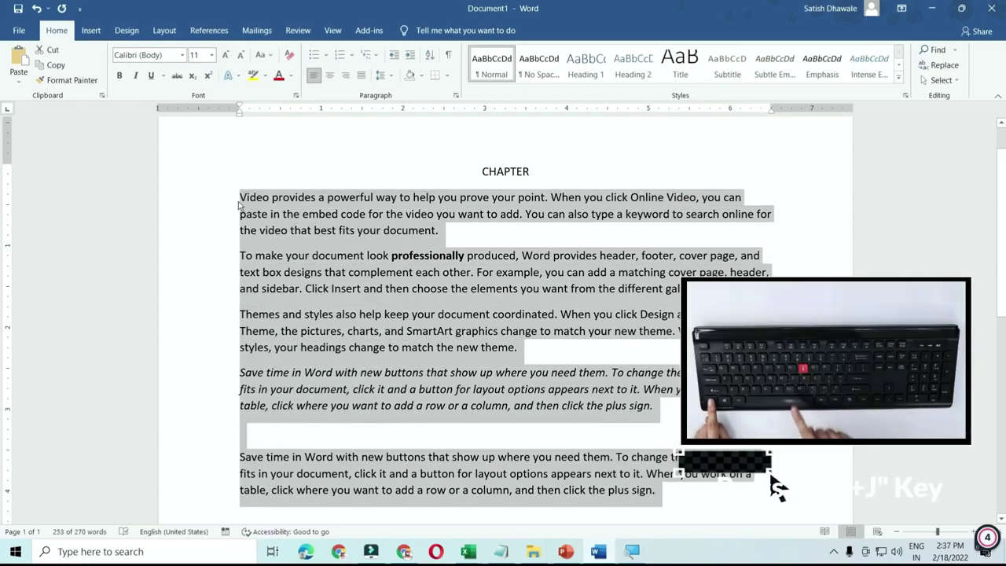
pyautogui.hotkey('ctrl', 'j')
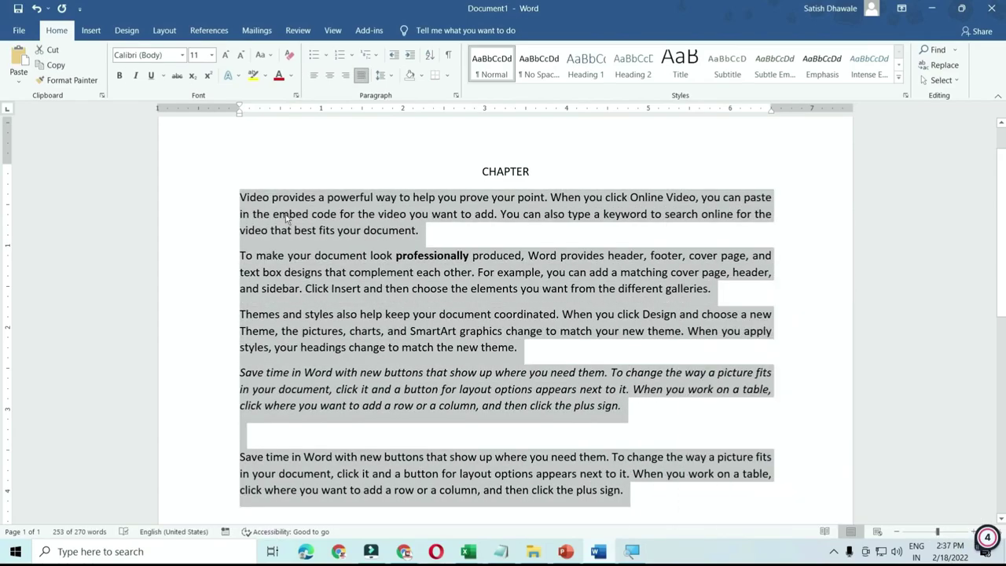
pyautogui.hotkey('ctrl', 'l')
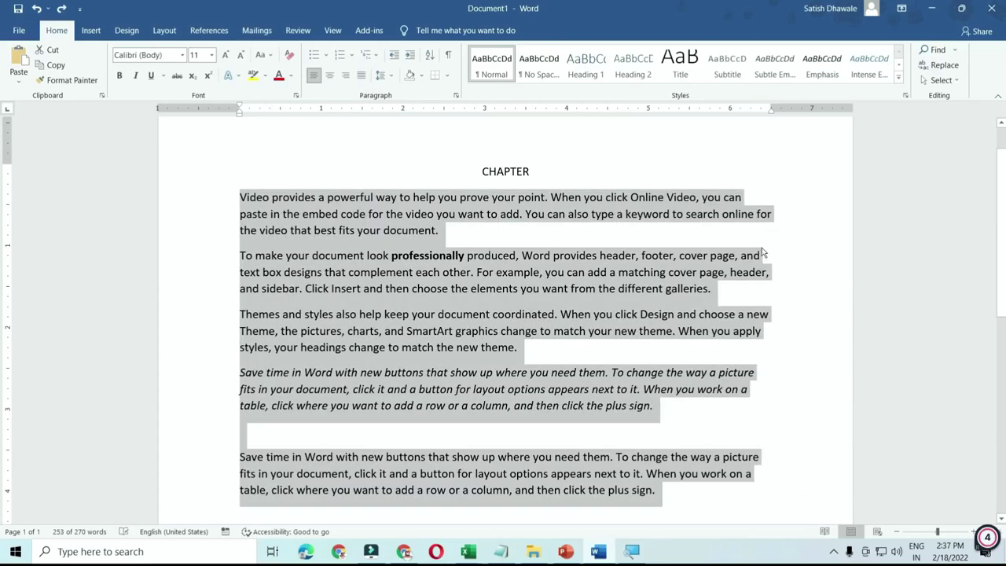
pyautogui.hotkey('ctrl', 'j')
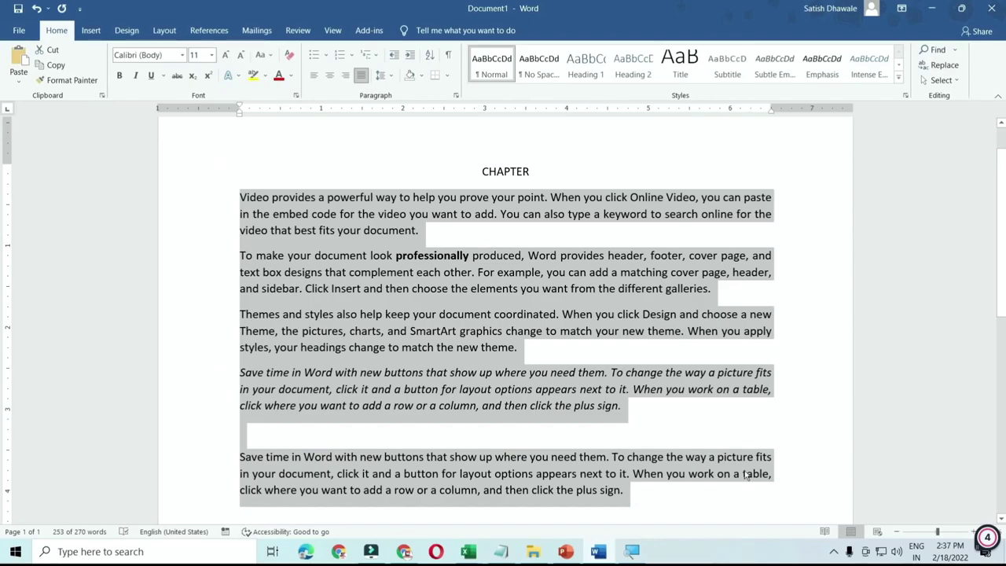
pyautogui.click(441, 389)
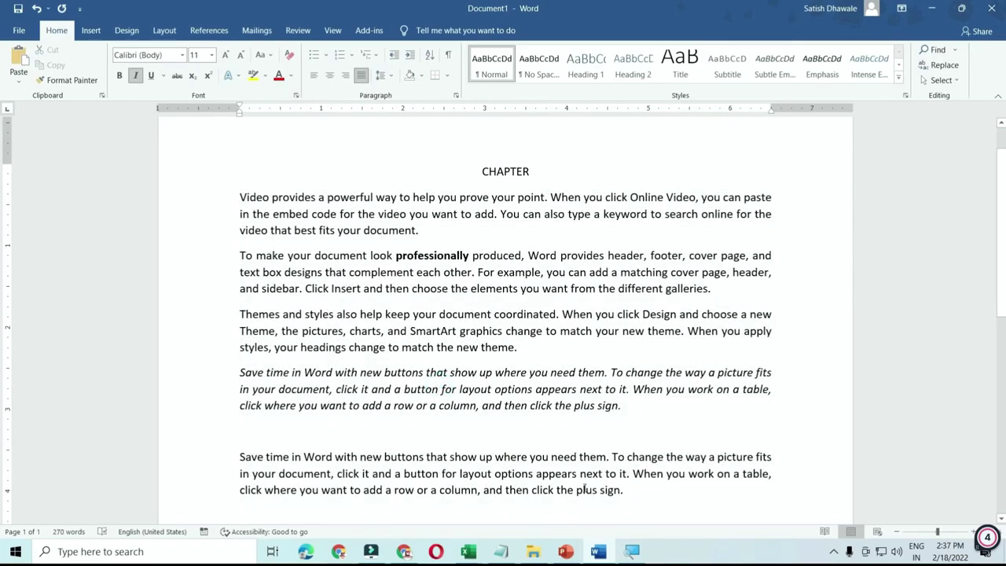
pyautogui.moveTo(468, 552)
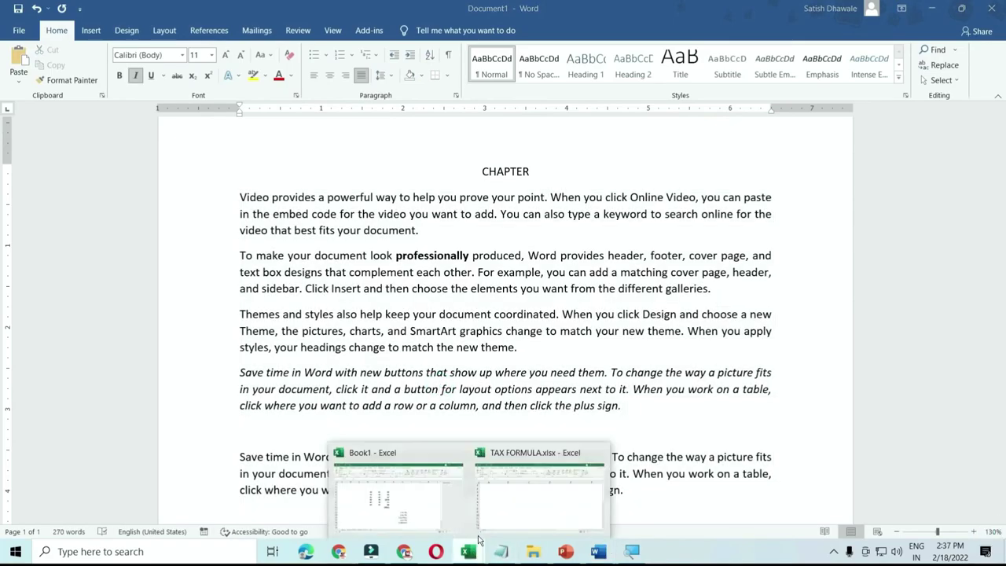
# - Enter the word 'file' in cell B5 of the TAX FORMULA workbook
pyautogui.click(485, 501)
pyautogui.click(284, 264)
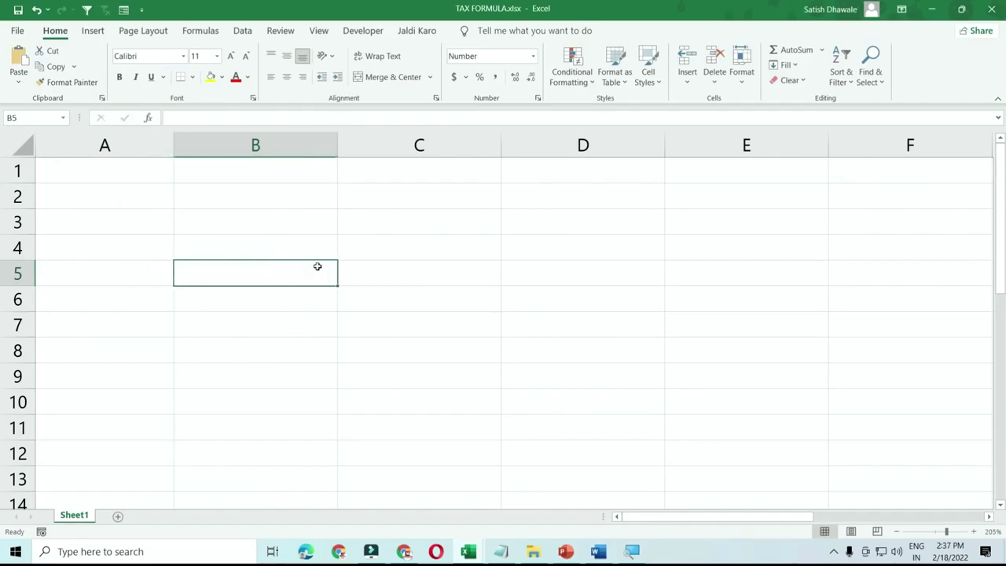
pyautogui.write('fi')
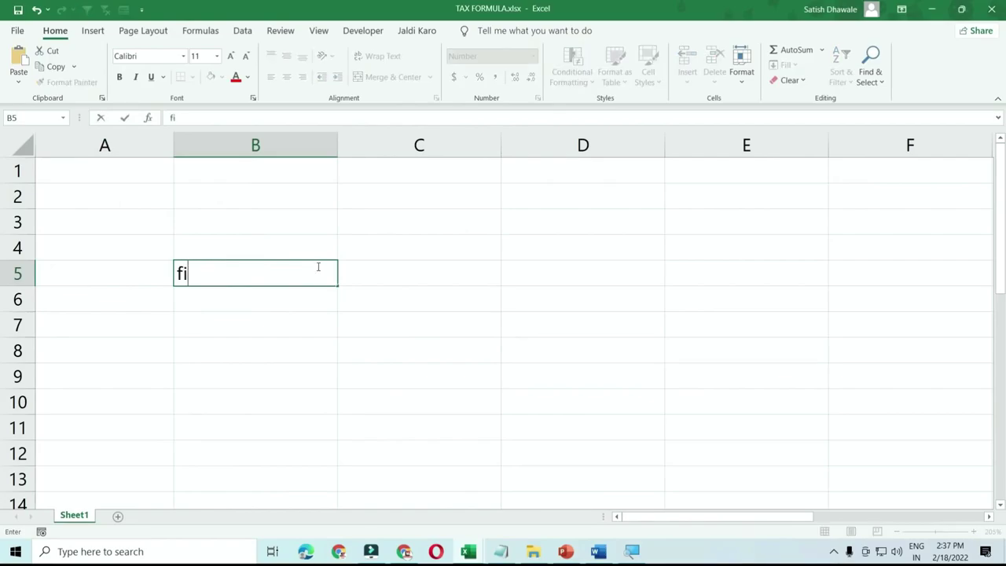
pyautogui.write('le')
pyautogui.press('Return')
# - Hyperlink cell B5 to '31 - HTML - Forms .html' and follow the link
pyautogui.click(324, 275)
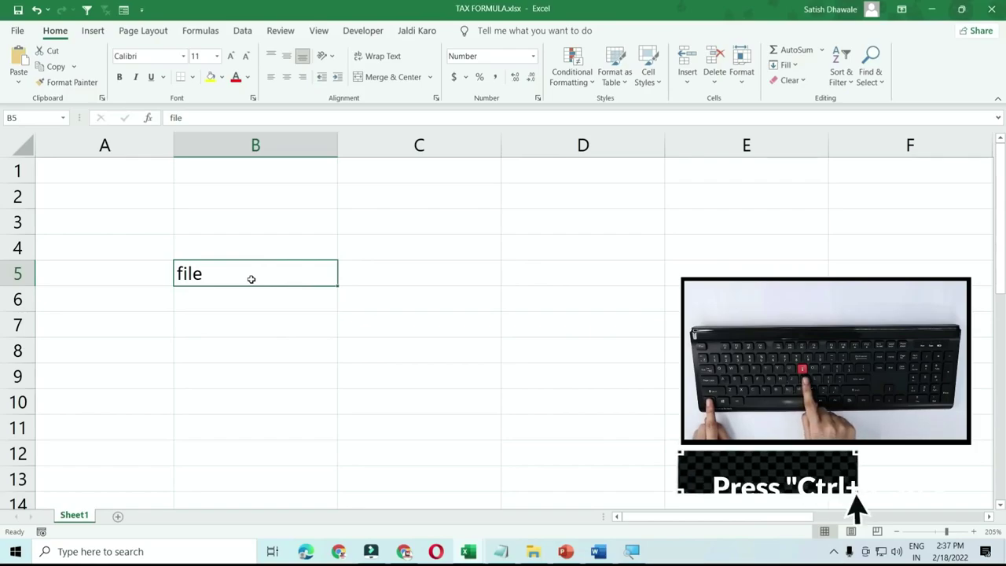
pyautogui.hotkey('ctrl', 'k')
pyautogui.scroll(5, 467, 303)
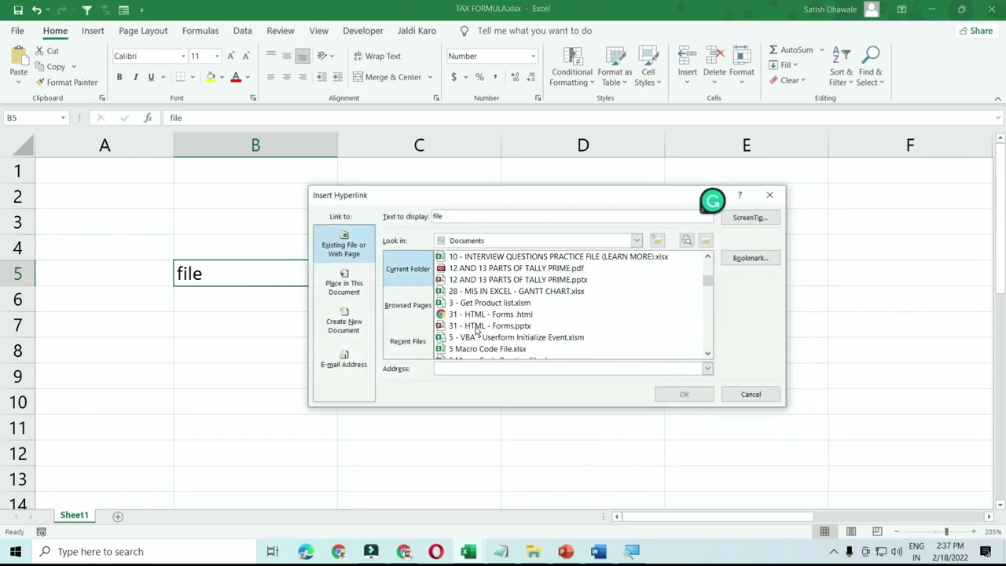
pyautogui.scroll(-3, 466, 323)
pyautogui.scroll(2, 466, 326)
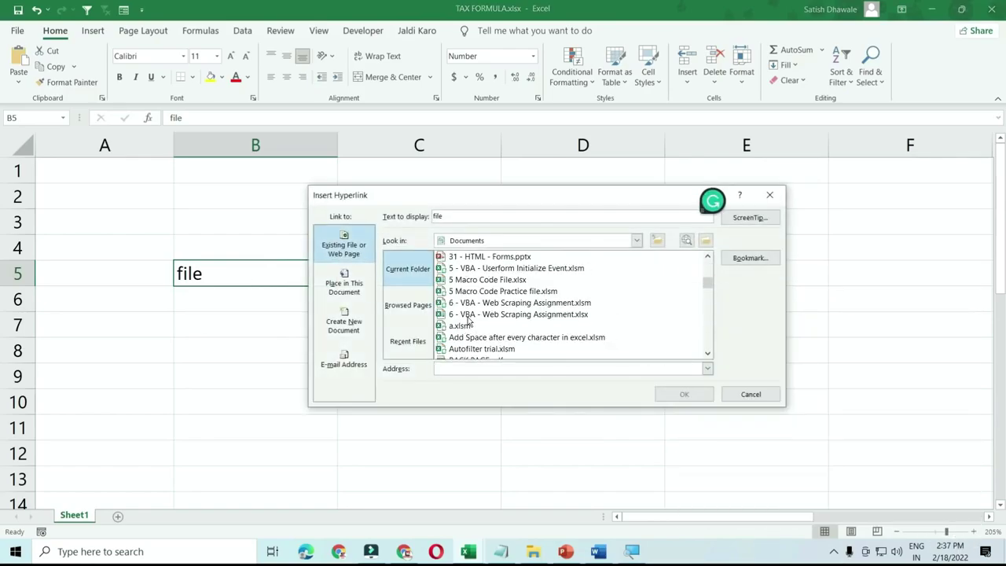
pyautogui.scroll(1, 476, 314)
pyautogui.scroll(1, 482, 295)
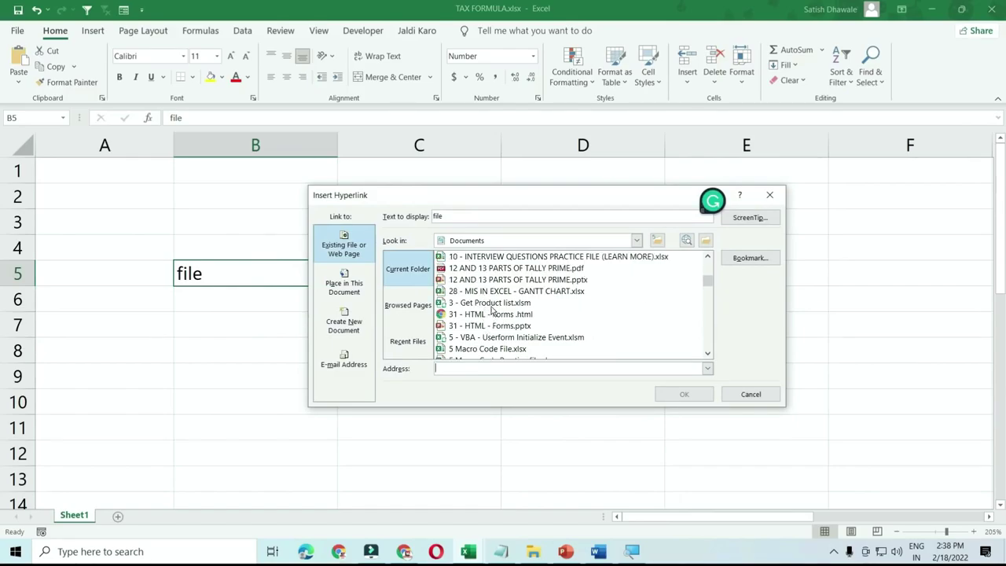
pyautogui.click(487, 314)
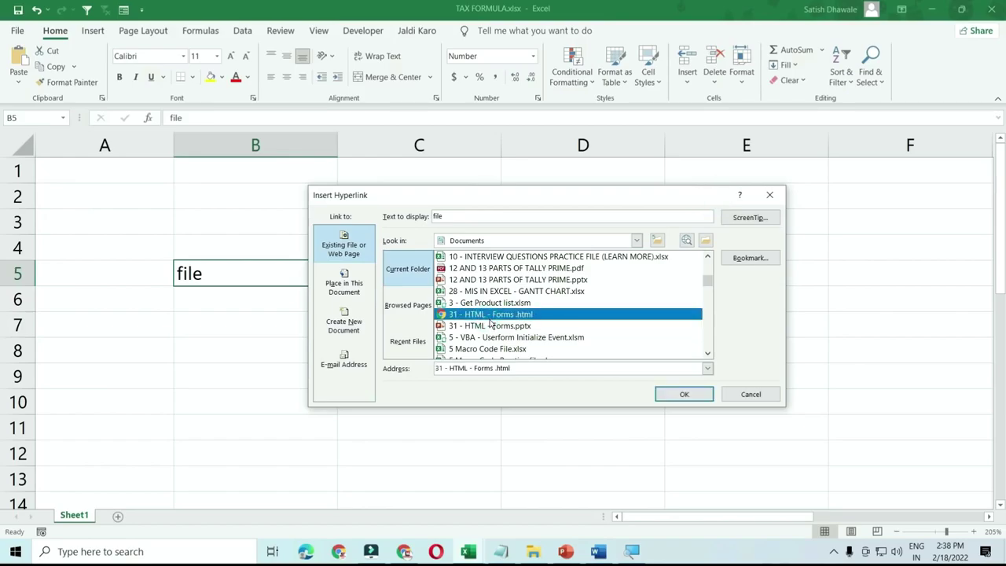
pyautogui.click(685, 395)
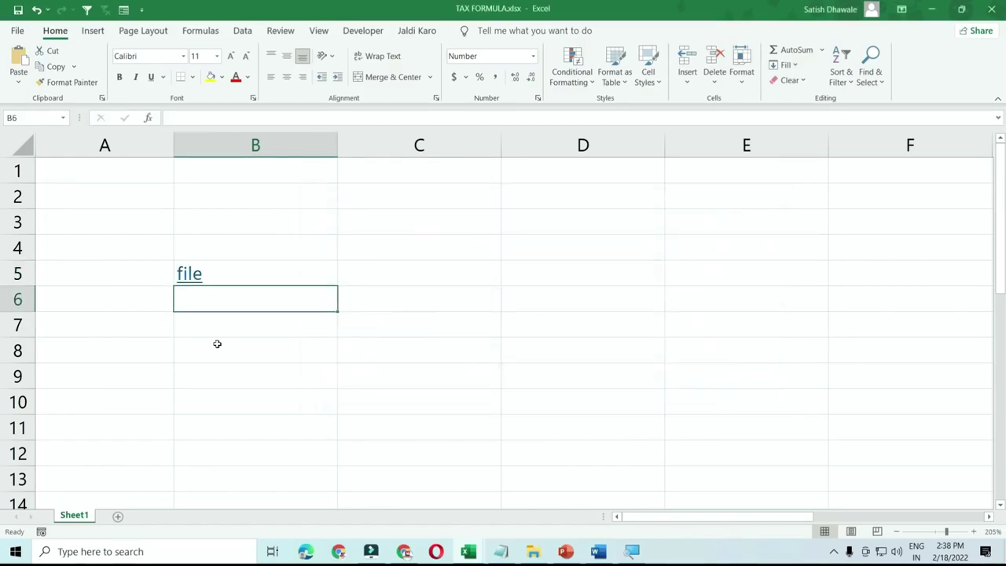
pyautogui.click(190, 275)
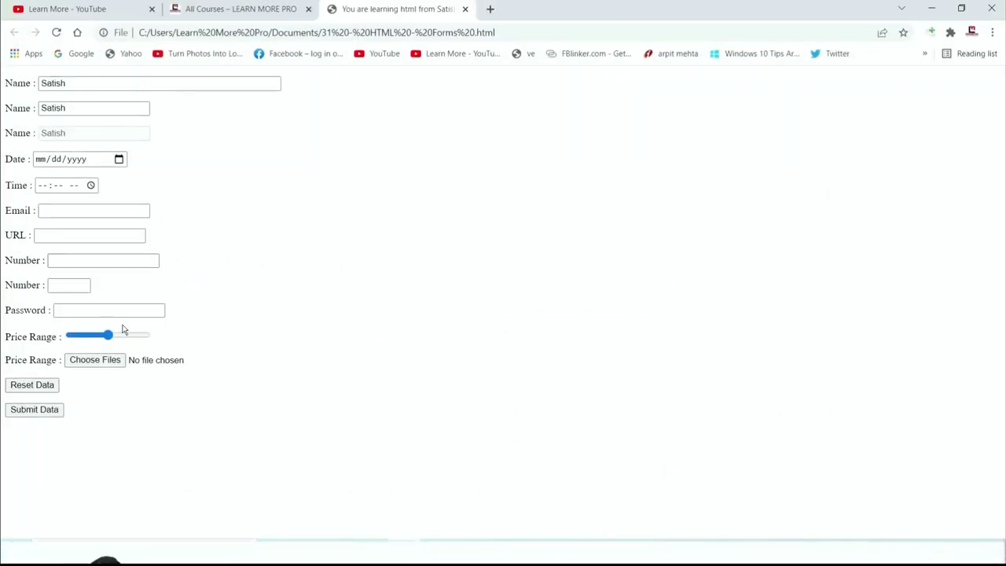
# - Close the HTML forms tab and minimize Chrome
pyautogui.click(465, 9)
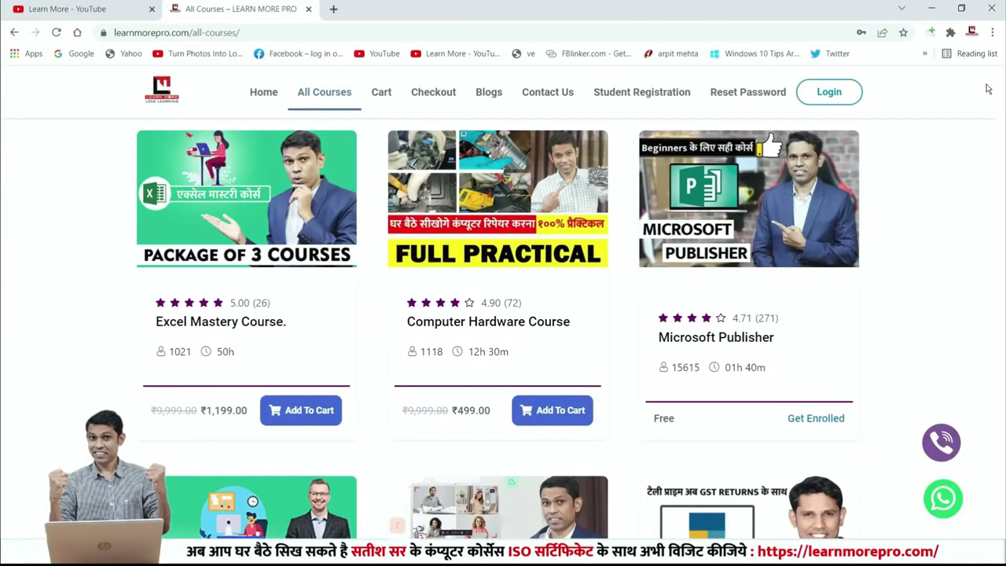
pyautogui.click(932, 9)
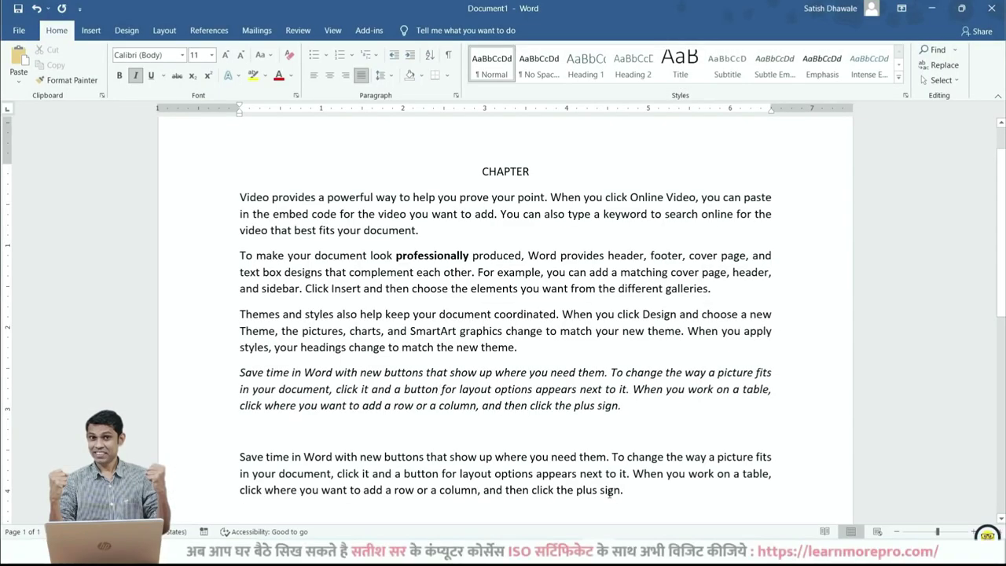
# - Try left, centre and right alignment on the CHAPTER heading, finishing centred
pyautogui.tripleClick(244, 459)
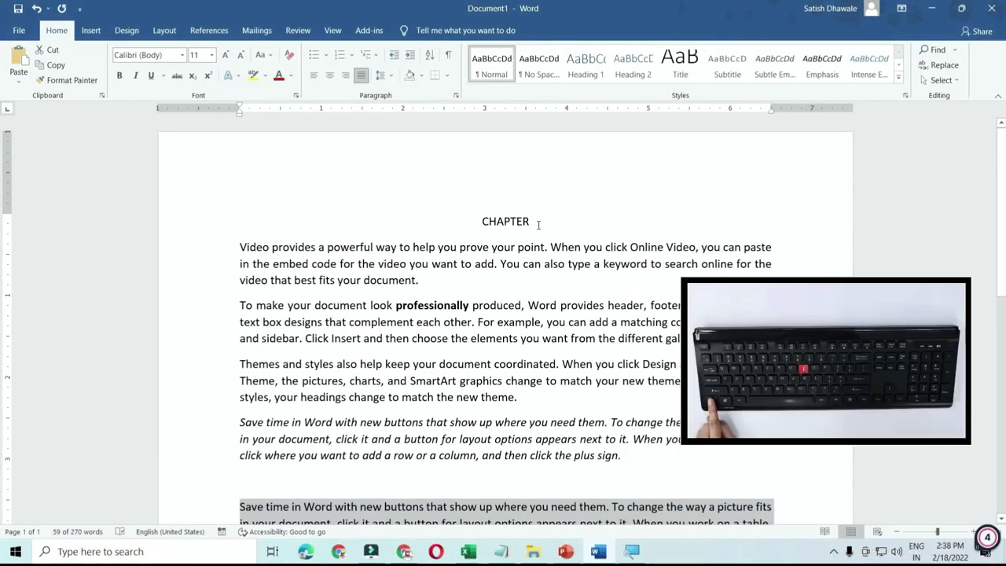
pyautogui.doubleClick(538, 223)
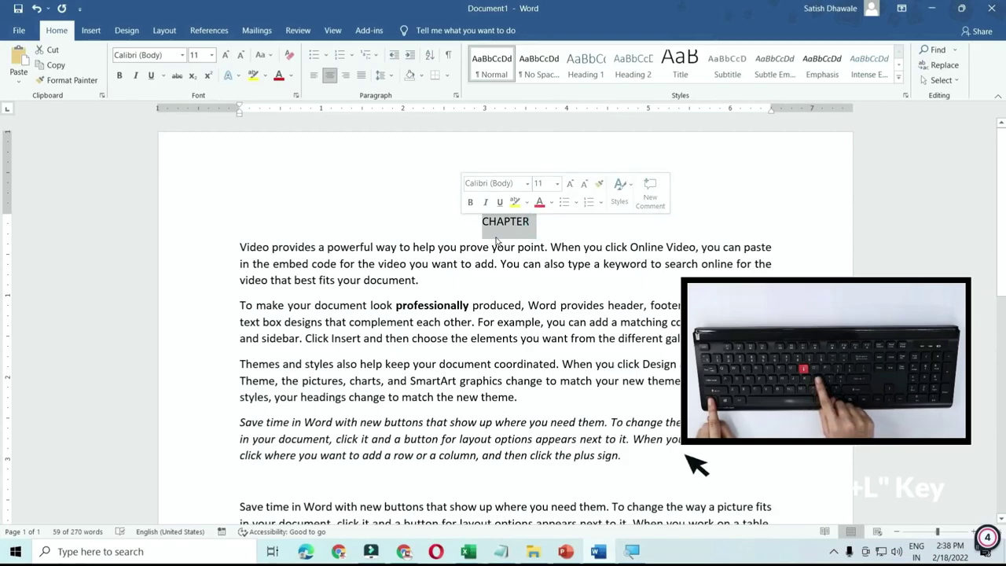
pyautogui.hotkey('ctrl', 'l')
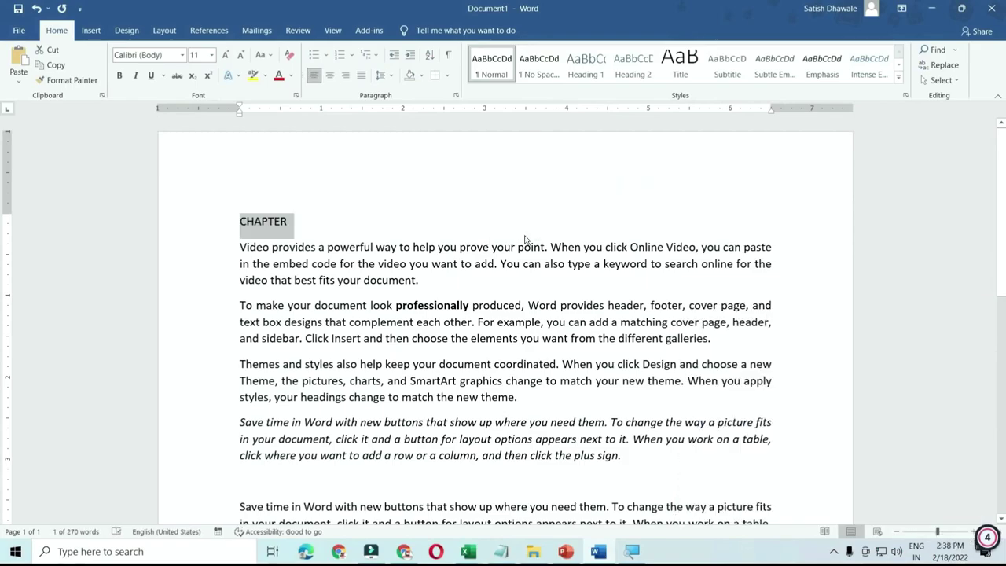
pyautogui.hotkey('ctrl', 'e')
pyautogui.hotkey('ctrl', 'l')
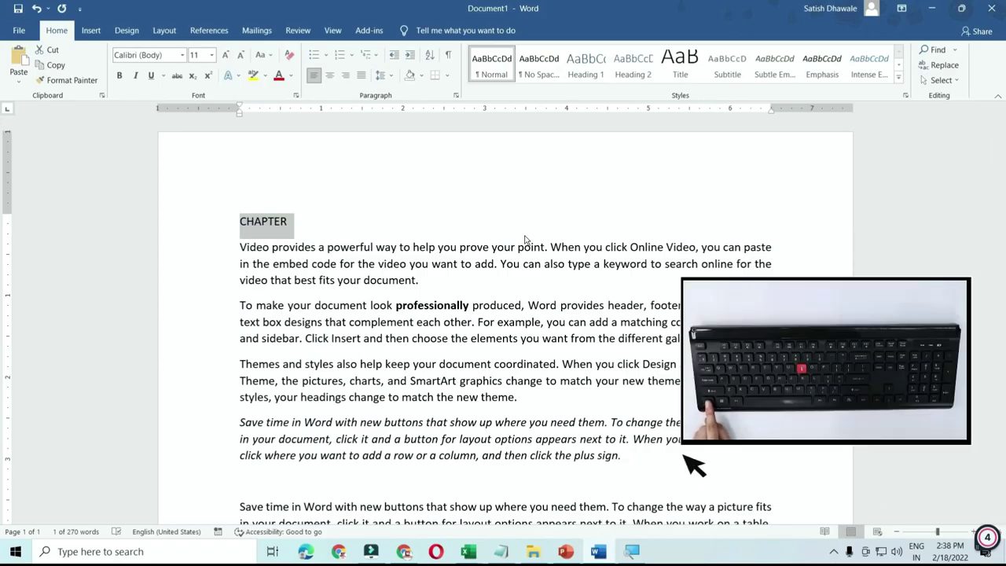
pyautogui.hotkey('ctrl', 'r')
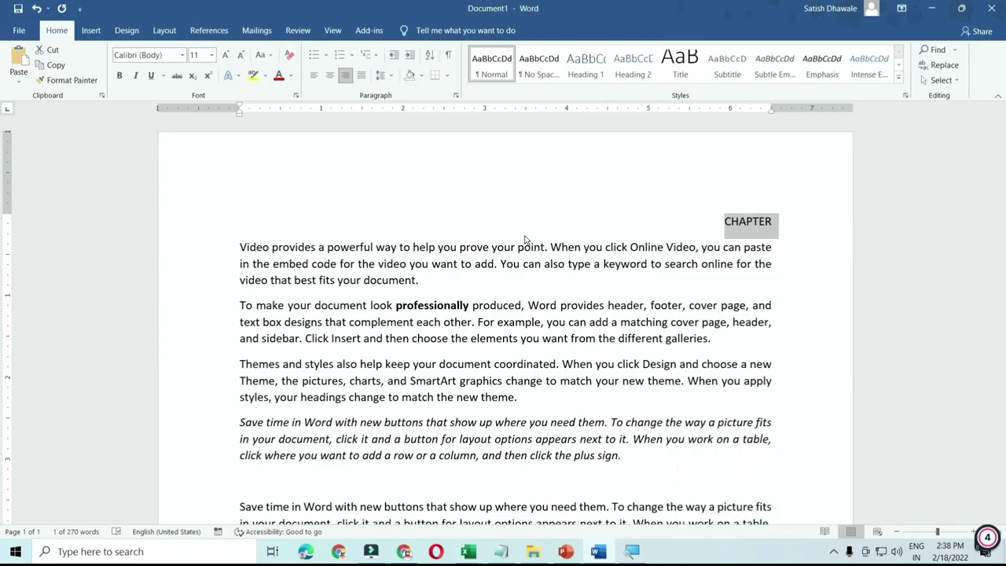
pyautogui.hotkey('ctrl', 'l')
pyautogui.hotkey('ctrl', 'e')
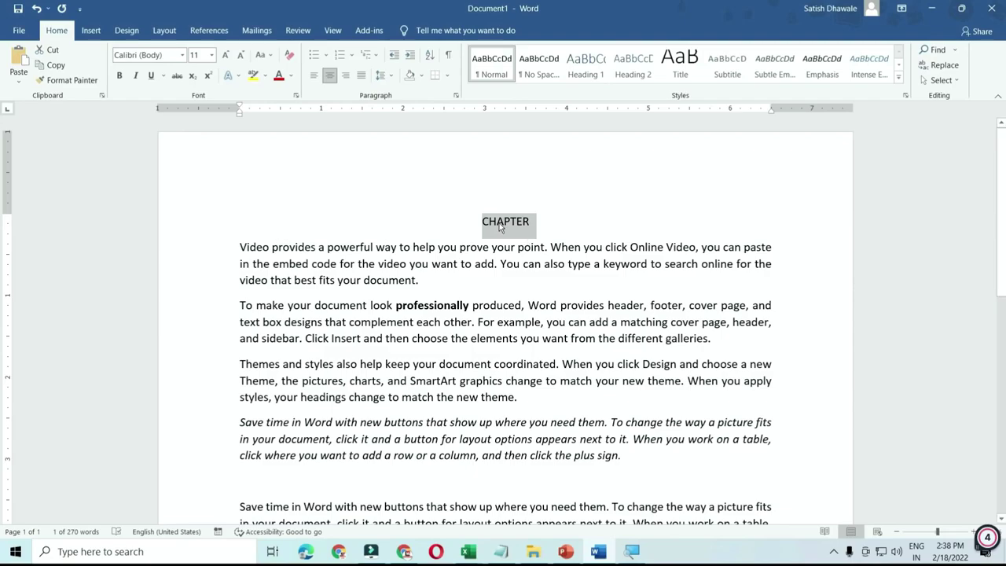
pyautogui.moveTo(429, 283); pyautogui.dragTo(242, 258)
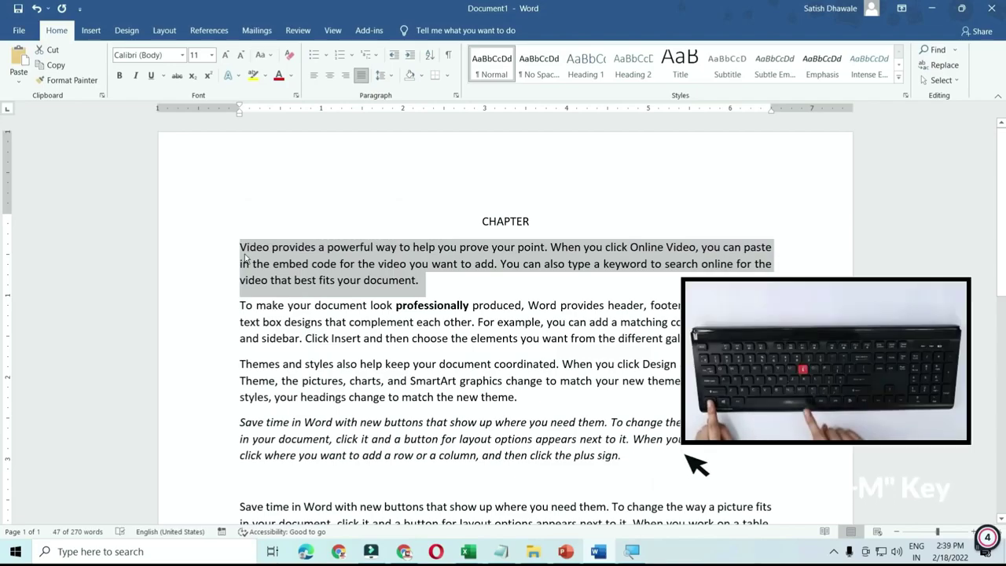
pyautogui.hotkey('ctrl', 'm')
pyautogui.hotkey('ctrl', 'm')
pyautogui.hotkey('ctrl', 'm')
pyautogui.hotkey('ctrl', 'm')
pyautogui.hotkey('ctrl', 'm')
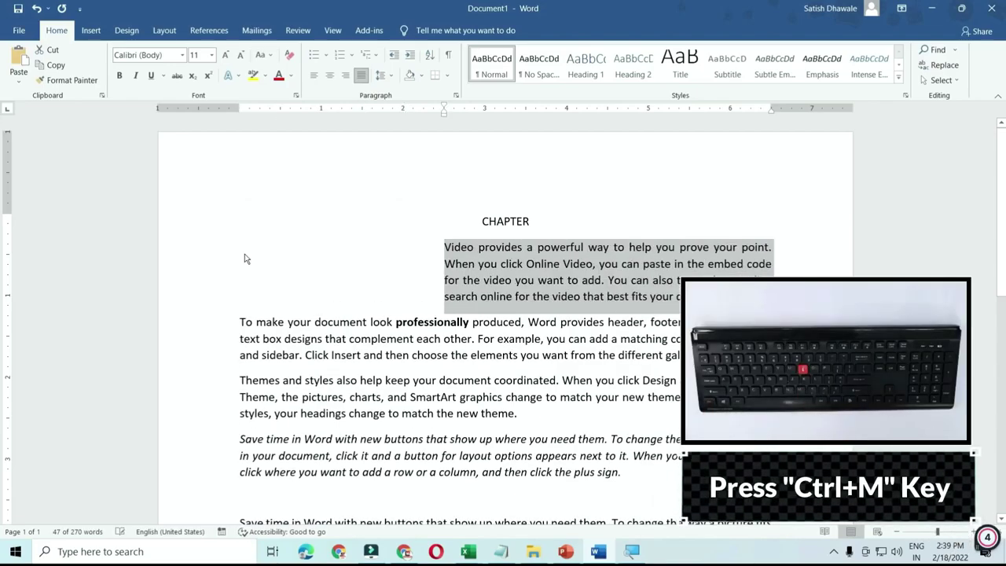
pyautogui.hotkey('ctrl', 'm')
pyautogui.hotkey('ctrl', 'm')
pyautogui.hotkey('ctrl', 'm')
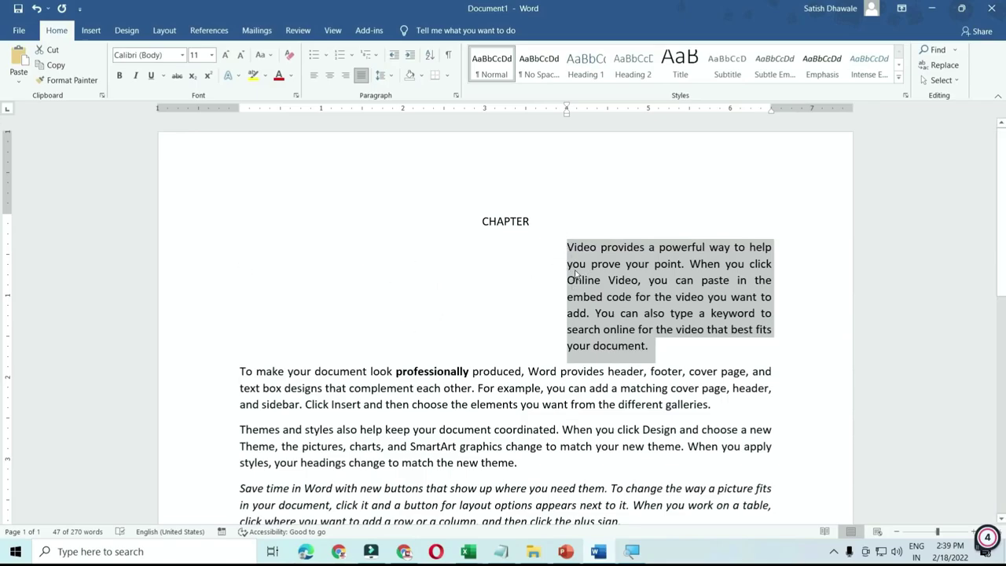
pyautogui.hotkey('ctrl', 'shift', 'm')
pyautogui.hotkey('ctrl', 'shift', 'm')
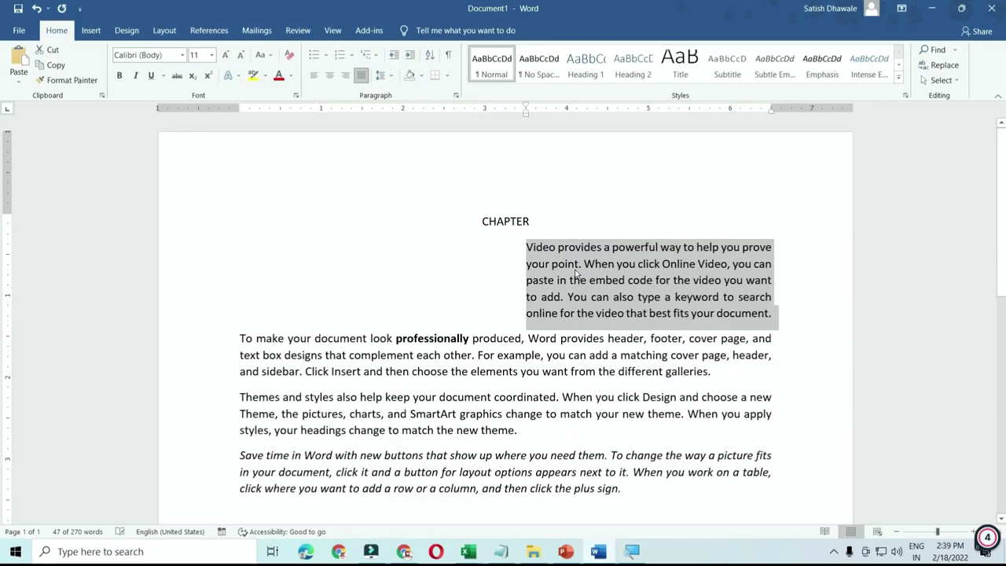
pyautogui.hotkey('ctrl', 'shift', 'm')
pyautogui.hotkey('ctrl', 'shift', 'm')
pyautogui.hotkey('ctrl', 'shift', 'm')
pyautogui.hotkey('ctrl', 'shift', 'm')
pyautogui.hotkey('ctrl', 'shift', 'm')
pyautogui.hotkey('ctrl', 'shift', 'm')
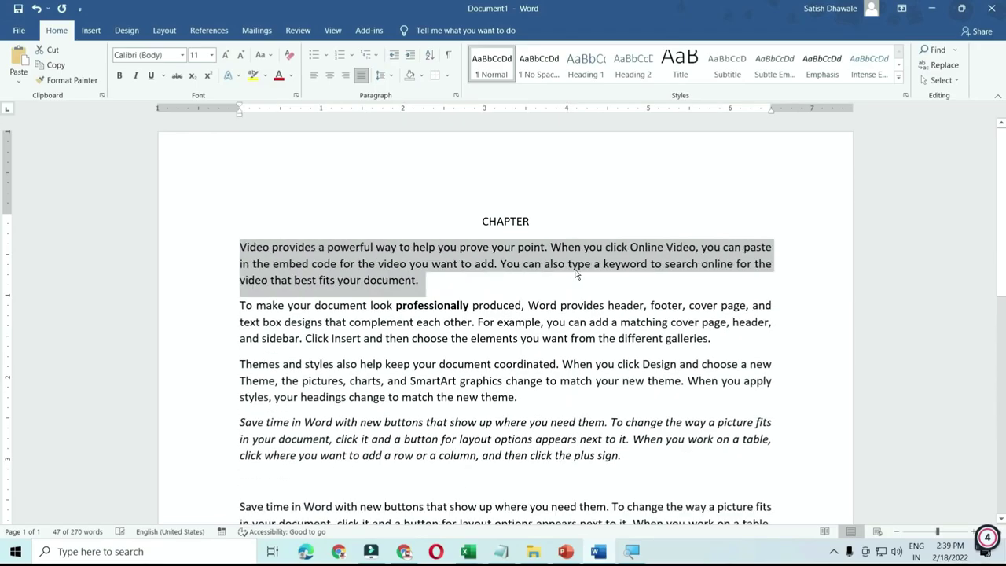
pyautogui.hotkey('ctrl', 'm')
pyautogui.hotkey('ctrl', 'm')
pyautogui.hotkey('ctrl', 'm')
pyautogui.hotkey('ctrl', 'm')
pyautogui.hotkey('ctrl', 'm')
pyautogui.hotkey('ctrl', 'm')
pyautogui.hotkey('ctrl', 'm')
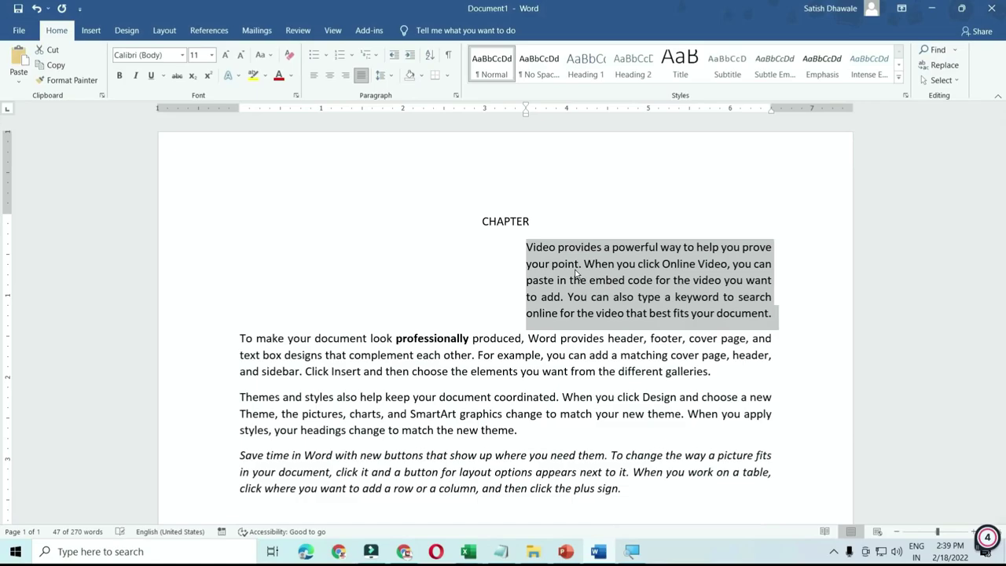
pyautogui.hotkey('ctrl', 'm')
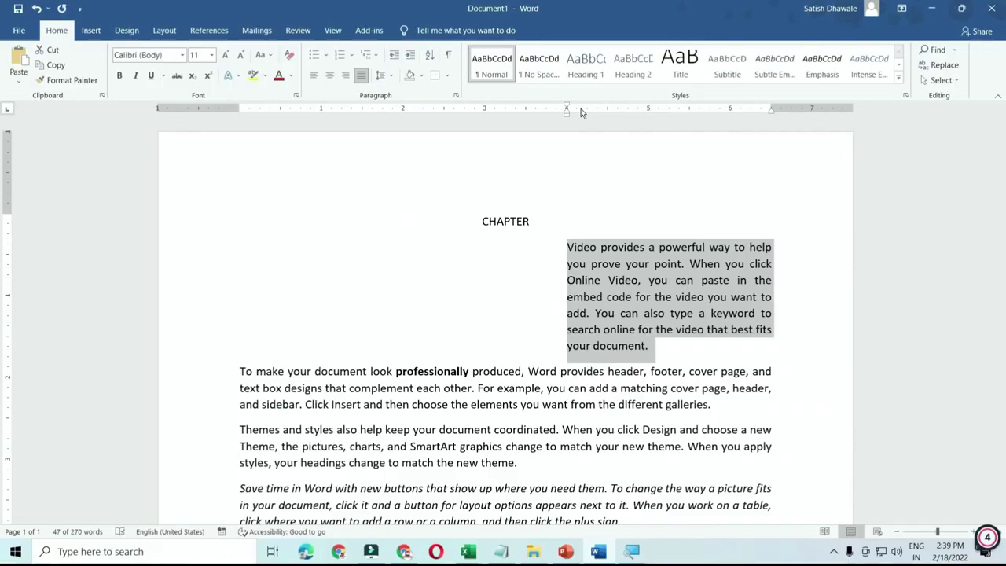
pyautogui.hotkey('ctrl', 'shift', 'm')
pyautogui.hotkey('ctrl', 'shift', 'm')
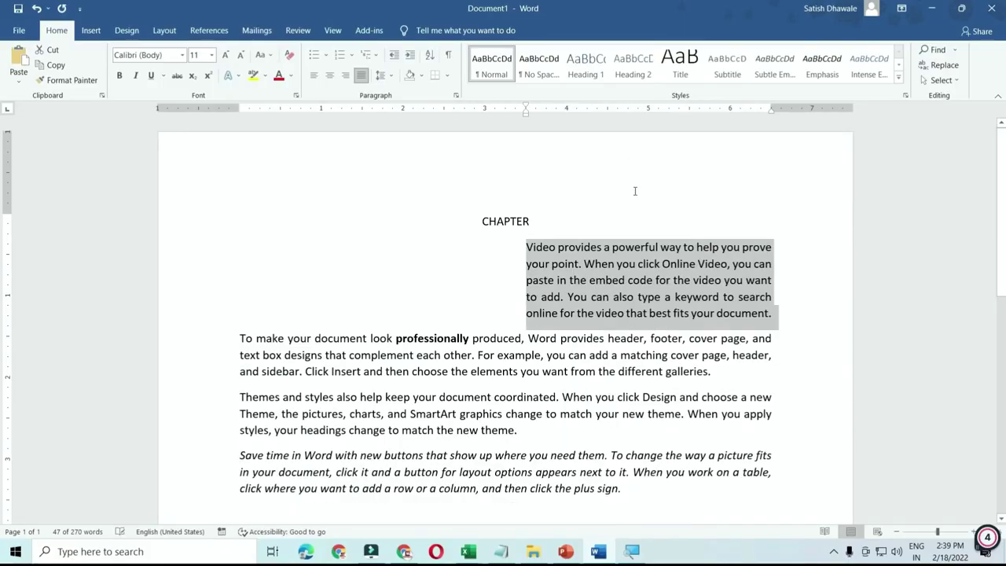
pyautogui.hotkey('ctrl', 'shift', 'm')
pyautogui.hotkey('ctrl', 'shift', 'm')
pyautogui.hotkey('ctrl', 'shift', 'm')
pyautogui.hotkey('ctrl', 'shift', 'm')
pyautogui.hotkey('ctrl', 'shift', 'm')
pyautogui.hotkey('ctrl', 'shift', 'm')
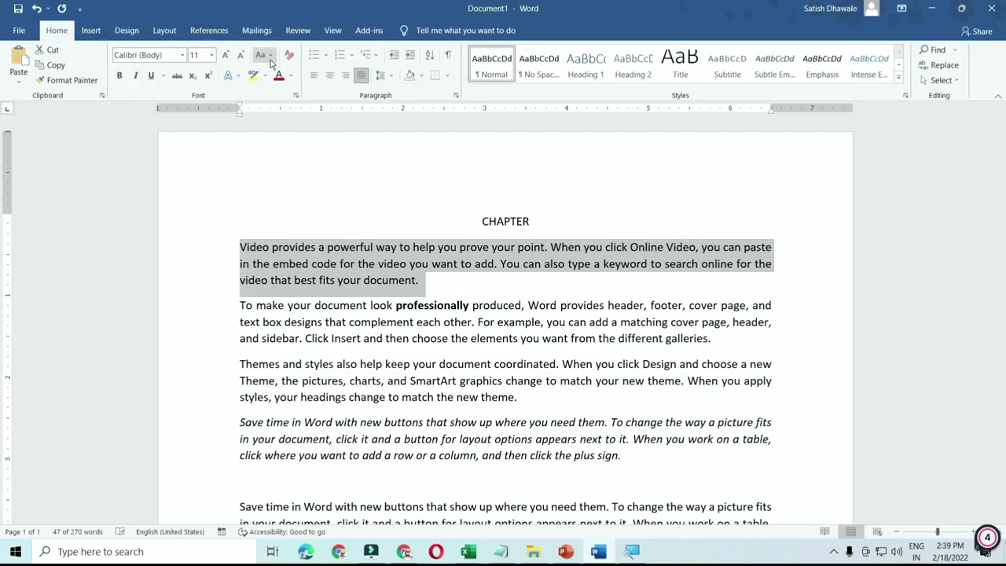
pyautogui.click(346, 295)
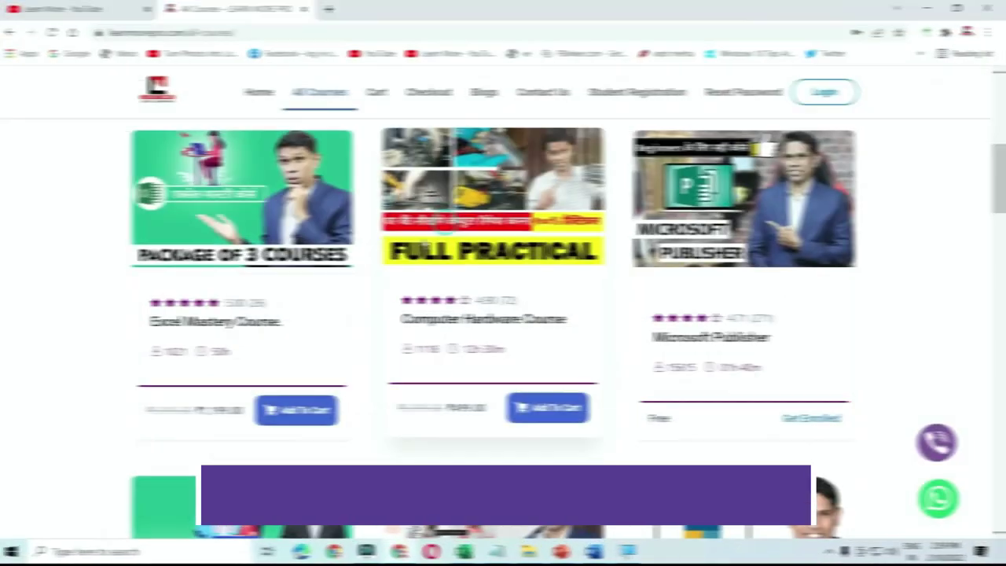
pyautogui.scroll(-4, 443, 294)
pyautogui.scroll(-4, 443, 294)
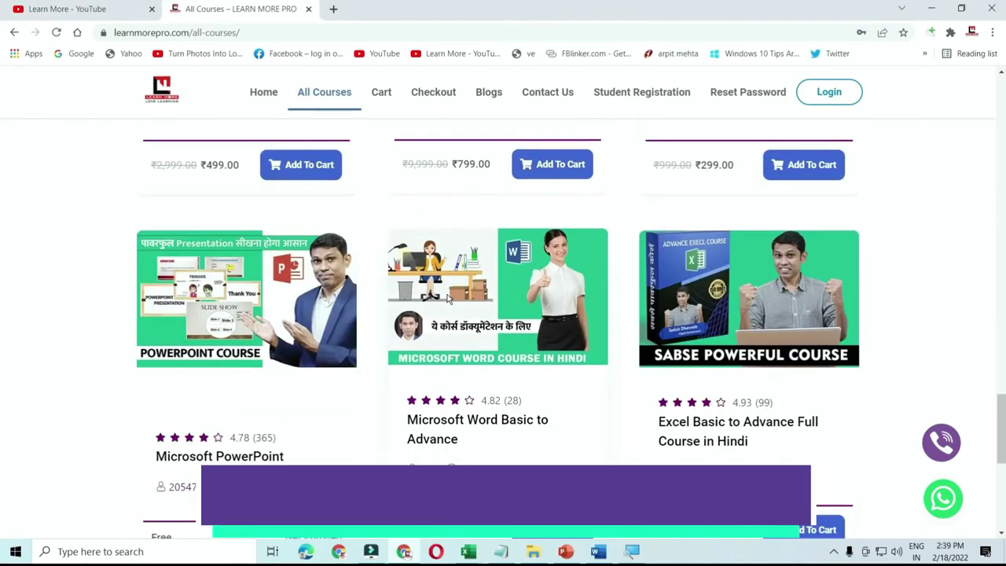
pyautogui.scroll(-5, 444, 299)
pyautogui.scroll(3, 449, 305)
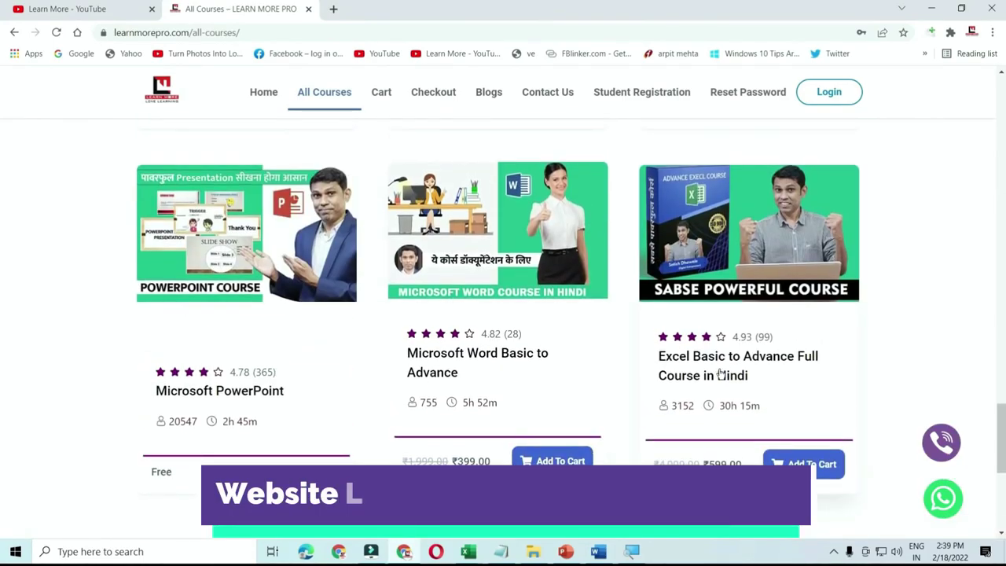
pyautogui.scroll(-10, 783, 375)
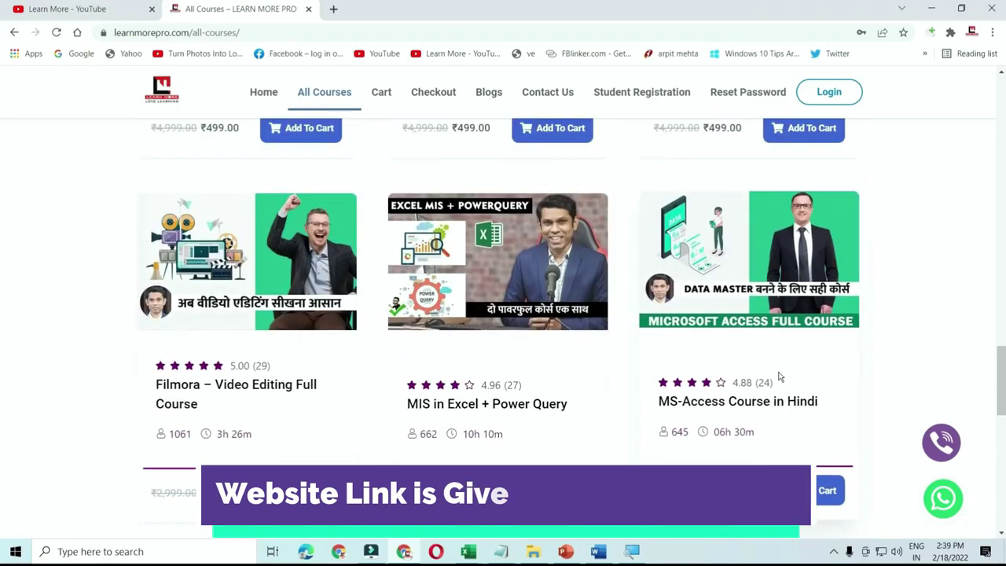
pyautogui.scroll(2, 778, 376)
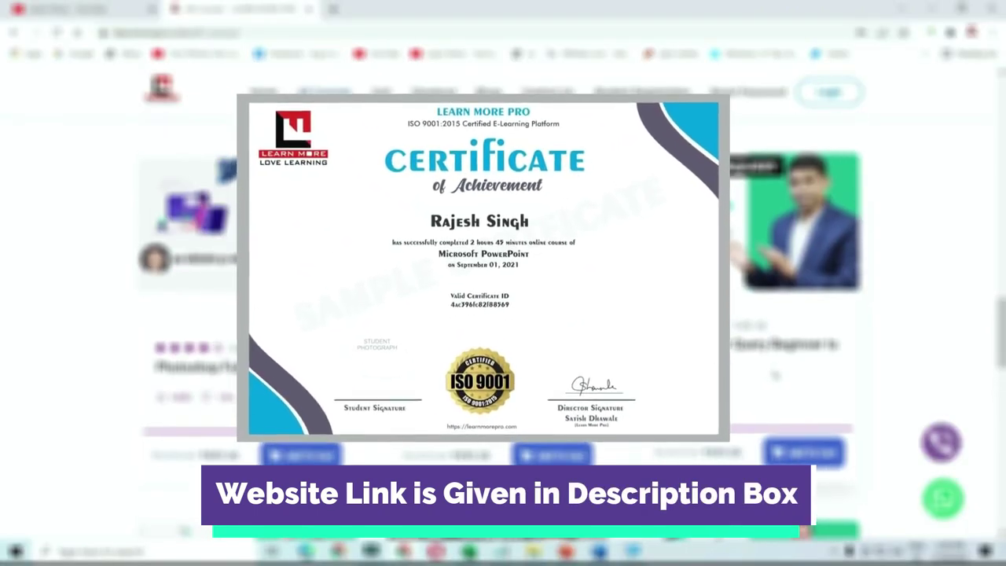
pyautogui.scroll(-3, 778, 376)
pyautogui.scroll(-3, 503, 315)
pyautogui.scroll(-3, 503, 315)
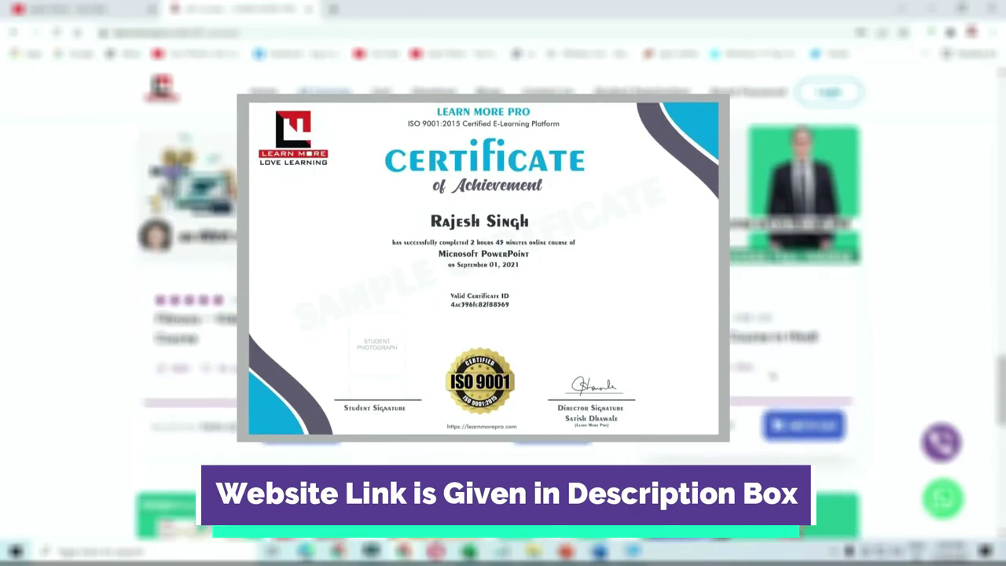
pyautogui.scroll(-3, 504, 314)
pyautogui.scroll(-5, 503, 314)
pyautogui.scroll(5, 771, 368)
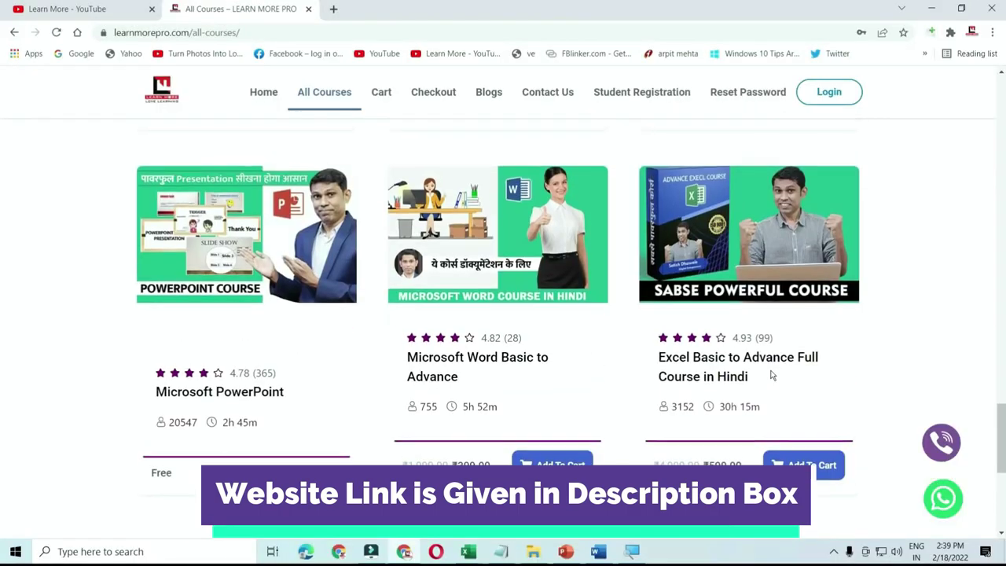
pyautogui.scroll(3, 771, 369)
pyautogui.scroll(2, 771, 374)
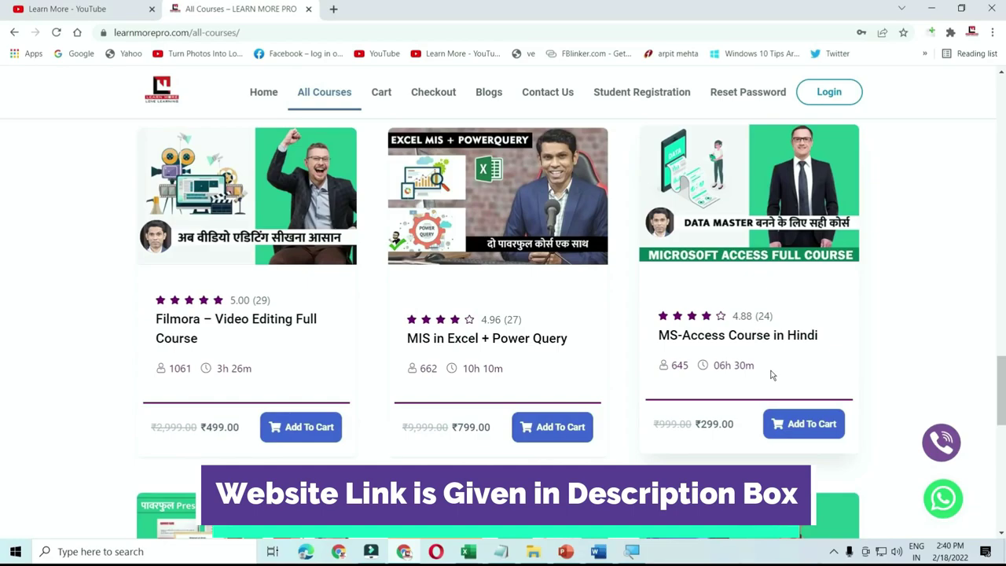
pyautogui.scroll(3, 772, 375)
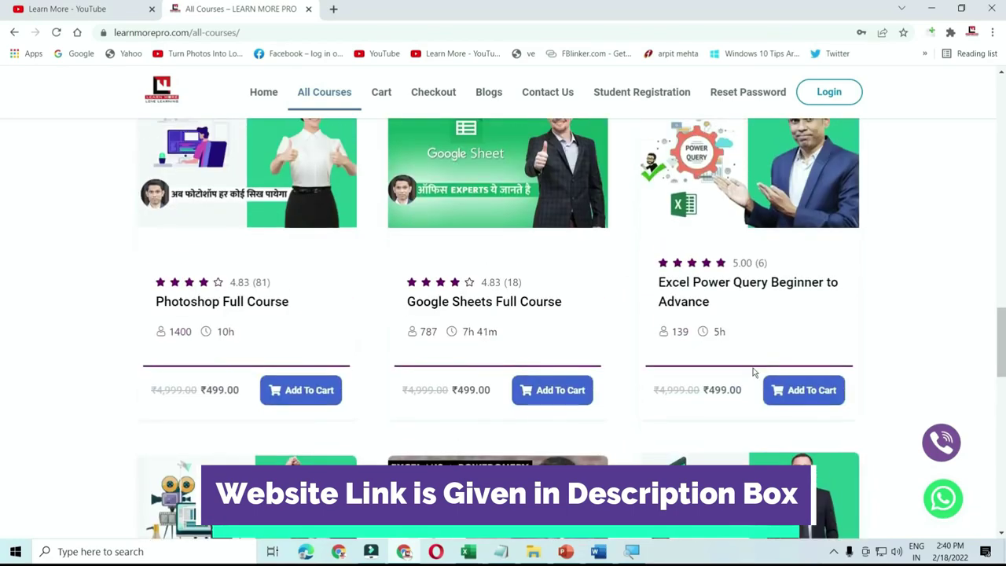
pyautogui.scroll(4, 755, 375)
pyautogui.scroll(2, 755, 375)
pyautogui.scroll(-1, 754, 375)
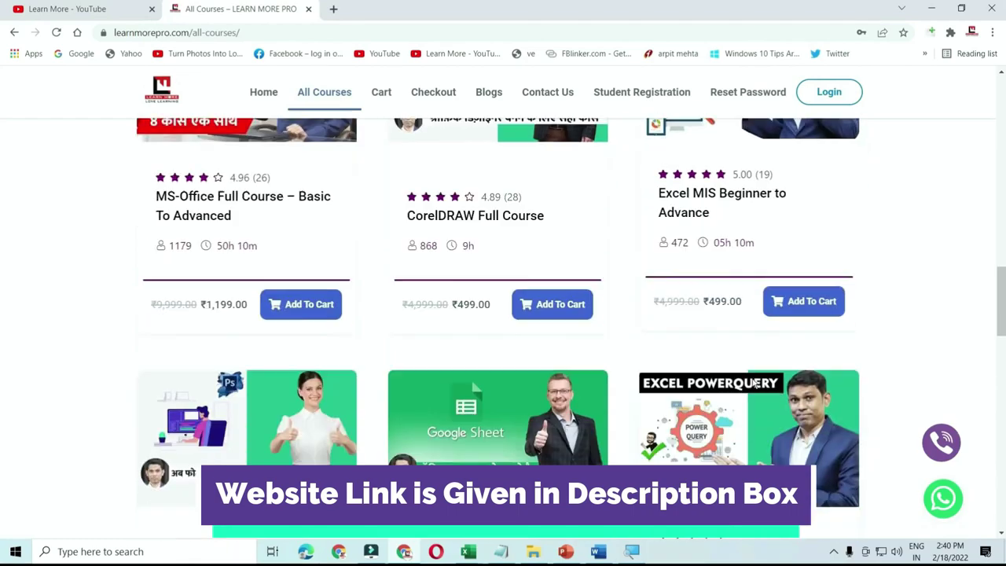
pyautogui.scroll(-4, 753, 379)
pyautogui.scroll(-4, 752, 385)
pyautogui.scroll(-3, 752, 387)
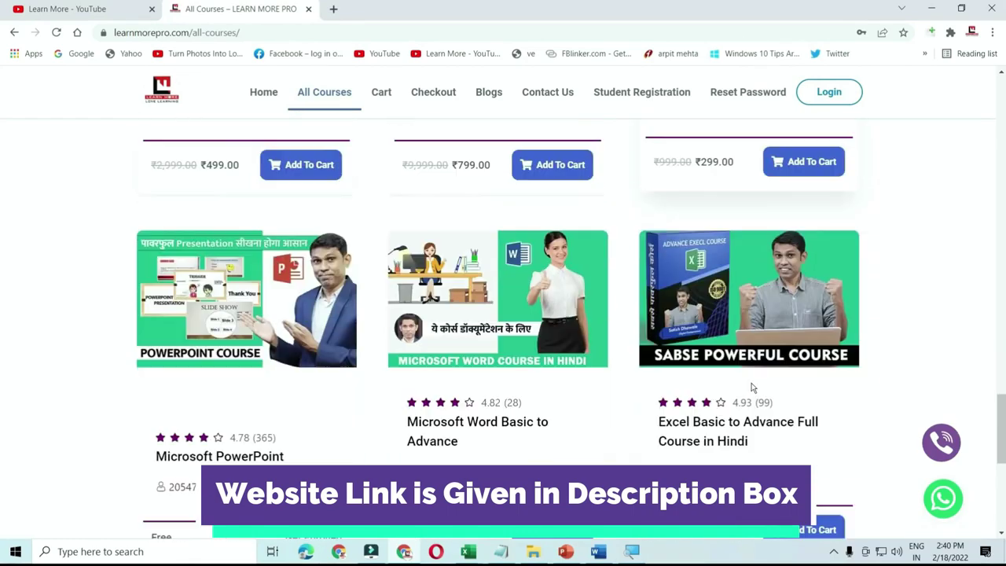
pyautogui.scroll(-2, 753, 386)
pyautogui.scroll(-2, 752, 386)
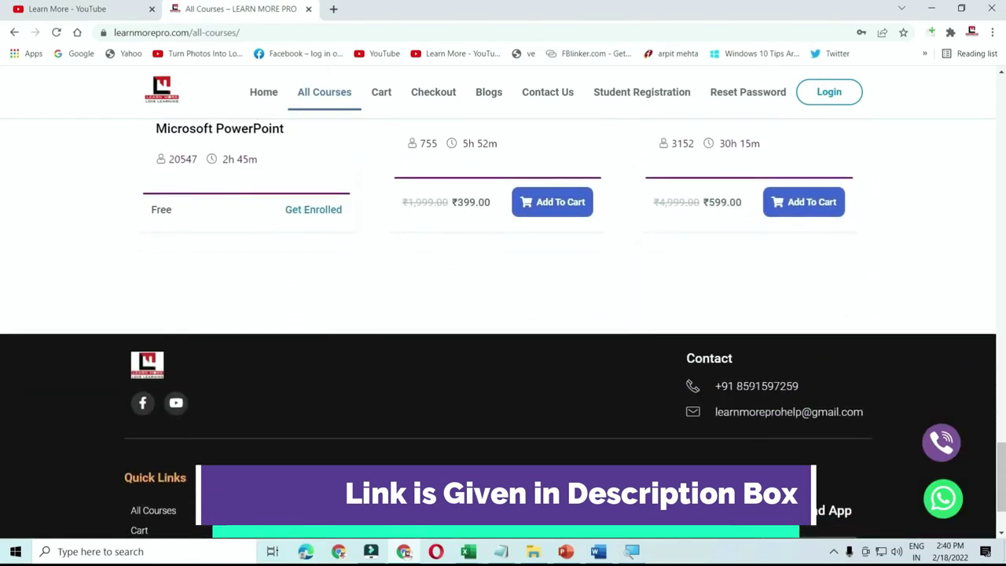
pyautogui.scroll(3, 913, 472)
pyautogui.scroll(2, 919, 470)
pyautogui.scroll(1, 816, 422)
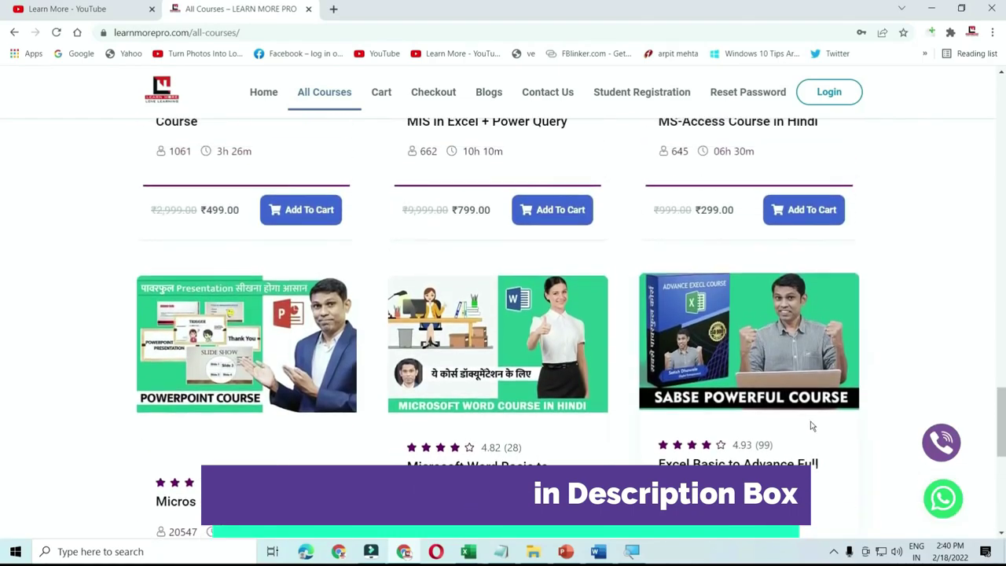
pyautogui.scroll(2, 755, 401)
pyautogui.scroll(3, 702, 386)
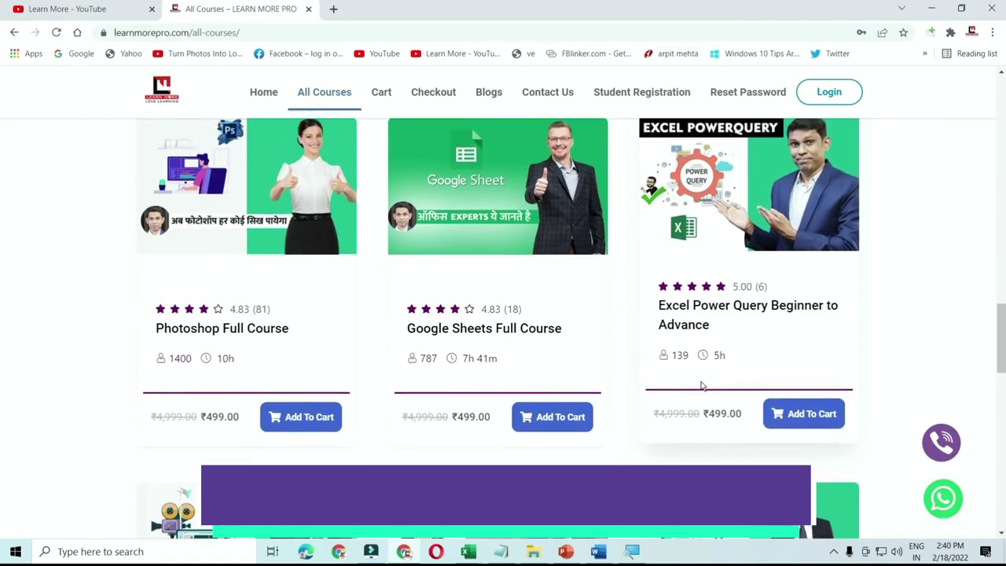
pyautogui.scroll(3, 703, 385)
# - Create a new blank Document2, then return to the CHAPTER document
pyautogui.hotkey('alt', 'Tab')
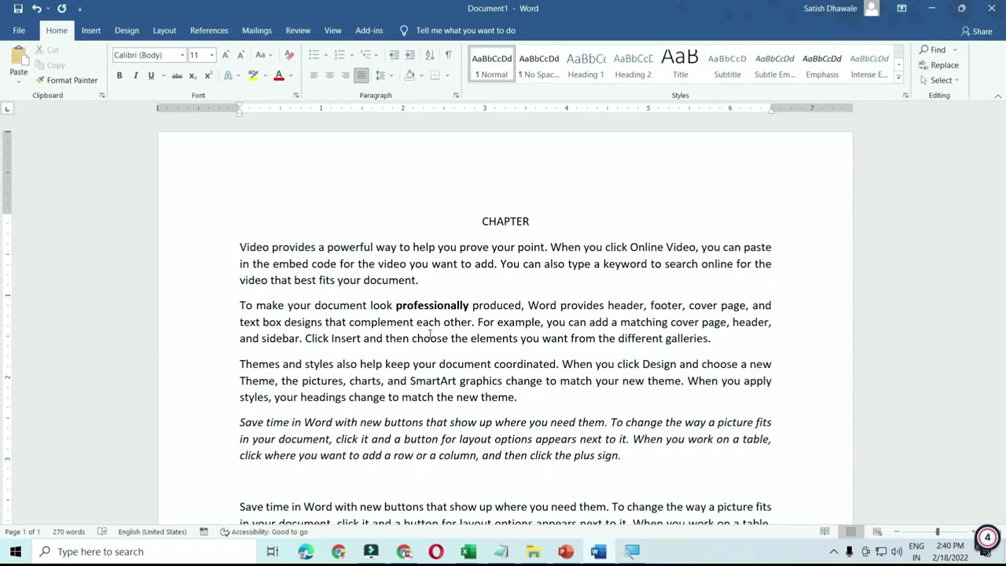
pyautogui.hotkey('ctrl', 'n')
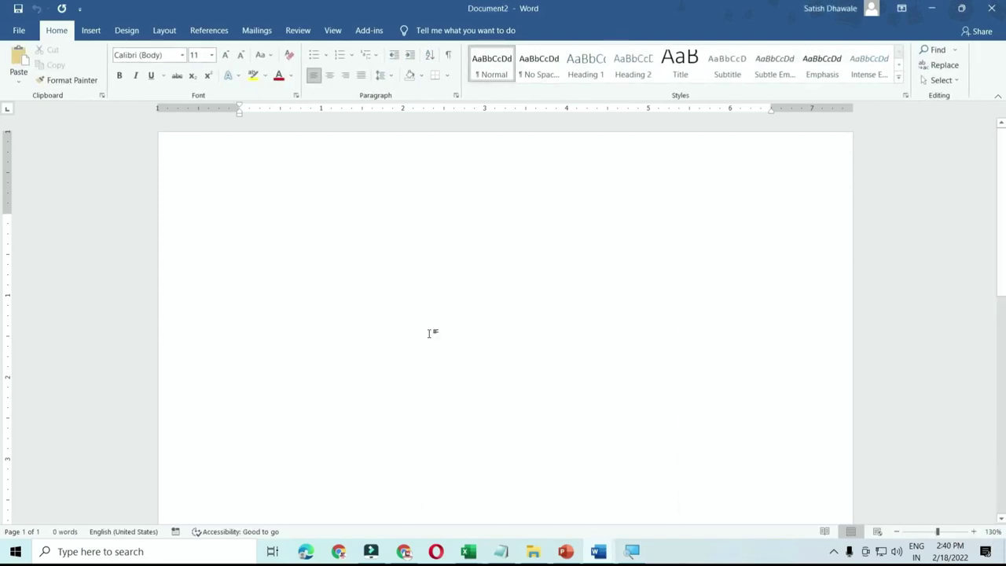
pyautogui.hotkey('ctrl', 'w')
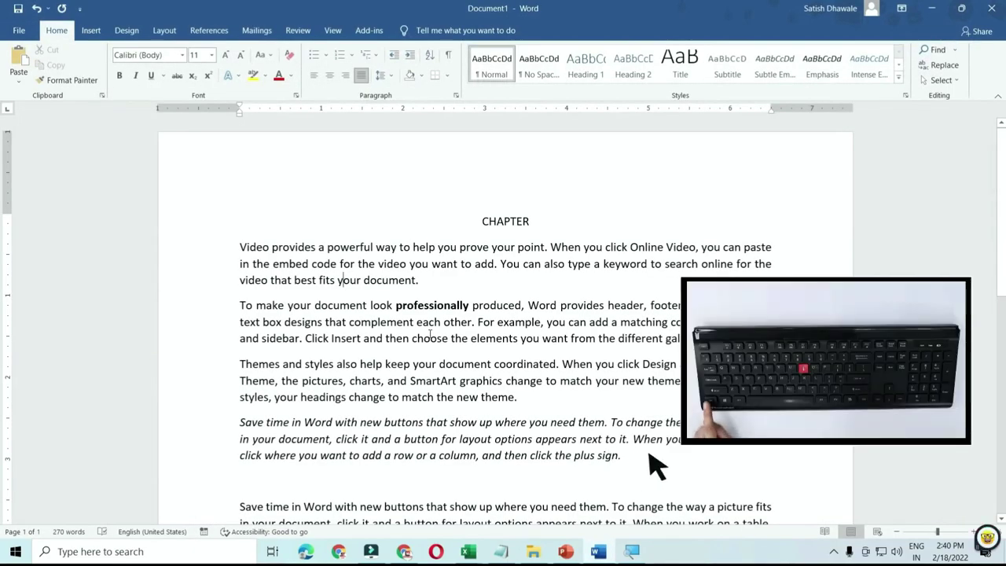
# - Bring up the Open screen with Ctrl+O, browse for a file, then cancel
pyautogui.hotkey('ctrl', 'o')
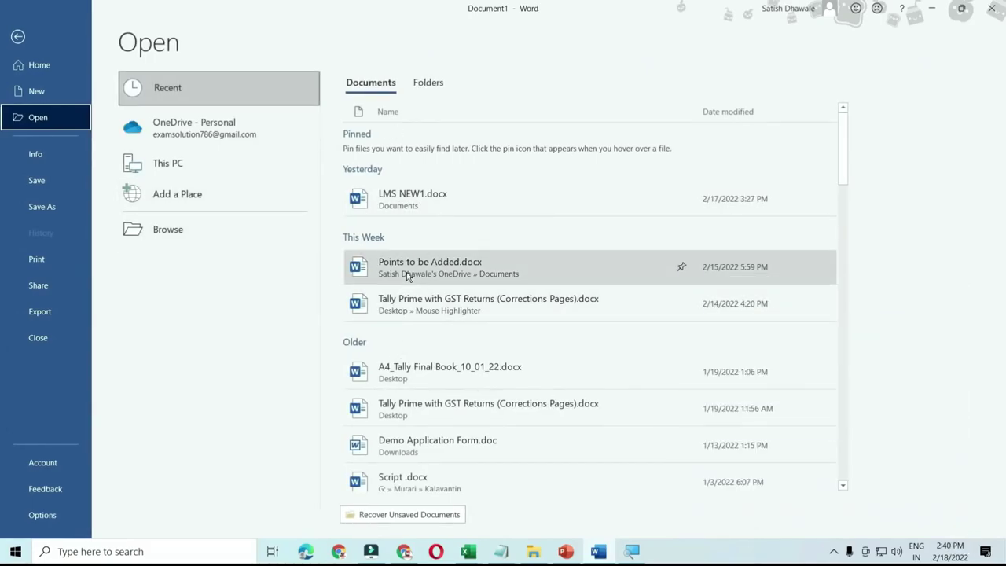
pyautogui.scroll(-2, 408, 333)
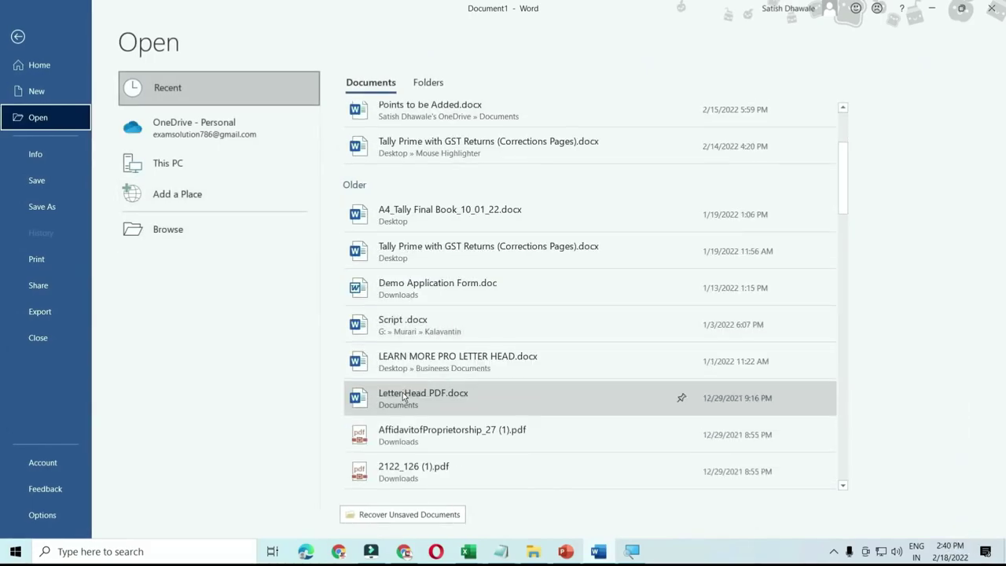
pyautogui.click(199, 236)
pyautogui.press('Escape')
pyautogui.press('Escape')
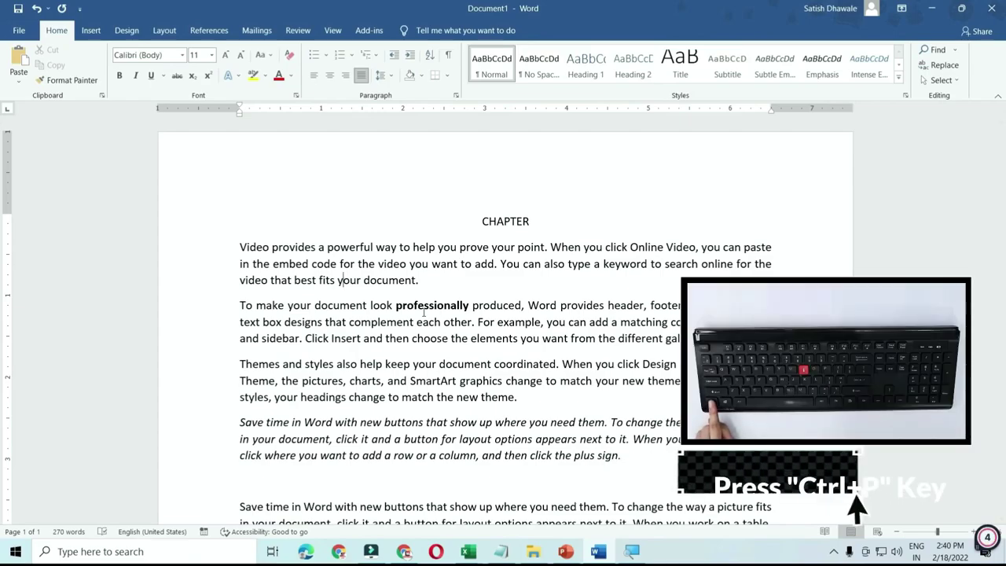
pyautogui.hotkey('ctrl', 'p')
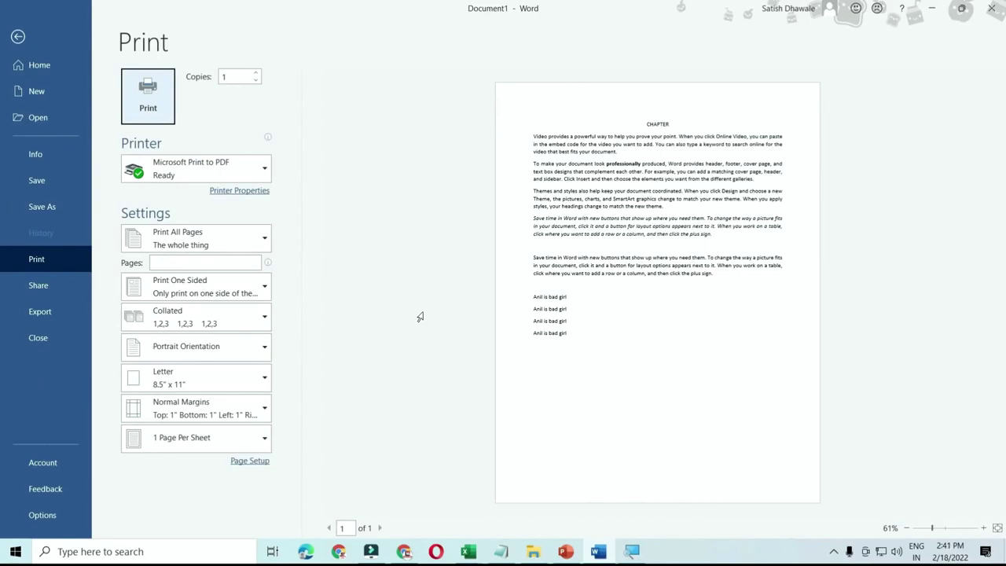
pyautogui.press('Escape')
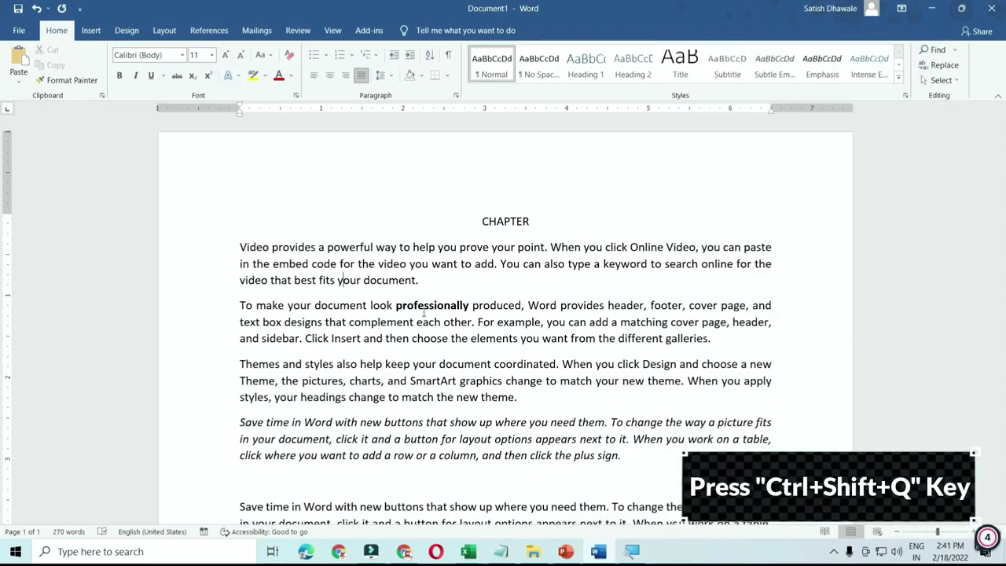
pyautogui.hotkey('ctrl', 'a')
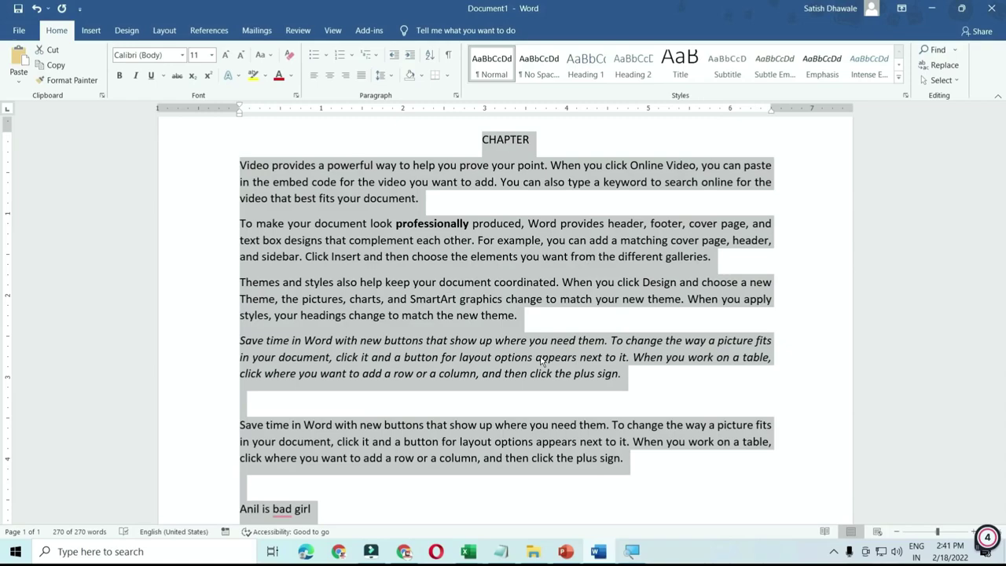
pyautogui.hotkey('ctrl', 'shift', 'q')
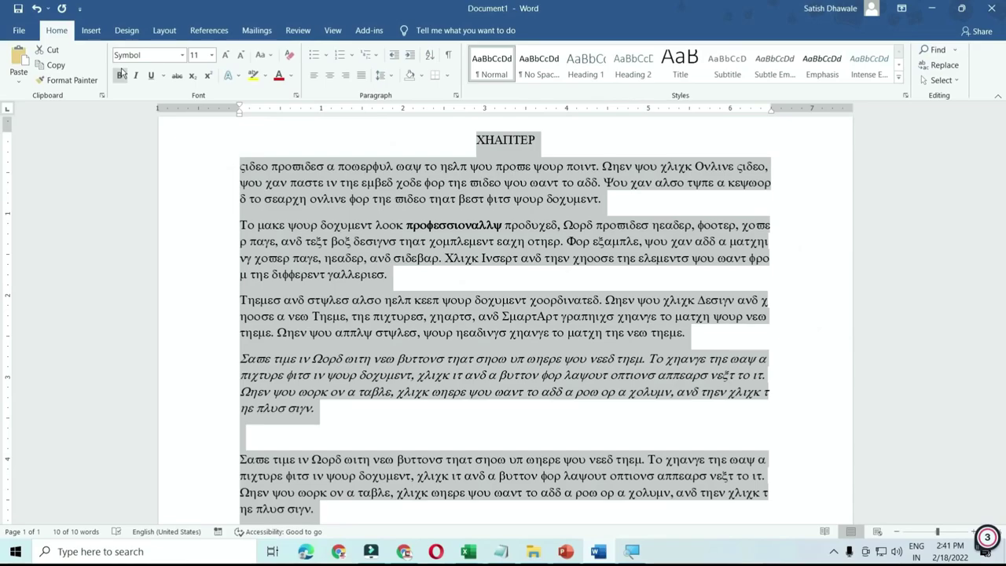
pyautogui.hotkey('ctrl', 'z')
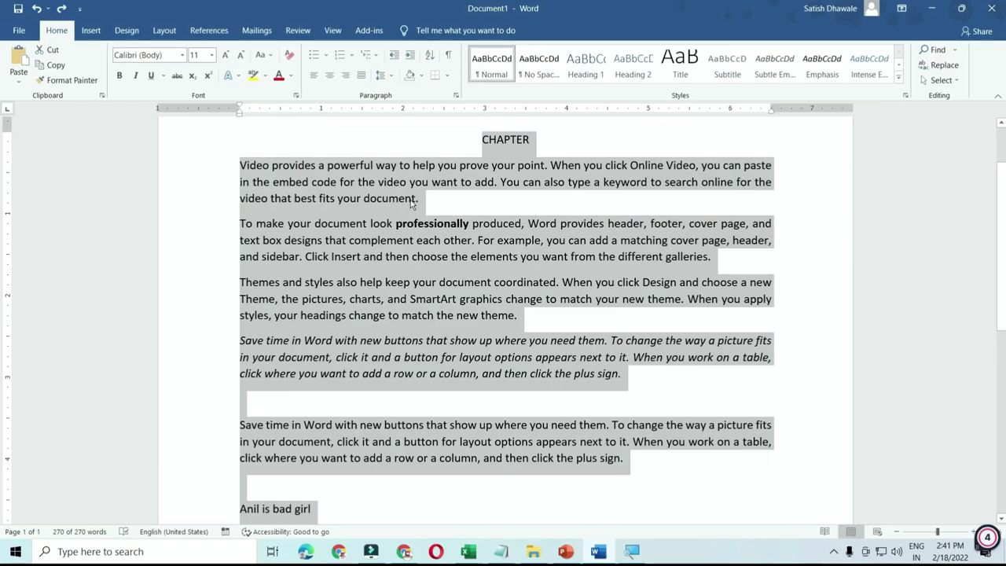
pyautogui.click(474, 288)
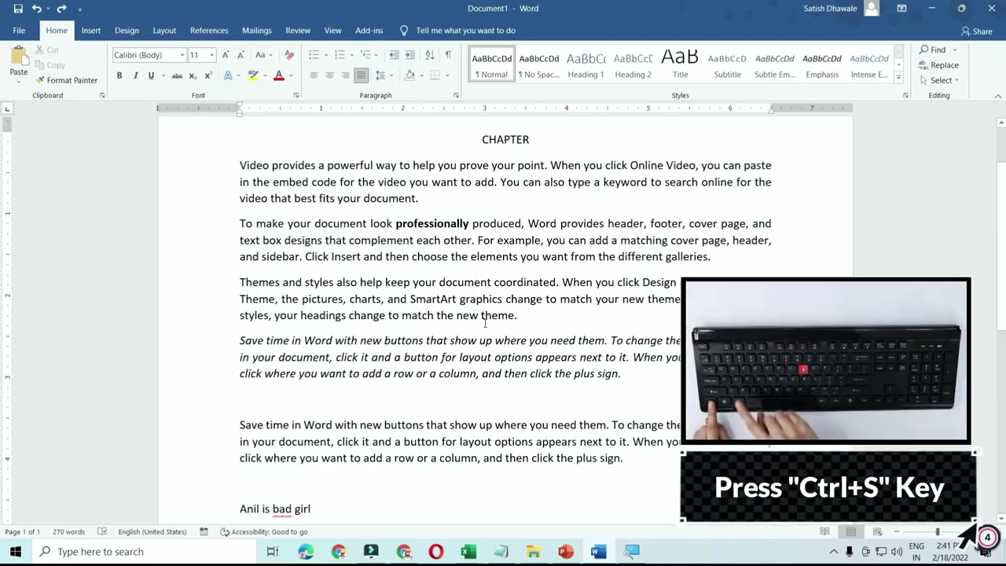
# - Save the document with Ctrl+S under the name CHAPTER after cancelling a first attempt
pyautogui.hotkey('ctrl', 's')
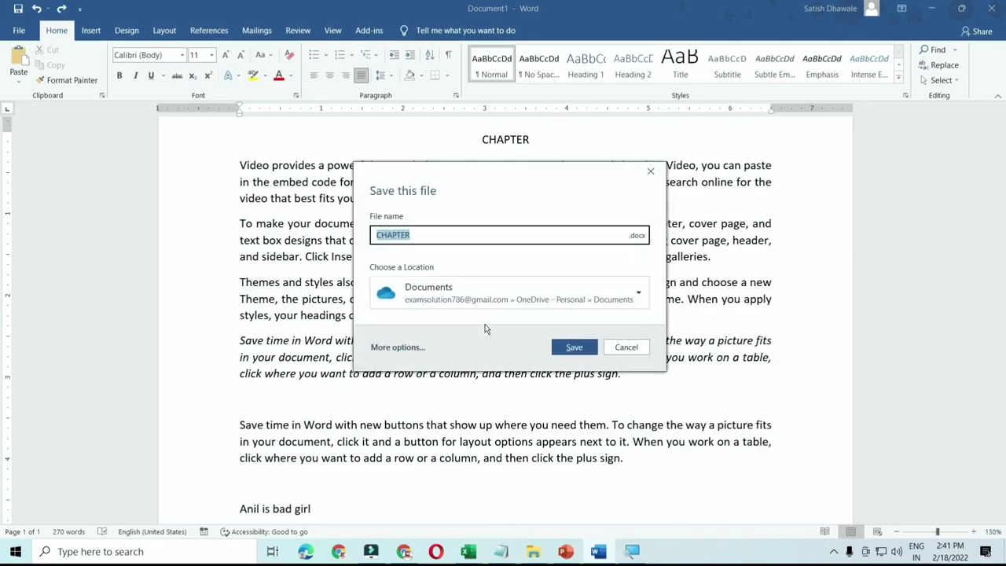
pyautogui.click(627, 347)
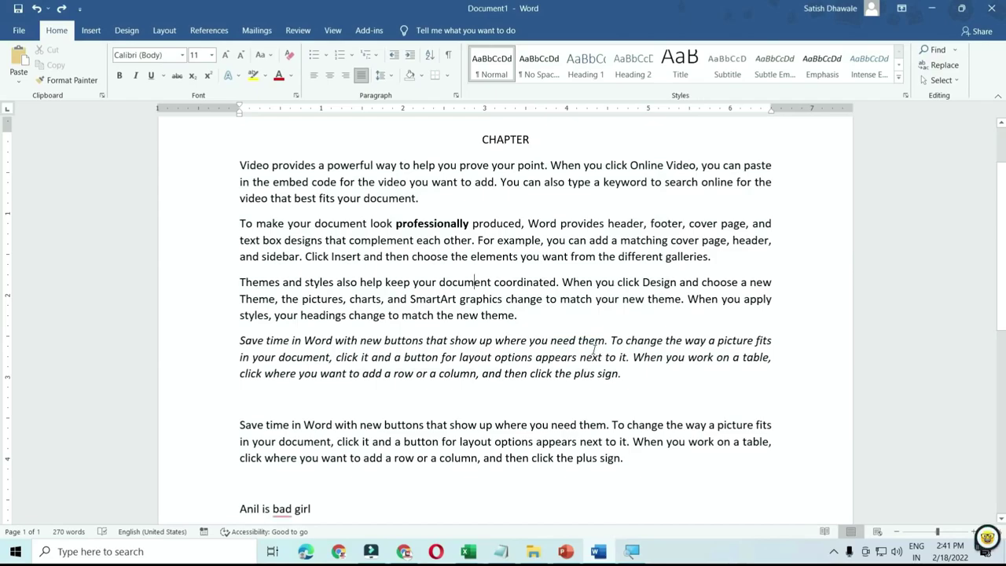
pyautogui.hotkey('ctrl', 's')
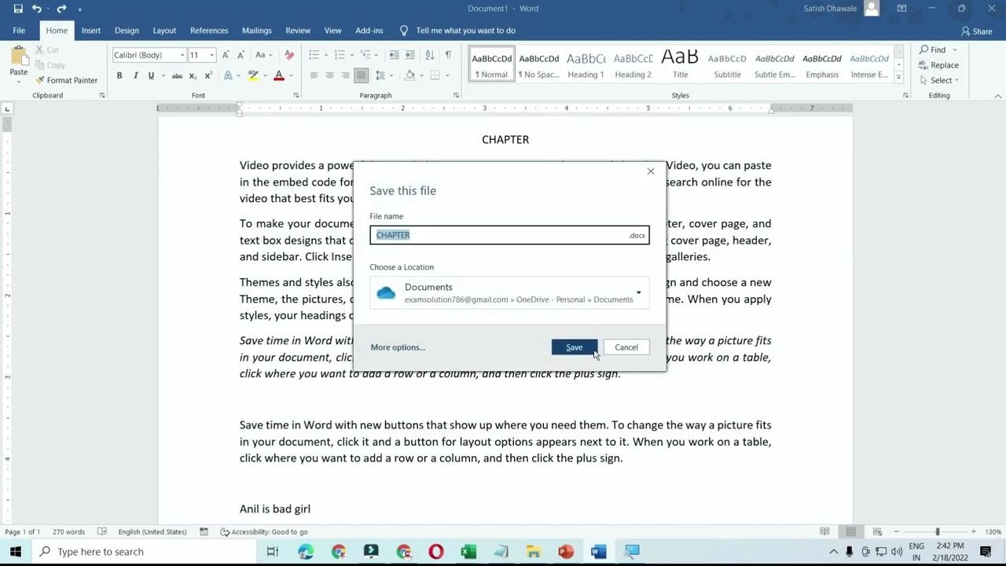
pyautogui.click(594, 352)
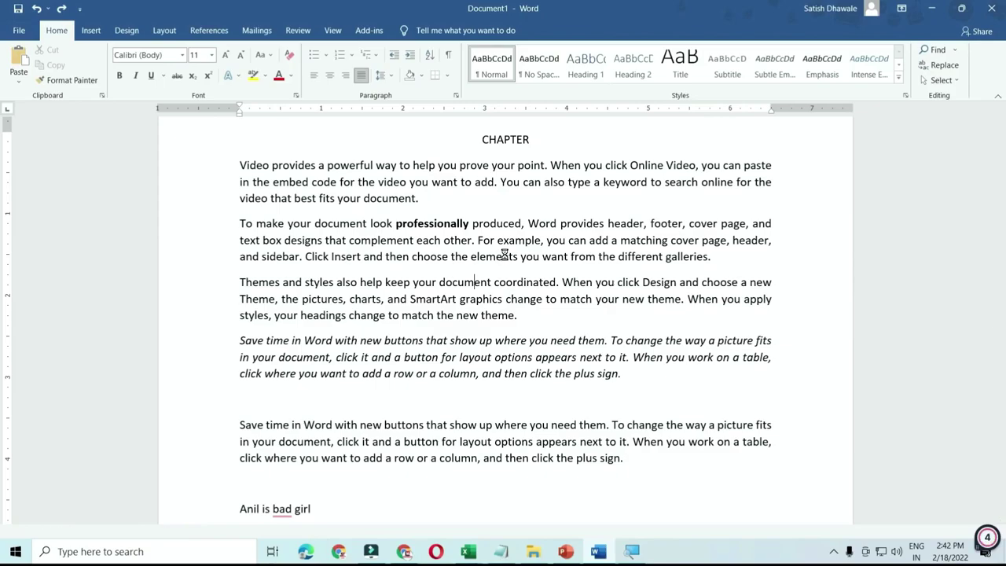
# - Dismiss the sharing prompt, then open Save As with F12 and cancel it
pyautogui.click(555, 317)
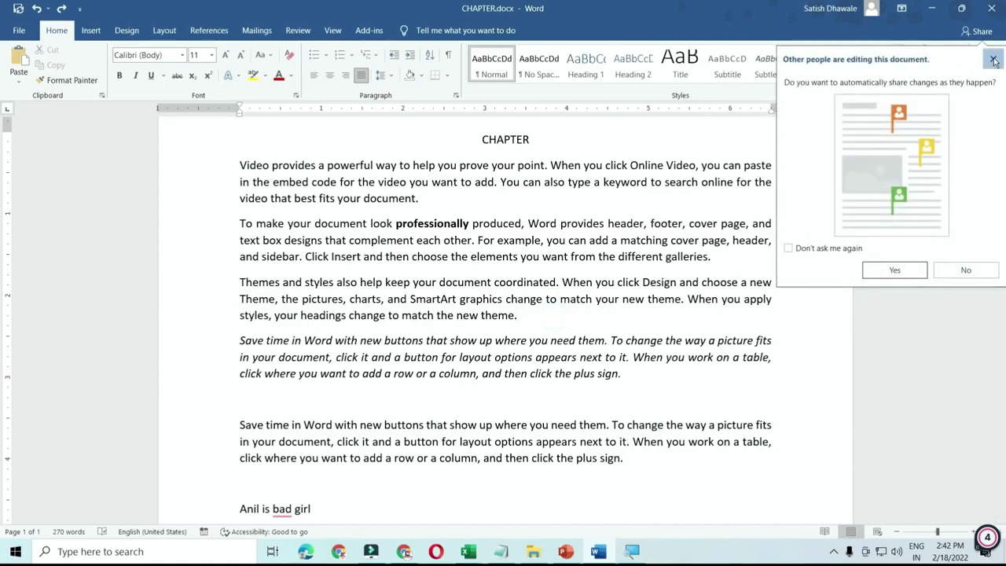
pyautogui.click(994, 60)
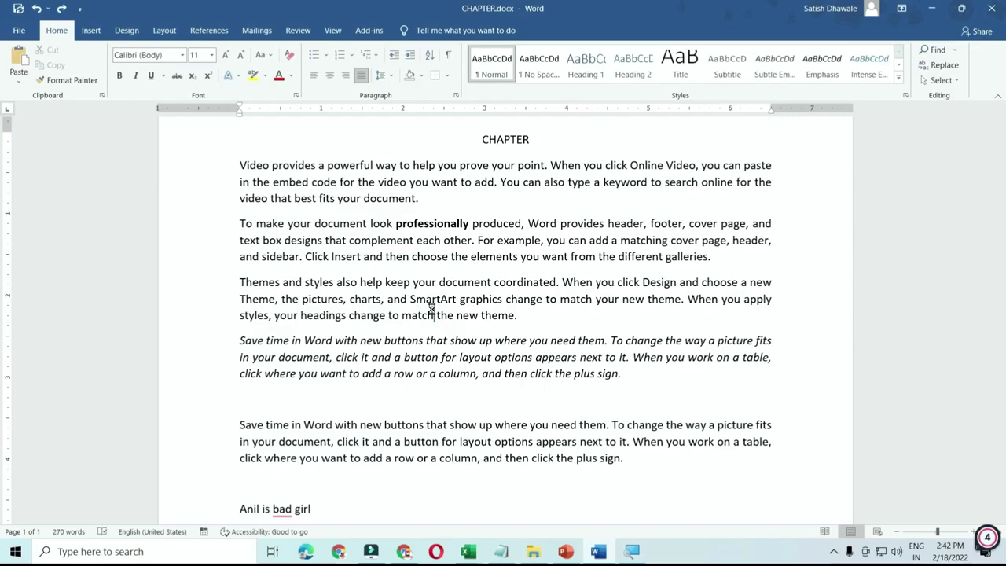
pyautogui.press('F12')
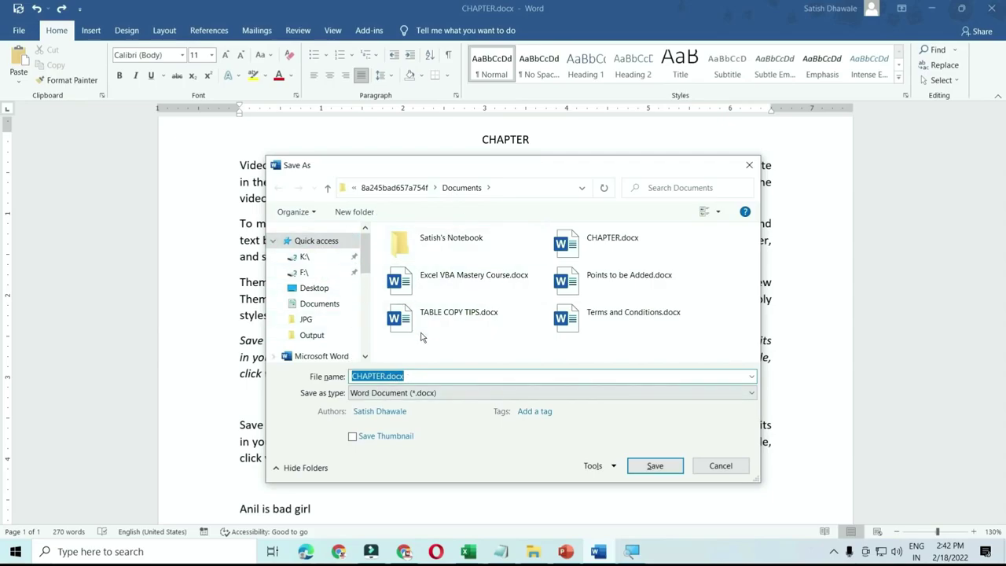
pyautogui.press('Escape')
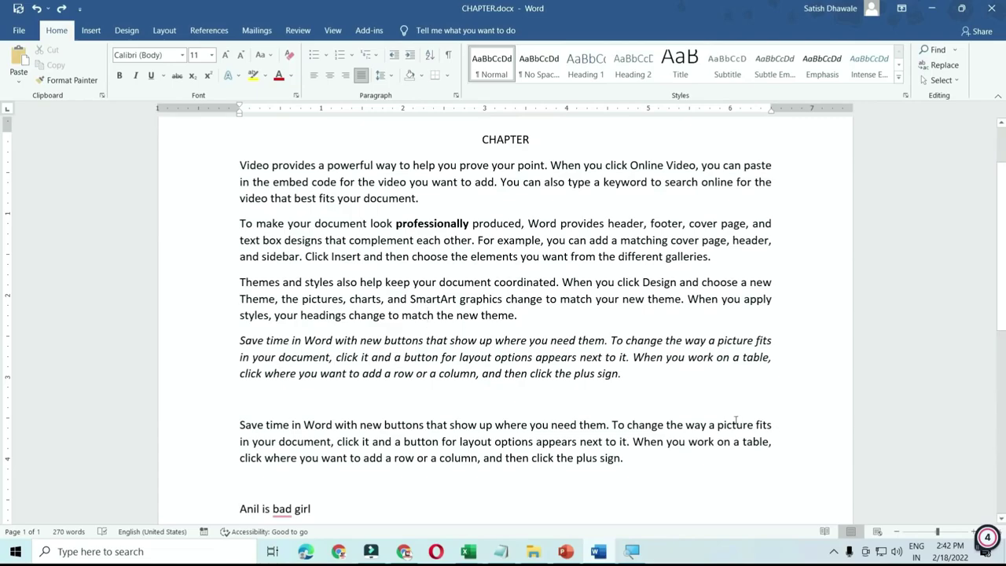
pyautogui.tripleClick(245, 346)
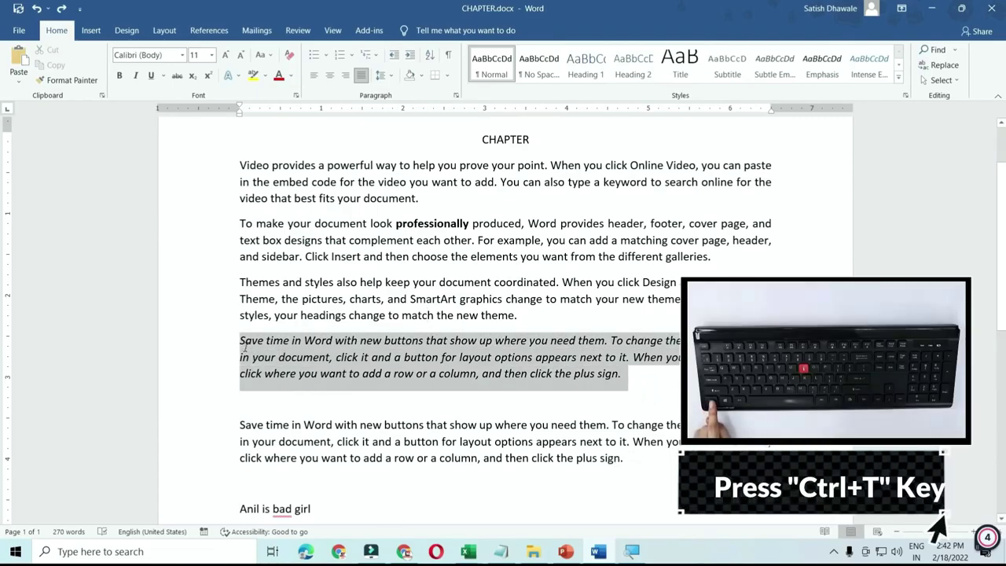
pyautogui.hotkey('ctrl', 't')
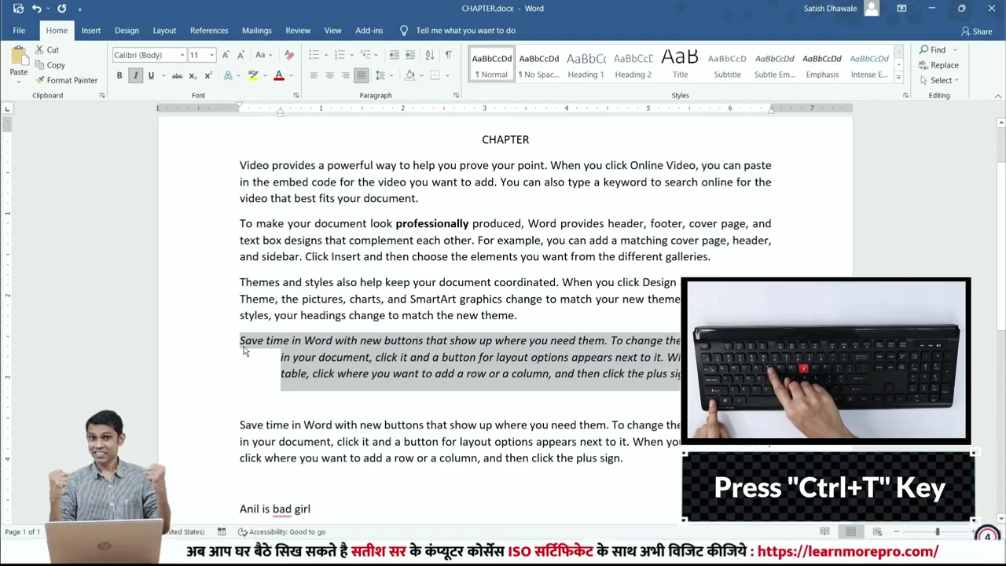
pyautogui.hotkey('ctrl', 't')
pyautogui.hotkey('ctrl', 't')
pyautogui.hotkey('ctrl', 't')
pyautogui.hotkey('ctrl', 't')
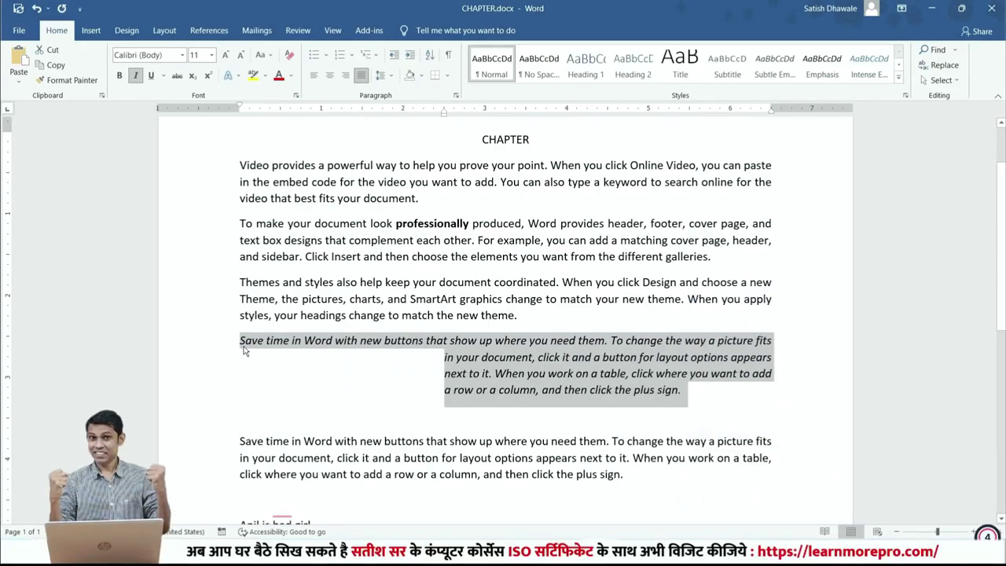
pyautogui.hotkey('ctrl', 'shift', 't')
pyautogui.hotkey('ctrl', 'shift', 't')
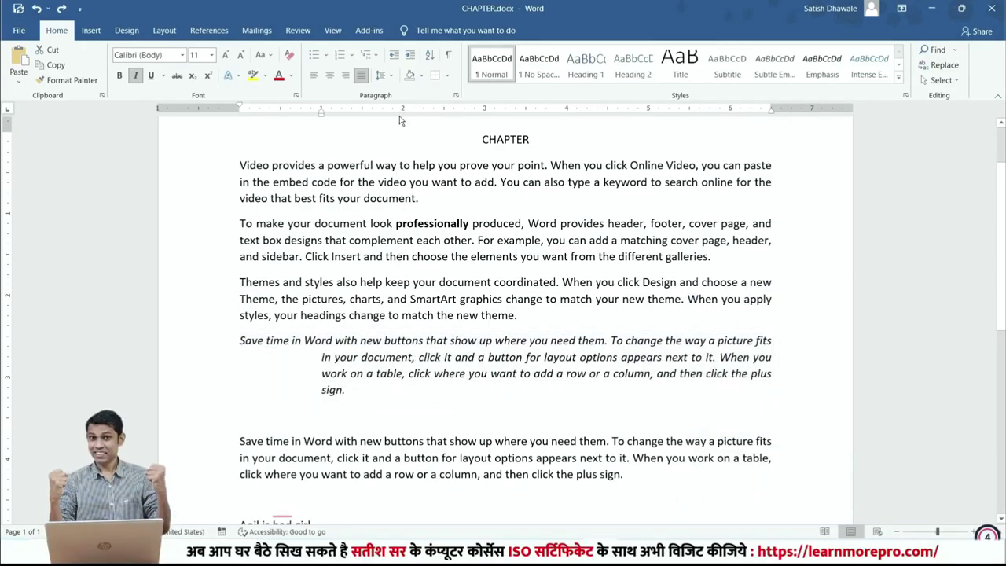
pyautogui.hotkey('ctrl', 'shift', 't')
pyautogui.hotkey('ctrl', 'shift', 't')
pyautogui.hotkey('ctrl', 'shift', 't')
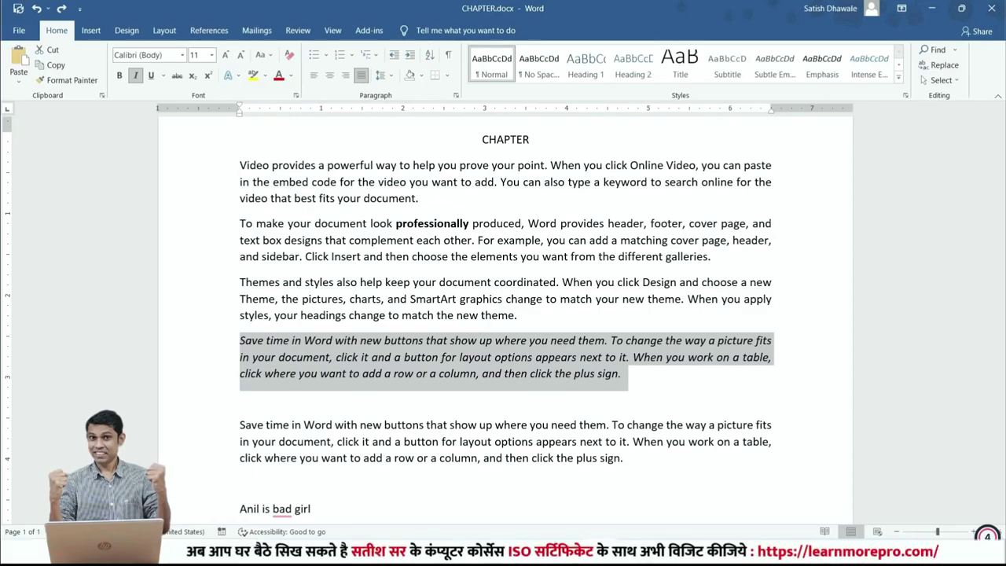
pyautogui.click(470, 560)
# - Turn the D4:F9 numbers in Book1 into a table with Column1–Column3 headers
pyautogui.click(412, 500)
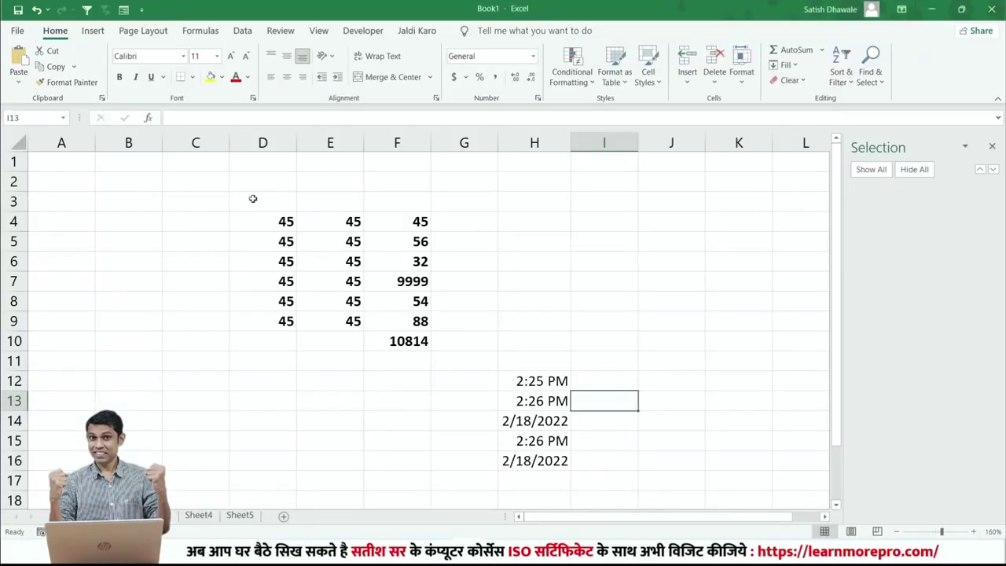
pyautogui.moveTo(273, 217); pyautogui.dragTo(378, 315)
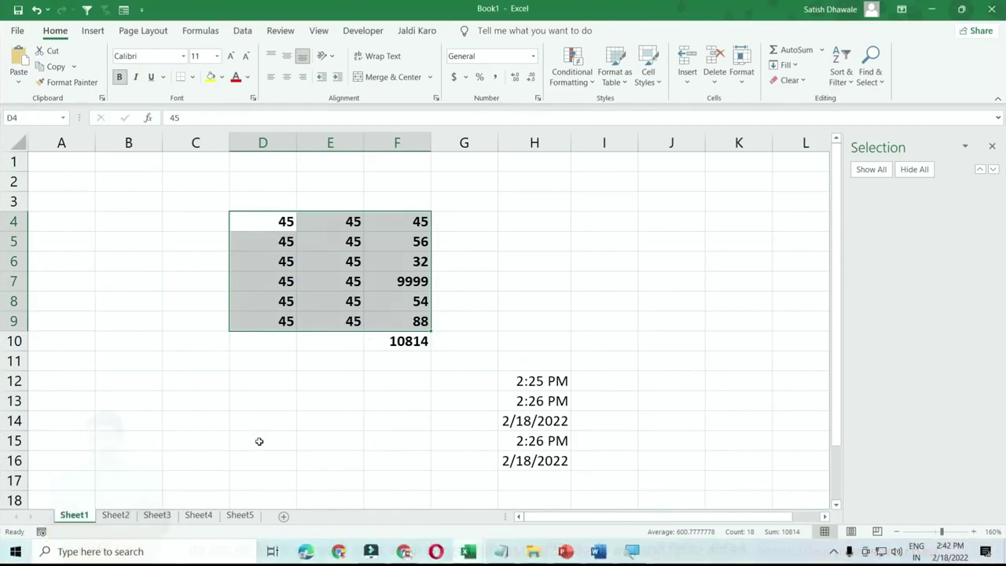
pyautogui.hotkey('ctrl', 't')
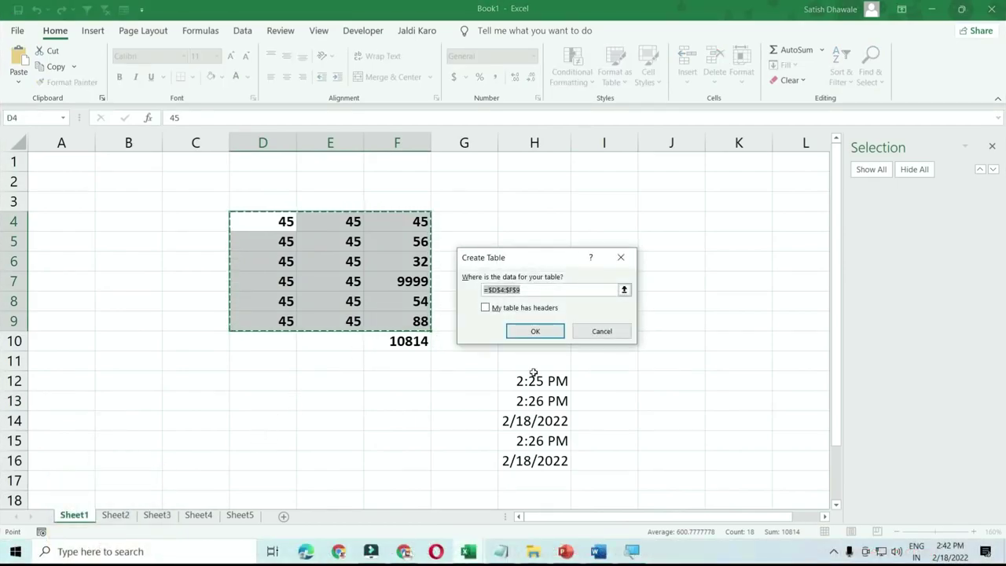
pyautogui.click(535, 331)
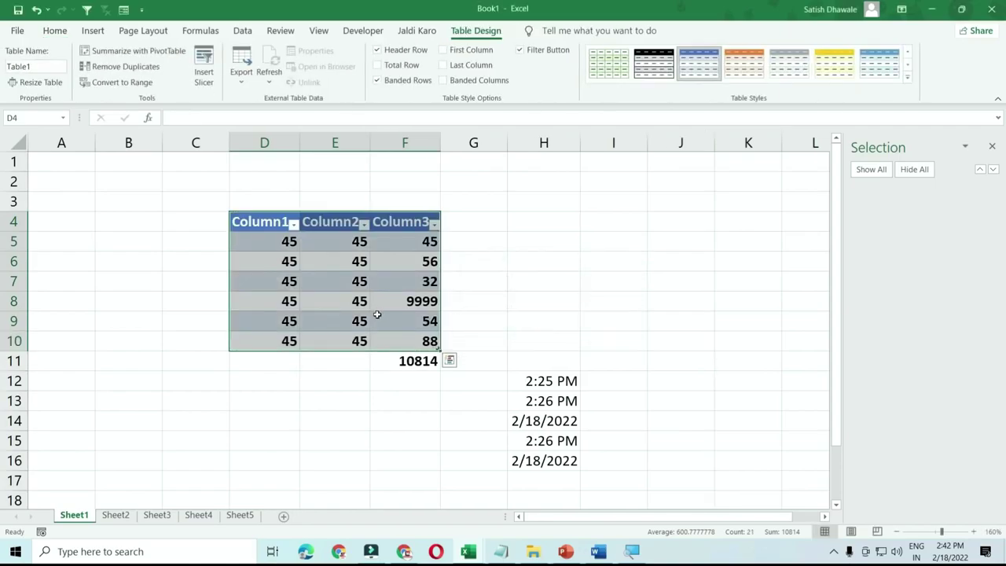
# - Delete the 10814 total from cell F11
pyautogui.click(399, 364)
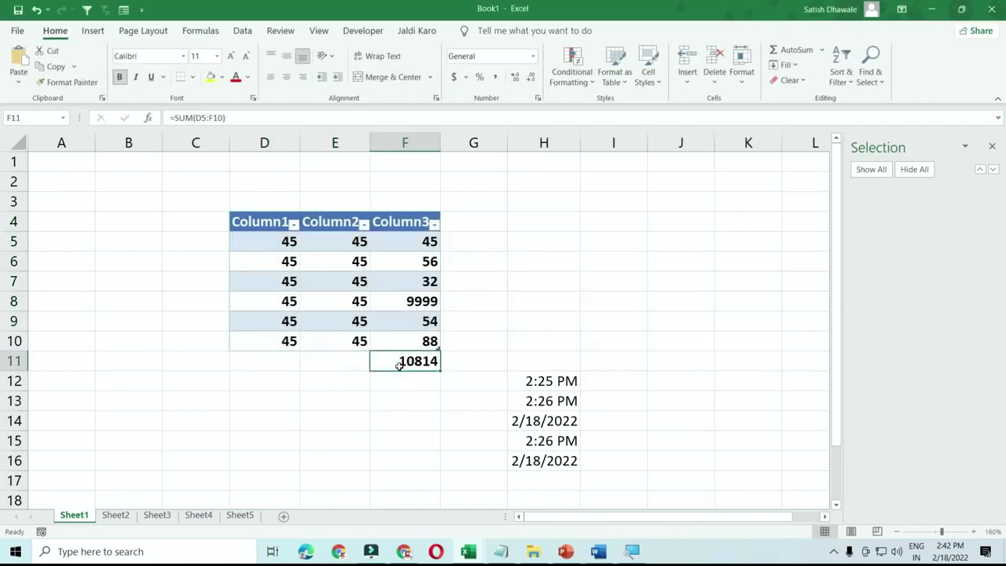
pyautogui.press('Delete')
pyautogui.click(393, 301)
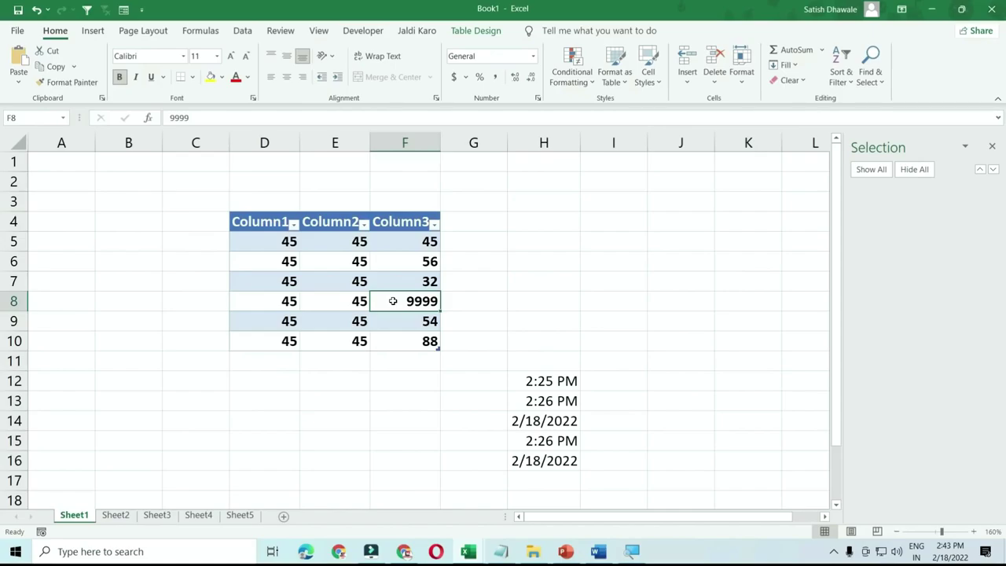
# - Back in Word, select the italic 'Save time in Word' paragraph
pyautogui.click(599, 551)
pyautogui.click(646, 378)
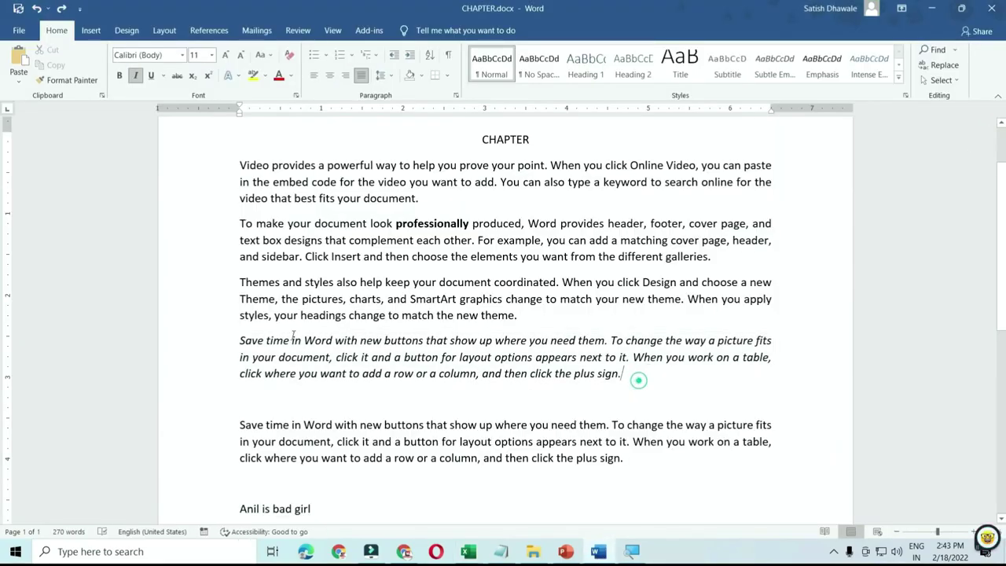
pyautogui.doubleClick(220, 343)
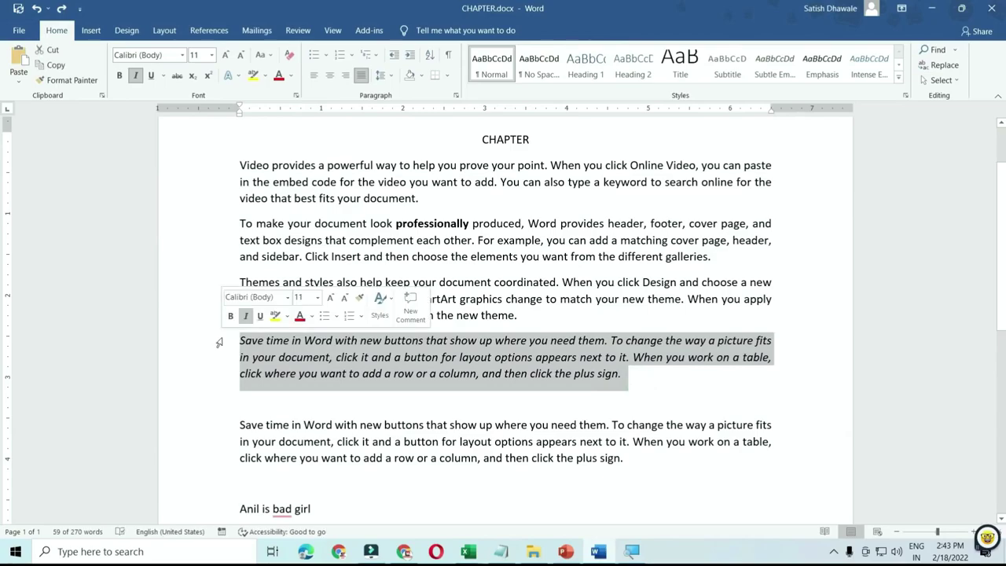
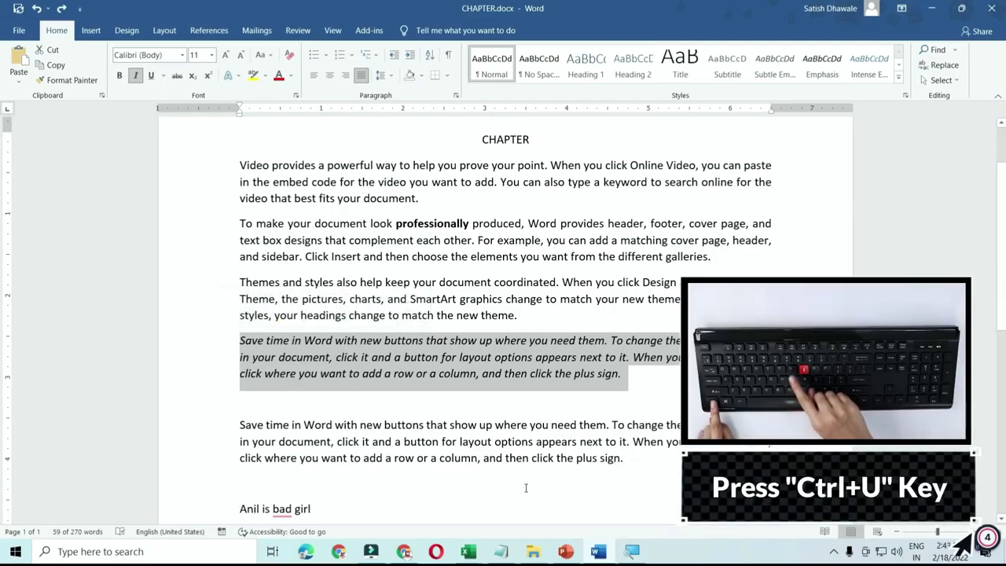
# - Underline the italic 'Save time in Word' paragraph, then remove the underline again
pyautogui.hotkey('ctrl', 'u')
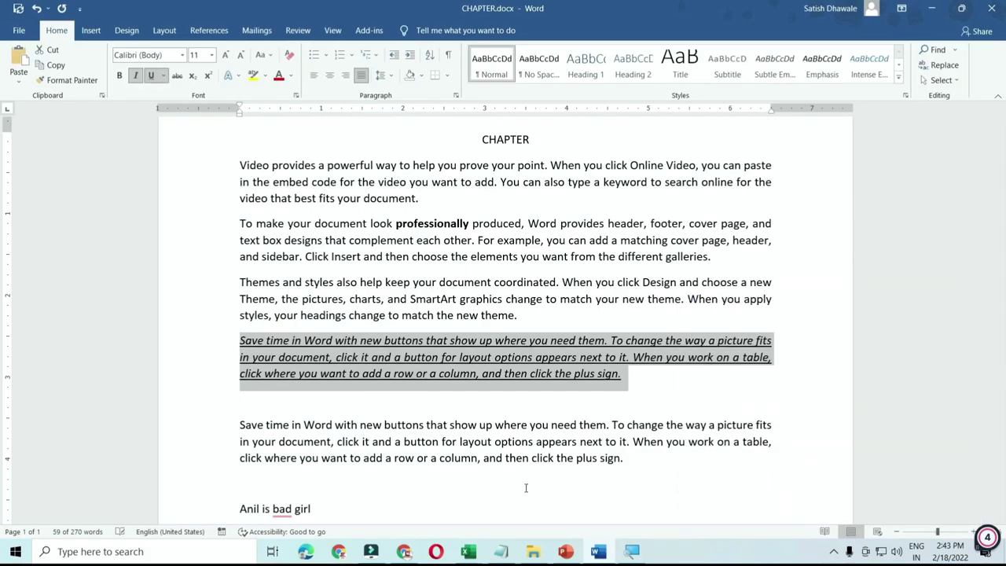
pyautogui.hotkey('ctrl', 'u')
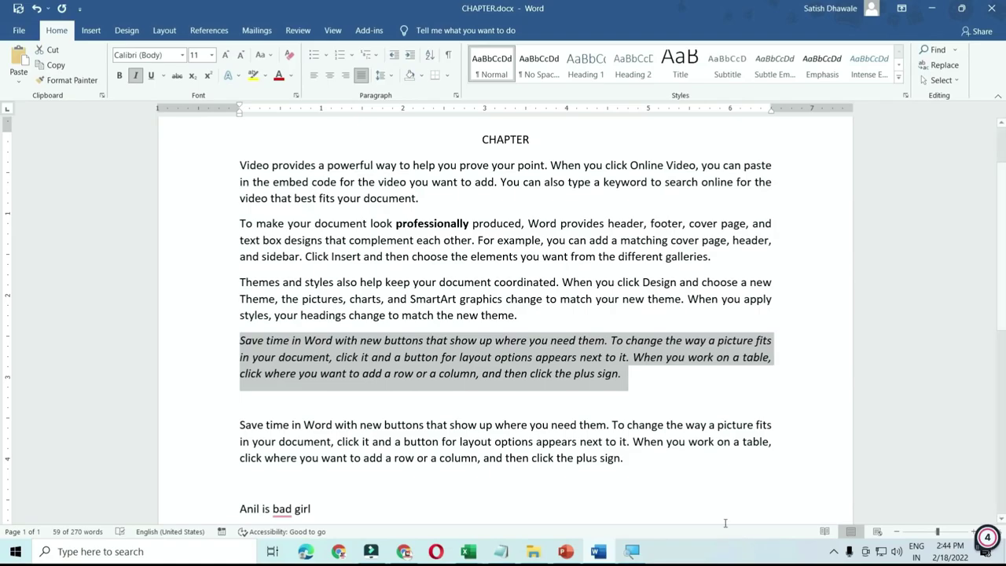
# - Copy the italic paragraph, paste it at the end of the document, and close CHAPTER.docx
pyautogui.hotkey('ctrl', 'c')
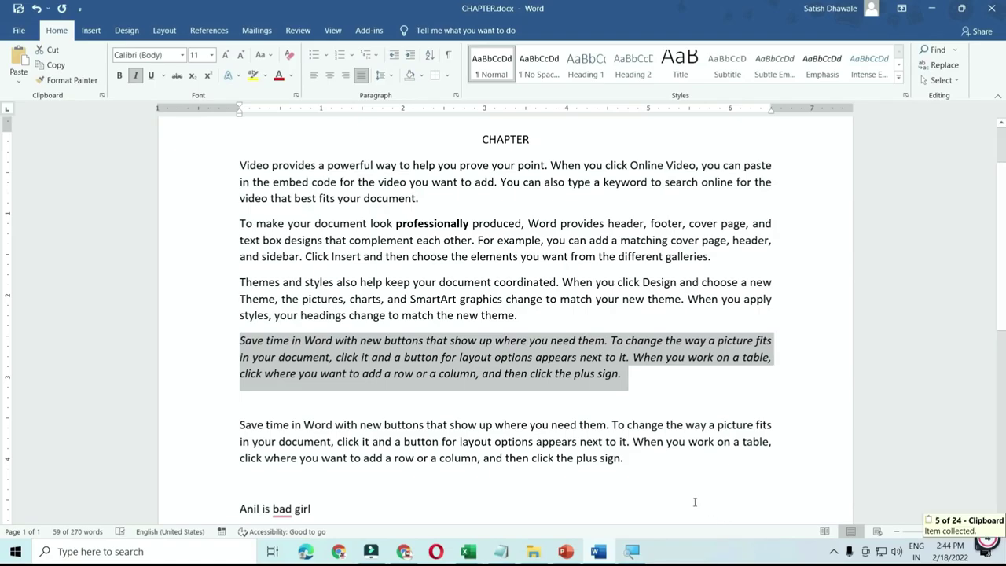
pyautogui.scroll(-5, 692, 503)
pyautogui.click(548, 443)
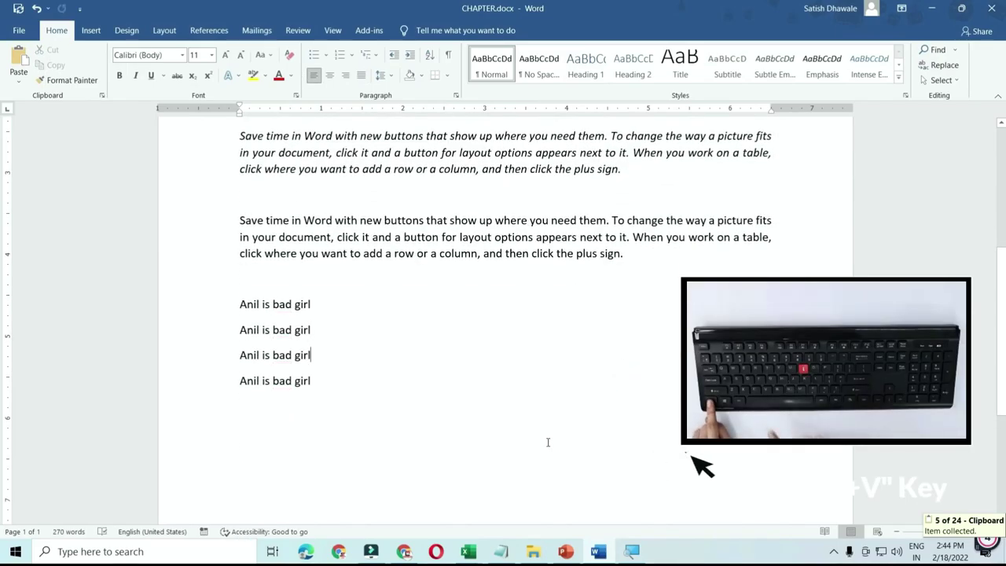
pyautogui.hotkey('ctrl', 'v')
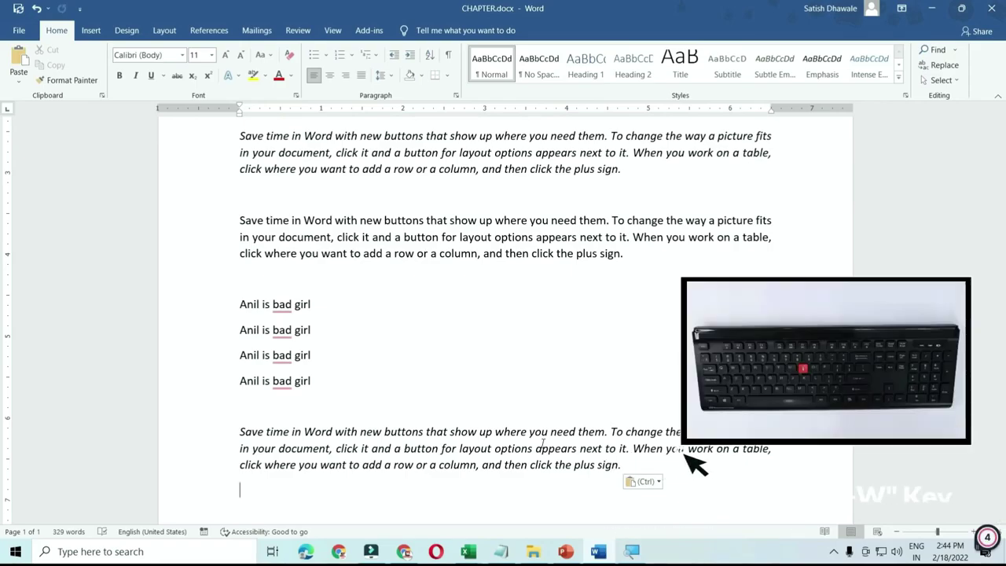
pyautogui.hotkey('ctrl', 'w')
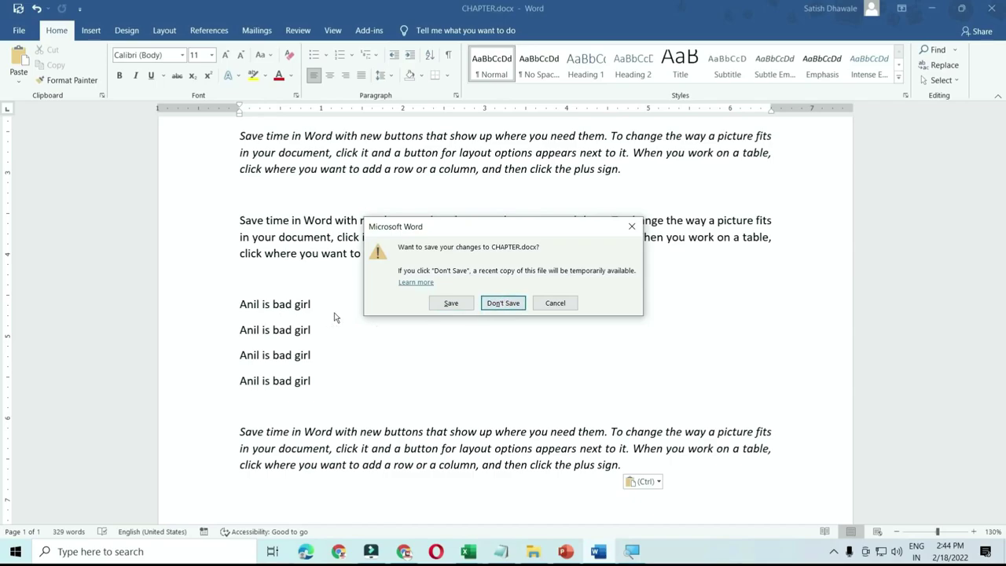
# - Close CHAPTER.docx without saving and fill a new document with =rand() sample paragraphs
pyautogui.click(521, 303)
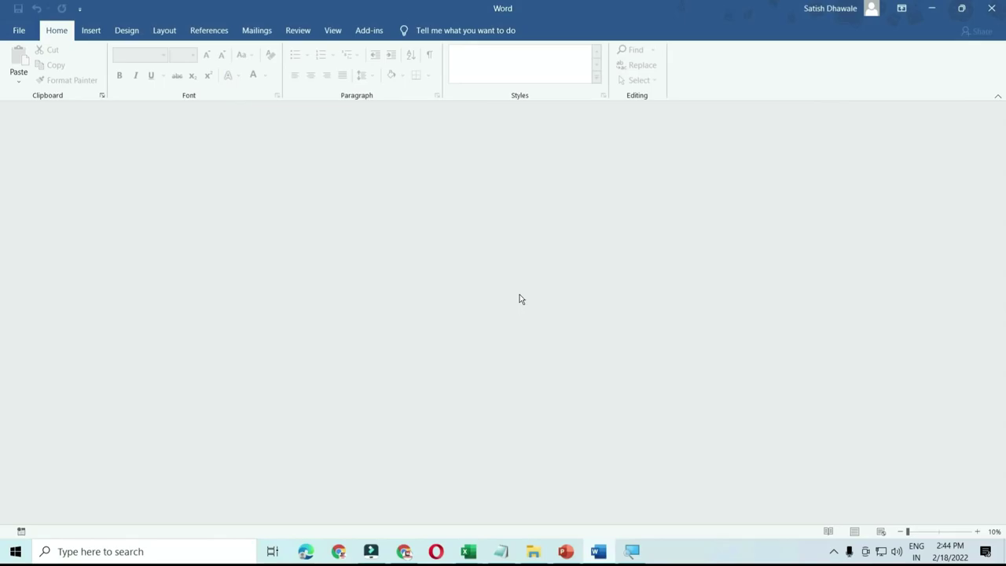
pyautogui.hotkey('ctrl', 'n')
pyautogui.write('=rand')
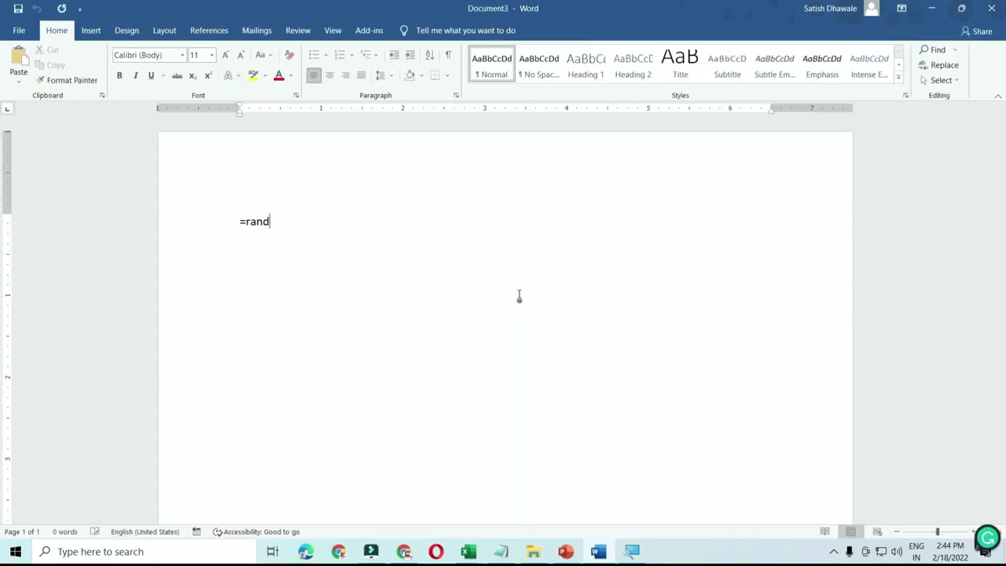
pyautogui.write('()')
pyautogui.press('Return')
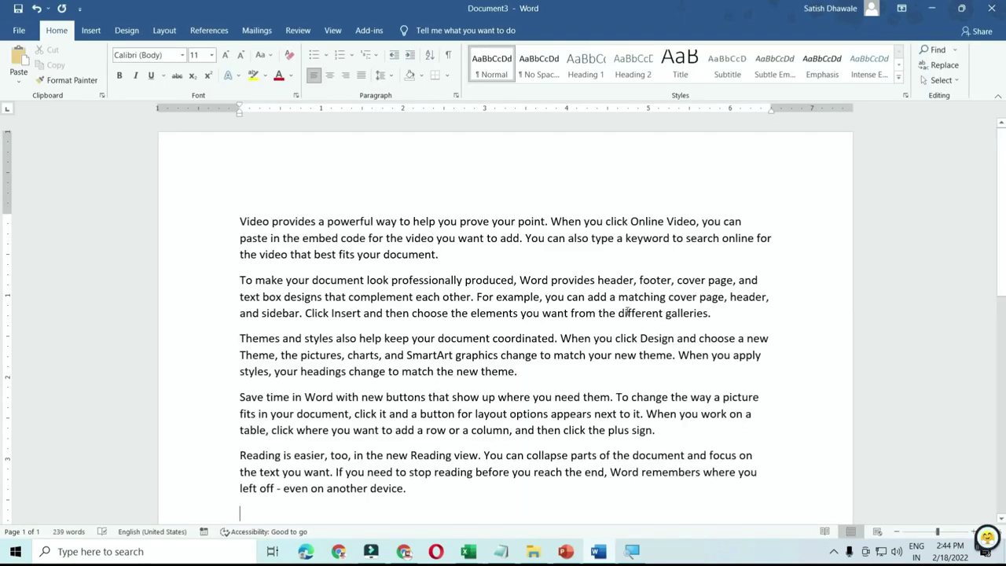
# - Cut the first two sample paragraphs and paste them below the Reading view paragraph
pyautogui.moveTo(725, 317); pyautogui.dragTo(236, 223)
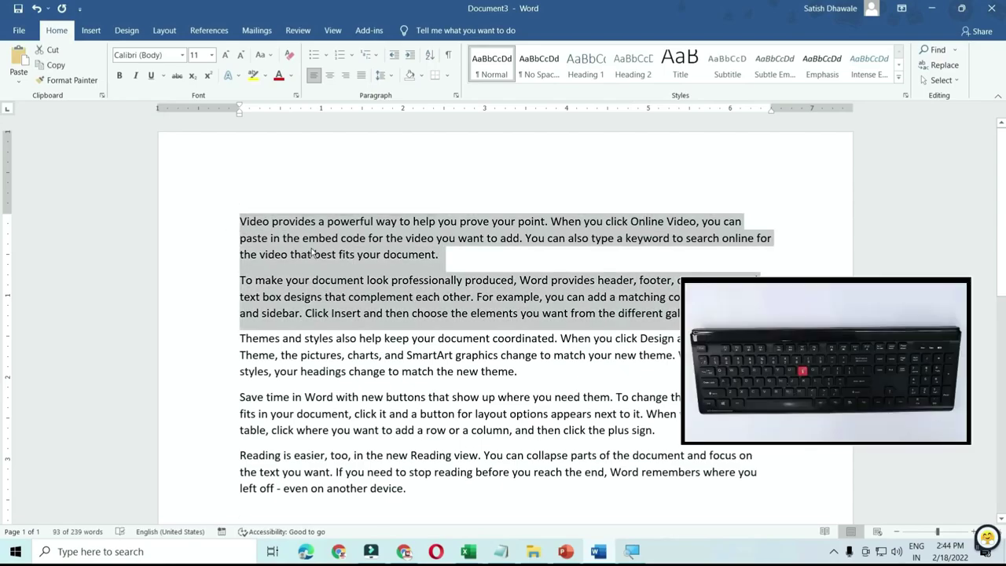
pyautogui.hotkey('ctrl', 'x')
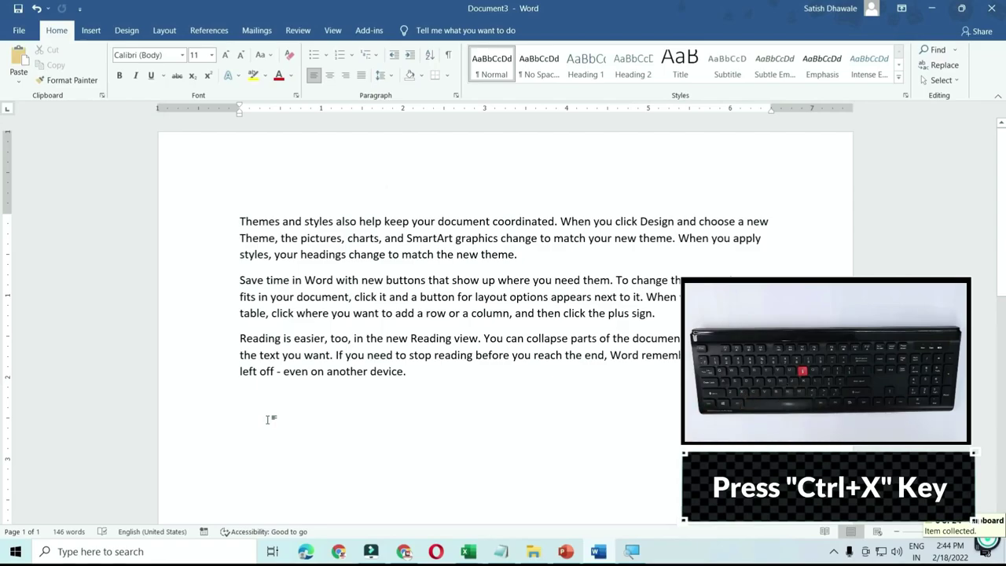
pyautogui.hotkey('ctrl', 'v')
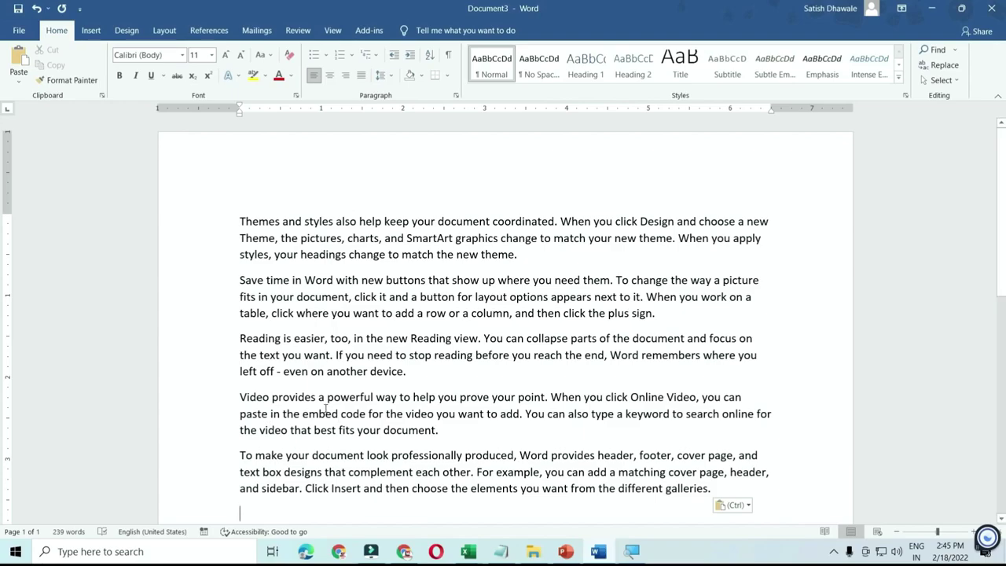
pyautogui.scroll(-2, 328, 406)
pyautogui.scroll(1, 326, 409)
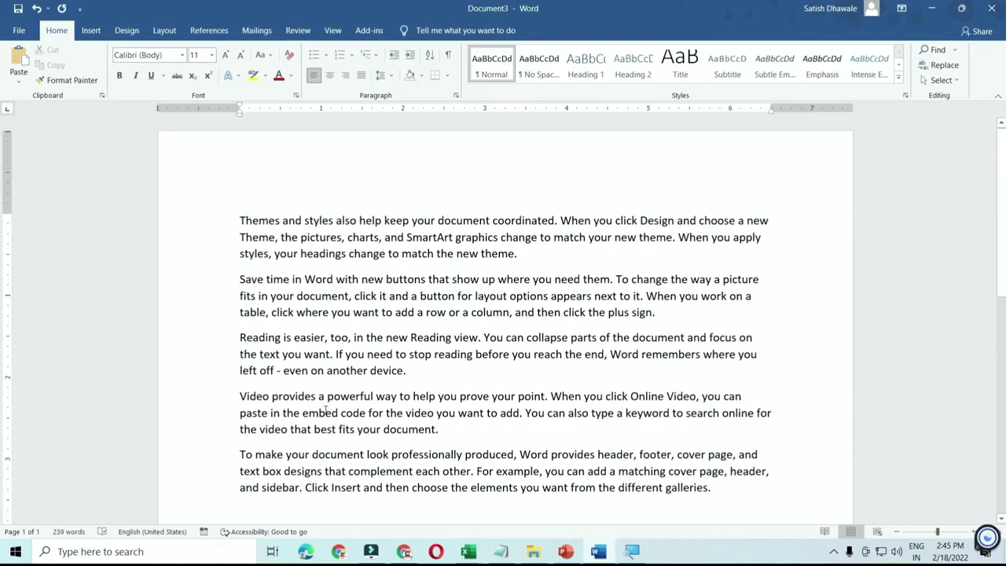
pyautogui.scroll(-1, 327, 409)
# - Select all the text, delete it, then undo the deletion to restore it
pyautogui.hotkey('ctrl', 'a')
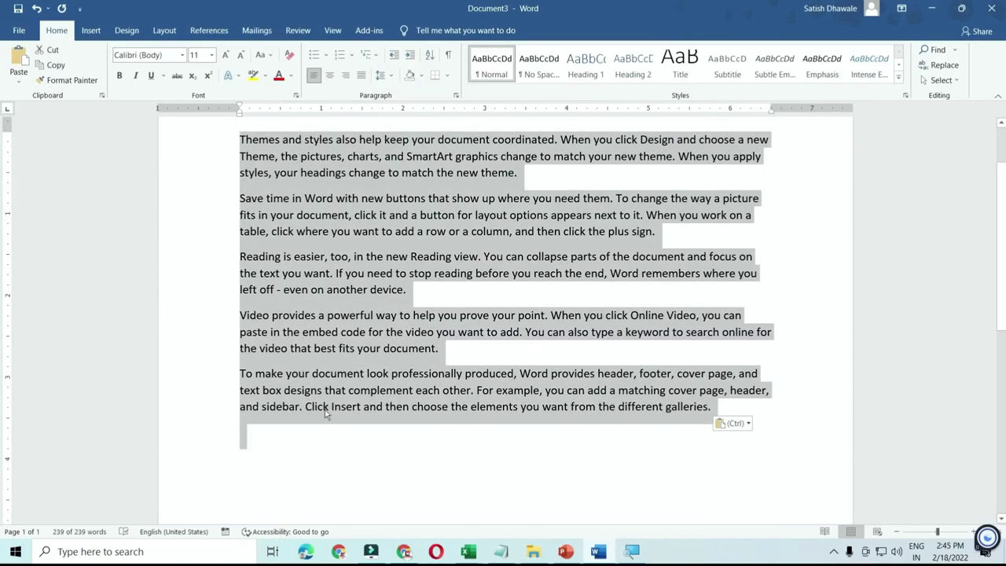
pyautogui.press('Delete')
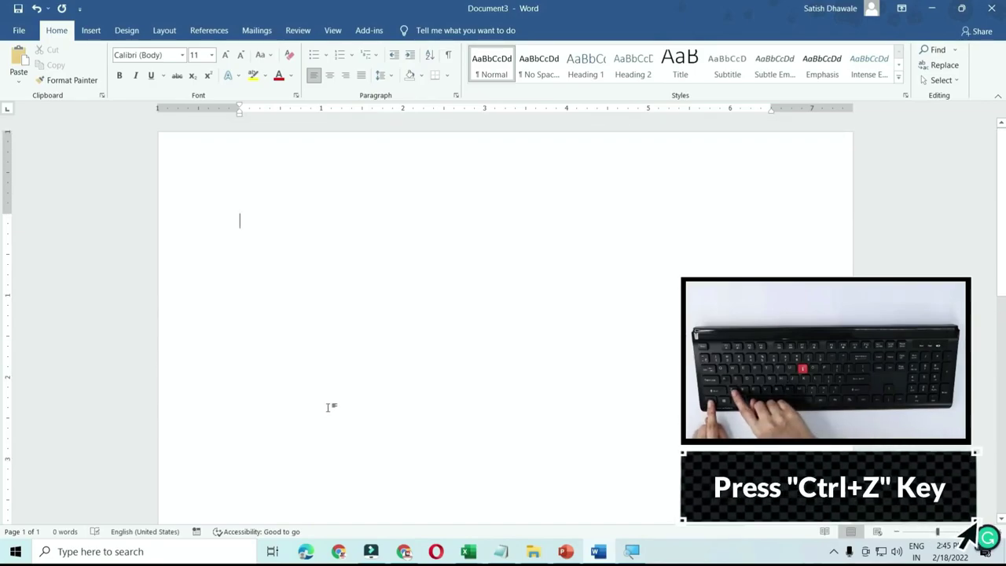
pyautogui.hotkey('ctrl', 'z')
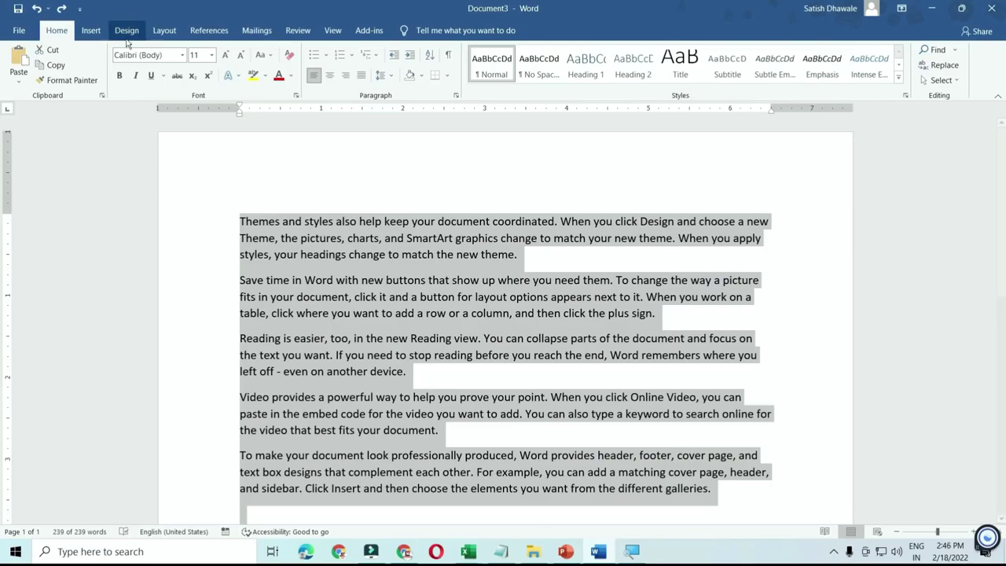
# - Make all the text bold, italic and underlined, then clear the formatting
pyautogui.click(118, 75)
pyautogui.click(136, 74)
pyautogui.click(151, 77)
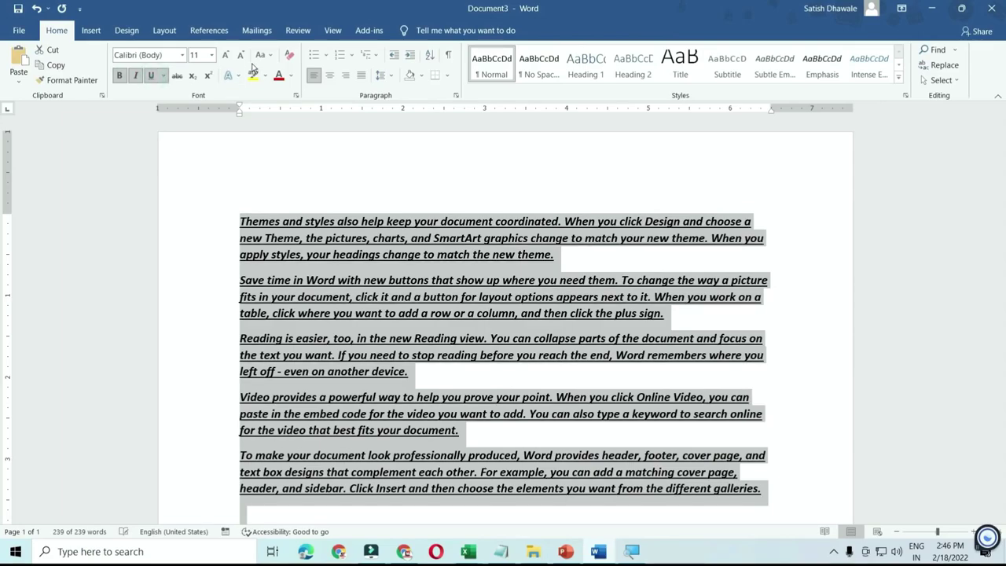
pyautogui.click(288, 56)
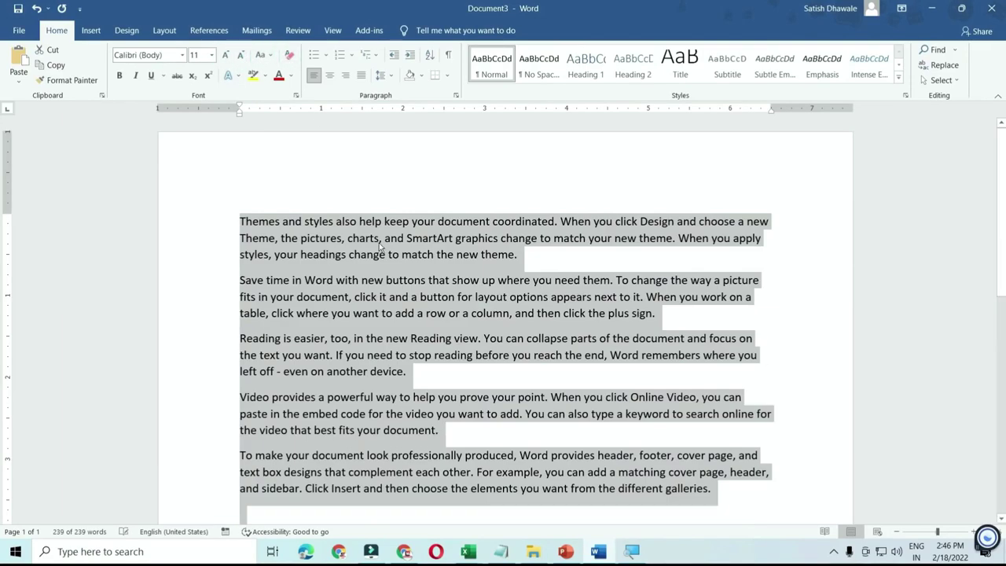
# - Undo the formatting and paragraph move back to the bare =rand() line
pyautogui.hotkey('ctrl', 'z')
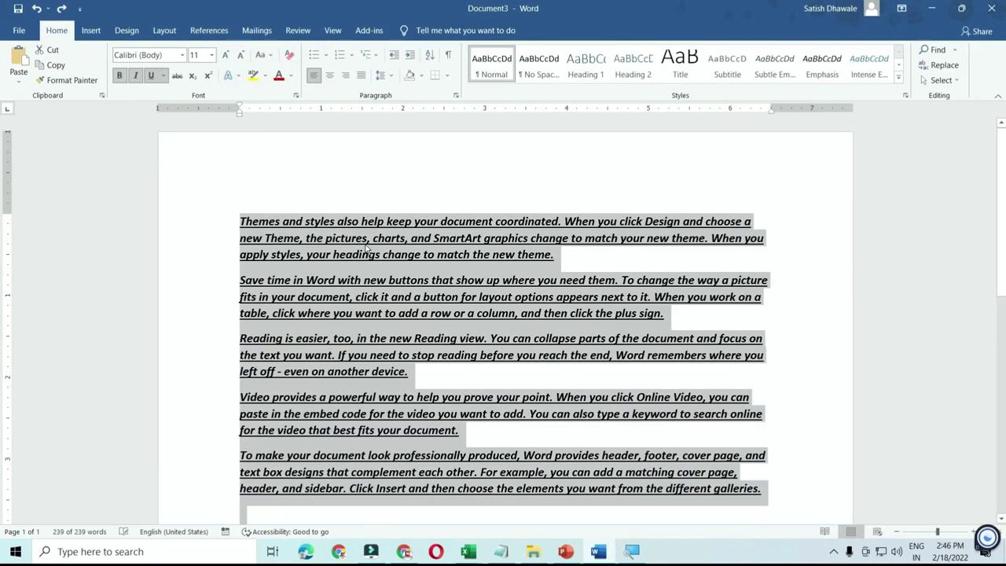
pyautogui.hotkey('ctrl', 'z')
pyautogui.hotkey('ctrl', 'z')
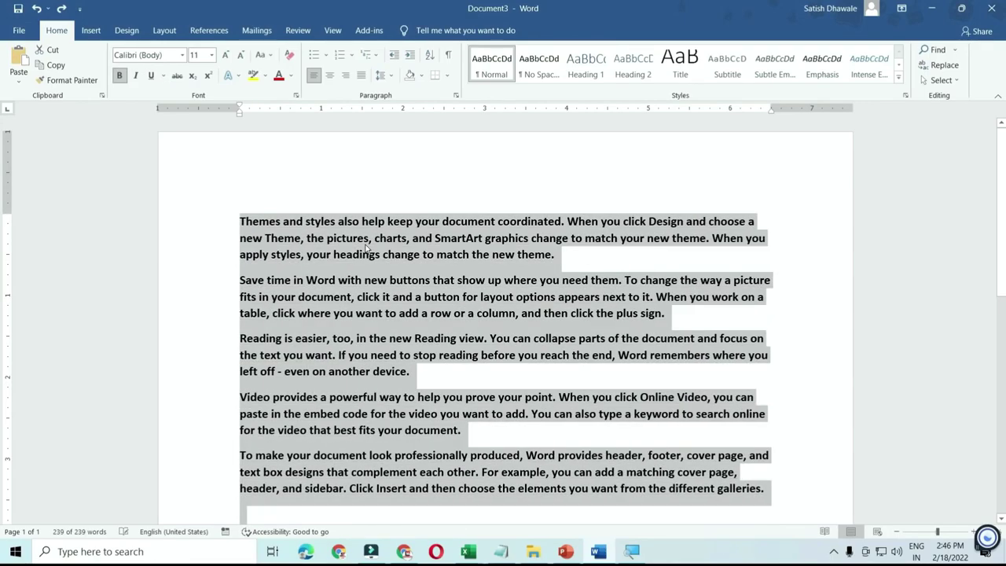
pyautogui.hotkey('ctrl', 'z')
pyautogui.hotkey('ctrl', 'z')
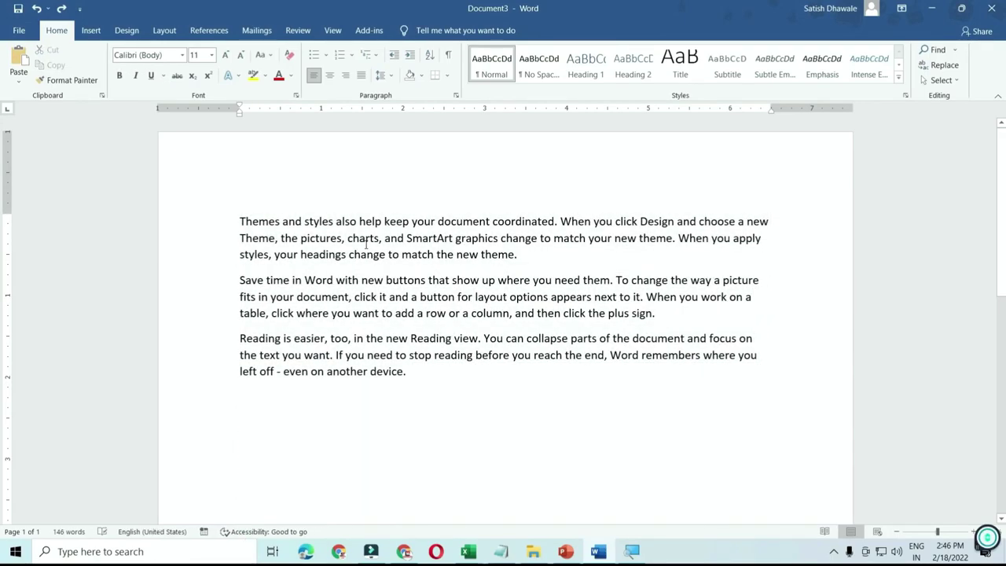
pyautogui.hotkey('ctrl', 'z')
pyautogui.hotkey('ctrl', 'z')
pyautogui.hotkey('ctrl', 'z')
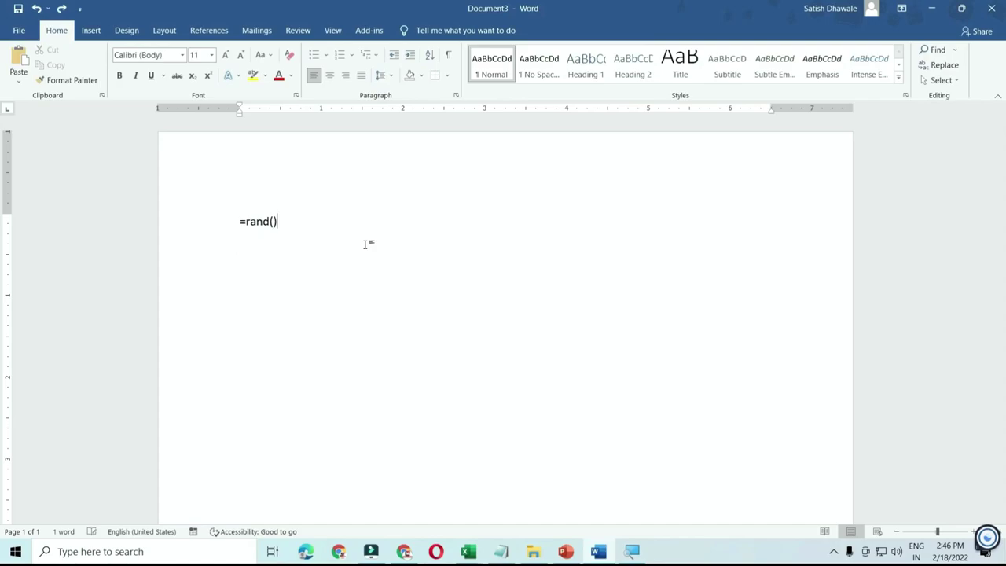
pyautogui.hotkey('ctrl', 'z')
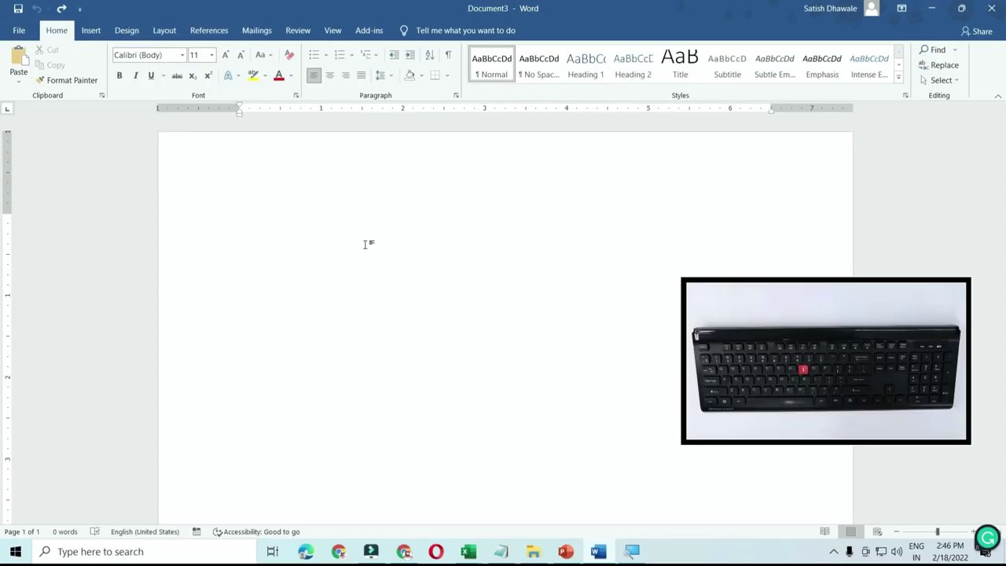
# - Redo the =rand() text, the paragraph move and the bold, italic and underline formatting
pyautogui.hotkey('ctrl', 'y')
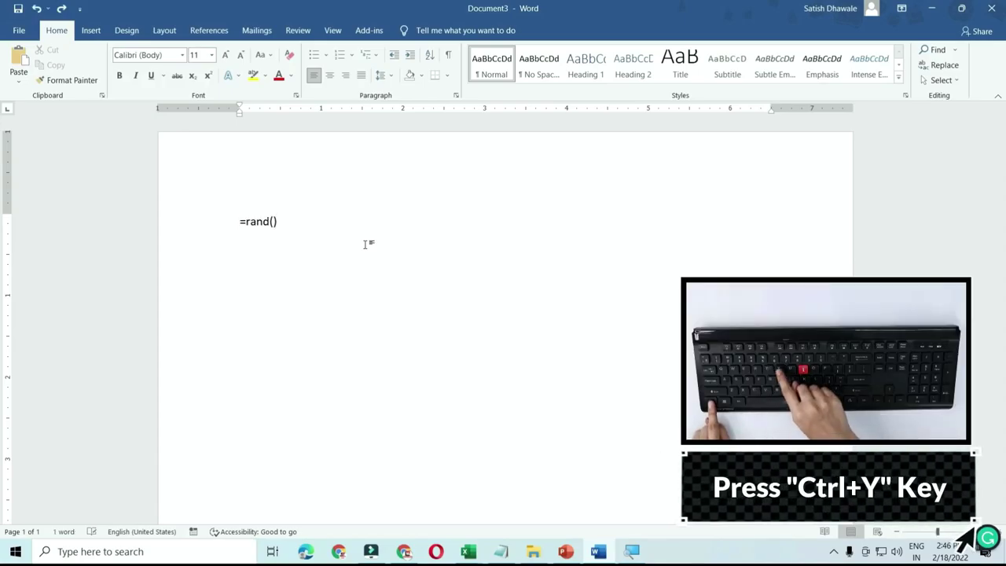
pyautogui.hotkey('ctrl', 'y')
pyautogui.hotkey('ctrl', 'y')
pyautogui.hotkey('ctrl', 'y')
pyautogui.hotkey('ctrl', 'y')
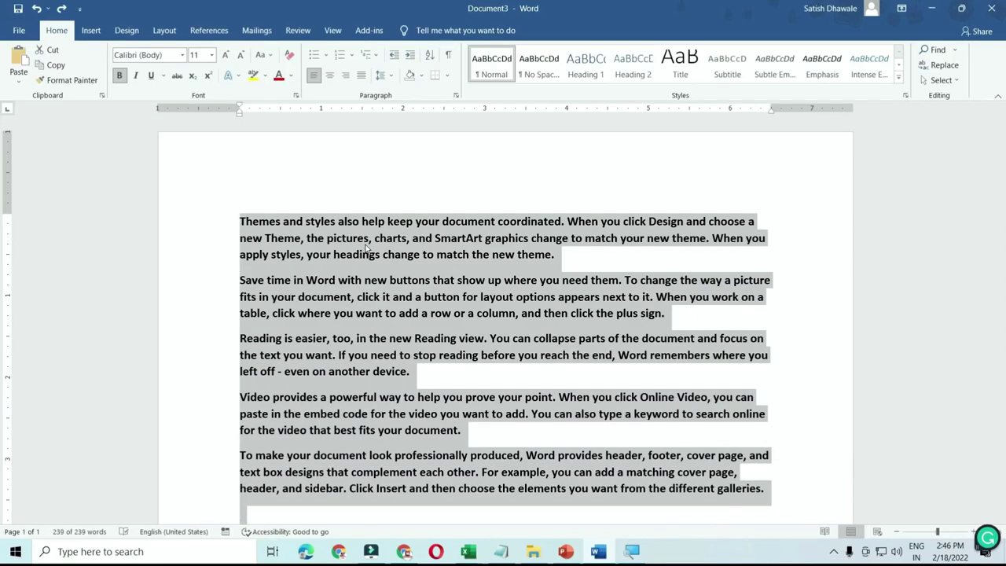
pyautogui.hotkey('ctrl', 'y')
pyautogui.hotkey('ctrl', 'y')
pyautogui.hotkey('ctrl', 'y')
pyautogui.hotkey('ctrl', 'y')
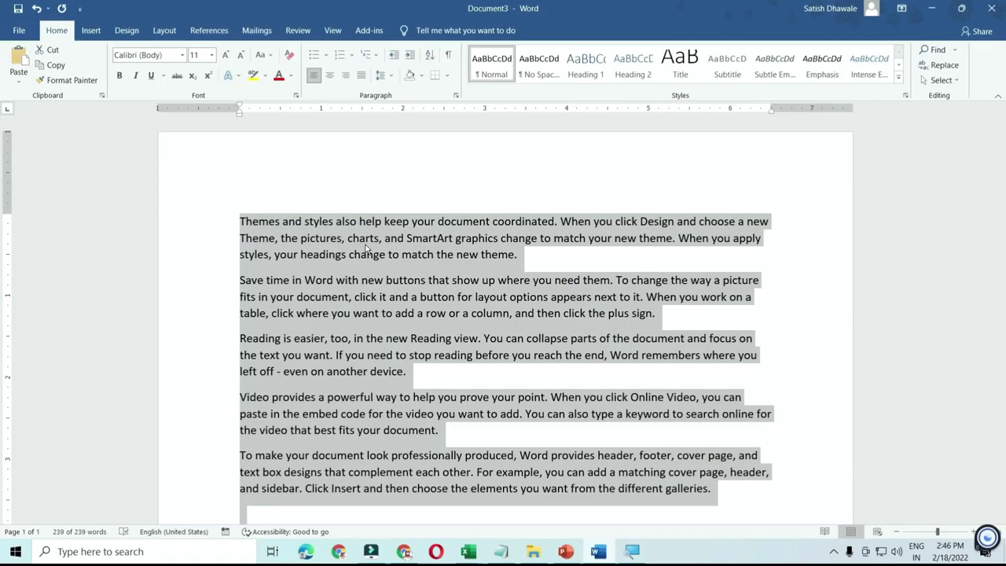
pyautogui.hotkey('ctrl', 'z')
pyautogui.hotkey('ctrl', 'z')
pyautogui.hotkey('ctrl', 'y')
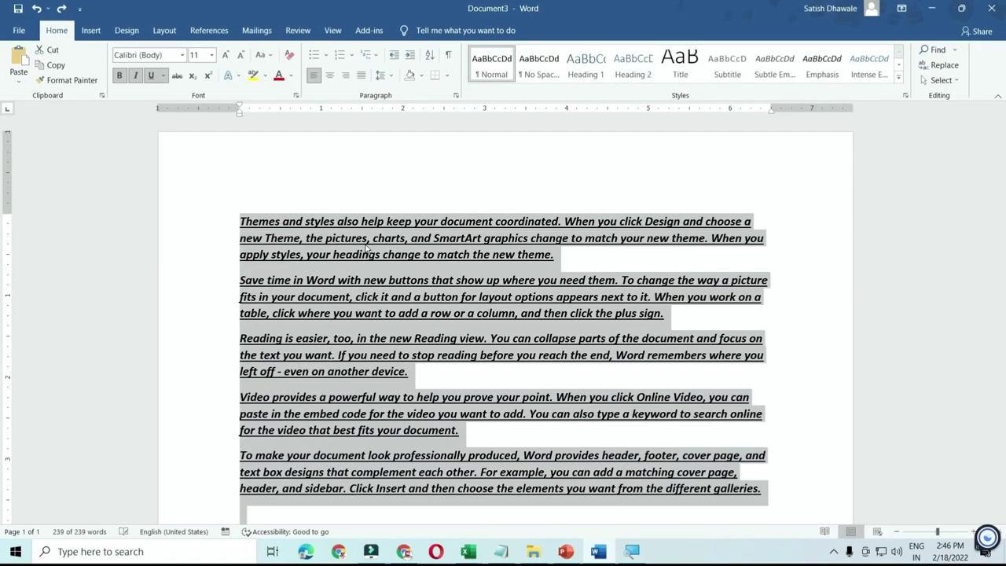